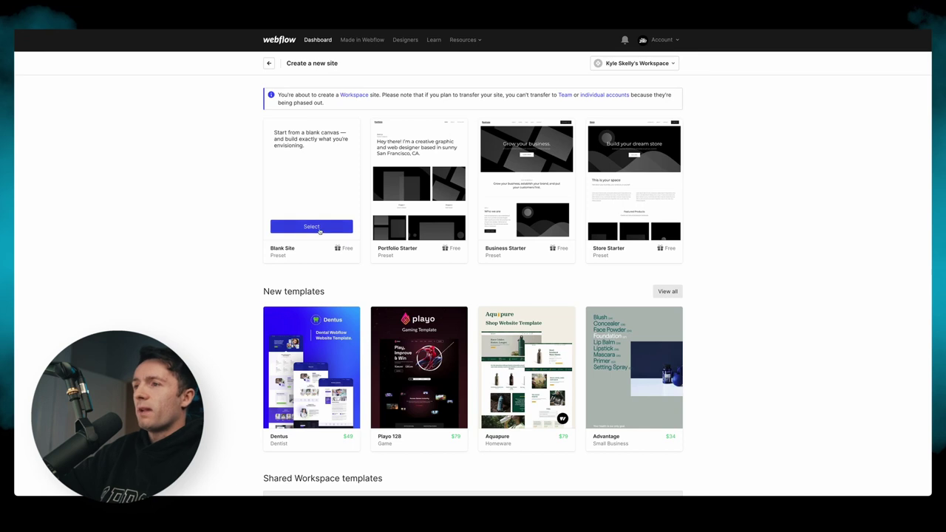
Step: Create a new site from the Blank Site preset and name it "Photography Portfolio"
{"action": "left_click", "coordinate": [319, 229]}
{"action": "left_click", "coordinate": [469, 118]}
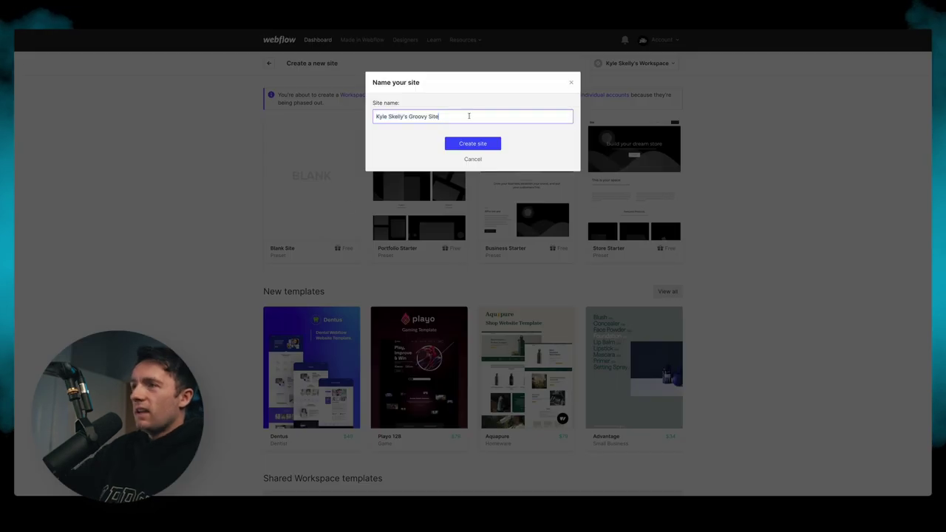
{"action": "triple_click", "coordinate": [468, 116]}
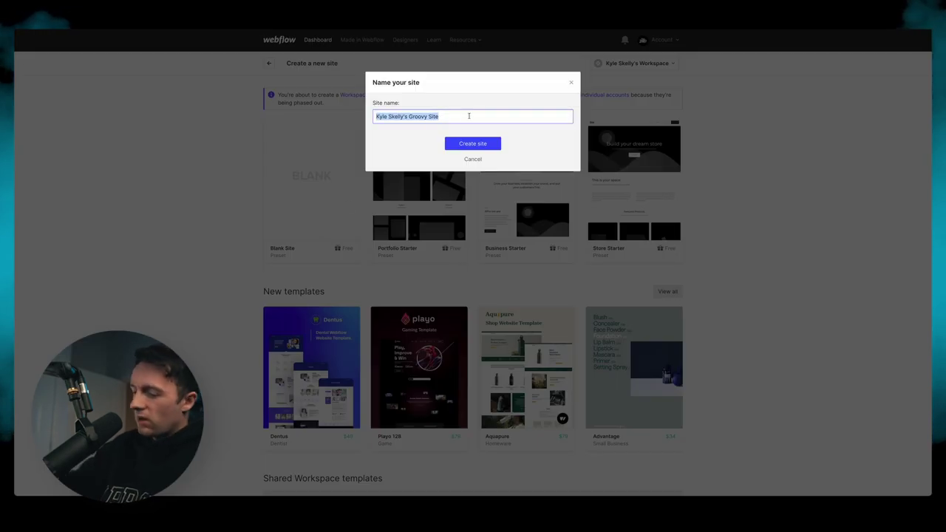
{"action": "type", "text": "Photography Portfolio"}
{"action": "left_click", "coordinate": [471, 143]}
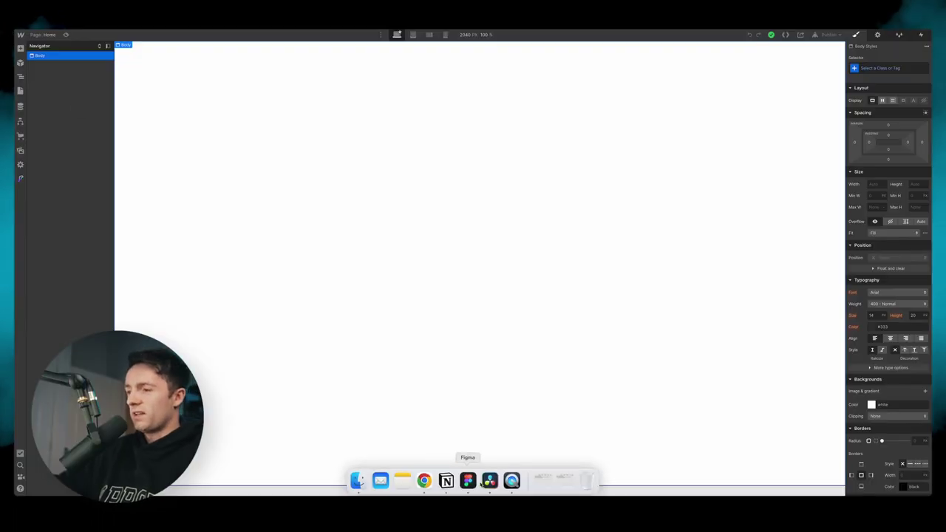
Step: Switch to the Figma design and copy the hex code of the Home frame's solid fill
{"action": "left_click", "coordinate": [468, 480]}
{"action": "scroll", "coordinate": [530, 112], "scroll_direction": "up", "scroll_amount": 4}
{"action": "scroll", "coordinate": [531, 112], "scroll_direction": "up", "scroll_amount": 5}
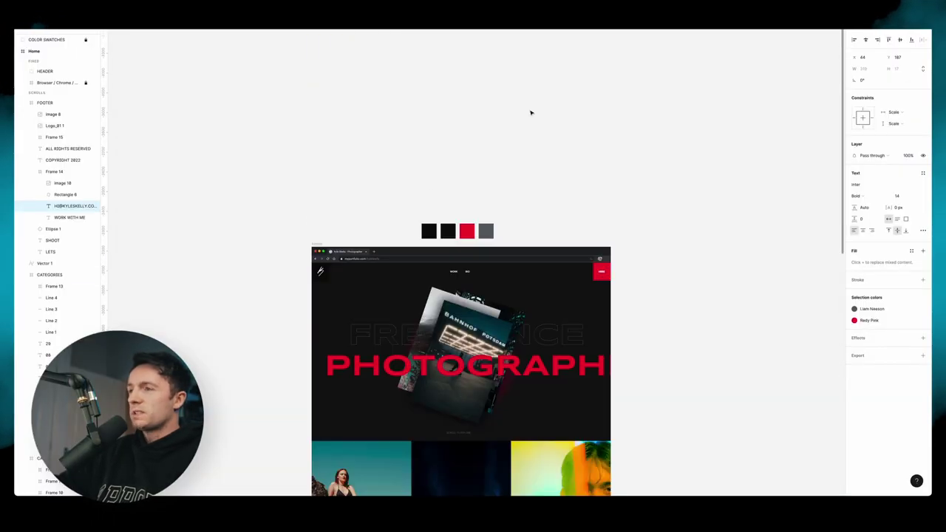
{"action": "left_click", "coordinate": [318, 245]}
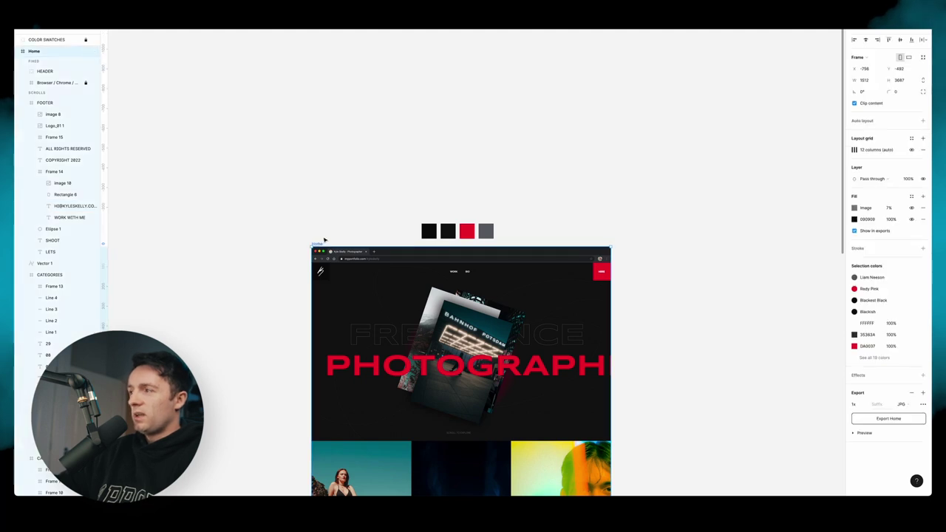
{"action": "scroll", "coordinate": [434, 193], "scroll_direction": "down", "scroll_amount": 2}
{"action": "left_click", "coordinate": [867, 220]}
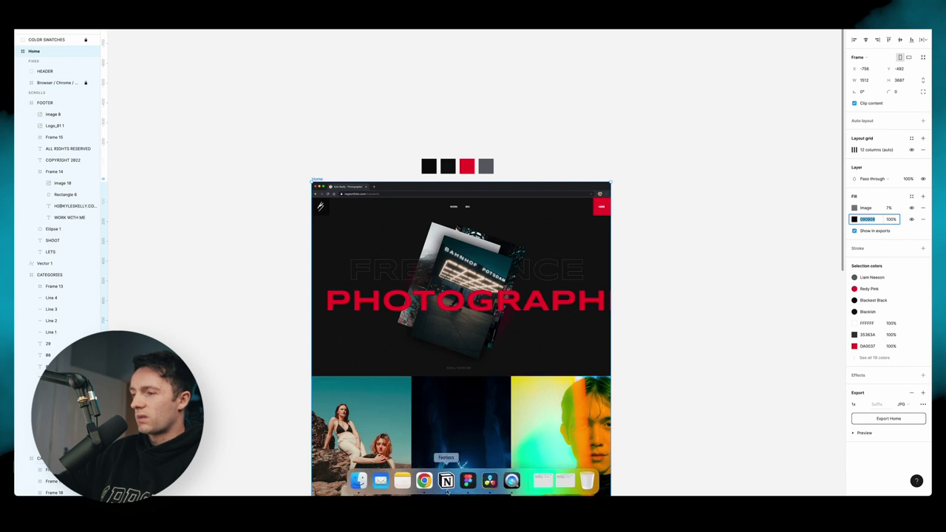
Step: Switch back to Webflow in Chrome and set the Body (All Pages) tag's background color to #090909
{"action": "left_click", "coordinate": [424, 481]}
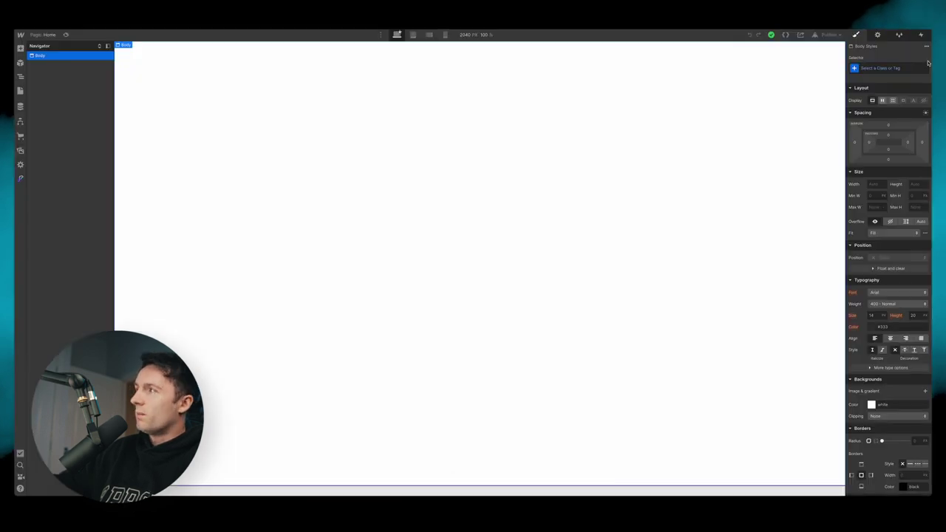
{"action": "left_click", "coordinate": [873, 68]}
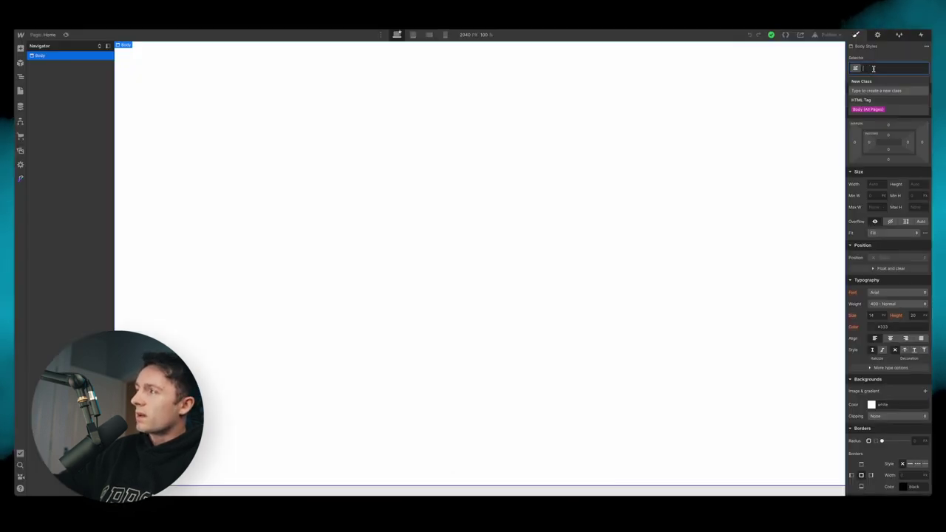
{"action": "left_click", "coordinate": [864, 109]}
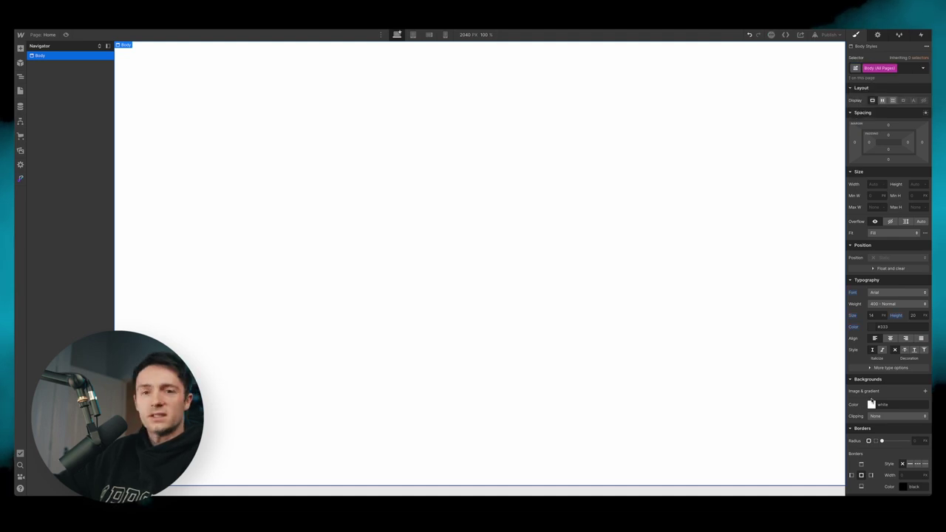
{"action": "left_click", "coordinate": [912, 403]}
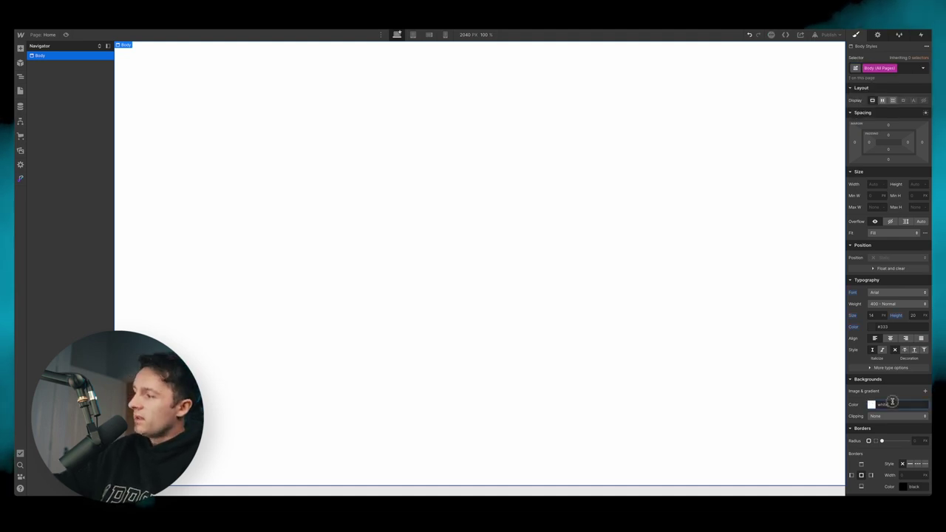
{"action": "left_click", "coordinate": [871, 405]}
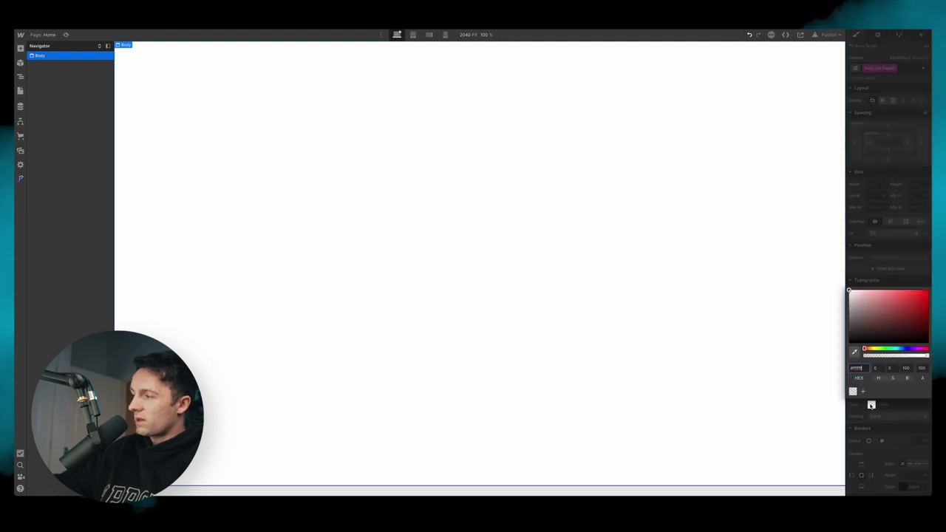
{"action": "left_click_drag", "start_coordinate": [863, 366], "coordinate": [855, 368]}
{"action": "type", "text": "0a0a0a"}
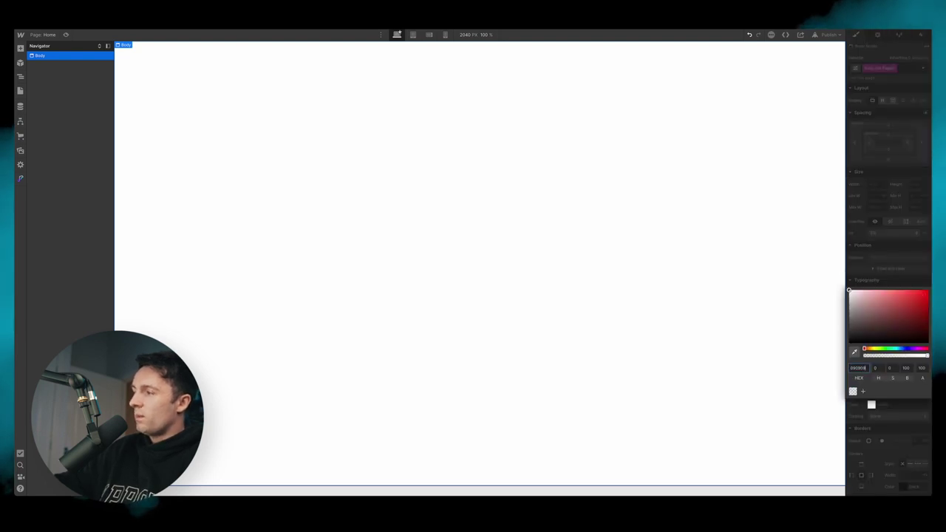
{"action": "key", "text": "Return"}
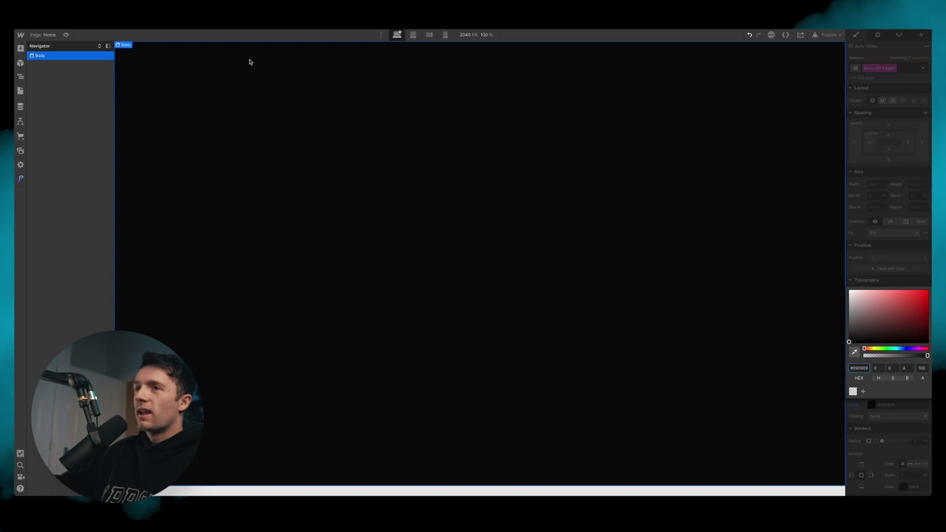
{"action": "left_click", "coordinate": [257, 66]}
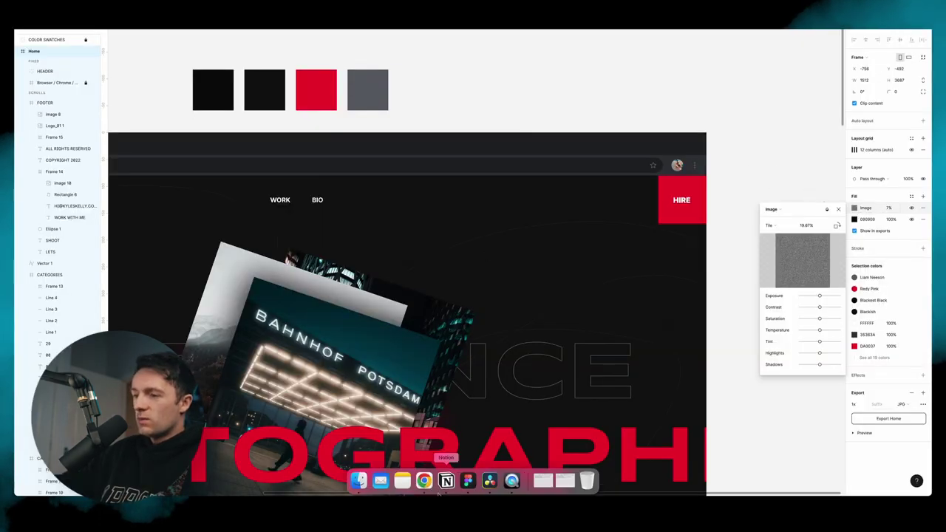
Step: Return to Webflow and add a background image to the body, using the noise glitter texture .webp file from Downloads
{"action": "left_click", "coordinate": [424, 479]}
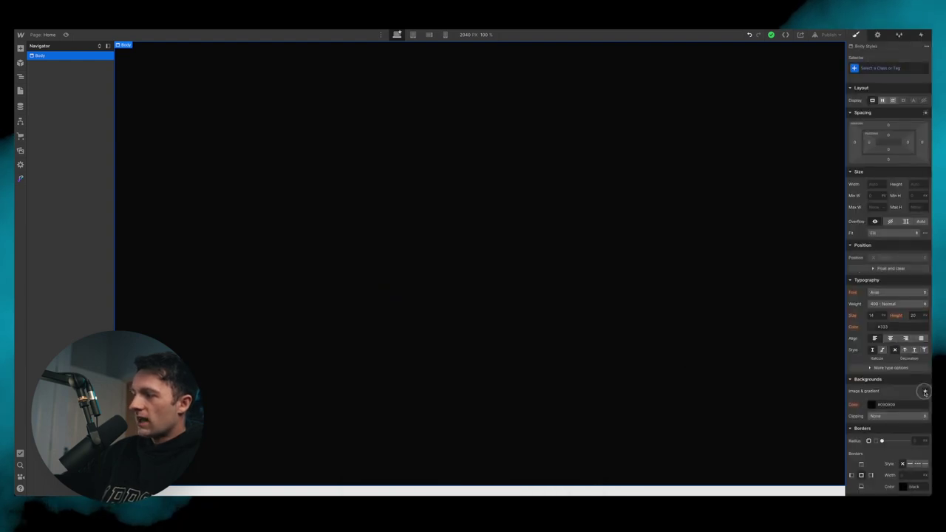
{"action": "left_click", "coordinate": [925, 392]}
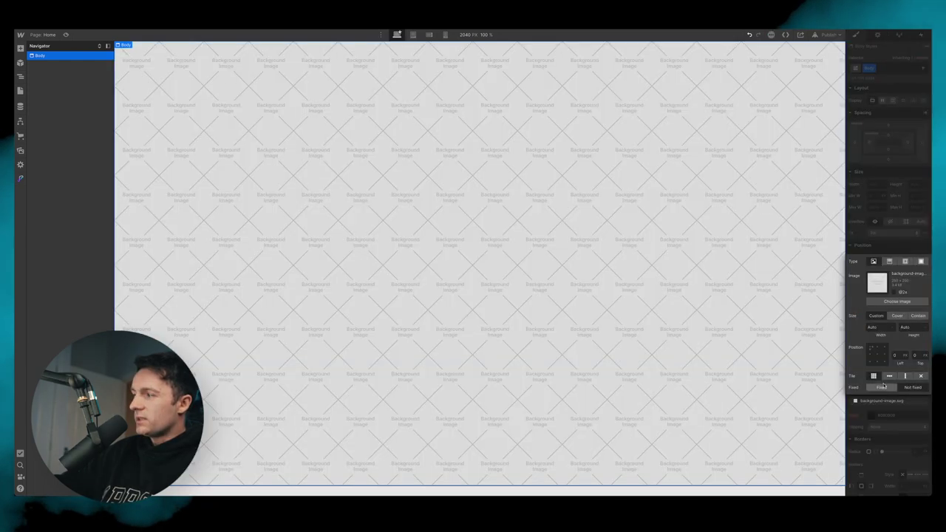
{"action": "left_click", "coordinate": [891, 302]}
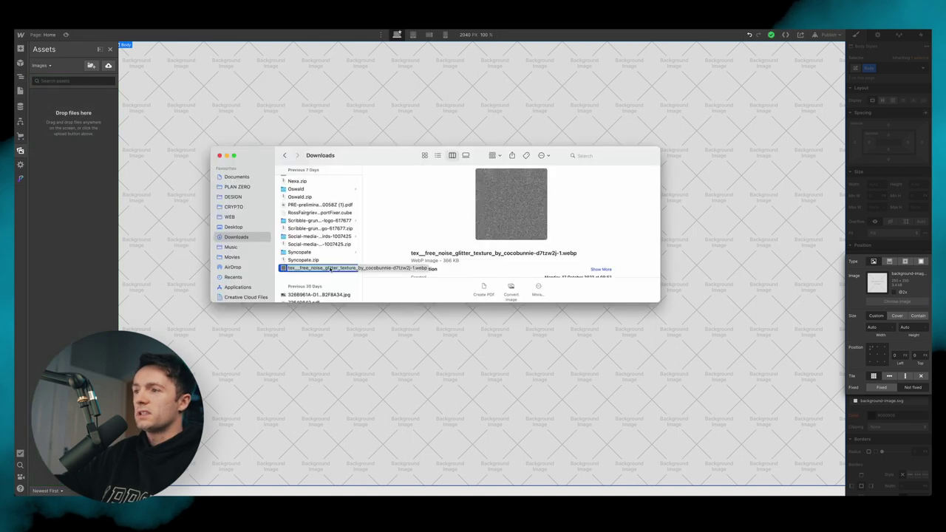
{"action": "left_click_drag", "start_coordinate": [332, 269], "coordinate": [79, 162]}
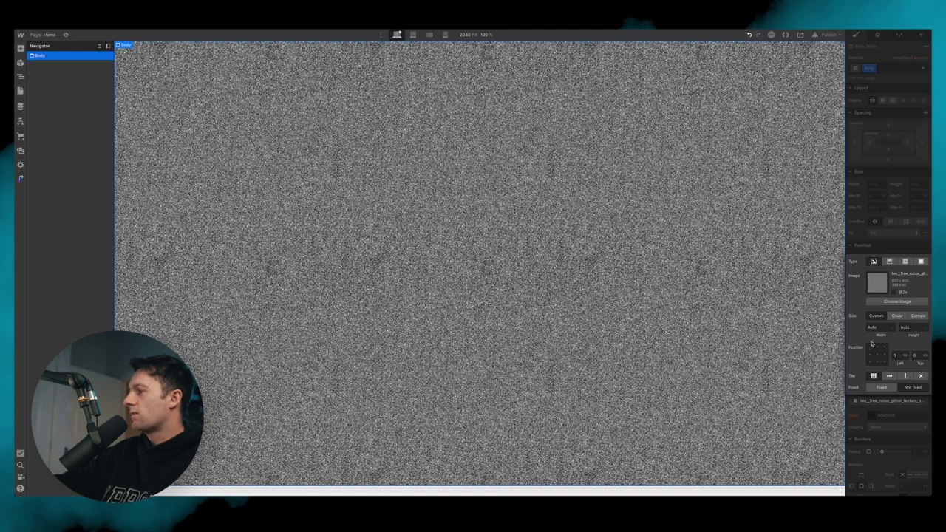
{"action": "left_click", "coordinate": [880, 388]}
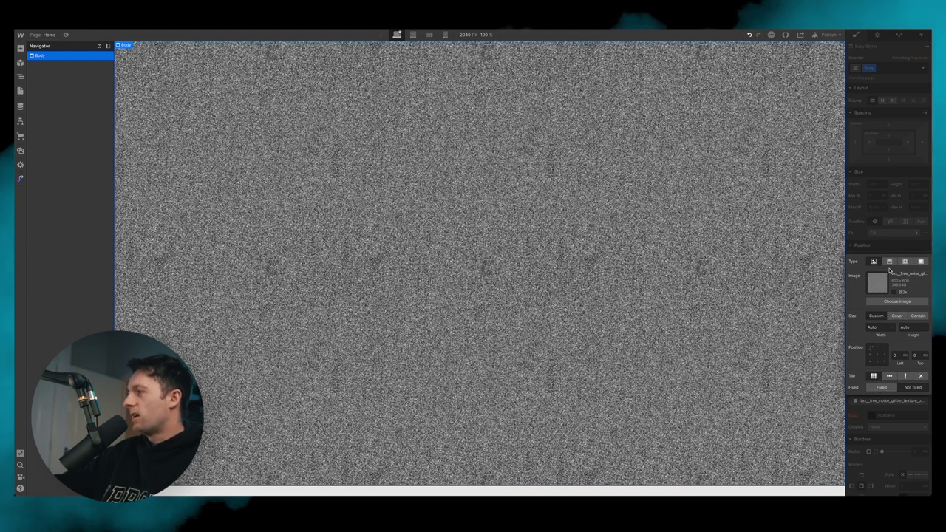
{"action": "left_click", "coordinate": [894, 293]}
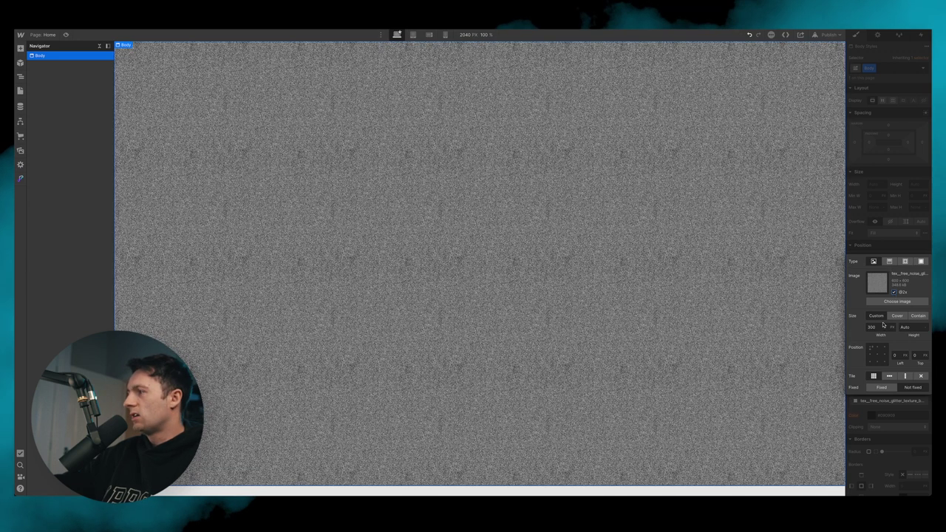
{"action": "left_click", "coordinate": [880, 328]}
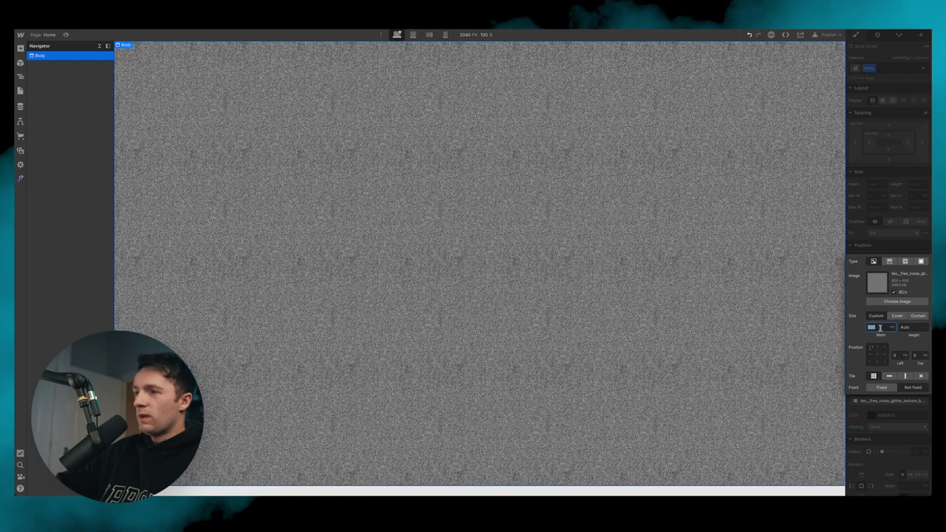
{"action": "type", "text": "250"}
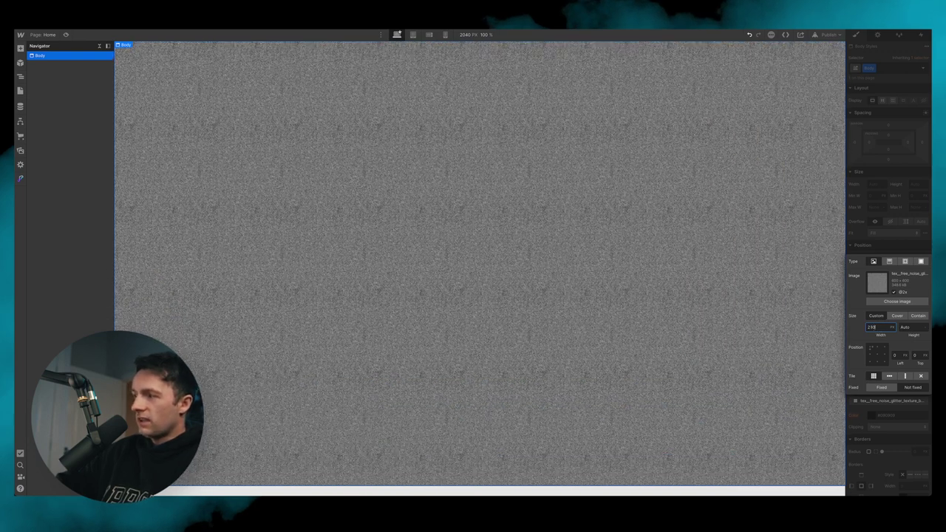
{"action": "key", "text": "shift+Down"}
{"action": "key", "text": "shift+Down"}
{"action": "key", "text": "shift+Down"}
{"action": "key", "text": "shift+Down"}
{"action": "key", "text": "shift+Down"}
{"action": "key", "text": "shift+Down"}
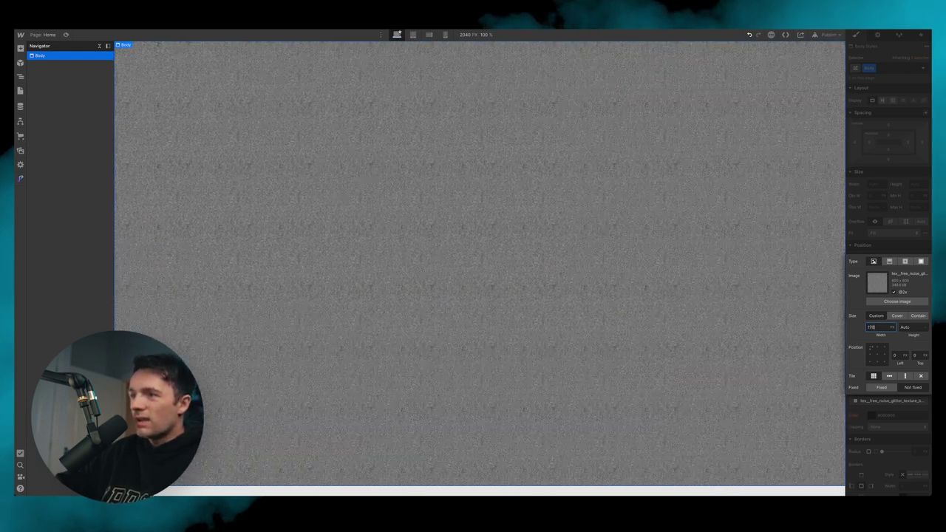
{"action": "left_click", "coordinate": [888, 401]}
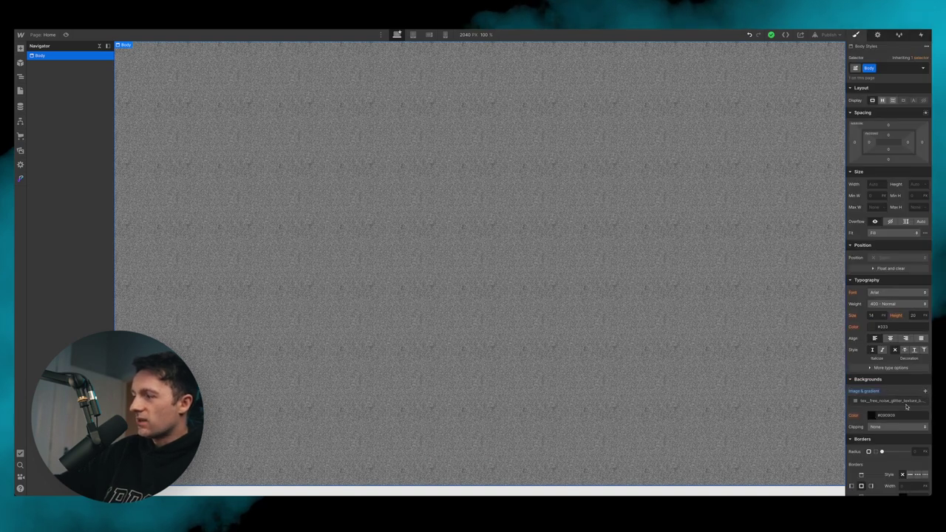
Step: Add a solid color overlay above the body's noise texture and set its color to #090909
{"action": "left_click", "coordinate": [925, 390]}
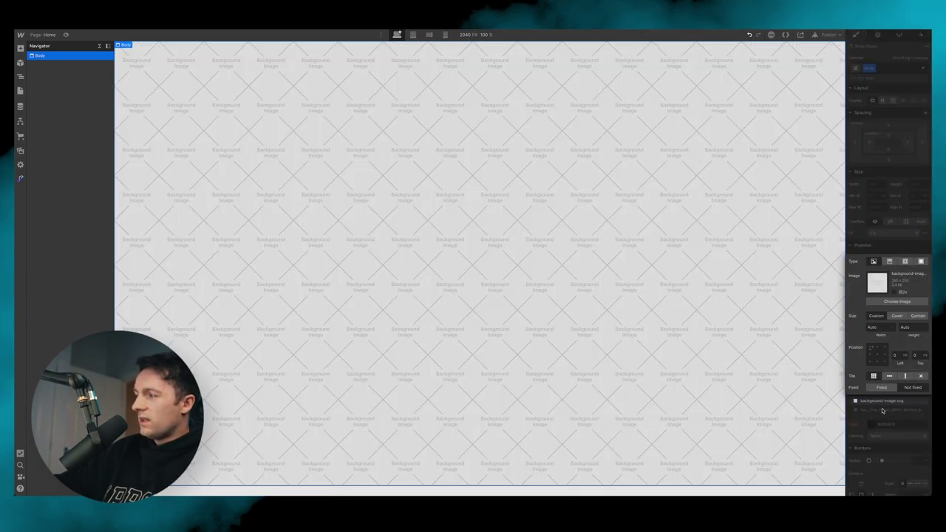
{"action": "left_click", "coordinate": [920, 263]}
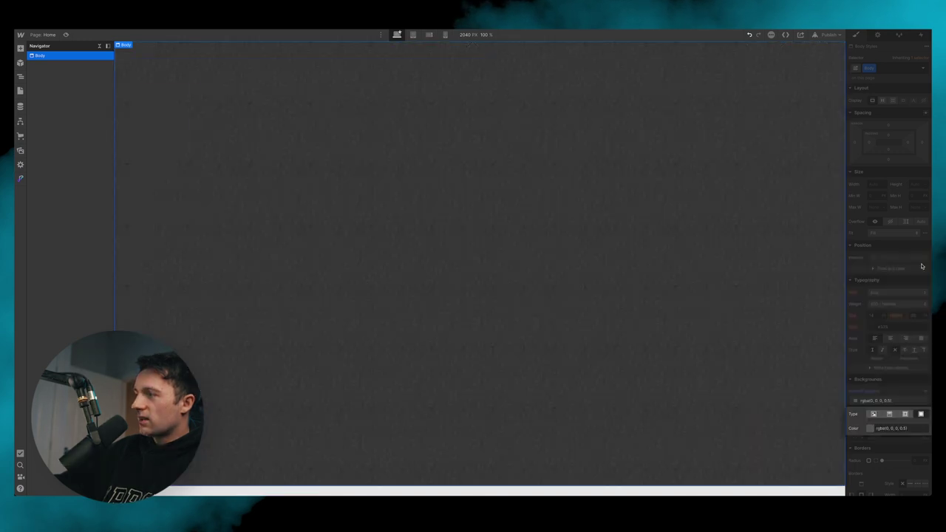
{"action": "left_click", "coordinate": [870, 428]}
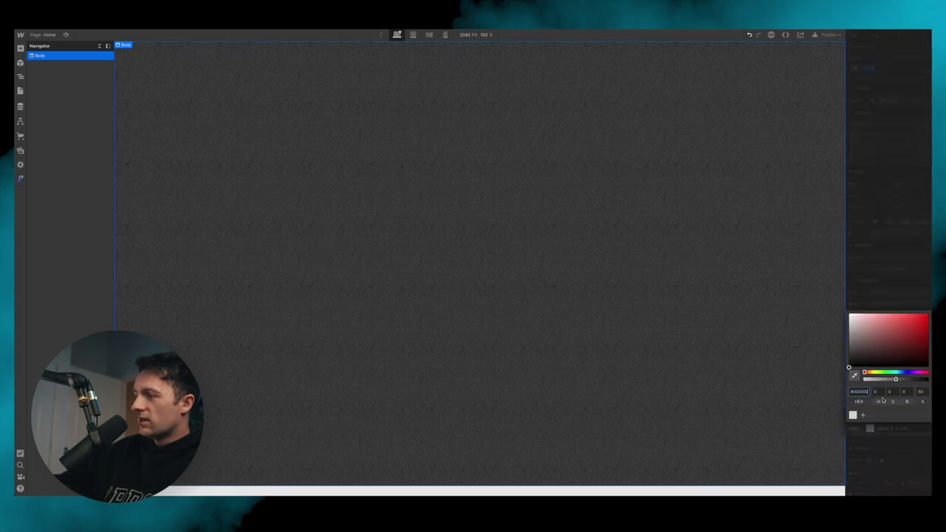
{"action": "left_click", "coordinate": [853, 415]}
{"action": "left_click", "coordinate": [859, 391]}
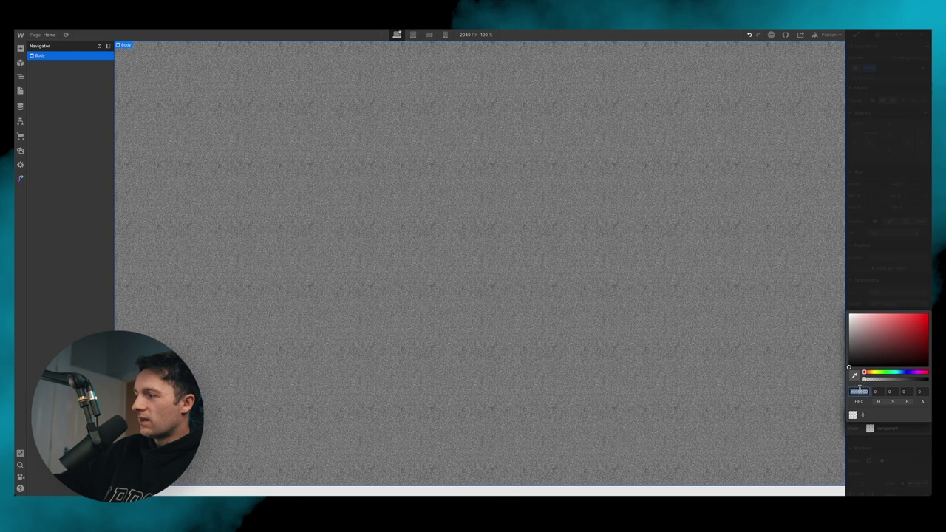
{"action": "type", "text": "#090909"}
{"action": "key", "text": "Return"}
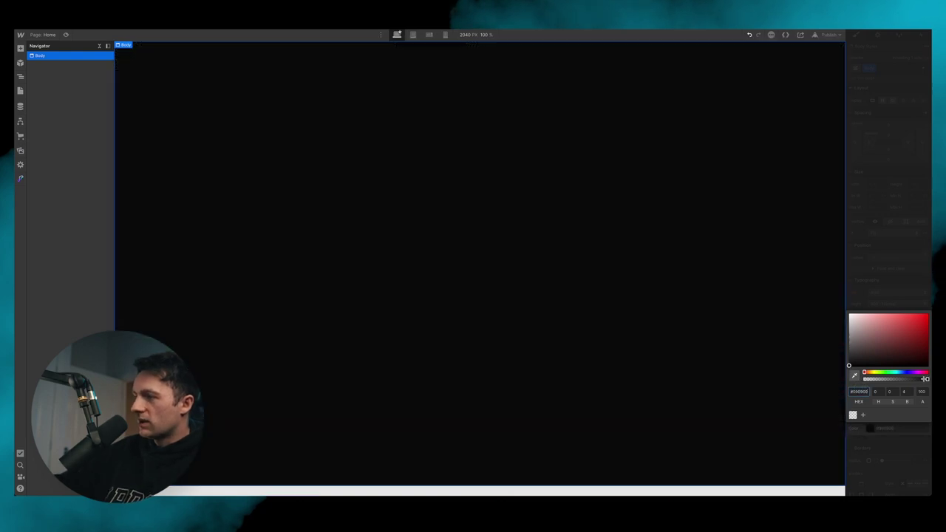
Step: Lower the color overlay's opacity to 91% and close its settings
{"action": "left_click_drag", "start_coordinate": [925, 379], "coordinate": [922, 378]}
{"action": "left_click", "coordinate": [867, 299]}
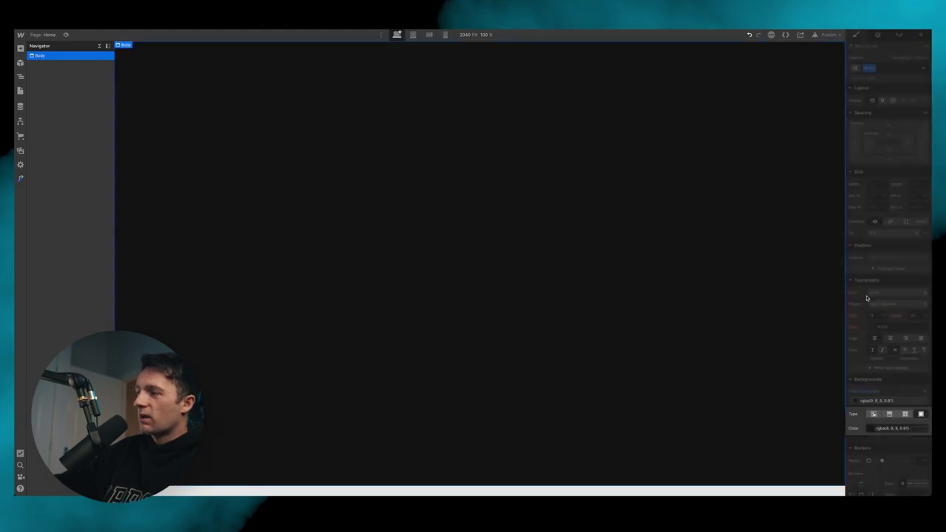
{"action": "left_click", "coordinate": [866, 362]}
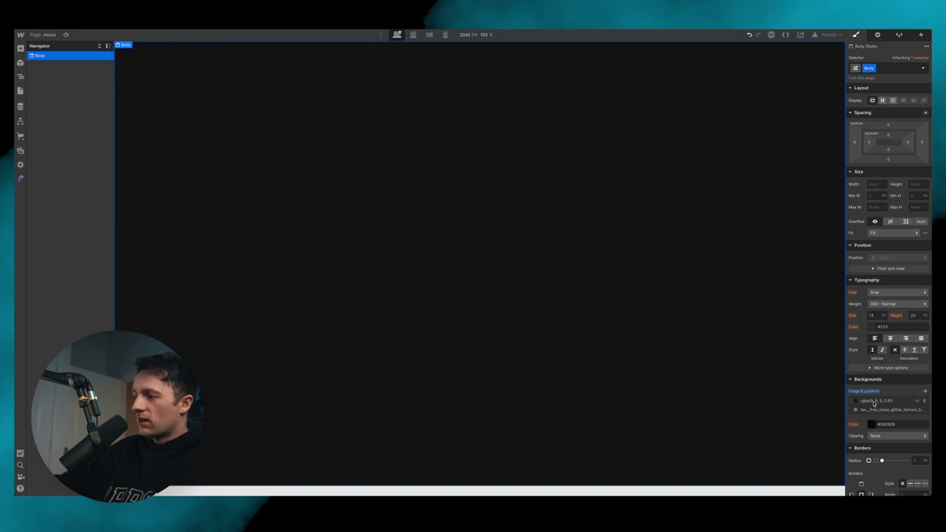
Step: Toggle the visibility of the color overlay and the noise texture to compare the body background with and without them
{"action": "left_click", "coordinate": [917, 400]}
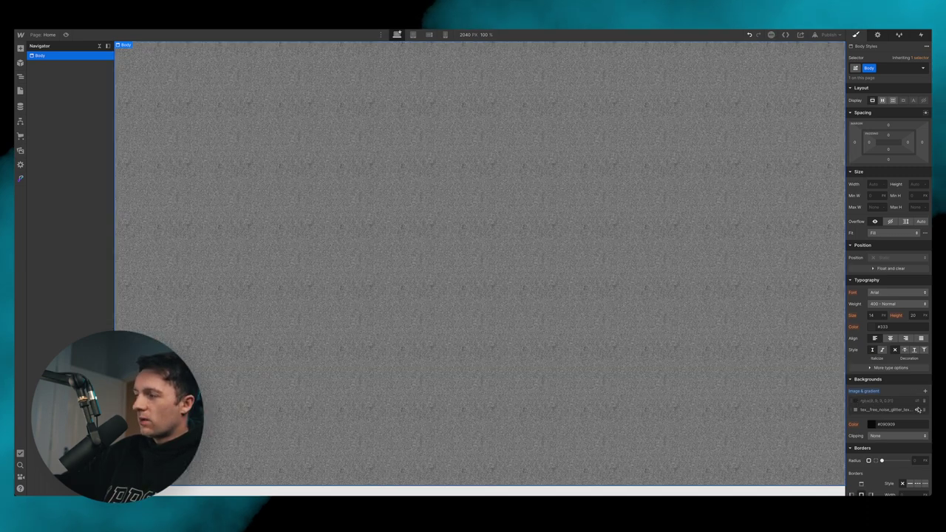
{"action": "left_click", "coordinate": [918, 411]}
{"action": "left_click", "coordinate": [918, 411]}
{"action": "left_click", "coordinate": [917, 400]}
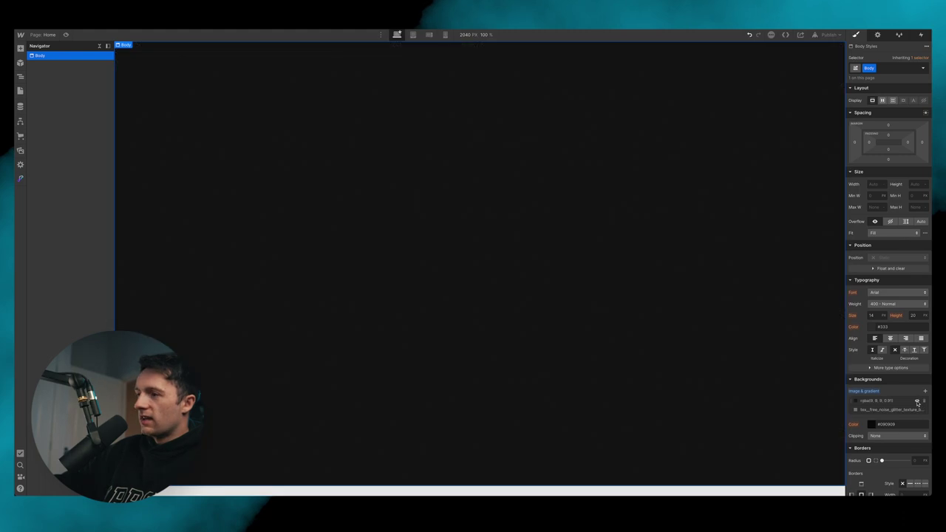
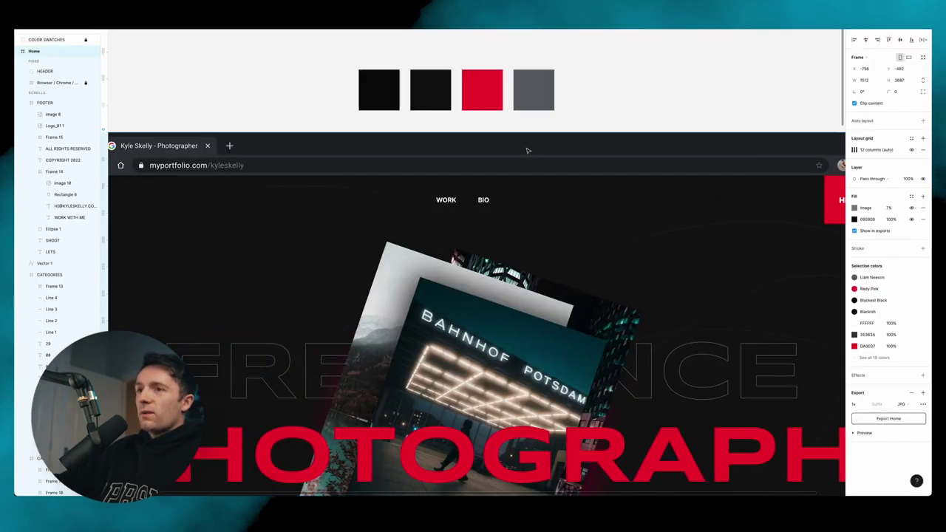
Step: Select the header group in the design, and add a div block with the class header to the page body
{"action": "scroll", "coordinate": [177, 206], "scroll_direction": "up", "scroll_amount": 2}
{"action": "left_click", "coordinate": [178, 207]}
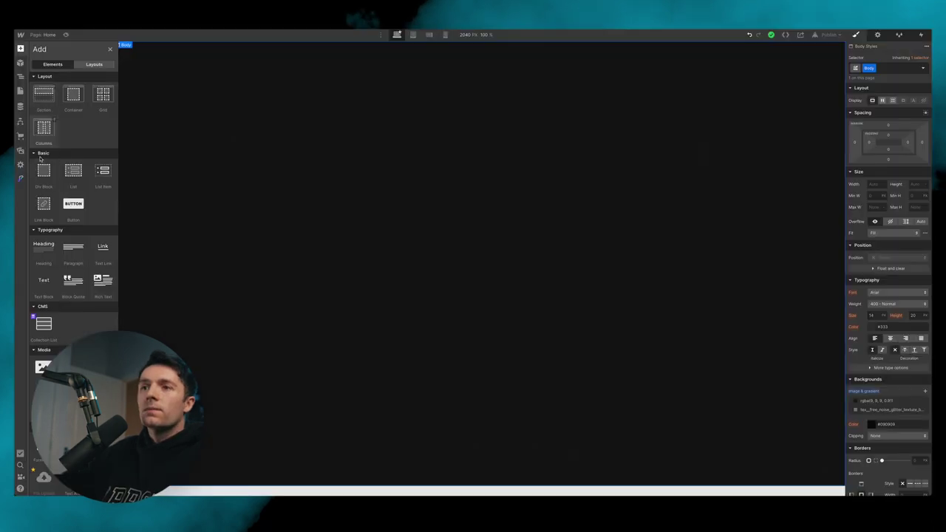
{"action": "left_click_drag", "start_coordinate": [42, 175], "coordinate": [243, 121]}
{"action": "left_click", "coordinate": [879, 68]}
{"action": "type", "text": "header"}
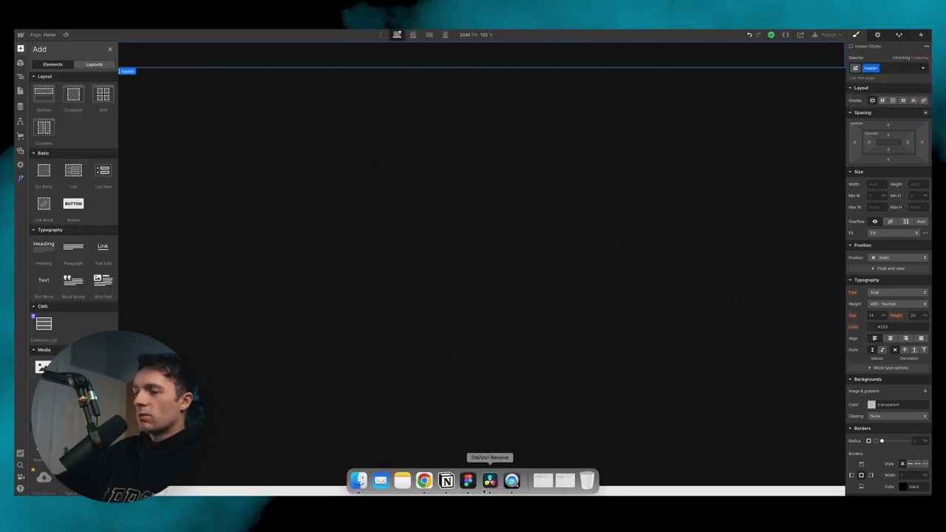
Step: Switch to Figma and look over the header's layout from the logo through the navigation links to the red block
{"action": "left_click", "coordinate": [469, 480]}
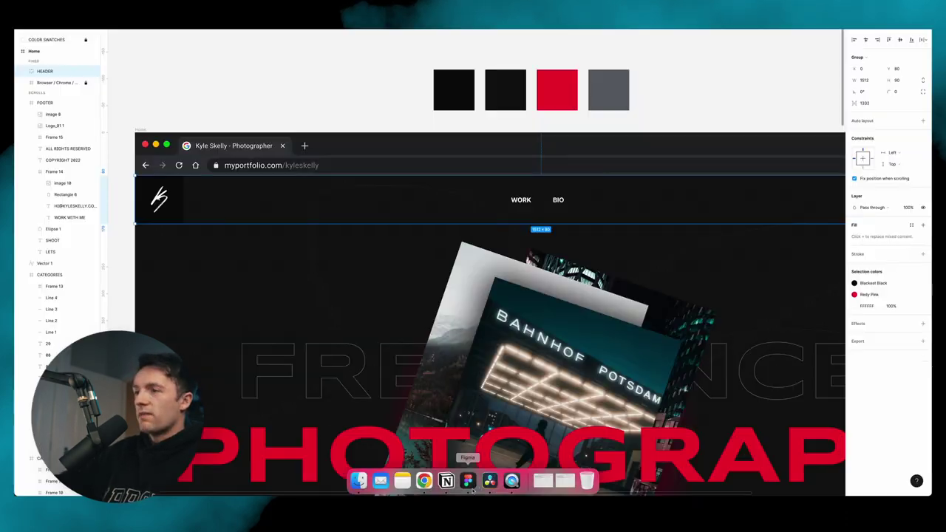
{"action": "left_click", "coordinate": [319, 113]}
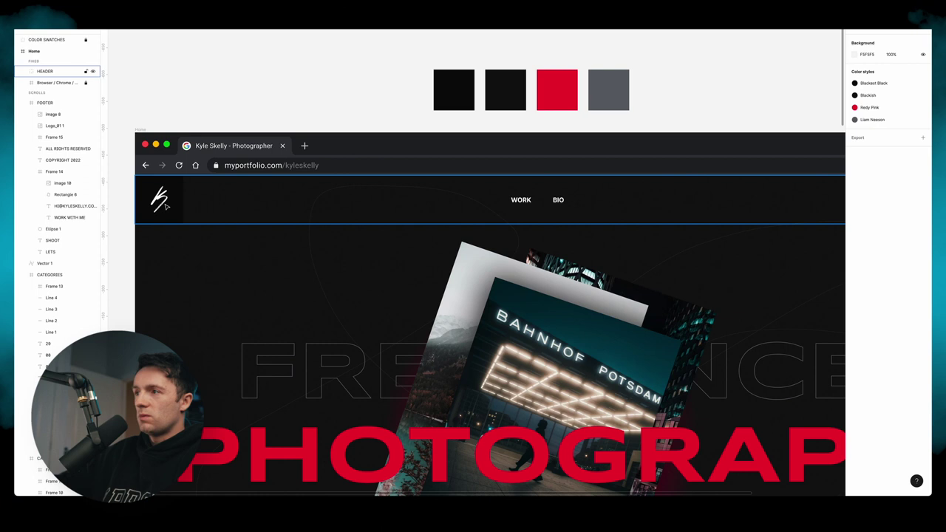
{"action": "scroll", "coordinate": [478, 219], "scroll_direction": "right", "scroll_amount": 1}
{"action": "scroll", "coordinate": [514, 217], "scroll_direction": "right", "scroll_amount": 5}
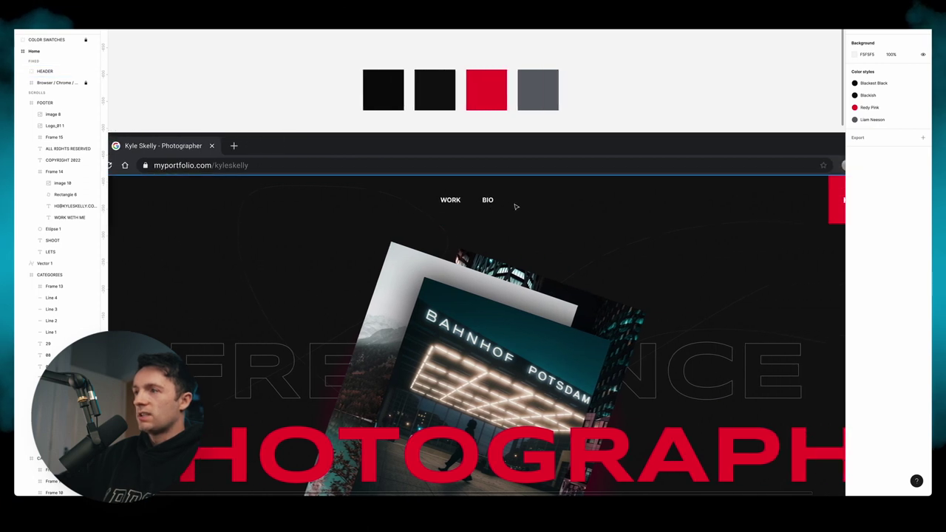
{"action": "scroll", "coordinate": [349, 72], "scroll_direction": "left", "scroll_amount": 6}
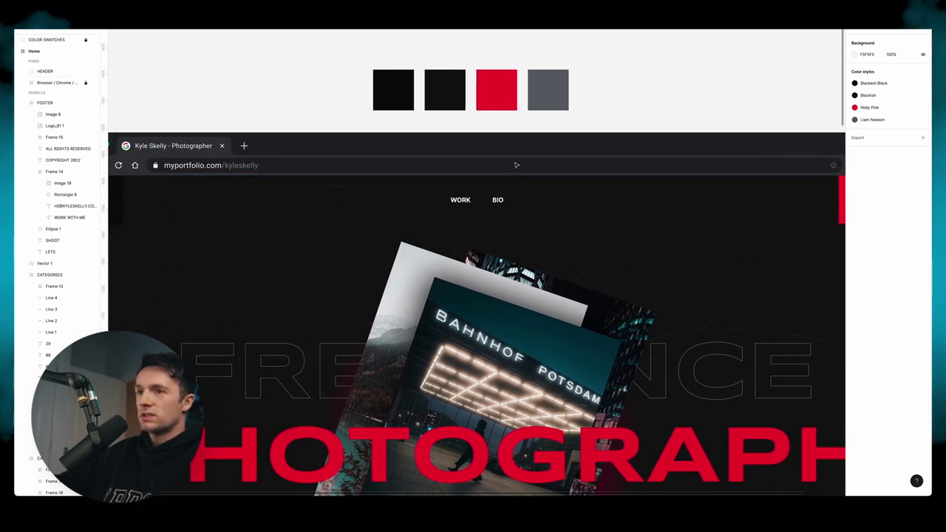
{"action": "mouse_move", "coordinate": [467, 491]}
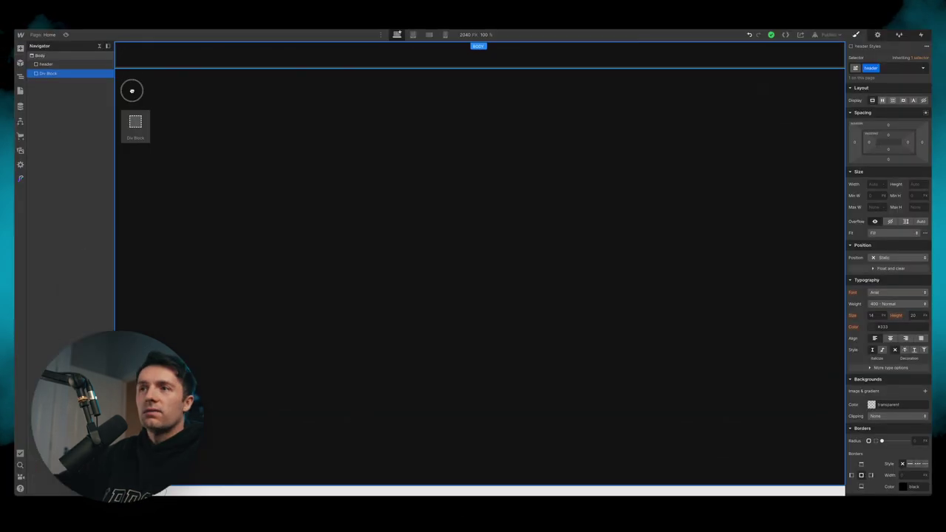
Step: Nest a new div block inside the header, give it the class logo and convert it to a link block
{"action": "left_click_drag", "start_coordinate": [131, 89], "coordinate": [164, 56]}
{"action": "left_click", "coordinate": [894, 68]}
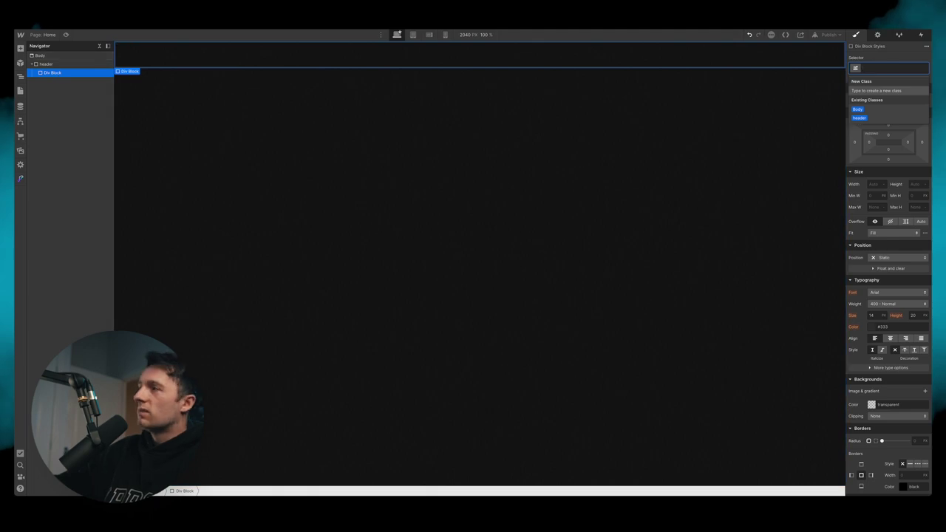
{"action": "type", "text": "logo"}
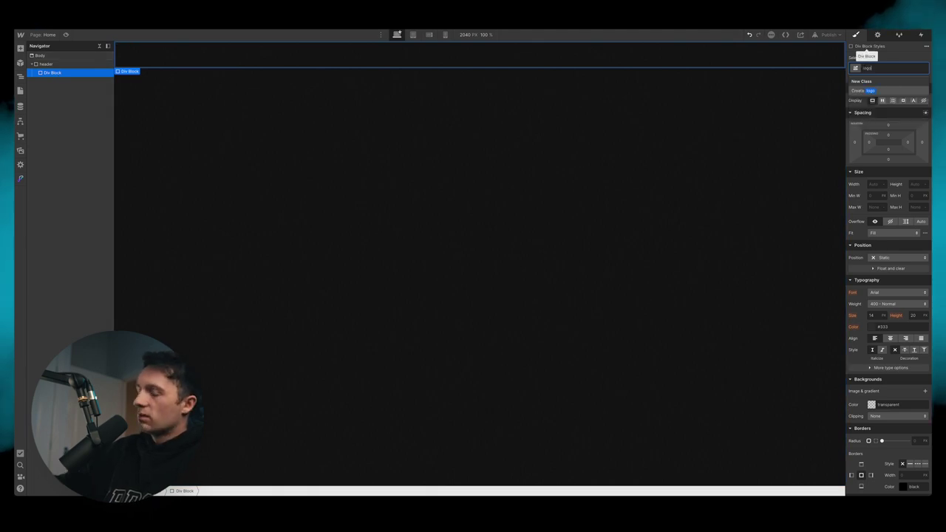
{"action": "key", "text": "Return"}
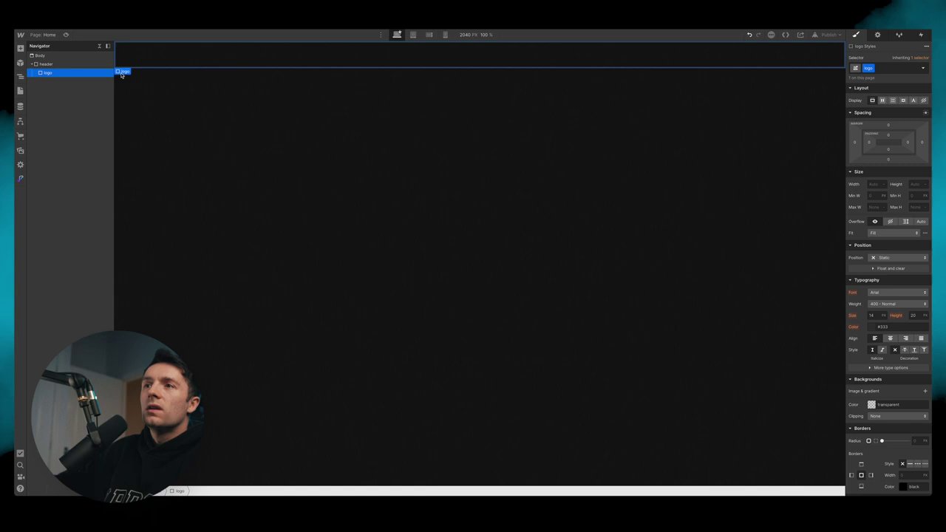
{"action": "right_click", "coordinate": [122, 74]}
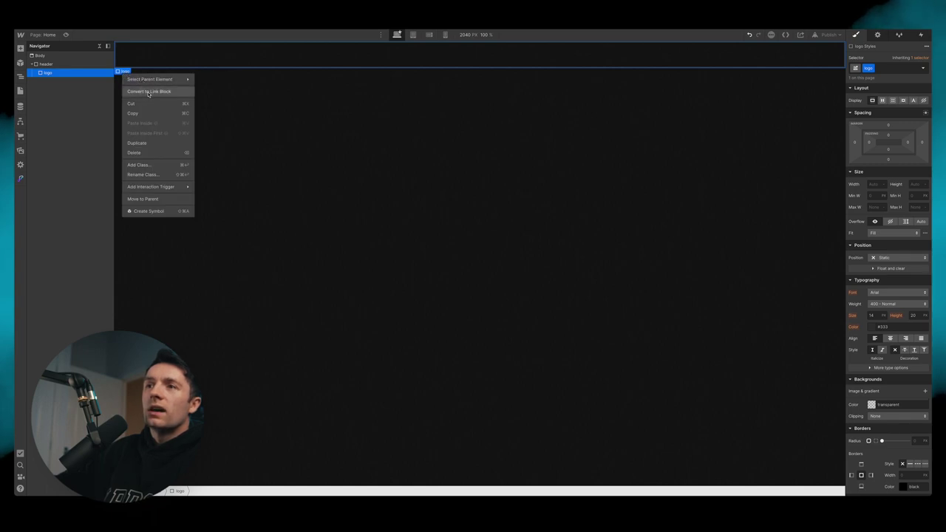
{"action": "left_click", "coordinate": [148, 91]}
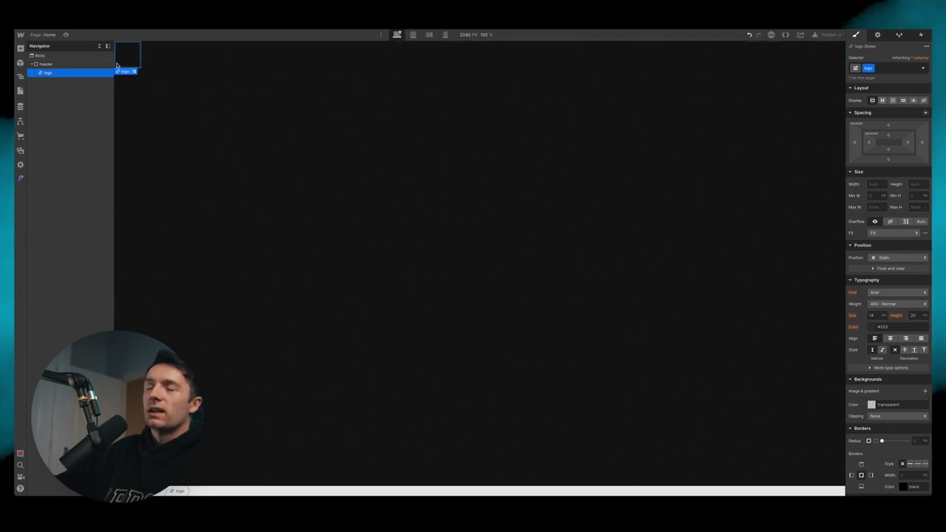
Step: Add an image element inside the logo link block and give it the class logo-img
{"action": "key", "text": "a"}
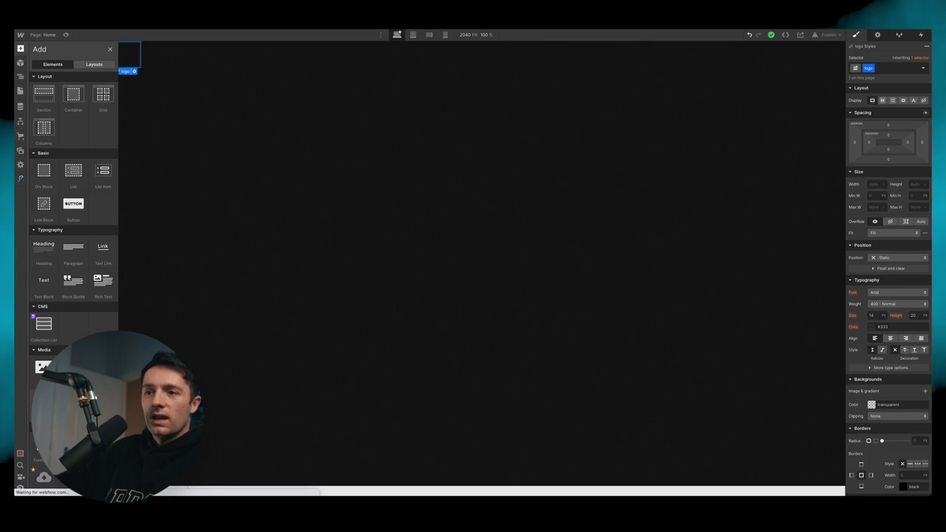
{"action": "left_click_drag", "start_coordinate": [43, 367], "coordinate": [127, 56]}
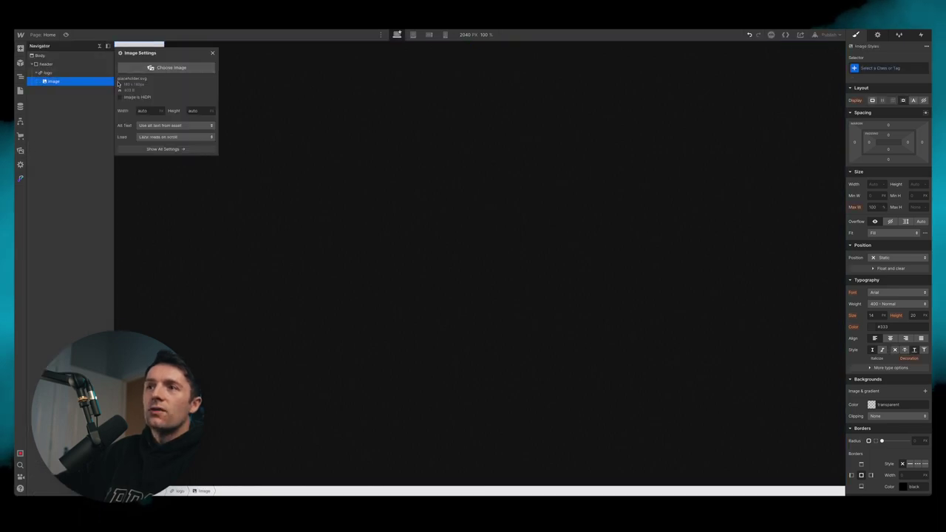
{"action": "left_click", "coordinate": [881, 66]}
{"action": "type", "text": "logo-img"}
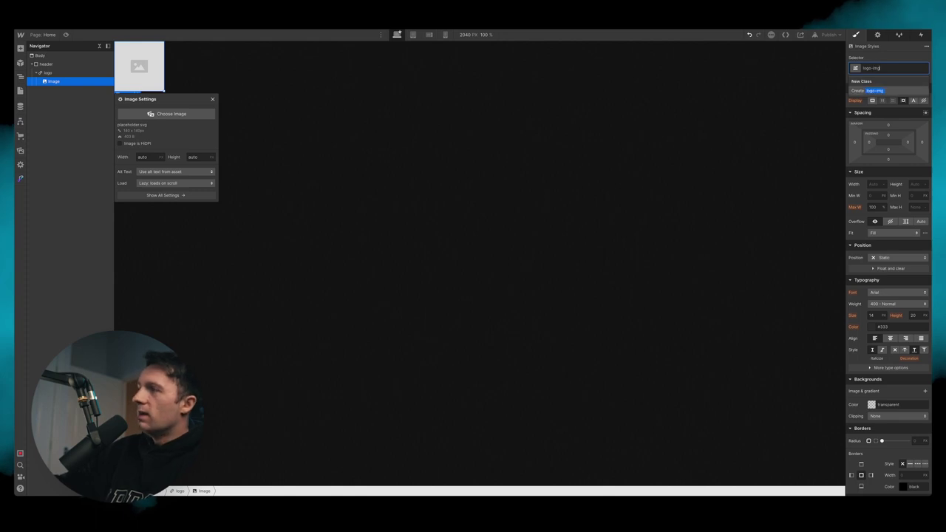
{"action": "key", "text": "Return"}
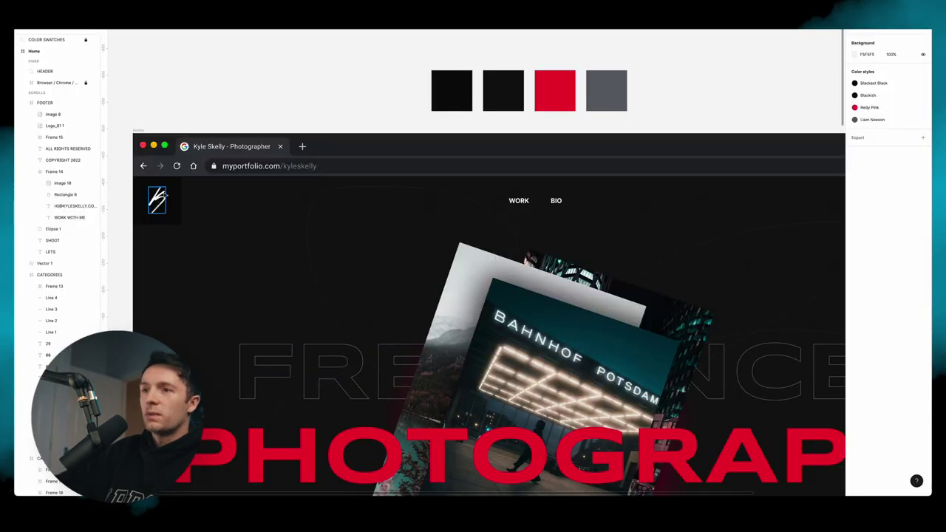
Step: Select the header's logo image in the Figma design and add a 2x PNG export setting, checking its preview
{"action": "left_click", "coordinate": [157, 200]}
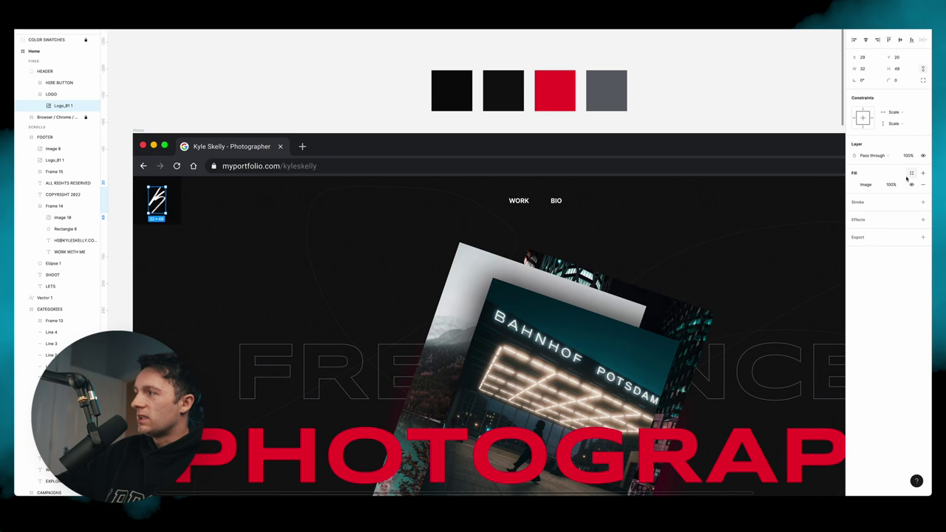
{"action": "left_click", "coordinate": [871, 239]}
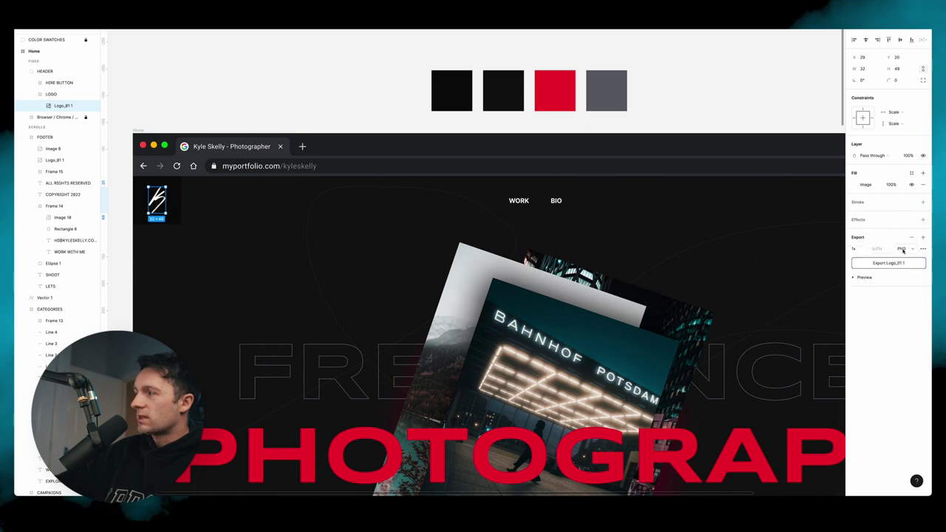
{"action": "left_click", "coordinate": [857, 248]}
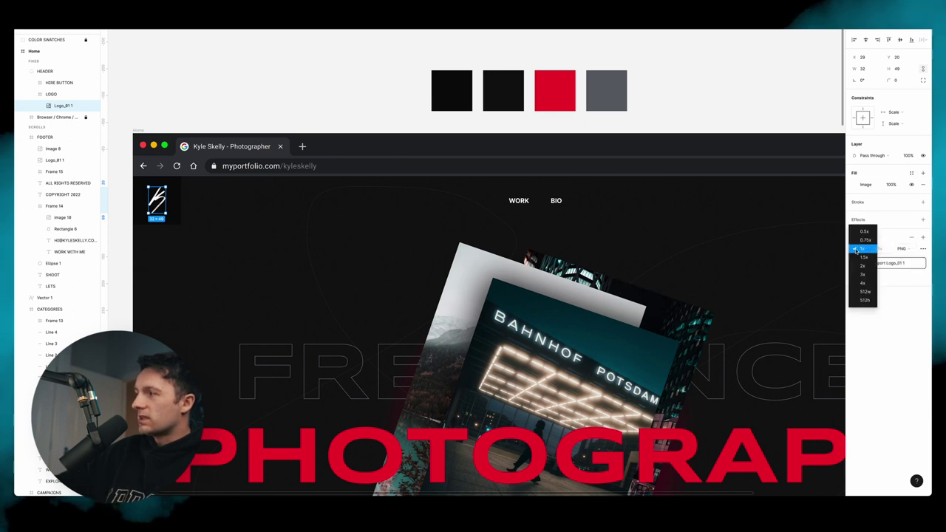
{"action": "left_click", "coordinate": [863, 266]}
{"action": "left_click", "coordinate": [864, 278]}
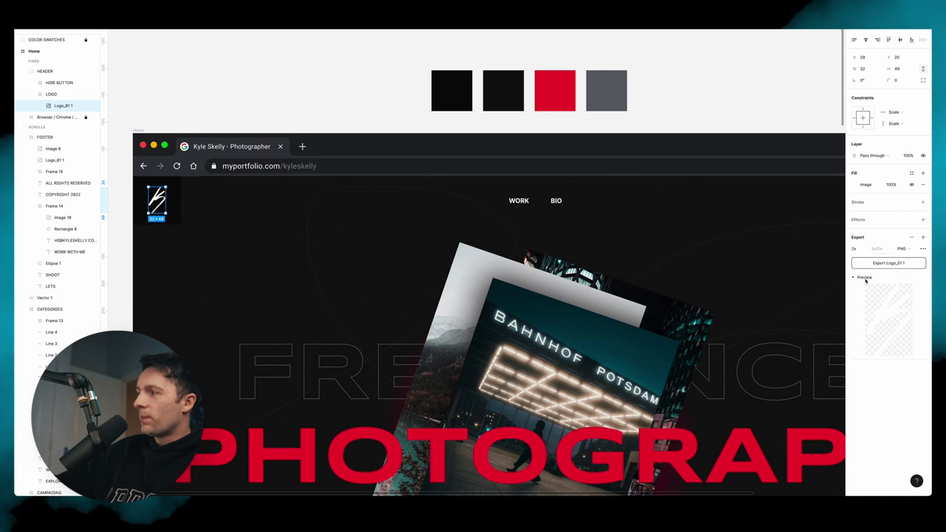
{"action": "left_click", "coordinate": [865, 277]}
Step: Export the logo as logo_x2 into a new images folder, and mark the logo image in Webflow as HiDPI
{"action": "left_click", "coordinate": [892, 264]}
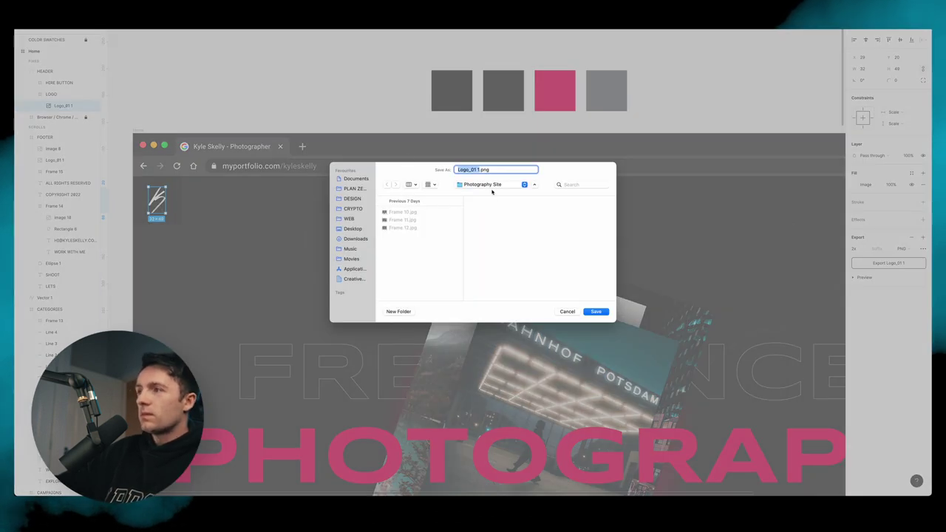
{"action": "left_click", "coordinate": [398, 312]}
{"action": "type", "text": "images"}
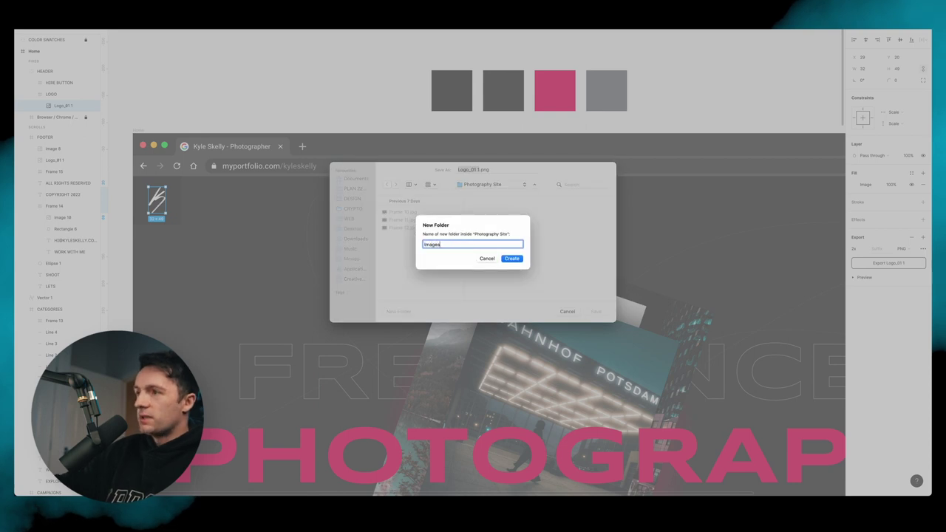
{"action": "key", "text": "Return"}
{"action": "type", "text": "logo_x2"}
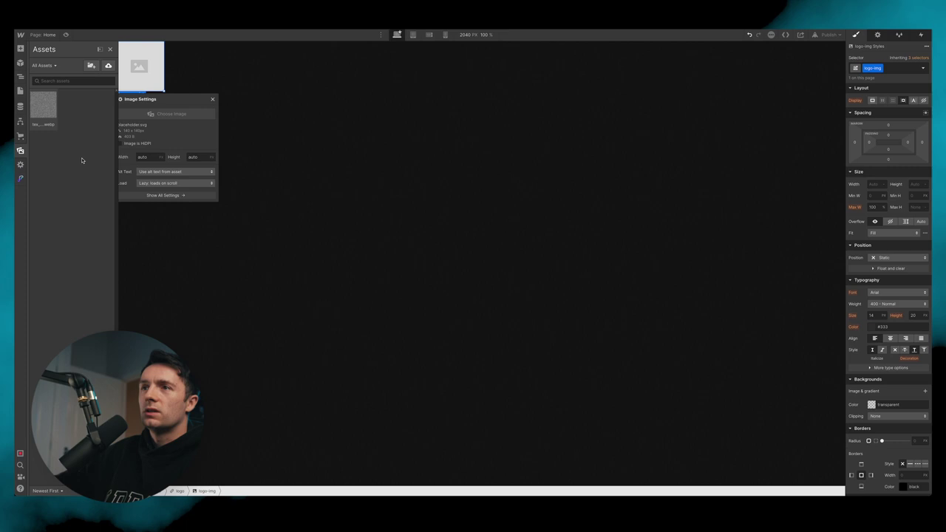
{"action": "left_click", "coordinate": [120, 144]}
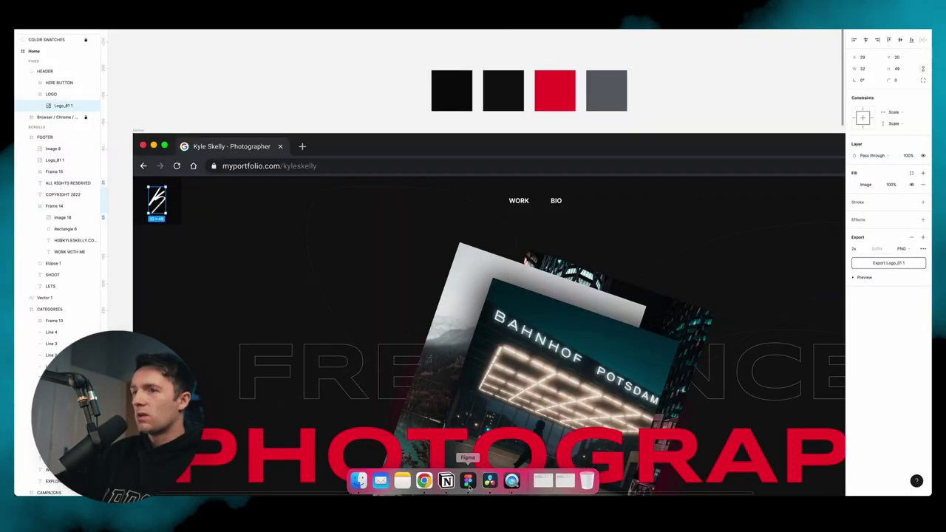
Step: Open the Blackest Black color style of the LOGO frame in Figma and copy its hex code
{"action": "left_click", "coordinate": [254, 92]}
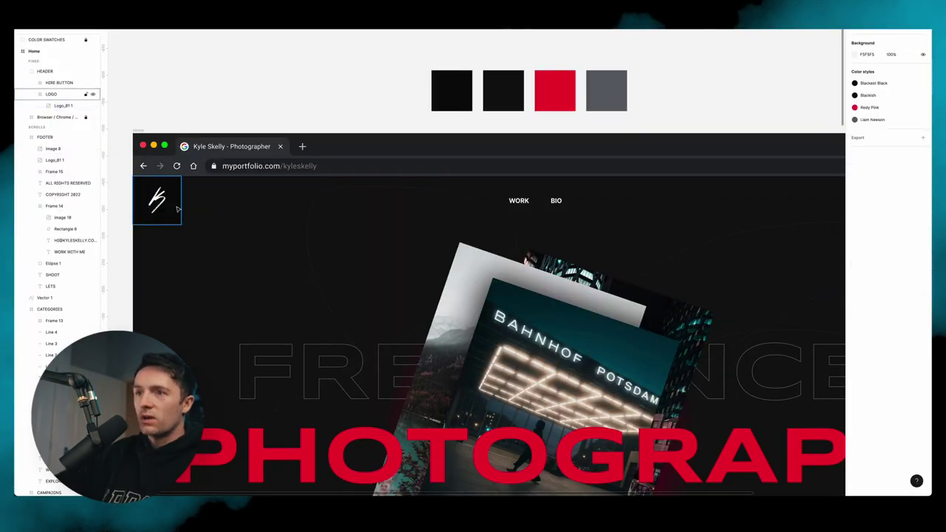
{"action": "left_click", "coordinate": [177, 209]}
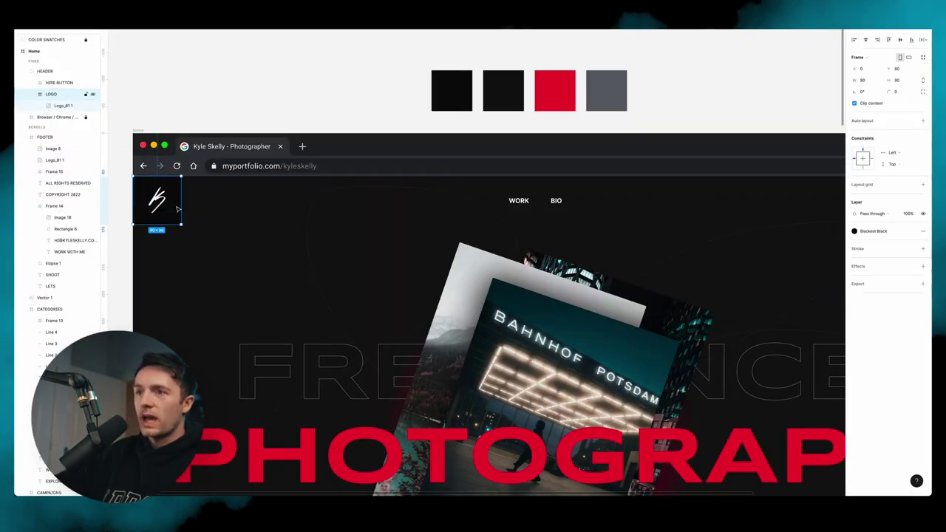
{"action": "left_click", "coordinate": [878, 232]}
{"action": "left_click", "coordinate": [918, 274]}
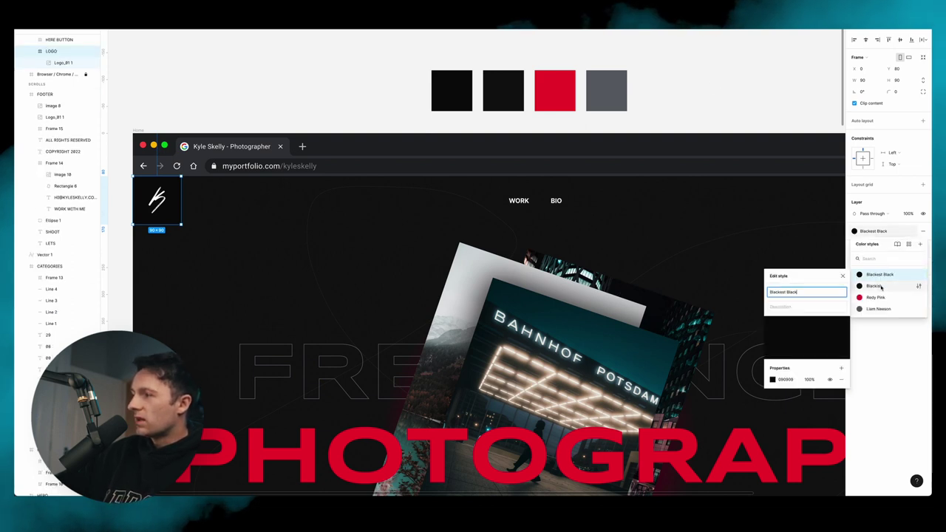
{"action": "left_click", "coordinate": [784, 379]}
{"action": "key", "text": "super+c"}
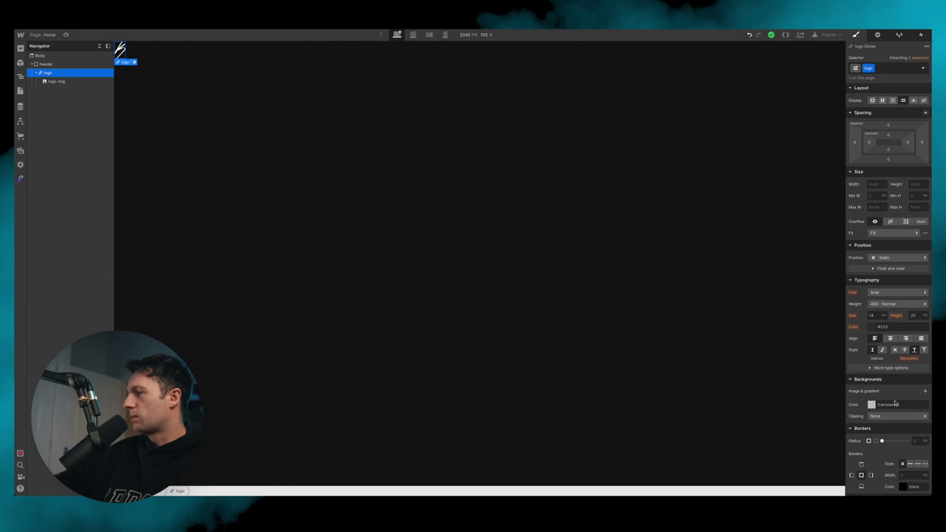
Step: Set the background color of the logo link block in Webflow to #090909
{"action": "left_click", "coordinate": [871, 404]}
{"action": "left_click", "coordinate": [859, 367]}
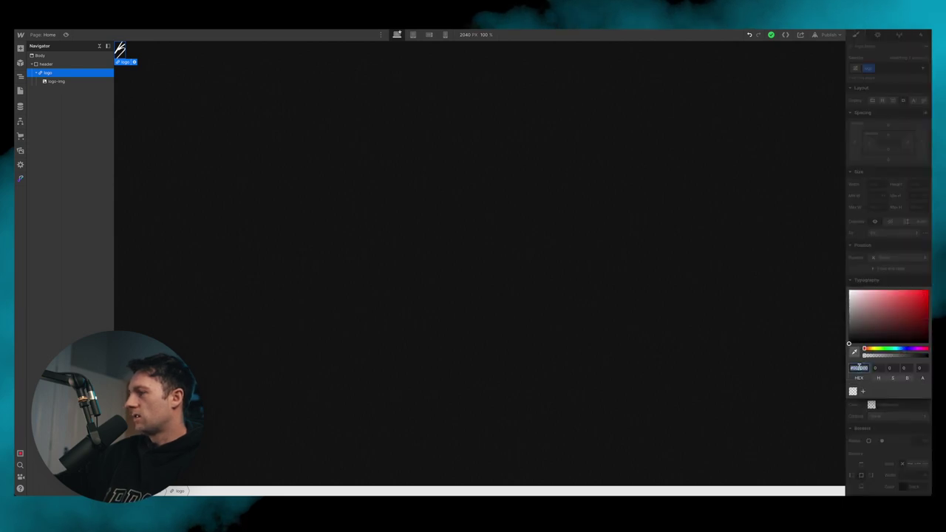
{"action": "key", "text": "super+v"}
{"action": "key", "text": "Return"}
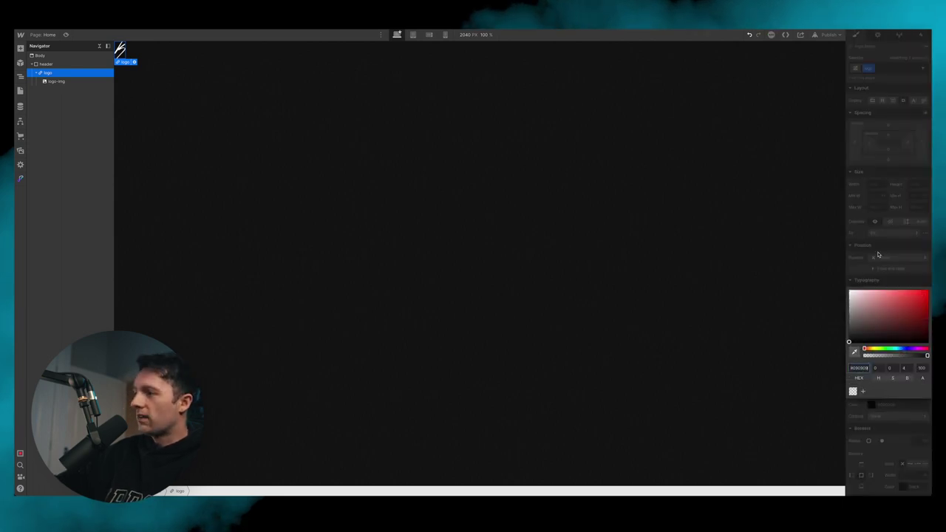
{"action": "left_click", "coordinate": [858, 261]}
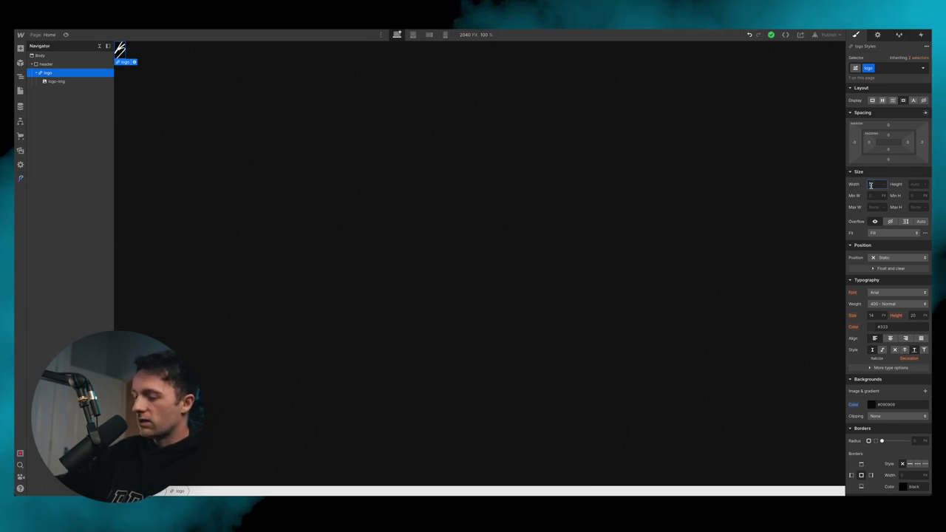
Step: Set both the width and the height of the logo link block to 60 px
{"action": "type", "text": "60"}
{"action": "key", "text": "Return"}
{"action": "left_click", "coordinate": [911, 184]}
{"action": "type", "text": "60"}
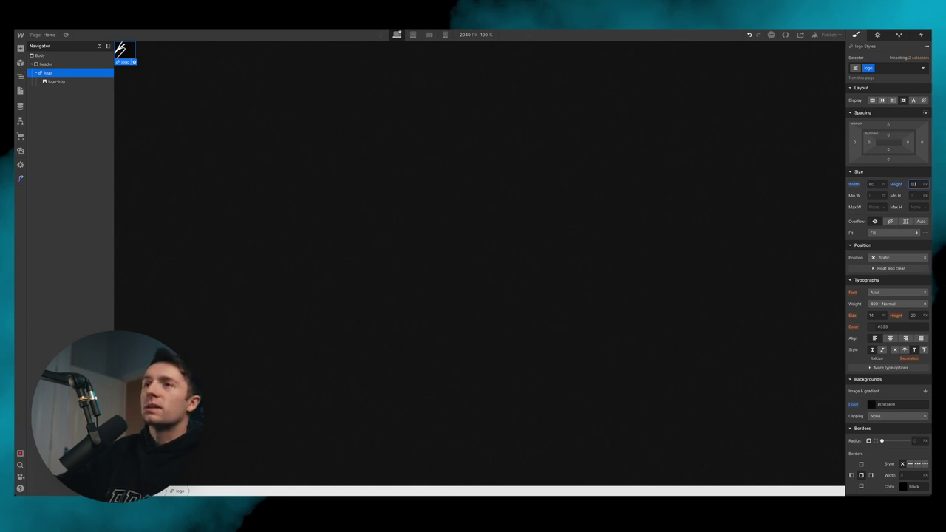
{"action": "key", "text": "Return"}
Step: Give the logo link block a horizontal flex layout with its content centered in both directions
{"action": "left_click", "coordinate": [882, 100]}
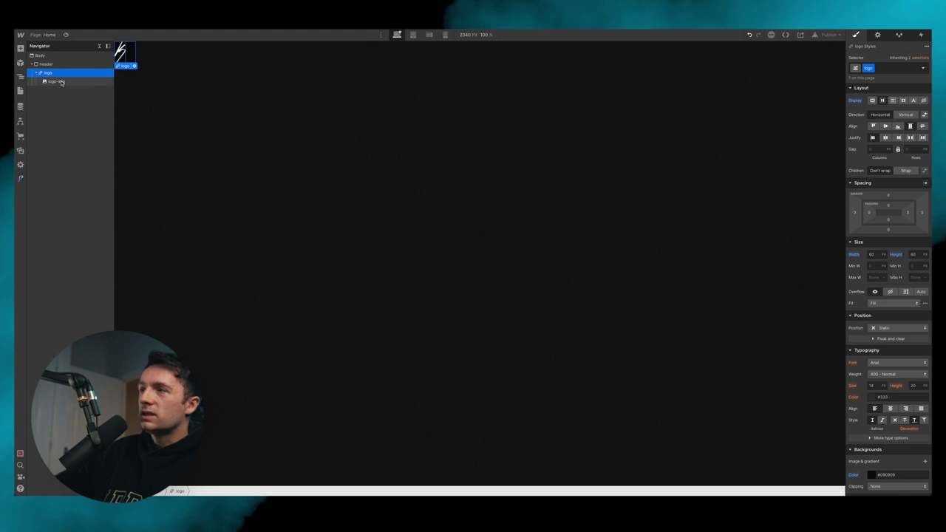
{"action": "left_click", "coordinate": [885, 137]}
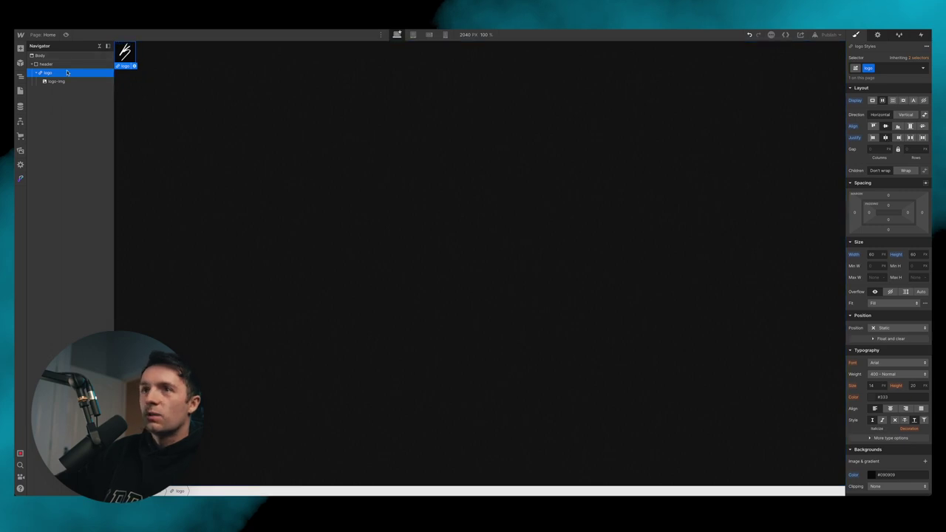
Step: Set both the width and the height of the logo link block to 90 px, matching the LOGO frame in Figma
{"action": "left_click", "coordinate": [875, 255]}
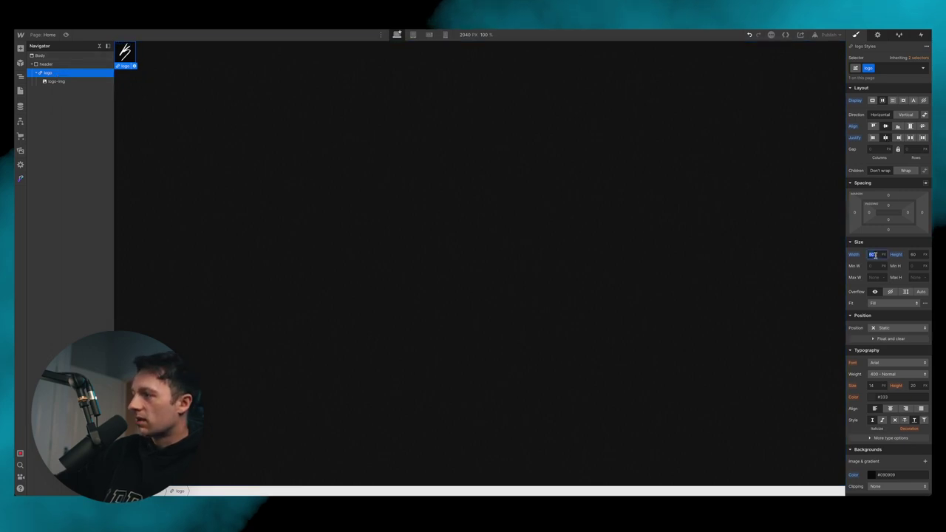
{"action": "key", "text": "Up"}
{"action": "key", "text": "Up"}
{"action": "key", "text": "Up"}
{"action": "key", "text": "Up"}
{"action": "key", "text": "Up"}
{"action": "key", "text": "Up"}
{"action": "key", "text": "Up"}
{"action": "key", "text": "Up"}
{"action": "key", "text": "Up"}
{"action": "key", "text": "Up"}
{"action": "key", "text": "Up"}
{"action": "key", "text": "Up"}
{"action": "key", "text": "Up"}
{"action": "key", "text": "Up"}
{"action": "key", "text": "Up"}
{"action": "key", "text": "Up"}
{"action": "key", "text": "Up"}
{"action": "key", "text": "Up"}
{"action": "key", "text": "Up"}
{"action": "key", "text": "Up"}
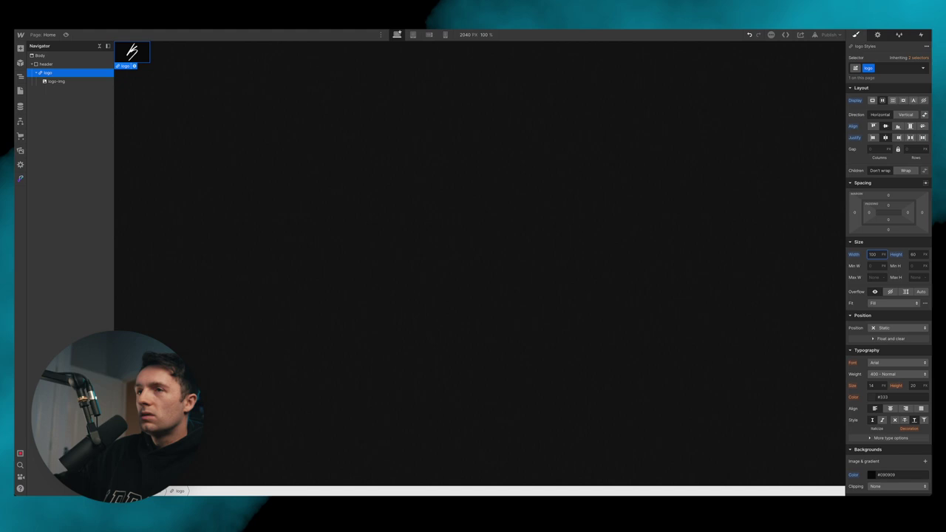
{"action": "left_click", "coordinate": [918, 254]}
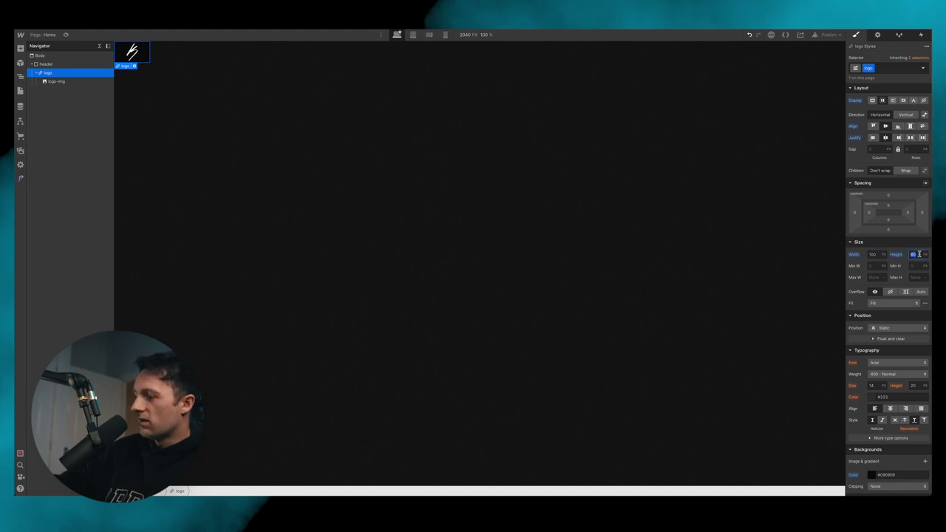
{"action": "key", "text": "Up"}
{"action": "key", "text": "Up"}
{"action": "key", "text": "Up"}
{"action": "key", "text": "Up"}
{"action": "key", "text": "Up"}
{"action": "key", "text": "Up"}
{"action": "key", "text": "Up"}
{"action": "key", "text": "Up"}
{"action": "key", "text": "Up"}
{"action": "key", "text": "Up"}
{"action": "key", "text": "Up"}
{"action": "key", "text": "Up"}
{"action": "key", "text": "Up"}
{"action": "key", "text": "Up"}
{"action": "key", "text": "Up"}
{"action": "key", "text": "Up"}
{"action": "key", "text": "Up"}
{"action": "key", "text": "Up"}
{"action": "key", "text": "Up"}
{"action": "key", "text": "Up"}
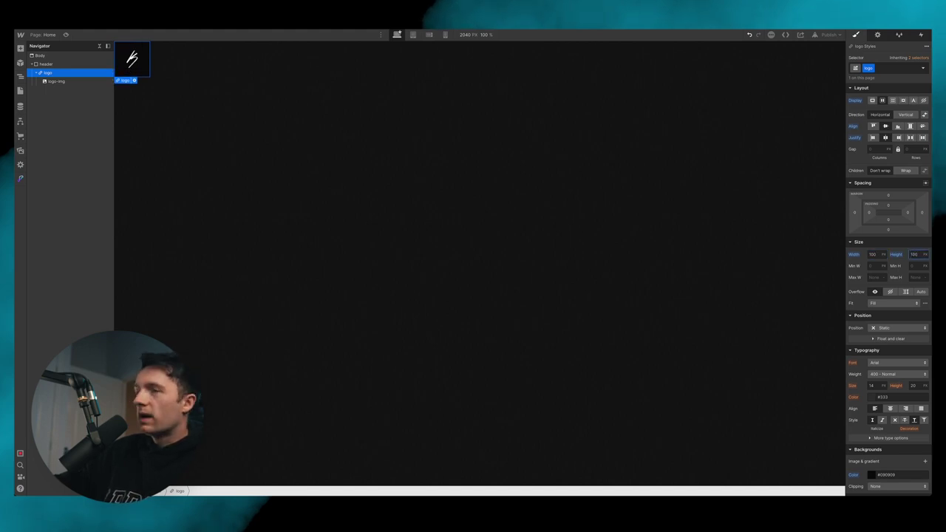
{"action": "key", "text": "Down"}
{"action": "key", "text": "Down"}
{"action": "key", "text": "Down"}
{"action": "key", "text": "Down"}
{"action": "key", "text": "Down"}
{"action": "key", "text": "Down"}
{"action": "key", "text": "Down"}
{"action": "key", "text": "Down"}
{"action": "key", "text": "Down"}
{"action": "key", "text": "Down"}
{"action": "left_click", "coordinate": [876, 255]}
{"action": "key", "text": "shift+Down"}
{"action": "key", "text": "super+Tab"}
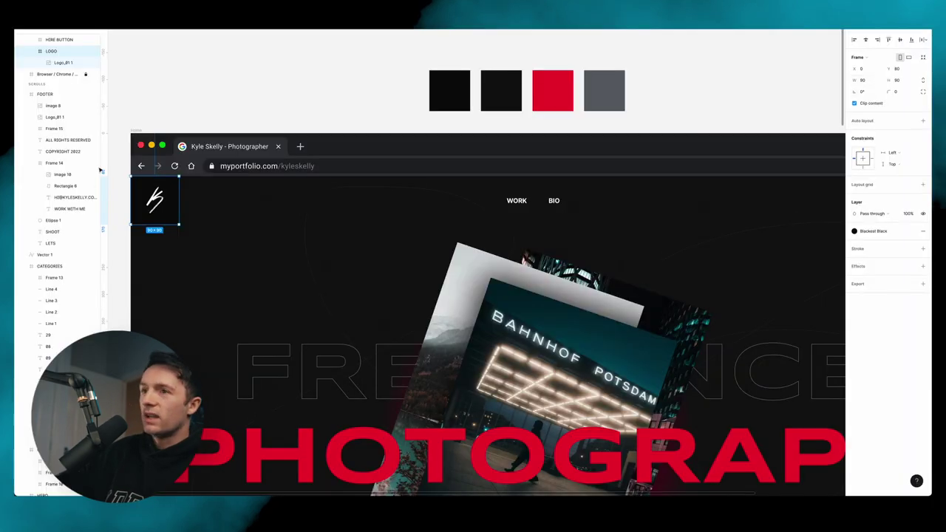
{"action": "key", "text": "super+Tab"}
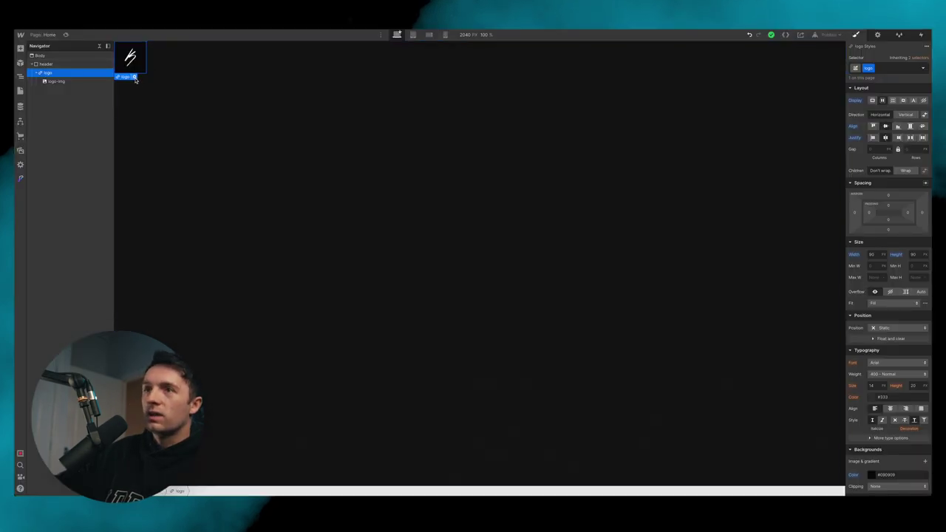
Step: Change the logo block's link from a URL to a page link pointing to the Home page
{"action": "left_click", "coordinate": [136, 77]}
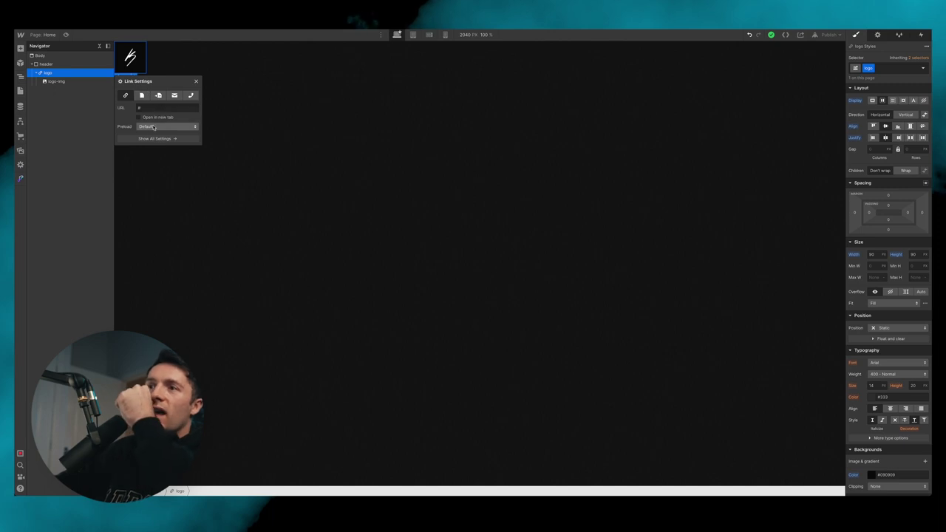
{"action": "left_click", "coordinate": [141, 96]}
{"action": "left_click", "coordinate": [155, 108]}
{"action": "left_click", "coordinate": [152, 122]}
{"action": "left_click", "coordinate": [387, 104]}
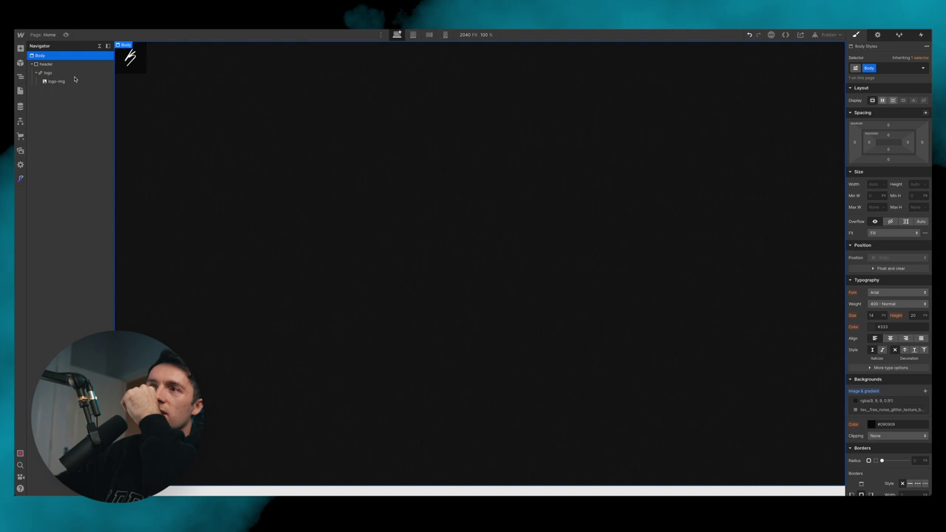
Step: Check the navigation area in the Figma design and add a div block inside the header after the logo in Webflow
{"action": "left_click", "coordinate": [37, 74]}
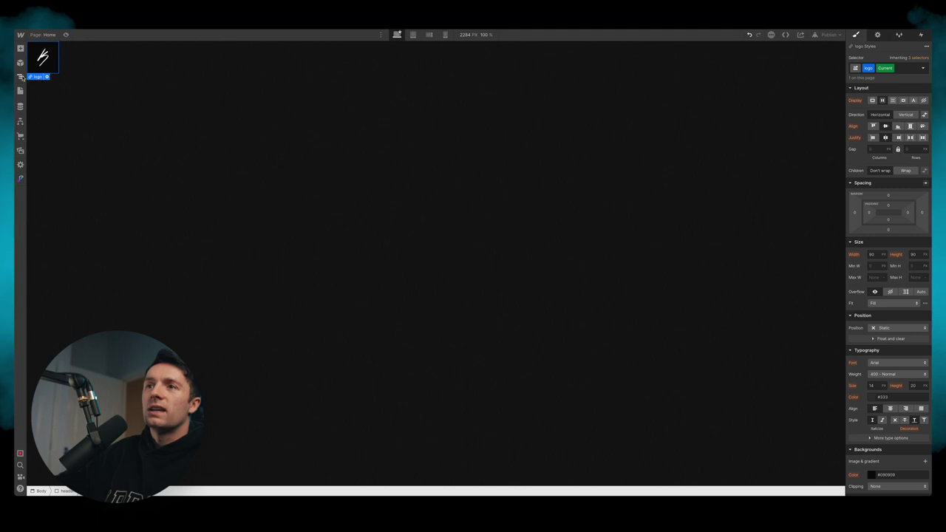
{"action": "left_click", "coordinate": [21, 76]}
{"action": "left_click", "coordinate": [21, 49]}
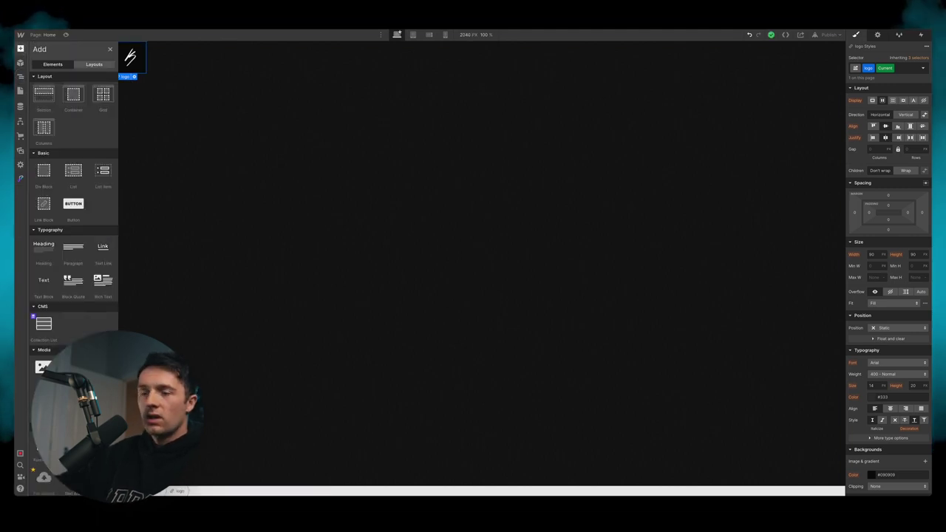
{"action": "left_click", "coordinate": [468, 490]}
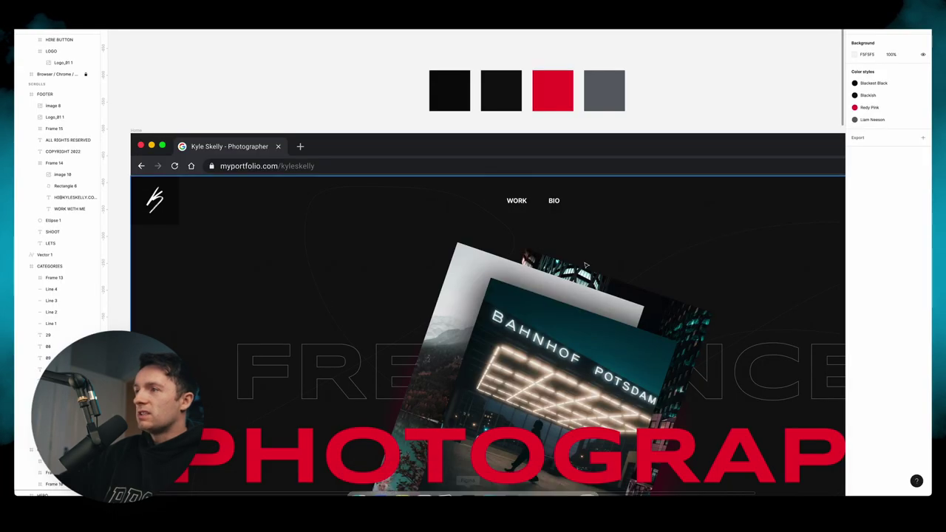
{"action": "scroll", "coordinate": [510, 201], "scroll_direction": "right", "scroll_amount": 3}
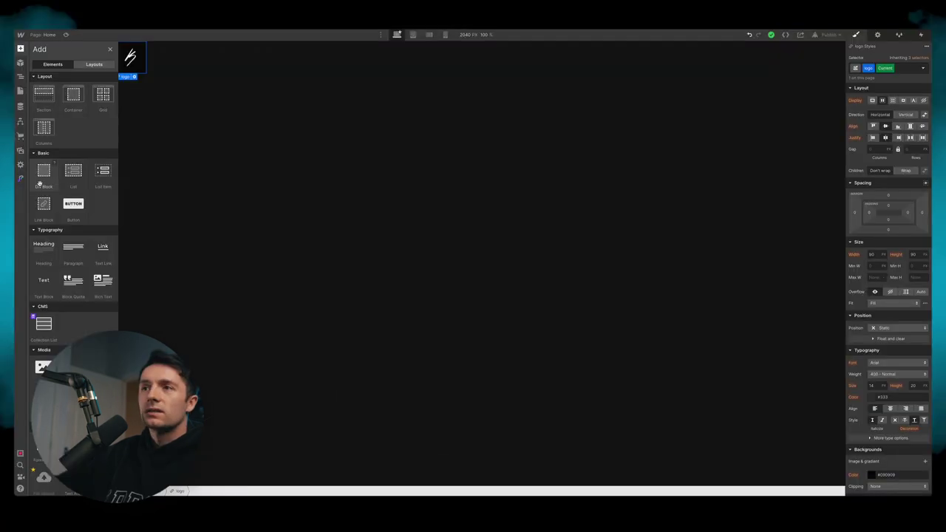
{"action": "left_click_drag", "start_coordinate": [40, 184], "coordinate": [408, 59]}
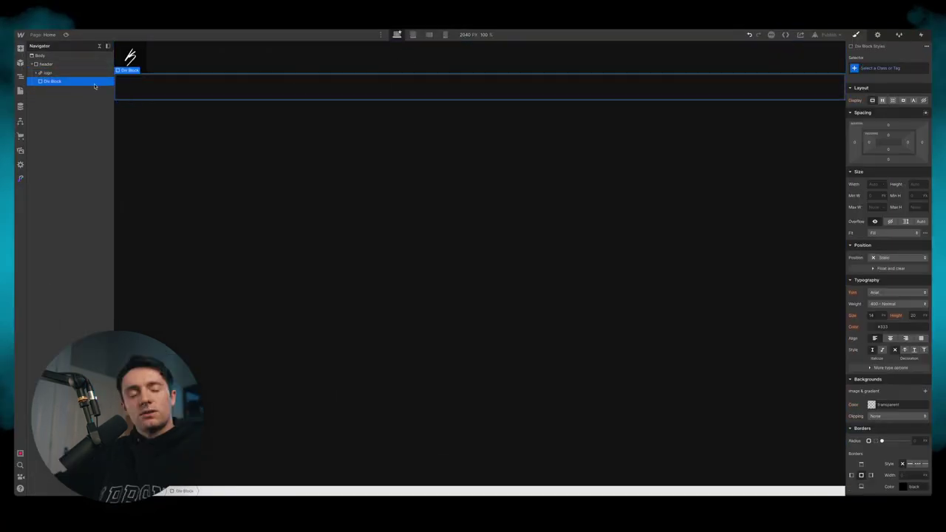
Step: Give the new div block the class nav-container
{"action": "left_click", "coordinate": [868, 67]}
{"action": "type", "text": "d"}
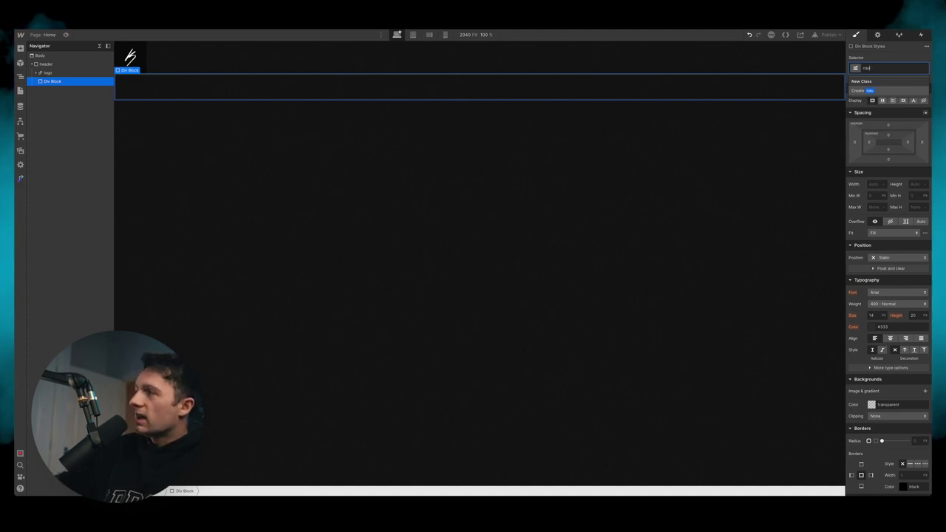
{"action": "type", "text": "av-container"}
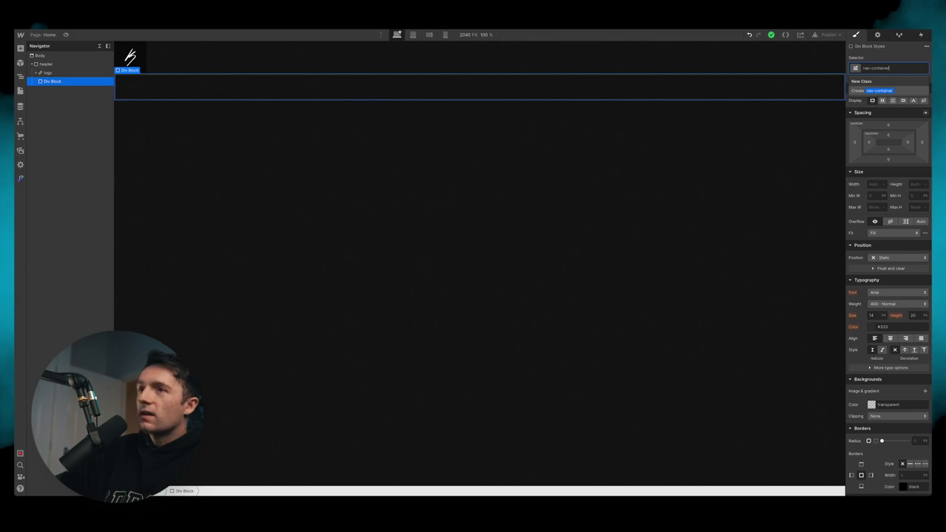
{"action": "key", "text": "Return"}
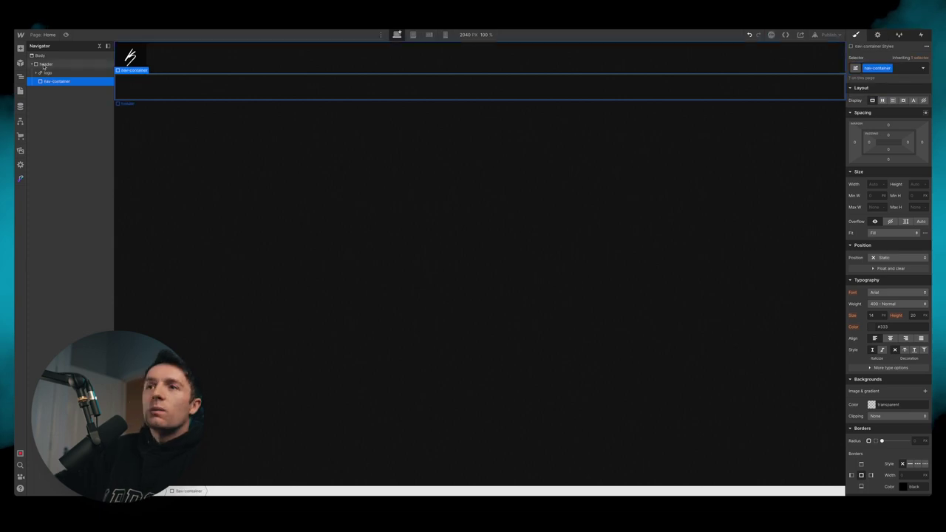
Step: Set the nav-container's width to 20% and its height to 90 px
{"action": "left_click", "coordinate": [43, 65]}
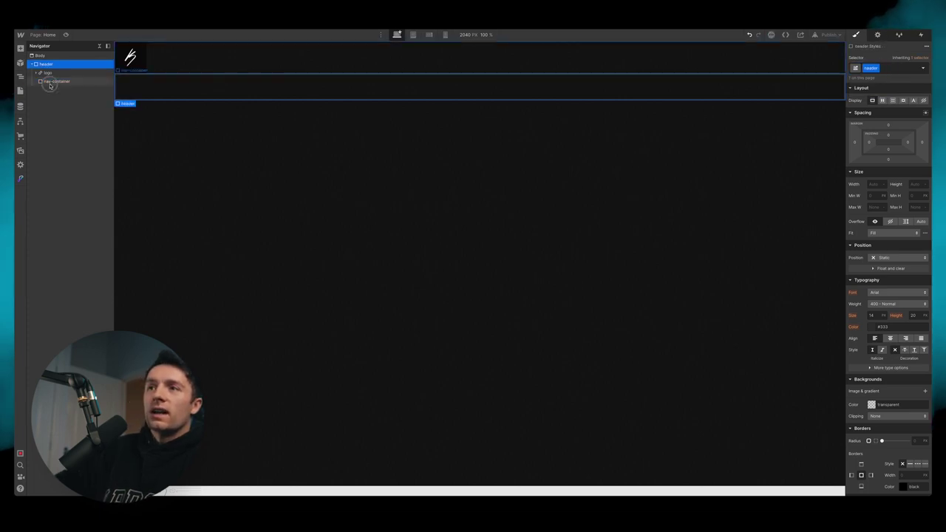
{"action": "left_click", "coordinate": [53, 81]}
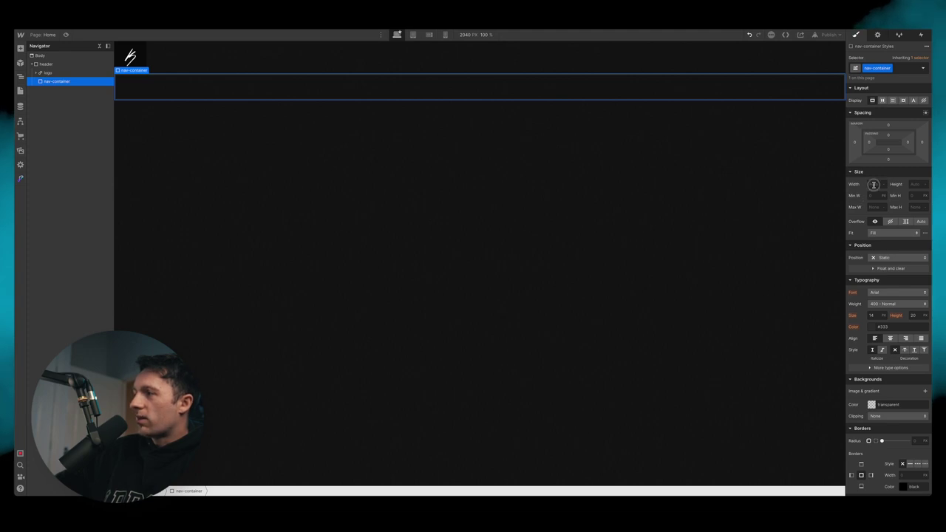
{"action": "type", "text": "20"}
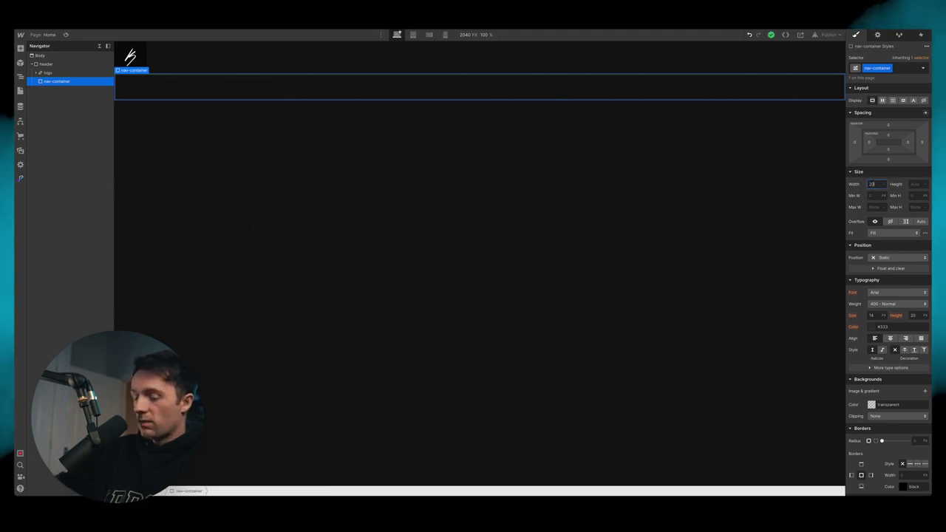
{"action": "type", "text": "%"}
{"action": "key", "text": "Return"}
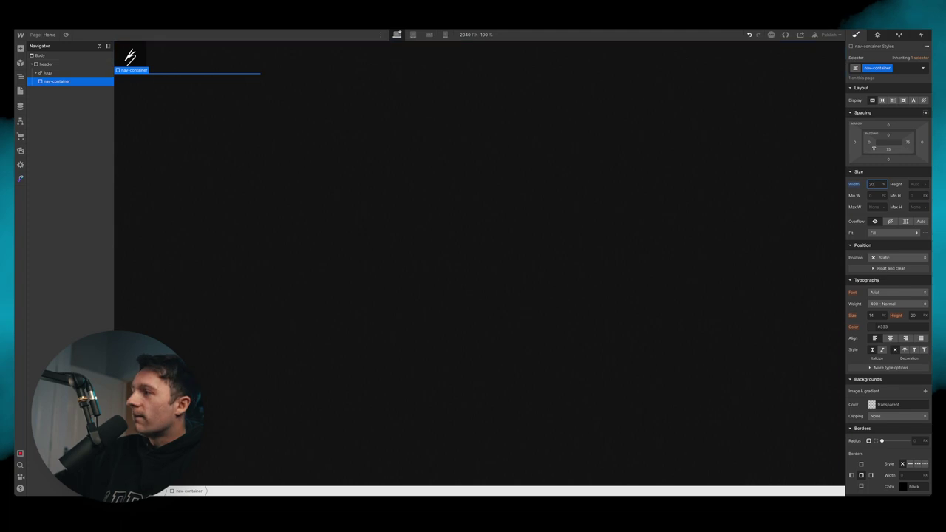
{"action": "left_click", "coordinate": [915, 184]}
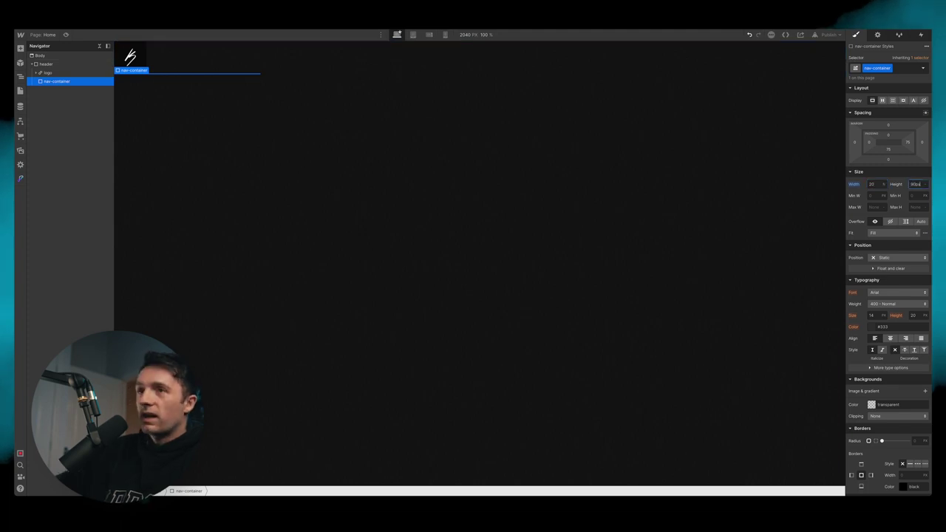
{"action": "type", "text": "80px"}
{"action": "key", "text": "Return"}
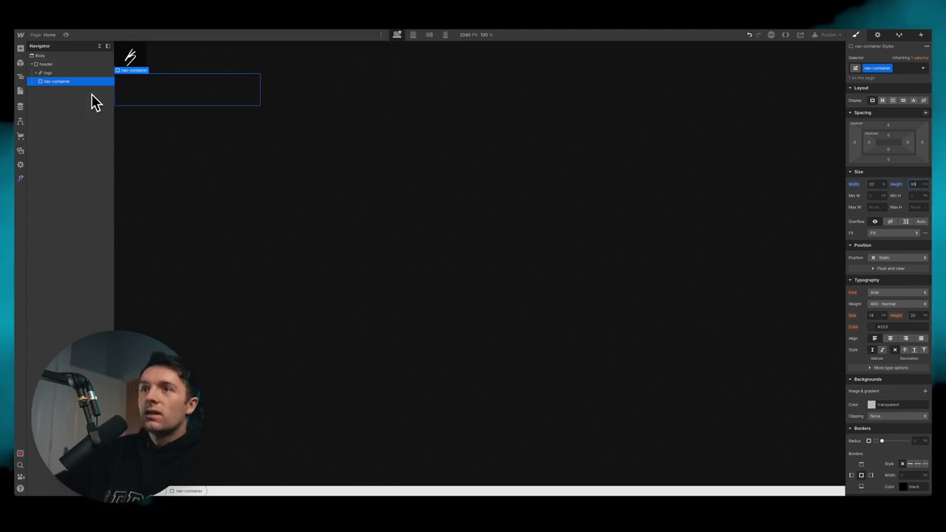
Step: Give the header a horizontal flex layout
{"action": "left_click", "coordinate": [59, 65]}
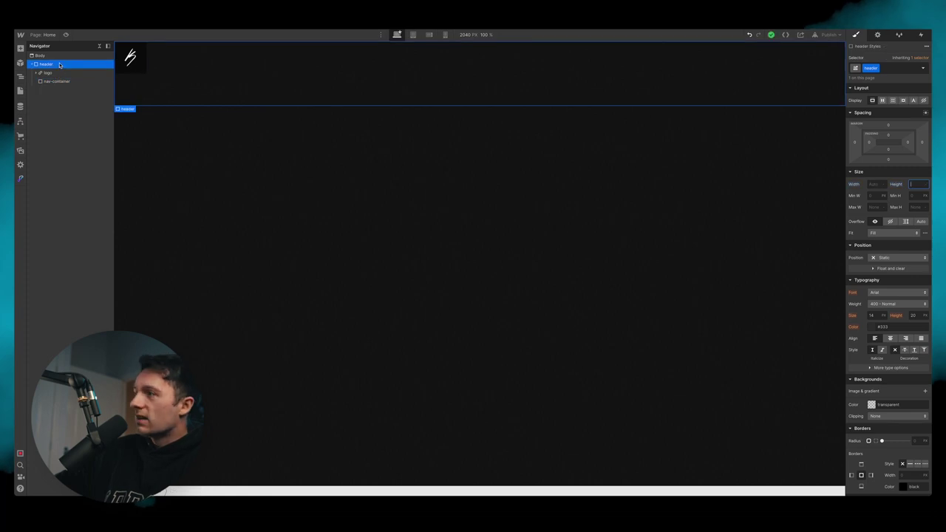
{"action": "left_click", "coordinate": [882, 101]}
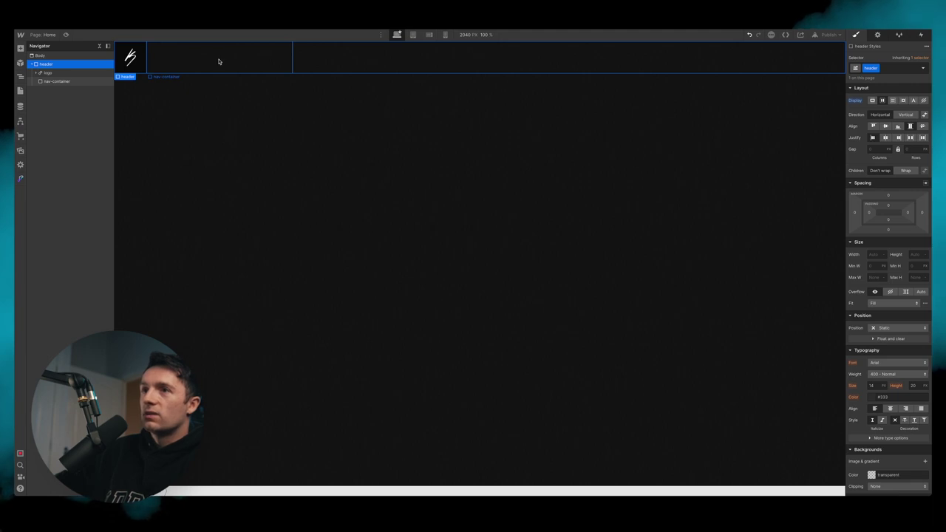
Step: Add a text link inside the nav-container and give it the class nav-link
{"action": "left_click", "coordinate": [47, 81]}
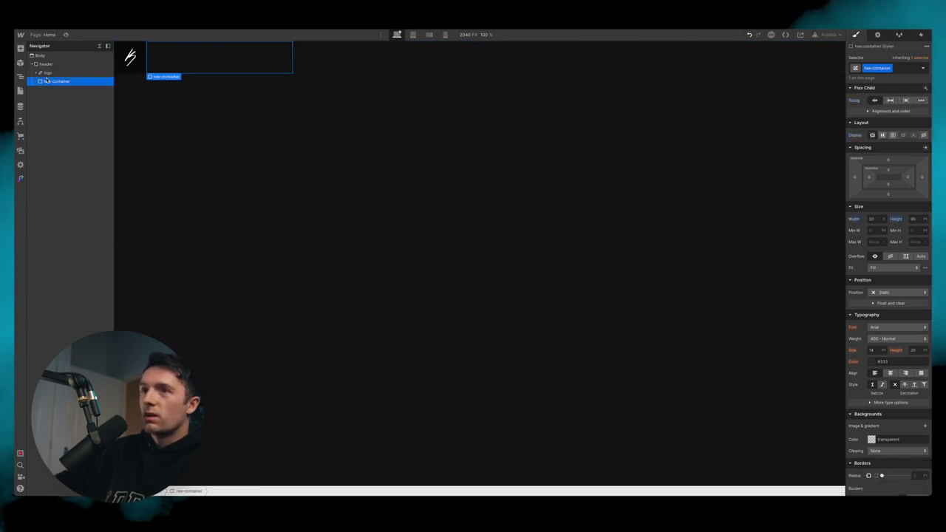
{"action": "key", "text": "a"}
{"action": "left_click_drag", "start_coordinate": [105, 263], "coordinate": [211, 59]}
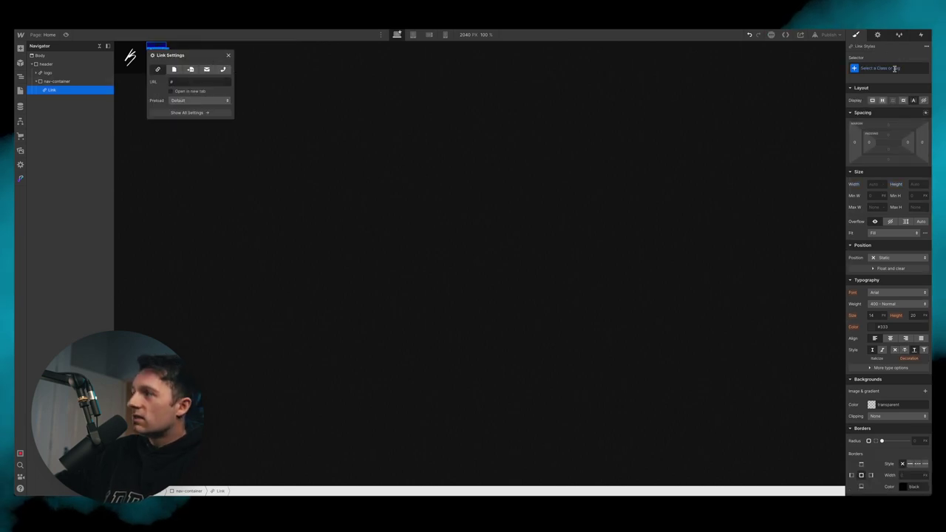
{"action": "left_click", "coordinate": [892, 68]}
{"action": "type", "text": "nav-l"}
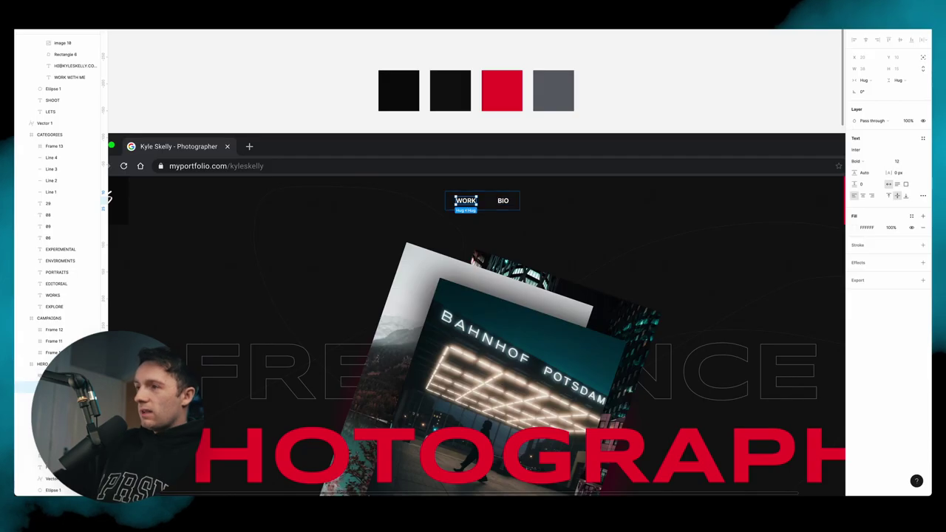
Step: Return to Webflow, open the site's font settings from the nav-link's font choices, and pick Inter from the Google Fonts list
{"action": "left_click", "coordinate": [423, 481]}
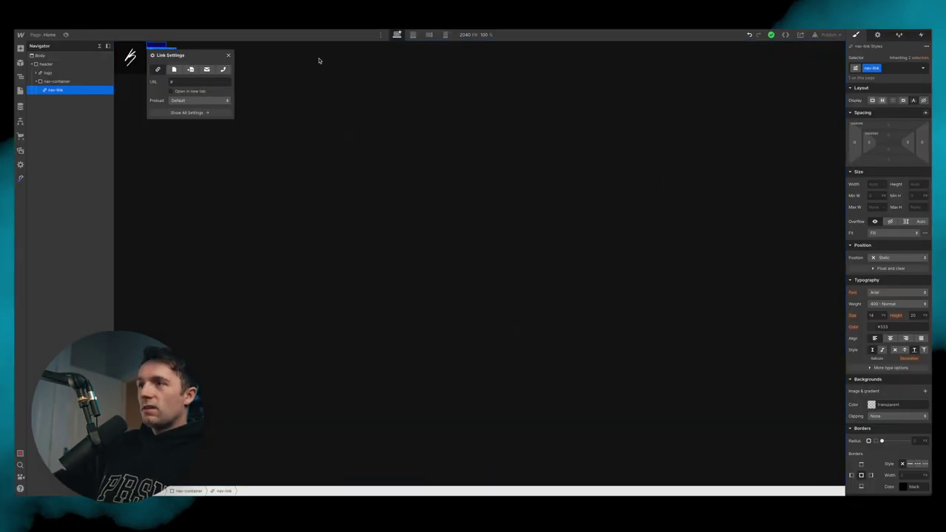
{"action": "left_click", "coordinate": [905, 293]}
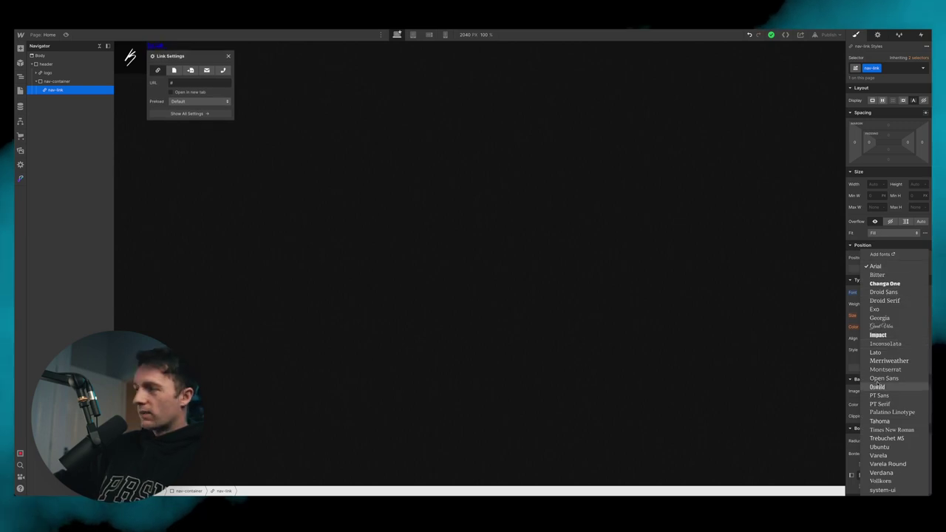
{"action": "left_click", "coordinate": [881, 254]}
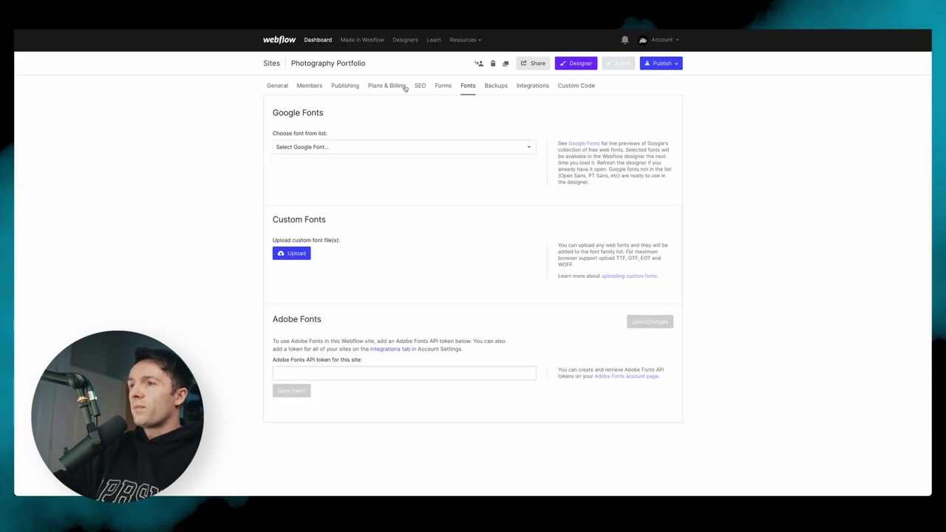
{"action": "left_click", "coordinate": [355, 148]}
{"action": "scroll", "coordinate": [354, 271], "scroll_direction": "down", "scroll_amount": 5}
{"action": "scroll", "coordinate": [355, 270], "scroll_direction": "down", "scroll_amount": 15}
{"action": "scroll", "coordinate": [356, 269], "scroll_direction": "down", "scroll_amount": 20}
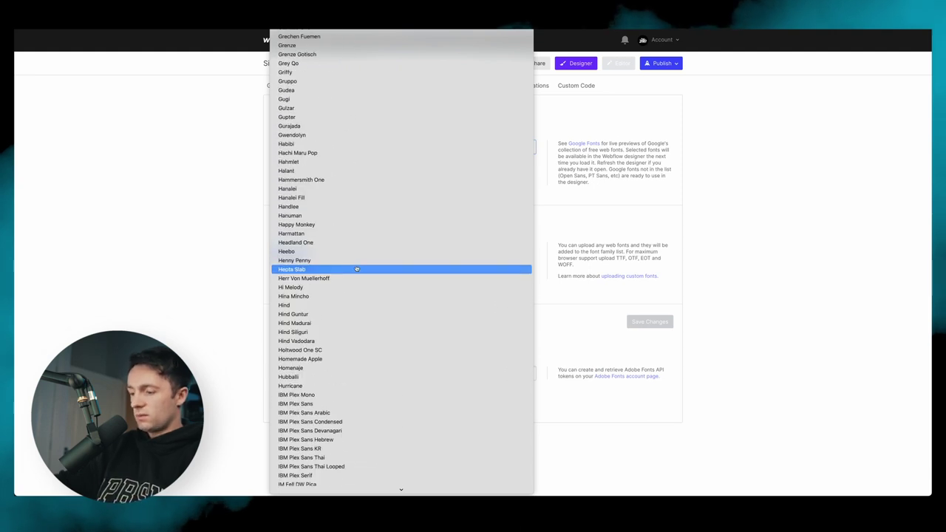
{"action": "scroll", "coordinate": [333, 318], "scroll_direction": "down", "scroll_amount": 10}
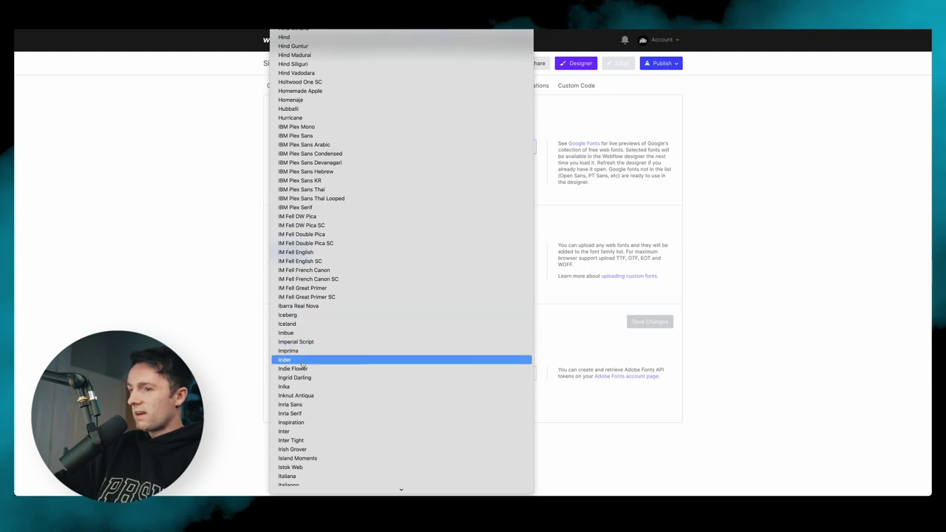
{"action": "left_click", "coordinate": [338, 431]}
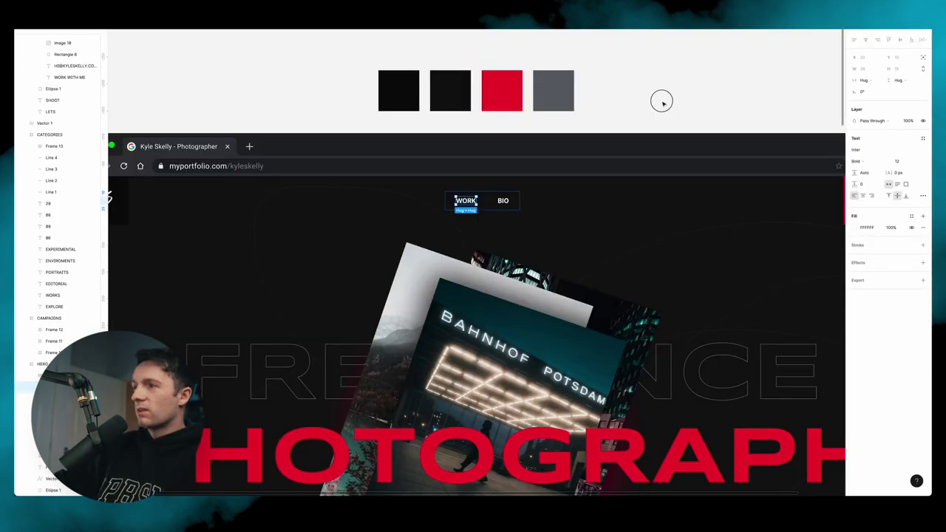
Step: Check the WORK, SCROLL TO EXPLORE and VIEW CAMPAIGN text weights in Figma, and include Inter's Regular and 700 variants in Webflow's font settings
{"action": "left_click", "coordinate": [663, 104]}
{"action": "left_click", "coordinate": [472, 203]}
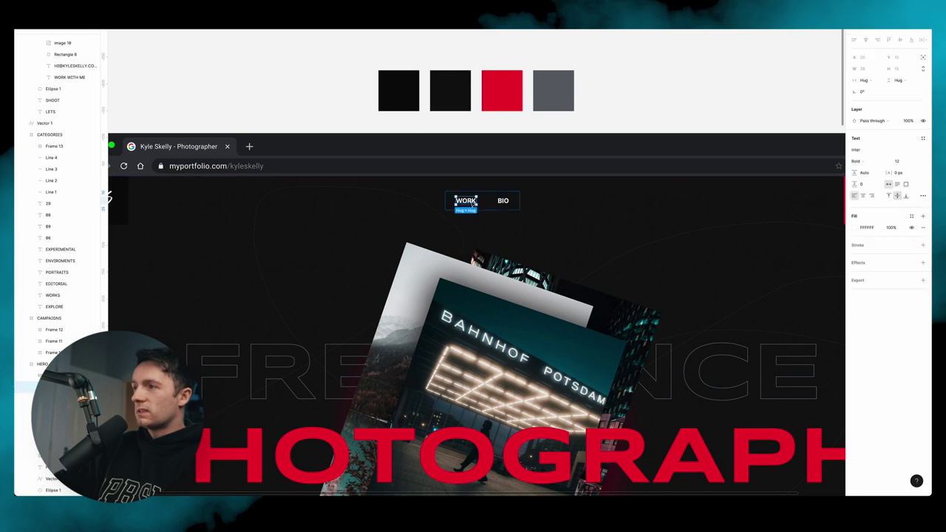
{"action": "scroll", "coordinate": [601, 226], "scroll_direction": "down", "scroll_amount": 15}
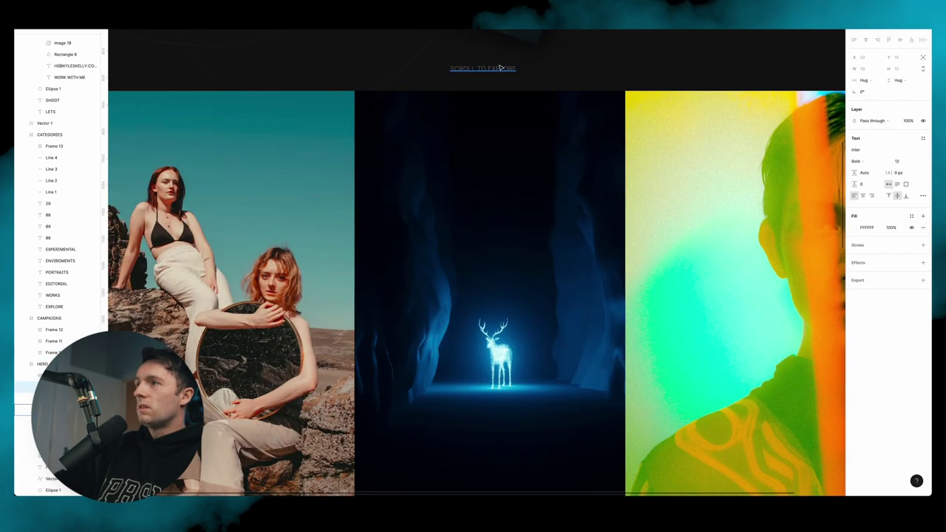
{"action": "left_click", "coordinate": [500, 68]}
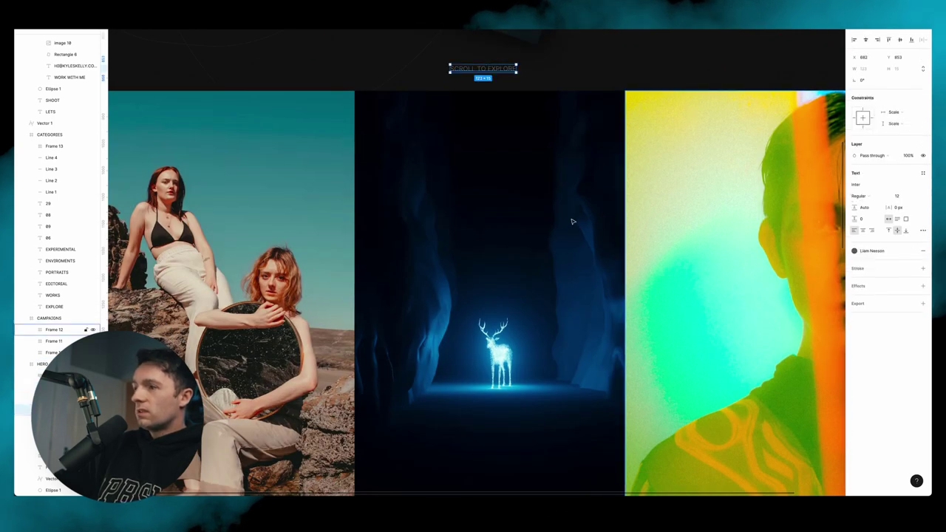
{"action": "scroll", "coordinate": [657, 222], "scroll_direction": "down", "scroll_amount": 5}
{"action": "left_click", "coordinate": [416, 348]}
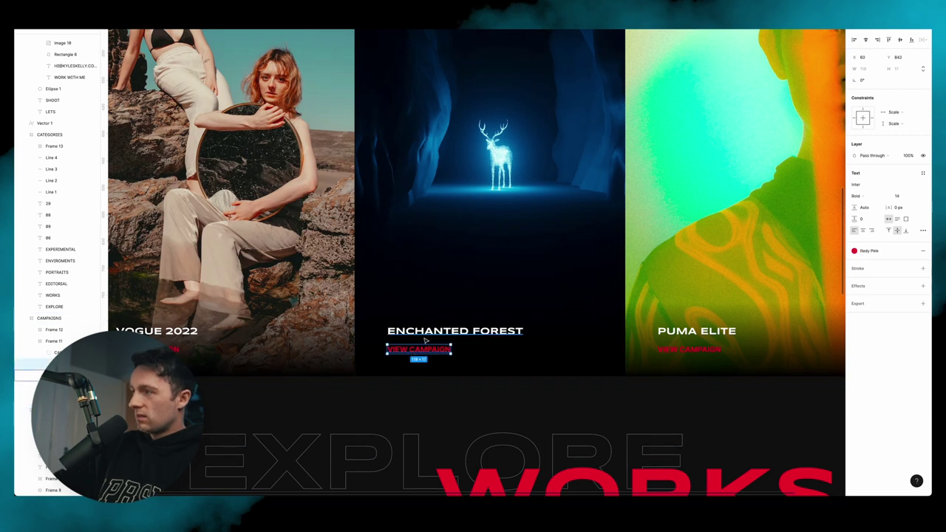
{"action": "scroll", "coordinate": [429, 332], "scroll_direction": "down", "scroll_amount": 7}
{"action": "scroll", "coordinate": [553, 169], "scroll_direction": "down", "scroll_amount": 10}
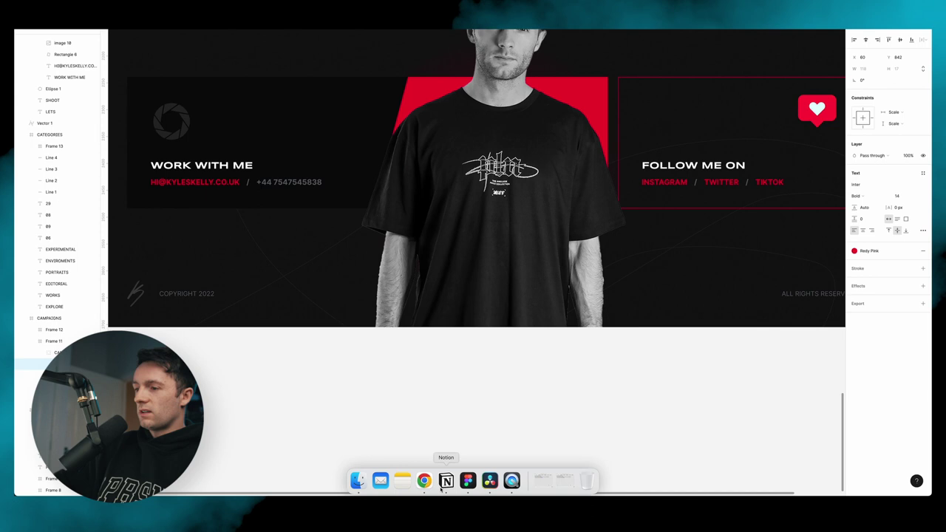
{"action": "left_click", "coordinate": [422, 479]}
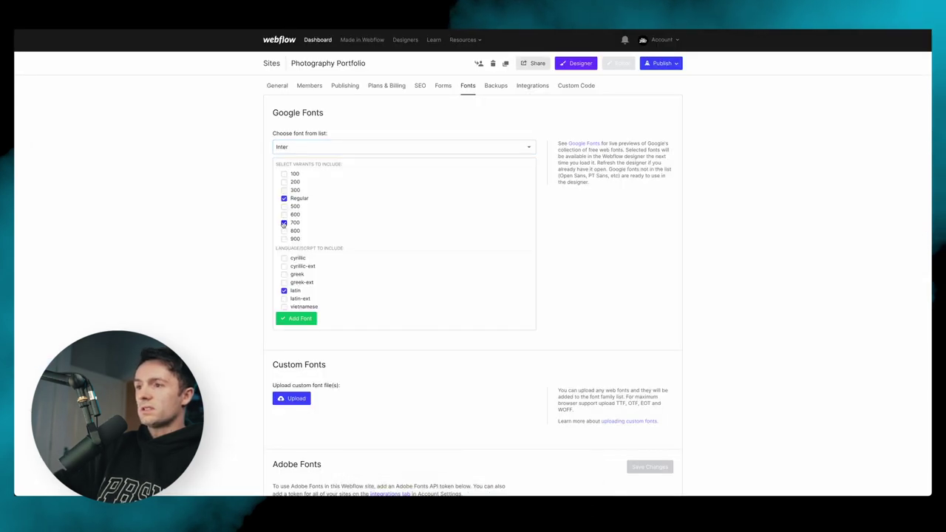
Step: Switch to Figma and examine the fonts and weights of the copyright text, the WORK WITH ME heading, the category names and the large section titles
{"action": "mouse_move", "coordinate": [531, 493]}
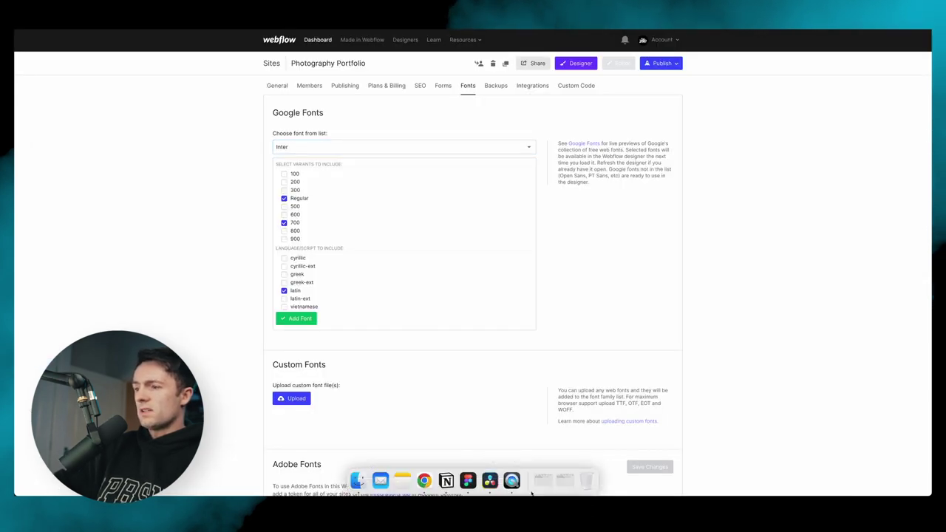
{"action": "left_click", "coordinate": [468, 482]}
{"action": "scroll", "coordinate": [306, 221], "scroll_direction": "up", "scroll_amount": 5}
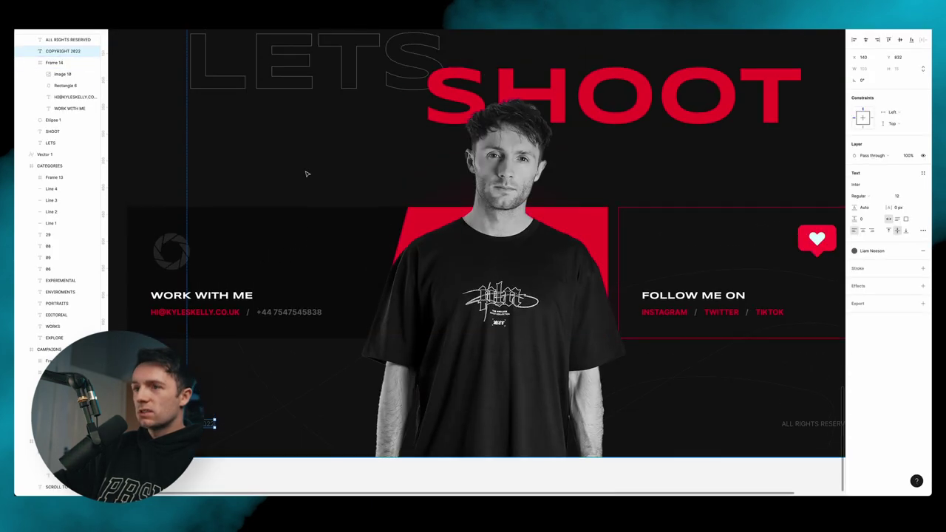
{"action": "left_click", "coordinate": [217, 296]}
{"action": "scroll", "coordinate": [509, 356], "scroll_direction": "up", "scroll_amount": 2}
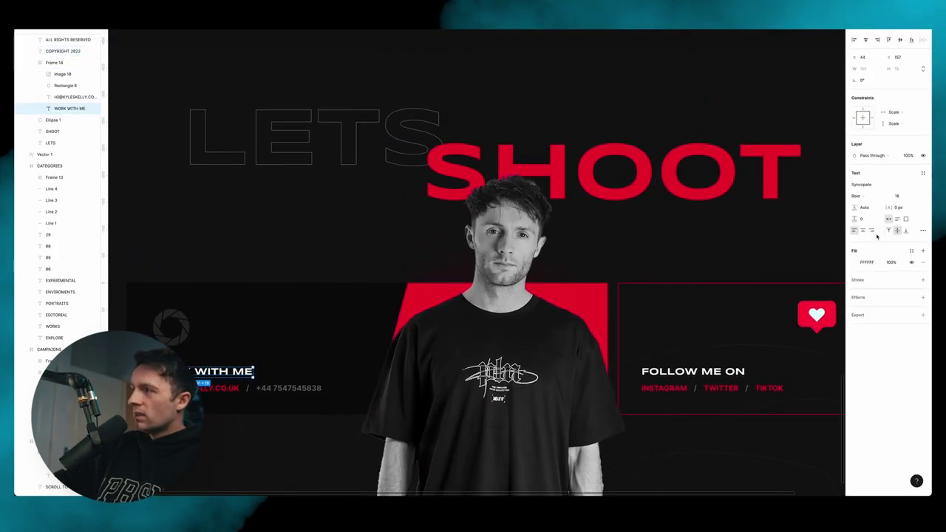
{"action": "left_click", "coordinate": [715, 170]}
{"action": "scroll", "coordinate": [527, 177], "scroll_direction": "up", "scroll_amount": 7}
{"action": "left_click", "coordinate": [436, 187]}
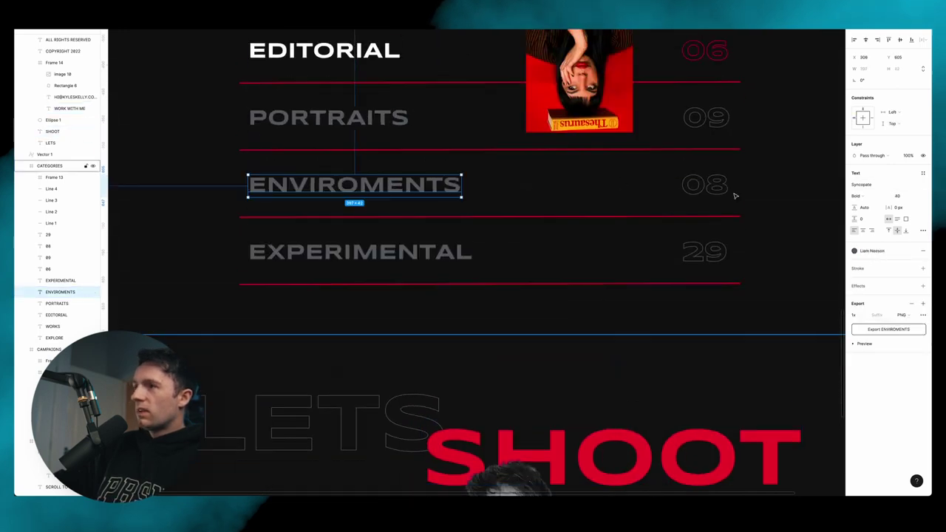
{"action": "scroll", "coordinate": [517, 244], "scroll_direction": "up", "scroll_amount": 8}
{"action": "left_click", "coordinate": [444, 152]}
{"action": "scroll", "coordinate": [507, 267], "scroll_direction": "up", "scroll_amount": 3}
{"action": "scroll", "coordinate": [507, 267], "scroll_direction": "up", "scroll_amount": 10}
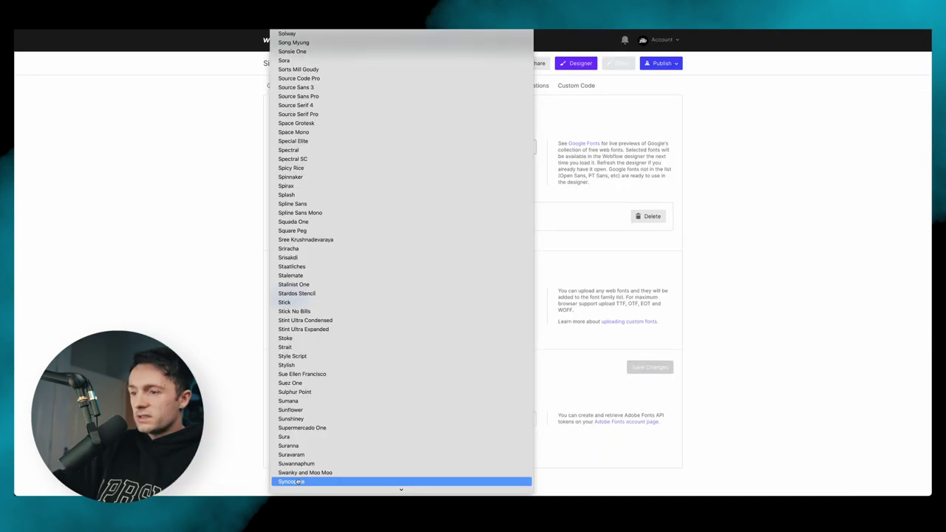
Step: Add the Syncopate Google font with its regular and 700 variants to the site's fonts in Webflow
{"action": "left_click", "coordinate": [295, 481]}
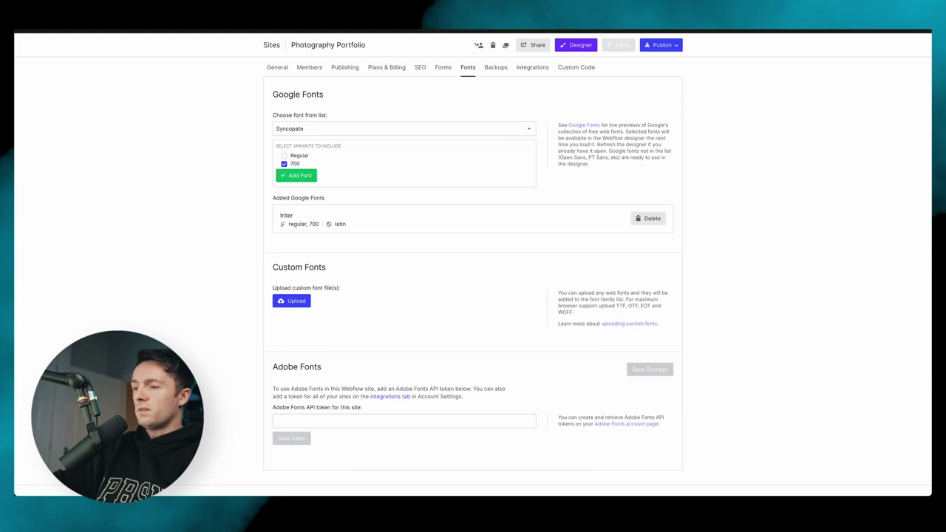
{"action": "left_click", "coordinate": [295, 175]}
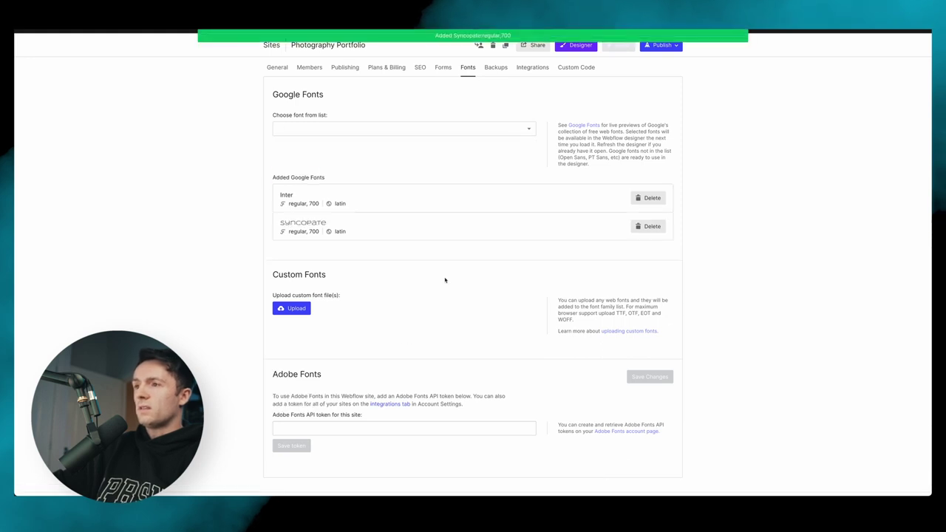
{"action": "scroll", "coordinate": [481, 306], "scroll_direction": "down", "scroll_amount": 3}
{"action": "scroll", "coordinate": [481, 306], "scroll_direction": "up", "scroll_amount": 4}
{"action": "scroll", "coordinate": [481, 306], "scroll_direction": "down", "scroll_amount": 1}
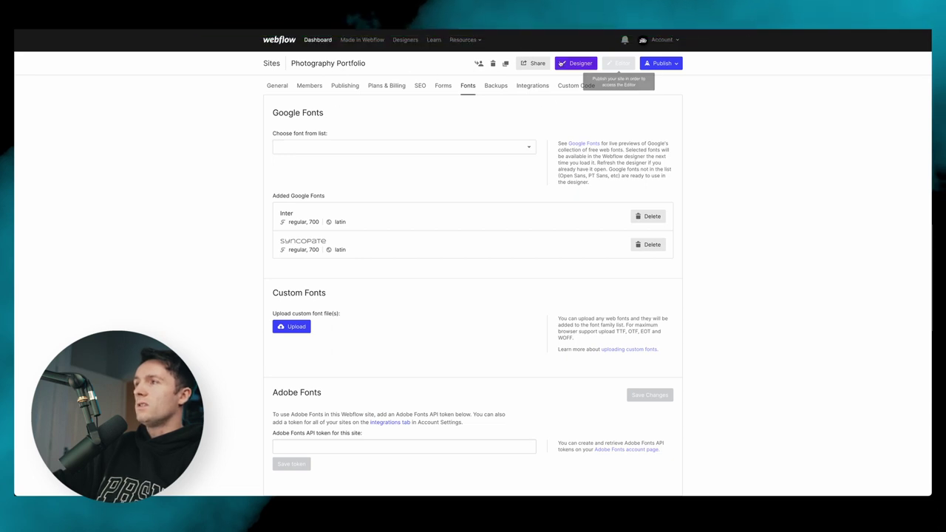
Step: Open the site in the Designer and set the font to Inter on the nav-link and on the Body
{"action": "left_click", "coordinate": [564, 64]}
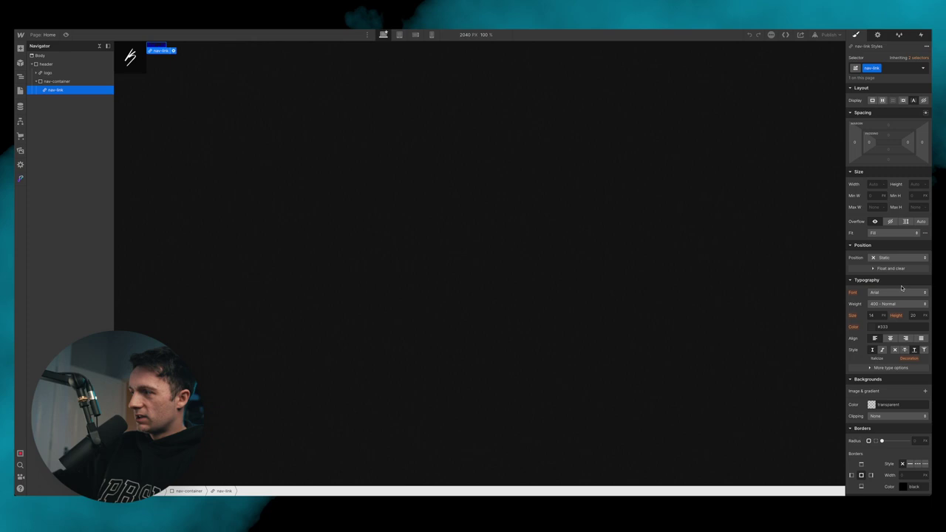
{"action": "left_click", "coordinate": [892, 292]}
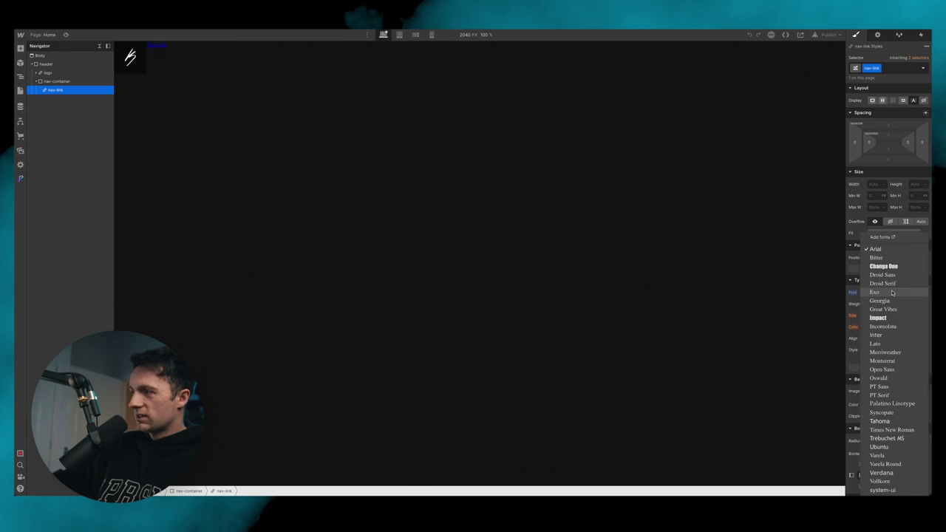
{"action": "left_click", "coordinate": [895, 337]}
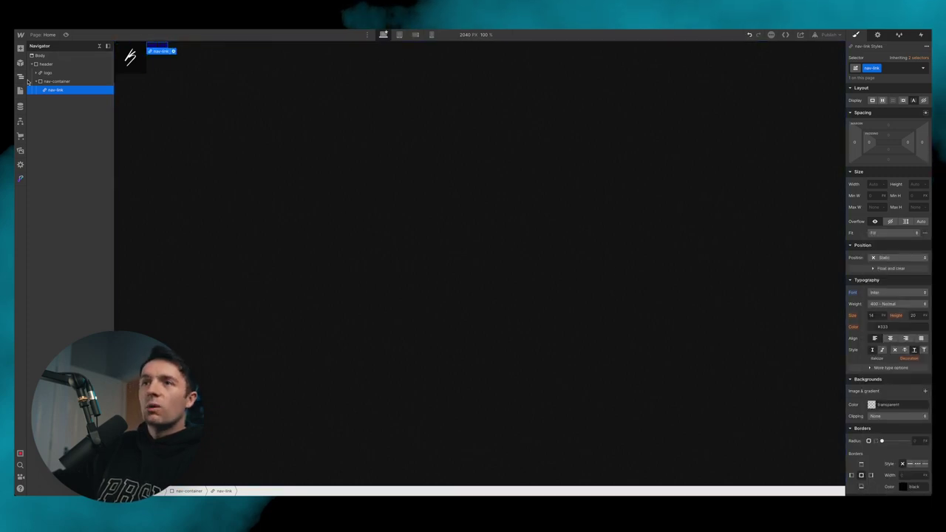
{"action": "left_click", "coordinate": [51, 57]}
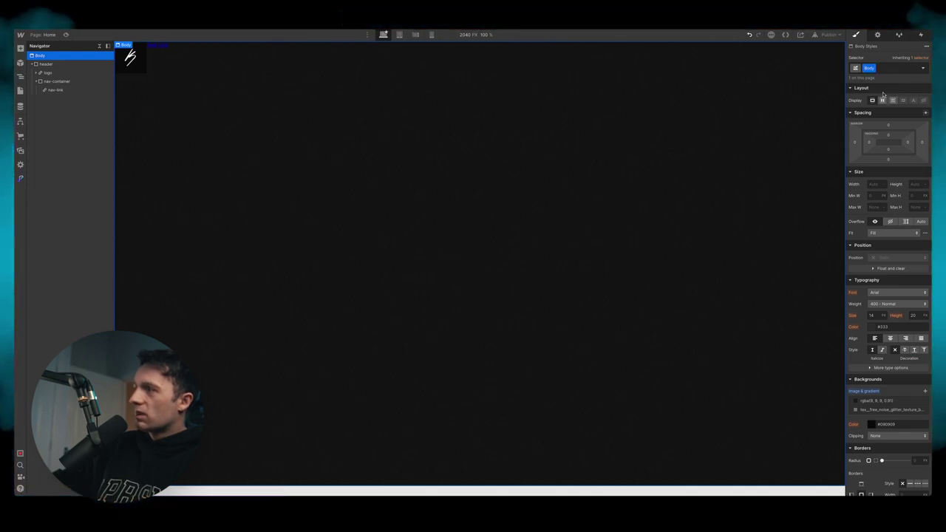
{"action": "left_click", "coordinate": [896, 292]}
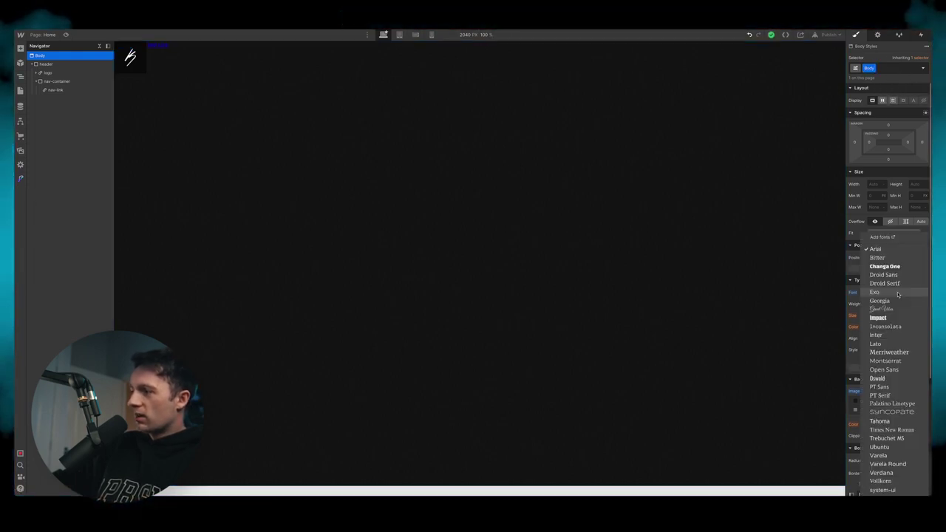
{"action": "left_click", "coordinate": [889, 337]}
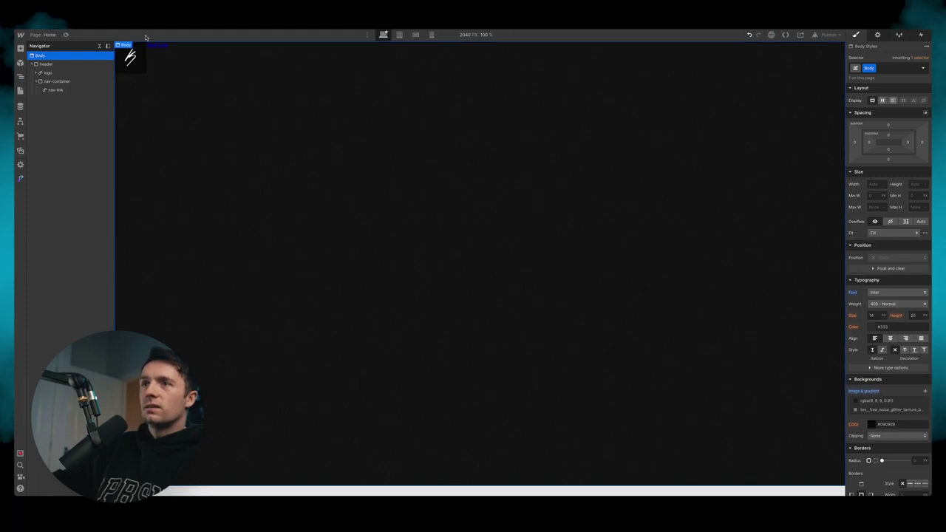
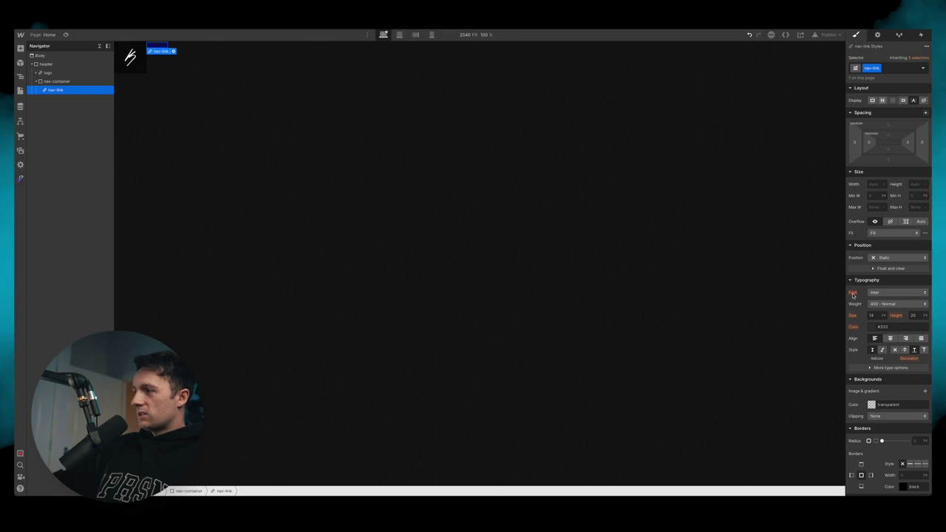
Step: Check which element the nav-link's font is inherited from, and change the link's text to WORK
{"action": "left_click", "coordinate": [852, 295]}
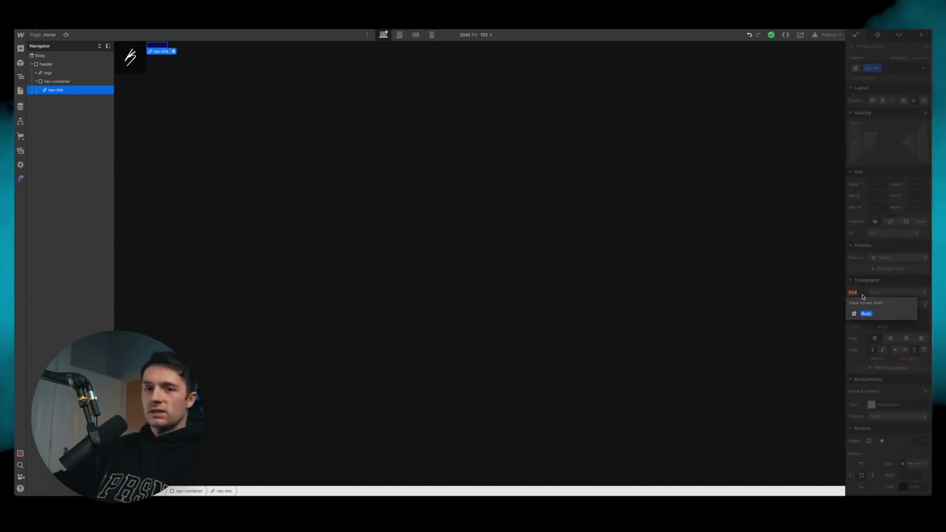
{"action": "double_click", "coordinate": [156, 45]}
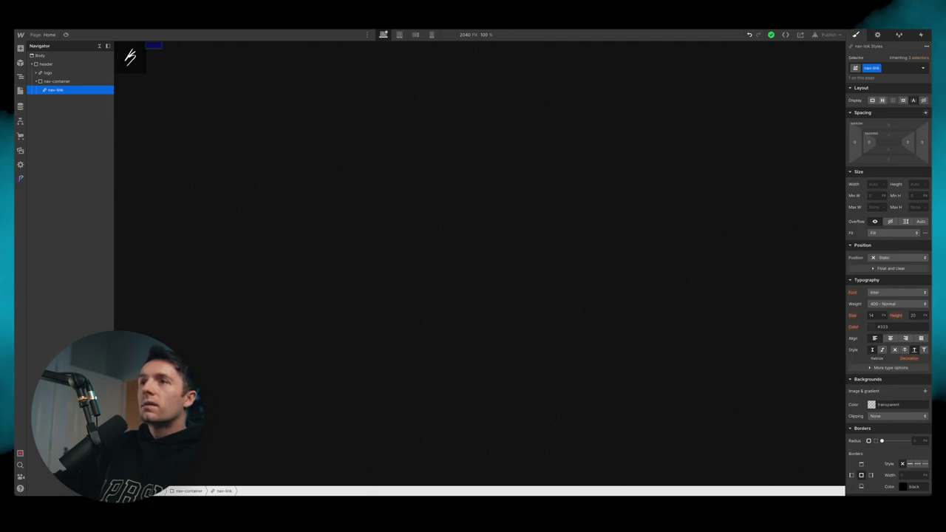
Step: Duplicate the nav-link inside the nav-container and change the second link's text to BIO
{"action": "left_click", "coordinate": [55, 93]}
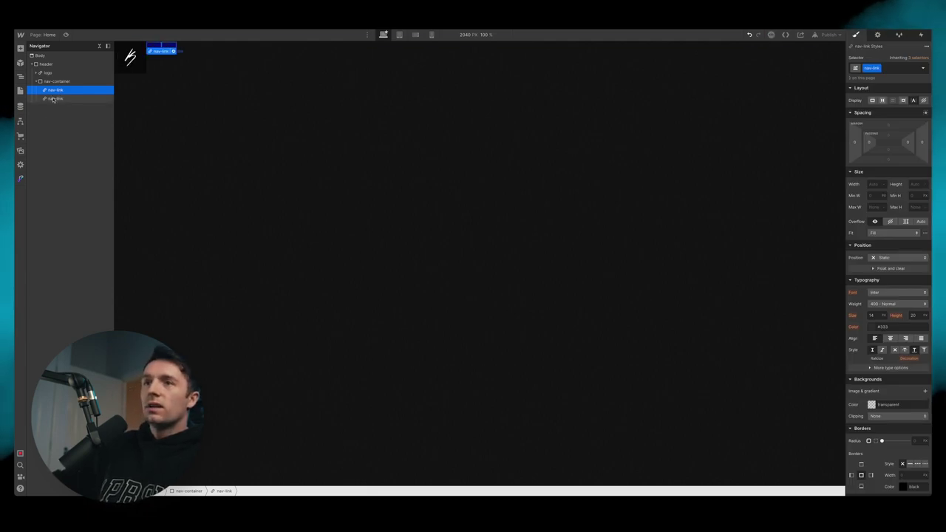
{"action": "left_click", "coordinate": [170, 47]}
{"action": "double_click", "coordinate": [172, 47]}
{"action": "type", "text": "A"}
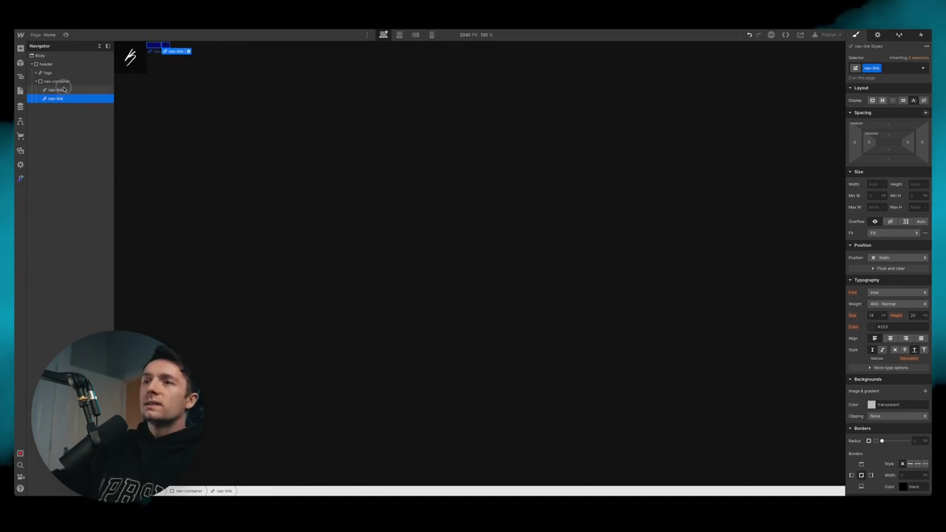
{"action": "left_click", "coordinate": [65, 90]}
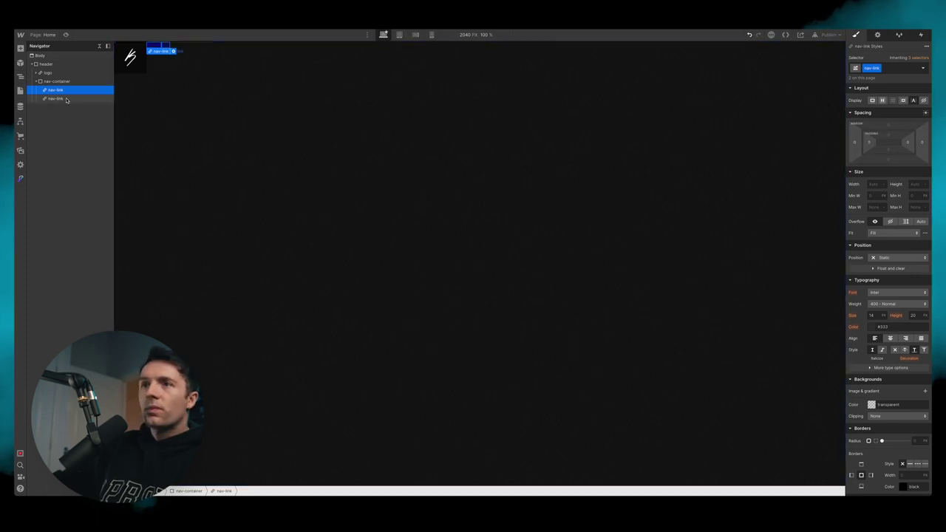
Step: Give the nav-container a horizontal flex layout with its links aligned and justified to the centre
{"action": "left_click", "coordinate": [57, 80]}
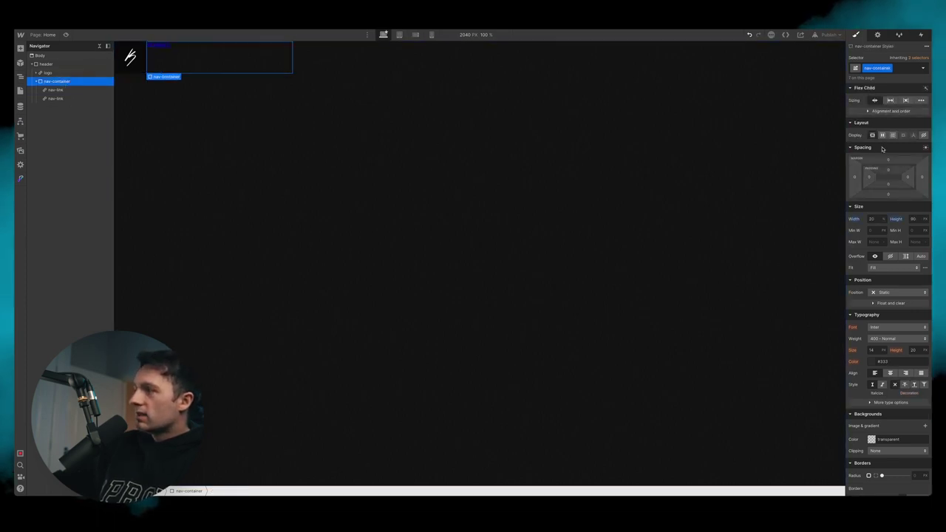
{"action": "left_click", "coordinate": [882, 136]}
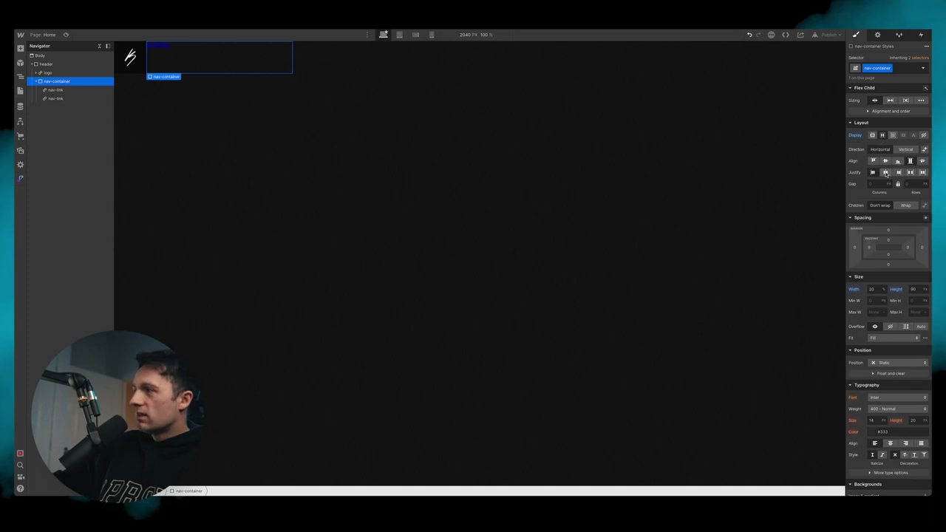
{"action": "left_click", "coordinate": [885, 161]}
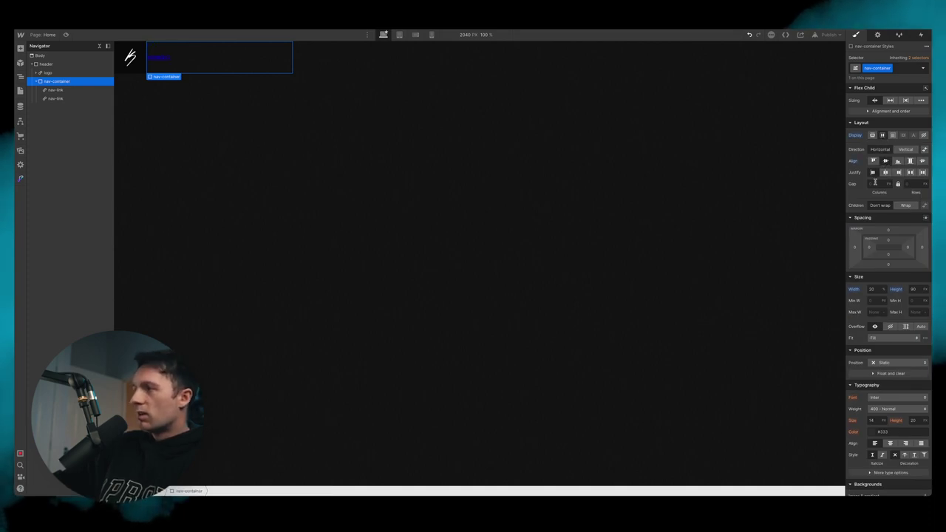
{"action": "left_click", "coordinate": [885, 172]}
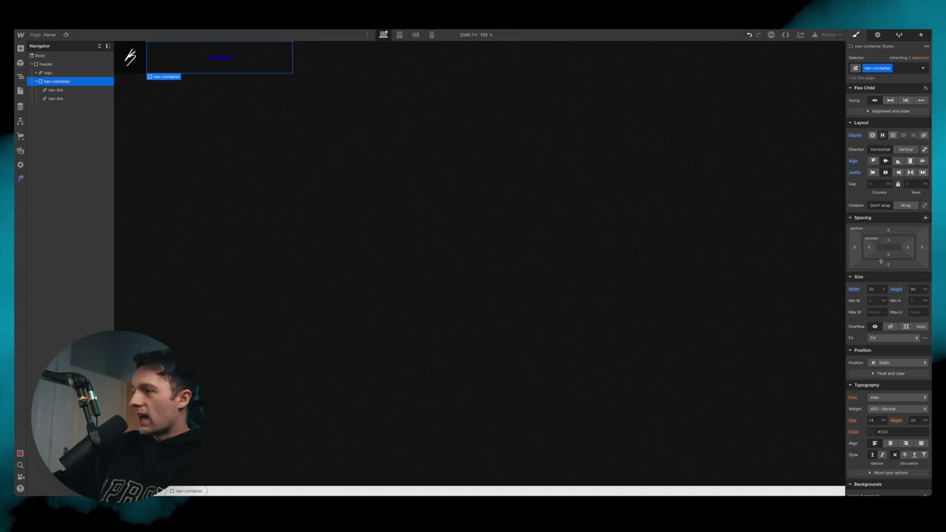
Step: Check the WORK label's text style in Figma and set the nav-link's text colour to white in Webflow
{"action": "left_click", "coordinate": [59, 90]}
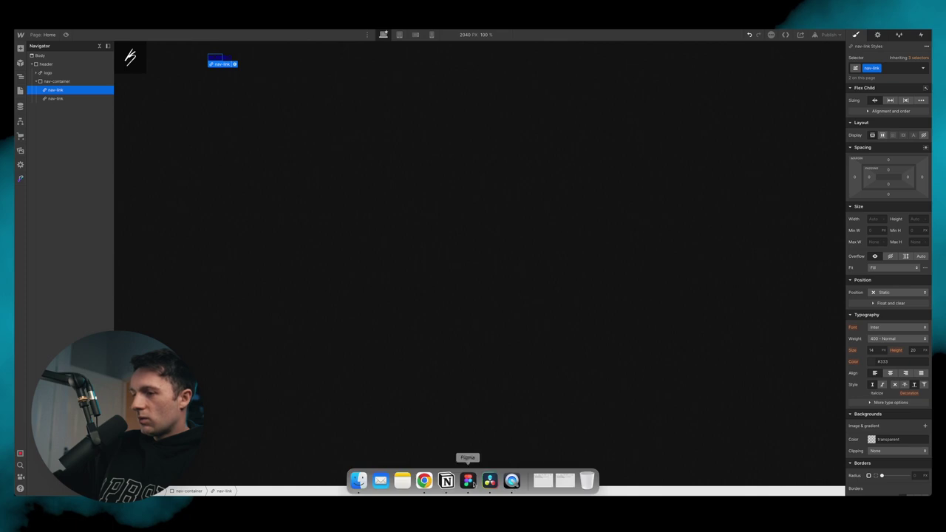
{"action": "left_click", "coordinate": [468, 481]}
{"action": "left_click", "coordinate": [471, 211]}
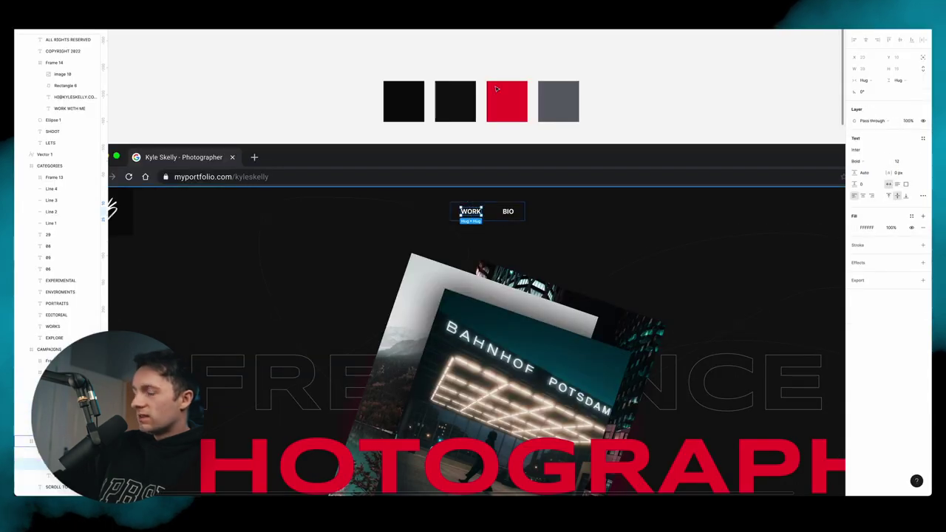
{"action": "left_click", "coordinate": [425, 482]}
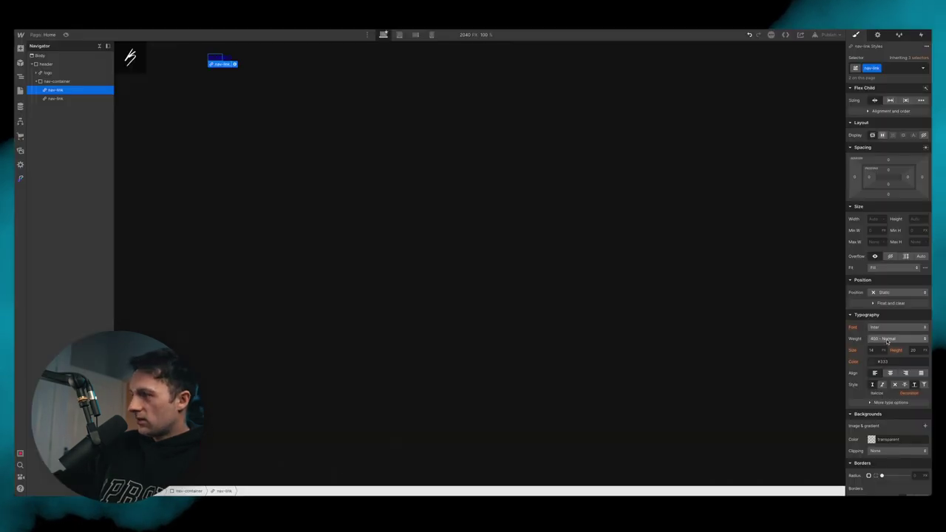
{"action": "left_click", "coordinate": [874, 361]}
{"action": "left_click", "coordinate": [850, 372]}
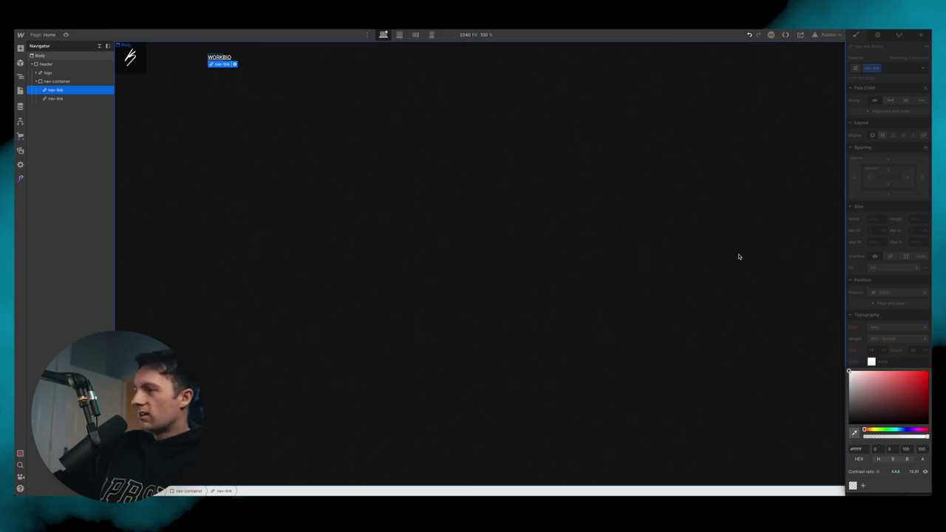
{"action": "left_click", "coordinate": [868, 361]}
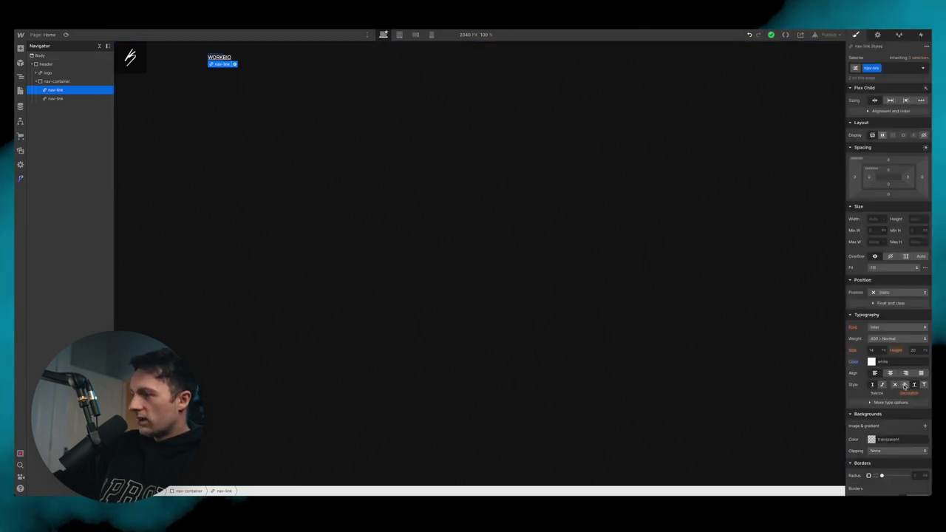
Step: Remove the underline from the nav-link text and set its font weight to 700 - Bold
{"action": "left_click", "coordinate": [895, 385]}
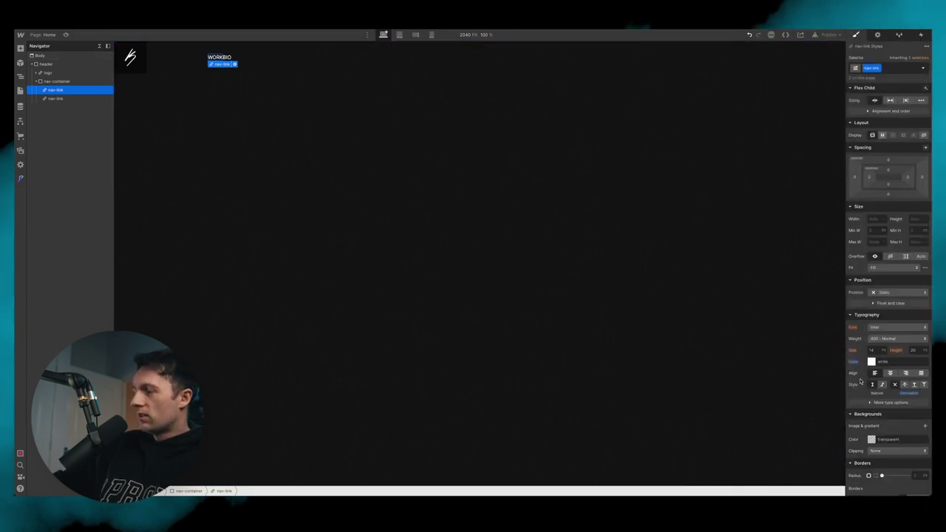
{"action": "left_click", "coordinate": [896, 340]}
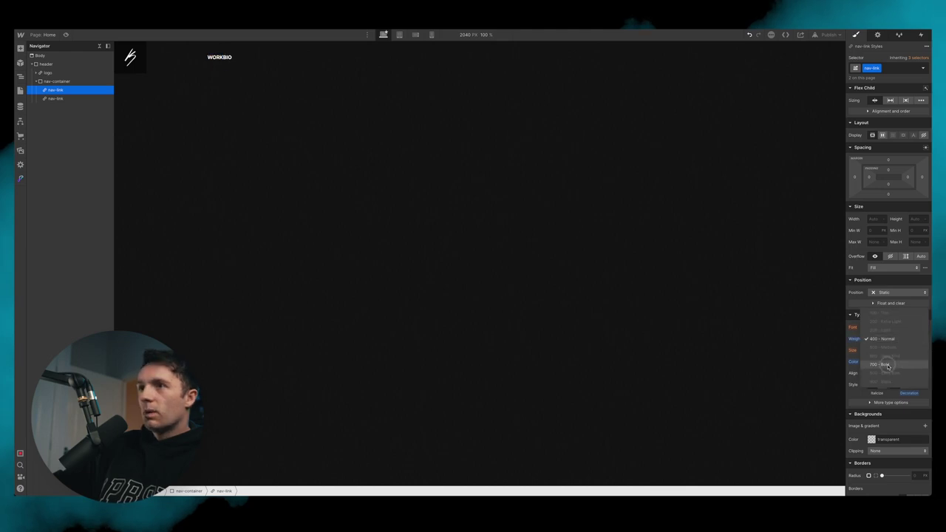
{"action": "left_click", "coordinate": [879, 364]}
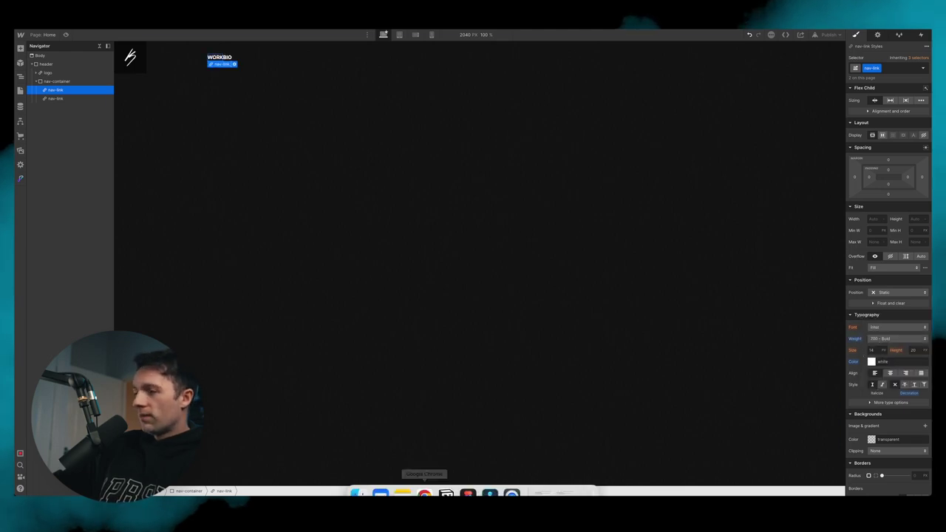
Step: Check the WORK label's text size in the Figma design and set the nav-link's font size to 1 em in Webflow
{"action": "left_click", "coordinate": [468, 482]}
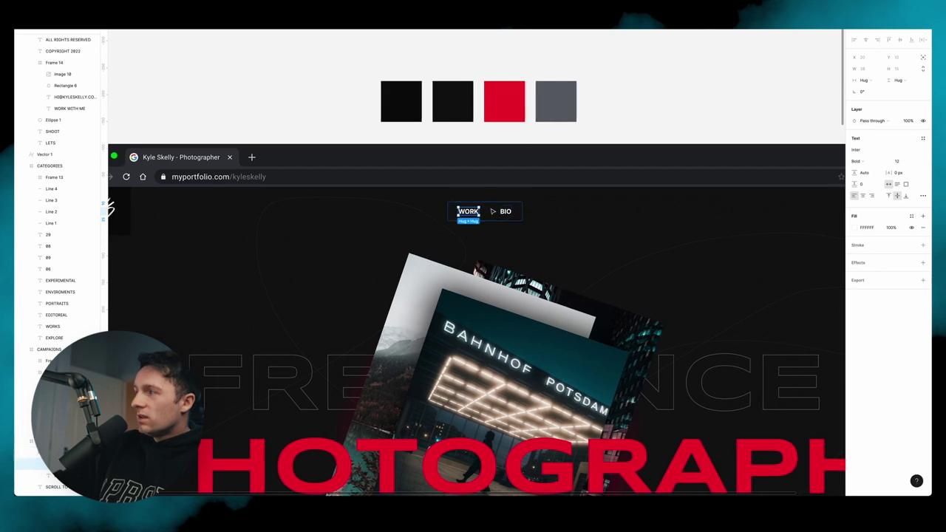
{"action": "left_click", "coordinate": [425, 483]}
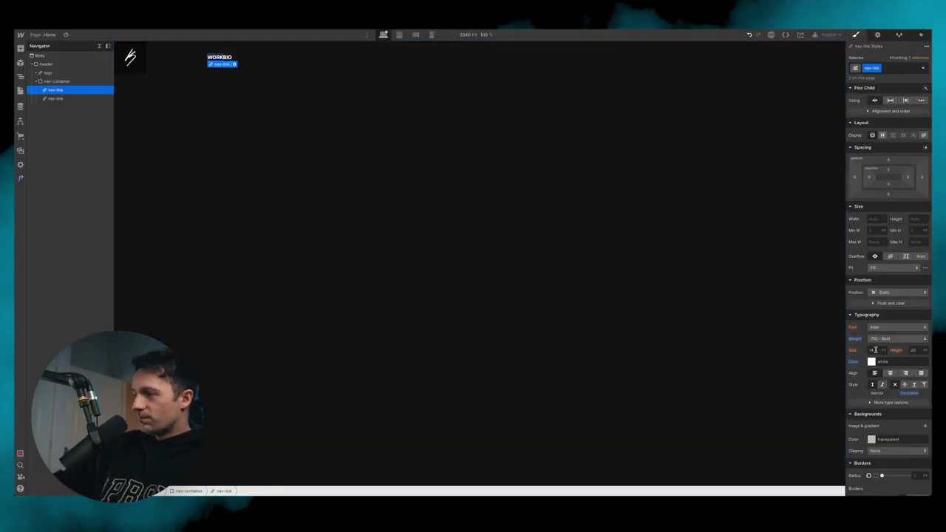
{"action": "left_click", "coordinate": [41, 55]}
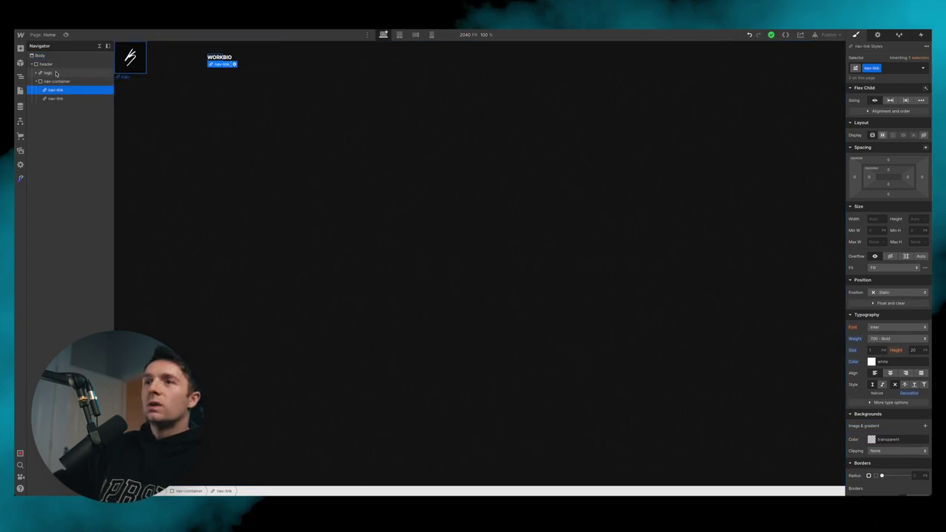
Step: Look up the nav-link's parent elements to the Body to see the text size its relative size is based on
{"action": "left_click", "coordinate": [48, 72]}
{"action": "left_click", "coordinate": [46, 64]}
{"action": "left_click", "coordinate": [53, 56]}
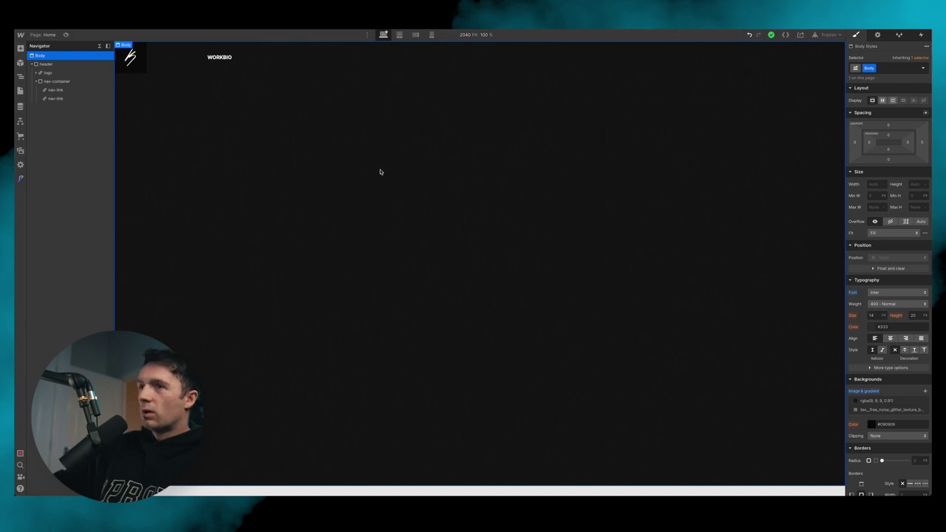
Step: Add equal horizontal padding to the nav-link class to space WORK and BIO apart
{"action": "left_click", "coordinate": [218, 58]}
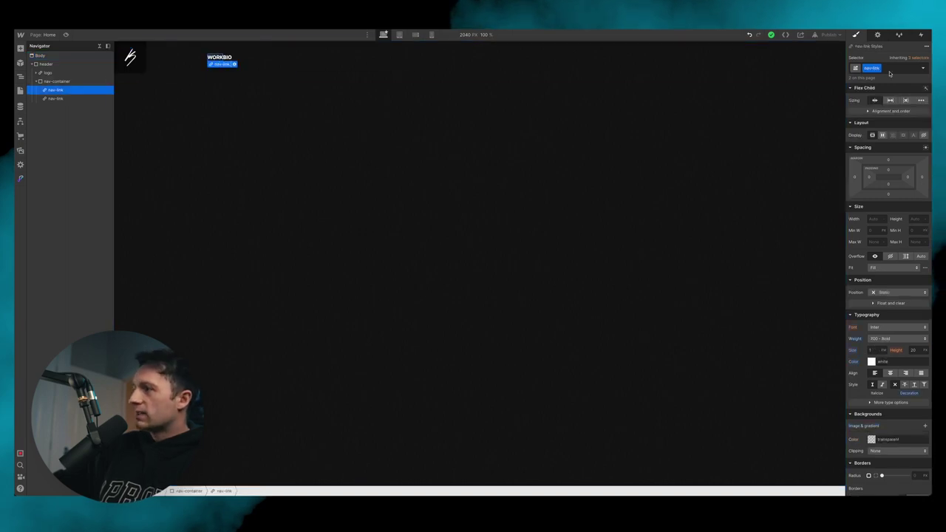
{"action": "left_click_drag", "start_coordinate": [869, 178], "coordinate": [869, 178]}
{"action": "left_click", "coordinate": [286, 150]}
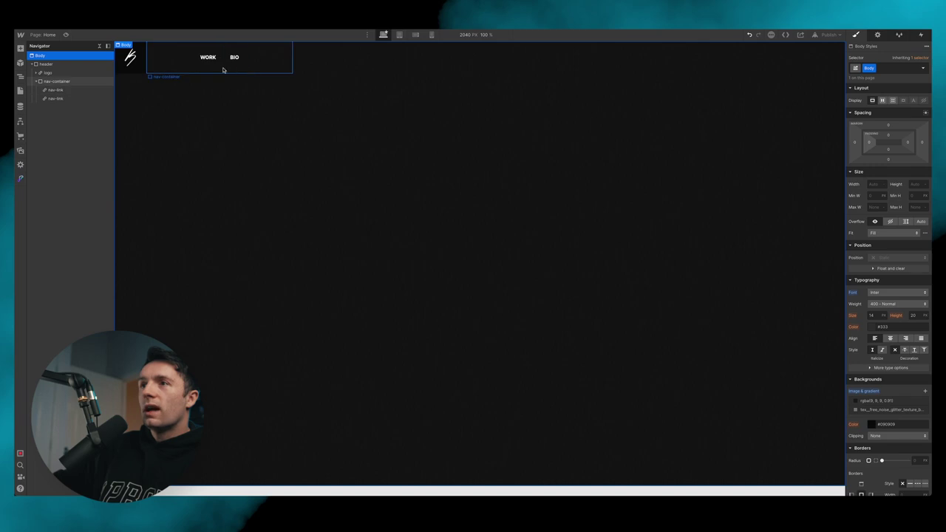
Step: Add a Link Block to the header after the nav-container and place a Text Block inside it
{"action": "left_click", "coordinate": [274, 65]}
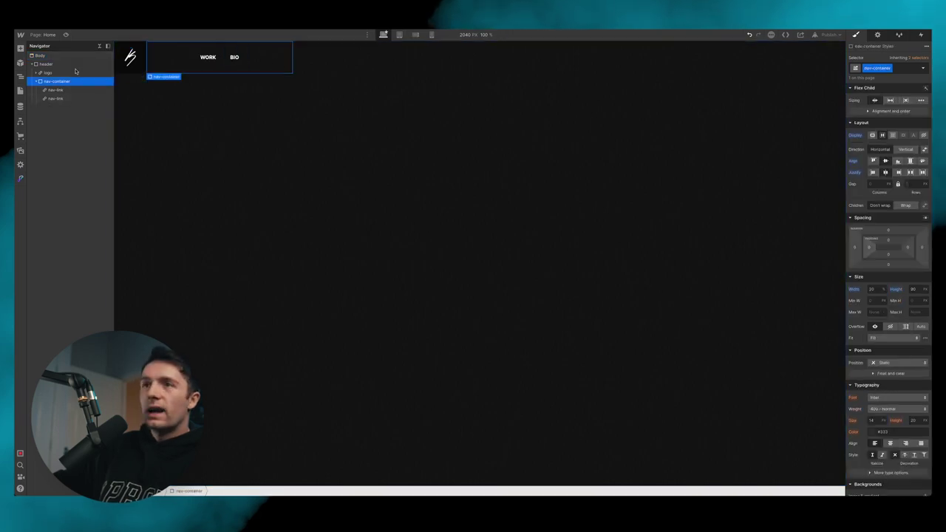
{"action": "left_click", "coordinate": [49, 74]}
{"action": "left_click", "coordinate": [20, 48]}
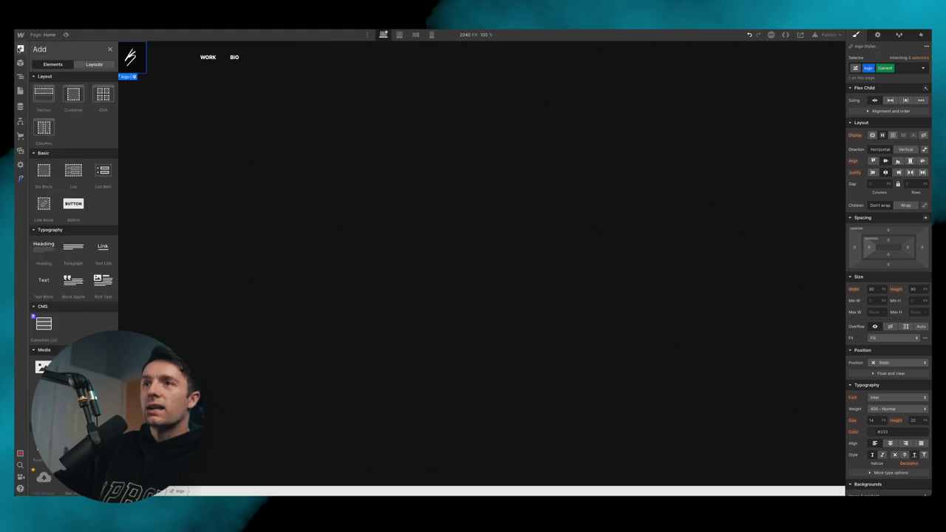
{"action": "left_click_drag", "start_coordinate": [54, 207], "coordinate": [296, 61]}
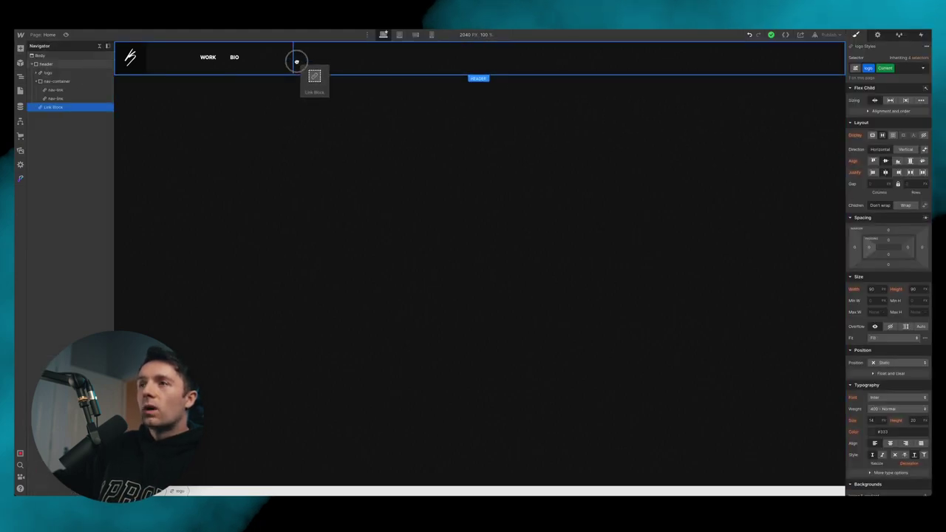
{"action": "left_click_drag", "start_coordinate": [296, 61], "coordinate": [294, 62]}
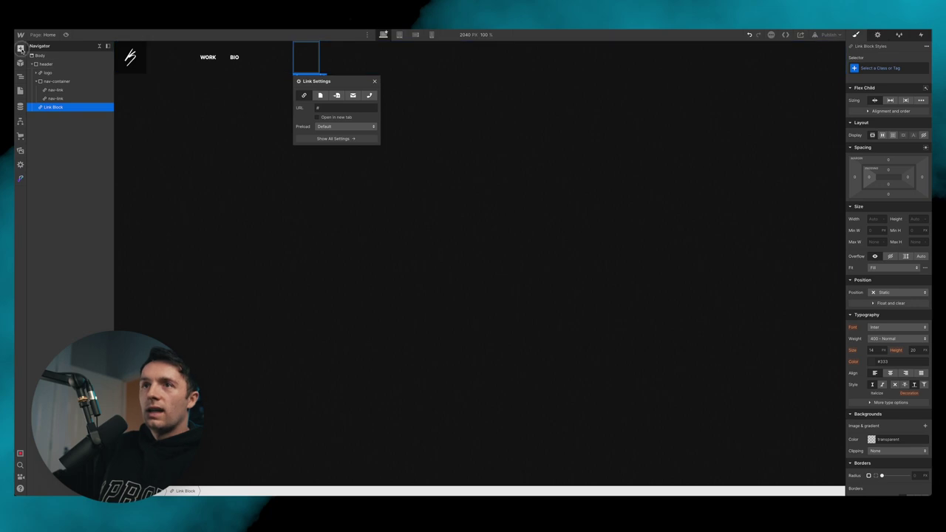
{"action": "left_click", "coordinate": [20, 49]}
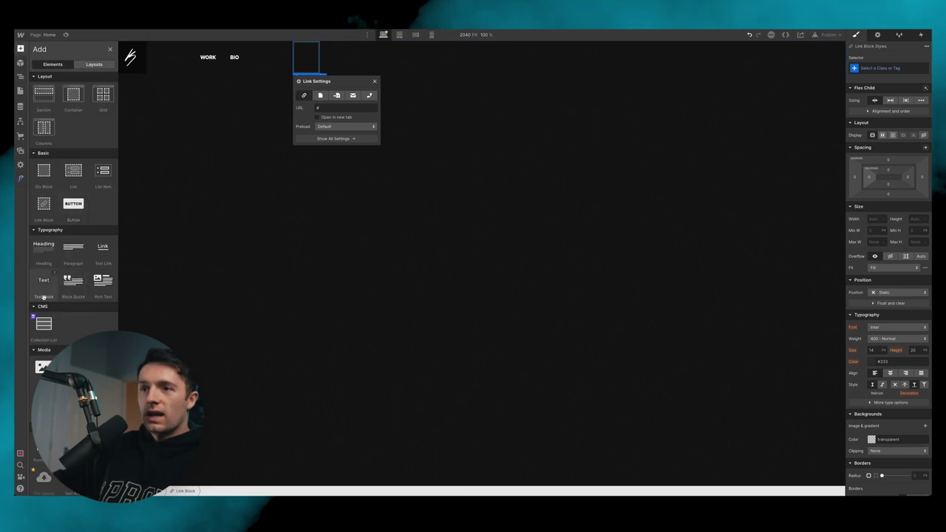
{"action": "left_click_drag", "start_coordinate": [41, 285], "coordinate": [311, 65]}
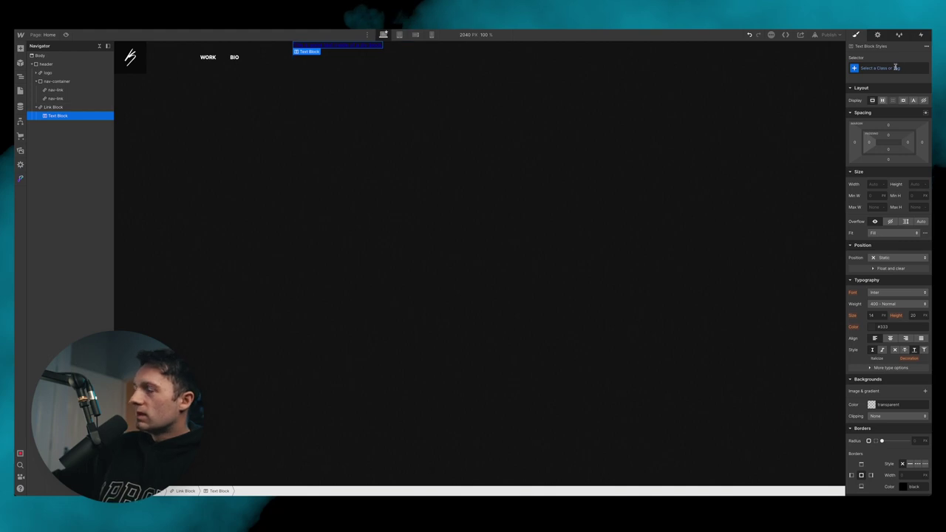
Step: Assign the class header-button to the Link Block and the class button-text to the Text Block inside it
{"action": "left_click", "coordinate": [58, 107]}
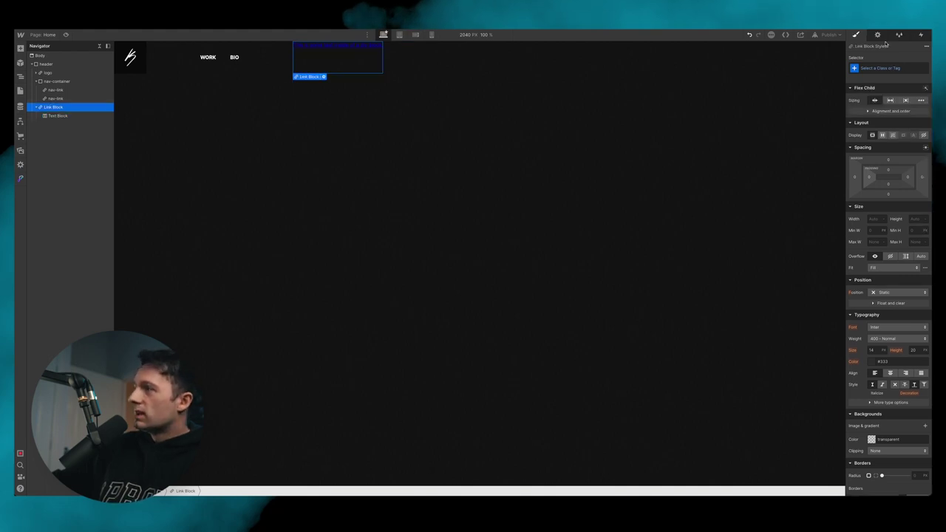
{"action": "left_click", "coordinate": [876, 67]}
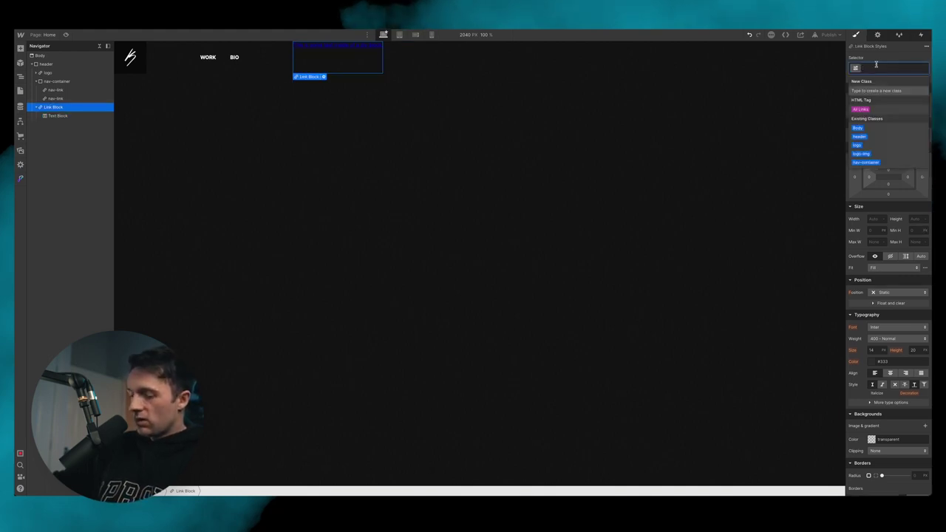
{"action": "type", "text": "header-button"}
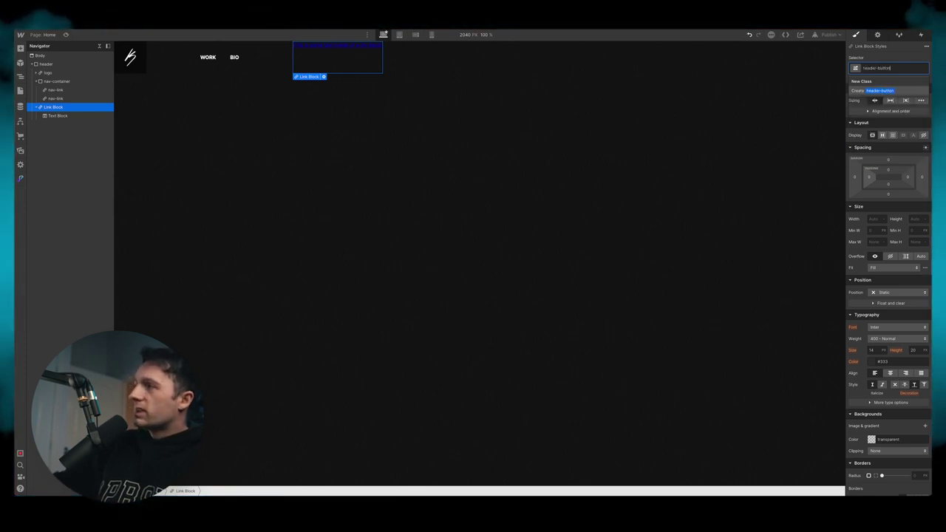
{"action": "key", "text": "Return"}
{"action": "left_click", "coordinate": [74, 113]}
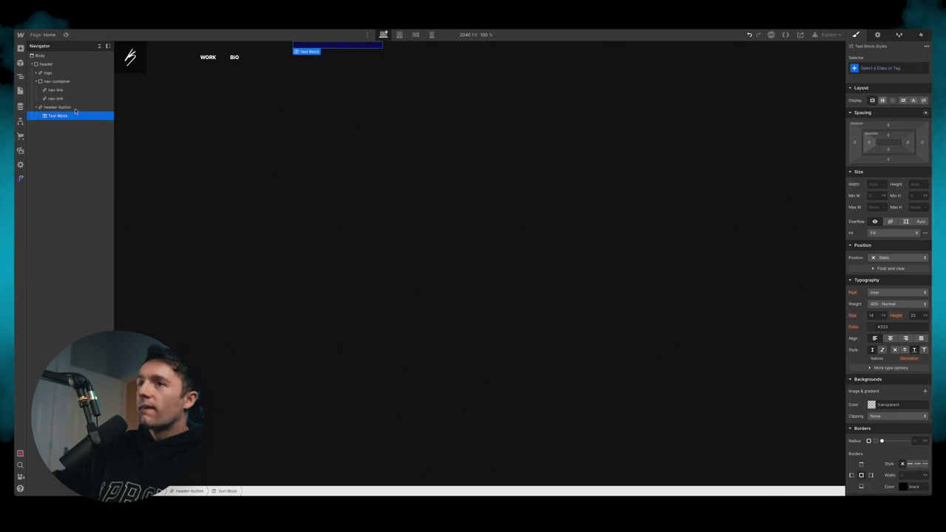
{"action": "left_click", "coordinate": [870, 67]}
{"action": "type", "text": "he"}
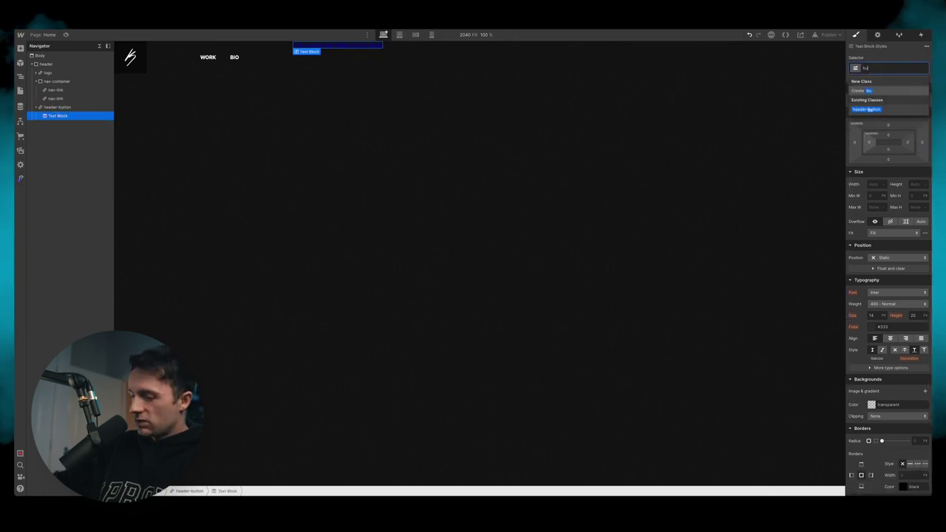
{"action": "type", "text": "tton-text"}
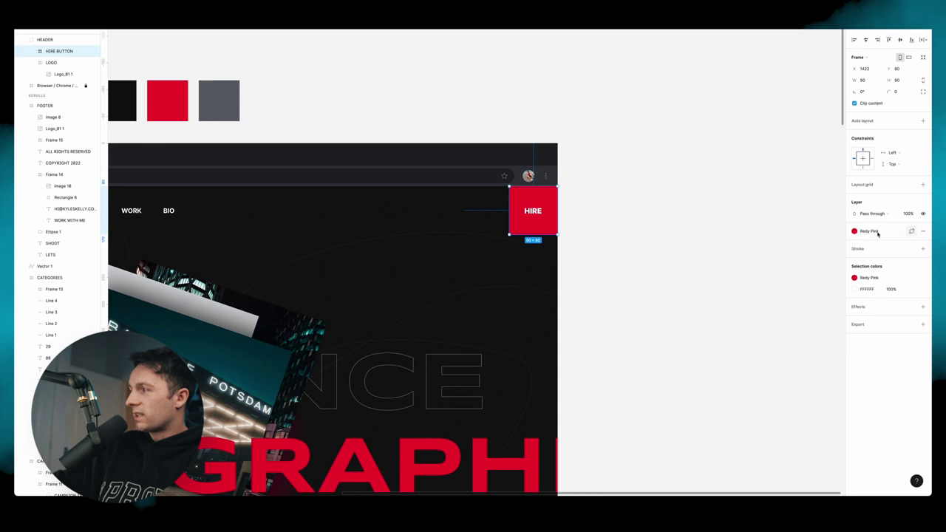
Step: Copy the hex code of the HIRE button's Redy Pink colour style in Figma and return to Webflow
{"action": "left_click", "coordinate": [872, 231]}
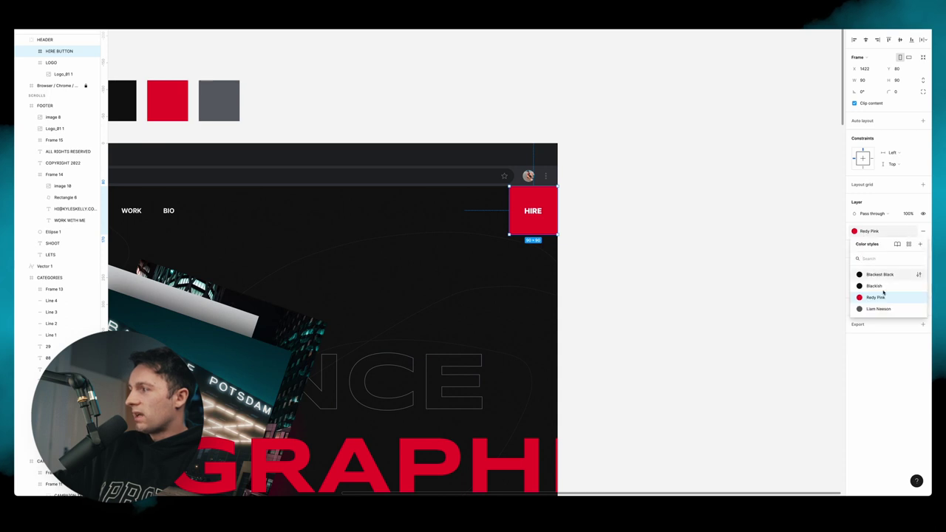
{"action": "left_click", "coordinate": [919, 297]}
{"action": "left_click", "coordinate": [787, 404]}
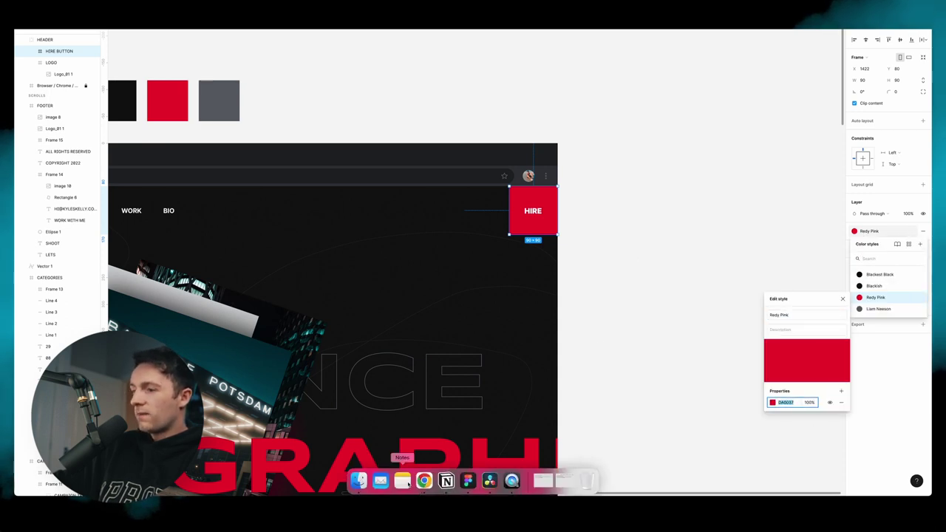
{"action": "left_click", "coordinate": [421, 481]}
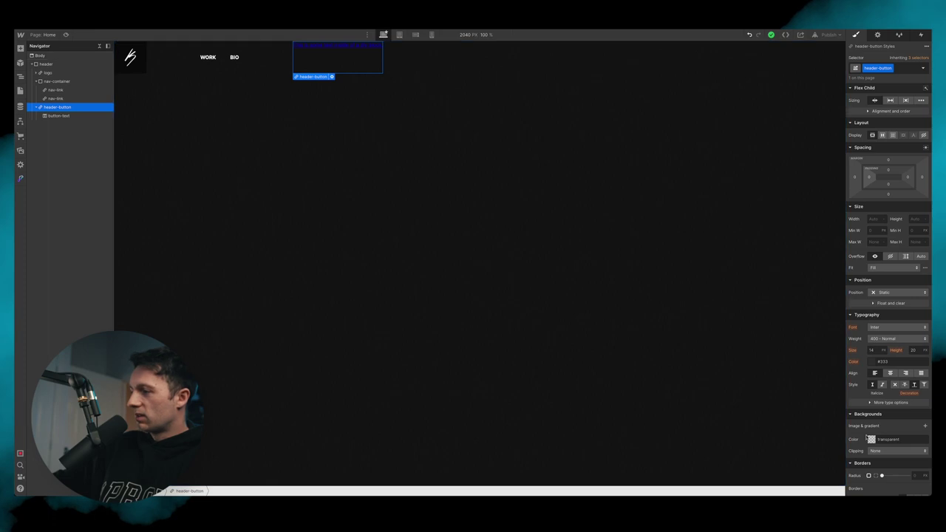
Step: Set the header-button's background colour to #da0037
{"action": "left_click", "coordinate": [872, 441]}
{"action": "left_click", "coordinate": [865, 403]}
{"action": "type", "text": "#da0037"}
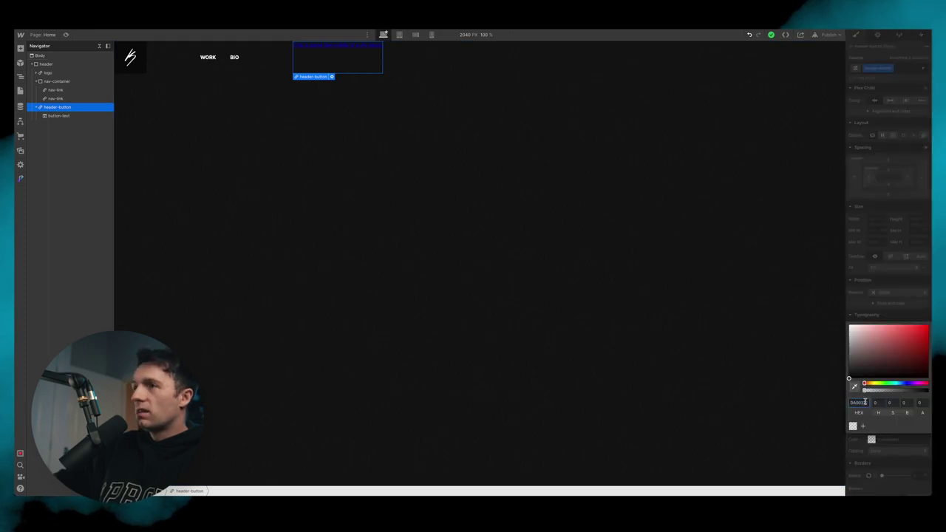
{"action": "left_click", "coordinate": [852, 236]}
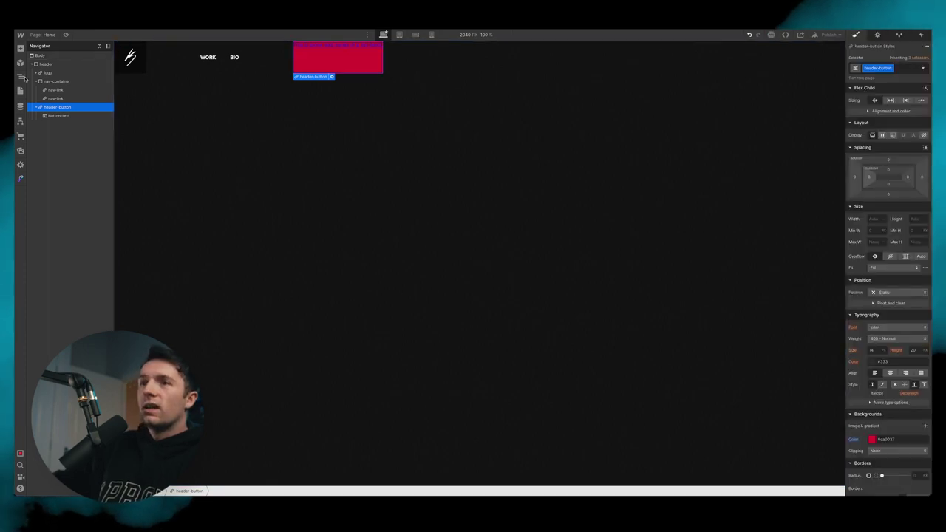
Step: Replace the placeholder text of the button-text block with HIRE
{"action": "left_click", "coordinate": [59, 116]}
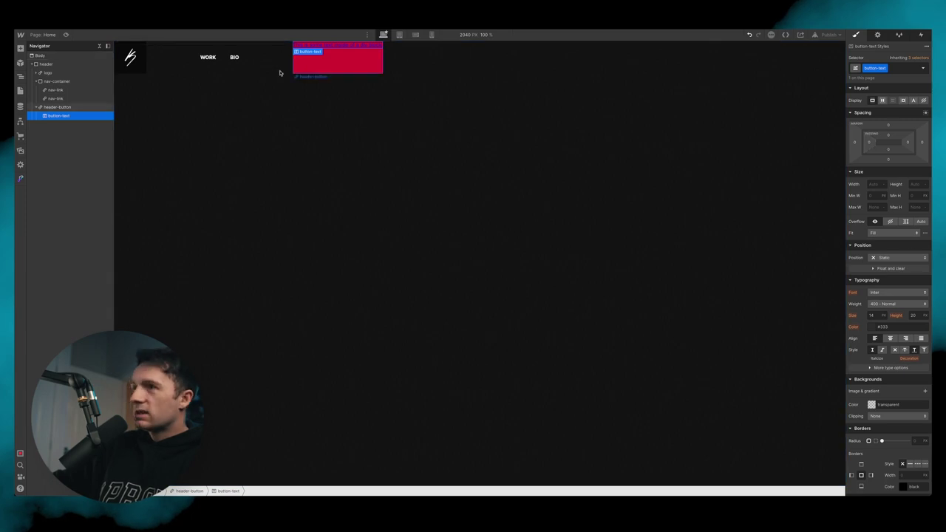
{"action": "double_click", "coordinate": [357, 46]}
{"action": "key", "text": "BackSpace"}
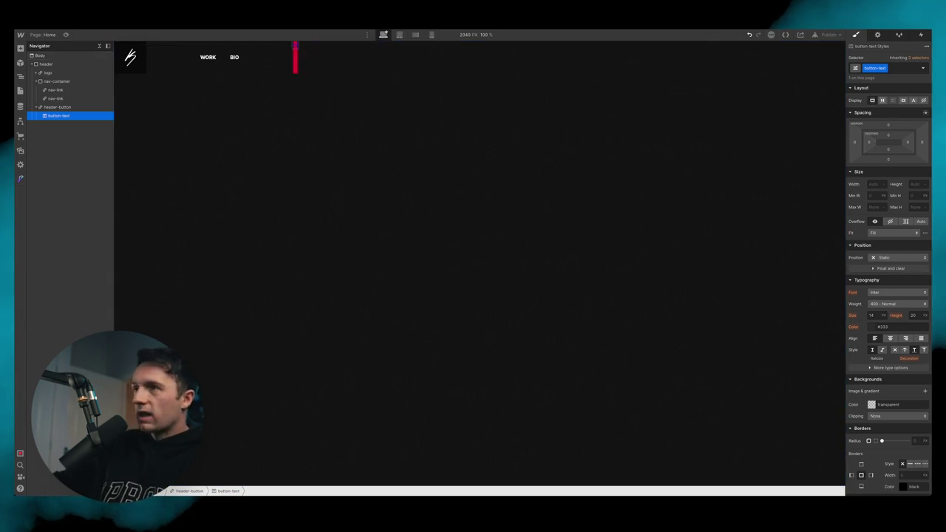
Step: Size the header-button to 90 × 90 px and give it a flex layout with its content aligned and justified to the centre
{"action": "left_click", "coordinate": [57, 107]}
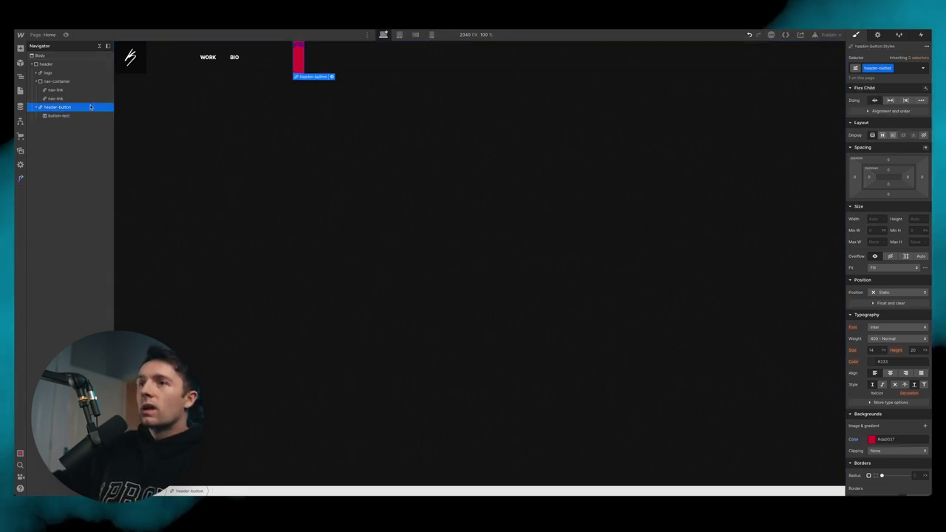
{"action": "left_click", "coordinate": [871, 219]}
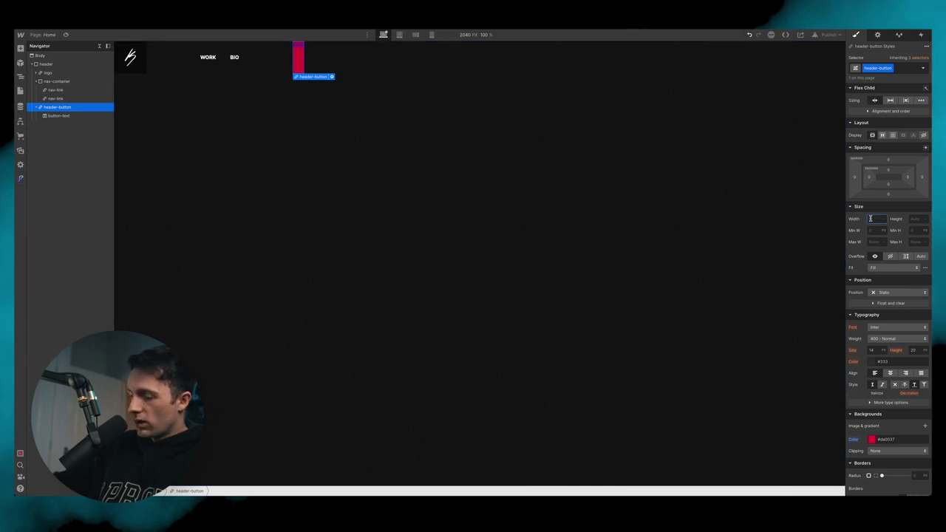
{"action": "type", "text": "80"}
{"action": "key", "text": "Return"}
{"action": "left_click", "coordinate": [914, 219]}
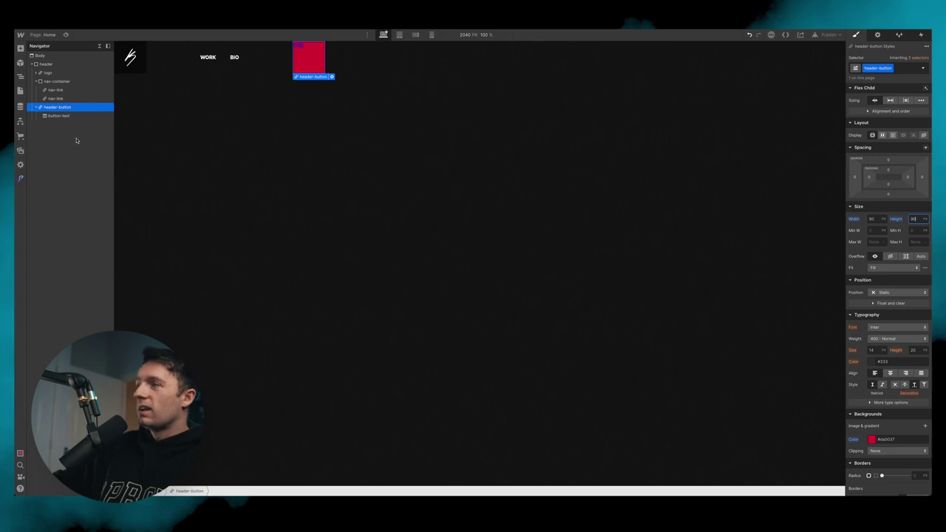
{"action": "left_click", "coordinate": [892, 135]}
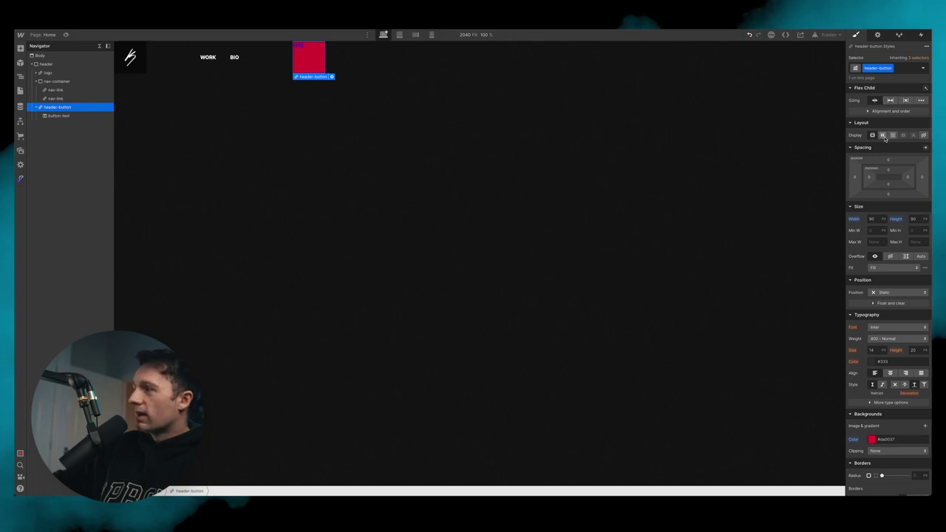
{"action": "left_click", "coordinate": [885, 172]}
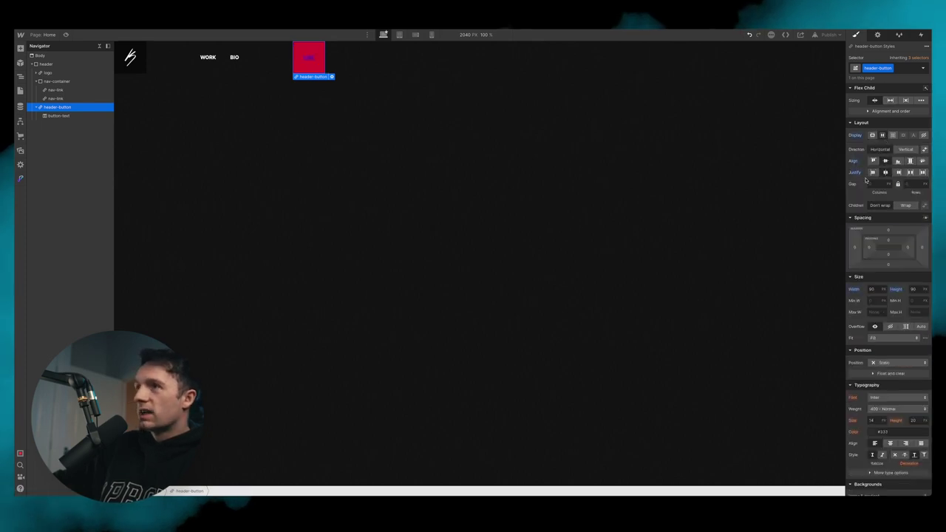
Step: Set the button-text's font weight to 700 - Bold and remove its underline
{"action": "left_click", "coordinate": [66, 116]}
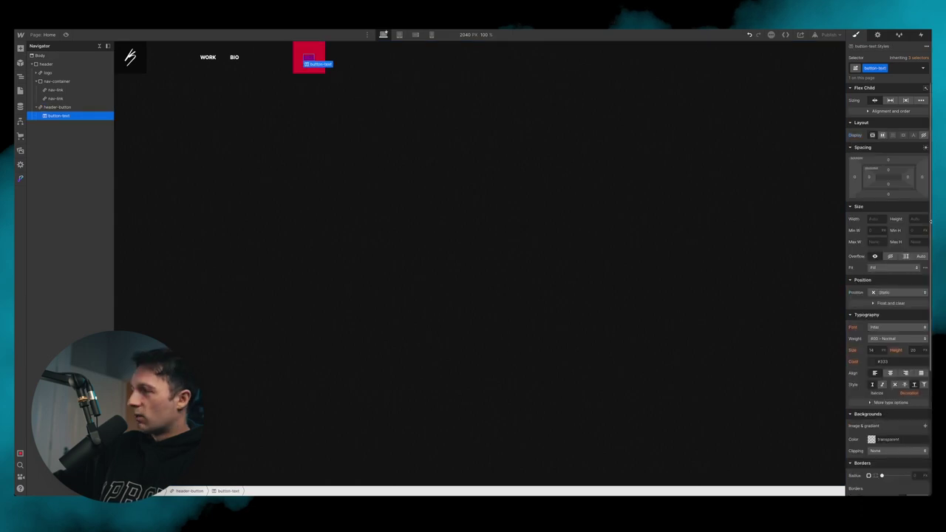
{"action": "left_click", "coordinate": [887, 339]}
{"action": "left_click", "coordinate": [900, 365]}
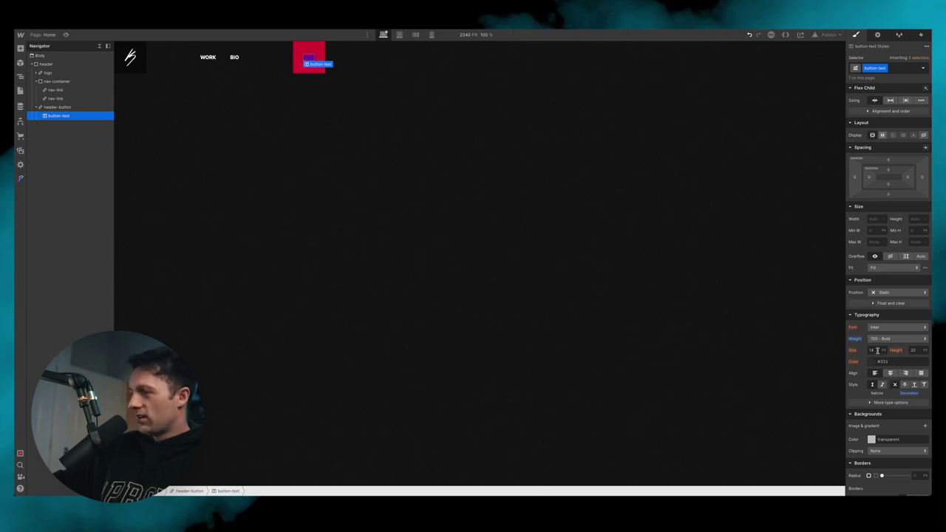
Step: Set the button-text's font size to 1 em and its text colour to fully opaque white
{"action": "left_click", "coordinate": [877, 351]}
{"action": "type", "text": "1em"}
{"action": "key", "text": "Return"}
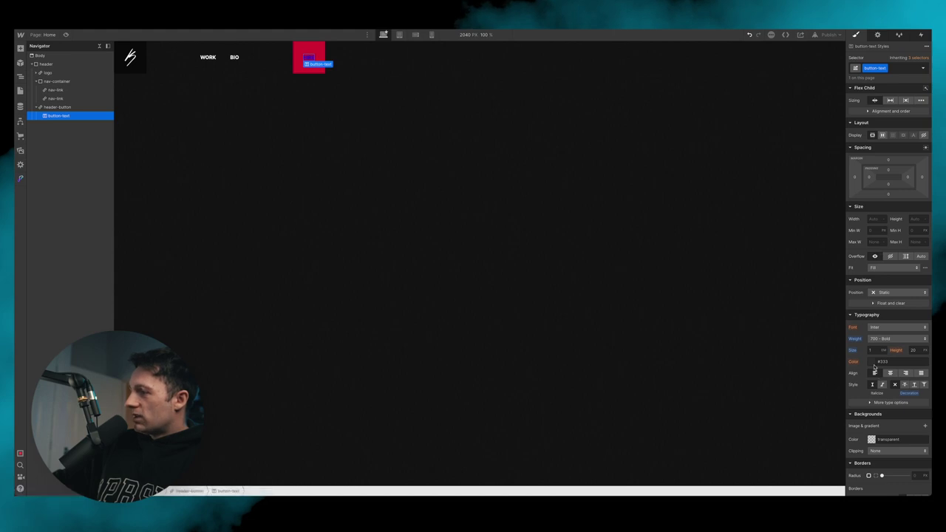
{"action": "left_click", "coordinate": [876, 361]}
{"action": "left_click_drag", "start_coordinate": [881, 396], "coordinate": [576, 252]}
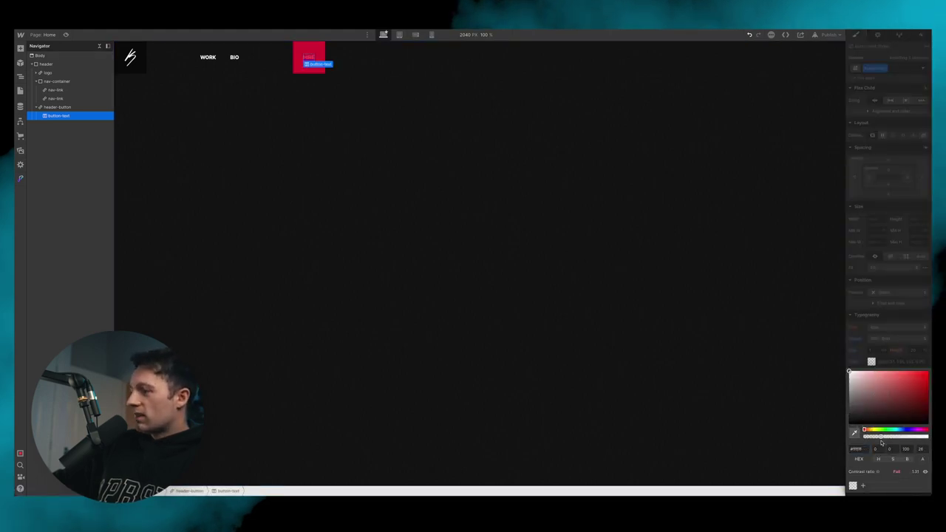
{"action": "left_click_drag", "start_coordinate": [880, 437], "coordinate": [930, 437]}
{"action": "left_click", "coordinate": [861, 362]}
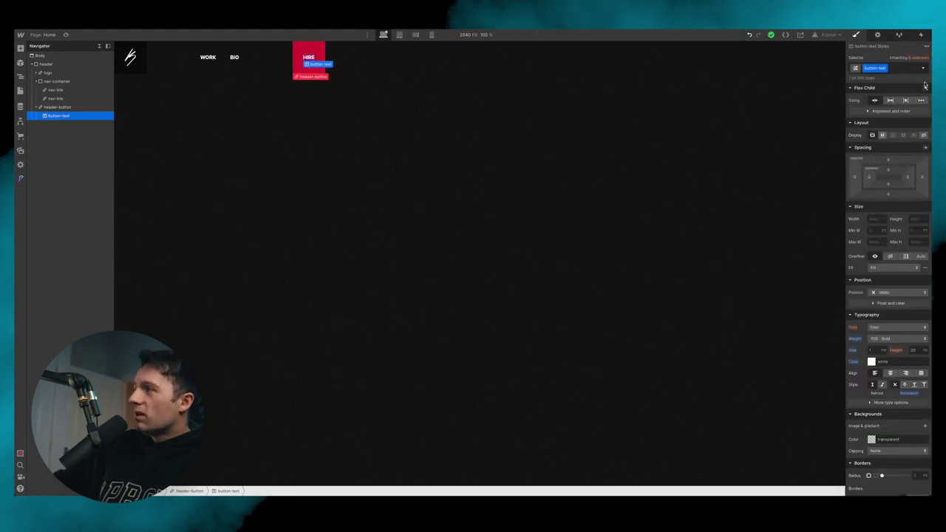
Step: Remove the underline decoration from the site-wide All Links tag style
{"action": "left_click", "coordinate": [918, 58]}
{"action": "left_click", "coordinate": [887, 116]}
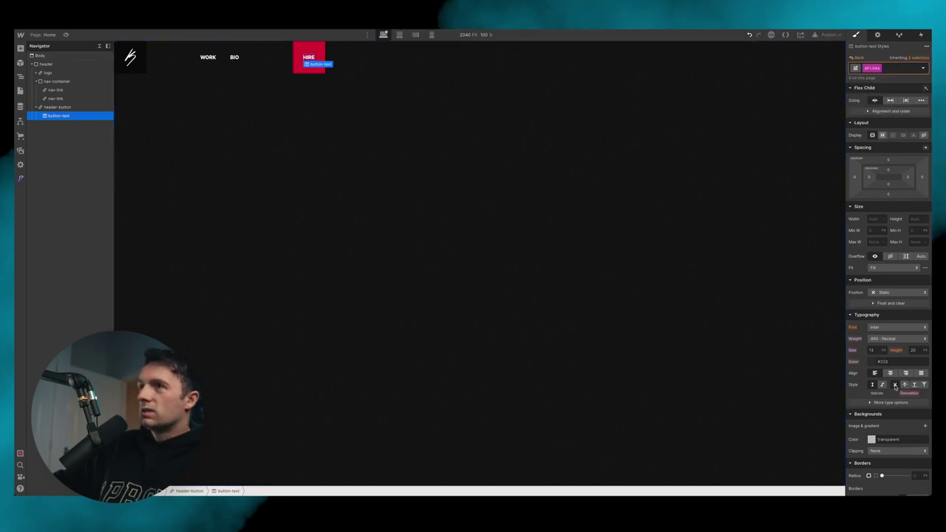
{"action": "left_click", "coordinate": [540, 214]}
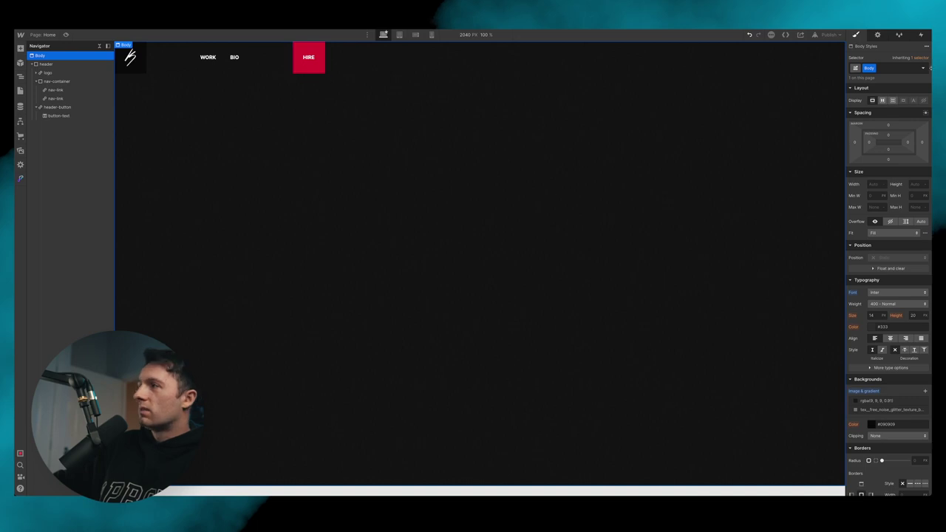
{"action": "left_click", "coordinate": [317, 147]}
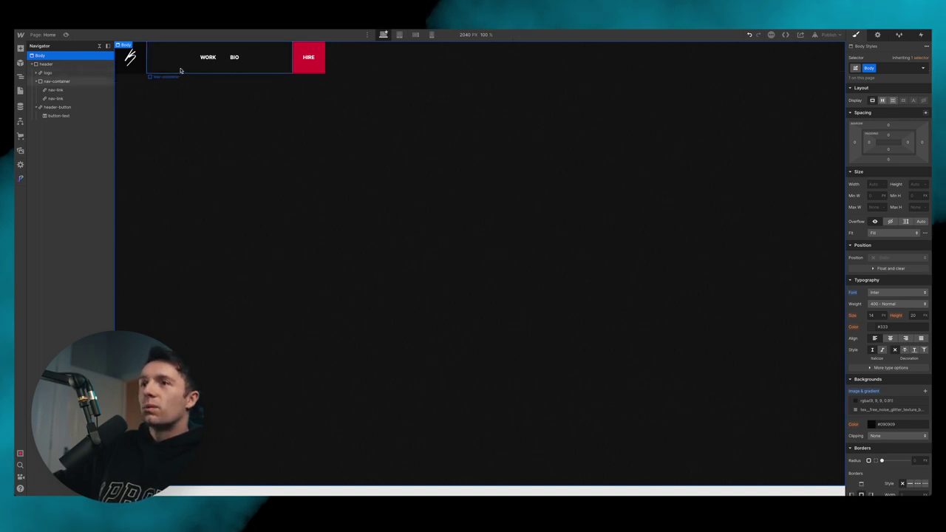
Step: Distribute the header's logo, navigation and HIRE button horizontally with Space between
{"action": "left_click", "coordinate": [71, 64]}
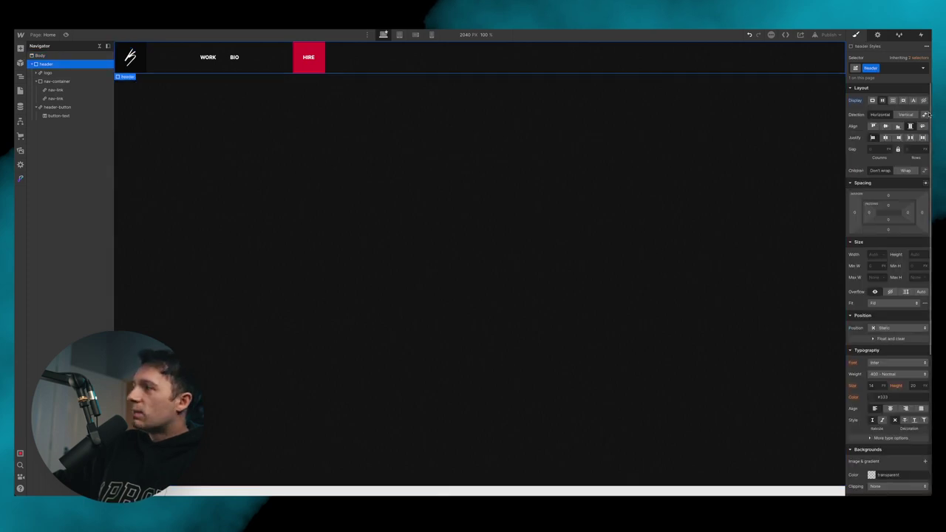
{"action": "left_click", "coordinate": [922, 138]}
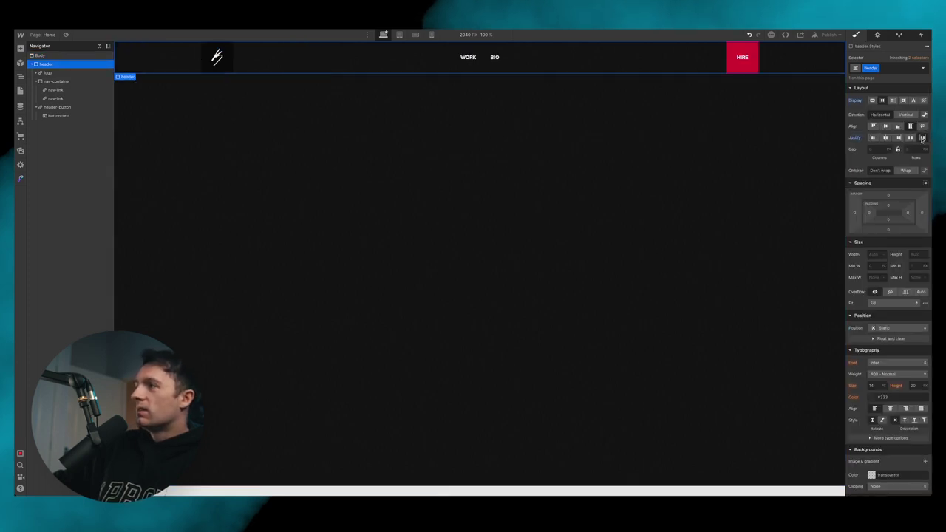
{"action": "left_click", "coordinate": [911, 138]}
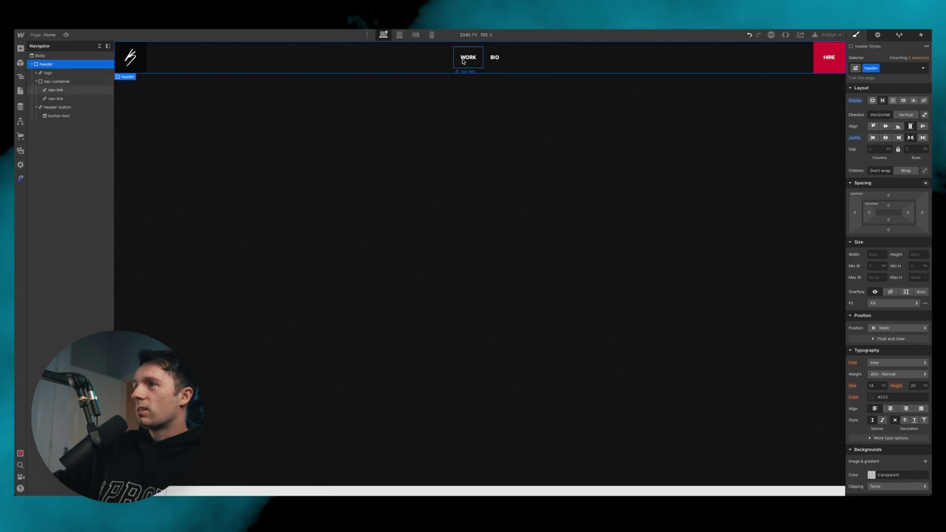
Step: Preview the header layout at the desktop, tablet, mobile landscape and mobile portrait breakpoints
{"action": "left_click", "coordinate": [67, 34]}
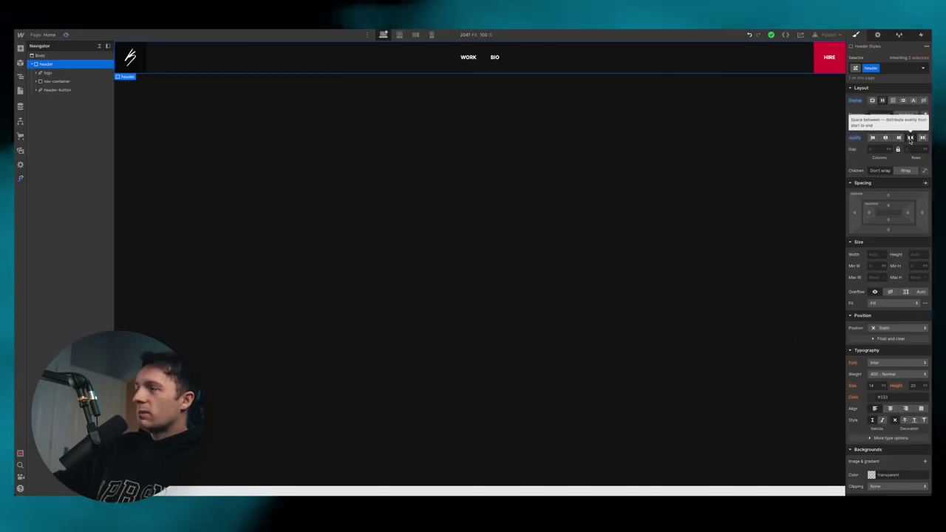
{"action": "left_click", "coordinate": [65, 34]}
{"action": "left_click", "coordinate": [437, 36]}
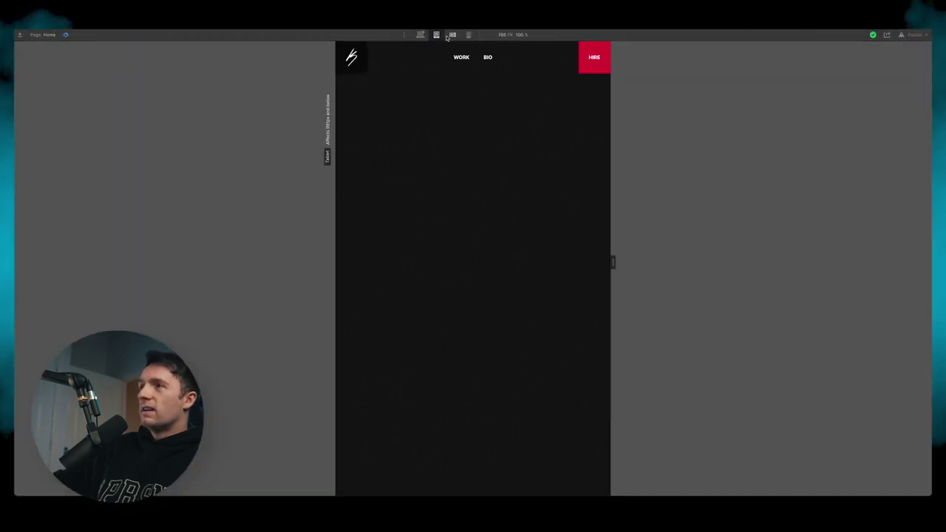
{"action": "left_click", "coordinate": [452, 35]}
{"action": "left_click", "coordinate": [468, 36]}
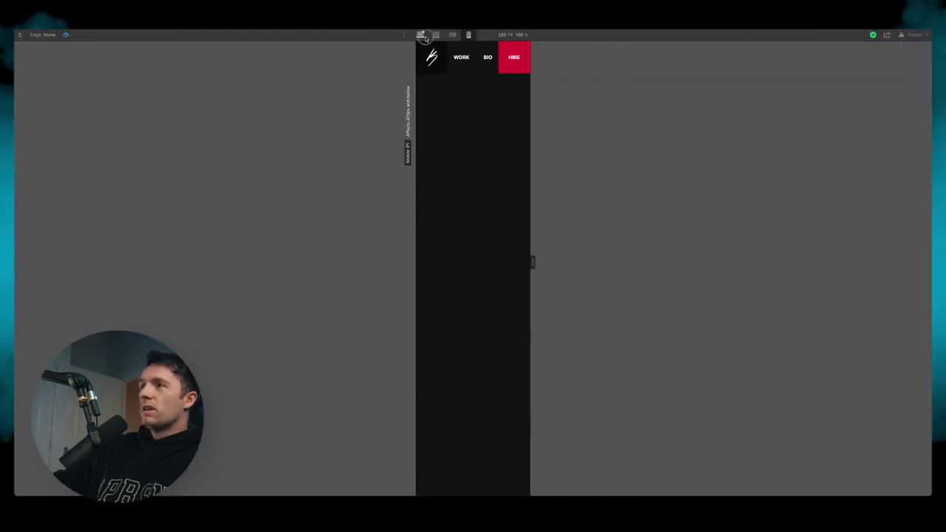
{"action": "left_click", "coordinate": [420, 36]}
{"action": "left_click", "coordinate": [437, 35]}
{"action": "left_click", "coordinate": [453, 36]}
{"action": "left_click", "coordinate": [467, 35]}
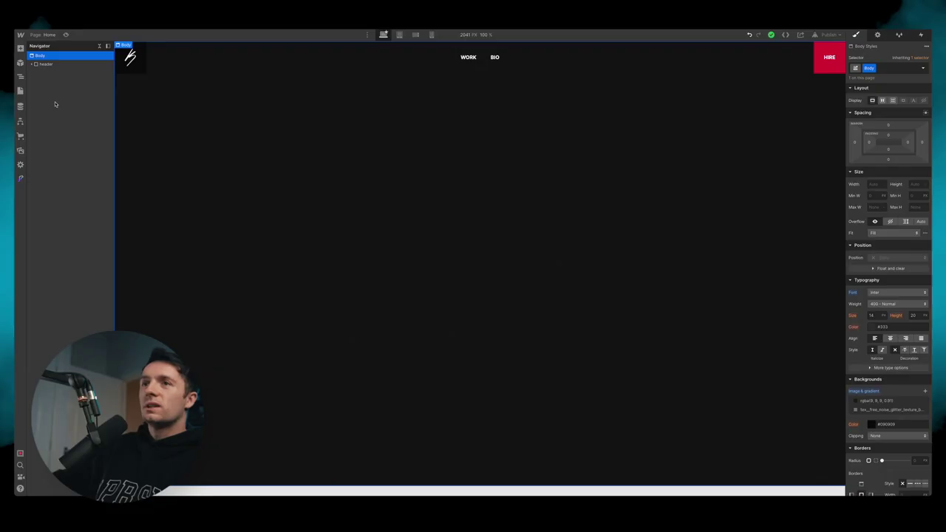
Step: Set the header's position to Sticky with a top offset of 0
{"action": "left_click", "coordinate": [46, 64]}
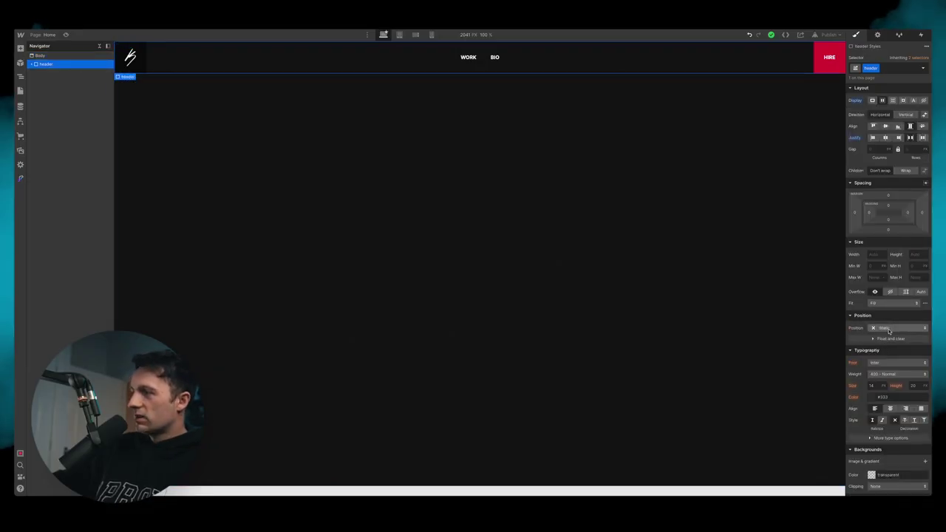
{"action": "left_click", "coordinate": [889, 330]}
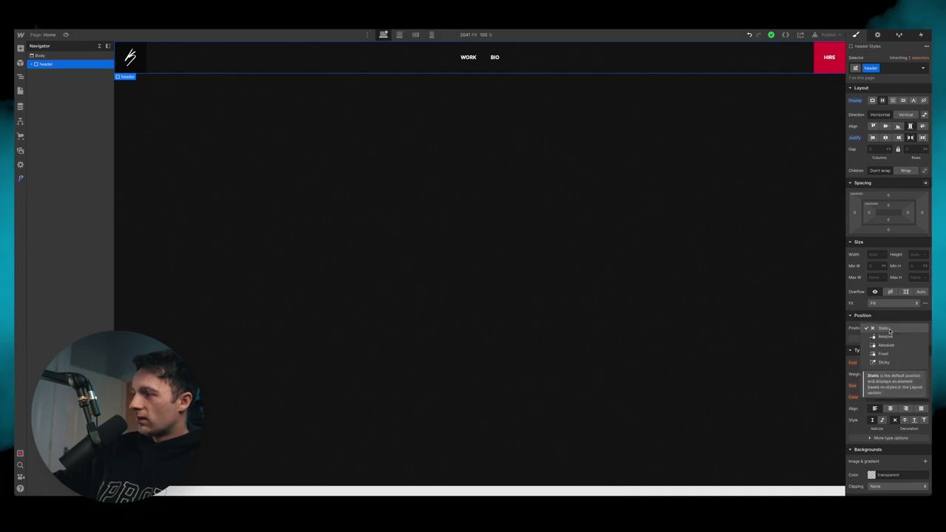
{"action": "left_click", "coordinate": [885, 362]}
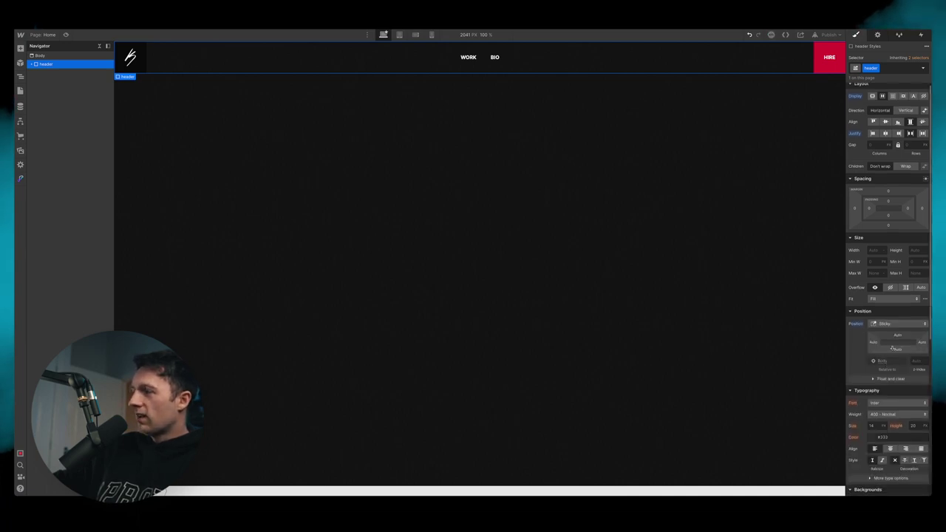
{"action": "left_click", "coordinate": [898, 337]}
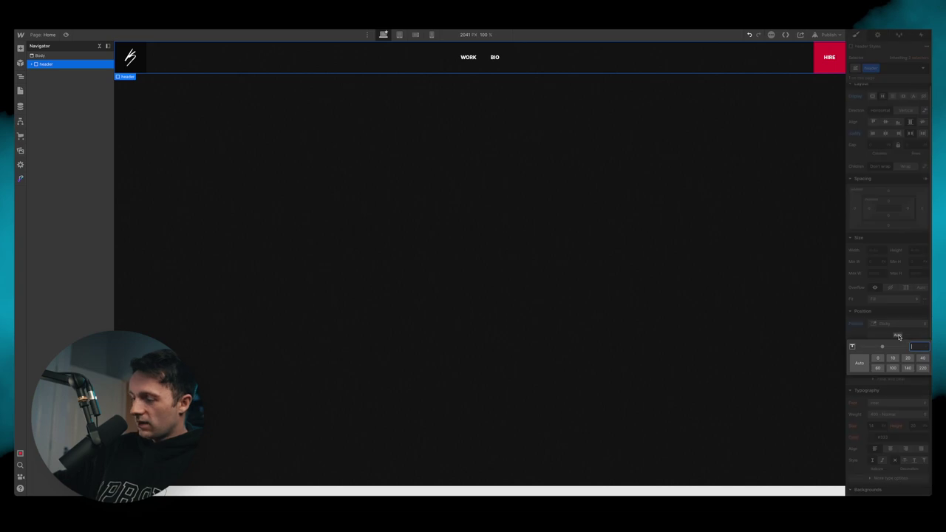
{"action": "key", "text": "Return"}
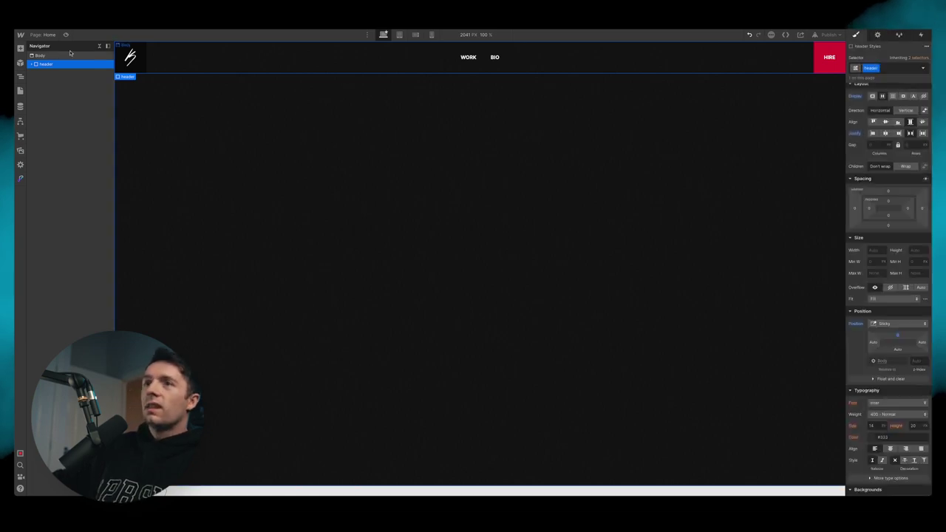
Step: Preview the page and check the header's scrolling behaviour in the Figma design prototype
{"action": "left_click", "coordinate": [66, 35]}
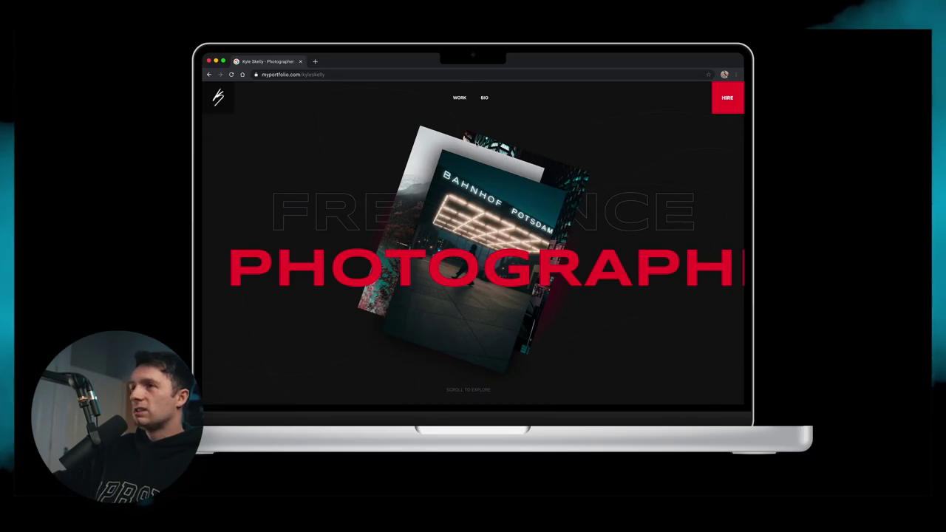
{"action": "scroll", "coordinate": [503, 139], "scroll_direction": "down", "scroll_amount": 2}
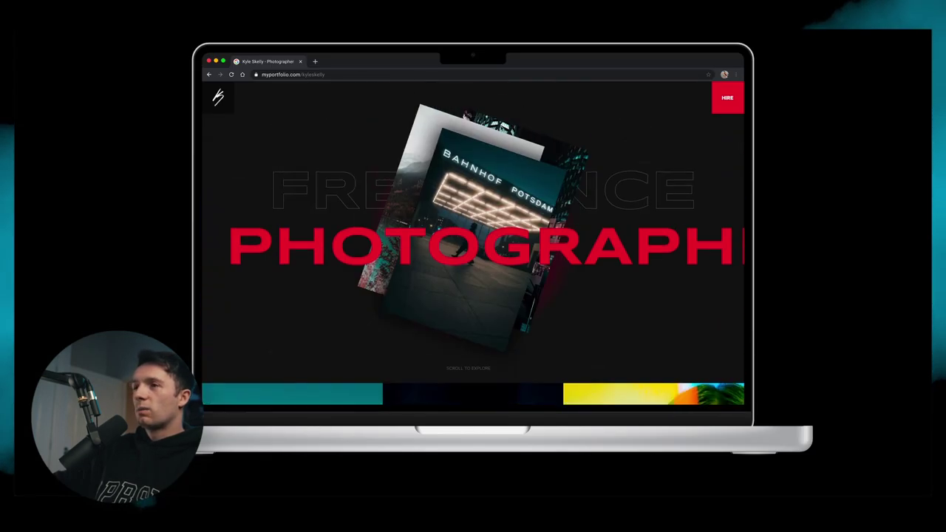
{"action": "scroll", "coordinate": [500, 128], "scroll_direction": "up", "scroll_amount": 2}
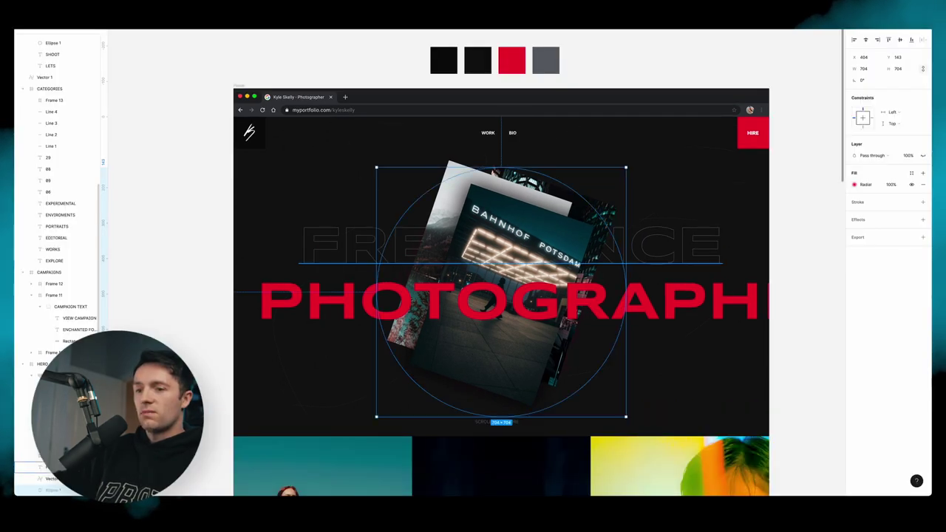
Step: In the Figma file, hide the hero's photos, headings and navigation text, leaving the background scribble, and select the HERO frame
{"action": "left_click", "coordinate": [93, 467]}
{"action": "left_click", "coordinate": [93, 455]}
{"action": "left_click", "coordinate": [92, 444]}
{"action": "left_click", "coordinate": [93, 432]}
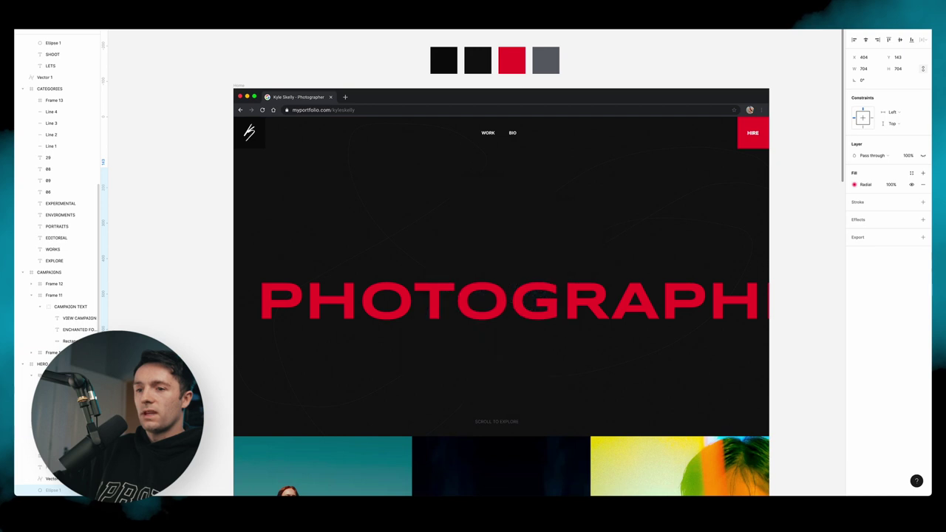
{"action": "left_click", "coordinate": [92, 421]}
{"action": "left_click", "coordinate": [92, 410]}
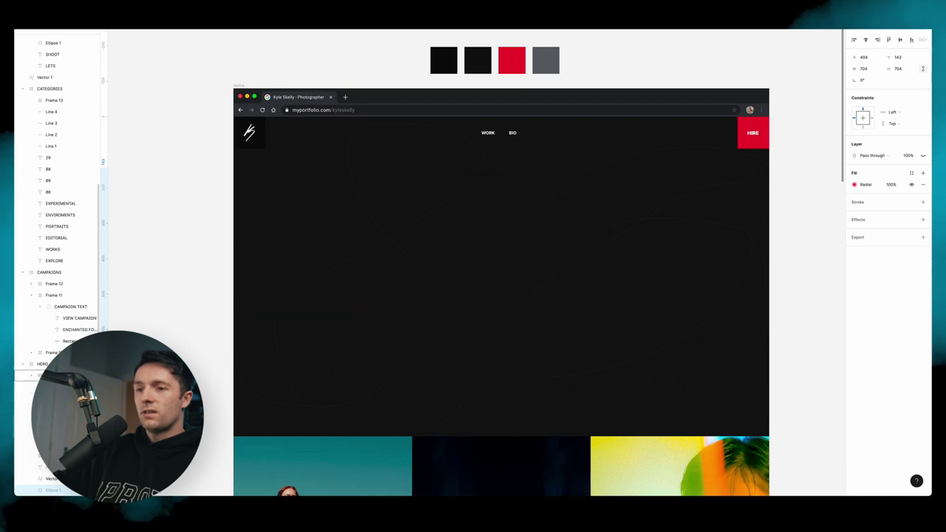
{"action": "left_click", "coordinate": [92, 375]}
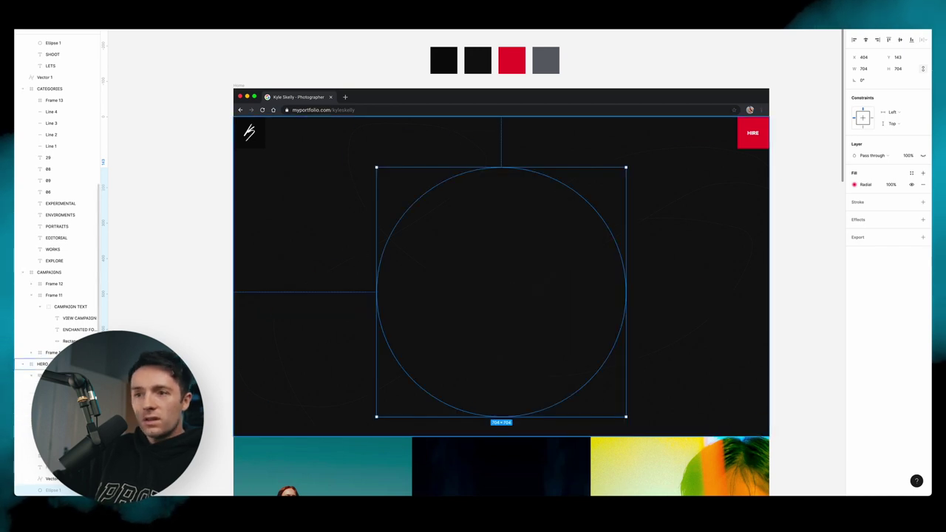
{"action": "left_click", "coordinate": [42, 363]}
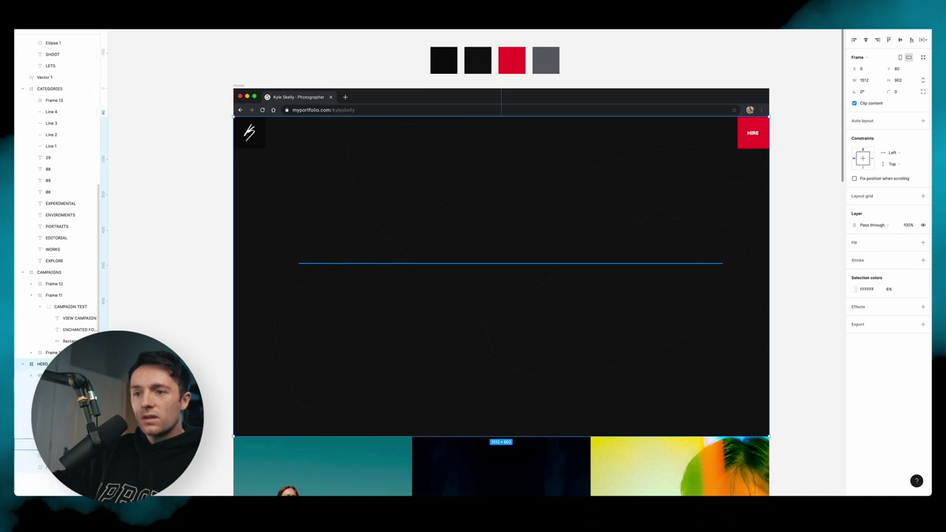
{"action": "key", "text": "ctrl+z"}
{"action": "key", "text": "ctrl+z"}
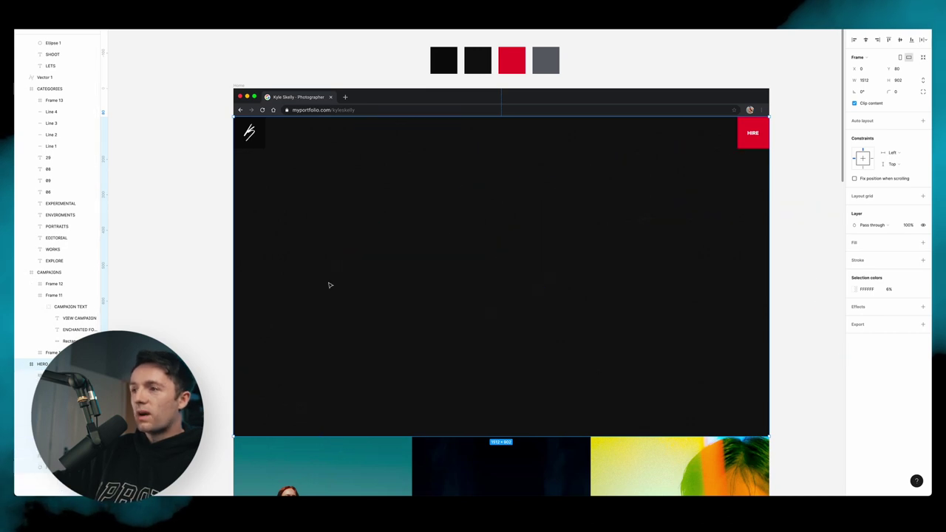
{"action": "key", "text": "ctrl+z"}
{"action": "key", "text": "ctrl+z"}
{"action": "key", "text": "ctrl+z"}
{"action": "key", "text": "ctrl+z"}
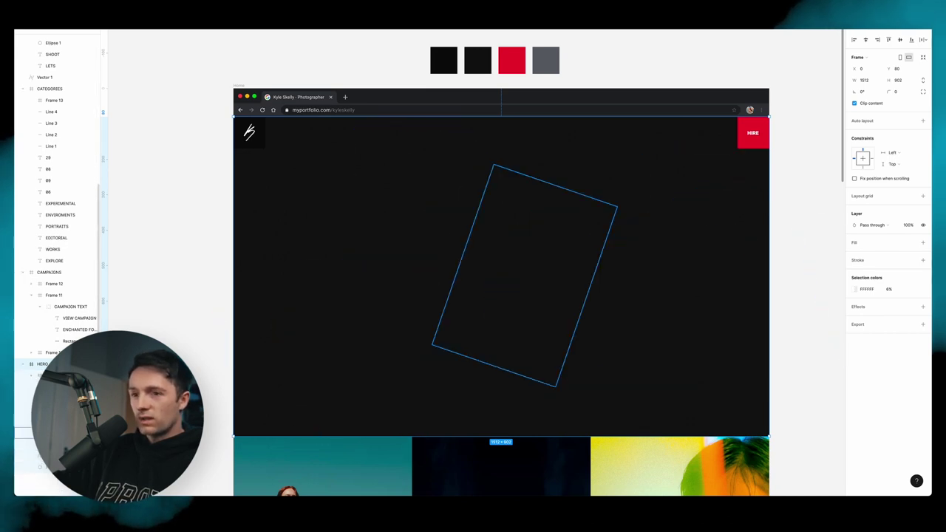
{"action": "key", "text": "ctrl+z"}
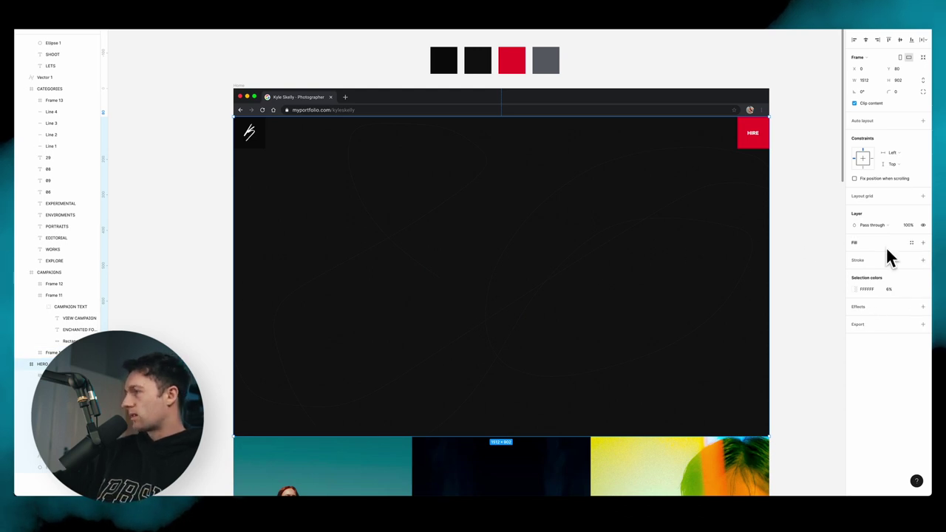
Step: Export the HERO frame as an SVG named hero-scribble.svg into the Images folder
{"action": "left_click", "coordinate": [859, 324]}
{"action": "left_click", "coordinate": [903, 347]}
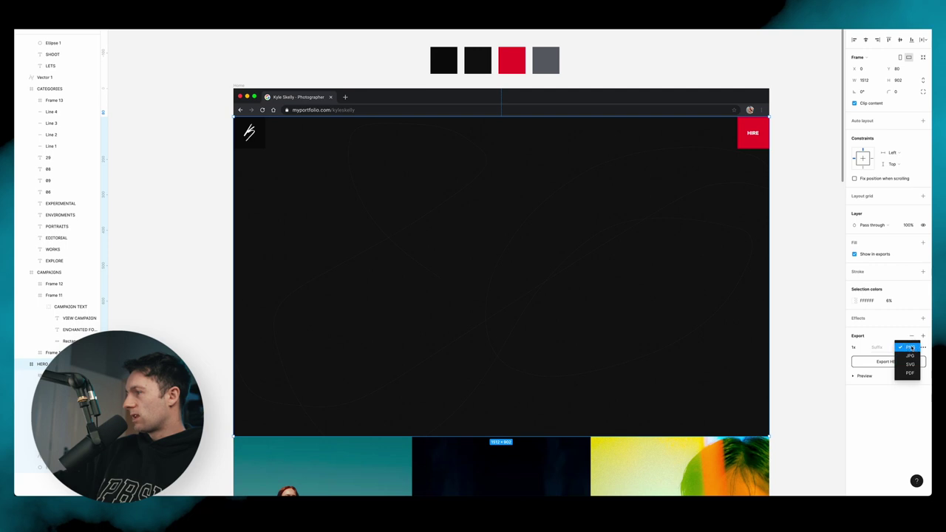
{"action": "left_click", "coordinate": [911, 367]}
{"action": "left_click", "coordinate": [898, 363]}
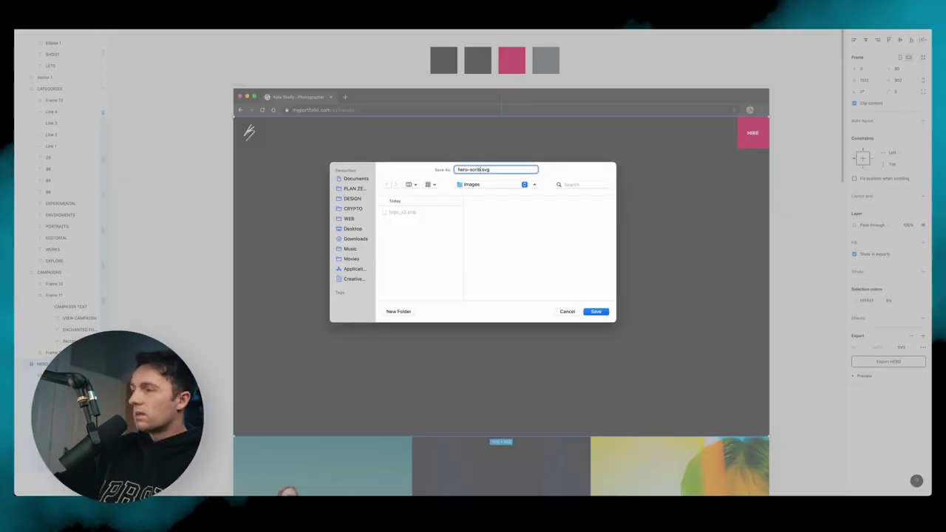
{"action": "type", "text": "o-scribble"}
{"action": "key", "text": "Return"}
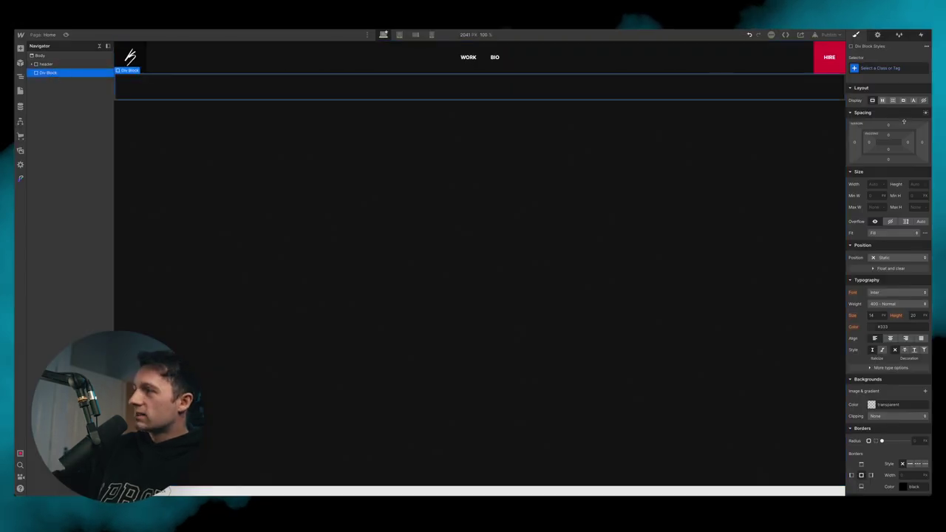
Step: Back in Webflow, give the div block below the header a new class named hero
{"action": "left_click", "coordinate": [892, 68]}
{"action": "type", "text": "hero"}
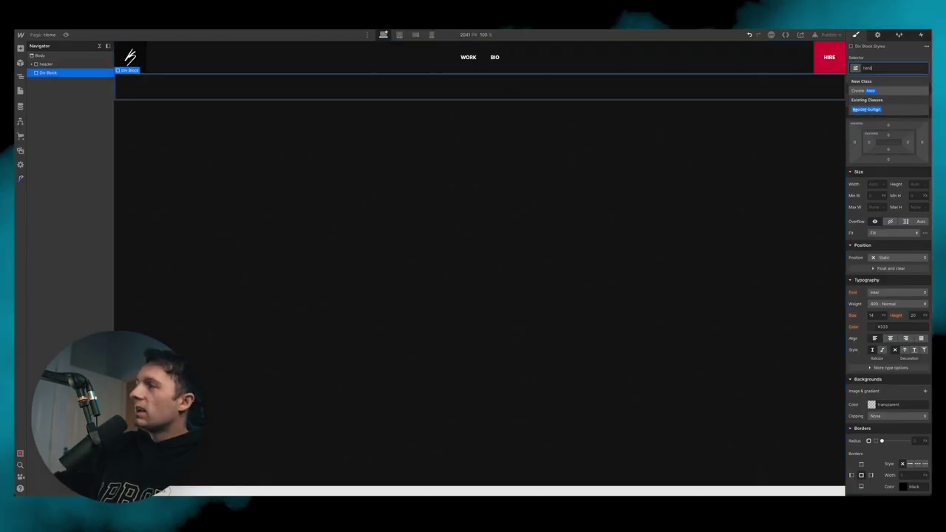
{"action": "key", "text": "Return"}
Step: Size the hero div block to fill the screen, with a width of 100vw and a height of 100vh
{"action": "left_click", "coordinate": [877, 184]}
{"action": "type", "text": "100v"}
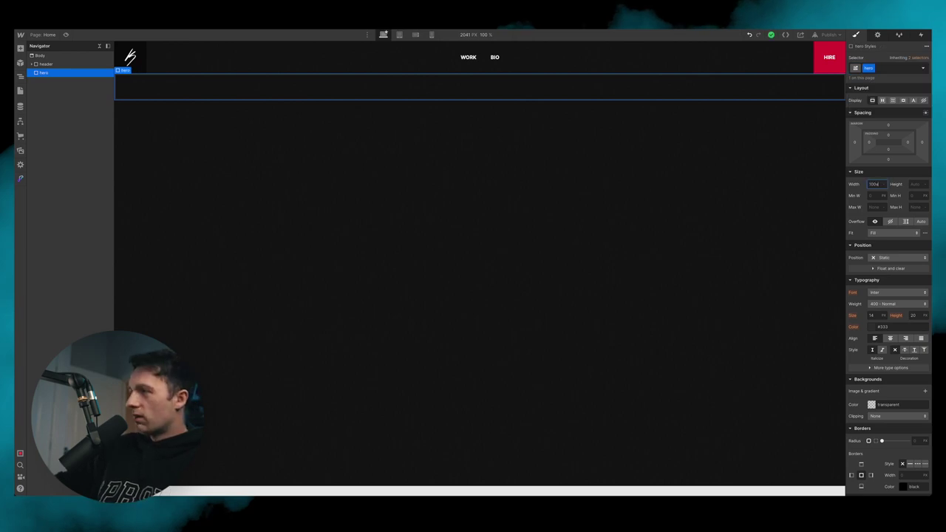
{"action": "type", "text": "w"}
{"action": "key", "text": "Return"}
{"action": "left_click", "coordinate": [913, 184]}
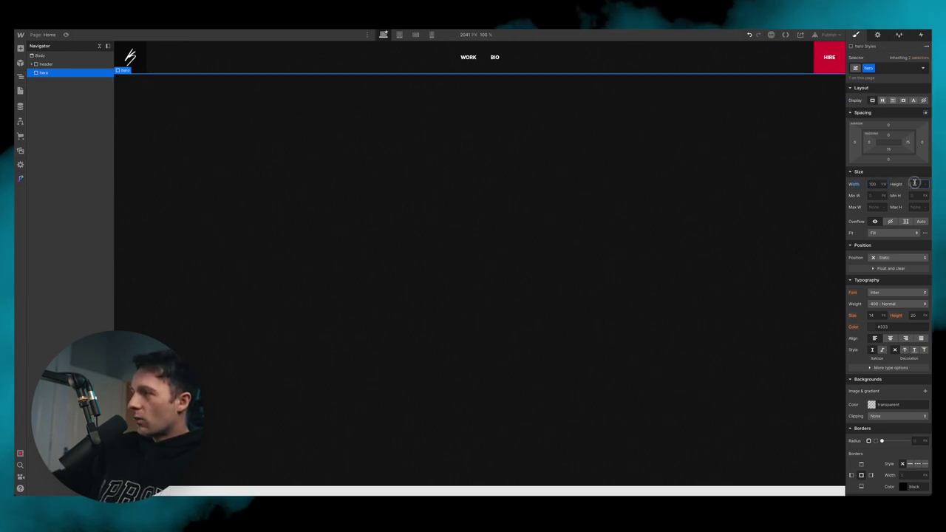
{"action": "type", "text": "100vh"}
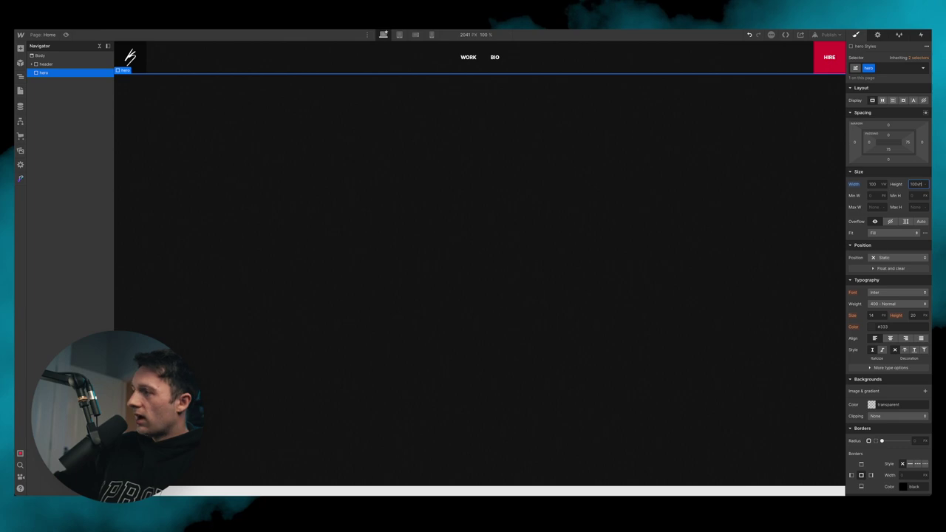
{"action": "key", "text": "Return"}
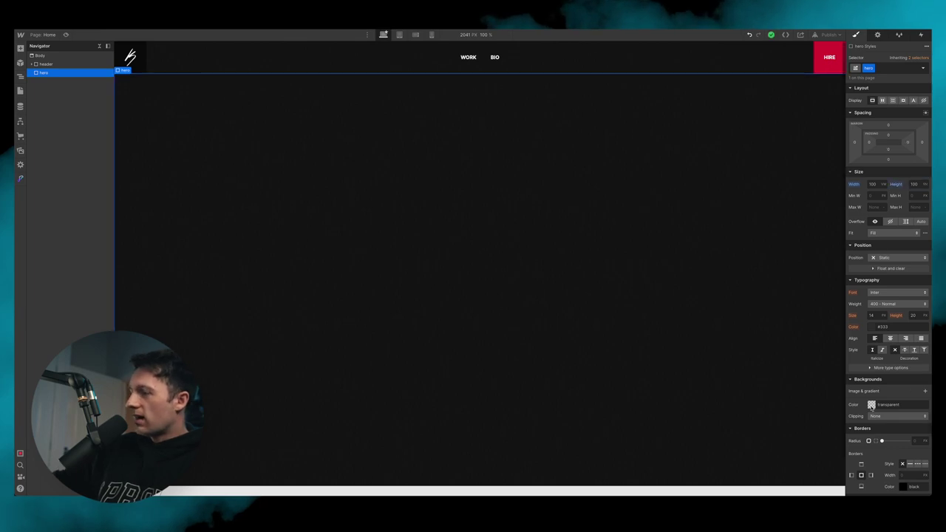
Step: Give the hero a background image using hero-scribble.svg and size it to Cover
{"action": "left_click", "coordinate": [925, 390]}
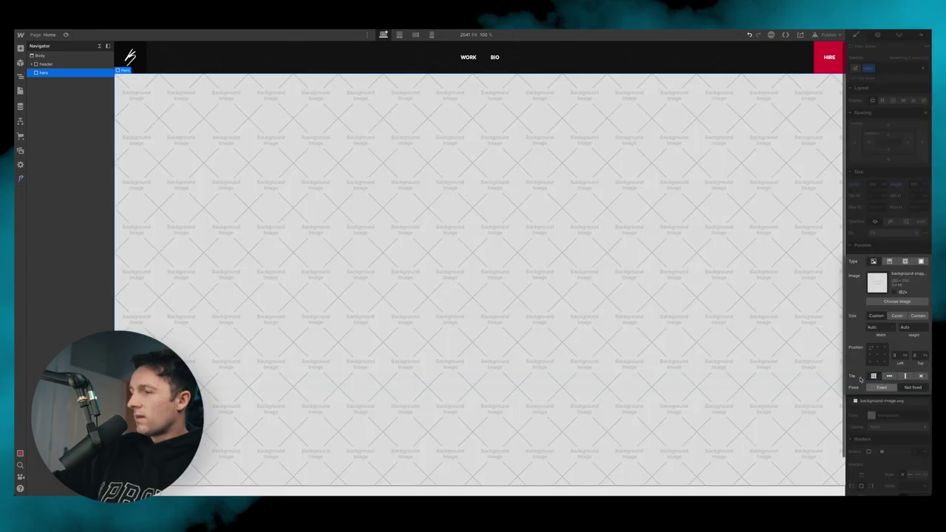
{"action": "left_click", "coordinate": [888, 300]}
{"action": "key", "text": "super+Tab"}
{"action": "left_click_drag", "start_coordinate": [508, 170], "coordinate": [86, 168]}
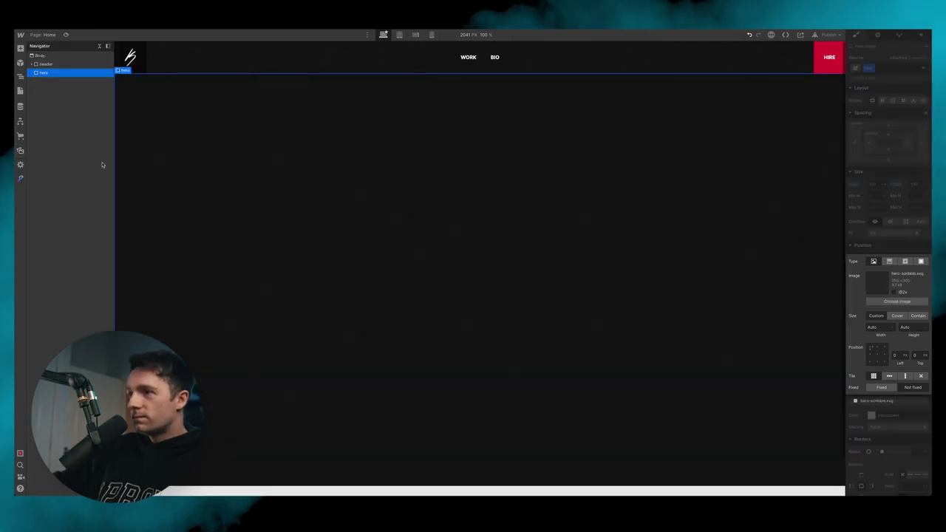
{"action": "left_click", "coordinate": [898, 319]}
Step: Add an H1 heading inside the hero section and target the All H1 Headings tag for styling
{"action": "key", "text": "a"}
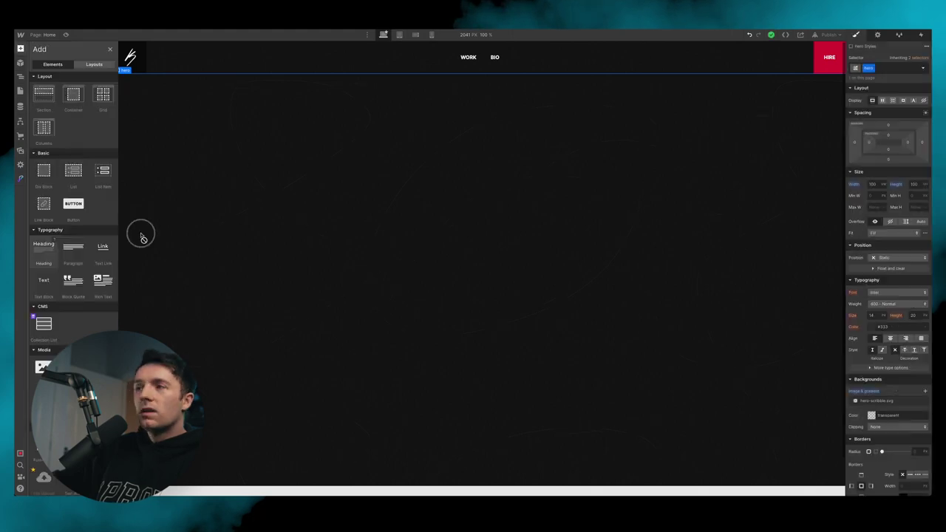
{"action": "left_click_drag", "start_coordinate": [42, 247], "coordinate": [259, 99]}
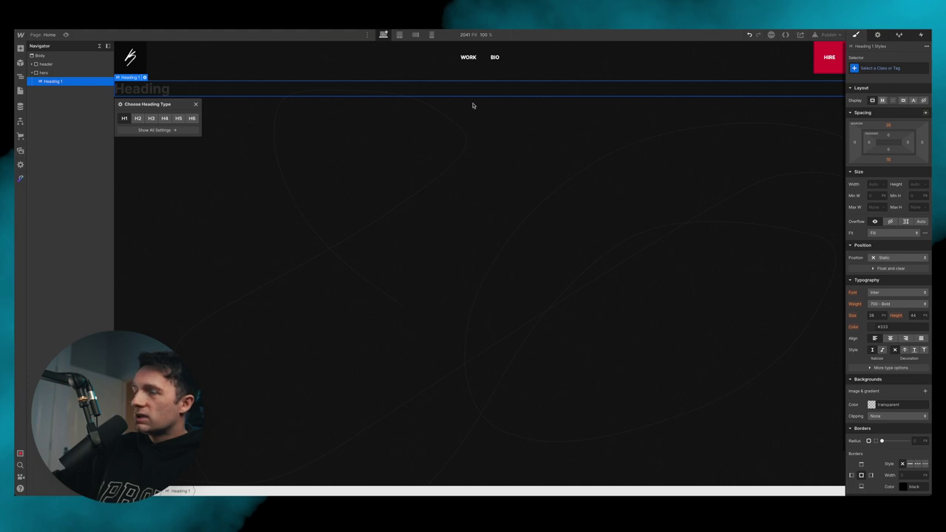
{"action": "left_click", "coordinate": [880, 68]}
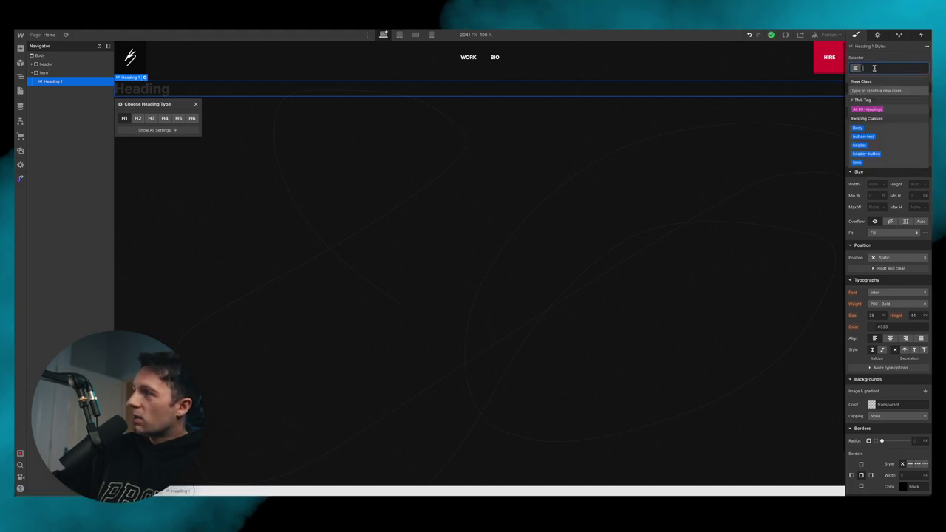
{"action": "left_click", "coordinate": [867, 109]}
Step: Set all H1 headings to the Syncopate font at a size of 3 EM
{"action": "left_click", "coordinate": [875, 315]}
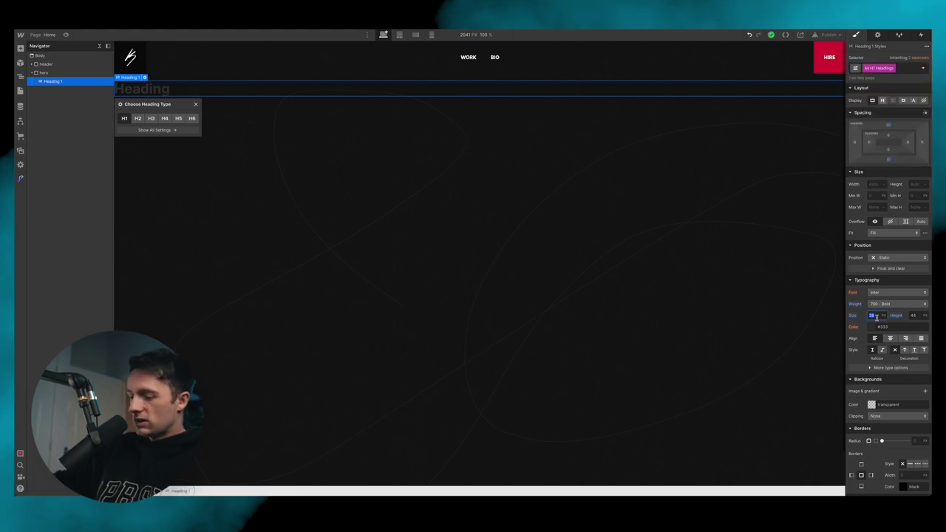
{"action": "key", "text": "Return"}
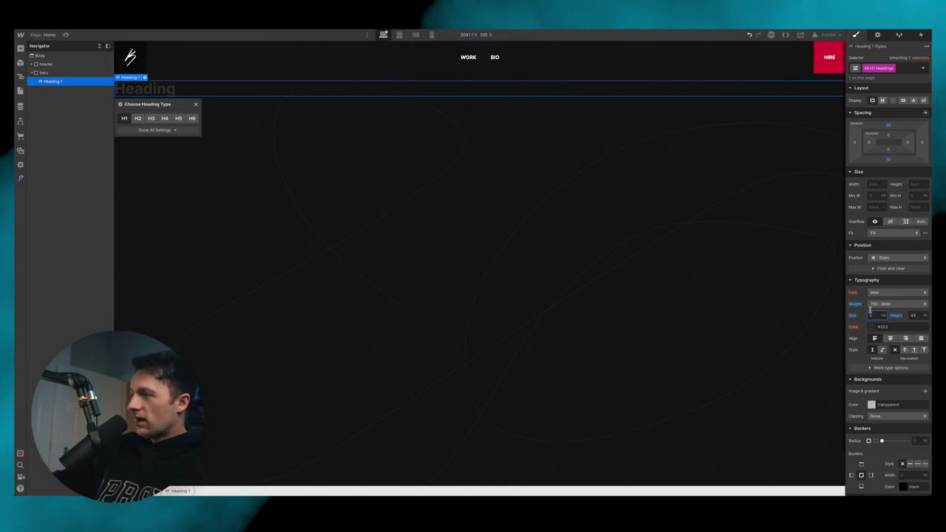
{"action": "left_click", "coordinate": [898, 292]}
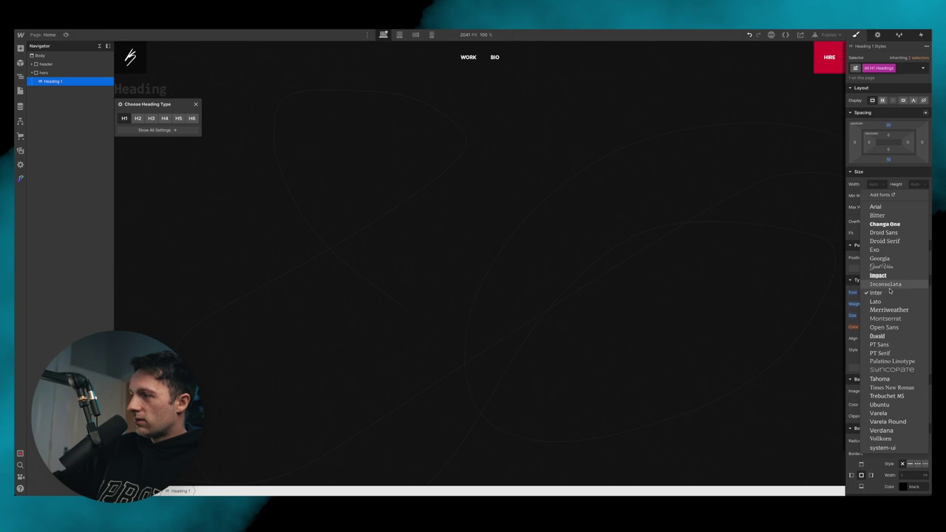
{"action": "left_click", "coordinate": [896, 368]}
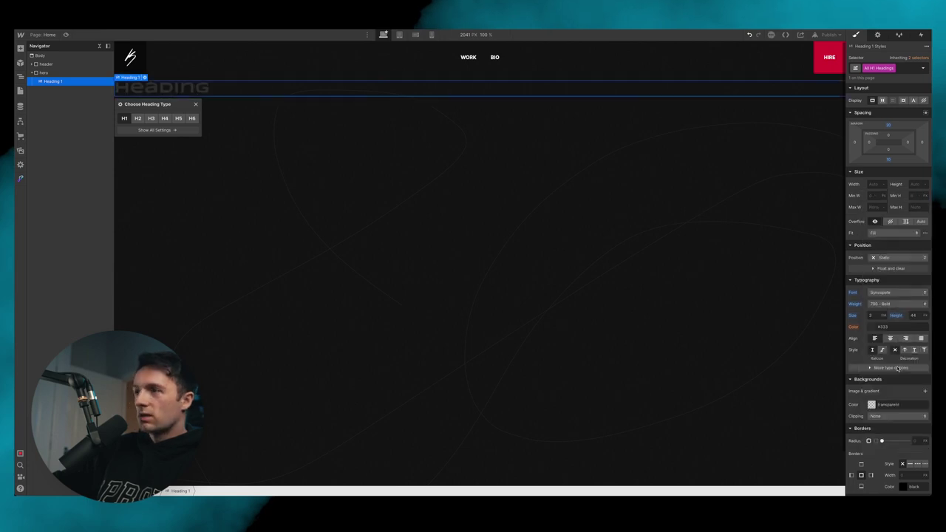
{"action": "left_click", "coordinate": [912, 303]}
{"action": "left_click", "coordinate": [912, 304]}
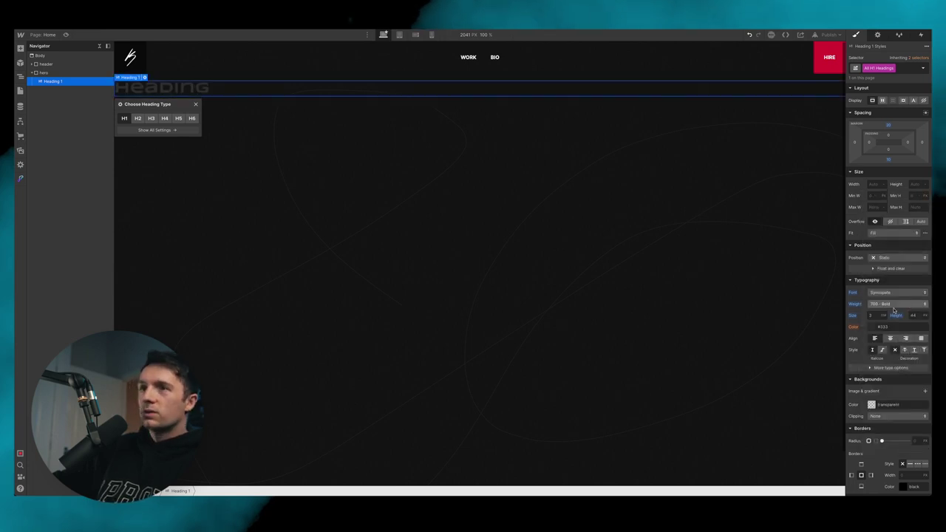
Step: Replace the hero heading's placeholder text with FREELANCE
{"action": "left_click", "coordinate": [181, 92]}
{"action": "double_click", "coordinate": [181, 93]}
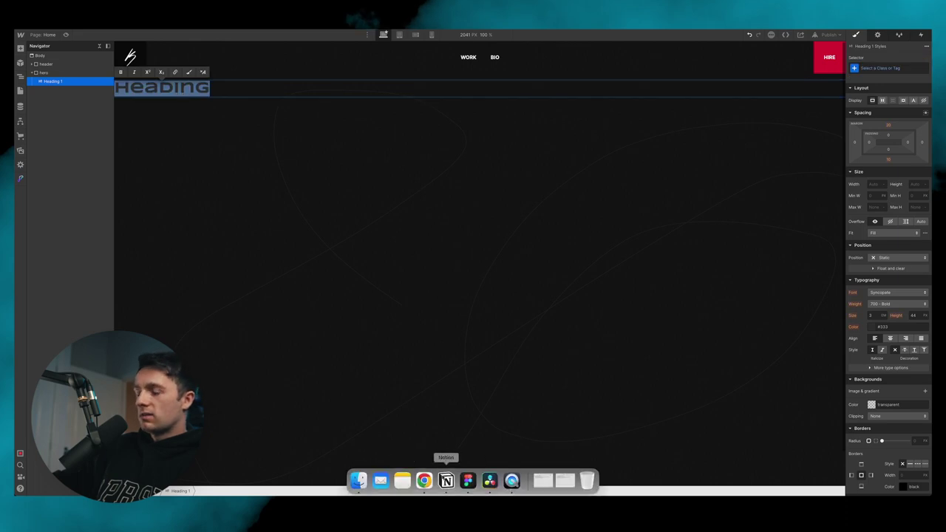
{"action": "type", "text": "FREELANCE"}
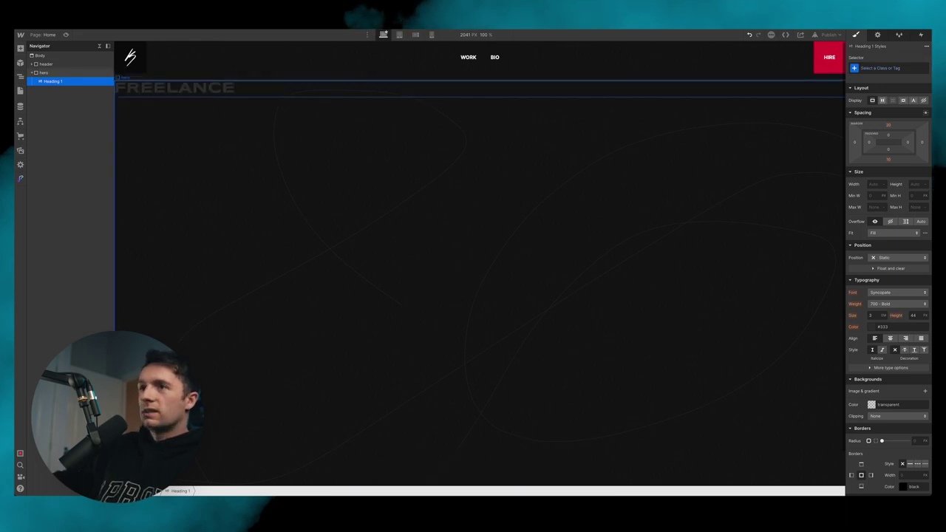
{"action": "key", "text": "Escape"}
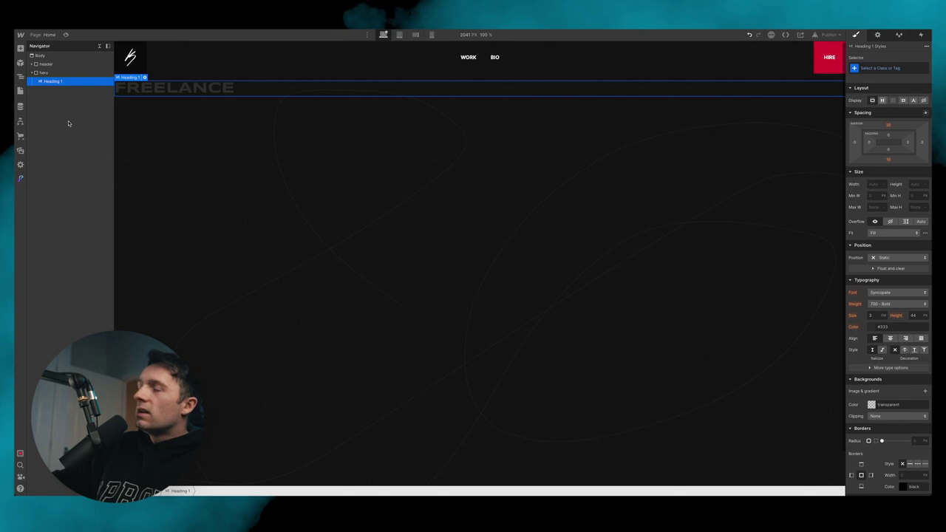
Step: Duplicate the FREELANCE heading and change the copy's text to PHOTOGRAPHY
{"action": "key", "text": "super+d"}
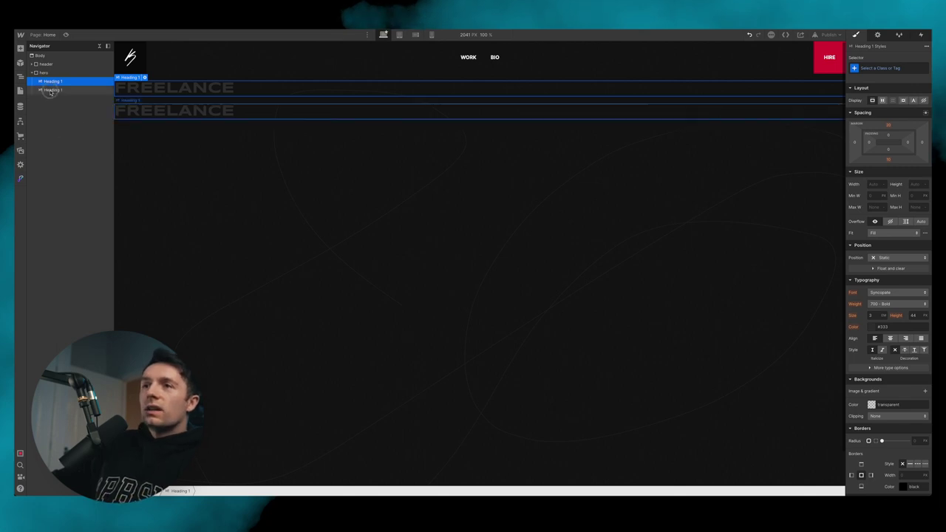
{"action": "left_click", "coordinate": [246, 117]}
{"action": "double_click", "coordinate": [230, 113]}
{"action": "type", "text": "P"}
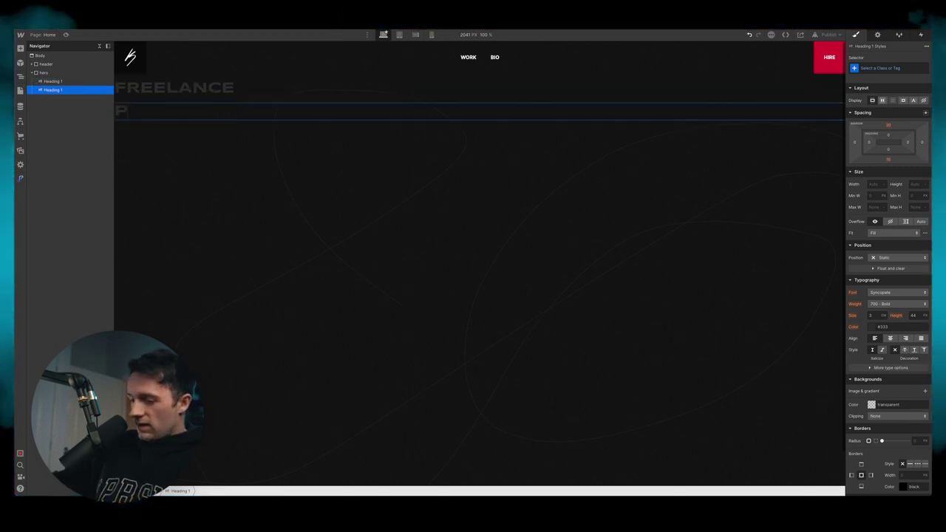
{"action": "type", "text": "HOTOGRAPHY"}
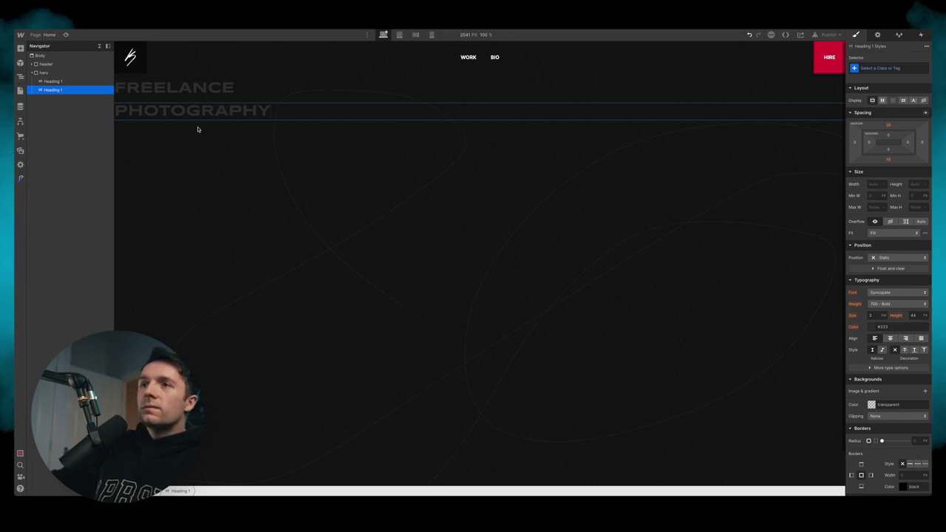
{"action": "left_click", "coordinate": [79, 110]}
Step: Enlarge the font size of all H1 headings to 15 EM
{"action": "left_click", "coordinate": [69, 80]}
{"action": "left_click", "coordinate": [63, 90]}
{"action": "left_click", "coordinate": [64, 82]}
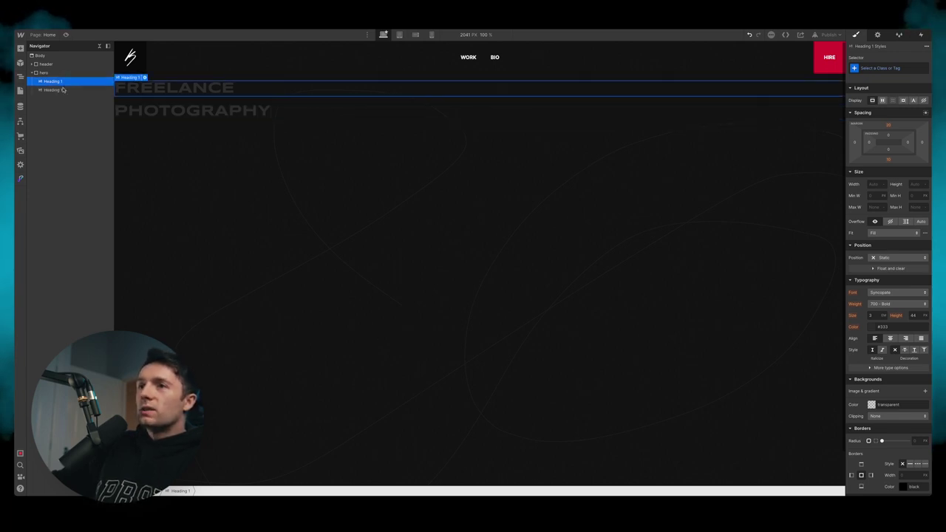
{"action": "left_click", "coordinate": [63, 90]}
{"action": "left_click", "coordinate": [65, 81]}
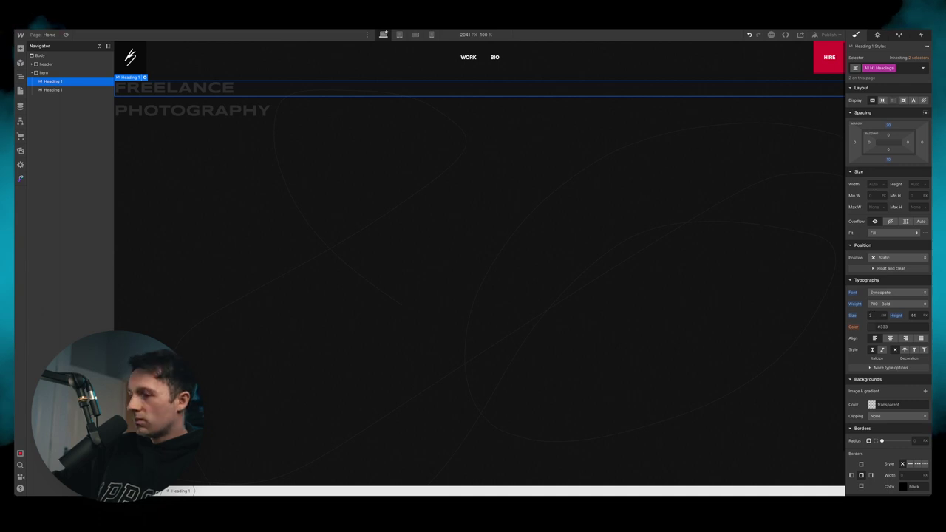
{"action": "left_click", "coordinate": [874, 315]}
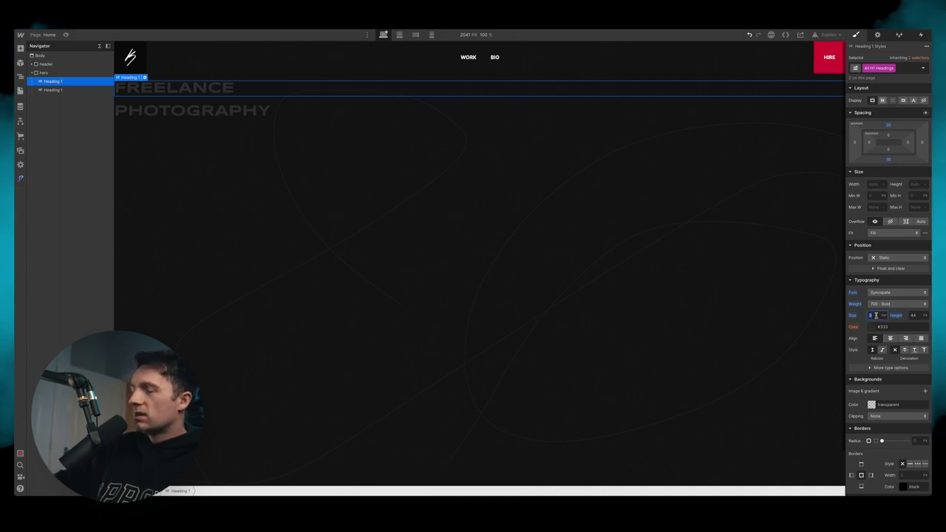
{"action": "key", "text": "Up"}
{"action": "key", "text": "Up"}
{"action": "key", "text": "Up"}
{"action": "key", "text": "Up"}
{"action": "key", "text": "Up"}
{"action": "key", "text": "Up"}
{"action": "key", "text": "Up"}
{"action": "key", "text": "Up"}
{"action": "key", "text": "Up"}
{"action": "key", "text": "Up"}
{"action": "key", "text": "Up"}
{"action": "key", "text": "Up"}
{"action": "key", "text": "Up"}
{"action": "key", "text": "Up"}
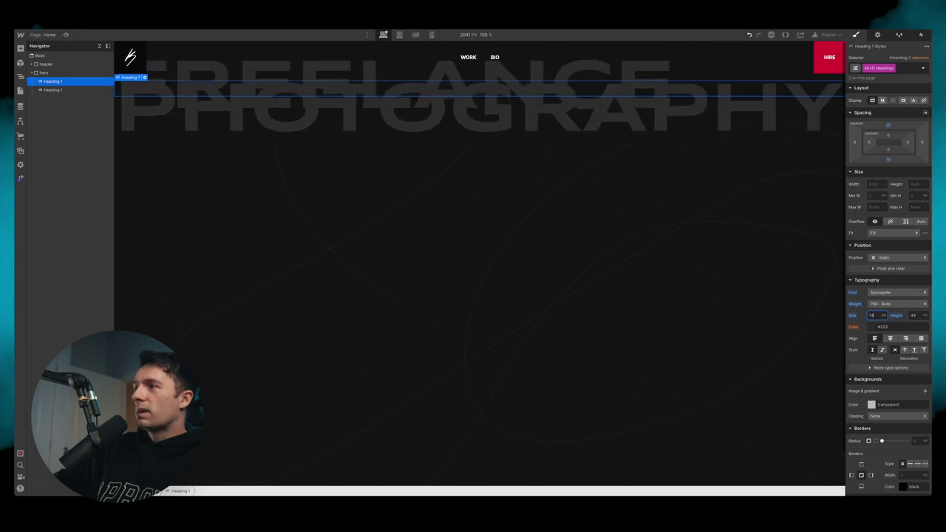
{"action": "key", "text": "Up"}
{"action": "key", "text": "Up"}
{"action": "key", "text": "Up"}
{"action": "key", "text": "Up"}
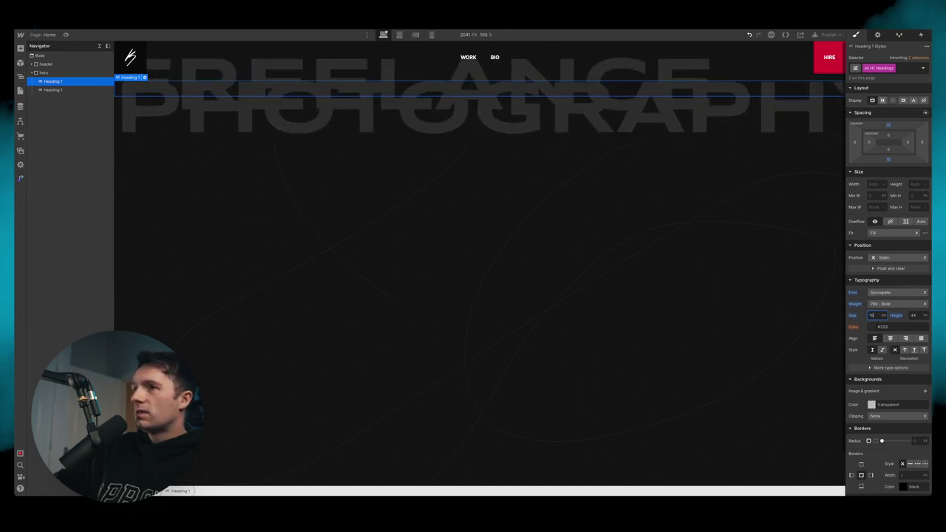
{"action": "key", "text": "Down"}
{"action": "key", "text": "Up"}
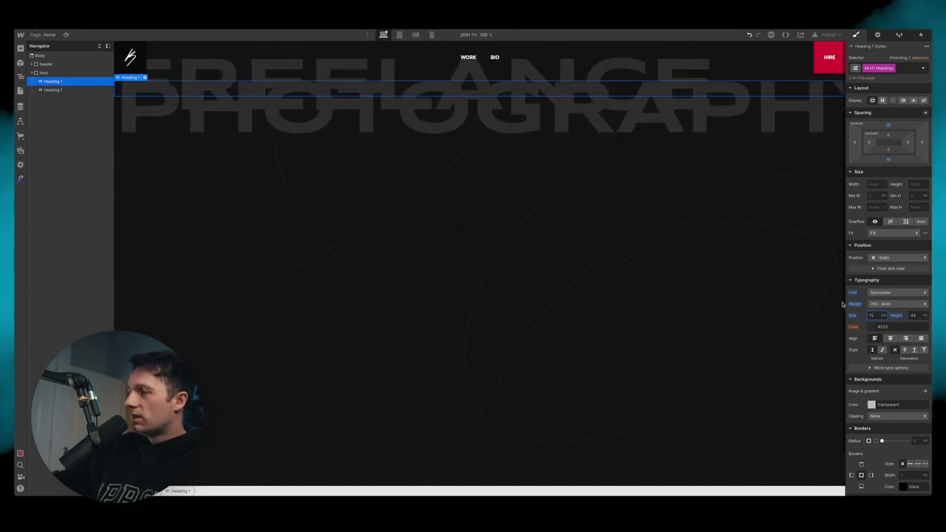
Step: Set the line height of all H1 headings to 1
{"action": "left_click", "coordinate": [918, 315]}
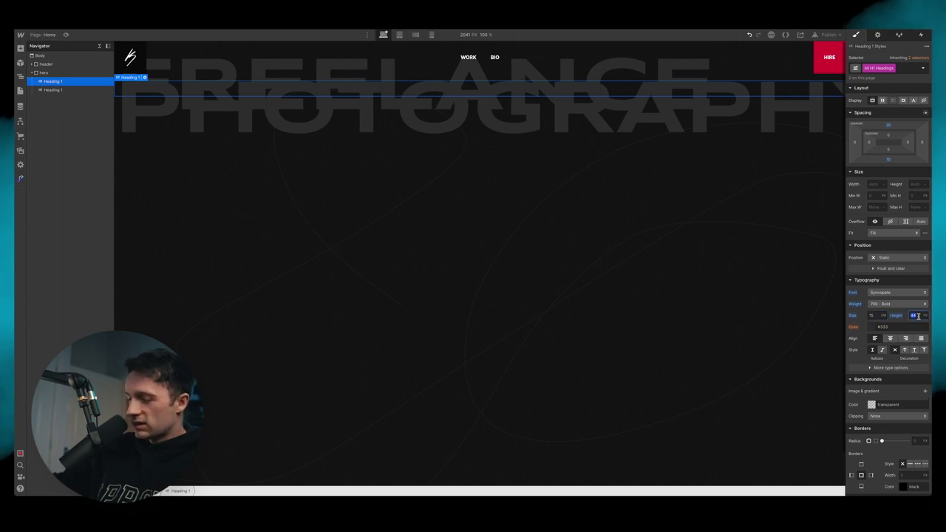
{"action": "type", "text": "15"}
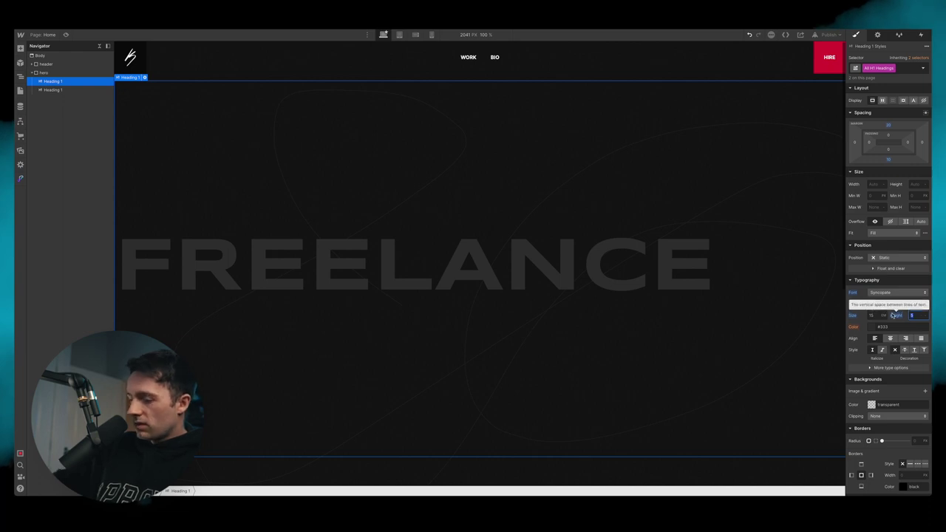
{"action": "key", "text": "Return"}
Step: Set the top and bottom margins of all H1 headings to 0
{"action": "left_click", "coordinate": [866, 88]}
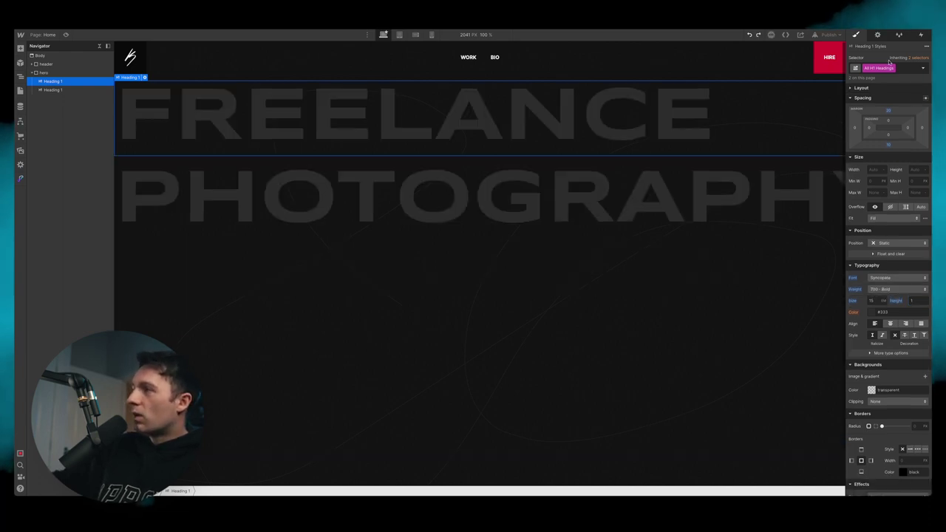
{"action": "left_click", "coordinate": [888, 110]}
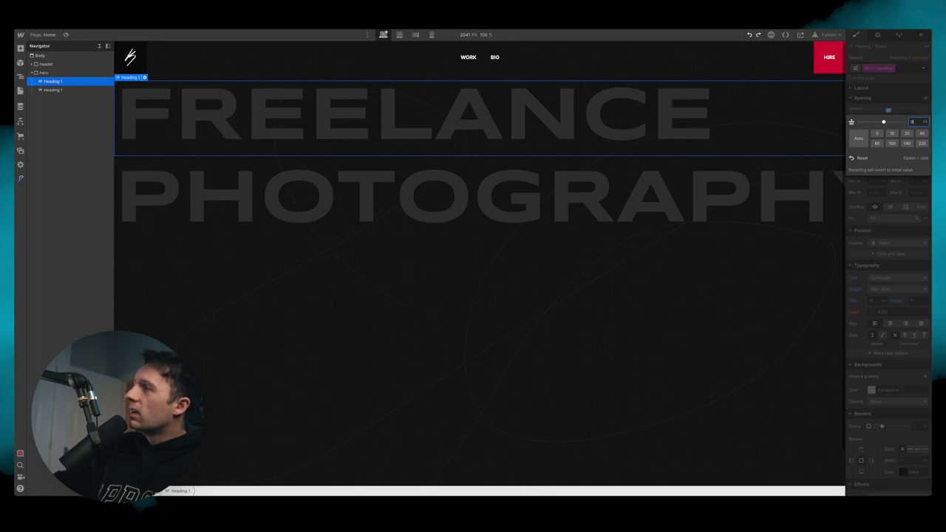
{"action": "key", "text": "Return"}
{"action": "left_click", "coordinate": [889, 146]}
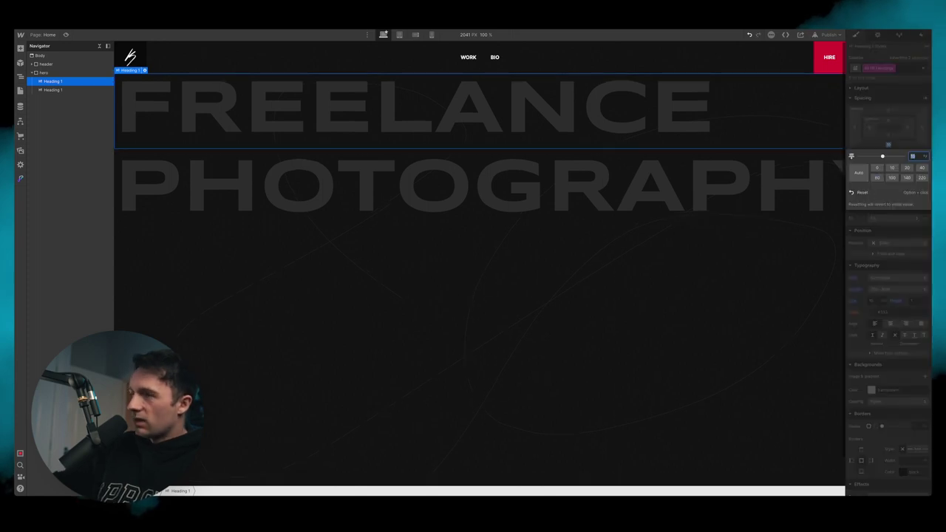
{"action": "type", "text": "0"}
{"action": "key", "text": "Return"}
Step: Give the FREELANCE heading a new class named outline
{"action": "left_click", "coordinate": [903, 68]}
{"action": "type", "text": "out"}
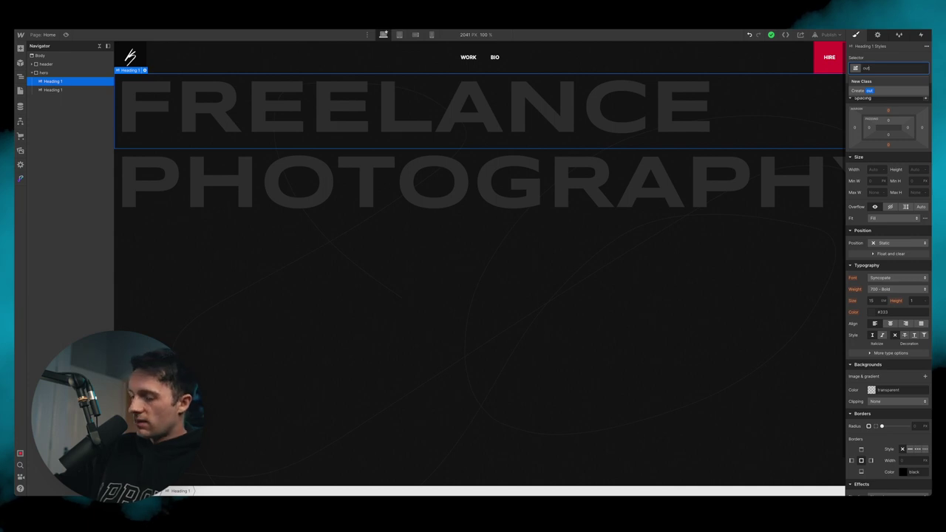
{"action": "type", "text": "lin"}
{"action": "key", "text": "Return"}
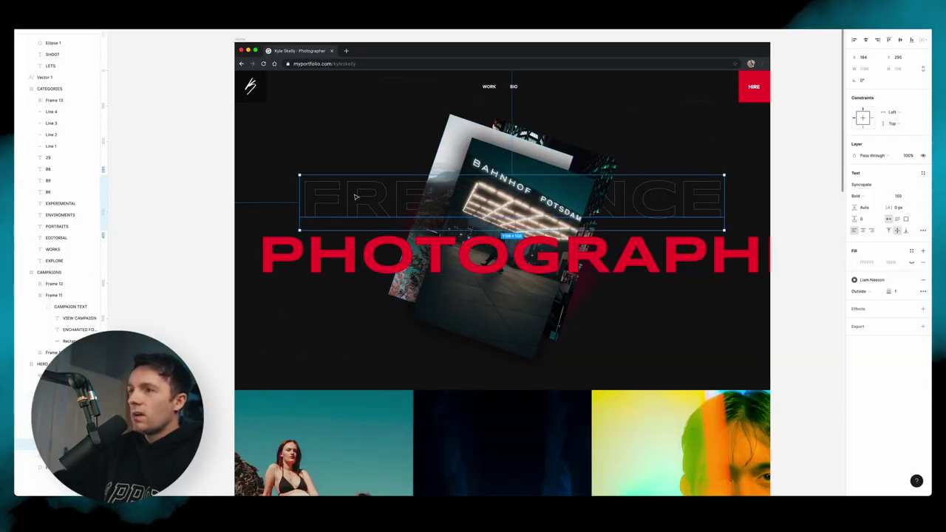
Step: Switch to the Figma design and select the hero's FREELANCE text to inspect its fill and stroke settings
{"action": "left_click", "coordinate": [185, 173]}
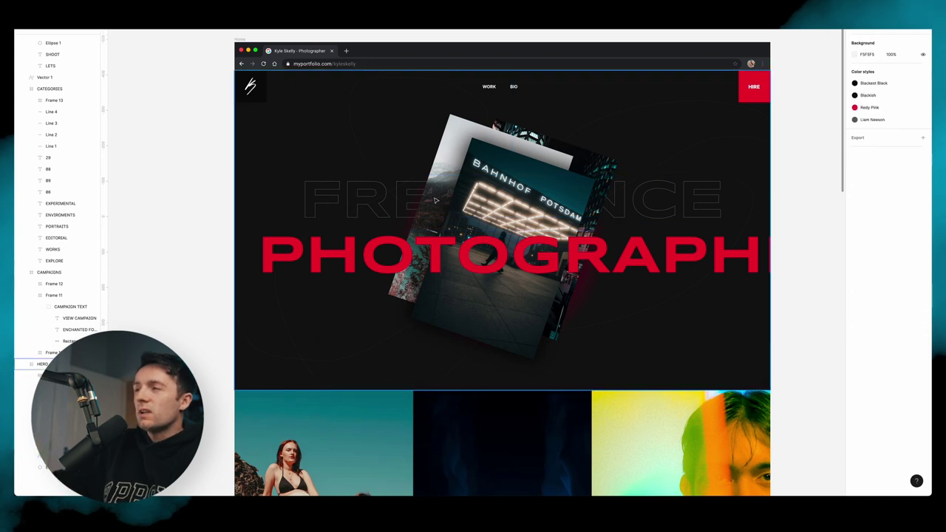
{"action": "left_click", "coordinate": [373, 200]}
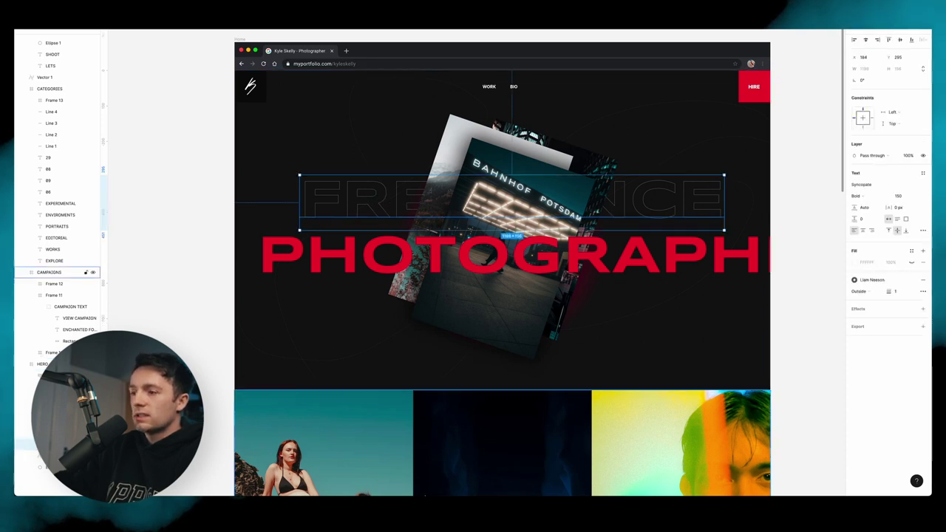
Step: Return to Webflow and give the PHOTOGRAPHY heading a new class named accent
{"action": "left_click", "coordinate": [424, 481]}
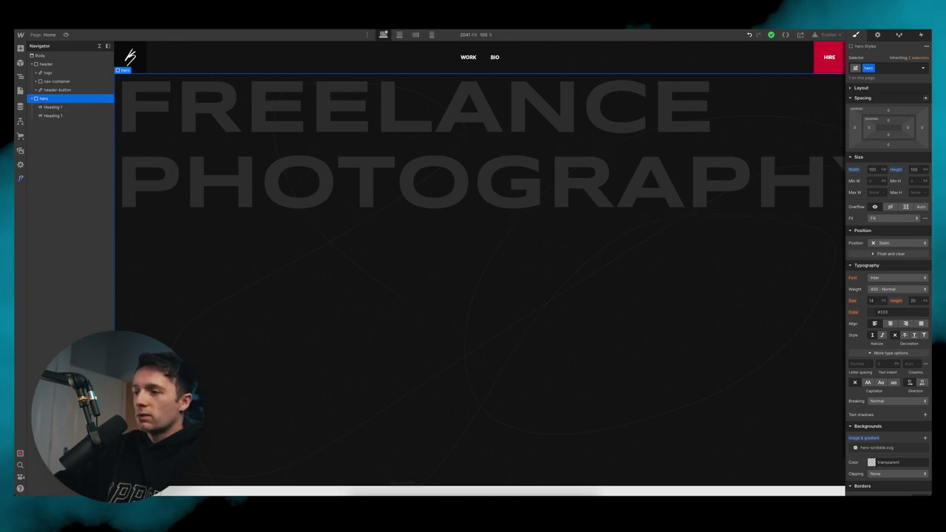
{"action": "left_click", "coordinate": [473, 212]}
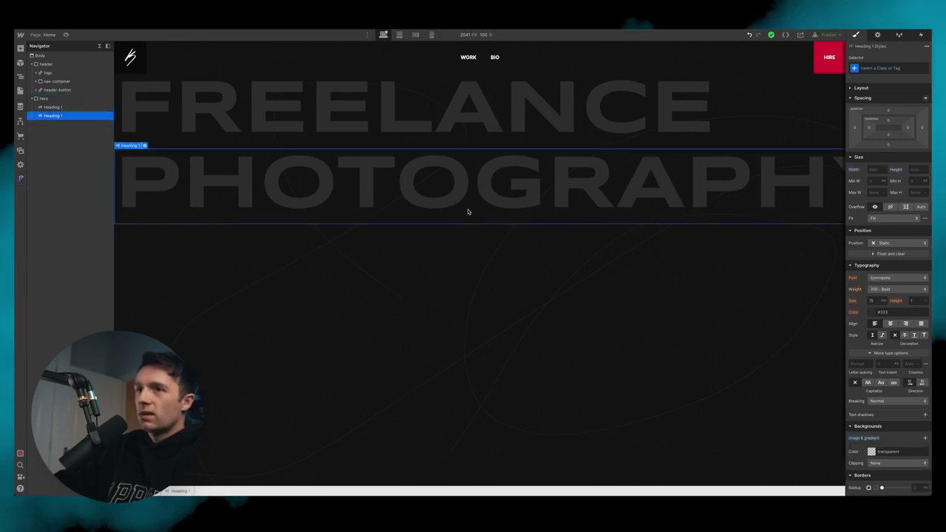
{"action": "left_click", "coordinate": [889, 68]}
{"action": "type", "text": "accen"}
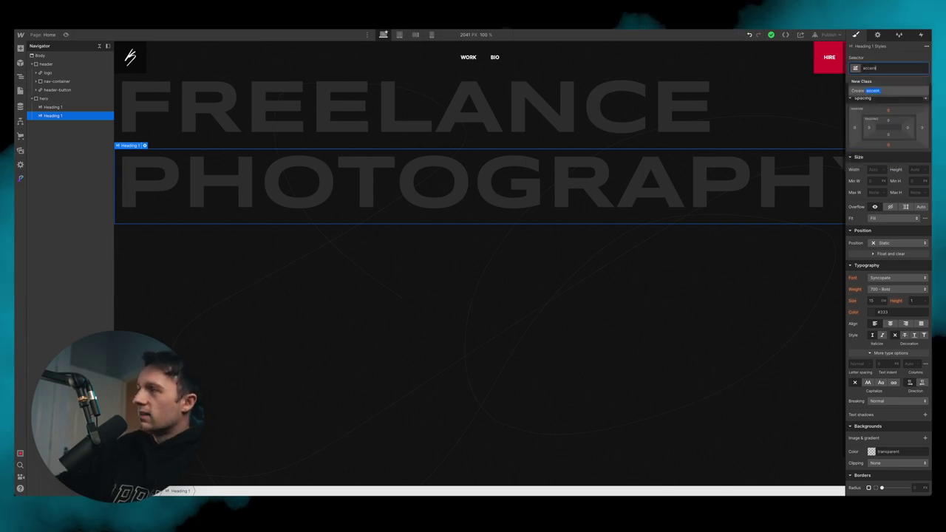
{"action": "type", "text": "t"}
{"action": "key", "text": "Return"}
Step: Save the HIRE button's red background colour as a reusable colour swatch
{"action": "left_click", "coordinate": [873, 317]}
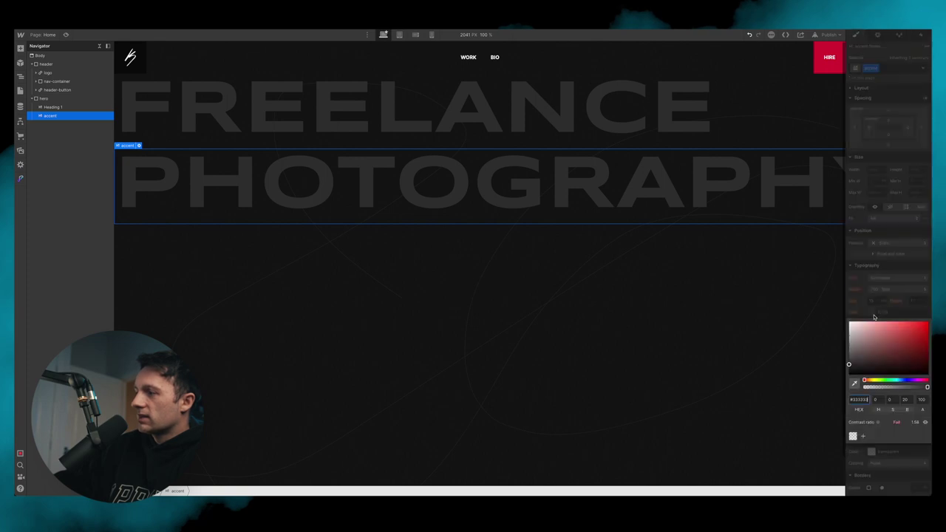
{"action": "left_click", "coordinate": [872, 314]}
{"action": "left_click", "coordinate": [823, 71]}
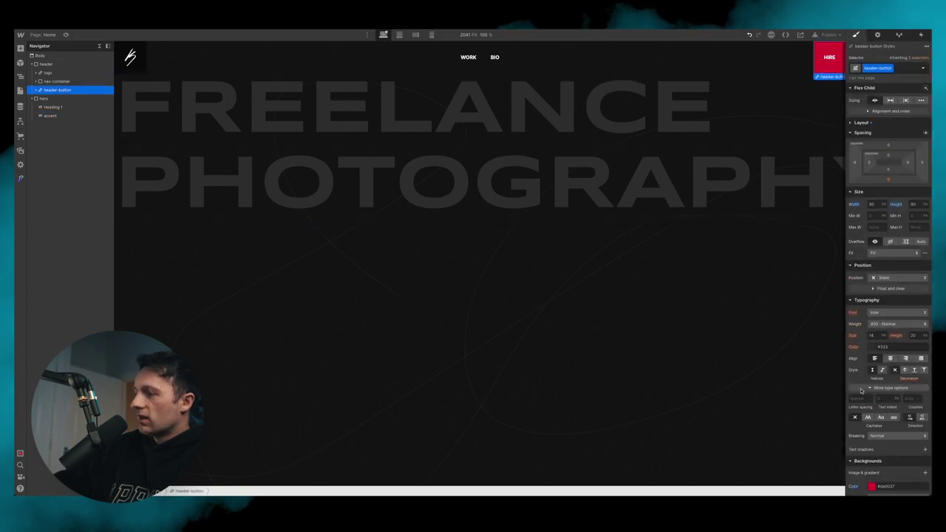
{"action": "left_click", "coordinate": [882, 487]}
{"action": "scroll", "coordinate": [891, 474], "scroll_direction": "down", "scroll_amount": 2}
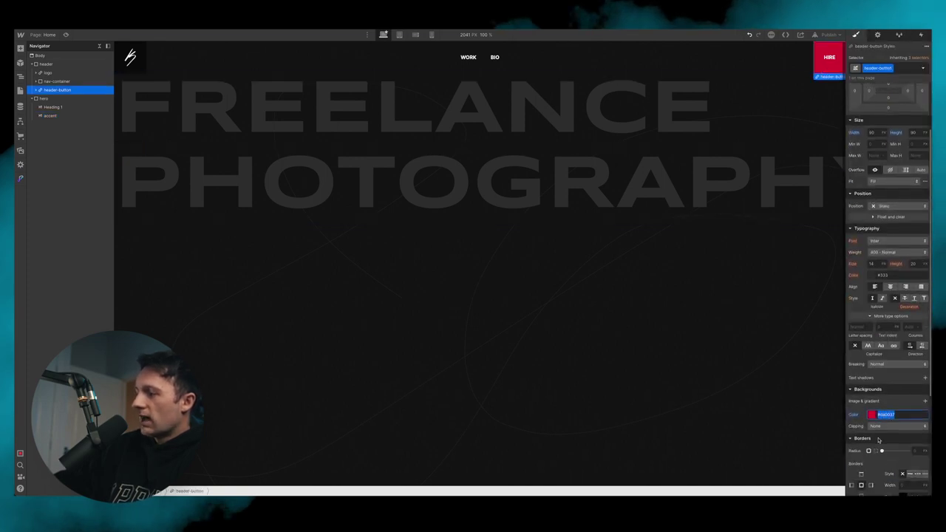
{"action": "left_click", "coordinate": [873, 417]}
{"action": "left_click", "coordinate": [862, 402]}
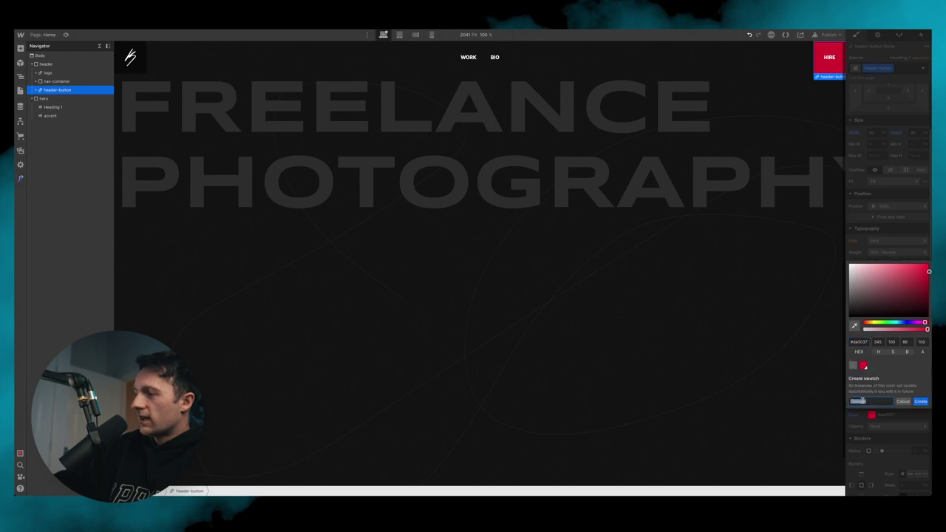
{"action": "left_click", "coordinate": [920, 401]}
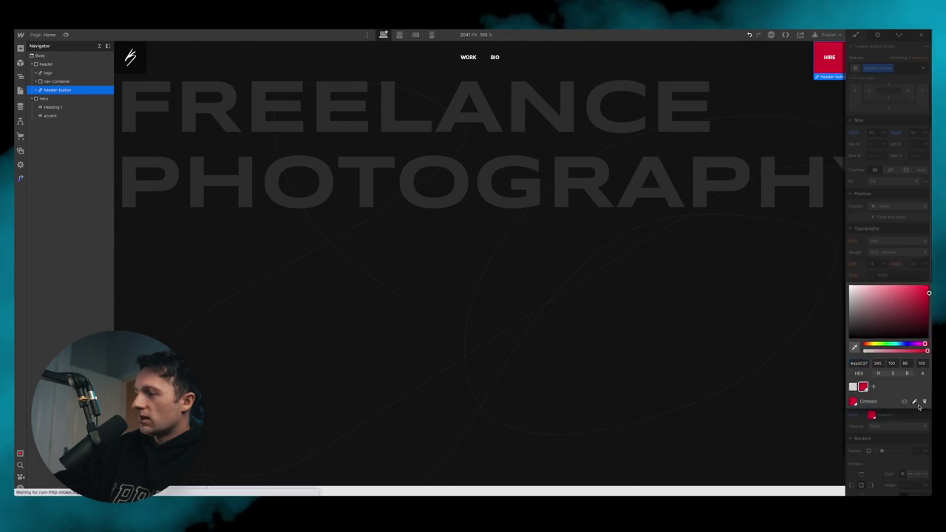
Step: Apply the saved red swatch as the text colour of the PHOTOGRAPHY heading
{"action": "left_click", "coordinate": [639, 172]}
{"action": "left_click", "coordinate": [638, 172]}
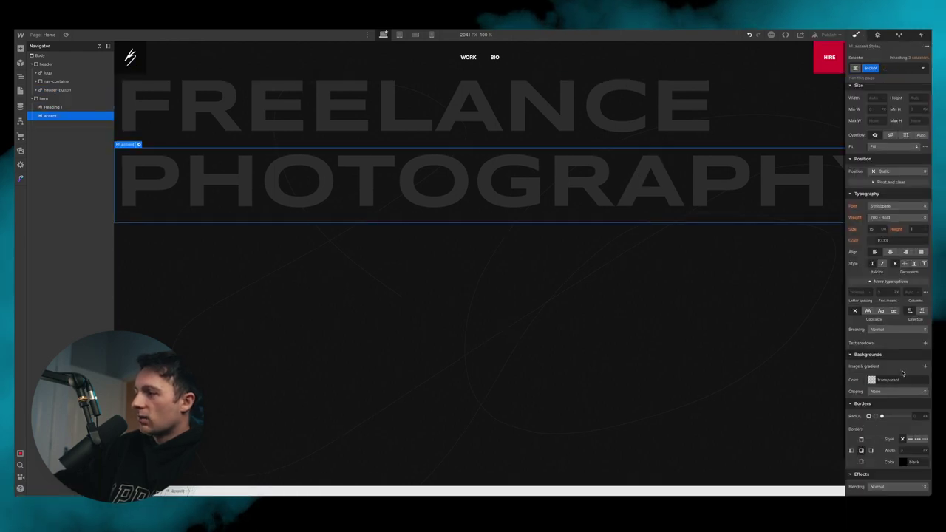
{"action": "left_click", "coordinate": [874, 240]}
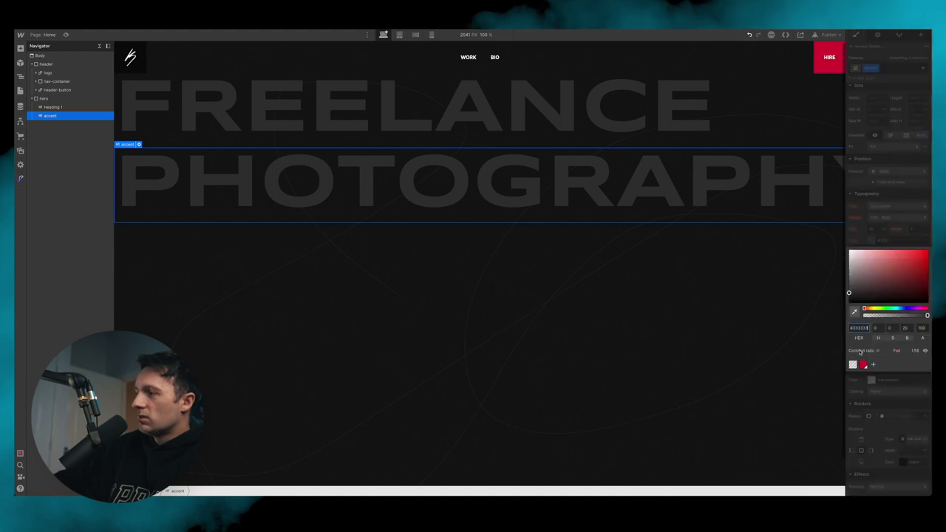
{"action": "left_click", "coordinate": [863, 365]}
Step: Set the hero section's top margin to -80 px so it sits behind the header
{"action": "left_click", "coordinate": [555, 289]}
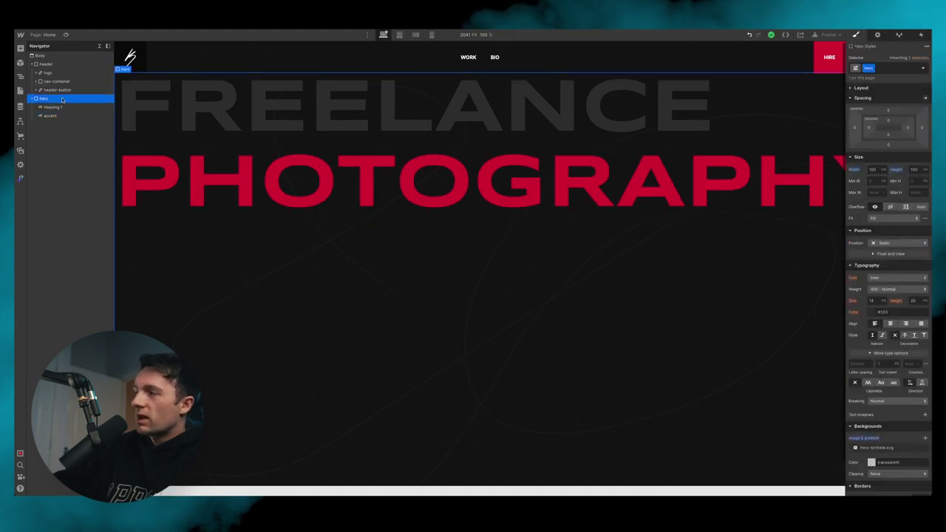
{"action": "left_click", "coordinate": [889, 112]}
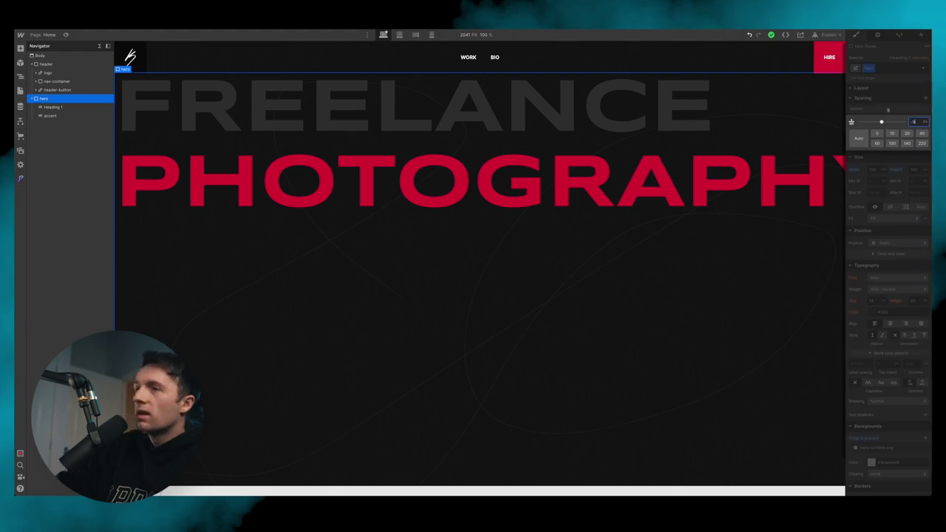
{"action": "key", "text": "Return"}
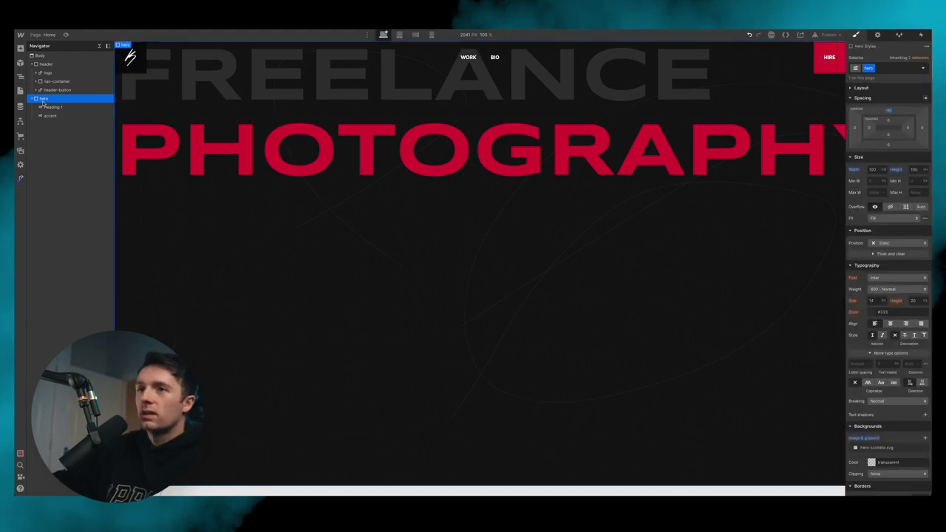
Step: Add a div block as the first element inside the hero section
{"action": "left_click", "coordinate": [71, 64]}
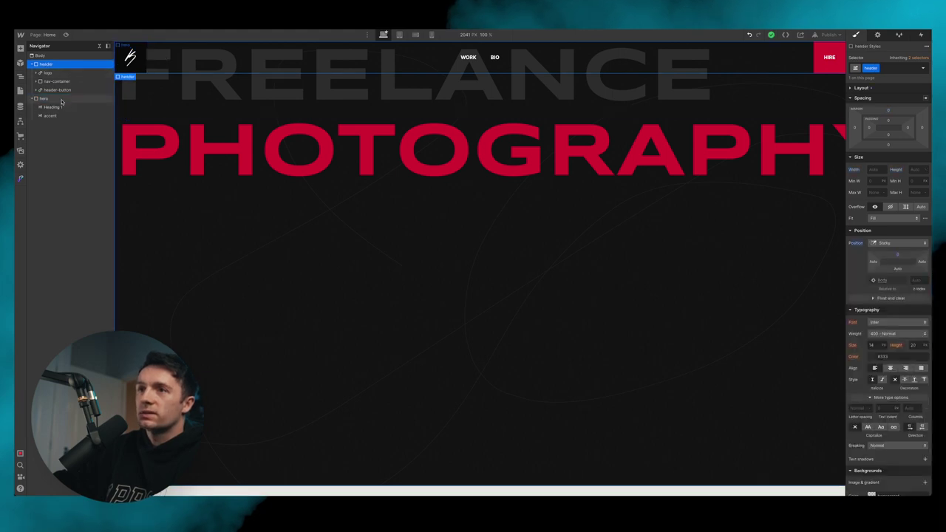
{"action": "key", "text": "a"}
{"action": "left_click_drag", "start_coordinate": [46, 169], "coordinate": [56, 108]}
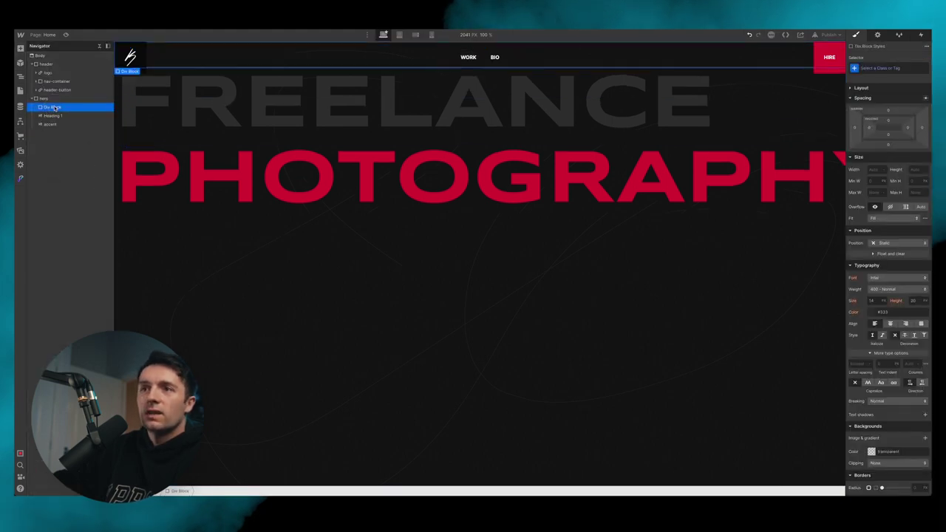
Step: Give the new div block the class hero-text and nest both headings inside it
{"action": "left_click", "coordinate": [896, 68]}
{"action": "type", "text": "hero"}
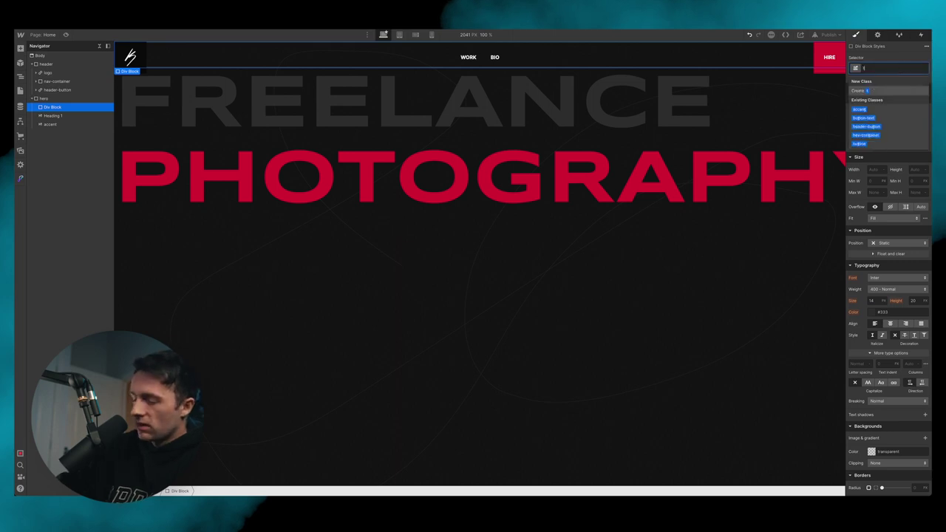
{"action": "type", "text": "-l"}
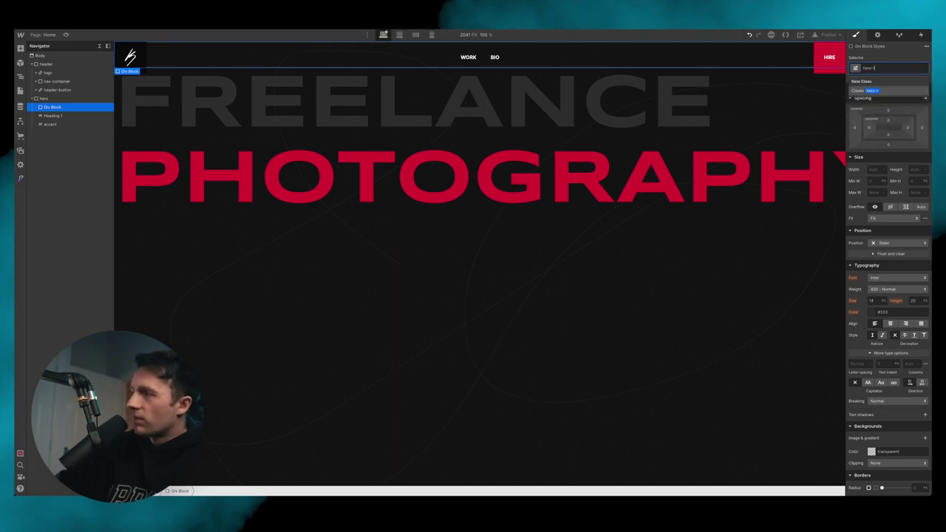
{"action": "type", "text": "ext"}
{"action": "key", "text": "Return"}
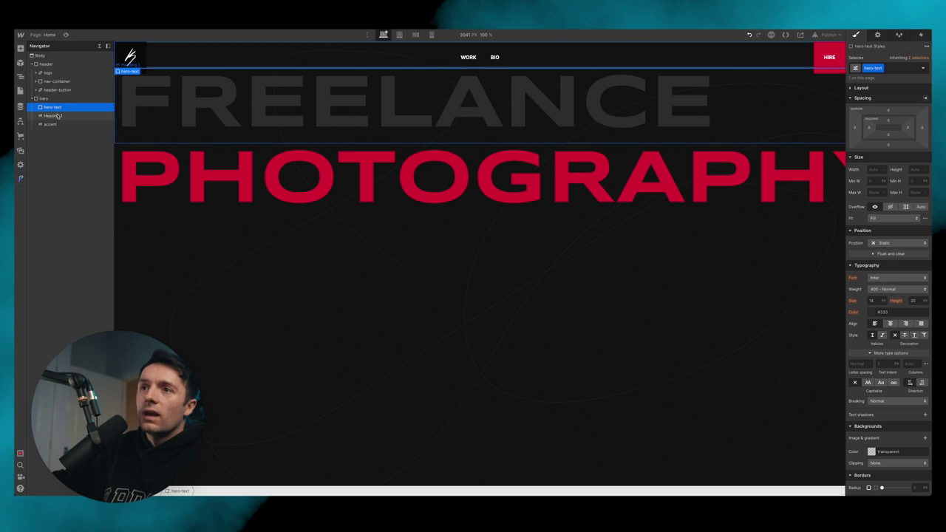
{"action": "left_click_drag", "start_coordinate": [52, 115], "coordinate": [51, 112]}
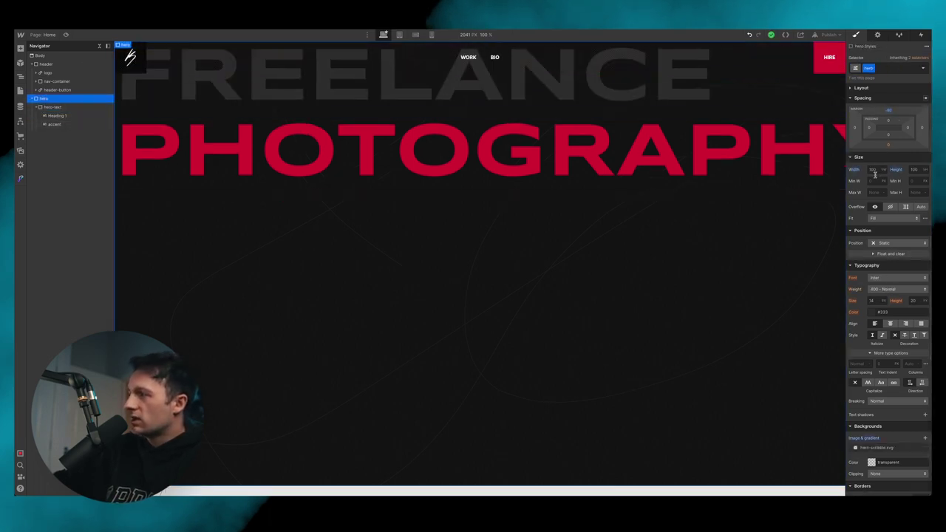
Step: Make the hero section a horizontal flex layout with centred alignment and justification, and hide its overflow
{"action": "left_click", "coordinate": [861, 89]}
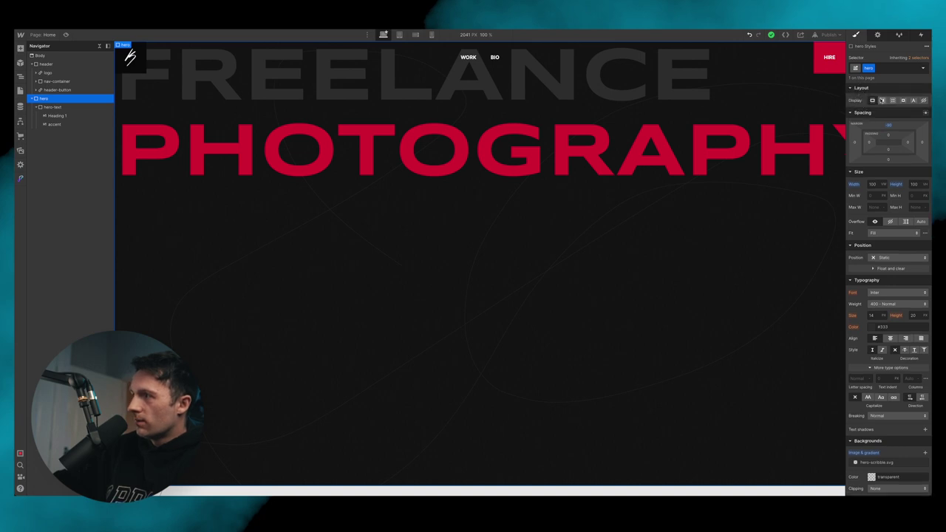
{"action": "left_click", "coordinate": [882, 100]}
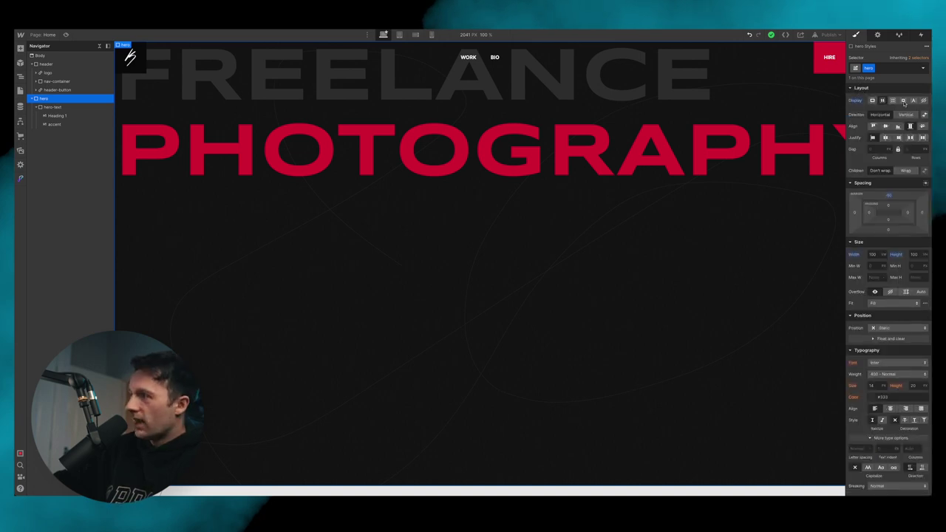
{"action": "left_click", "coordinate": [886, 126]}
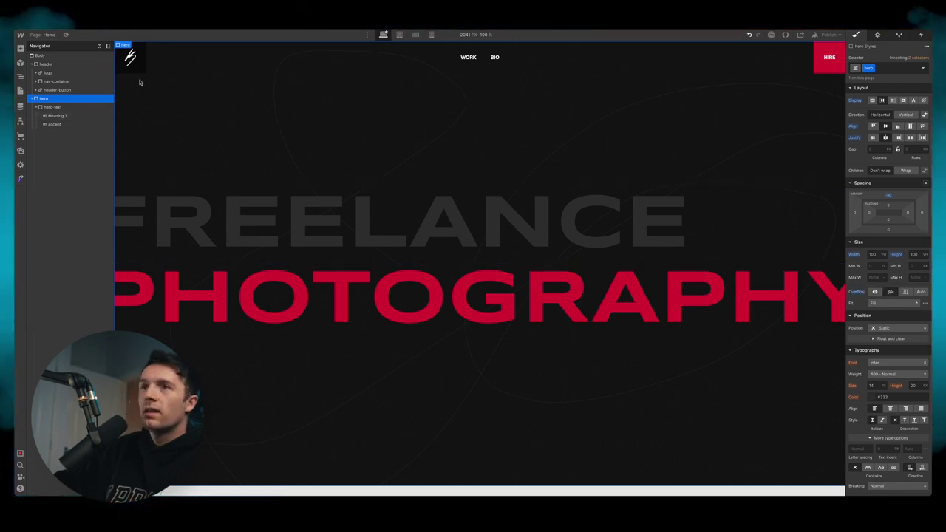
Step: Switch to the Figma design and hide the drop shadow on the hero's front BAHNHOF POTSDAM photo
{"action": "key", "text": "ctrl+shift+p"}
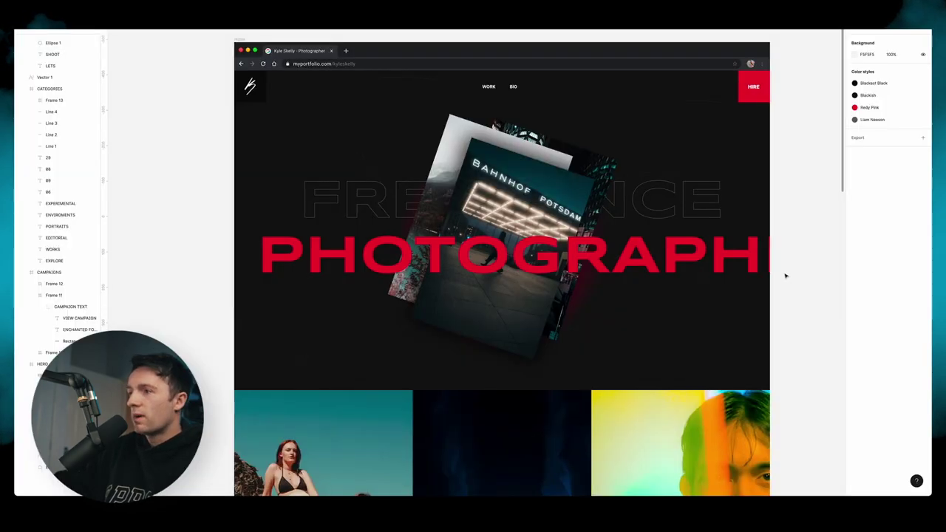
{"action": "scroll", "coordinate": [786, 275], "scroll_direction": "right", "scroll_amount": 2}
{"action": "left_click", "coordinate": [464, 181]}
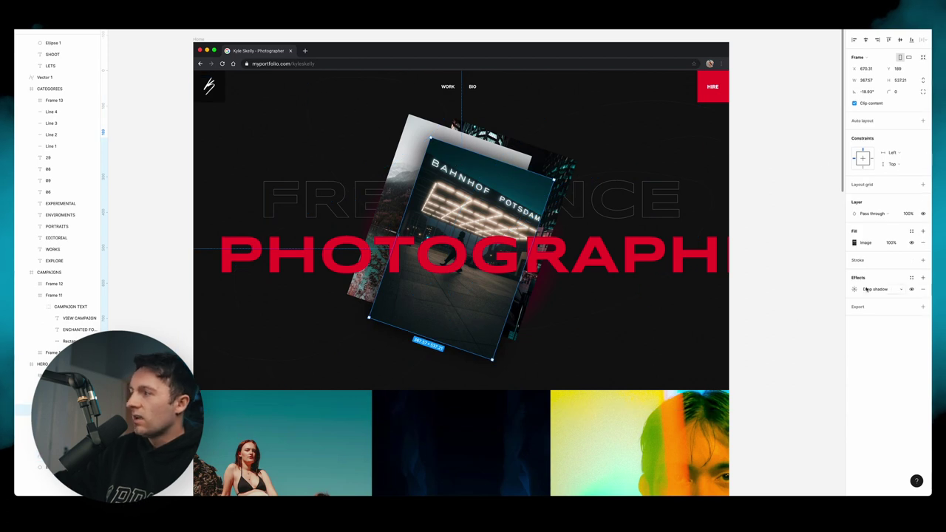
{"action": "left_click", "coordinate": [911, 289]}
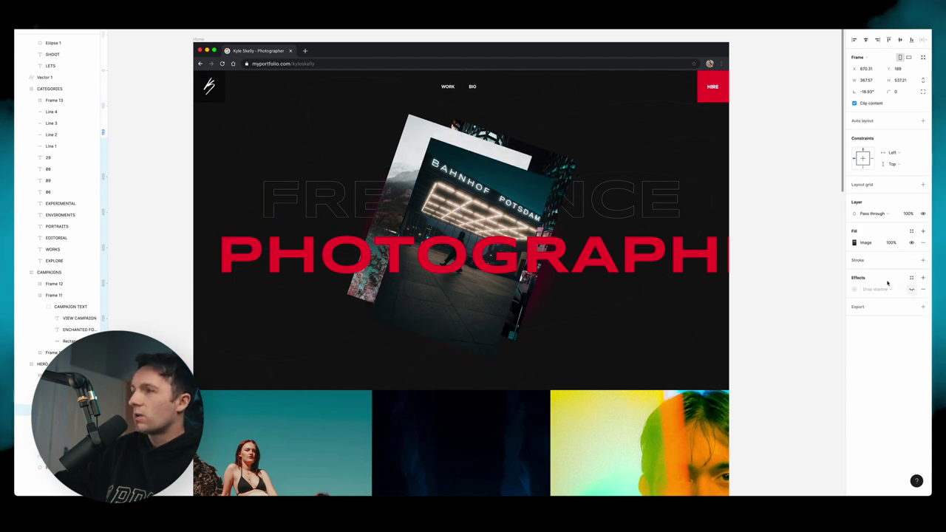
Step: Check the two photos behind the front one for effects such as drop shadows
{"action": "left_click", "coordinate": [809, 195]}
{"action": "left_click", "coordinate": [400, 137], "text": "super"}
{"action": "left_click", "coordinate": [414, 141], "text": "super"}
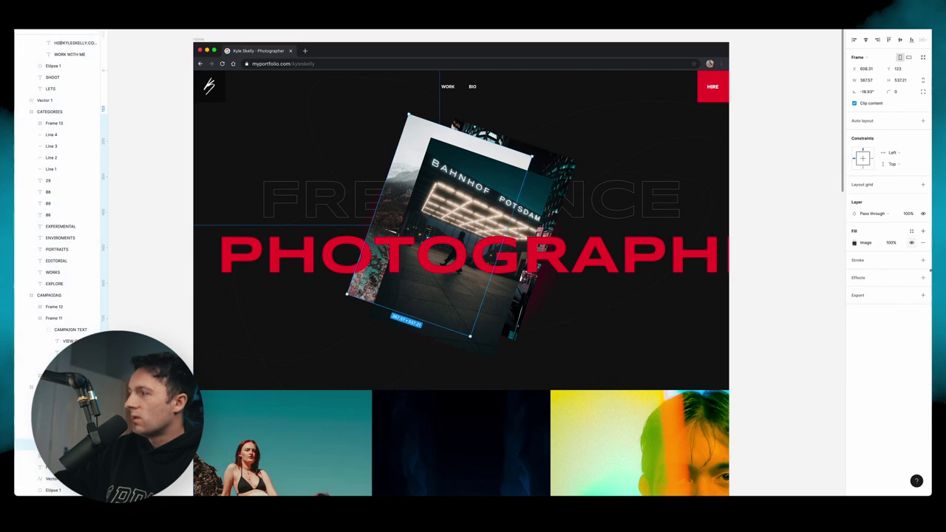
{"action": "left_click", "coordinate": [489, 136]}
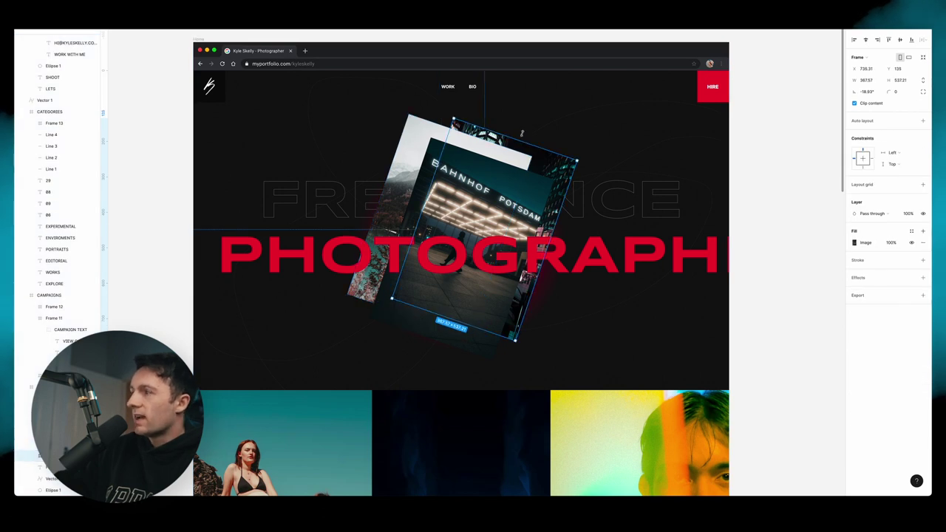
Step: Add a 1x JPG export setting to the hero's front BAHNHOF POTSDAM photo
{"action": "left_click", "coordinate": [779, 223]}
{"action": "left_click", "coordinate": [459, 311], "text": "super"}
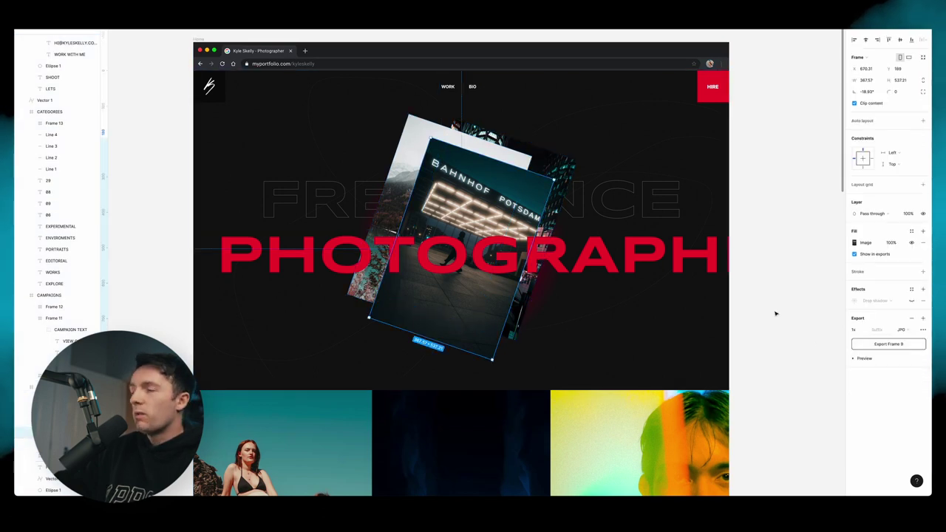
{"action": "left_click", "coordinate": [786, 215]}
Step: Straighten the three overlapping hero photos by setting their rotation to 0°
{"action": "left_click", "coordinate": [459, 311]}
{"action": "left_click", "coordinate": [436, 133], "text": "shift"}
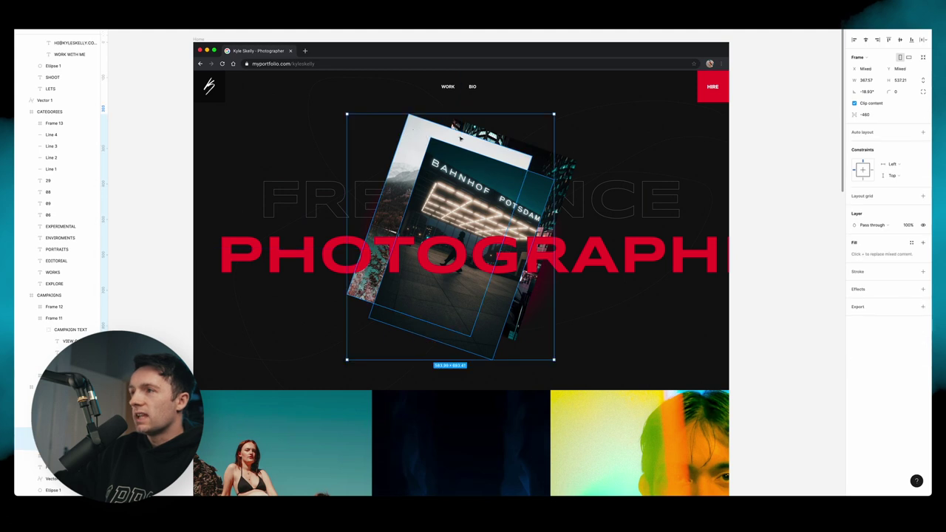
{"action": "left_click", "coordinate": [538, 155], "text": "shift"}
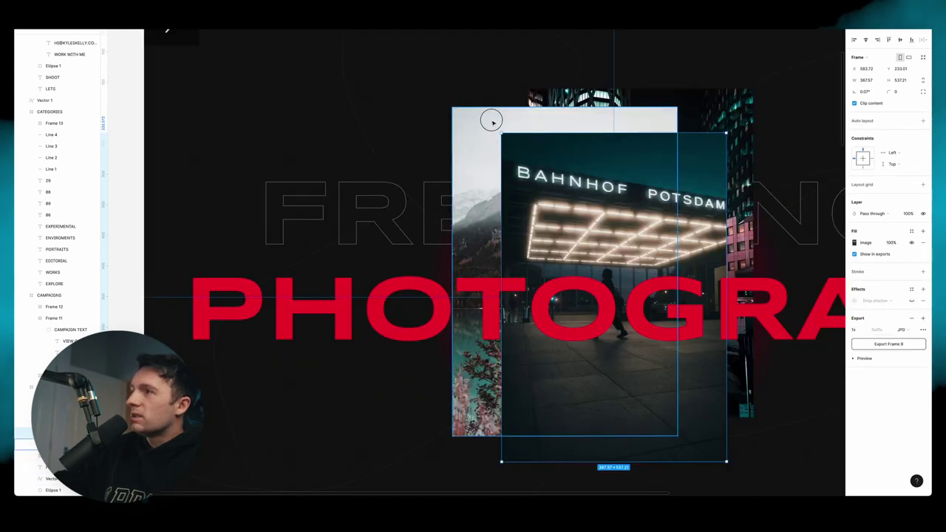
{"action": "left_click", "coordinate": [491, 120], "text": "shift"}
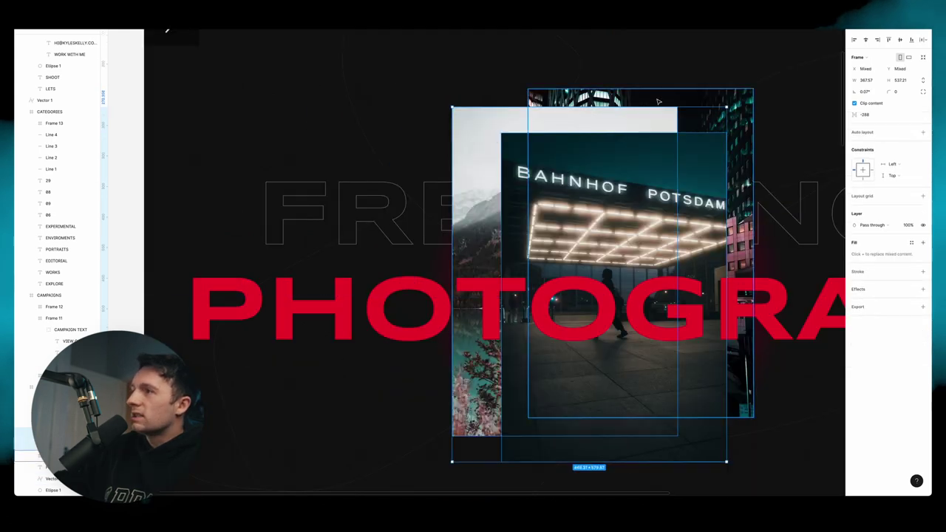
{"action": "left_click", "coordinate": [660, 101], "text": "shift"}
{"action": "left_click", "coordinate": [868, 91]}
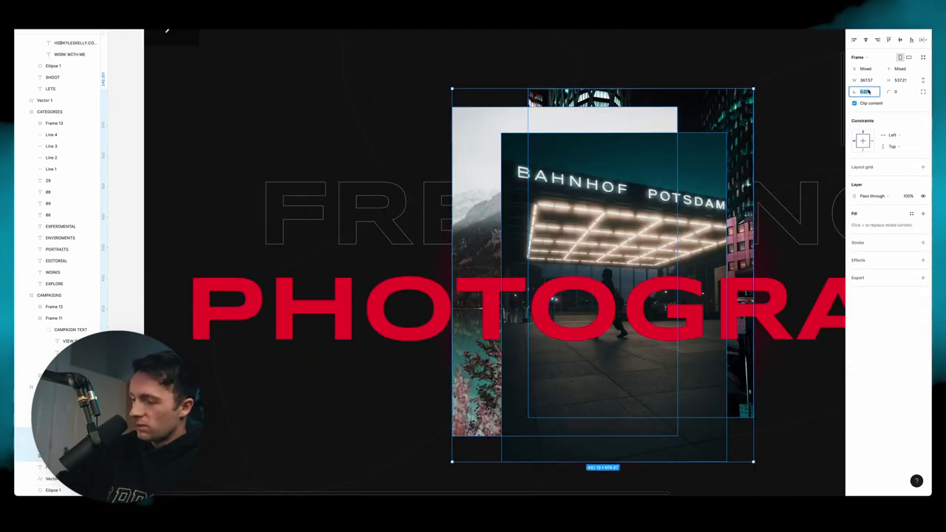
{"action": "key", "text": "Return"}
{"action": "scroll", "coordinate": [703, 123], "scroll_direction": "down", "scroll_amount": 10}
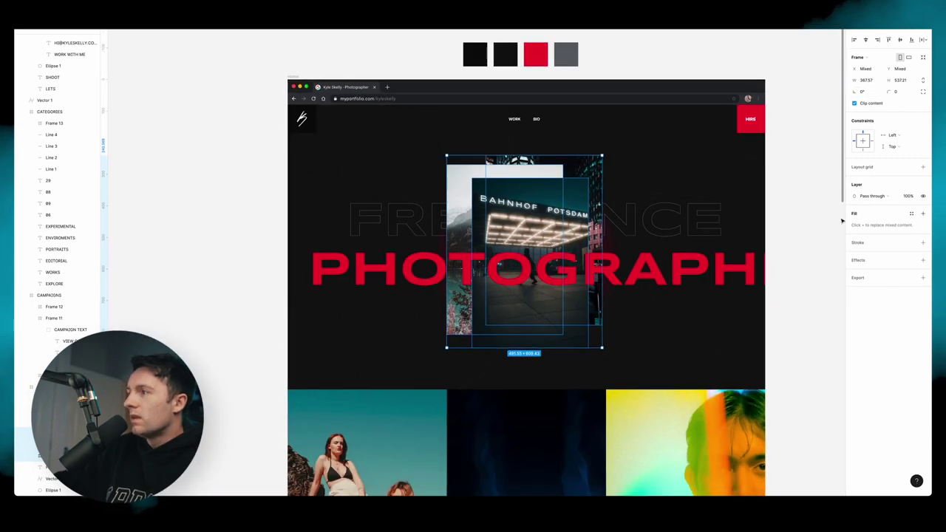
Step: Export the hero's front BAHNHOF POTSDAM photo as a 1x JPG
{"action": "left_click", "coordinate": [778, 226]}
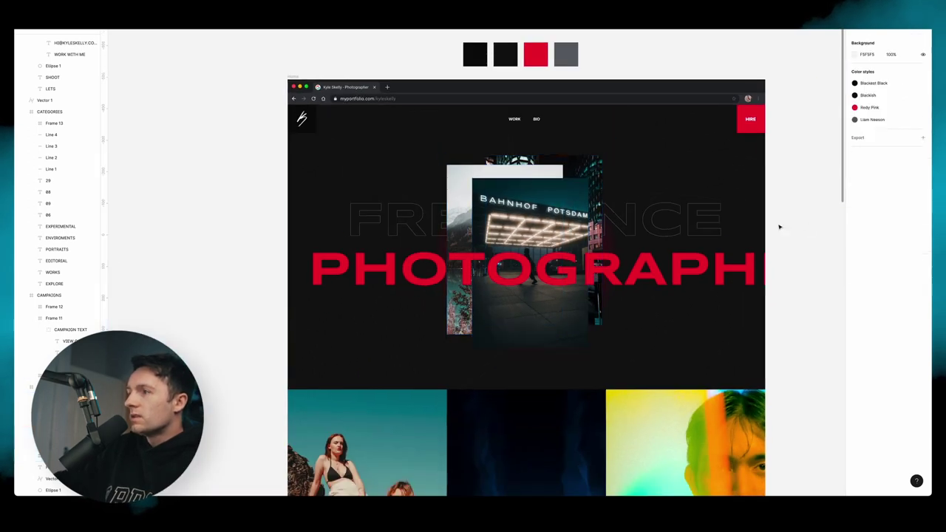
{"action": "left_click", "coordinate": [558, 213]}
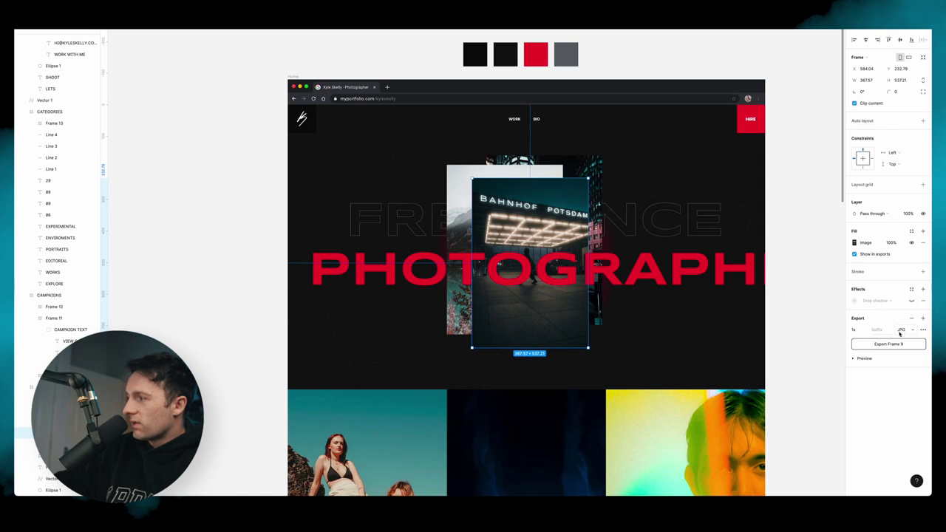
{"action": "left_click", "coordinate": [876, 342]}
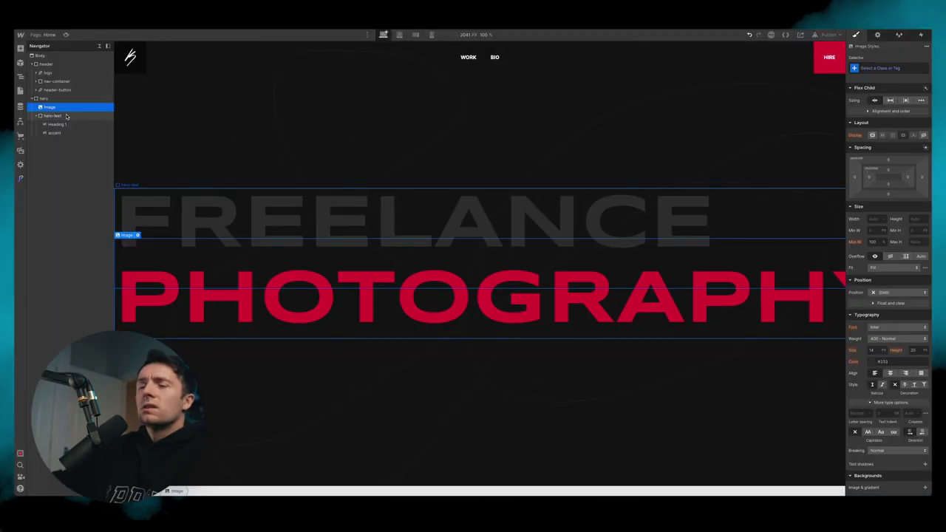
Step: Switch to Webflow, set the hero image to the BAHNHOF POTSDAM photo and duplicate the hero-img element twice
{"action": "left_click", "coordinate": [138, 235]}
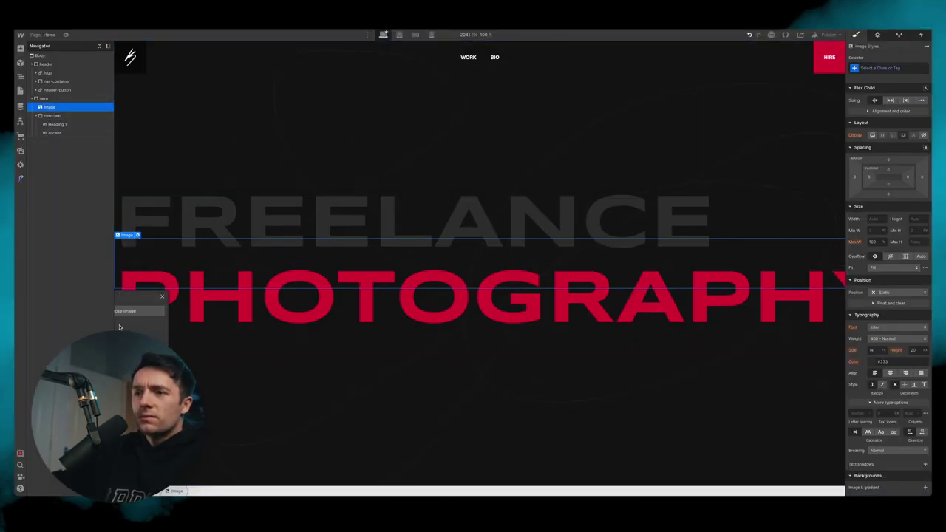
{"action": "left_click", "coordinate": [133, 311]}
{"action": "left_click", "coordinate": [76, 108]}
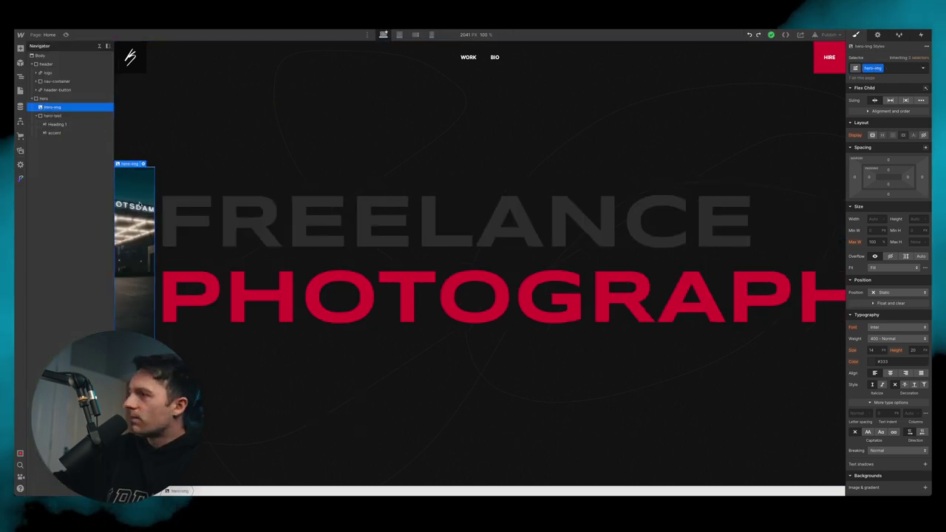
{"action": "key", "text": "super+d"}
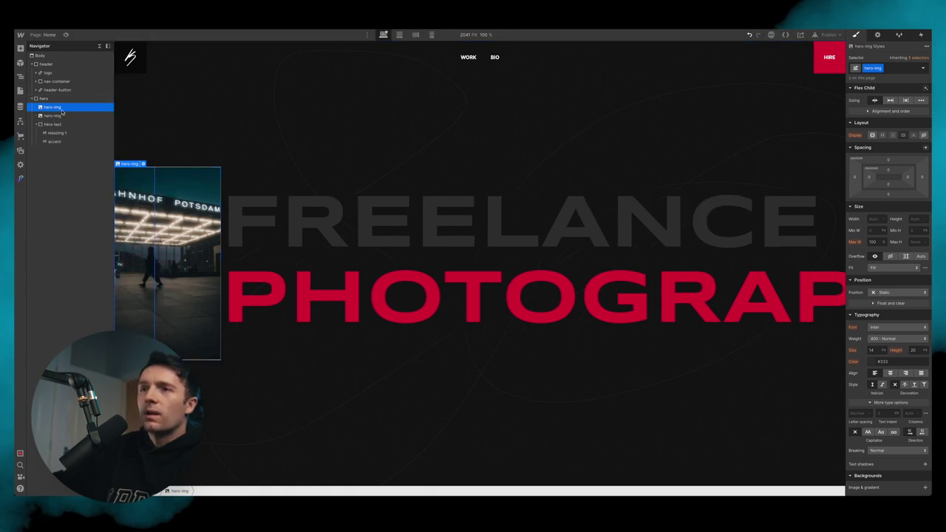
{"action": "key", "text": "super+d"}
{"action": "left_click", "coordinate": [62, 116]}
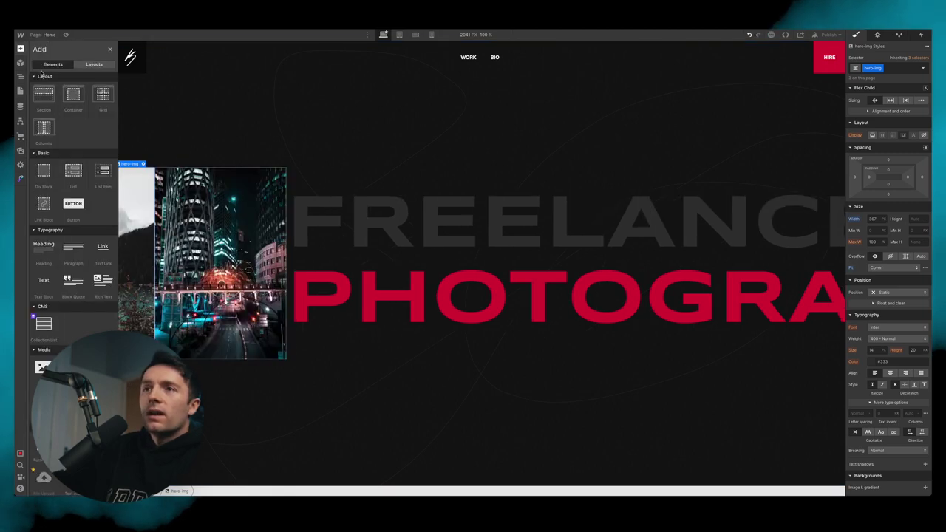
Step: Add a div block with the class hero-img-container to the hero section and nest the three hero-img images inside it
{"action": "left_click_drag", "start_coordinate": [44, 172], "coordinate": [65, 104]}
{"action": "left_click", "coordinate": [898, 69]}
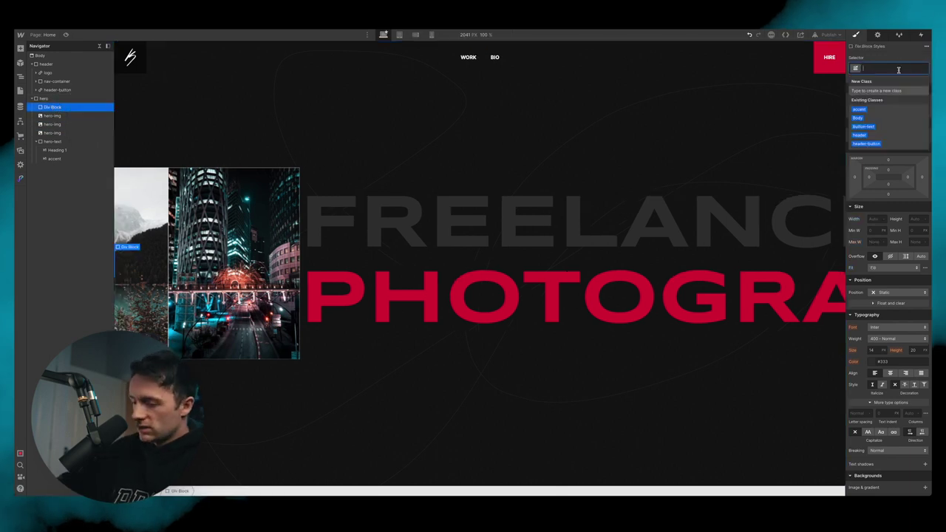
{"action": "type", "text": "hero-img-container"}
{"action": "key", "text": "Return"}
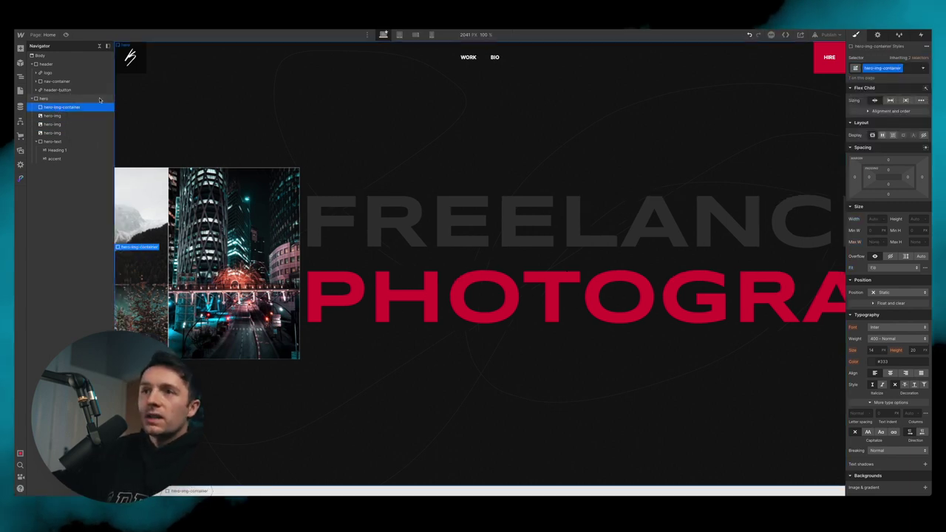
{"action": "left_click", "coordinate": [52, 132]}
{"action": "left_click_drag", "start_coordinate": [54, 117], "coordinate": [73, 114]}
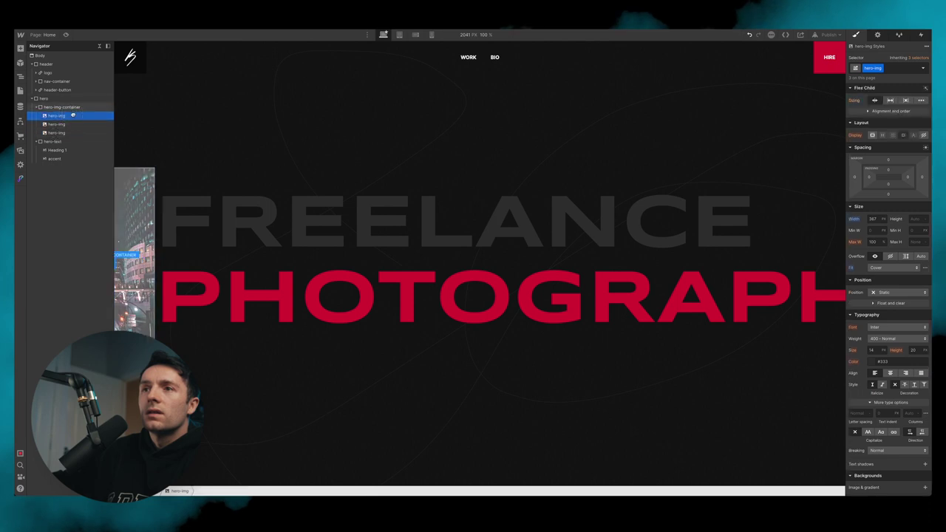
Step: Preview the stacked hero photos and set the hero-img-container's position to Absolute
{"action": "left_click", "coordinate": [72, 107]}
{"action": "left_click", "coordinate": [65, 35]}
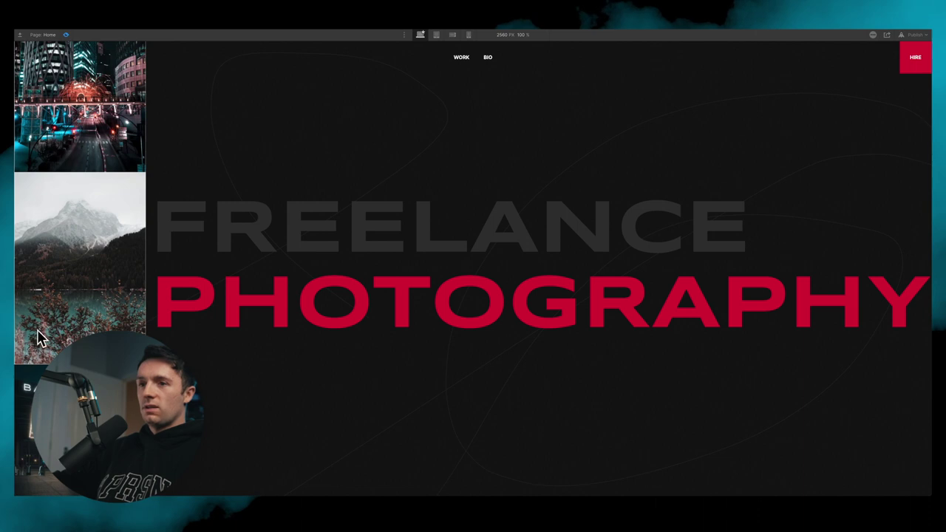
{"action": "left_click", "coordinate": [66, 35]}
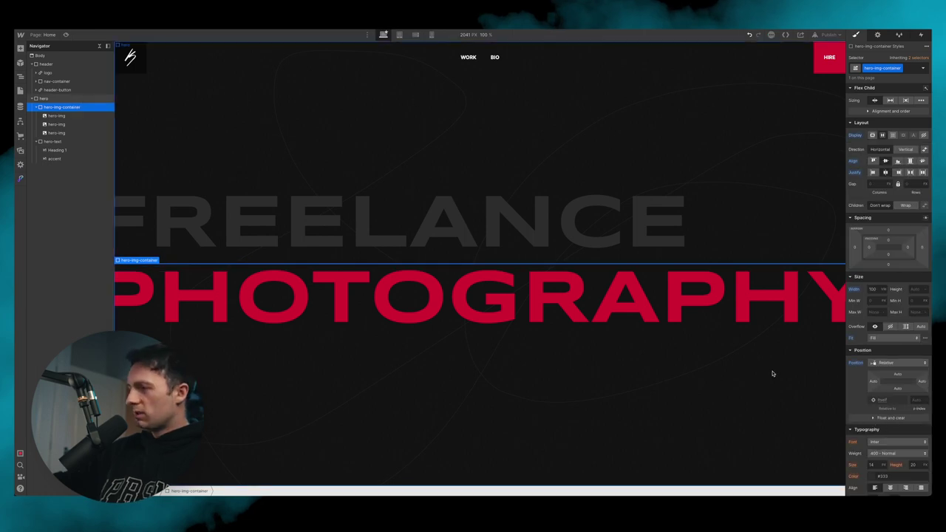
{"action": "left_click", "coordinate": [898, 363]}
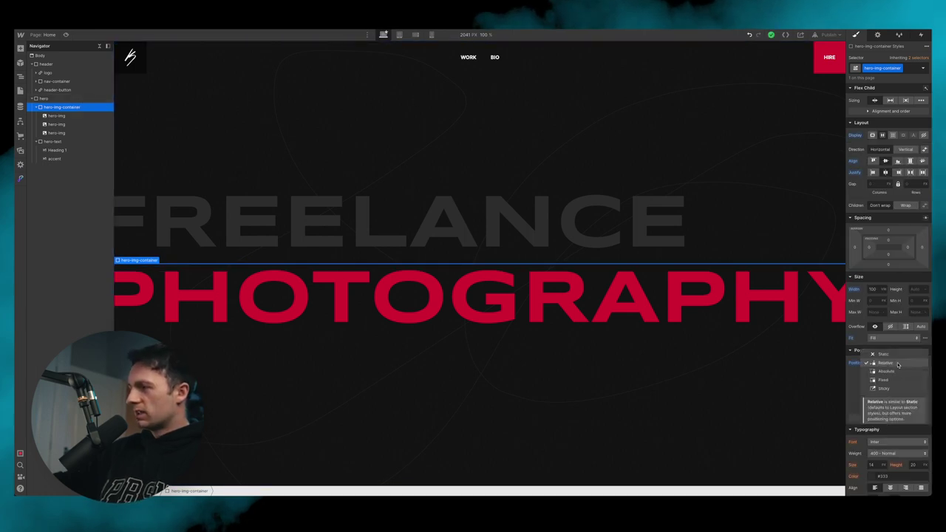
{"action": "left_click", "coordinate": [900, 371]}
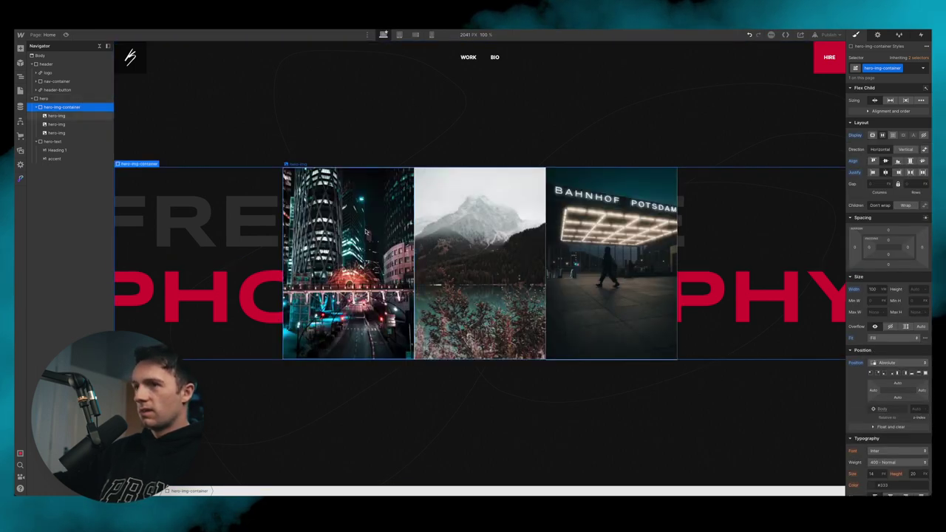
Step: Overlap the three hero-img photos by giving them equal negative left and right margins of about -140 px
{"action": "left_click", "coordinate": [56, 116]}
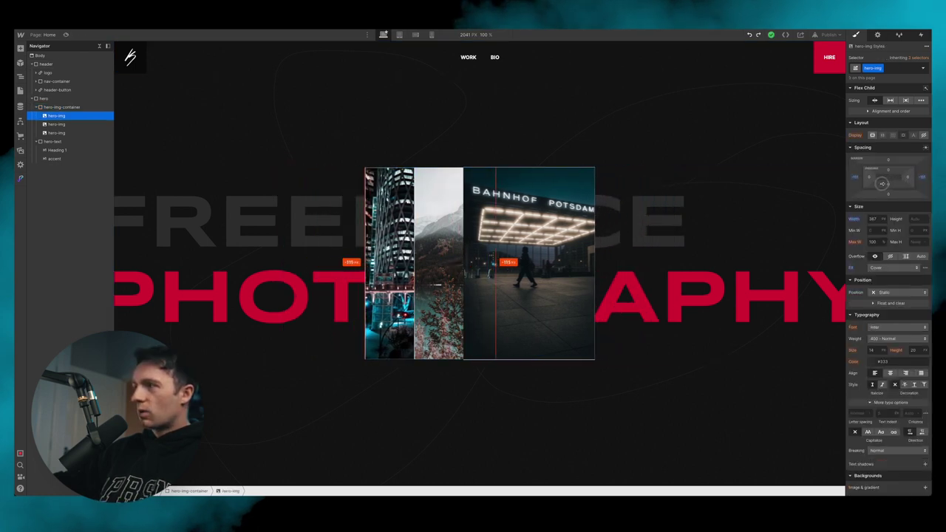
{"action": "left_click_drag", "start_coordinate": [882, 183], "coordinate": [871, 180]}
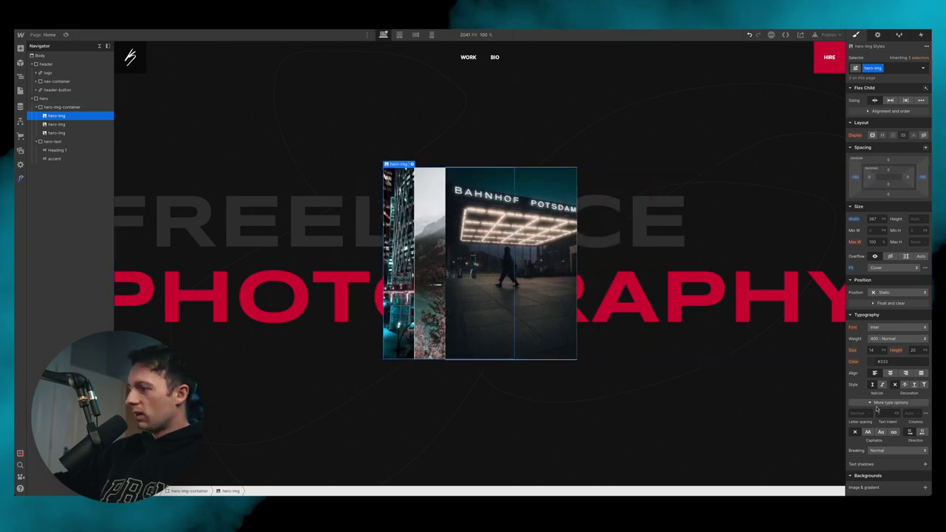
Step: Rotate the hero-img photos 20° around the Z axis with a 2D/3D transform and preview the page
{"action": "scroll", "coordinate": [879, 414], "scroll_direction": "down", "scroll_amount": 4}
{"action": "scroll", "coordinate": [879, 462], "scroll_direction": "down", "scroll_amount": 2}
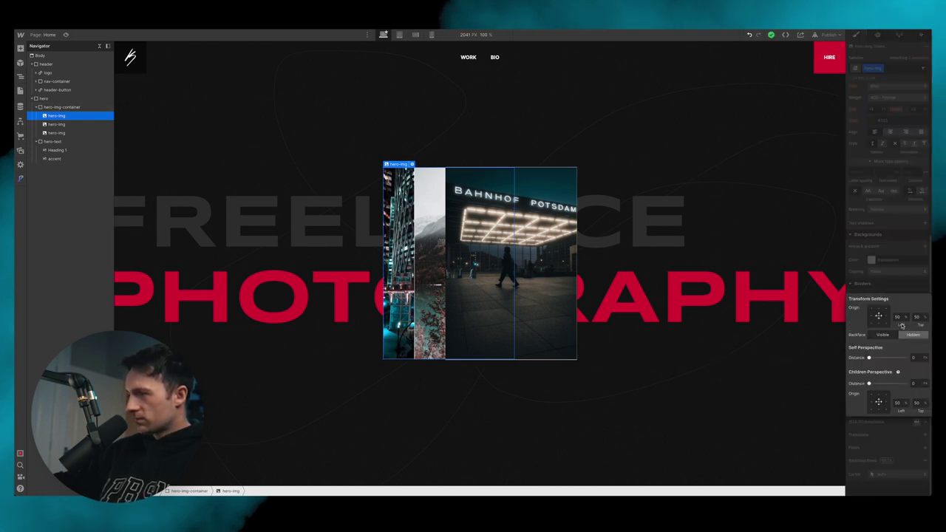
{"action": "left_click", "coordinate": [924, 423]}
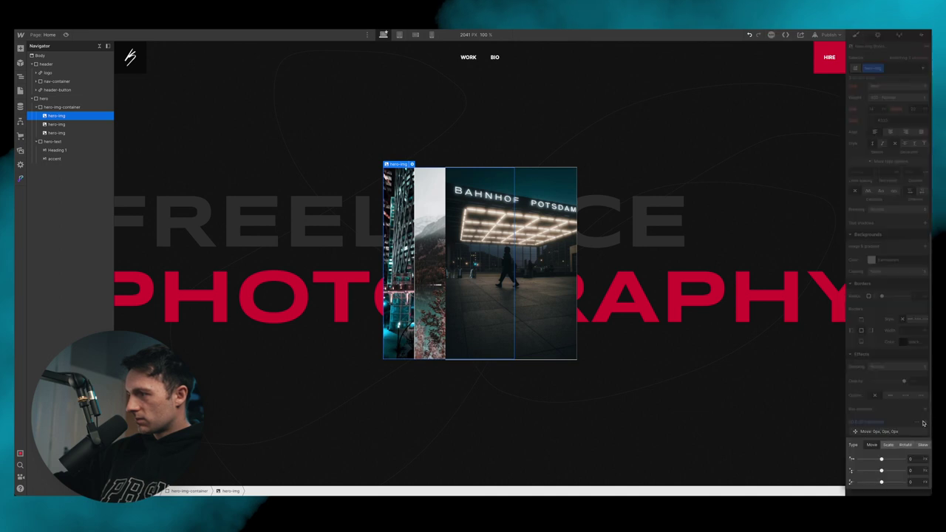
{"action": "left_click", "coordinate": [906, 445]}
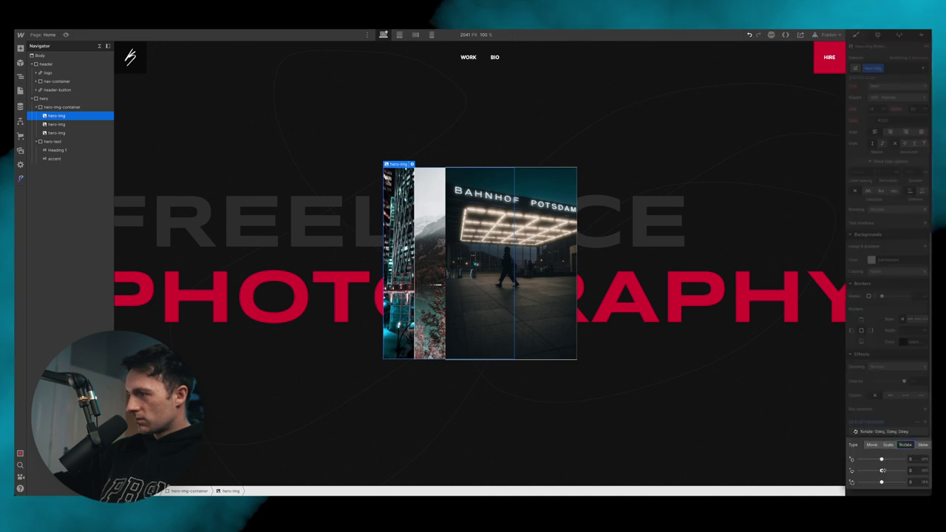
{"action": "left_click_drag", "start_coordinate": [881, 482], "coordinate": [885, 482]}
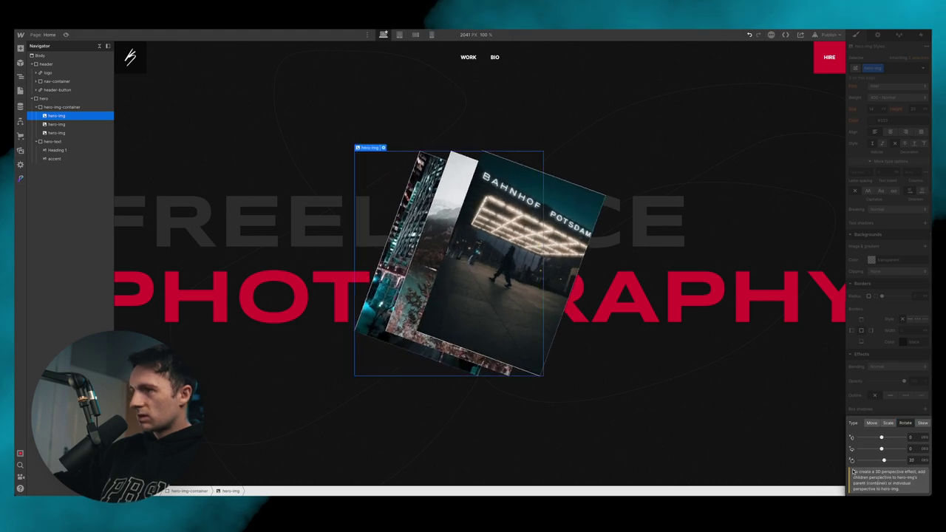
{"action": "left_click", "coordinate": [66, 34]}
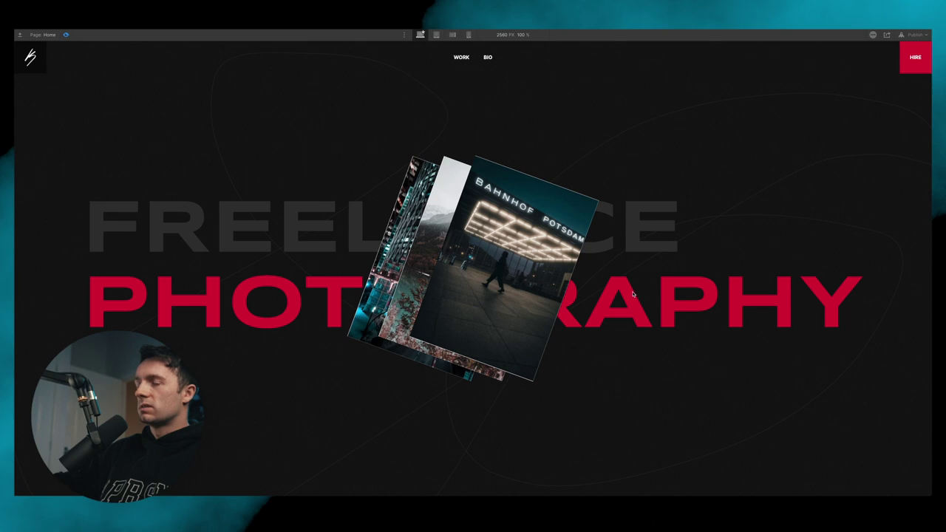
{"action": "left_click", "coordinate": [65, 34]}
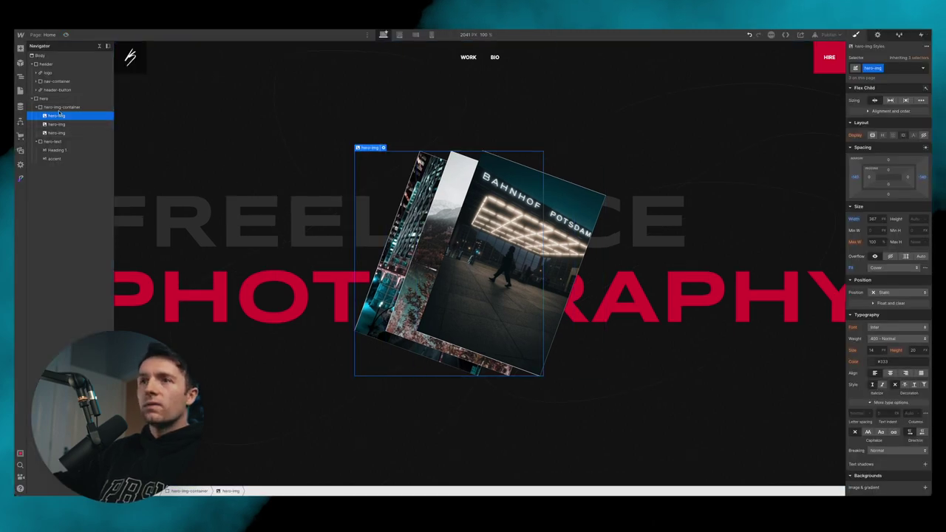
Step: Collapse the hero-img-container in the element tree and set its z-index to 2
{"action": "left_click", "coordinate": [61, 108]}
{"action": "left_click", "coordinate": [35, 108]}
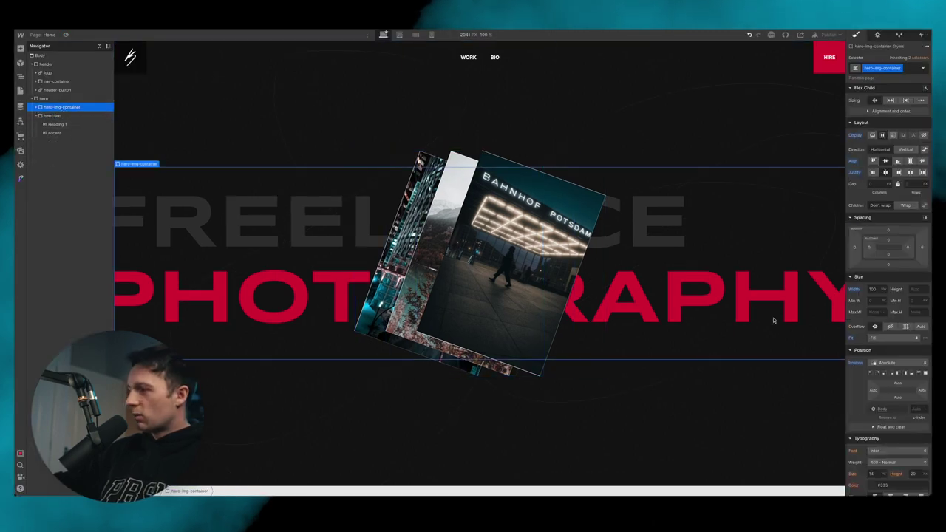
{"action": "left_click", "coordinate": [917, 408]}
{"action": "type", "text": "1"}
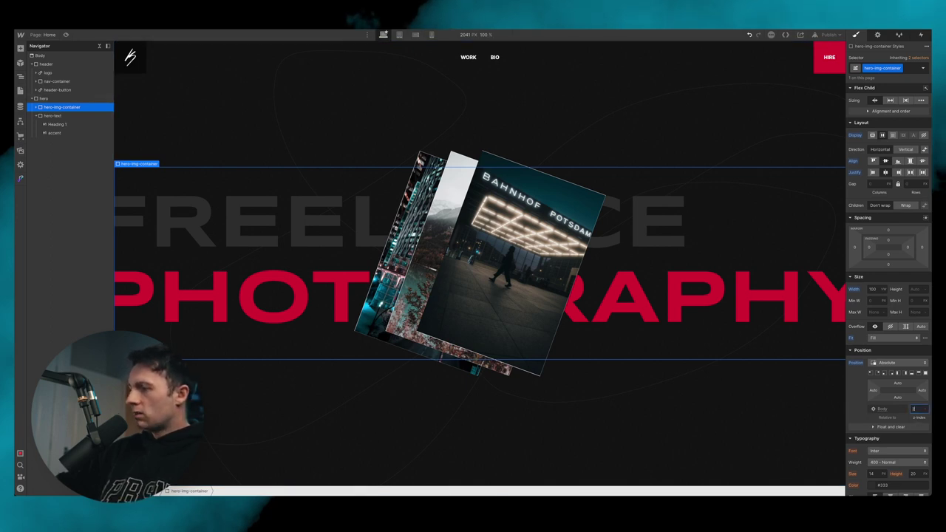
{"action": "left_click", "coordinate": [331, 299]}
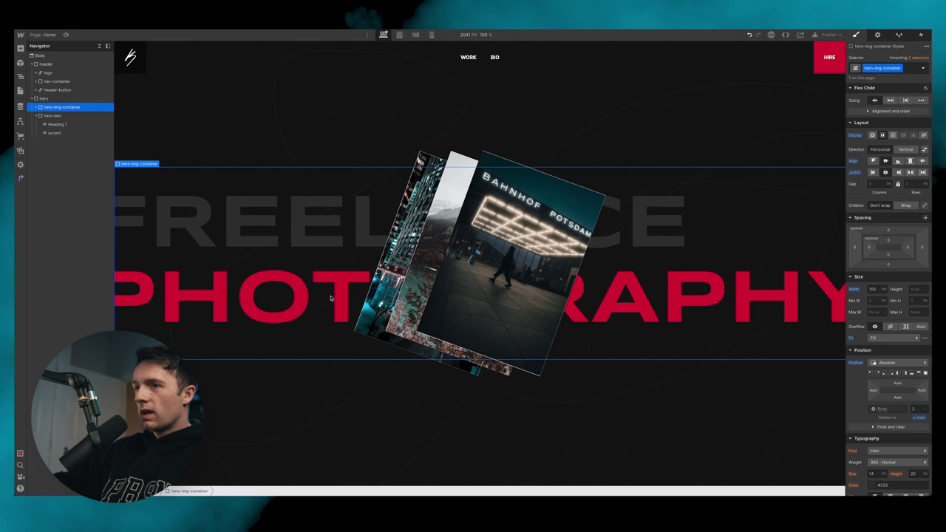
Step: Set the accent heading PHOTOGRAPHY to Relative position with a z-index of 5 to place it over the photos
{"action": "left_click", "coordinate": [55, 132]}
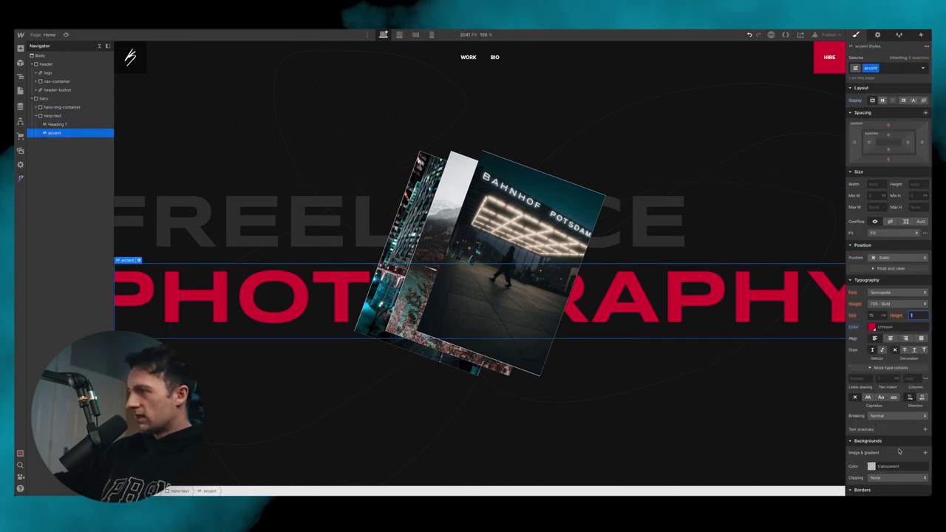
{"action": "left_click", "coordinate": [898, 258]}
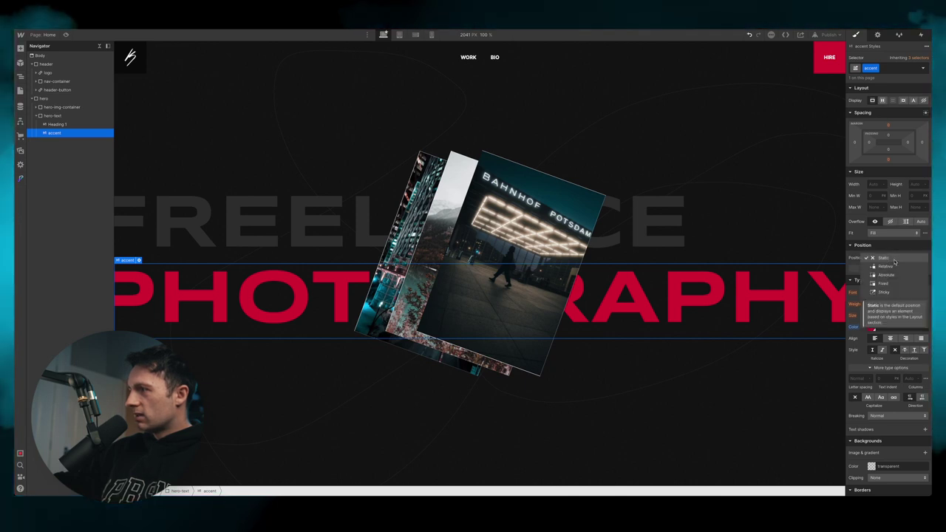
{"action": "left_click", "coordinate": [898, 267]}
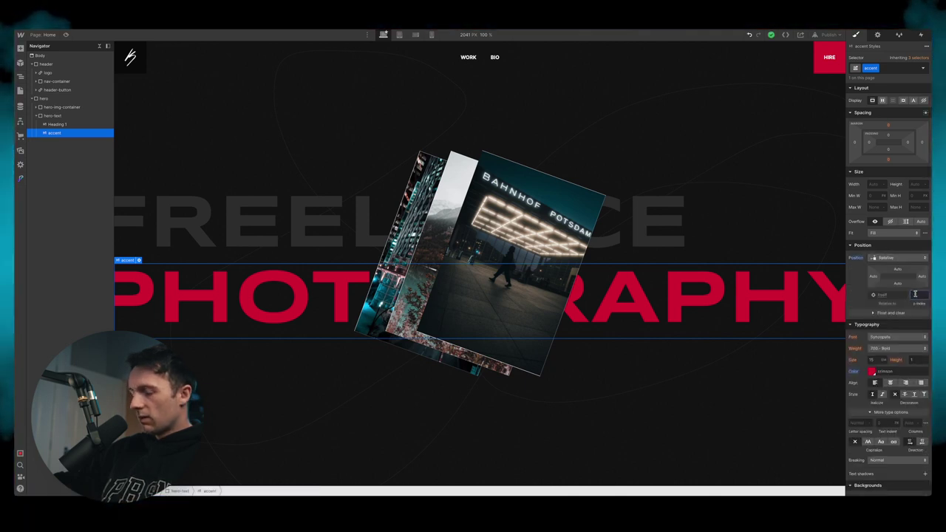
{"action": "type", "text": "5"}
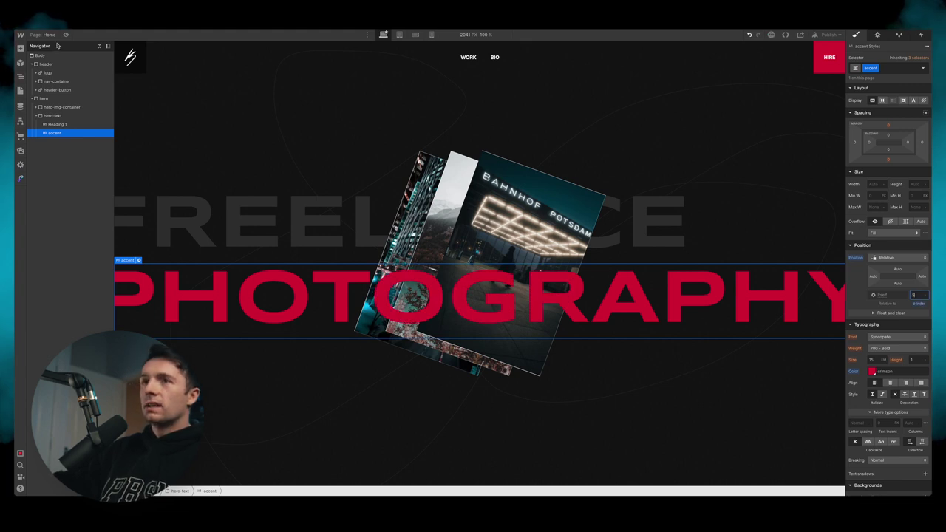
Step: Add a div block as the first child of the hero section and give it the class gradient
{"action": "left_click", "coordinate": [66, 35]}
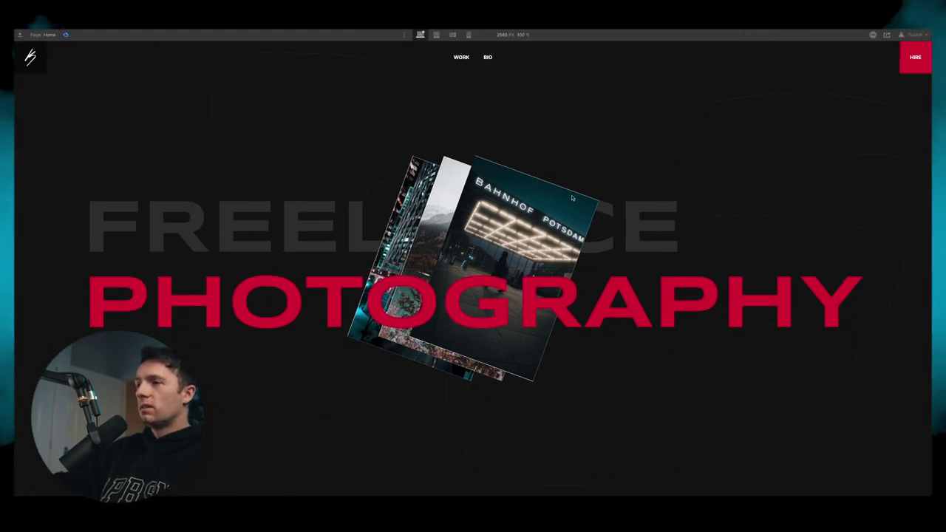
{"action": "left_click", "coordinate": [66, 35]}
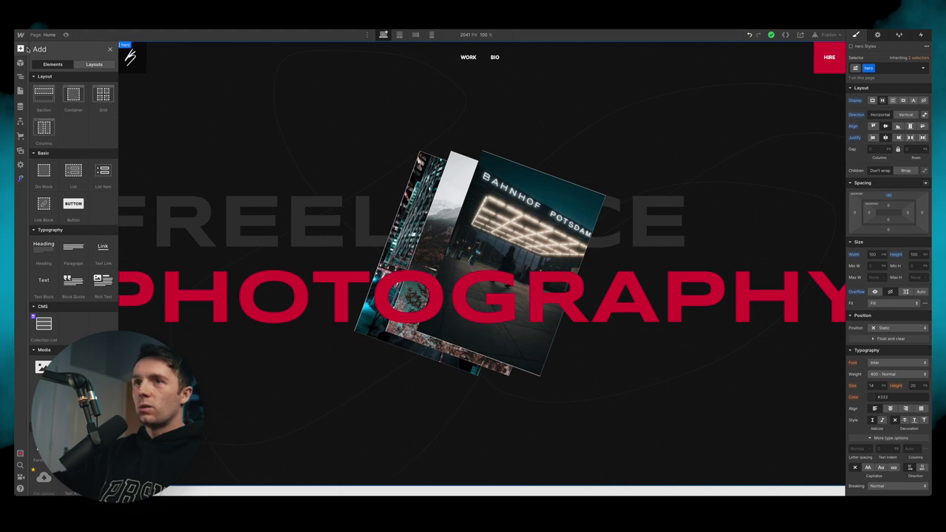
{"action": "left_click_drag", "start_coordinate": [43, 170], "coordinate": [64, 111]}
{"action": "left_click", "coordinate": [879, 67]}
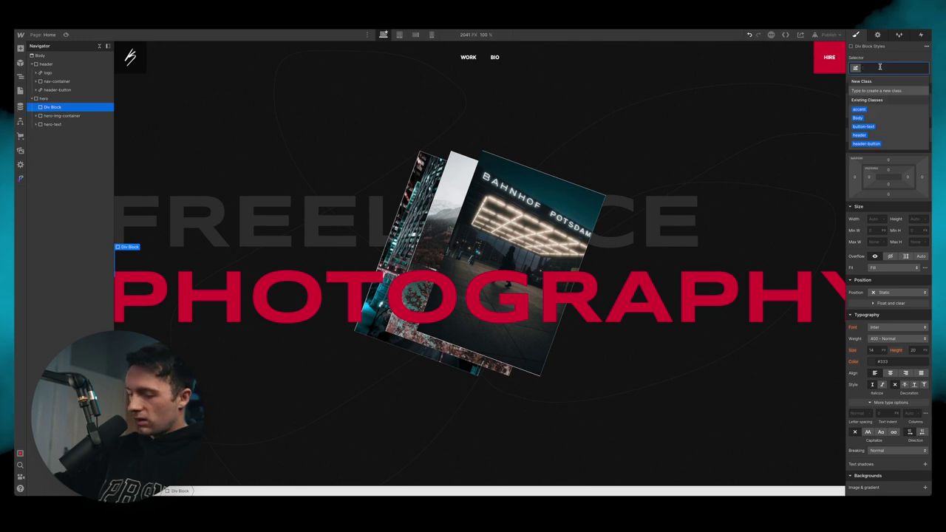
{"action": "type", "text": "gradient"}
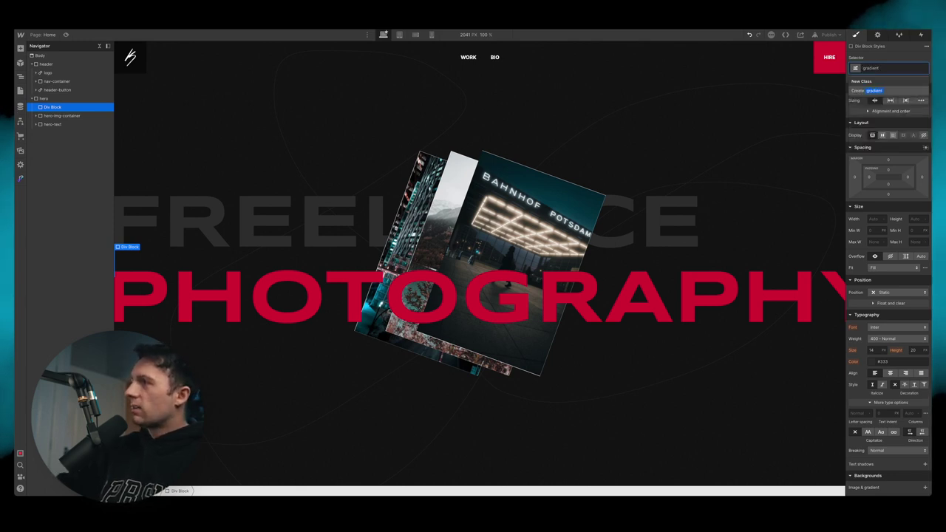
{"action": "key", "text": "Return"}
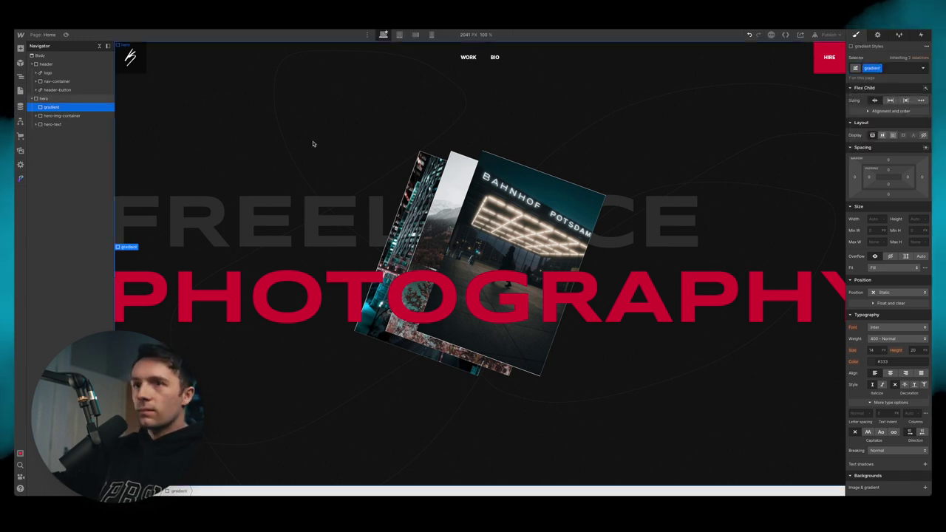
Step: Position the gradient block absolutely and stretch it to cover the whole hero area
{"action": "left_click", "coordinate": [898, 292]}
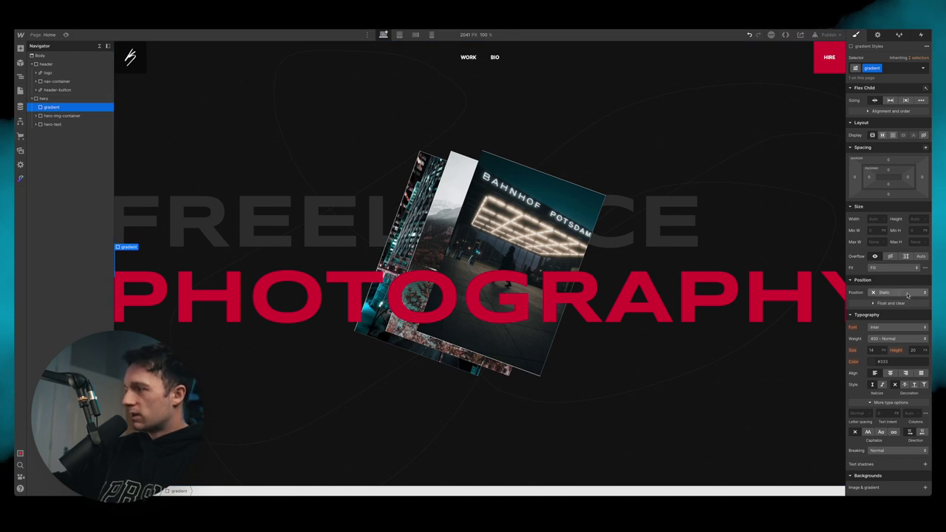
{"action": "left_click", "coordinate": [902, 311]}
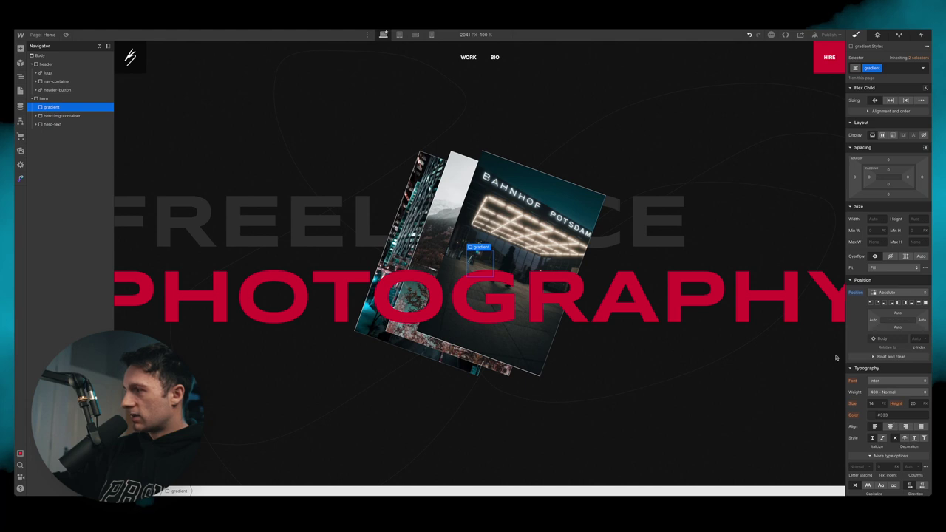
{"action": "left_click", "coordinate": [926, 303]}
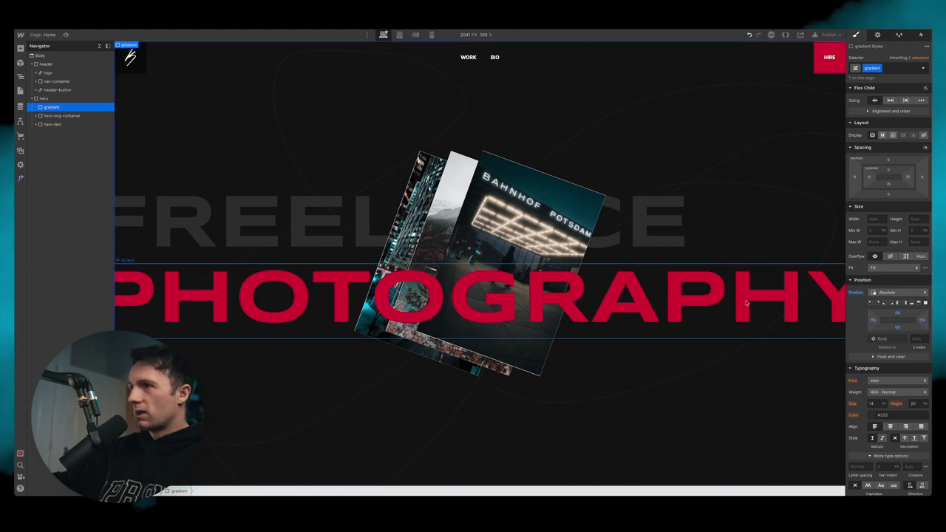
Step: Add a radial gradient background to the gradient block
{"action": "scroll", "coordinate": [878, 397], "scroll_direction": "down", "scroll_amount": 4}
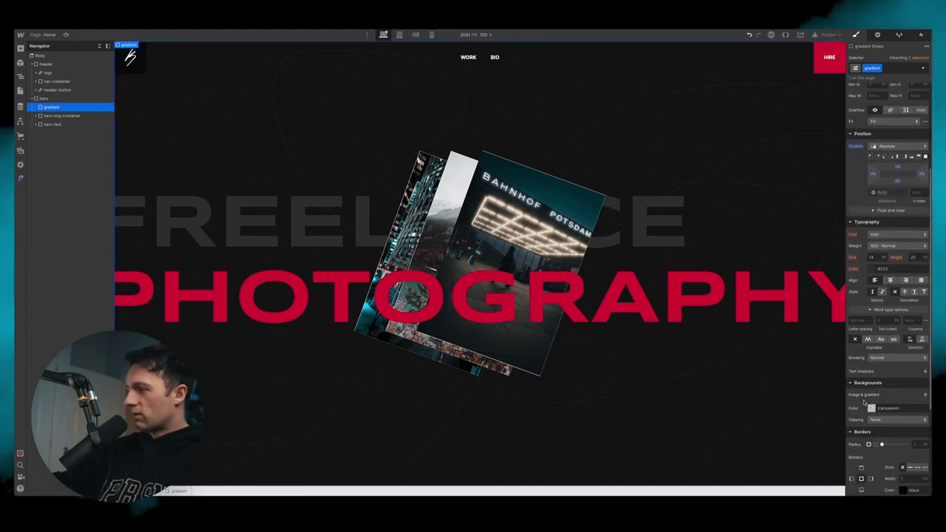
{"action": "left_click", "coordinate": [925, 393]}
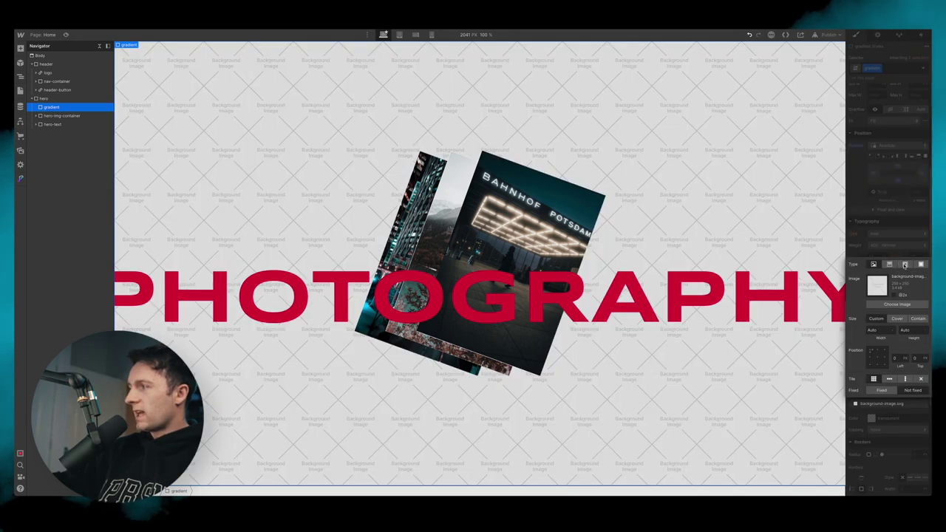
{"action": "left_click", "coordinate": [905, 264]}
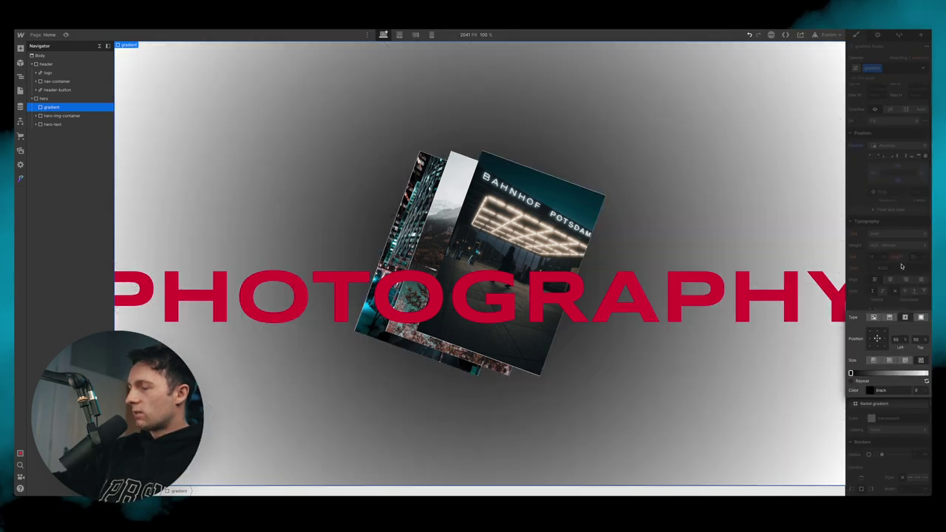
Step: Make the radial gradient's outer stop fully transparent and set its inner stop to the saved crimson swatch
{"action": "left_click", "coordinate": [927, 377]}
{"action": "left_click", "coordinate": [873, 393]}
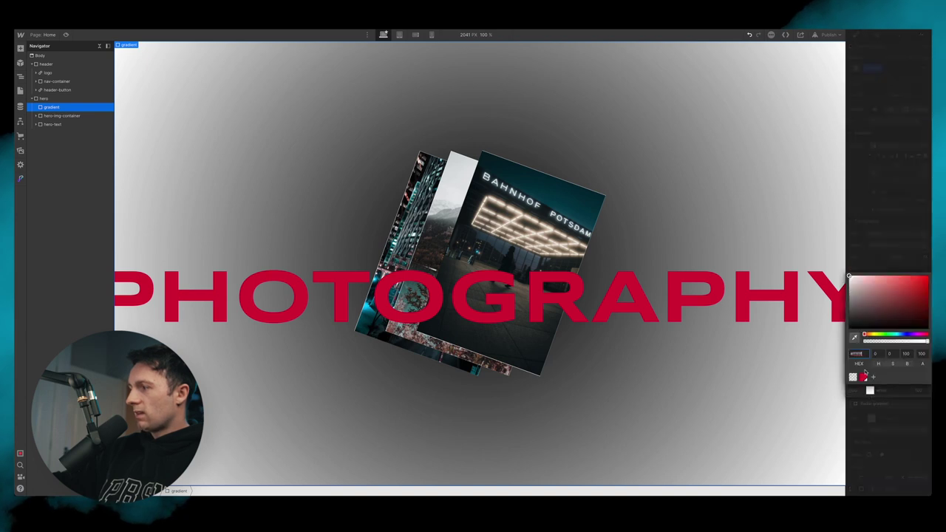
{"action": "left_click_drag", "start_coordinate": [884, 341], "coordinate": [856, 340]}
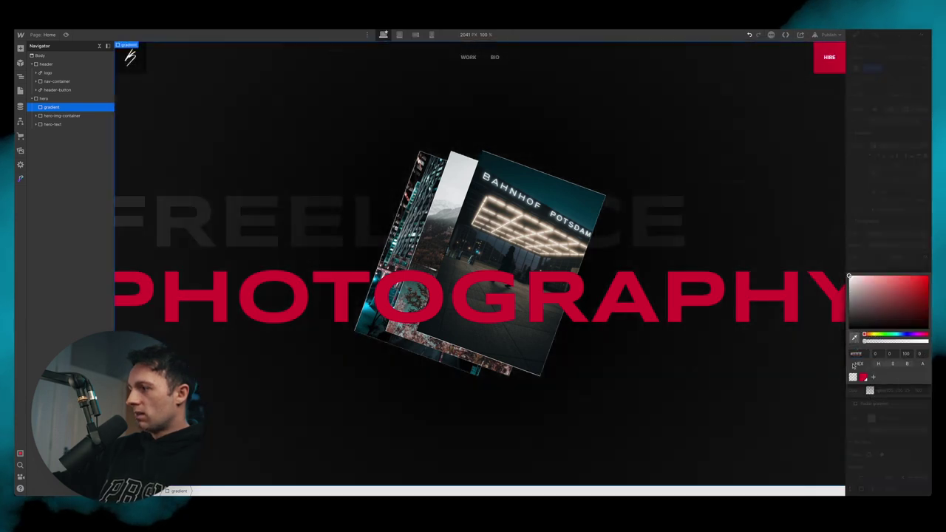
{"action": "left_click", "coordinate": [859, 391]}
{"action": "left_click", "coordinate": [852, 375]}
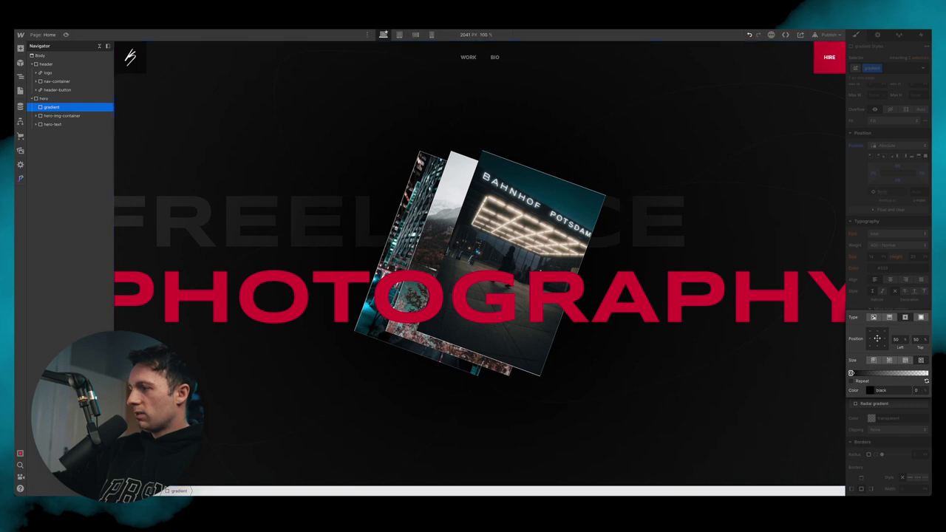
{"action": "left_click", "coordinate": [871, 389]}
{"action": "left_click", "coordinate": [863, 377]}
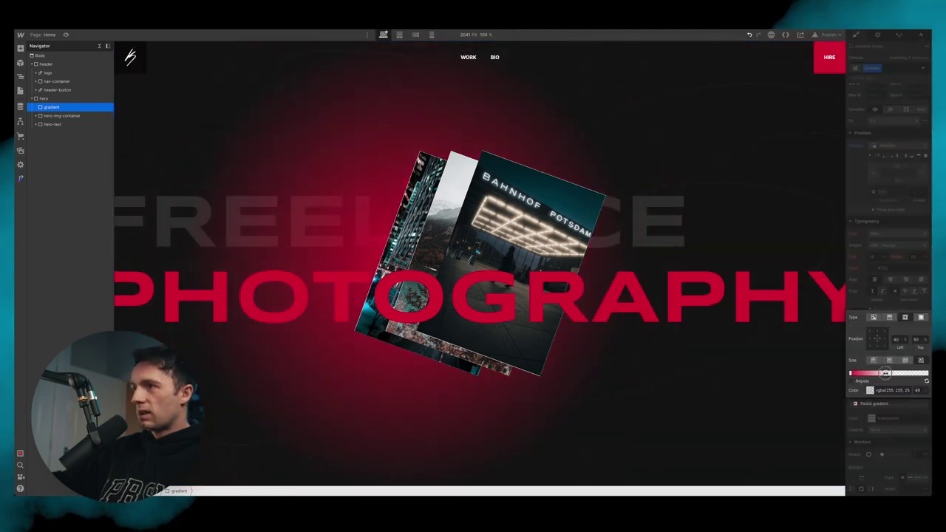
Step: Move the gradient's transparent stop to about 45% and center the gradient horizontally at 50%
{"action": "left_click_drag", "start_coordinate": [887, 373], "coordinate": [884, 373]}
{"action": "left_click", "coordinate": [898, 339]}
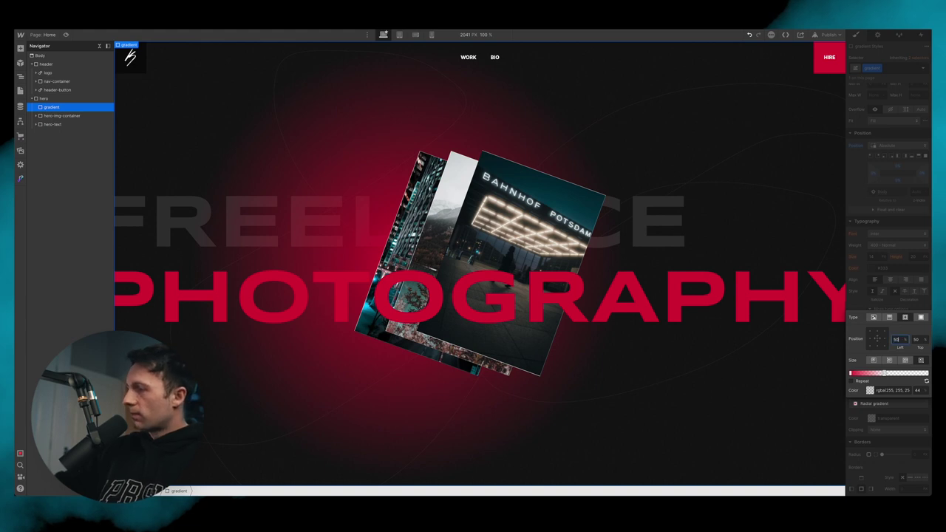
{"action": "type", "text": "50"}
{"action": "mouse_move", "coordinate": [885, 373]}
{"action": "left_mouse_down"}
{"action": "mouse_move", "coordinate": [862, 374]}
{"action": "mouse_move", "coordinate": [890, 373]}
{"action": "left_mouse_up"}
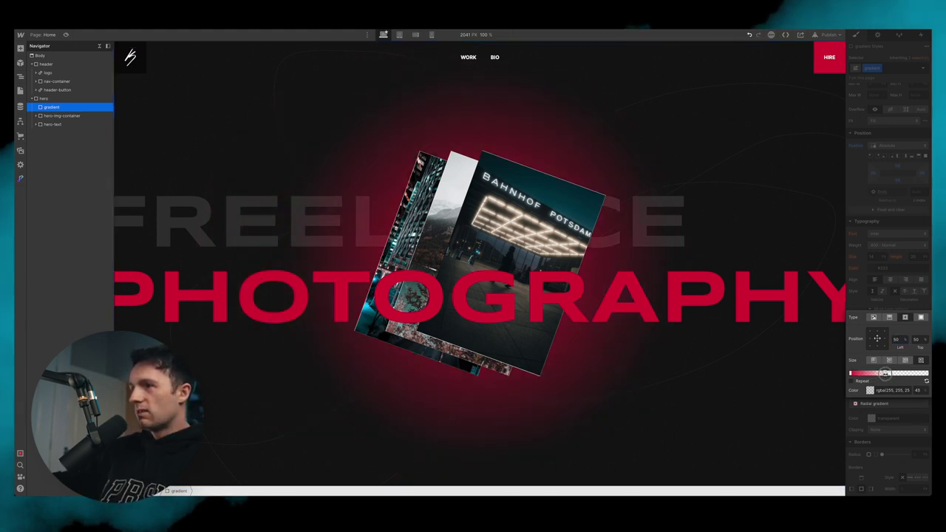
{"action": "left_click", "coordinate": [861, 303]}
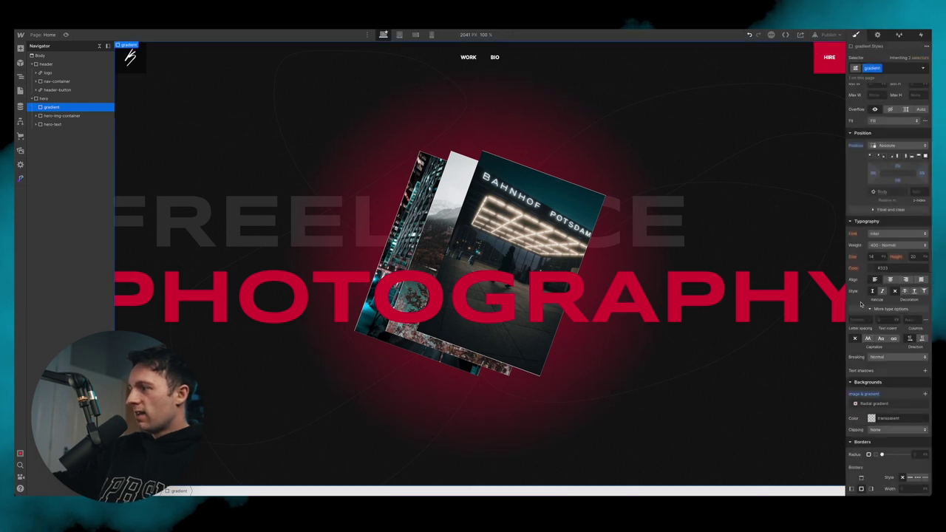
Step: Set the width of the hero-img class to 450 px
{"action": "left_click", "coordinate": [520, 215]}
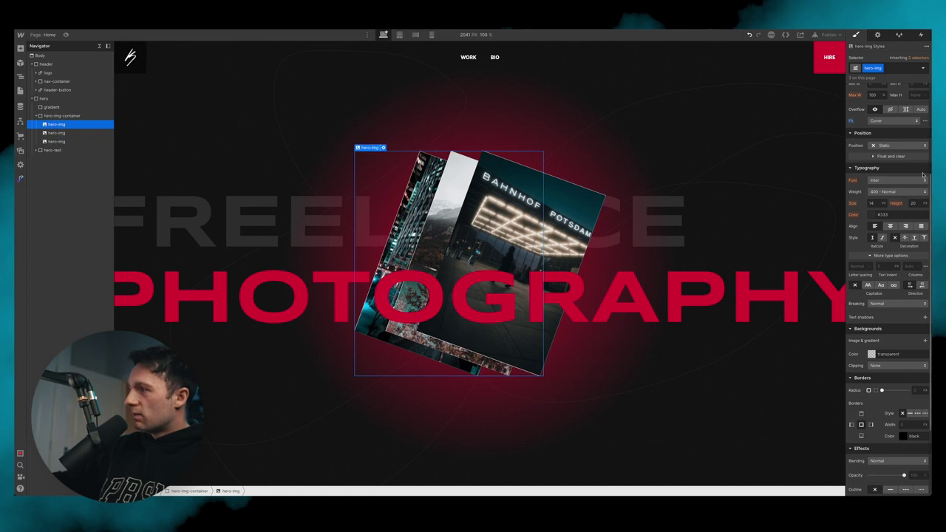
{"action": "scroll", "coordinate": [883, 185], "scroll_direction": "up", "scroll_amount": 3}
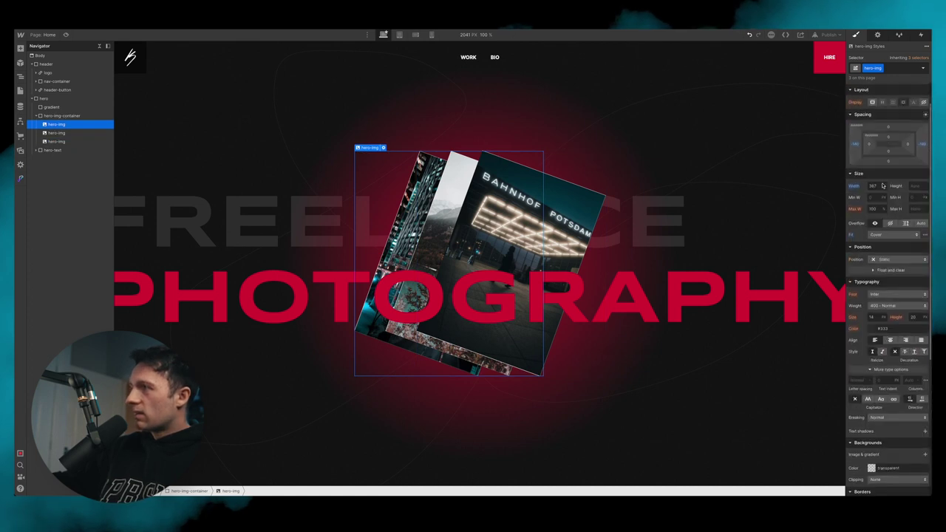
{"action": "key", "text": "Up"}
{"action": "key", "text": "Up"}
{"action": "key", "text": "Up"}
{"action": "key", "text": "Up"}
{"action": "key", "text": "Up"}
{"action": "key", "text": "Up"}
{"action": "key", "text": "Up"}
{"action": "key", "text": "Up"}
{"action": "key", "text": "Up"}
{"action": "key", "text": "Up"}
{"action": "key", "text": "Up"}
{"action": "key", "text": "Up"}
{"action": "key", "text": "Up"}
{"action": "key", "text": "Up"}
{"action": "key", "text": "Up"}
{"action": "key", "text": "Up"}
{"action": "key", "text": "Up"}
{"action": "key", "text": "Up"}
{"action": "key", "text": "Up"}
{"action": "key", "text": "Up"}
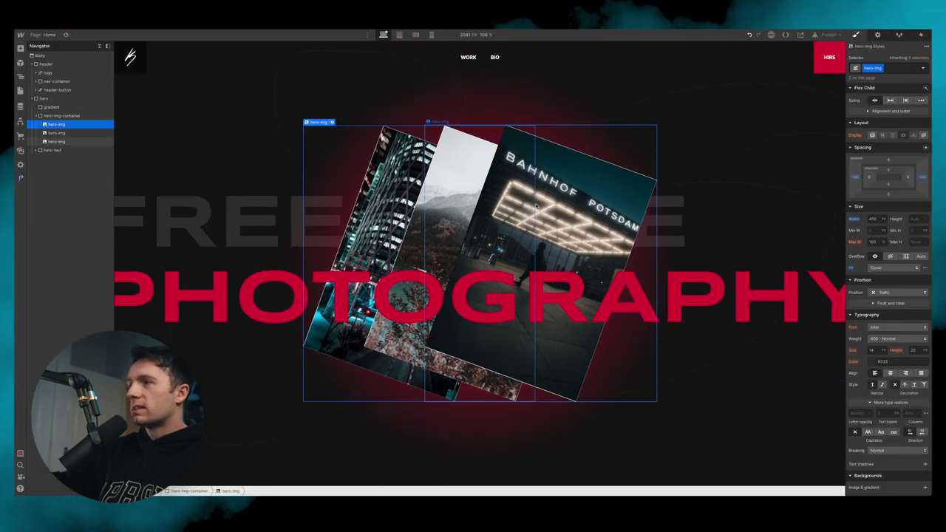
Step: Add an outside box shadow to the hero-img class and enlarge it
{"action": "left_click", "coordinate": [561, 195]}
{"action": "scroll", "coordinate": [861, 388], "scroll_direction": "down", "scroll_amount": 3}
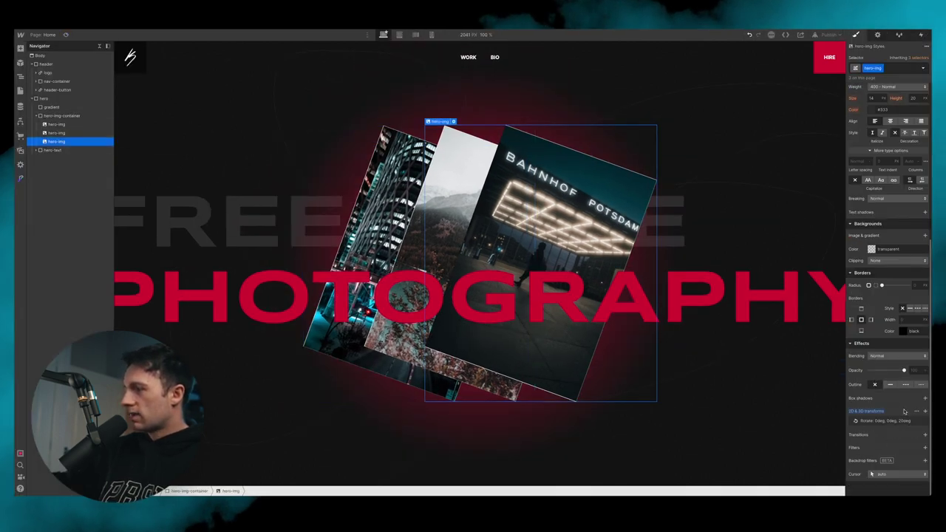
{"action": "left_click", "coordinate": [925, 398]}
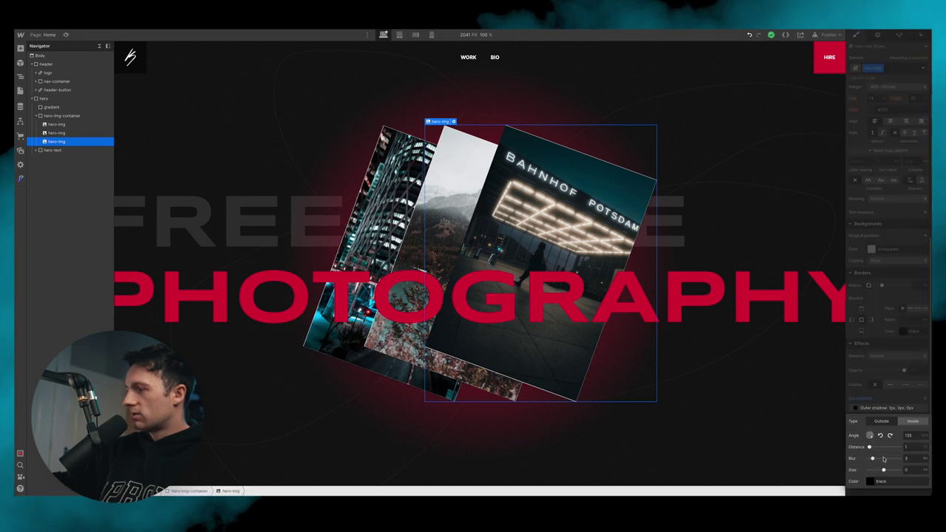
{"action": "left_click_drag", "start_coordinate": [870, 446], "coordinate": [889, 470]}
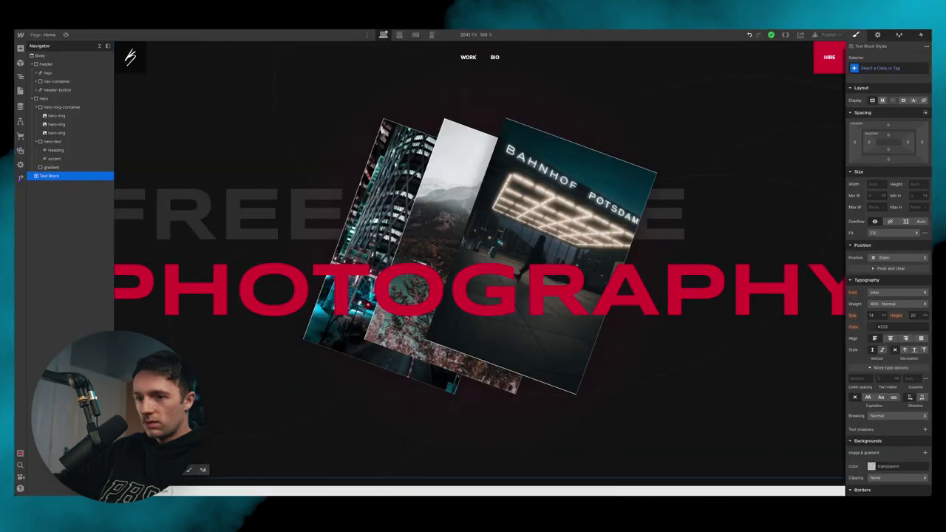
Step: Give the new text block the class scroll and set its position to absolute
{"action": "left_click", "coordinate": [889, 68]}
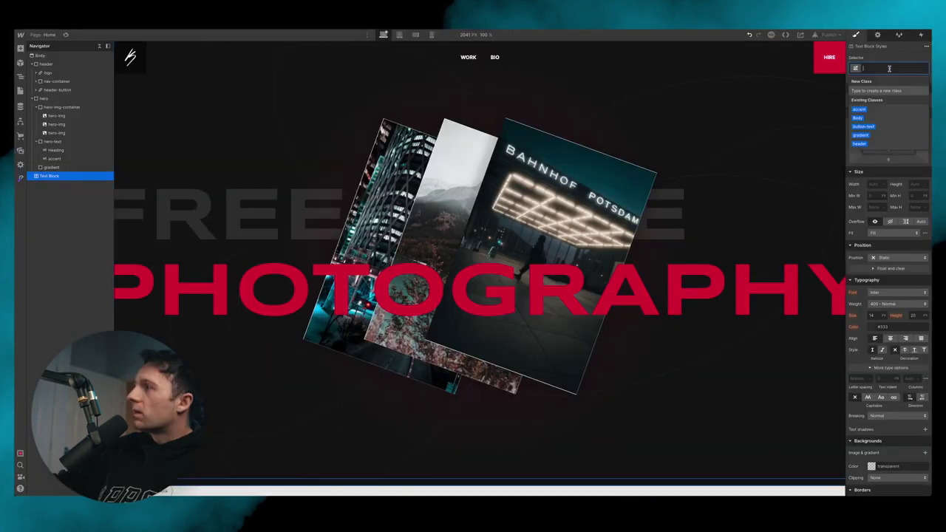
{"action": "type", "text": "scroll"}
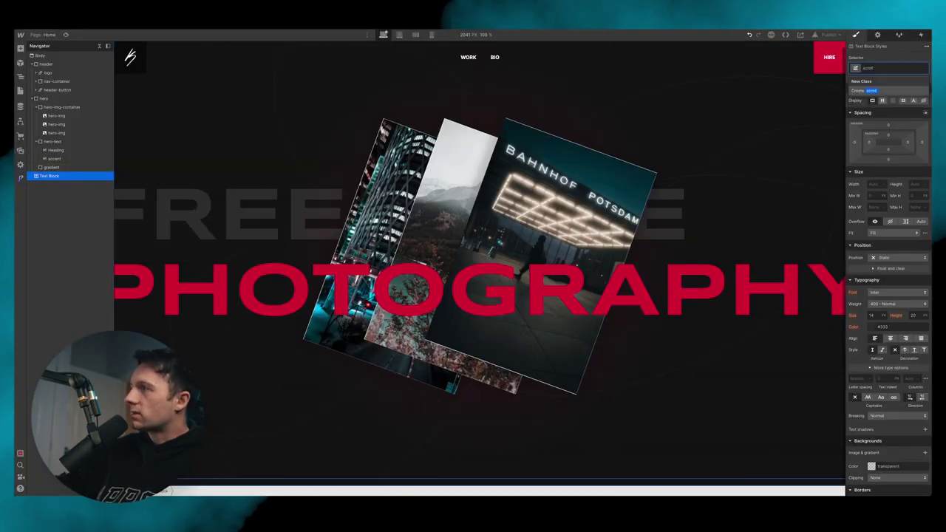
{"action": "key", "text": "Return"}
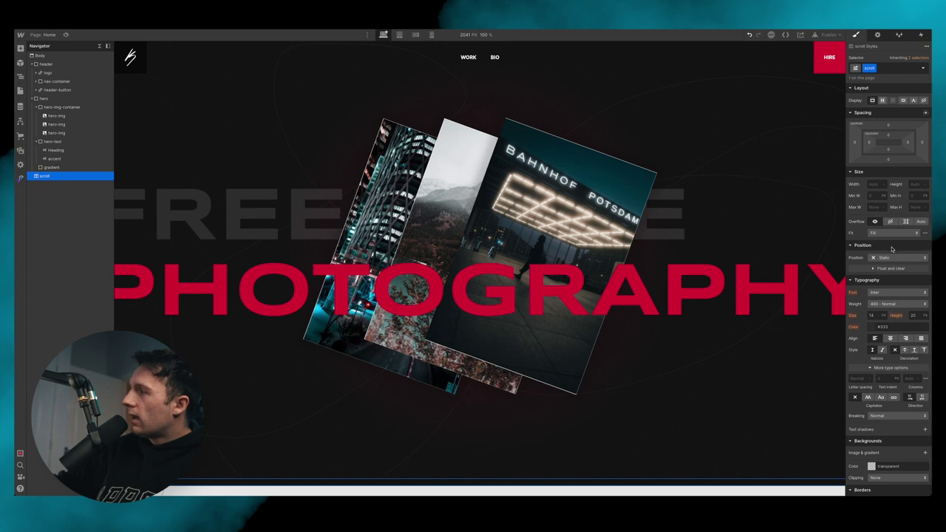
{"action": "left_click", "coordinate": [893, 257]}
{"action": "left_click", "coordinate": [893, 275]}
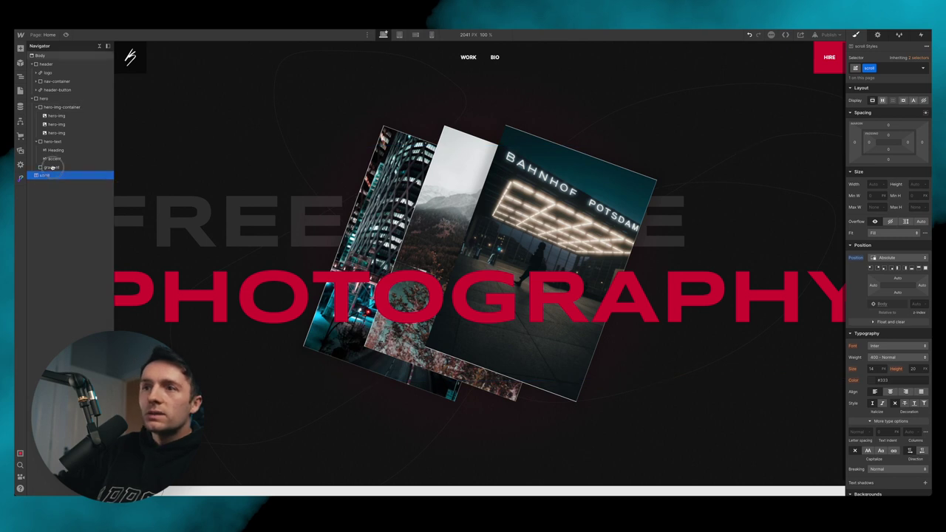
Step: Move the scroll text into hero above hero-img-container and set its bottom offset to 20 px
{"action": "left_click_drag", "start_coordinate": [52, 167], "coordinate": [54, 107]}
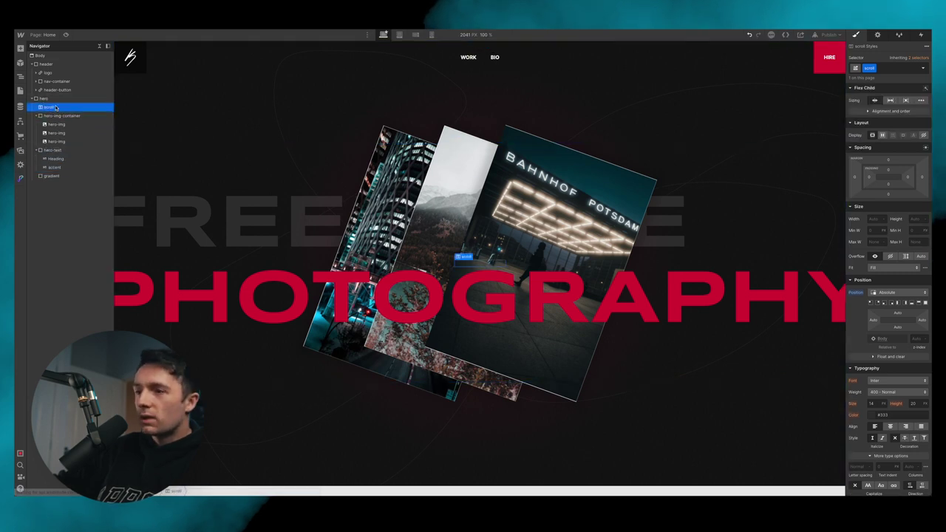
{"action": "left_click", "coordinate": [898, 327]}
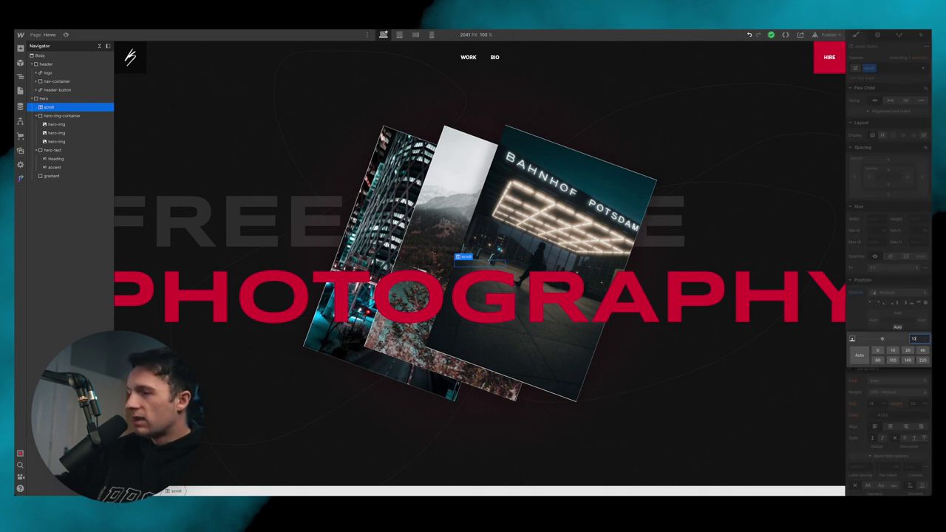
{"action": "key", "text": "Return"}
{"action": "left_click", "coordinate": [898, 327]}
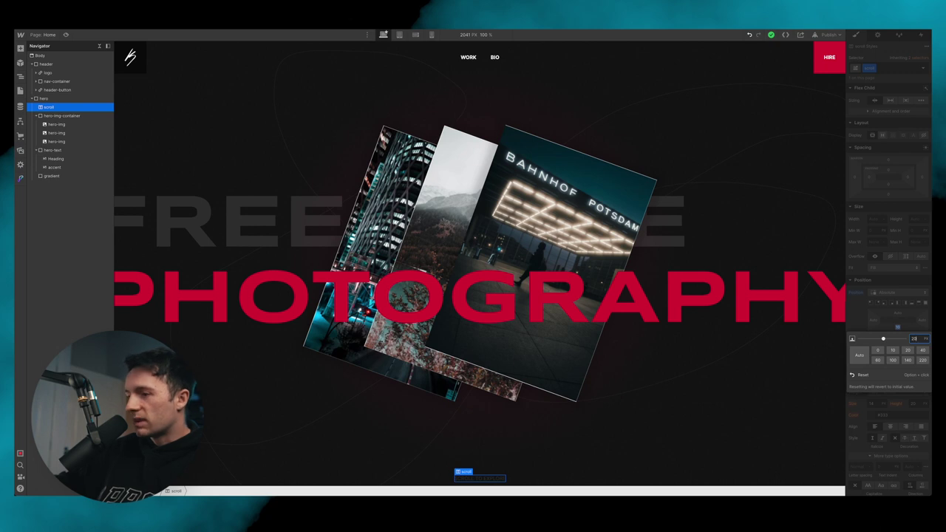
Step: Switch to the Figma design, get the Liam Neeson color style's value, and apply it as the scroll text's color in Webflow
{"action": "left_click", "coordinate": [468, 482]}
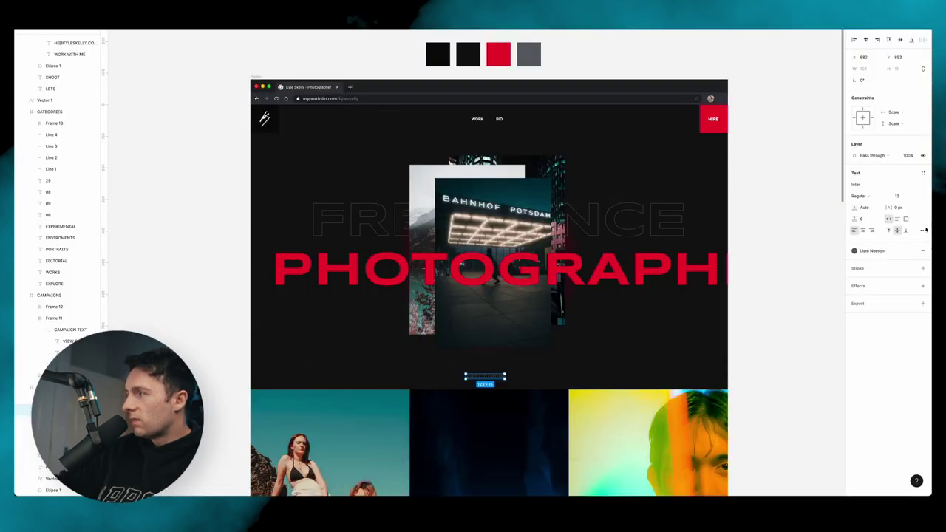
{"action": "left_click", "coordinate": [873, 252]}
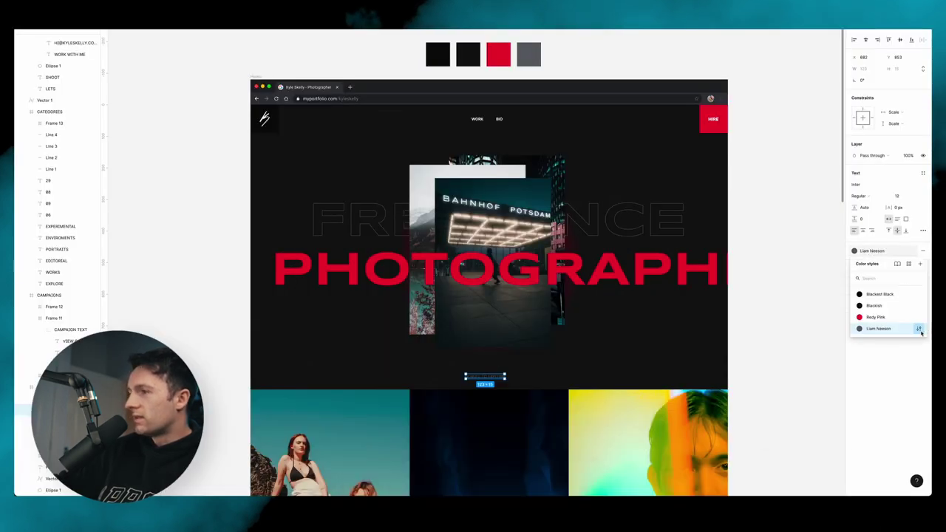
{"action": "left_click", "coordinate": [919, 329]}
{"action": "key", "text": "super+Tab"}
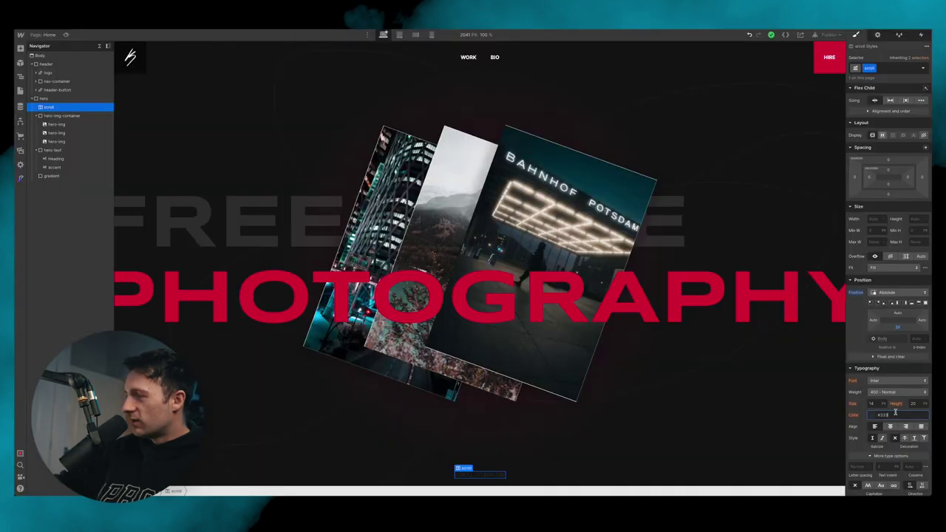
{"action": "key", "text": "Return"}
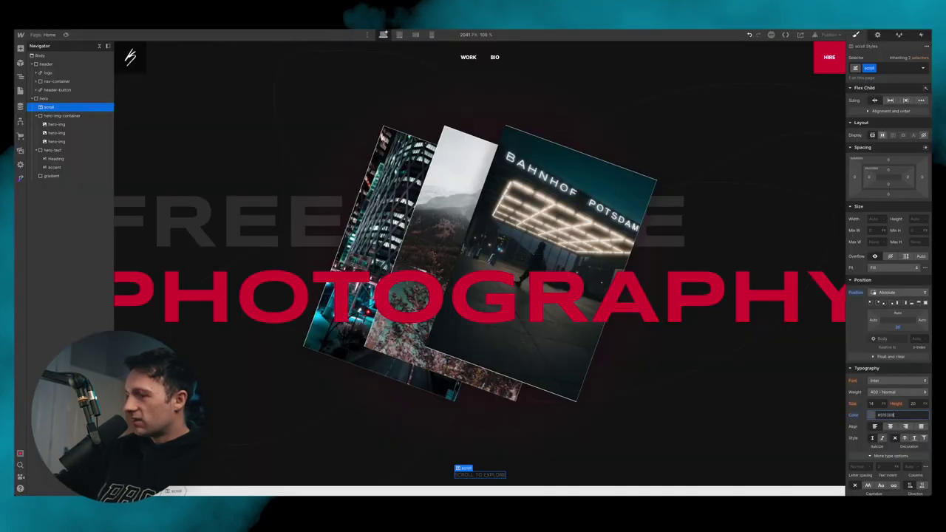
Step: Save the scroll text's color as a reusable swatch and set its bottom offset to 40 px
{"action": "left_click", "coordinate": [870, 415]}
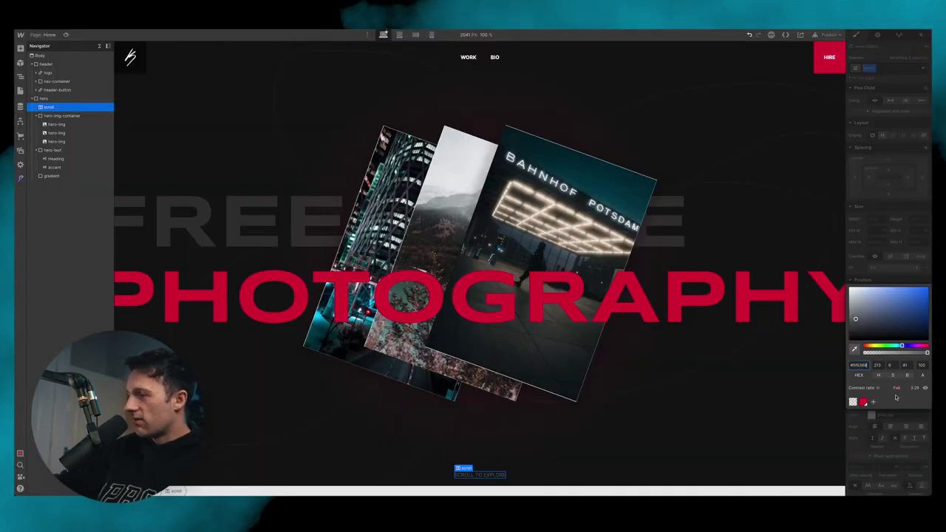
{"action": "left_click", "coordinate": [873, 401]}
{"action": "left_click", "coordinate": [921, 402]}
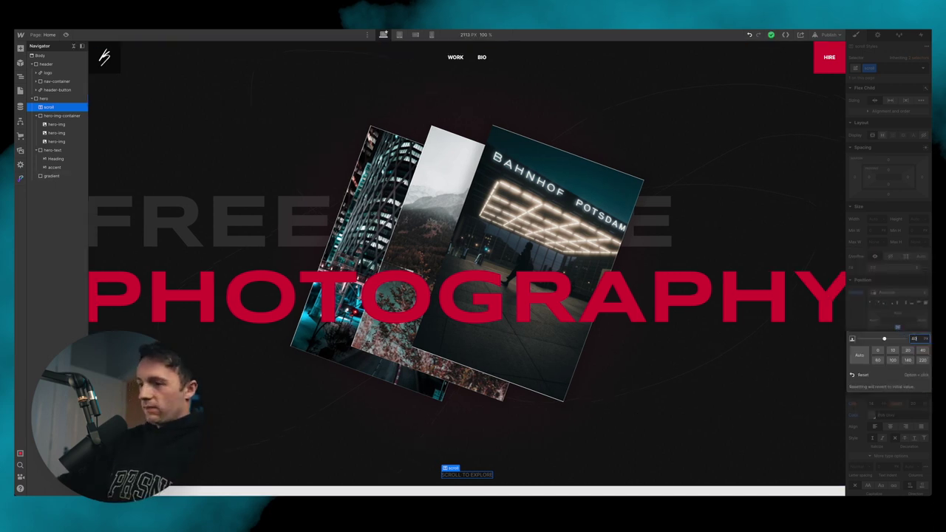
{"action": "key", "text": "Return"}
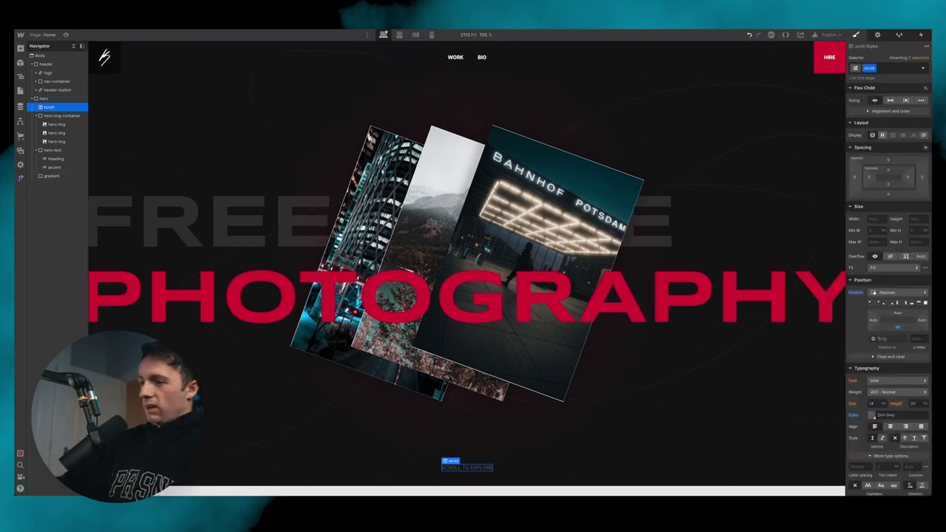
{"action": "left_click", "coordinate": [66, 35]}
{"action": "key", "text": "Escape"}
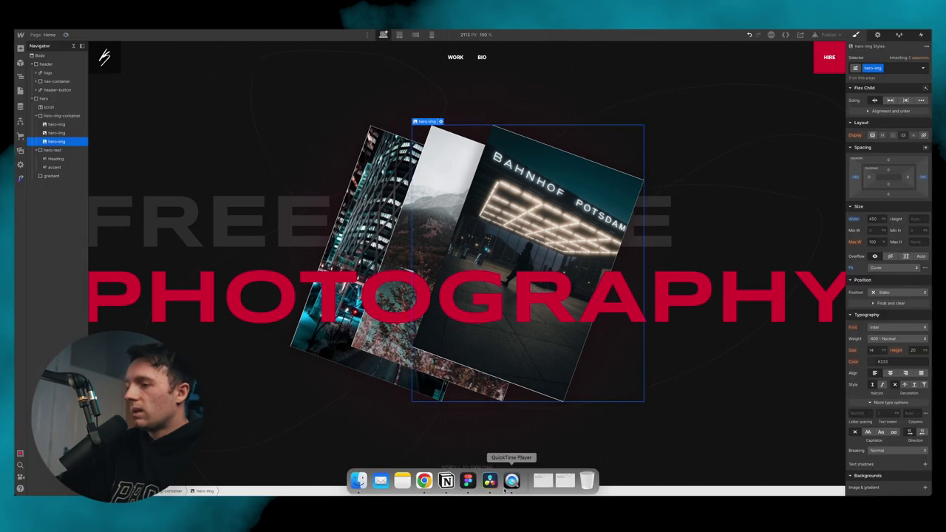
Step: Switch to the Figma design and place the three overlapping hero photos side by side on the empty canvas beside the mockup
{"action": "left_click", "coordinate": [468, 489]}
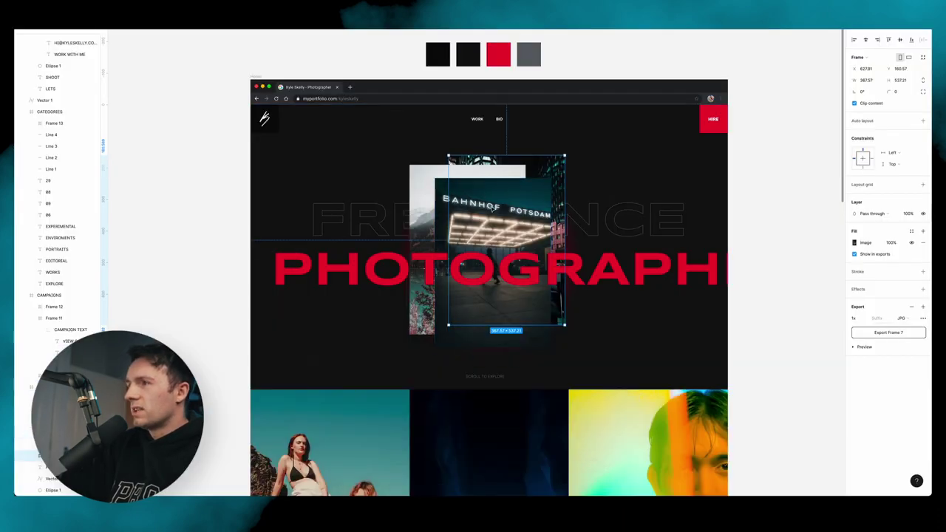
{"action": "left_click", "coordinate": [493, 208]}
{"action": "left_click", "coordinate": [429, 173], "text": "shift"}
{"action": "left_click", "coordinate": [545, 165], "text": "shift"}
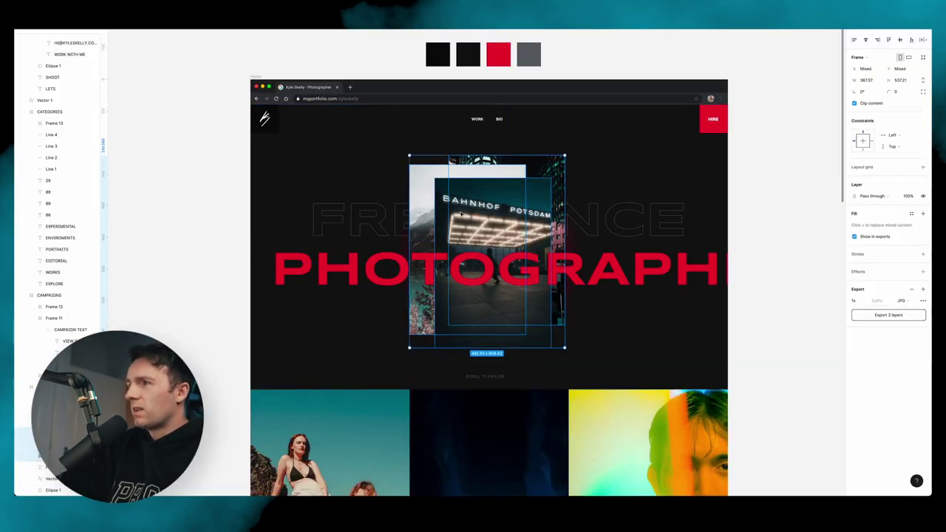
{"action": "left_click_drag", "start_coordinate": [536, 180], "coordinate": [791, 215]}
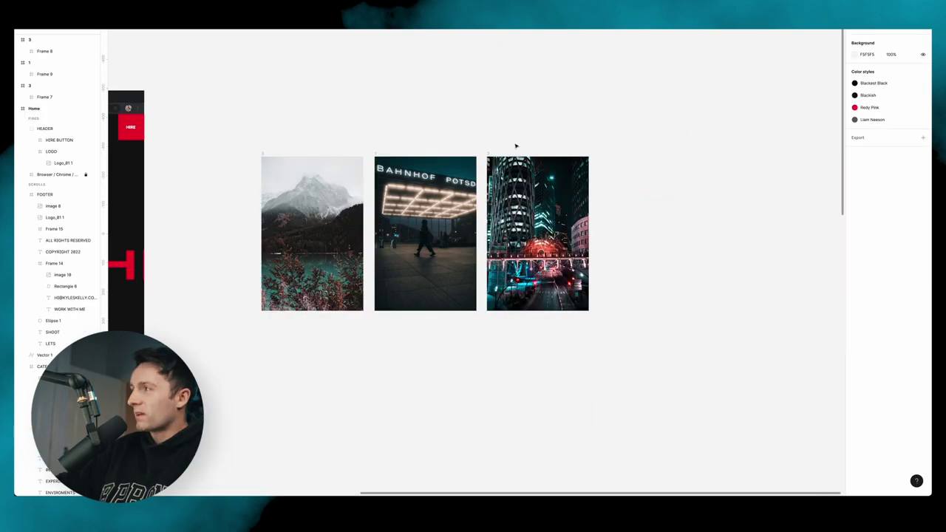
Step: Set the width of all three photo frames to about 350.68, clear the selection, and switch back to Webflow
{"action": "left_click_drag", "start_coordinate": [247, 134], "coordinate": [734, 325]}
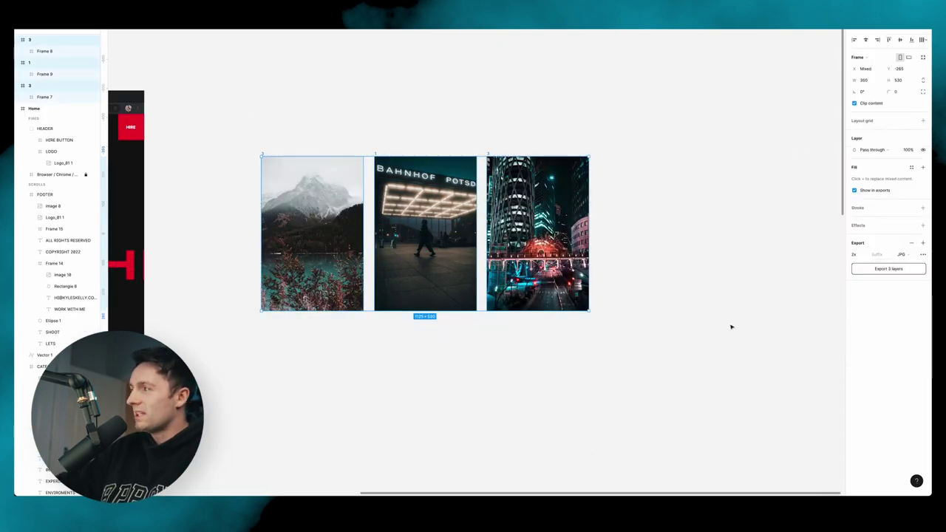
{"action": "left_click", "coordinate": [876, 81]}
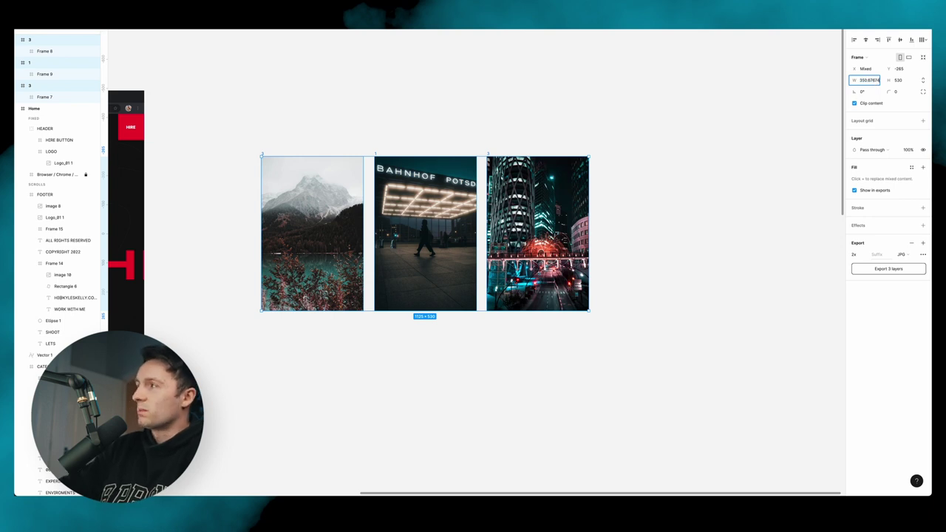
{"action": "key", "text": "Return"}
{"action": "key", "text": "Escape"}
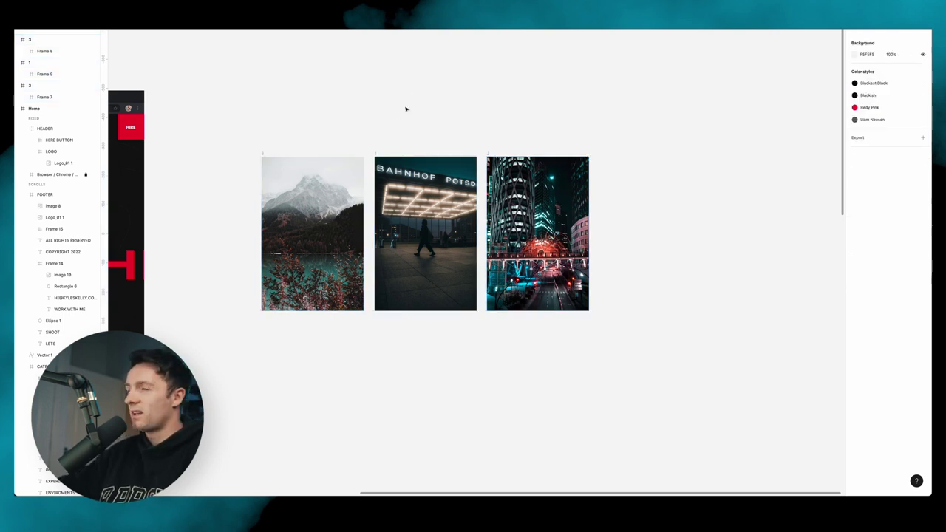
{"action": "key", "text": "super+z"}
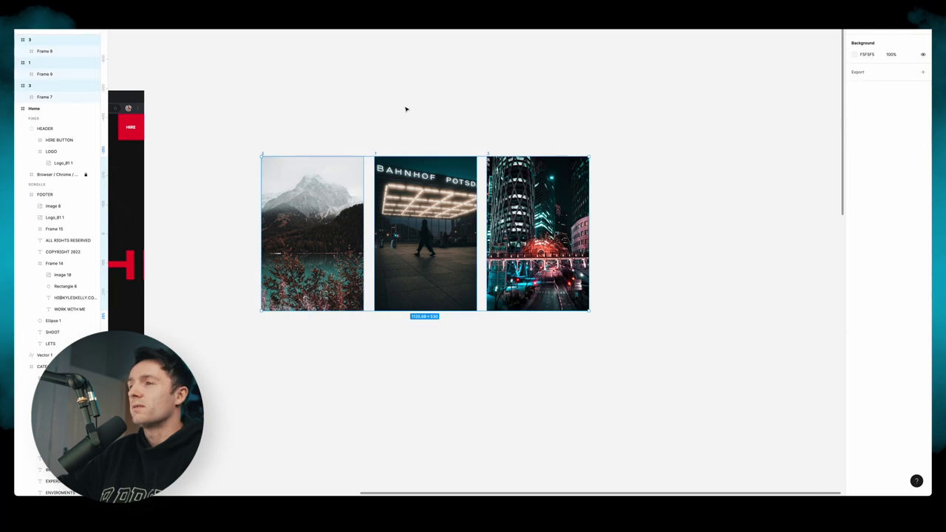
{"action": "left_click", "coordinate": [390, 97]}
{"action": "key", "text": "Escape"}
{"action": "left_click", "coordinate": [422, 481]}
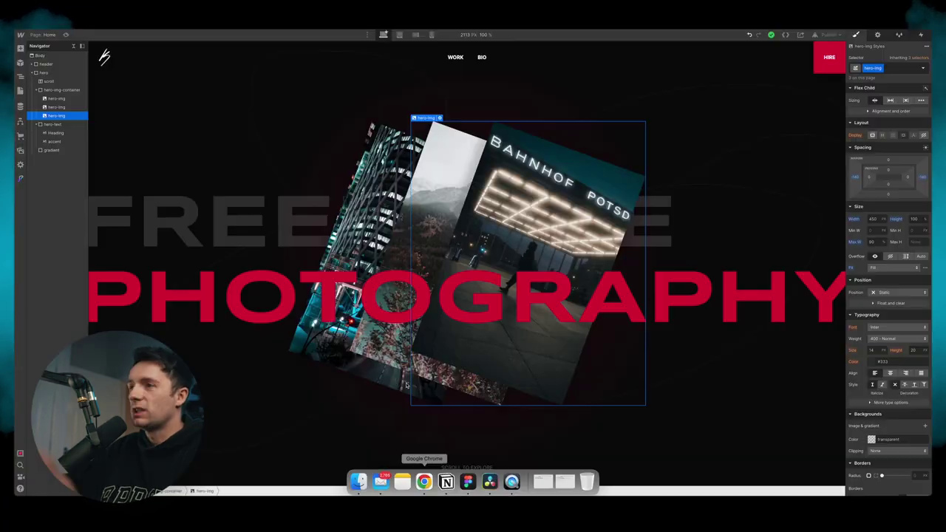
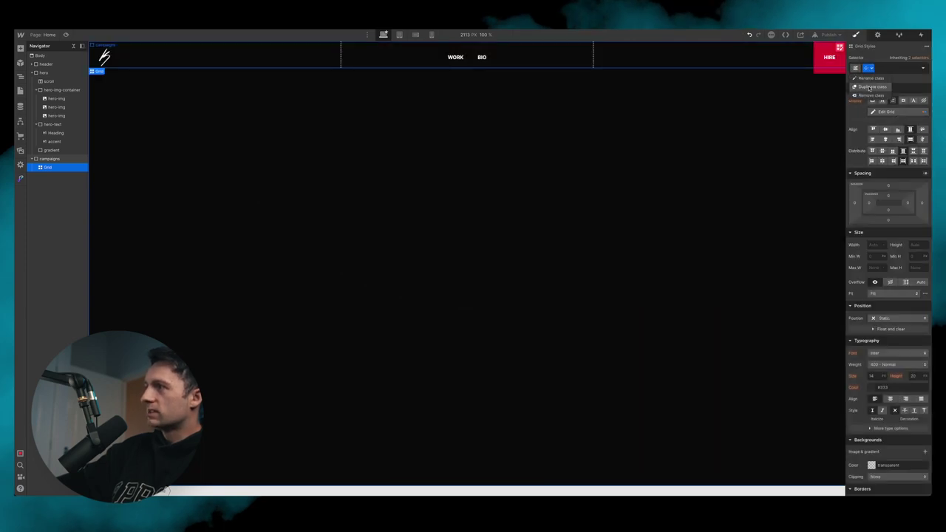
Step: Rename the grid's class to campaign-grid and set its height and width to 100%
{"action": "type", "text": "campaign-gri"}
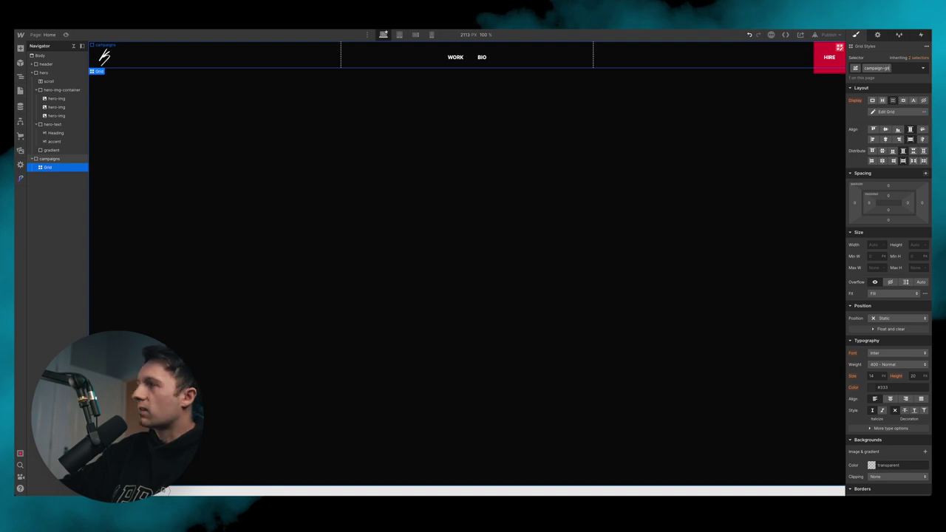
{"action": "key", "text": "Return"}
{"action": "left_click", "coordinate": [914, 244]}
{"action": "type", "text": "100"}
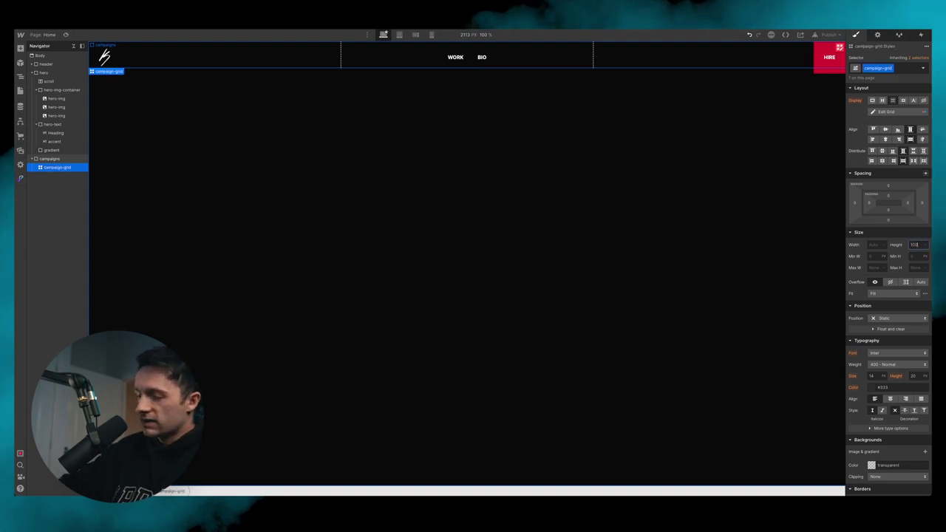
{"action": "key", "text": "Return"}
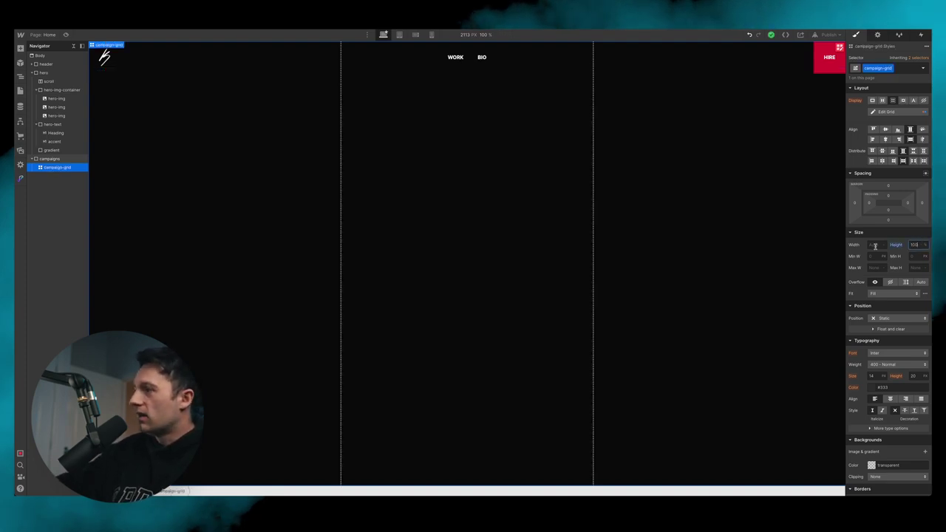
{"action": "left_click", "coordinate": [875, 246]}
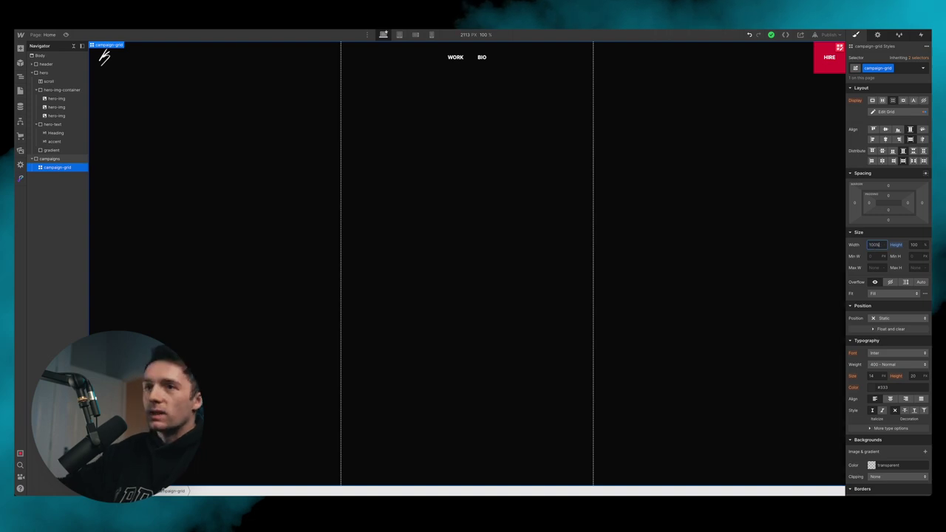
{"action": "key", "text": "Return"}
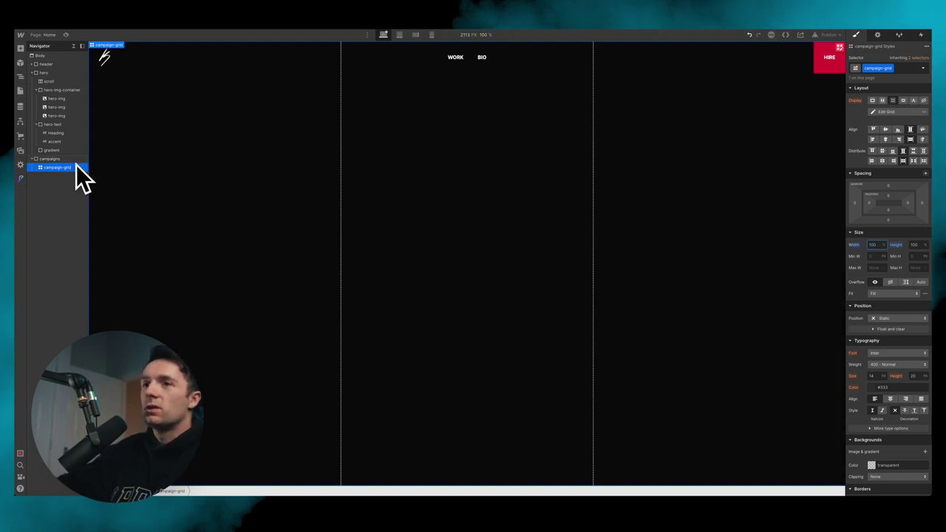
Step: Select the campaigns section and preview the page to check how it follows the hero
{"action": "left_click", "coordinate": [52, 159]}
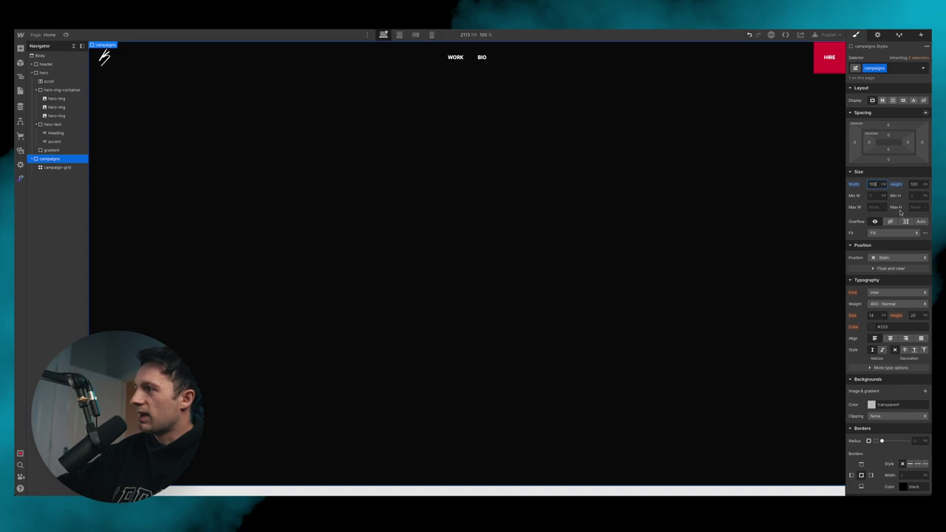
{"action": "left_click", "coordinate": [66, 35]}
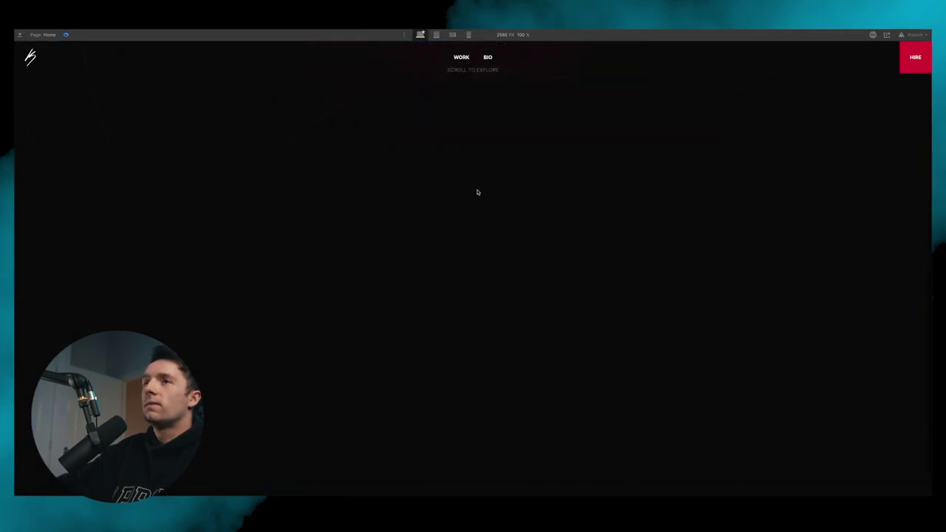
{"action": "left_click", "coordinate": [65, 35]}
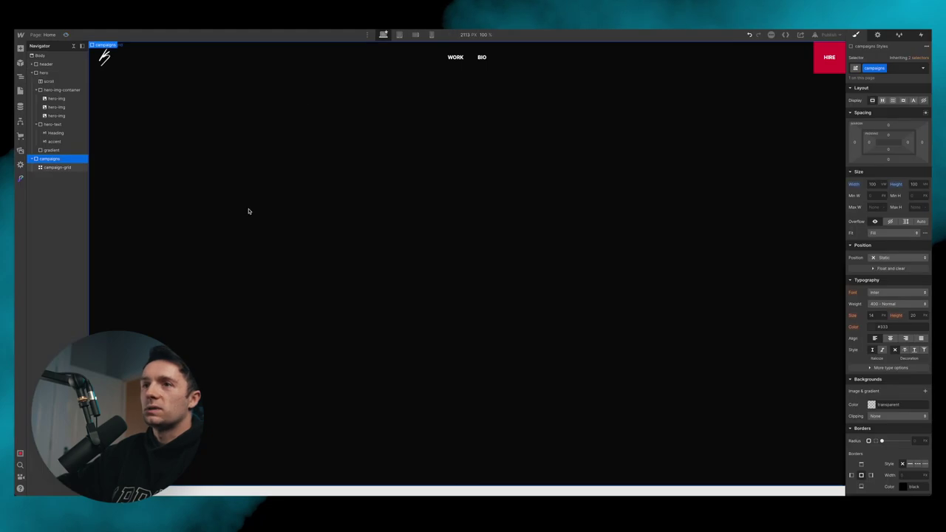
Step: Add a div block inside campaign-grid and give it the class campaign
{"action": "left_click", "coordinate": [68, 168]}
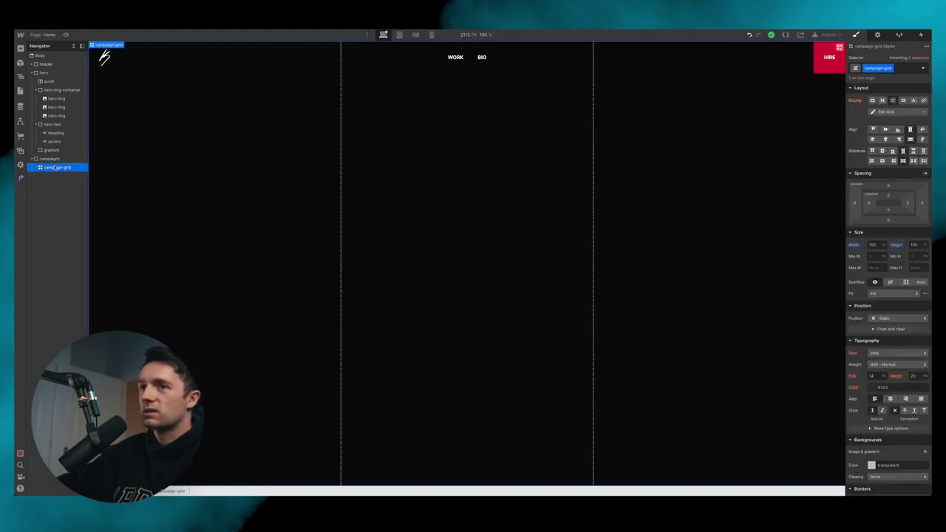
{"action": "left_click", "coordinate": [20, 48]}
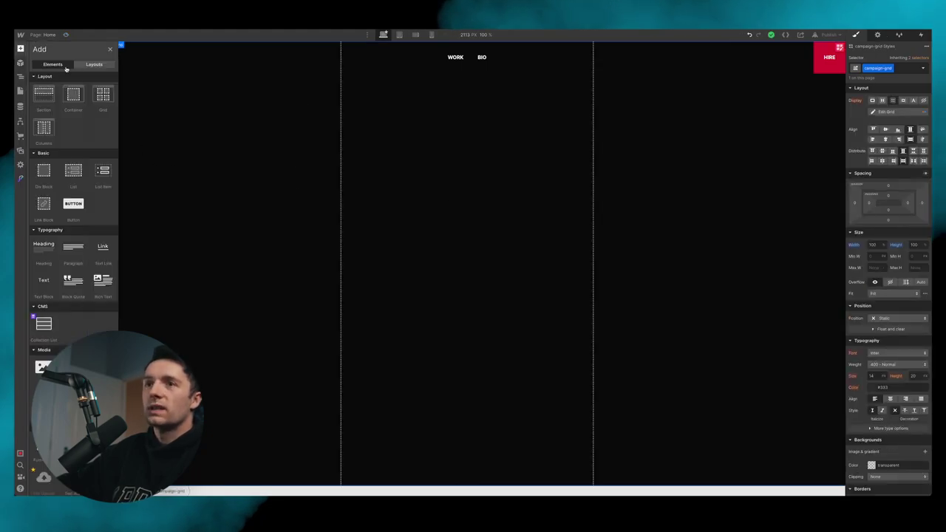
{"action": "left_click_drag", "start_coordinate": [45, 173], "coordinate": [187, 149]}
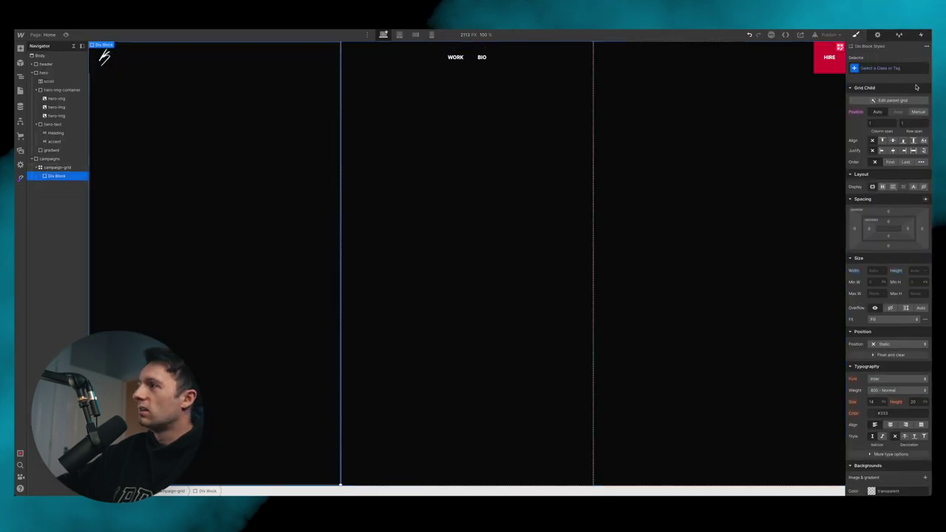
{"action": "key", "text": "ctrl+Return"}
{"action": "type", "text": "campaign"}
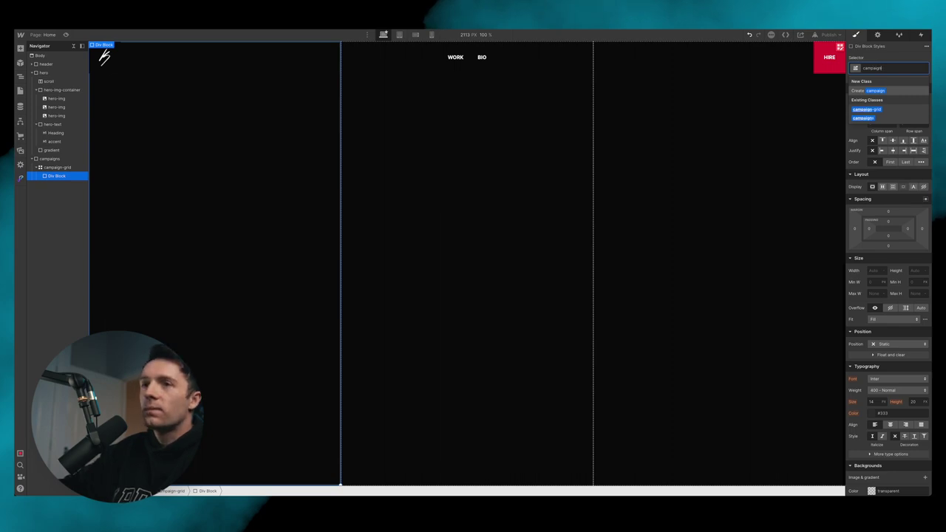
{"action": "key", "text": "Return"}
Step: Switch to the Figma design and hide the caption text and bottom gradient on the Vogue 2022 card
{"action": "left_click", "coordinate": [443, 481]}
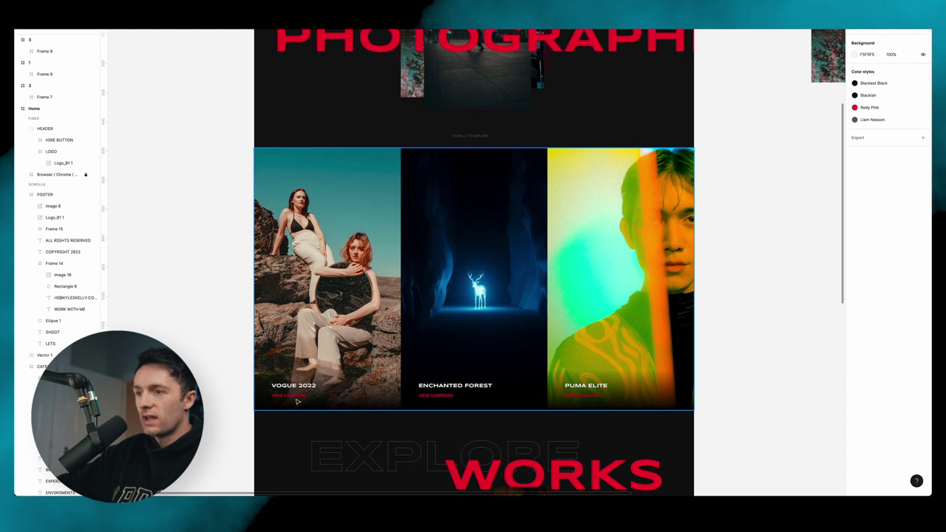
{"action": "mouse_move", "coordinate": [443, 494]}
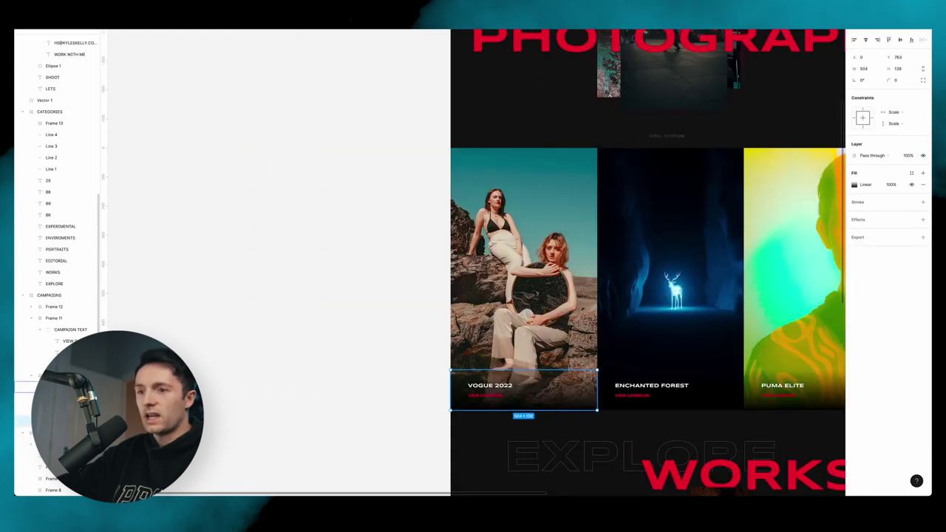
{"action": "key", "text": "super+shift+h"}
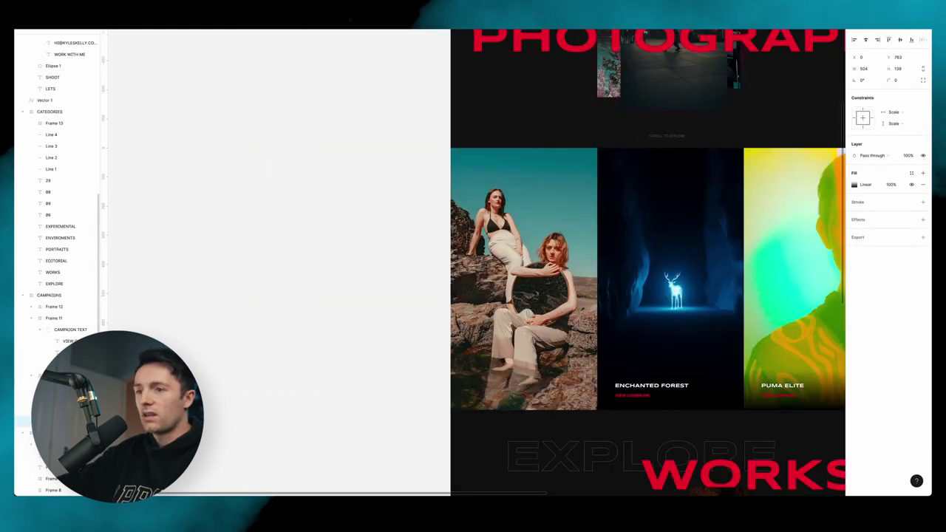
Step: Export the Vogue 2022 photo frame as a JPG named campaign-1.jpg into the Images folder
{"action": "left_click", "coordinate": [374, 324]}
{"action": "left_click", "coordinate": [552, 318], "text": "super"}
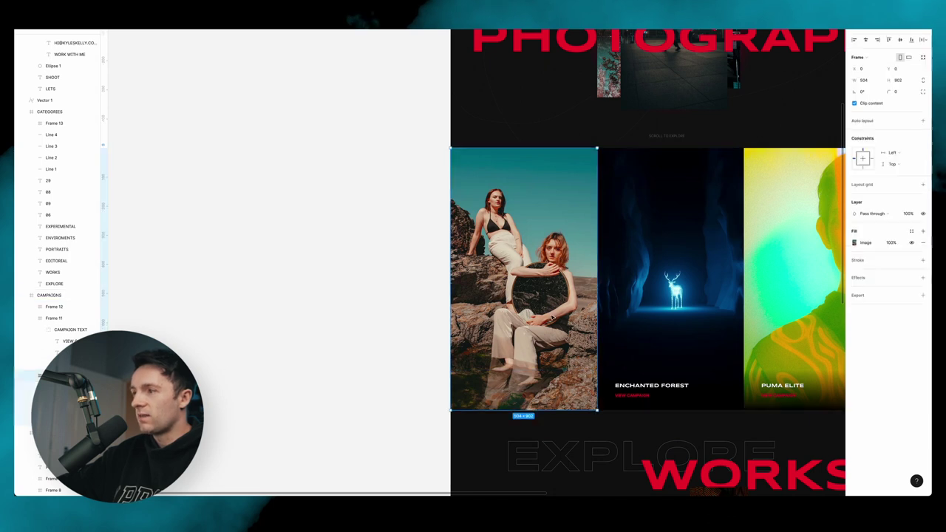
{"action": "scroll", "coordinate": [551, 318], "scroll_direction": "right", "scroll_amount": 3}
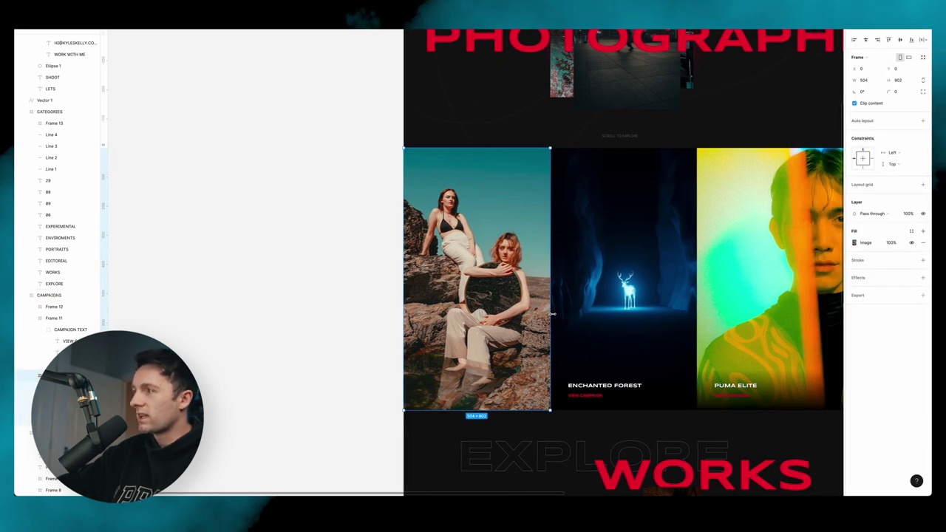
{"action": "left_click", "coordinate": [881, 296]}
{"action": "left_click", "coordinate": [903, 318]}
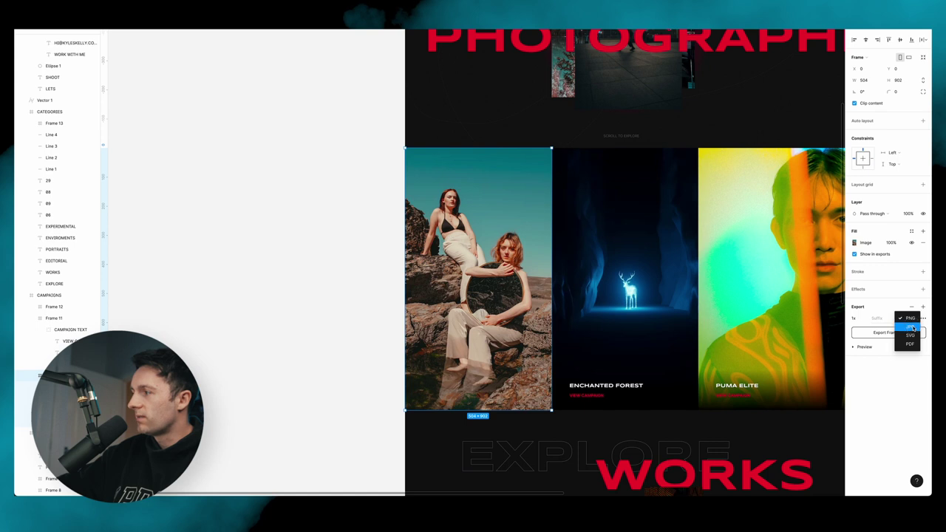
{"action": "left_click", "coordinate": [903, 328]}
{"action": "left_click", "coordinate": [891, 333]}
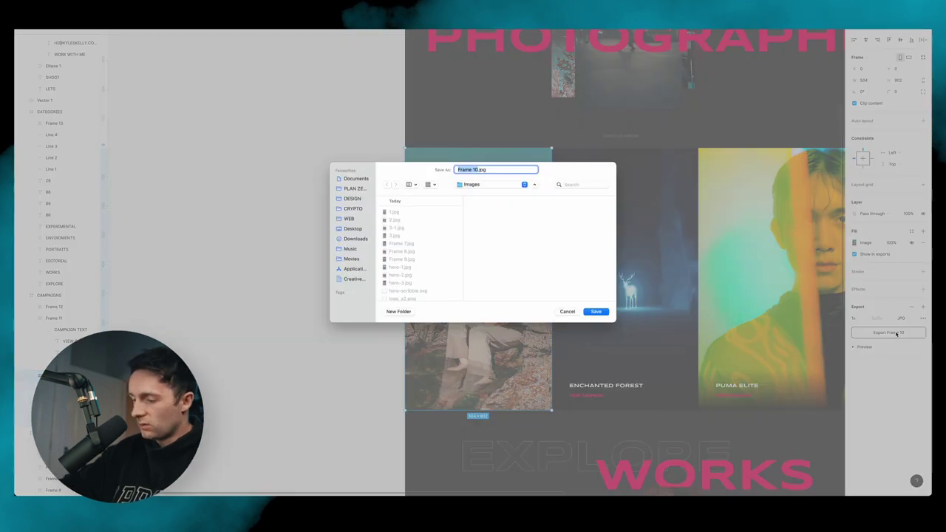
{"action": "type", "text": "campaign-"}
{"action": "key", "text": "Return"}
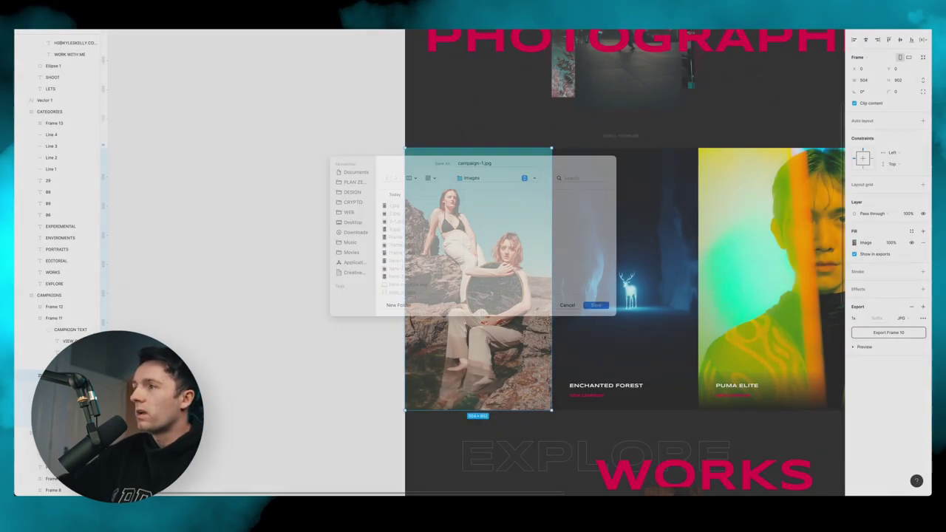
Step: Hide the captions on the Enchanted Forest and Puma Elite cards and set the Puma Elite frame to export as JPG
{"action": "left_click", "coordinate": [630, 396]}
{"action": "left_click", "coordinate": [630, 396]}
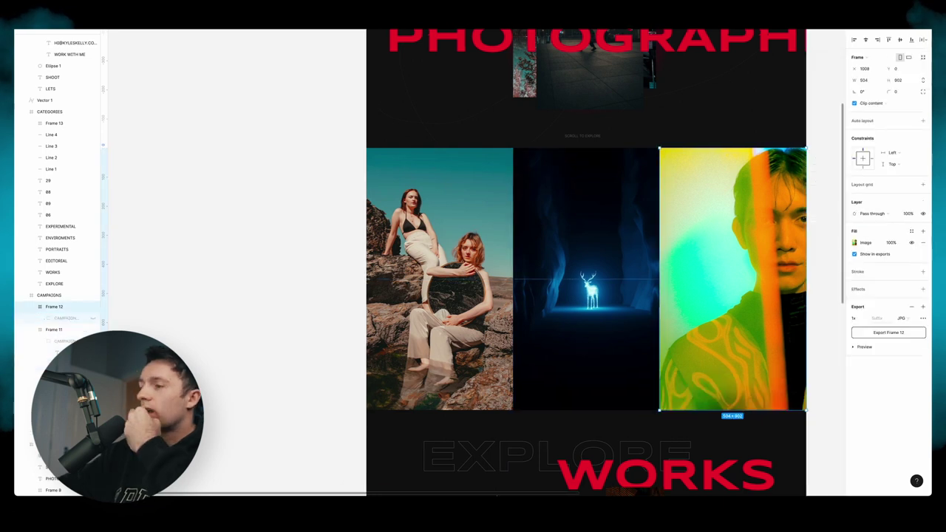
{"action": "mouse_move", "coordinate": [510, 490]}
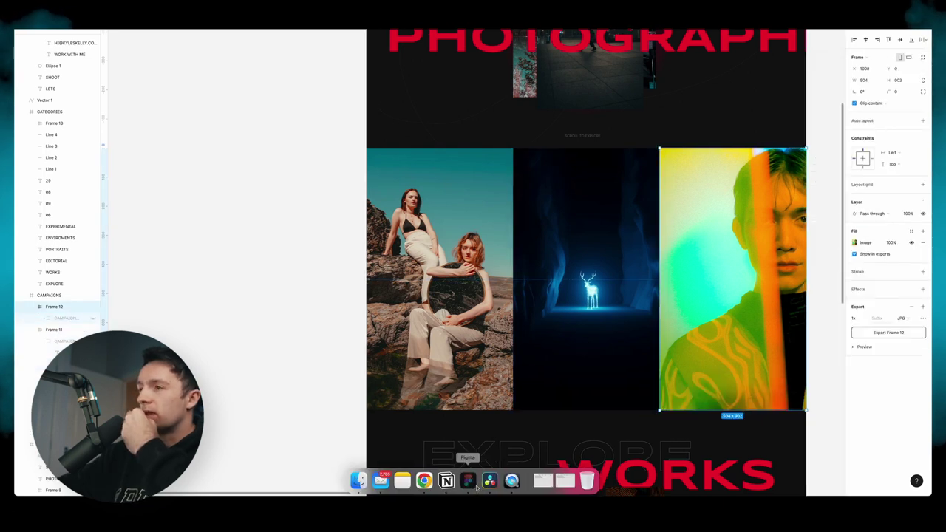
Step: Switch back to Webflow, add an image inside the campaign div, upload campaign-1.jpg from the Images folder and use it as the source
{"action": "left_click", "coordinate": [424, 481]}
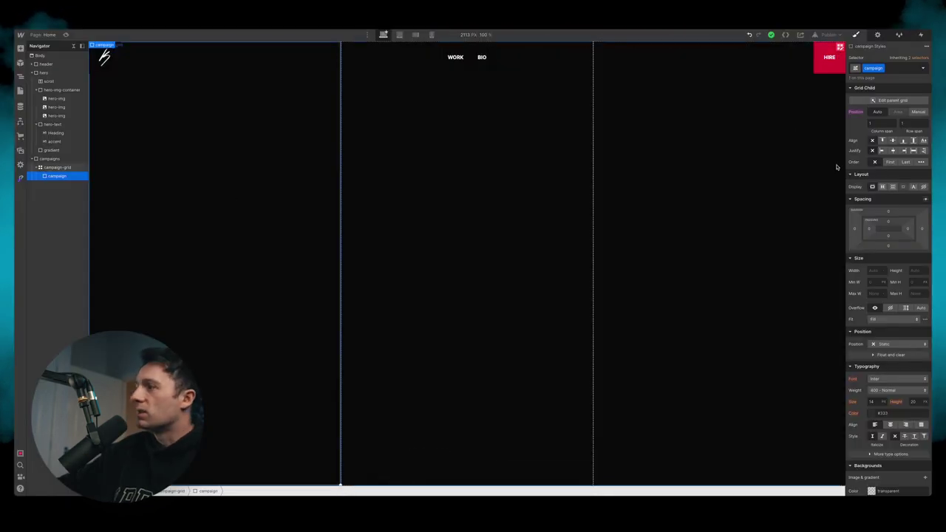
{"action": "key", "text": "a"}
{"action": "left_click_drag", "start_coordinate": [43, 367], "coordinate": [226, 281]}
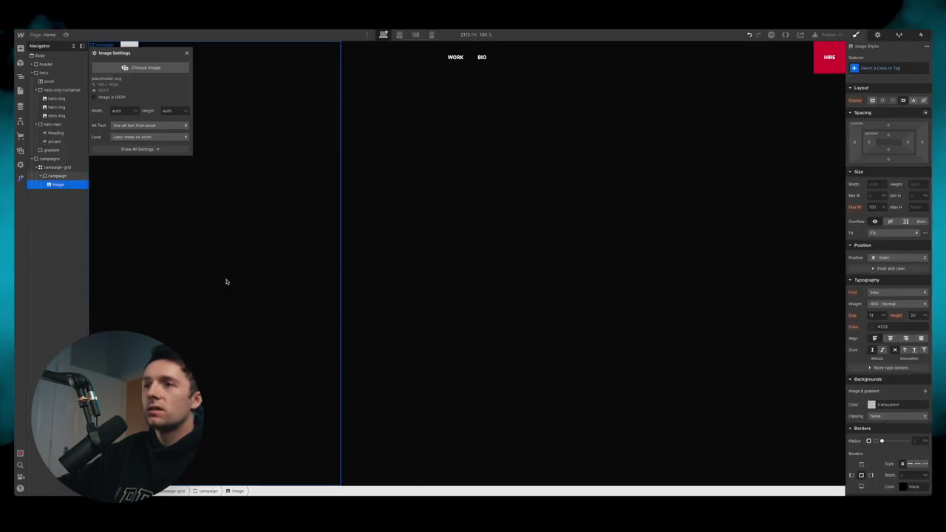
{"action": "left_click", "coordinate": [165, 113]}
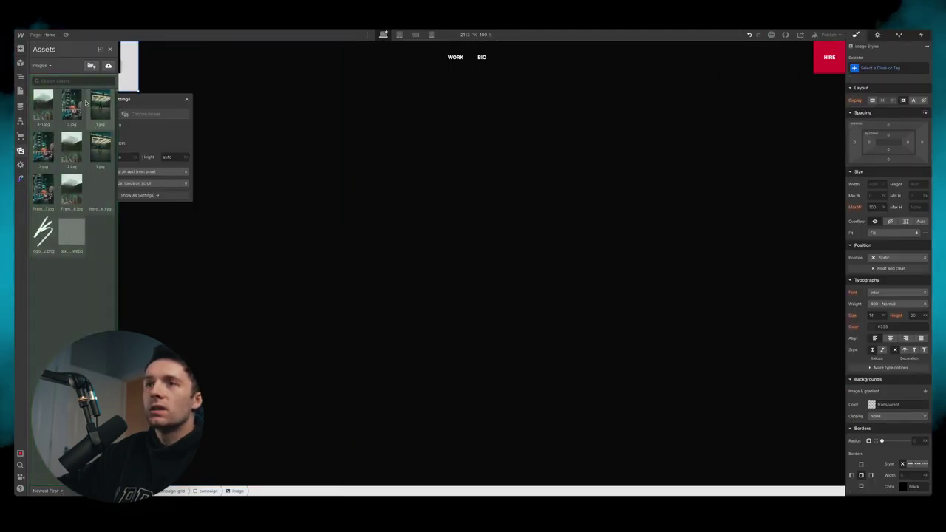
{"action": "left_click", "coordinate": [358, 481]}
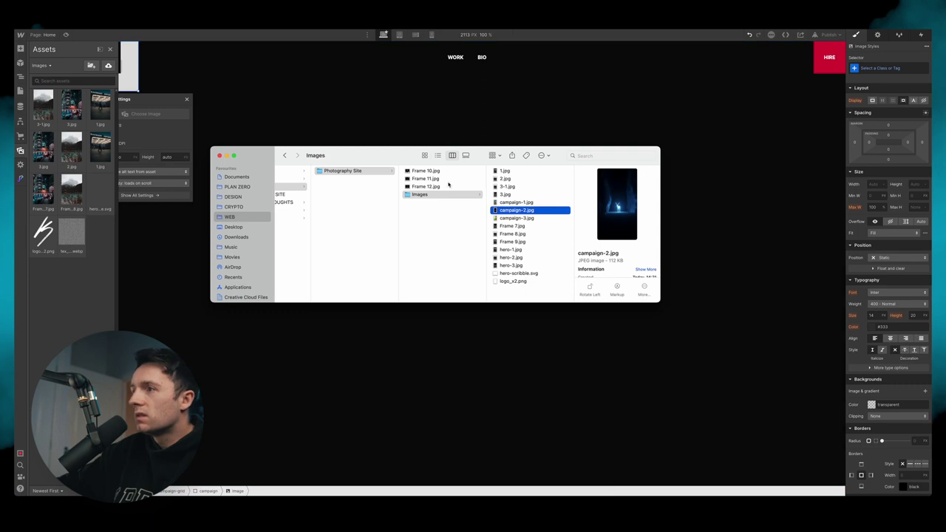
{"action": "left_click_drag", "start_coordinate": [516, 202], "coordinate": [68, 229]}
{"action": "left_click", "coordinate": [68, 229]}
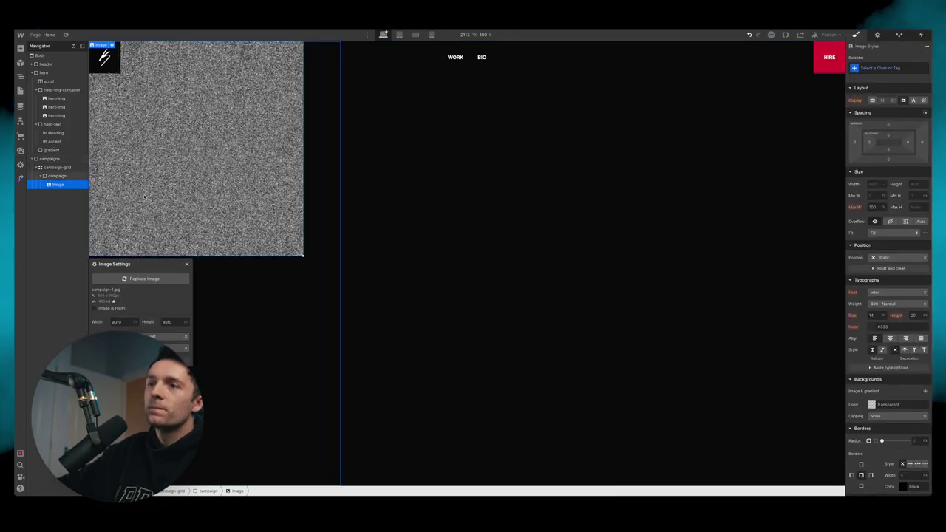
Step: Set the campaign image's width and height to 100% and its fit to Cover
{"action": "left_click", "coordinate": [253, 200]}
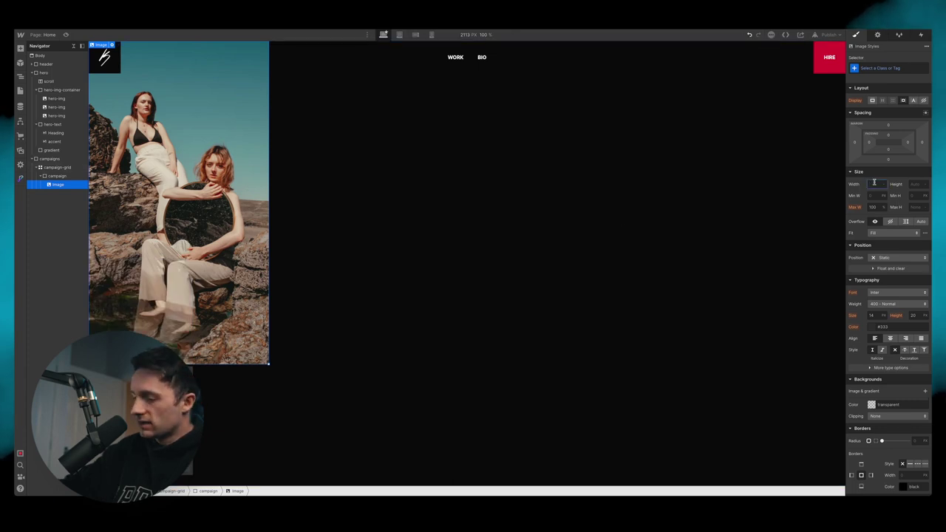
{"action": "key", "text": "Return"}
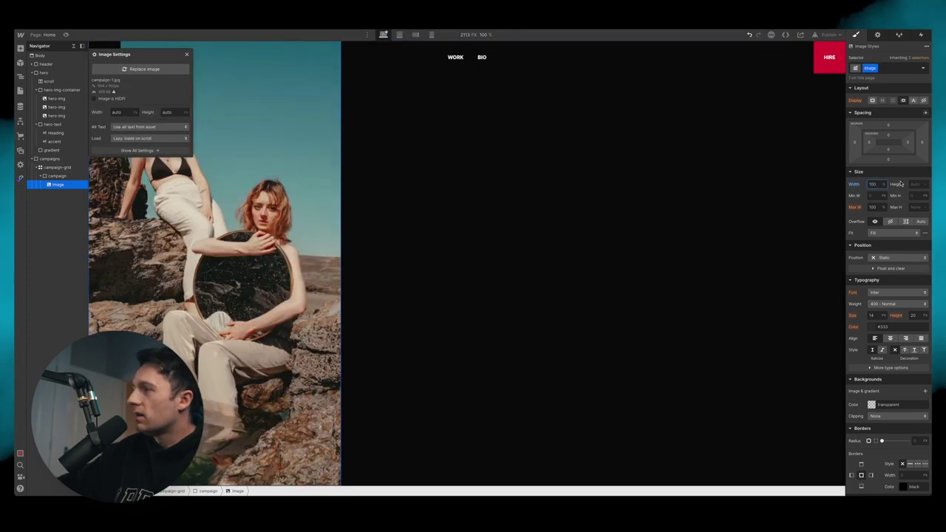
{"action": "left_click", "coordinate": [918, 184]}
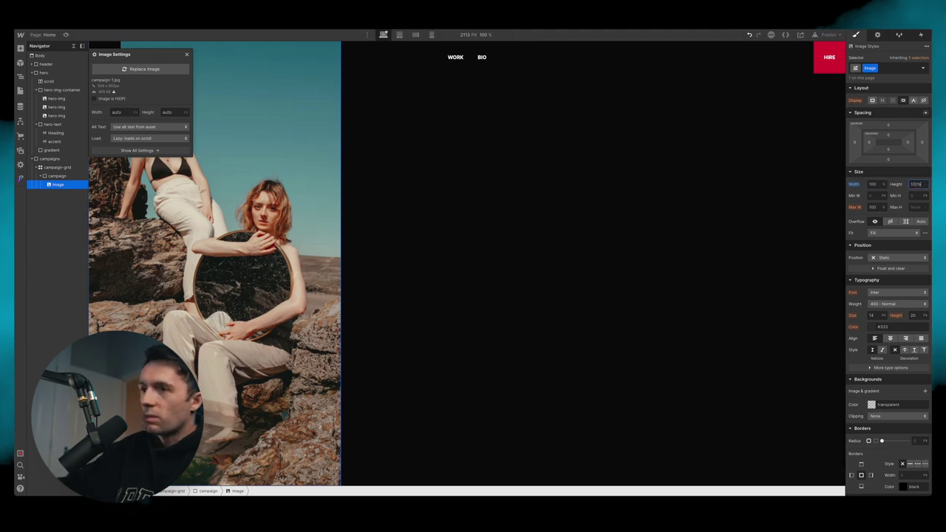
{"action": "type", "text": "100%"}
{"action": "key", "text": "Return"}
{"action": "left_click", "coordinate": [890, 233]}
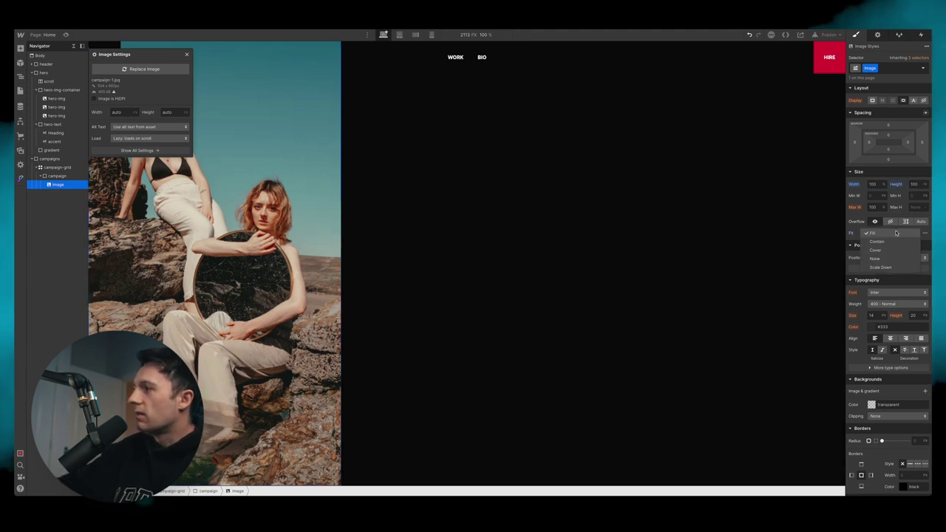
{"action": "left_click", "coordinate": [876, 251]}
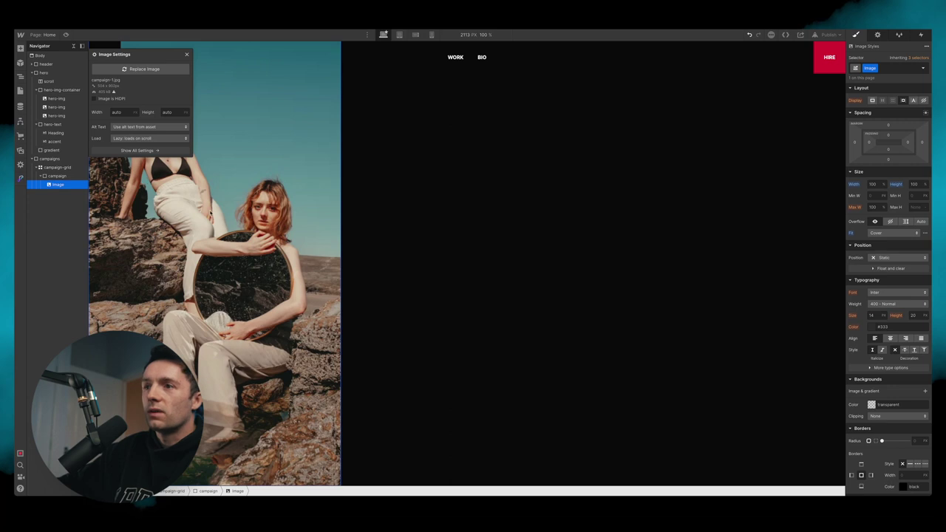
Step: Rename the image's class to campaign-img
{"action": "left_click", "coordinate": [869, 67]}
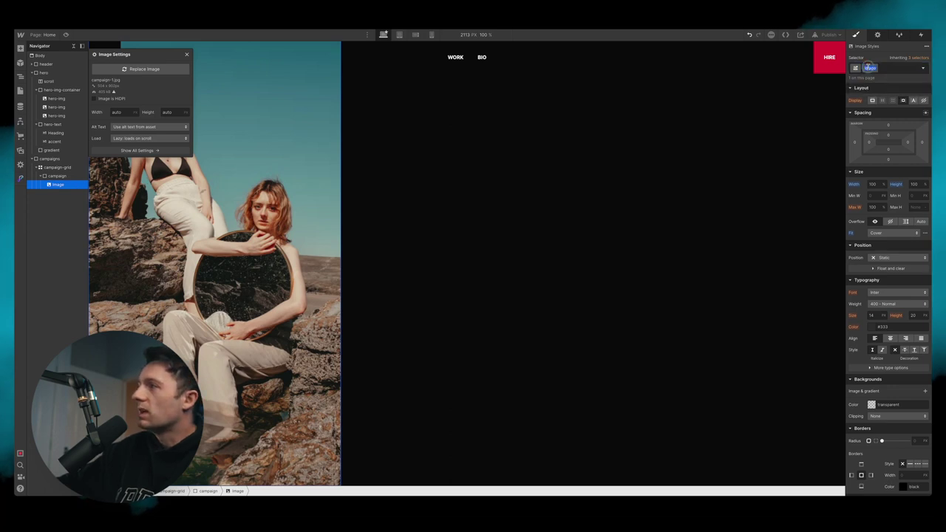
{"action": "type", "text": "campaign"}
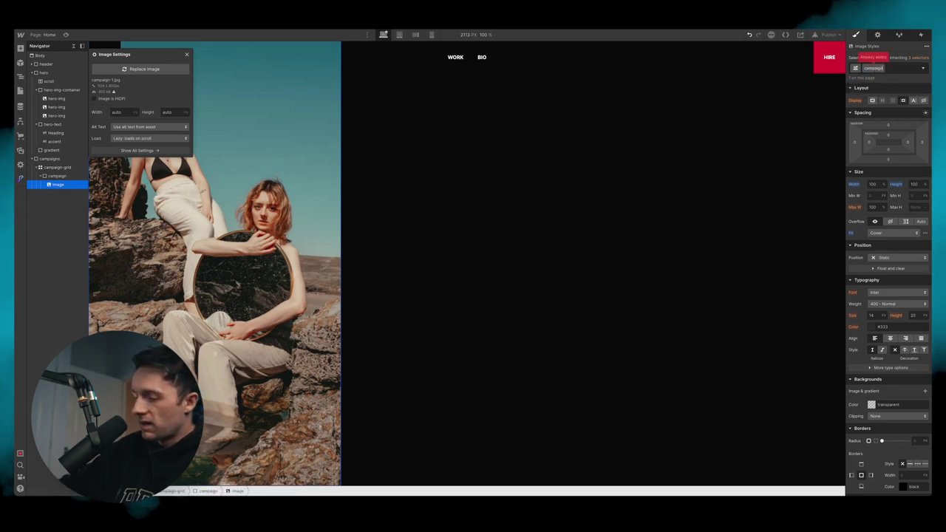
{"action": "type", "text": "-img"}
{"action": "key", "text": "Return"}
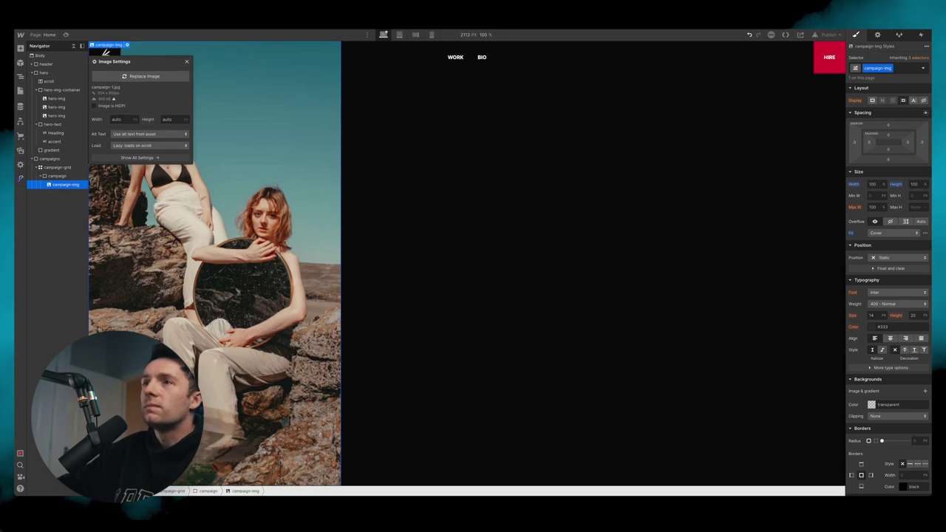
Step: Preview the page and examine how the campaign image sits in its column and below the hero section
{"action": "scroll", "coordinate": [106, 53], "scroll_direction": "up", "scroll_amount": 1}
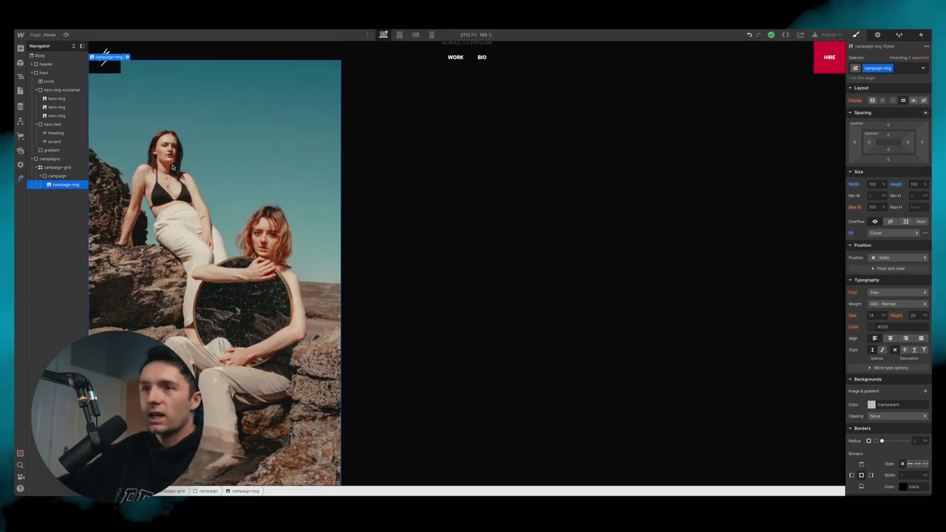
{"action": "left_click", "coordinate": [53, 177]}
{"action": "left_click", "coordinate": [60, 185]}
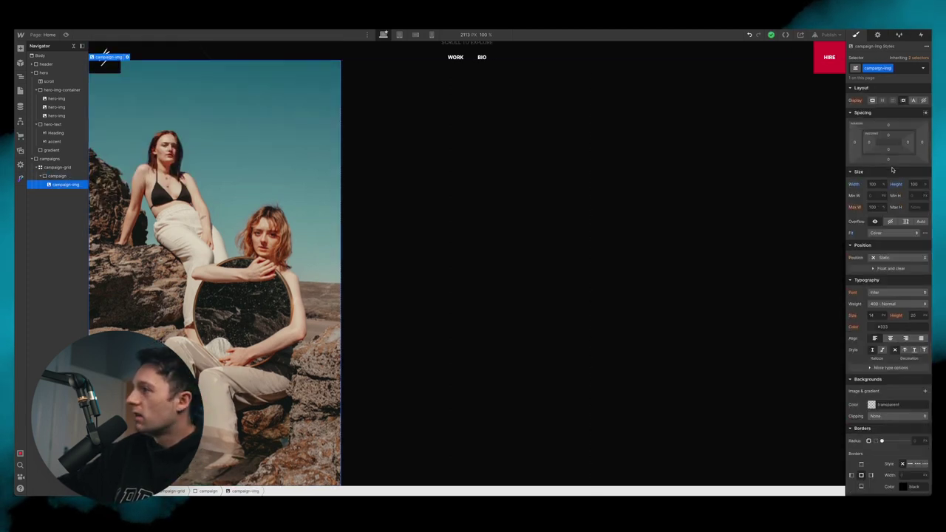
{"action": "left_click", "coordinate": [920, 185]}
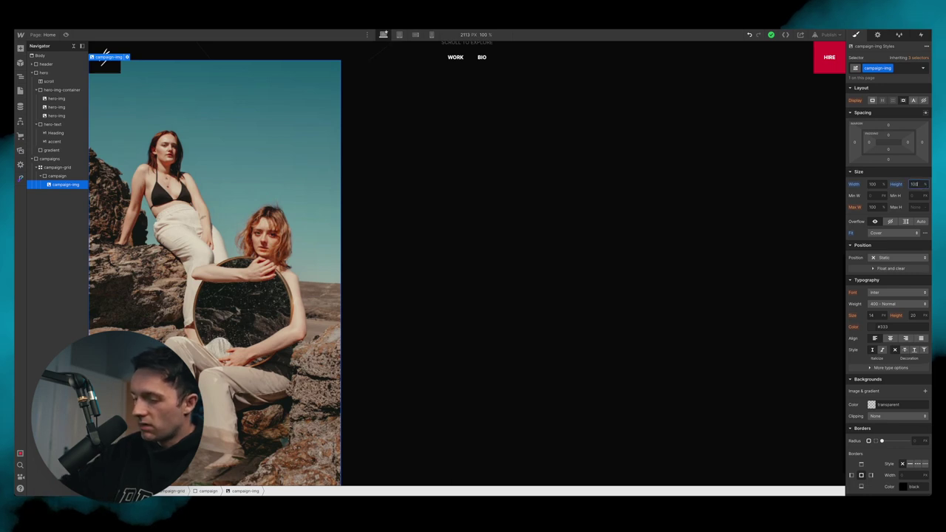
{"action": "left_click", "coordinate": [65, 34]}
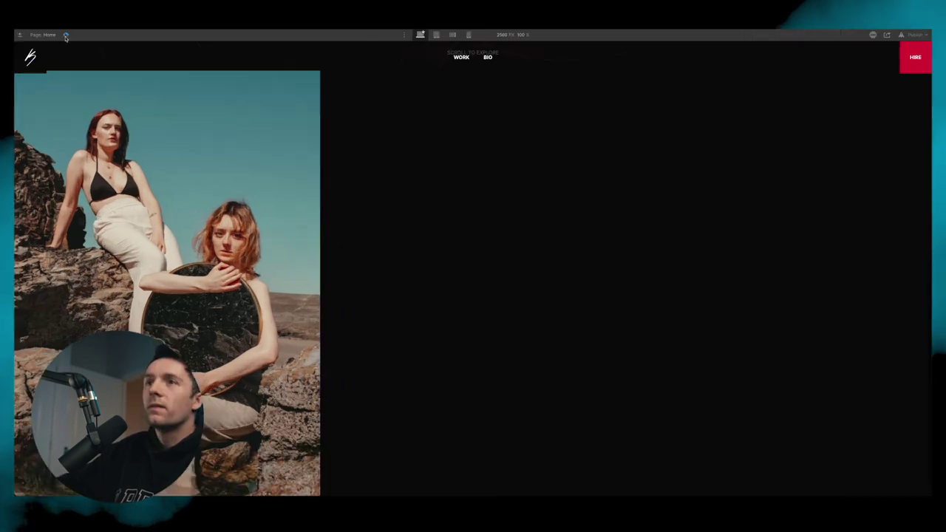
{"action": "scroll", "coordinate": [377, 155], "scroll_direction": "down", "scroll_amount": 1}
{"action": "scroll", "coordinate": [378, 155], "scroll_direction": "up", "scroll_amount": 5}
{"action": "scroll", "coordinate": [377, 154], "scroll_direction": "down", "scroll_amount": 5}
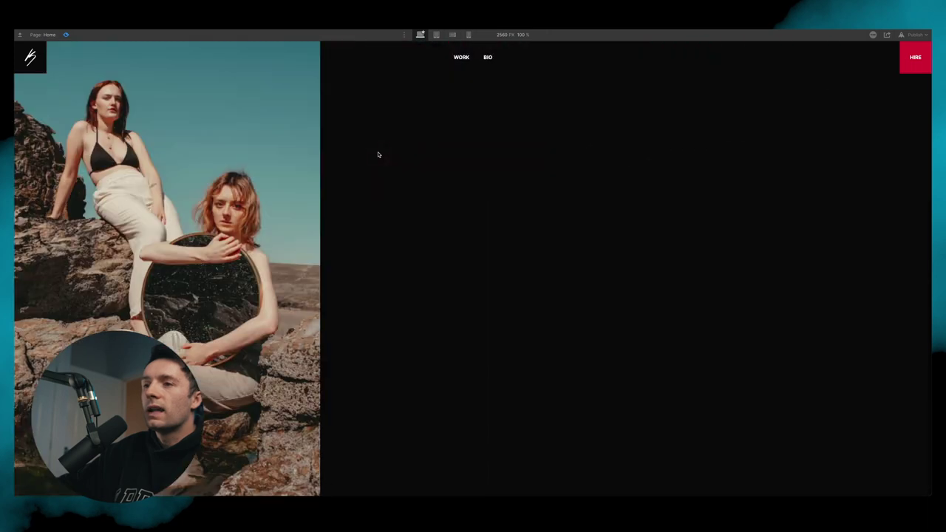
{"action": "scroll", "coordinate": [377, 154], "scroll_direction": "up", "scroll_amount": 5}
{"action": "scroll", "coordinate": [378, 154], "scroll_direction": "down", "scroll_amount": 5}
{"action": "scroll", "coordinate": [379, 154], "scroll_direction": "up", "scroll_amount": 5}
{"action": "scroll", "coordinate": [384, 152], "scroll_direction": "down", "scroll_amount": 1}
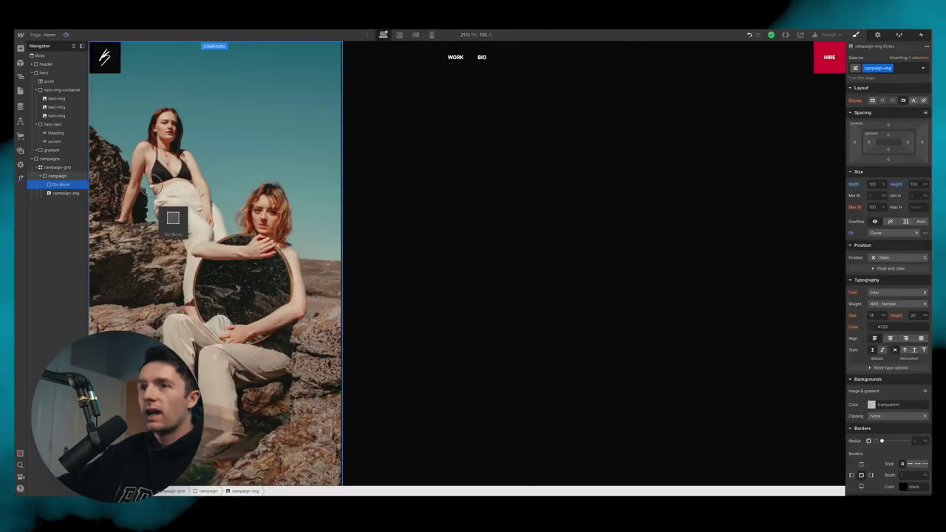
Step: Add a div block above campaign-img inside the campaign div and give it the class campaign-text
{"action": "left_click_drag", "start_coordinate": [158, 202], "coordinate": [62, 186]}
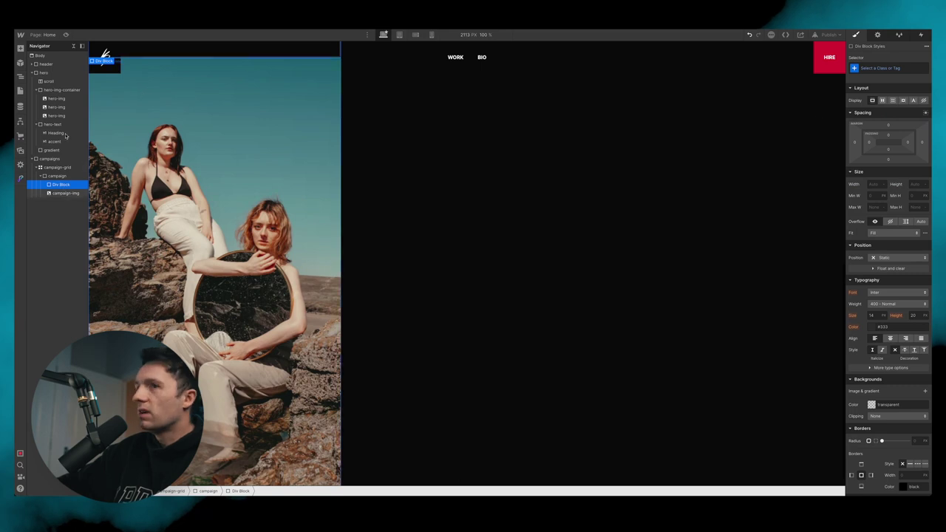
{"action": "scroll", "coordinate": [165, 129], "scroll_direction": "up", "scroll_amount": 2}
{"action": "scroll", "coordinate": [169, 130], "scroll_direction": "down", "scroll_amount": 1}
{"action": "left_click", "coordinate": [917, 72]}
{"action": "type", "text": "cam"}
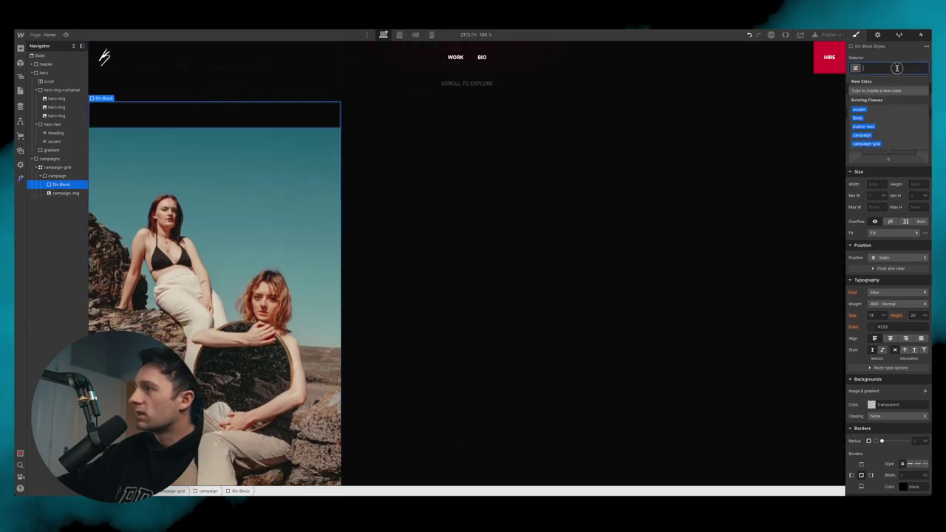
{"action": "type", "text": "paign-text"}
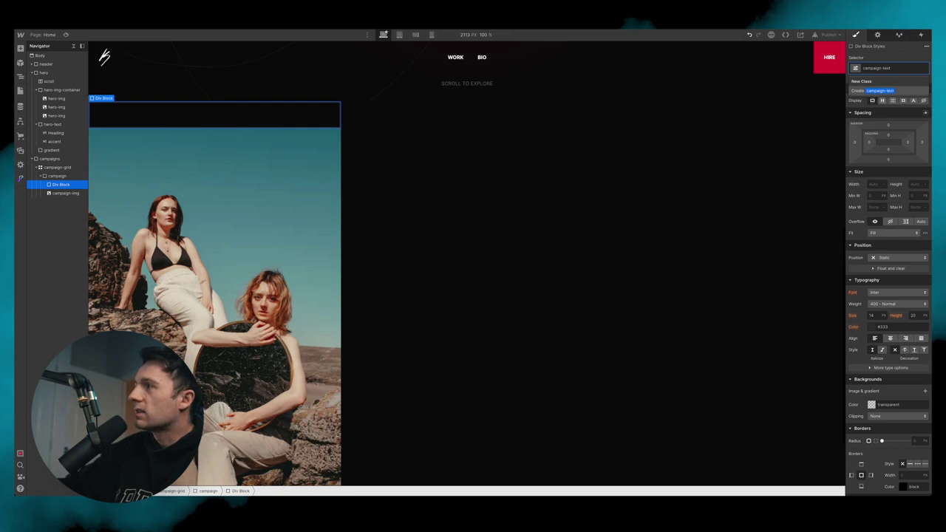
{"action": "key", "text": "Return"}
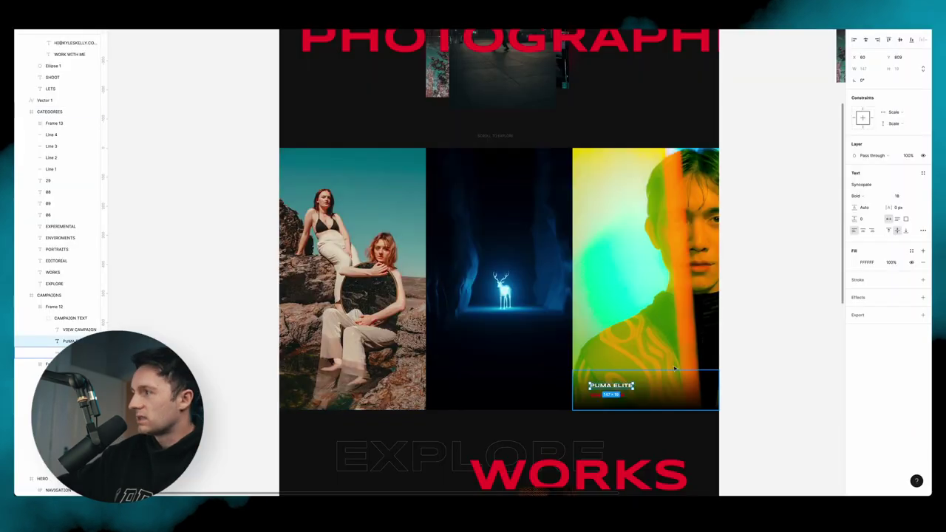
Step: Check the Puma Elite caption's text styles in Figma, return to Webflow and add an H2 heading above the campaign image
{"action": "left_click", "coordinate": [603, 396]}
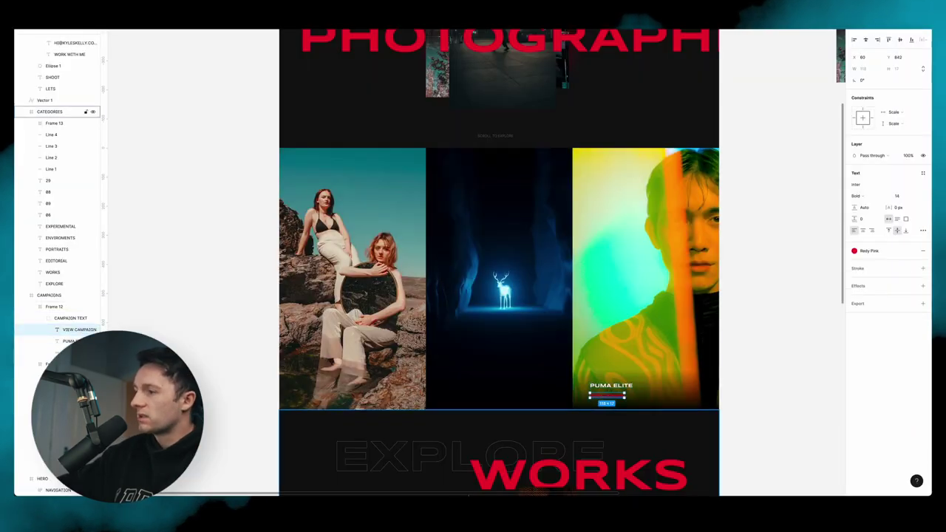
{"action": "left_click", "coordinate": [458, 489]}
{"action": "left_click", "coordinate": [46, 263]}
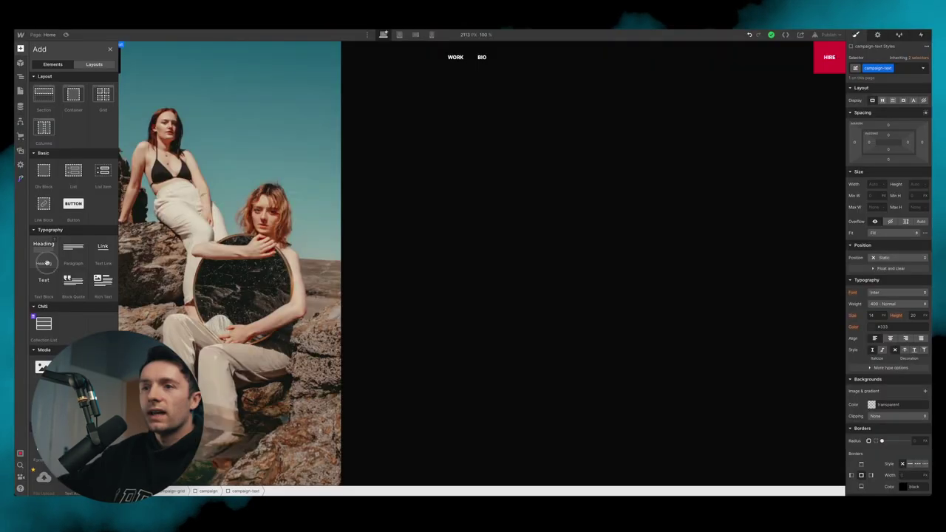
{"action": "left_click", "coordinate": [46, 262]}
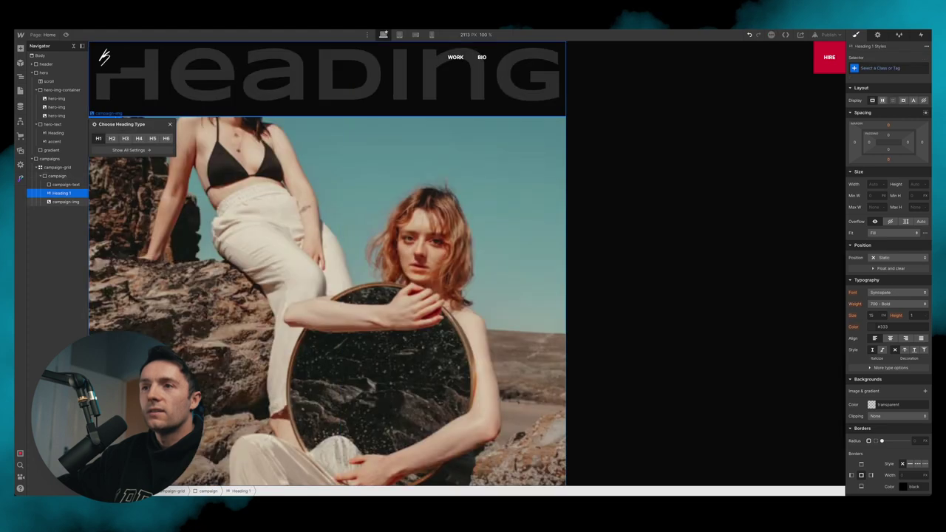
{"action": "left_click", "coordinate": [125, 138]}
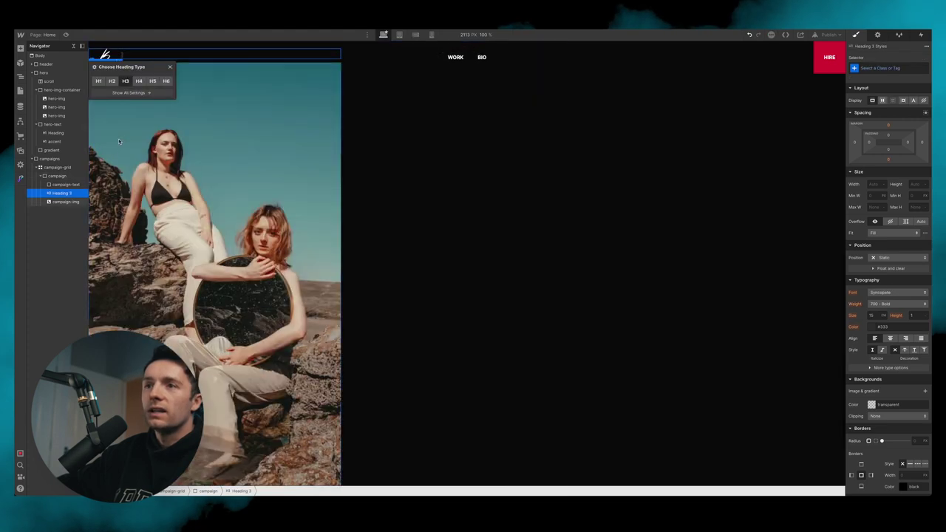
{"action": "left_click", "coordinate": [112, 81]}
Step: Give the new heading the class campaign-title and the text VOGUE 2022
{"action": "left_click", "coordinate": [903, 67]}
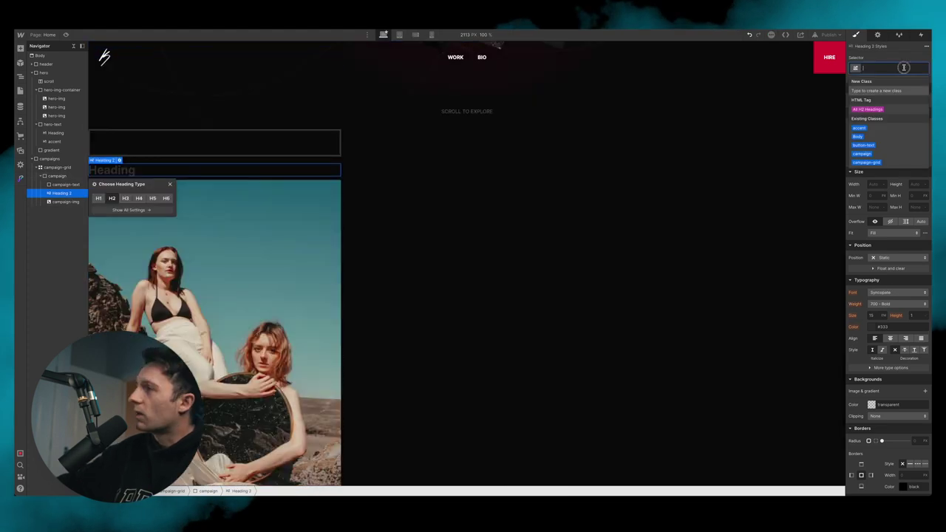
{"action": "type", "text": "campaign"}
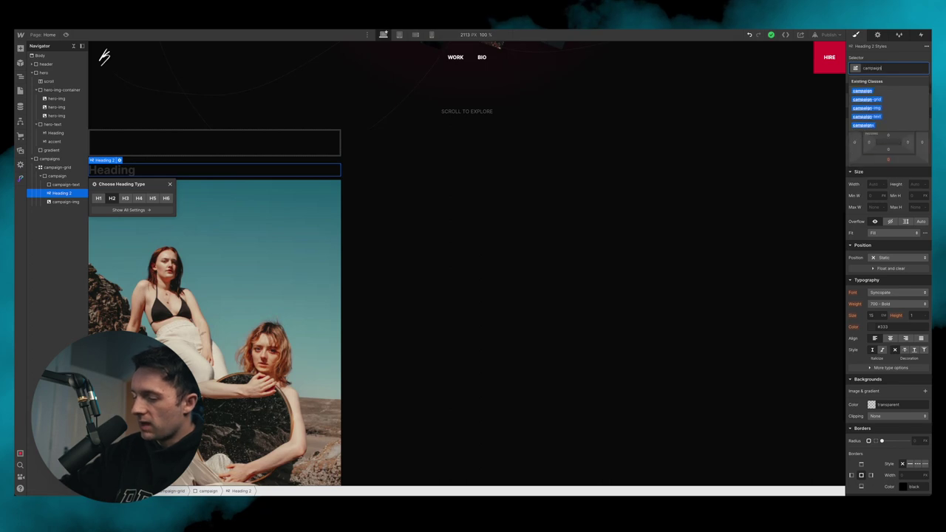
{"action": "type", "text": "-title"}
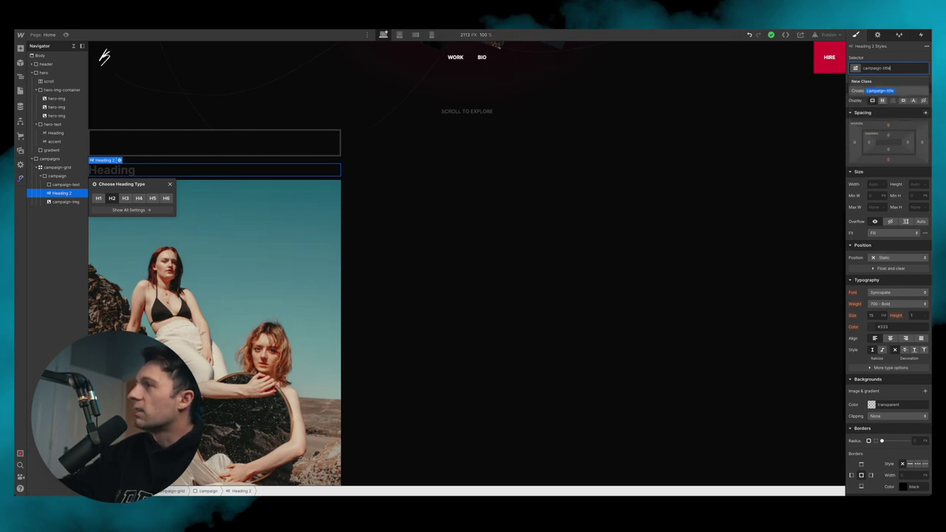
{"action": "key", "text": "Return"}
Step: Style the campaign-title heading with the Syncopate font, a size of 1.2em and white text
{"action": "left_click", "coordinate": [896, 292]}
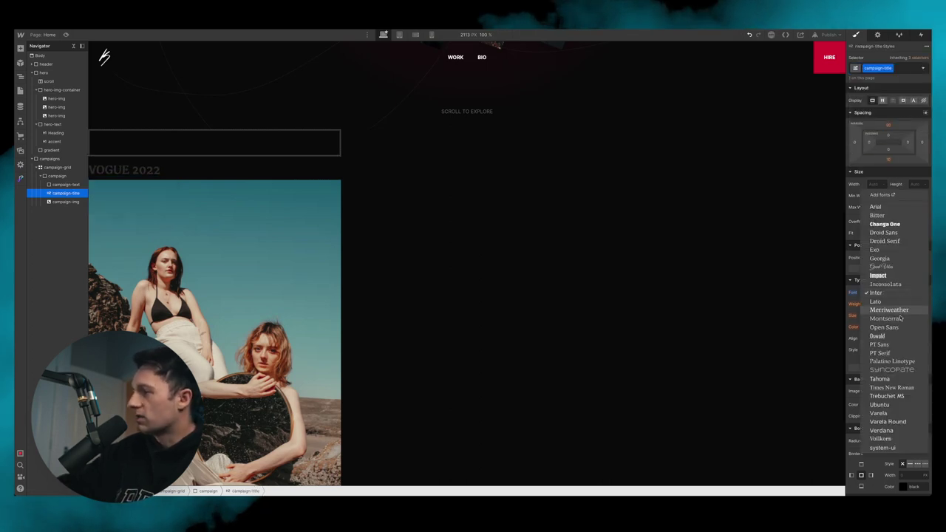
{"action": "left_click", "coordinate": [894, 369]}
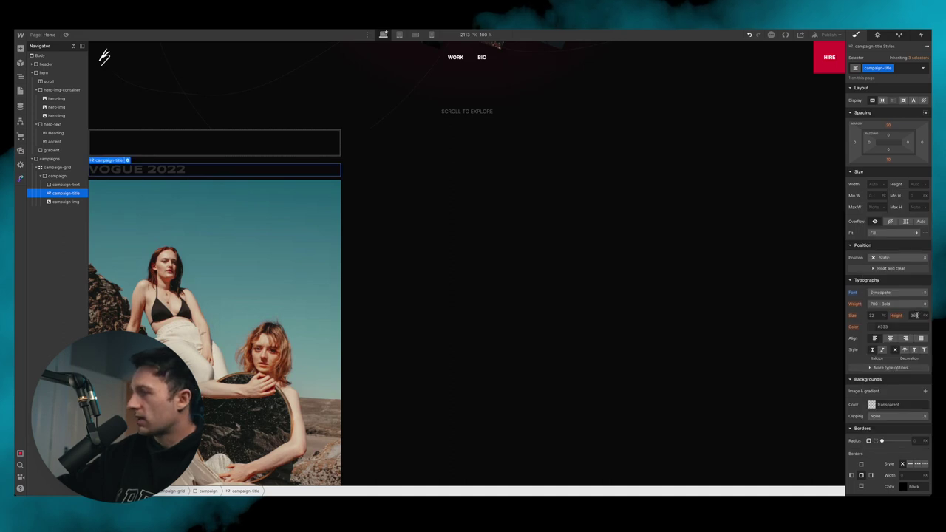
{"action": "left_click", "coordinate": [873, 316]}
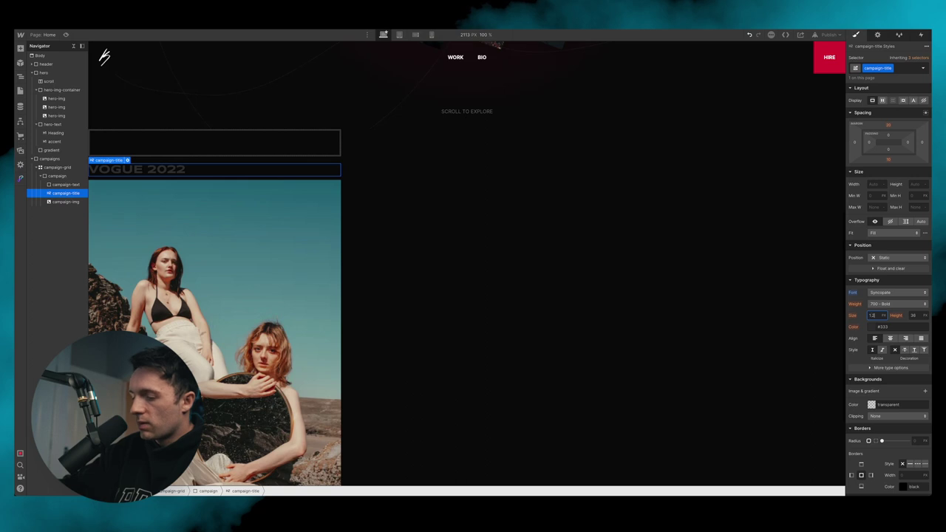
{"action": "type", "text": "1.2em"}
{"action": "key", "text": "Return"}
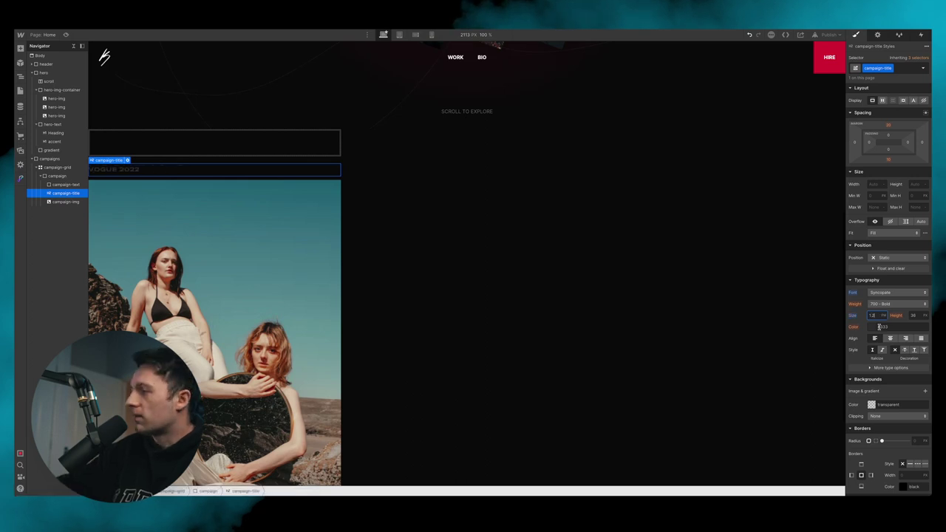
{"action": "left_click", "coordinate": [872, 327]}
{"action": "left_click_drag", "start_coordinate": [872, 360], "coordinate": [836, 329]}
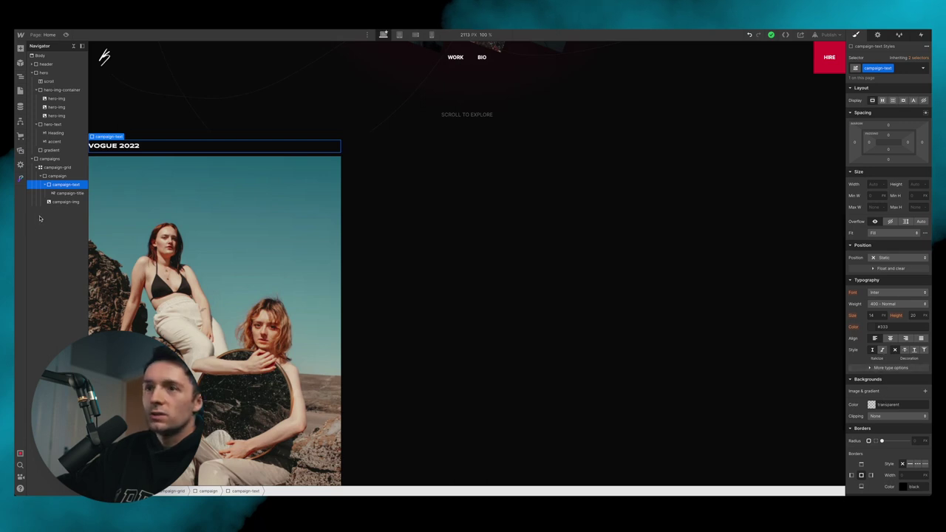
Step: Position the campaign-text div absolutely along its parent's bottom edge and set its height to 100 px
{"action": "left_click", "coordinate": [896, 257]}
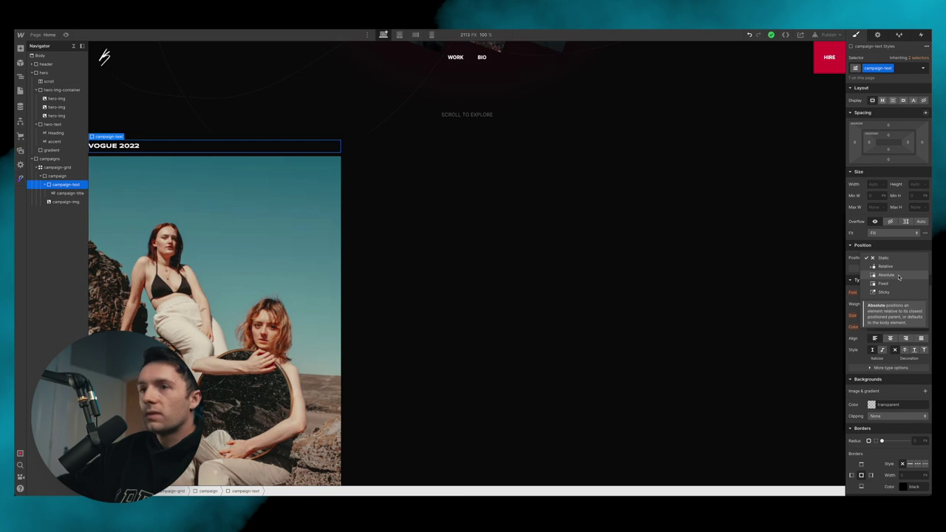
{"action": "left_click", "coordinate": [899, 275]}
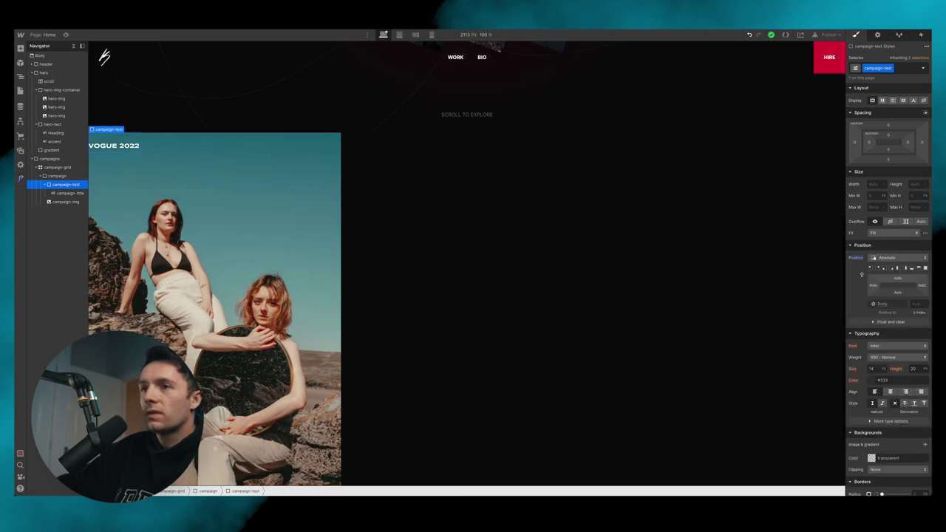
{"action": "left_click", "coordinate": [911, 268]}
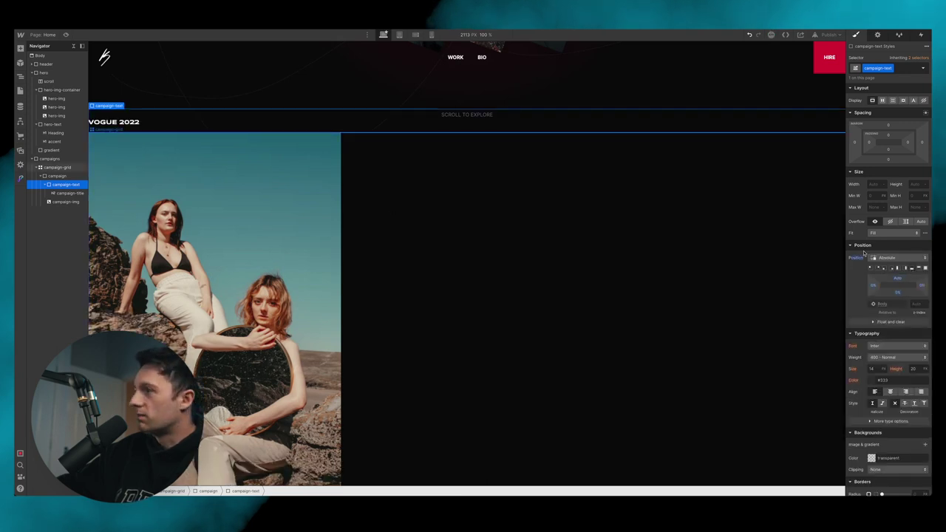
{"action": "left_click", "coordinate": [915, 184]}
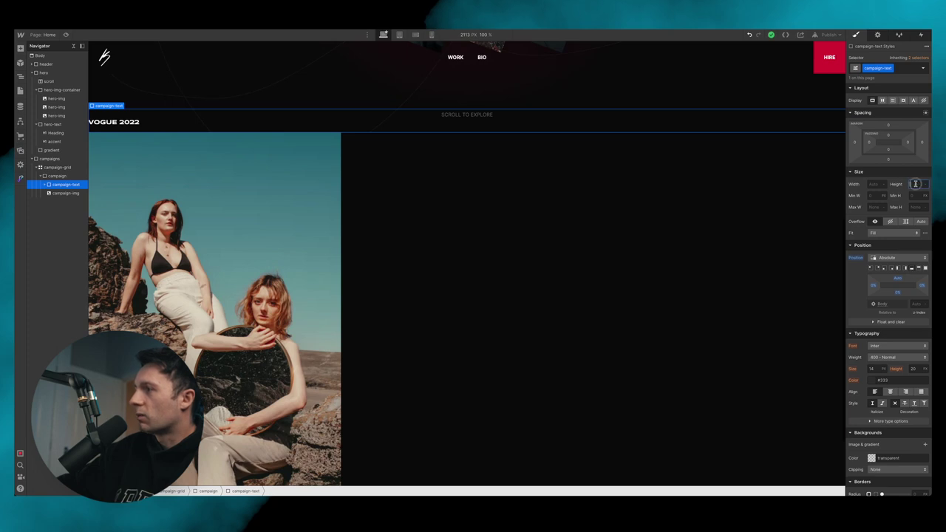
{"action": "type", "text": "100"}
{"action": "key", "text": "Return"}
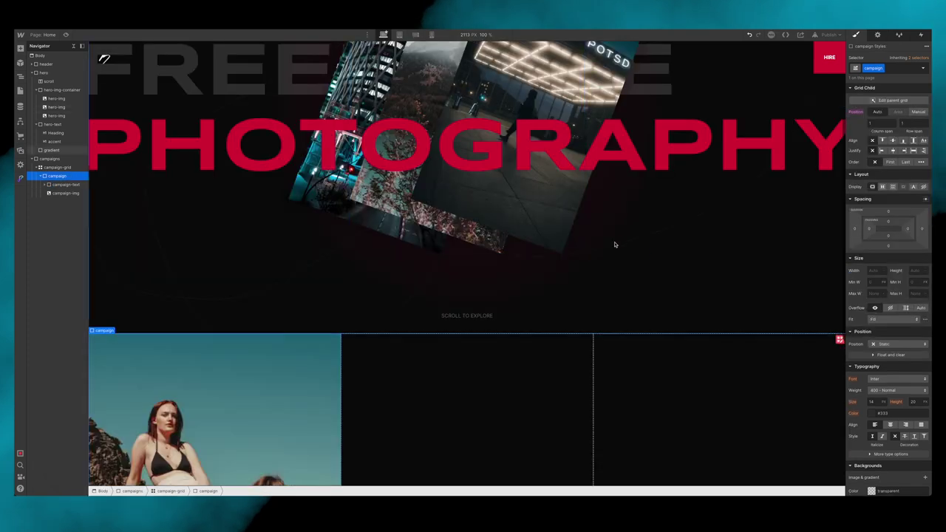
Step: Set the position of the campaign div to relative
{"action": "scroll", "coordinate": [614, 244], "scroll_direction": "down", "scroll_amount": 5}
{"action": "scroll", "coordinate": [244, 152], "scroll_direction": "up", "scroll_amount": 1}
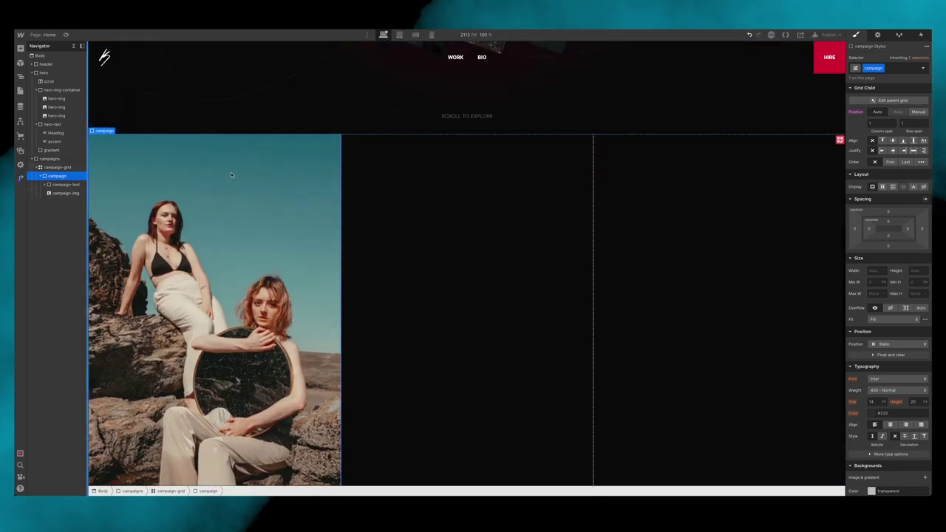
{"action": "left_click", "coordinate": [893, 344]}
{"action": "left_click", "coordinate": [886, 353]}
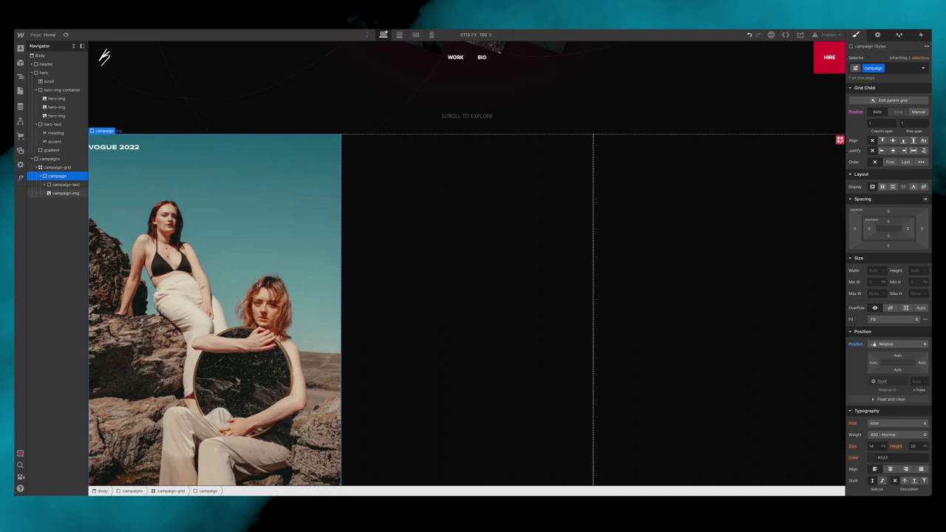
Step: Anchor the absolutely positioned campaign-text div to the bottom edge of the campaign div
{"action": "left_click", "coordinate": [164, 151]}
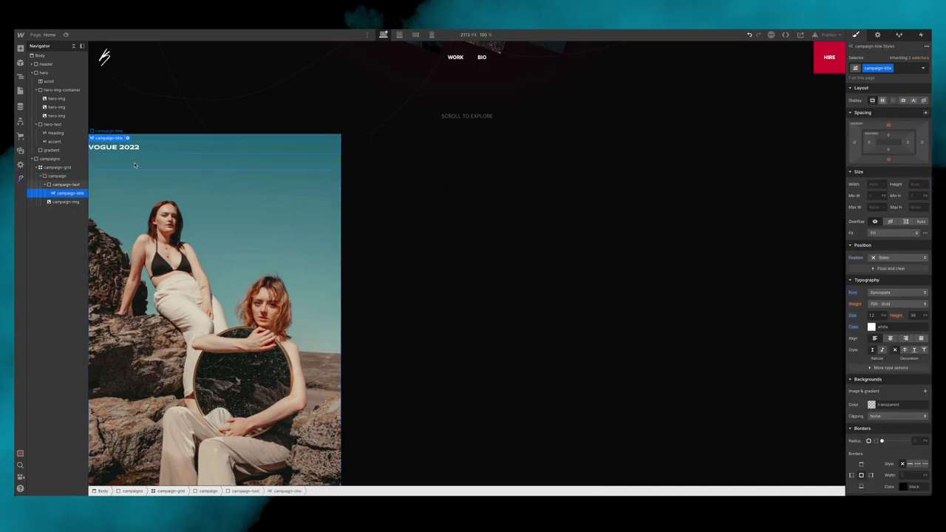
{"action": "left_click", "coordinate": [76, 185]}
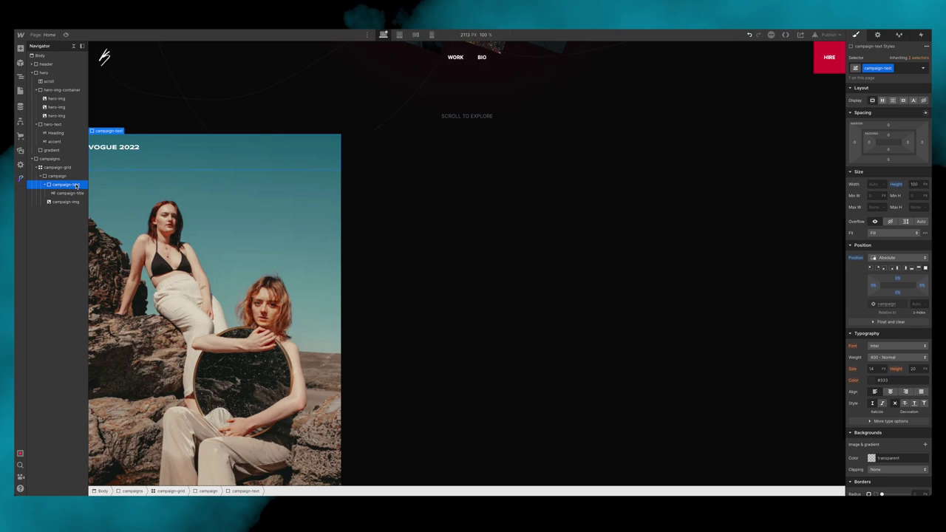
{"action": "left_click", "coordinate": [905, 269]}
{"action": "scroll", "coordinate": [332, 223], "scroll_direction": "down", "scroll_amount": 2}
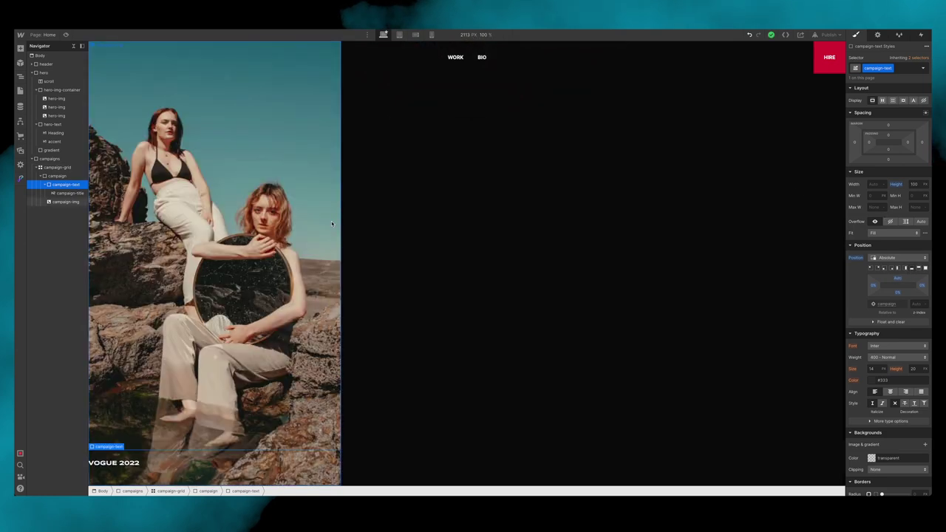
Step: Give the campaign-text div 30 px of padding on all sides and a width of 100%
{"action": "left_click", "coordinate": [159, 463]}
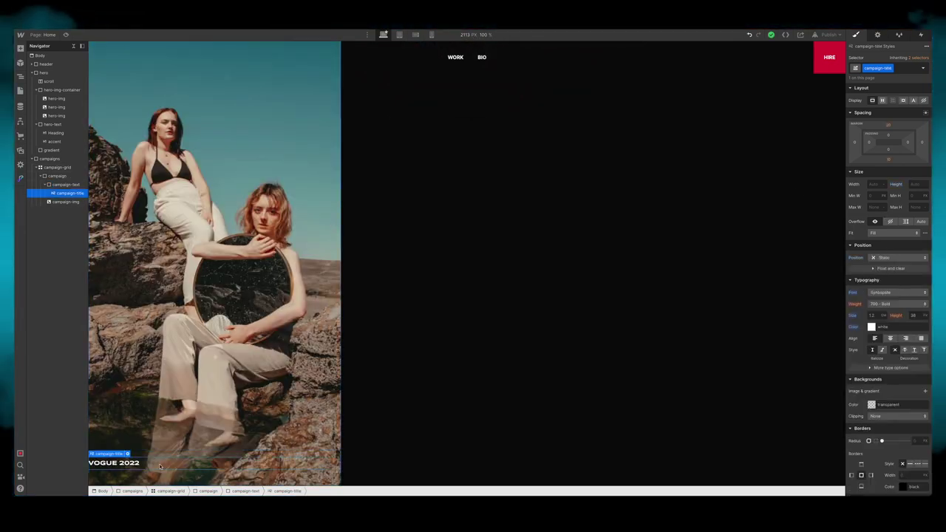
{"action": "left_click", "coordinate": [65, 185]}
{"action": "left_click_drag", "start_coordinate": [868, 143], "coordinate": [881, 142]}
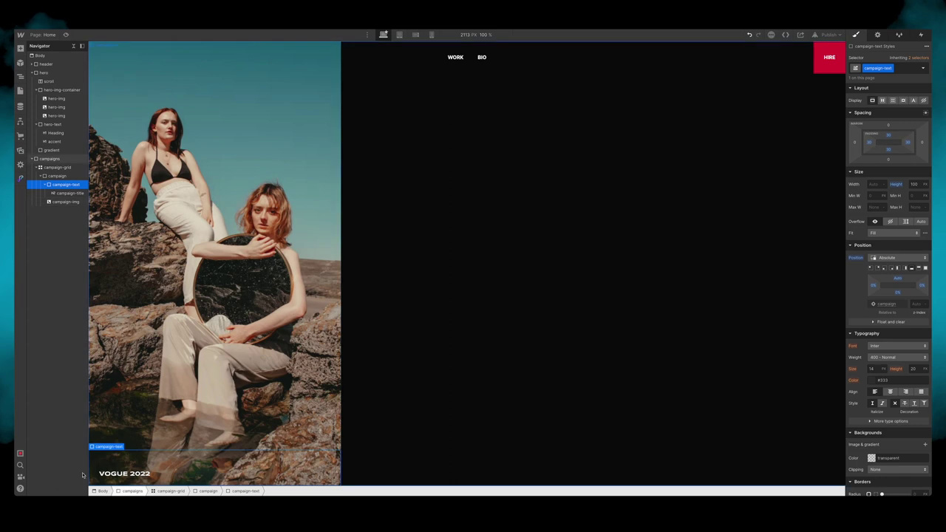
{"action": "left_click", "coordinate": [916, 184]}
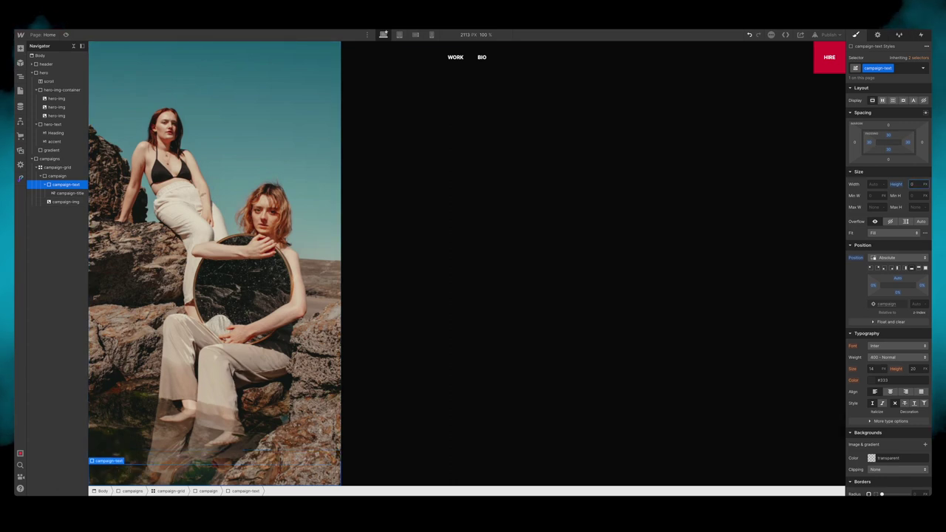
{"action": "left_click", "coordinate": [874, 185]}
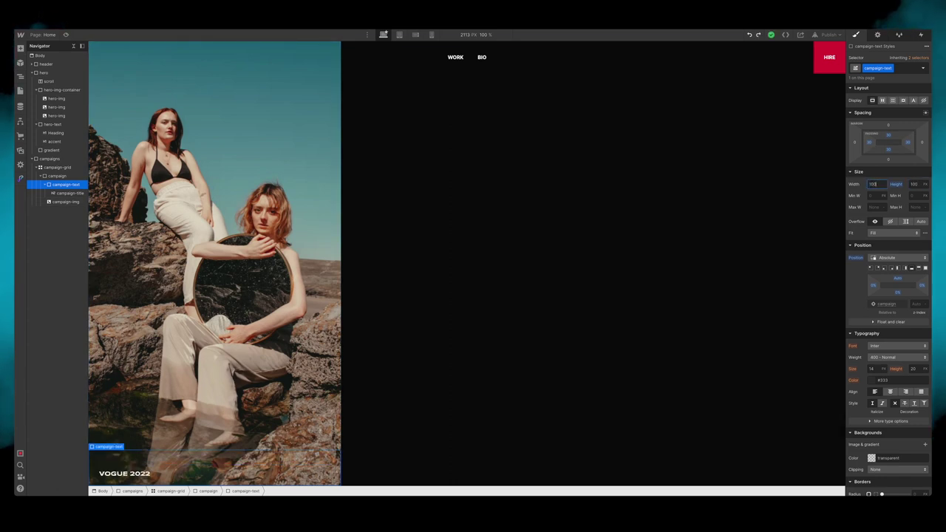
{"action": "type", "text": "100%"}
{"action": "key", "text": "Return"}
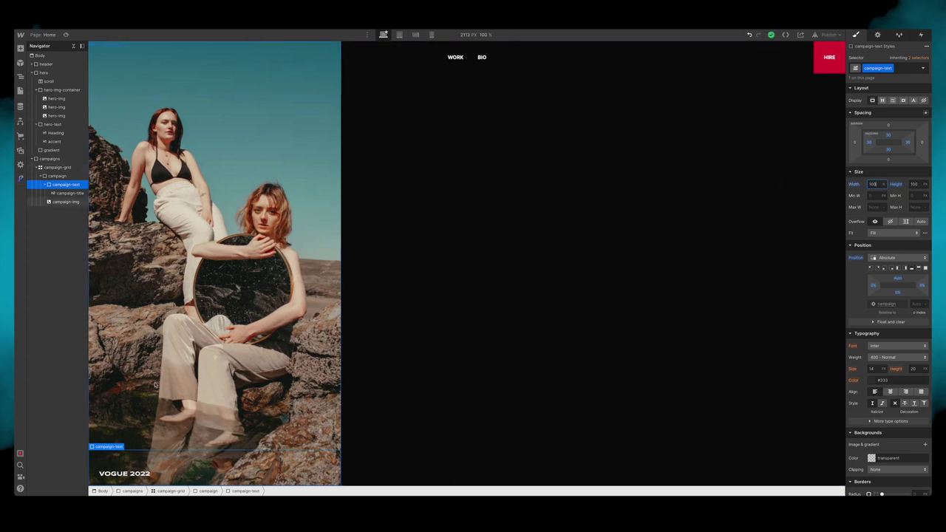
Step: Duplicate the VOGUE 2022 heading inside campaign-text and change the copy to an H3
{"action": "left_click", "coordinate": [145, 476]}
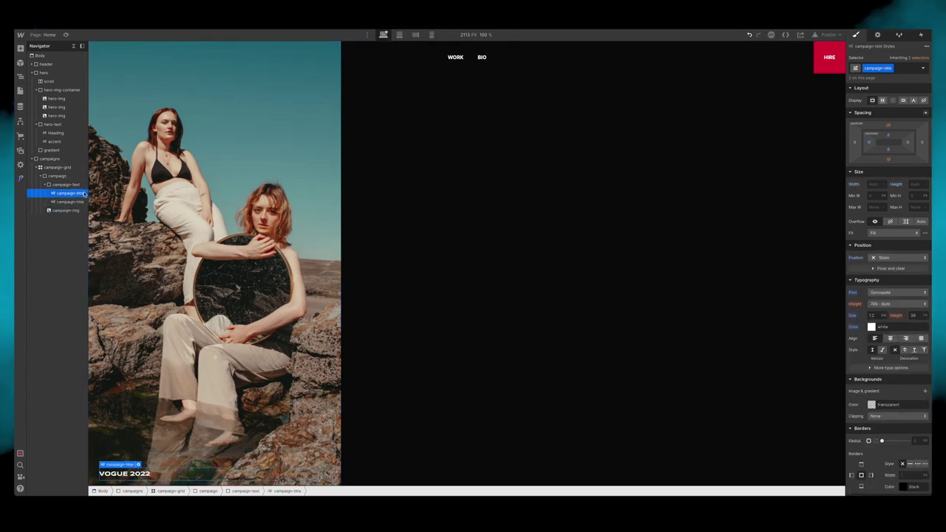
{"action": "key", "text": "ctrl+d"}
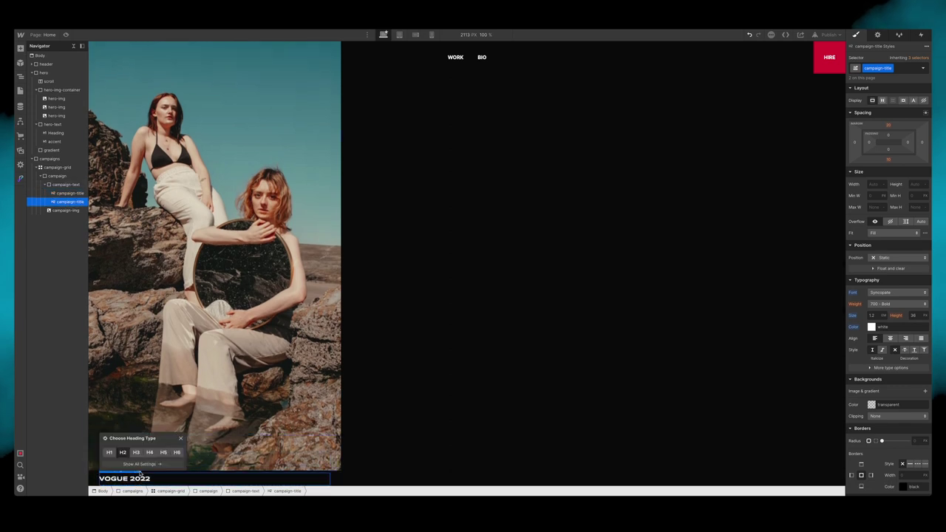
{"action": "left_click", "coordinate": [138, 470]}
{"action": "left_click", "coordinate": [137, 453]}
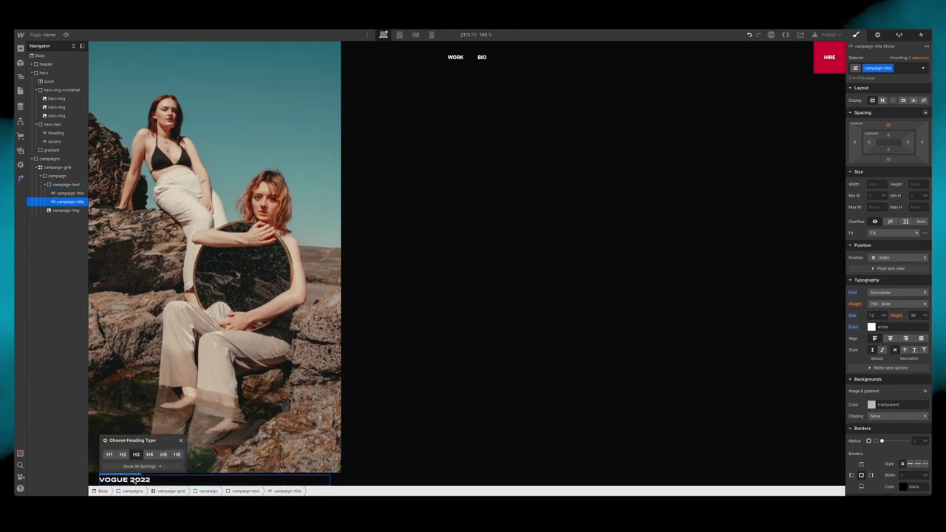
{"action": "double_click", "coordinate": [135, 480]}
{"action": "double_click", "coordinate": [135, 479]}
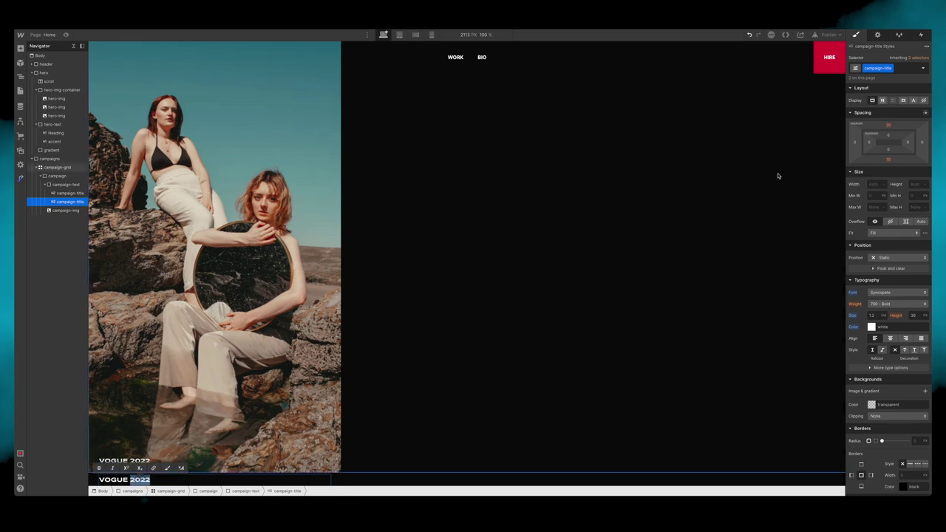
Step: Duplicate the campaign-title class on the copied heading and rename the new class view-campaign
{"action": "left_click", "coordinate": [891, 68]}
{"action": "left_click", "coordinate": [884, 86]}
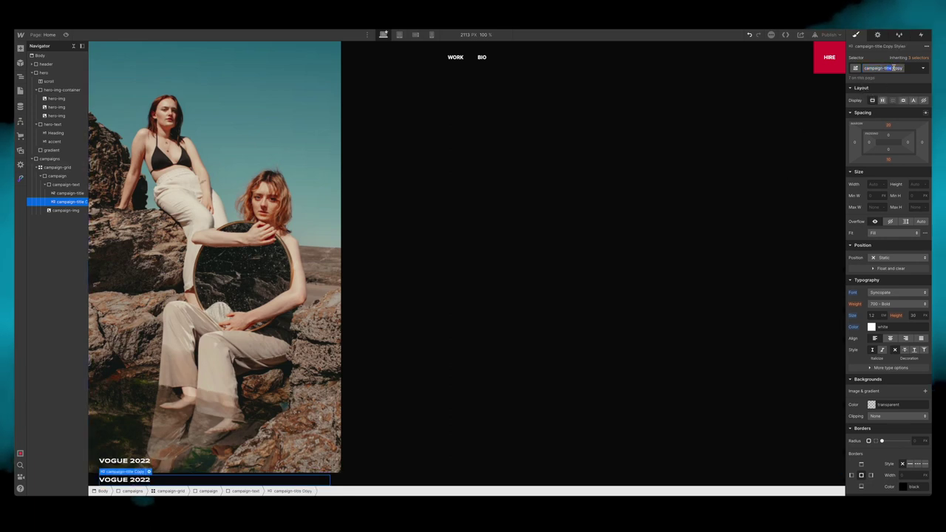
{"action": "left_click", "coordinate": [912, 68]}
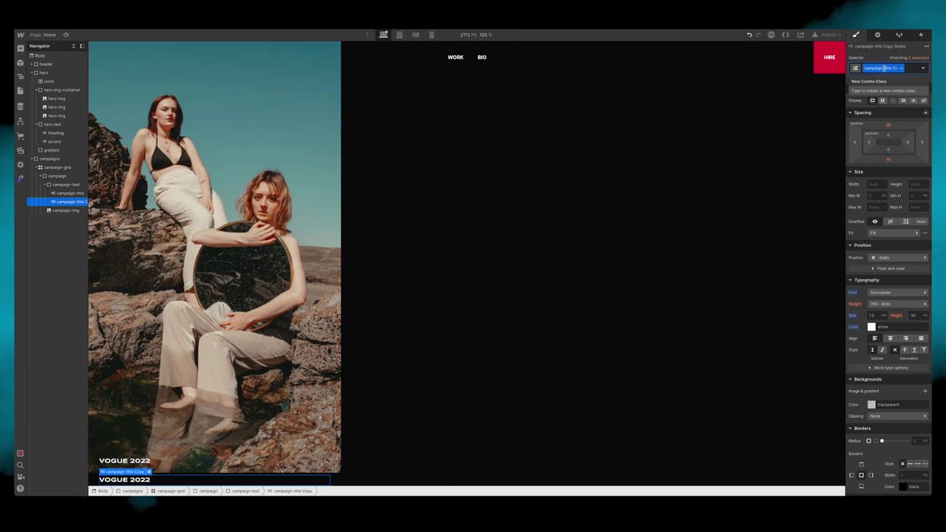
{"action": "key", "text": "Escape"}
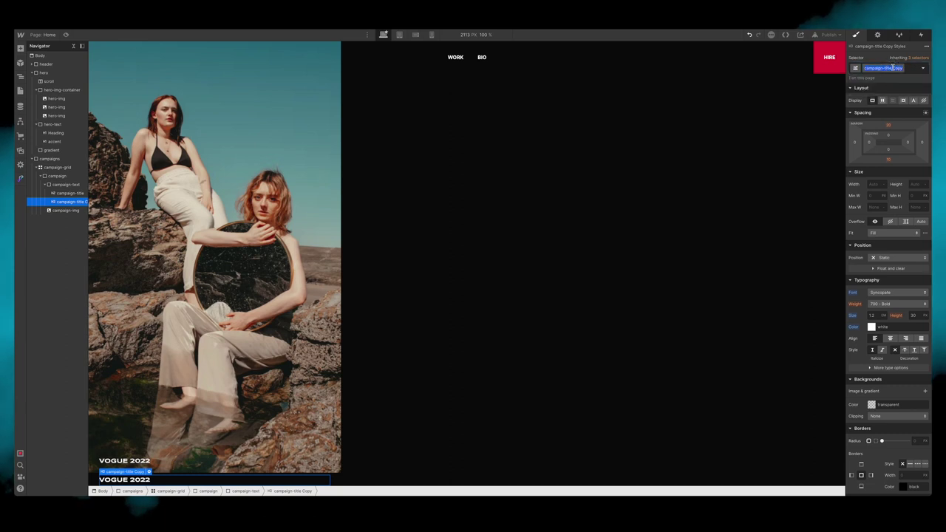
{"action": "key", "text": "BackSpace"}
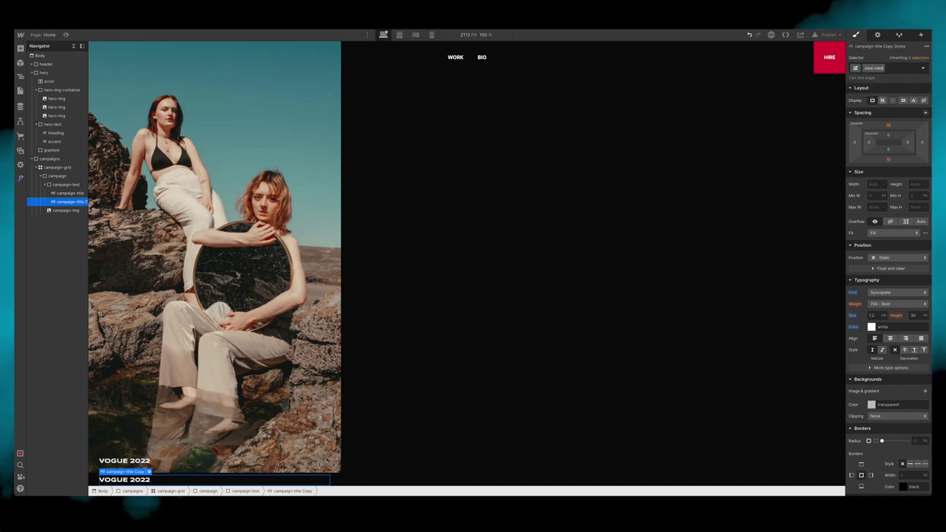
{"action": "type", "text": "view-campaign"}
{"action": "key", "text": "Return"}
Step: Set the top margin of the view-campaign heading to 0
{"action": "left_click", "coordinate": [889, 124]}
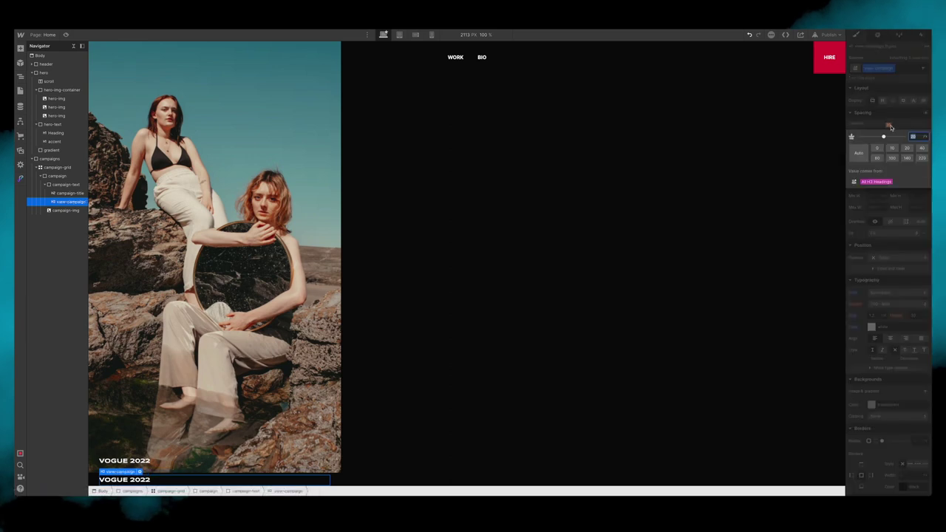
{"action": "type", "text": "10"}
{"action": "key", "text": "Return"}
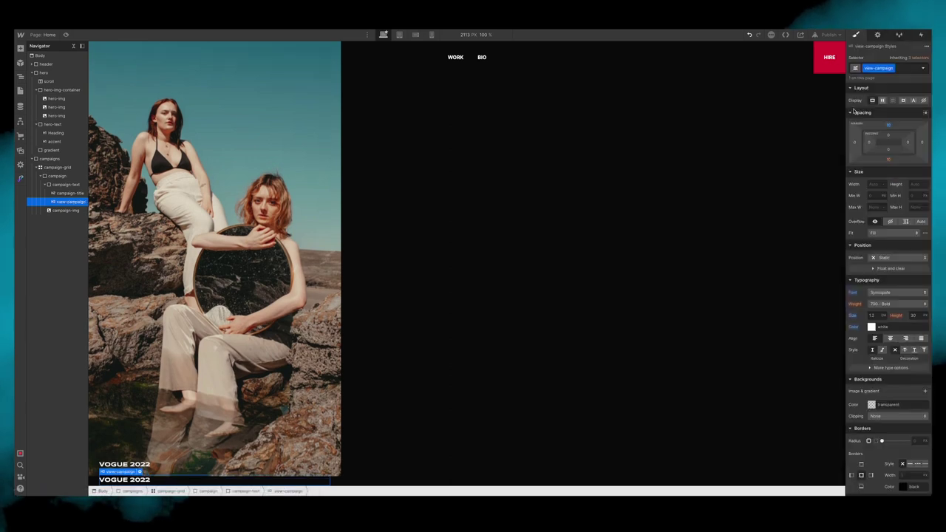
{"action": "left_click", "coordinate": [889, 125]}
{"action": "key", "text": "Return"}
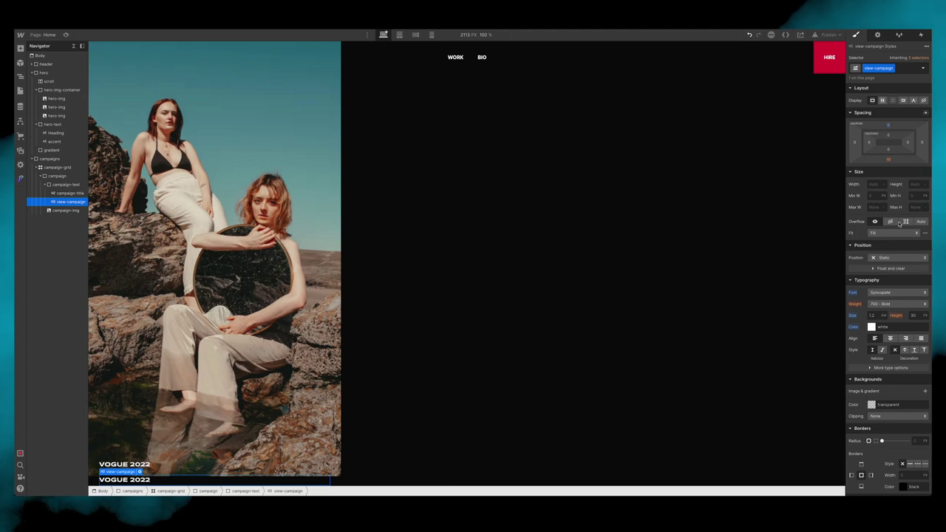
Step: Style the view-campaign heading with the Inter font, 1em size and the red swatch colour, with the text VIEW CAMPAIGN
{"action": "left_click", "coordinate": [896, 293]}
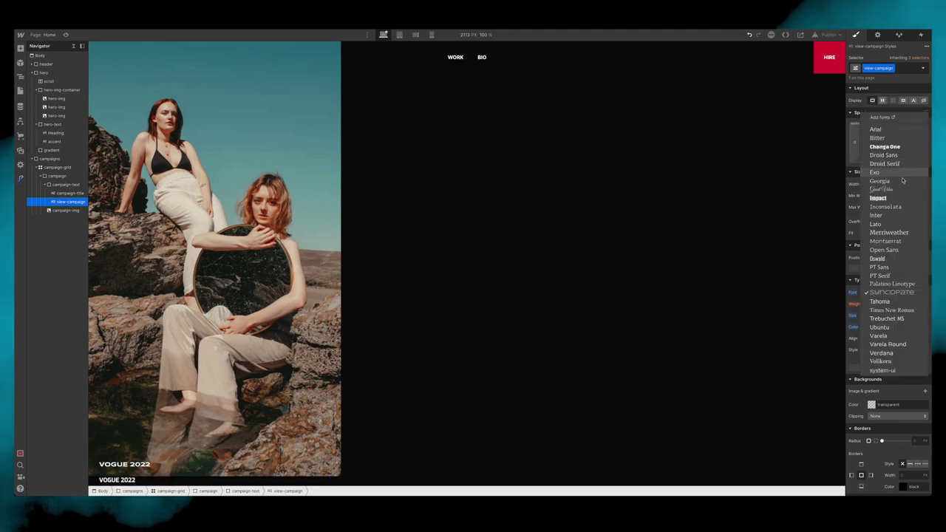
{"action": "left_click", "coordinate": [900, 215]}
{"action": "left_click", "coordinate": [879, 314]}
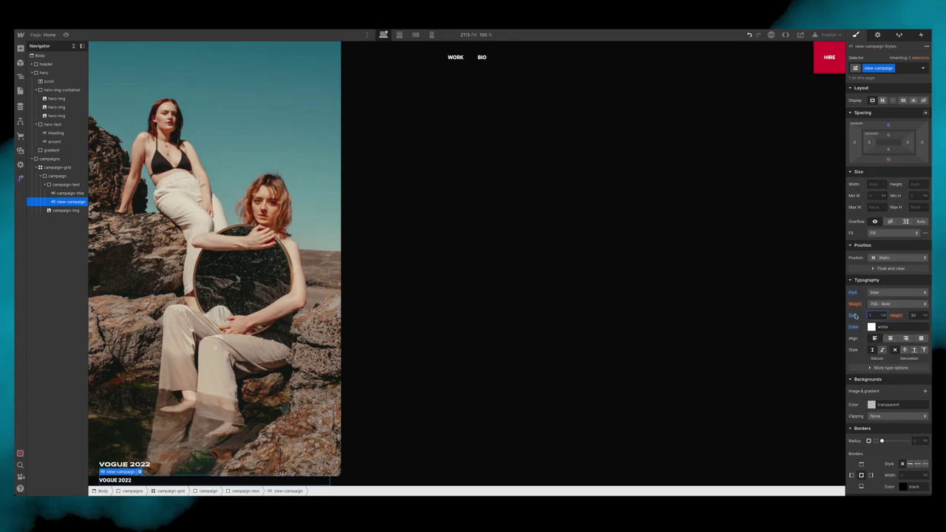
{"action": "key", "text": "Return"}
{"action": "left_click", "coordinate": [872, 328]}
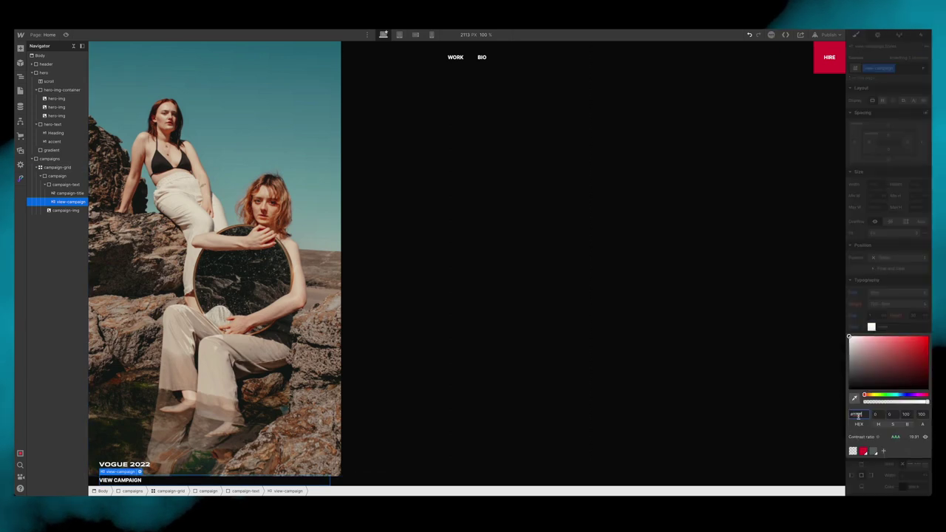
{"action": "left_click", "coordinate": [861, 450]}
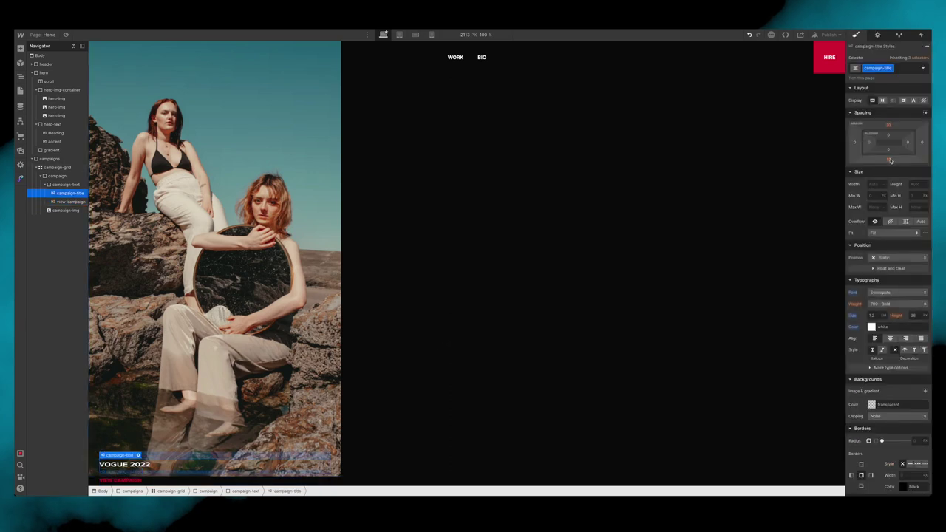
Step: Set the campaign-title heading's bottom margin to 0 and the campaign-text div's height to Auto
{"action": "left_click", "coordinate": [890, 160]}
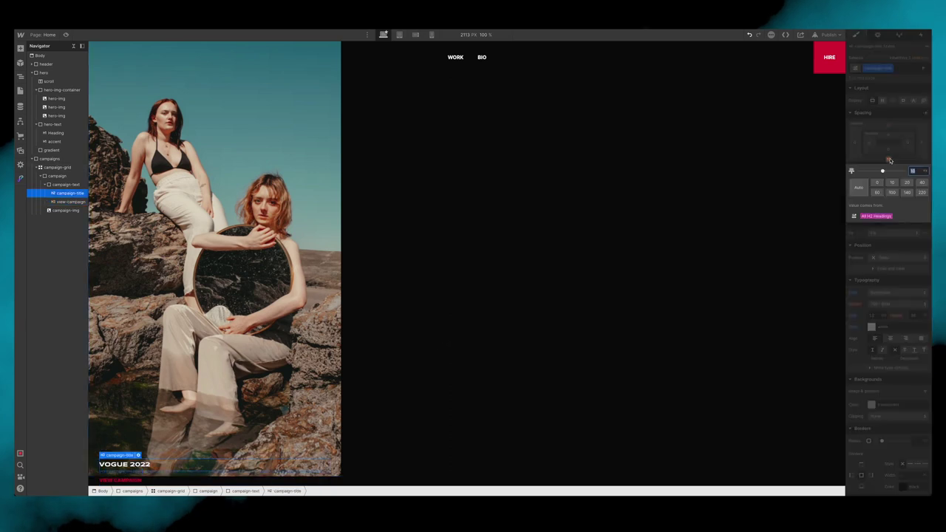
{"action": "key", "text": "Return"}
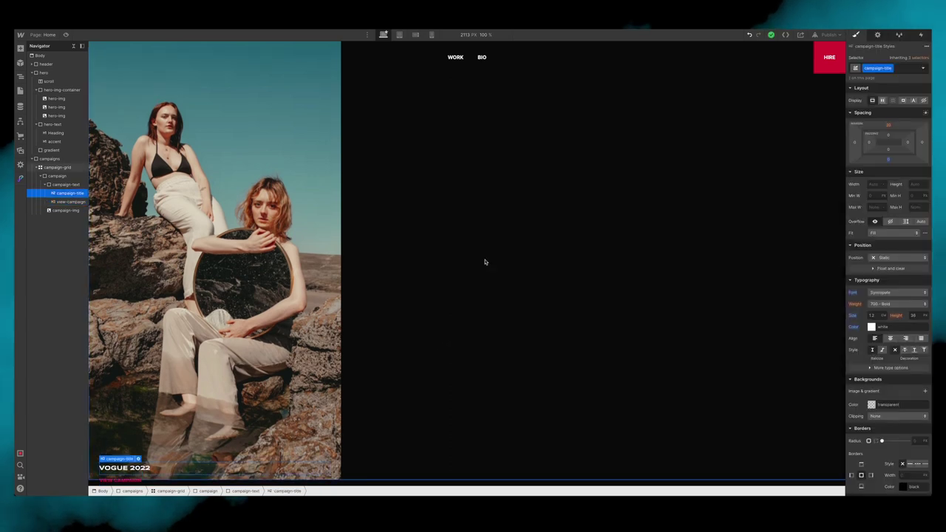
{"action": "left_click", "coordinate": [66, 184]}
{"action": "left_click", "coordinate": [918, 185]}
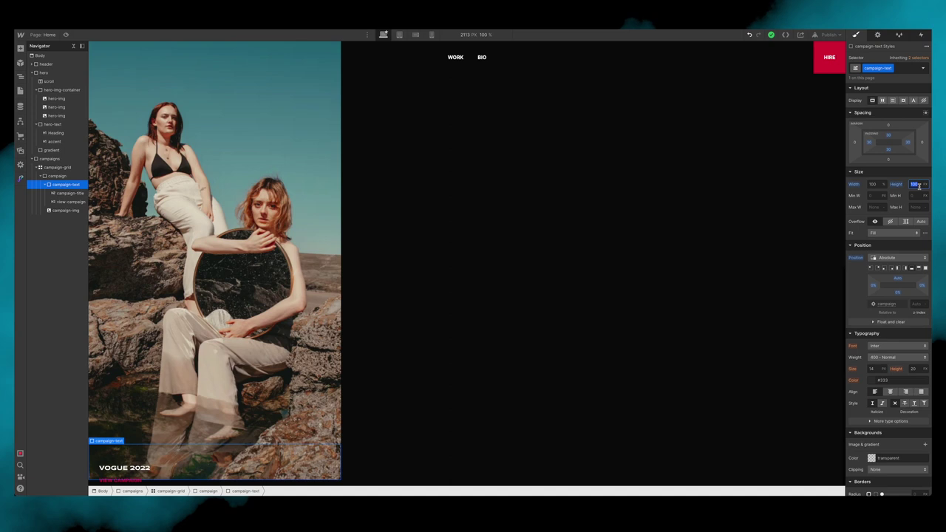
{"action": "key", "text": "Return"}
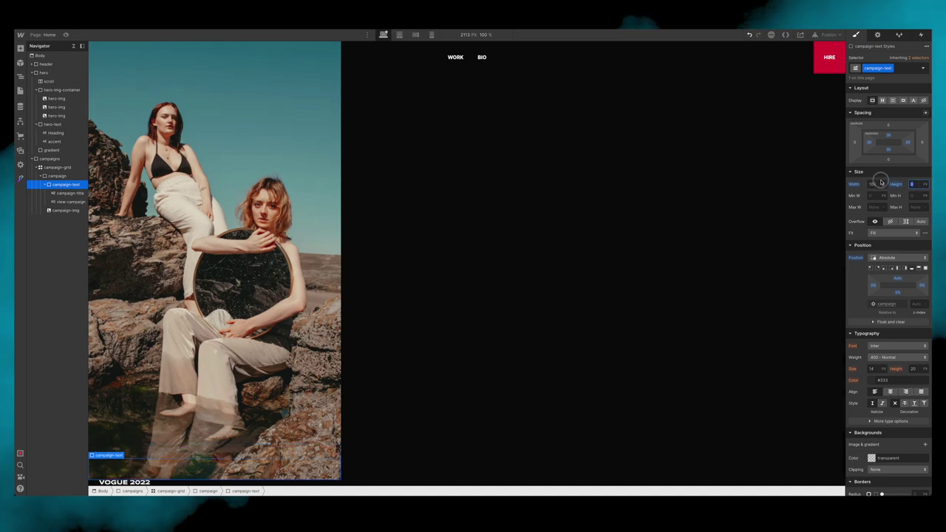
{"action": "key", "text": "Return"}
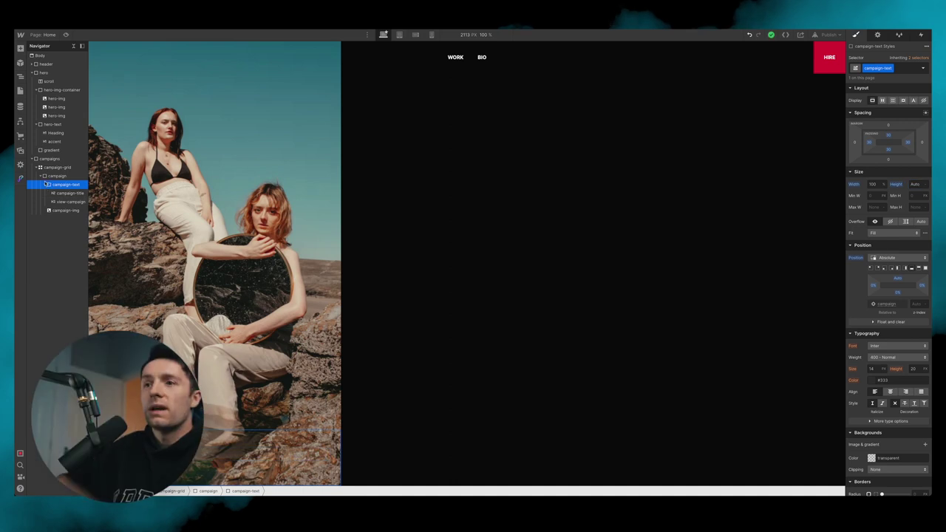
Step: Add a div block inside the campaign block, between the text and the image, with a new campaign-gradient class
{"action": "key", "text": "a"}
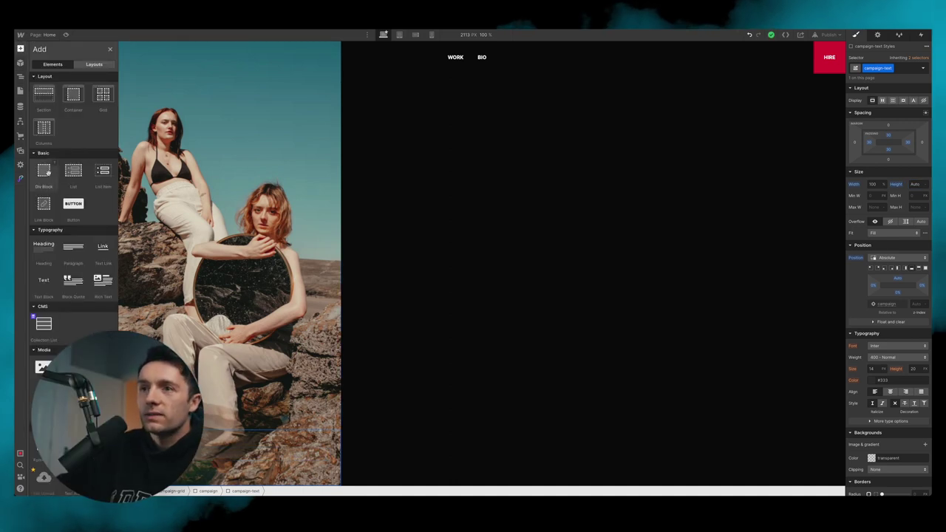
{"action": "left_click_drag", "start_coordinate": [44, 170], "coordinate": [76, 211]}
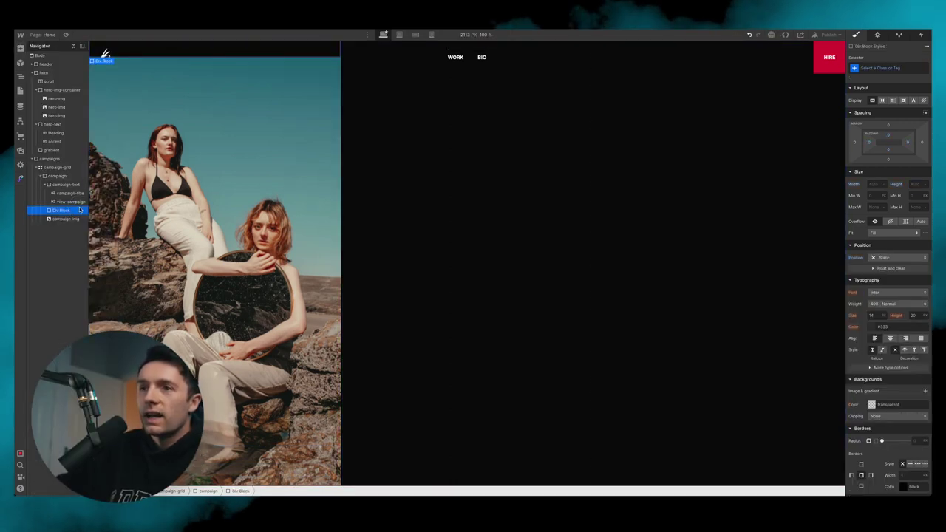
{"action": "left_click", "coordinate": [900, 65]}
{"action": "type", "text": "campaign-gradient"}
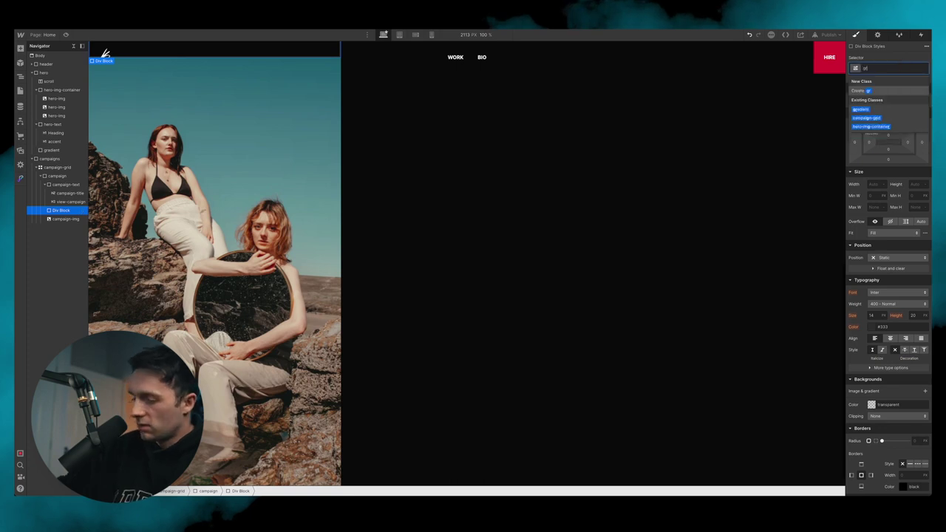
{"action": "key", "text": "Return"}
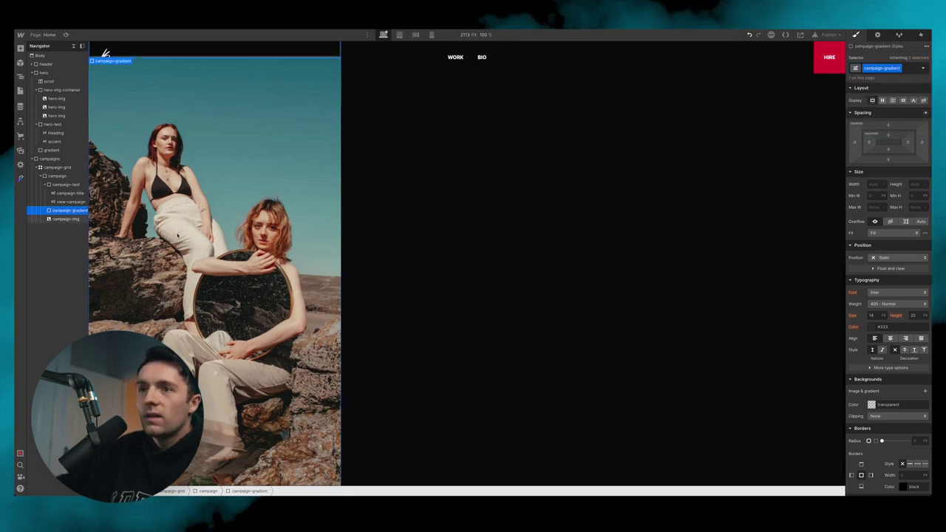
Step: Position the campaign-gradient div absolutely so that it fully covers the campaign block
{"action": "scroll", "coordinate": [420, 254], "scroll_direction": "down", "scroll_amount": 1}
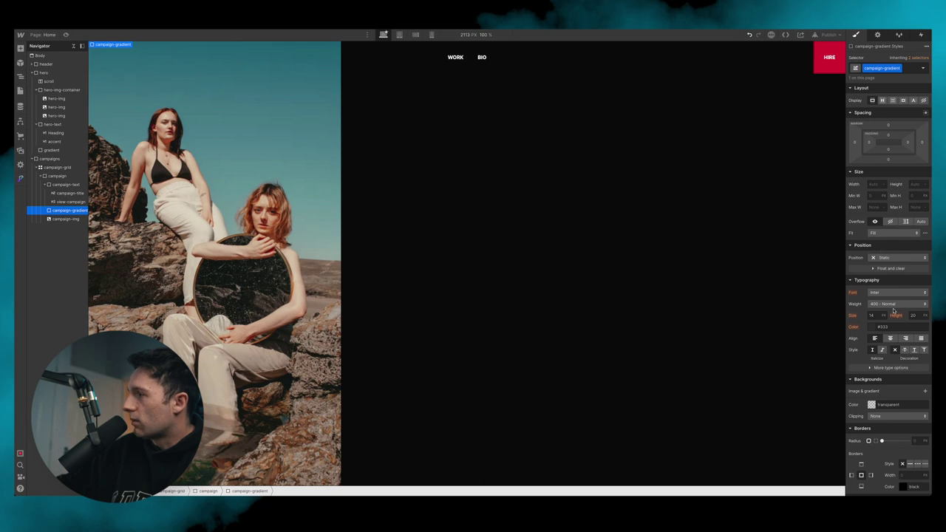
{"action": "left_click", "coordinate": [898, 257]}
{"action": "left_click", "coordinate": [897, 281]}
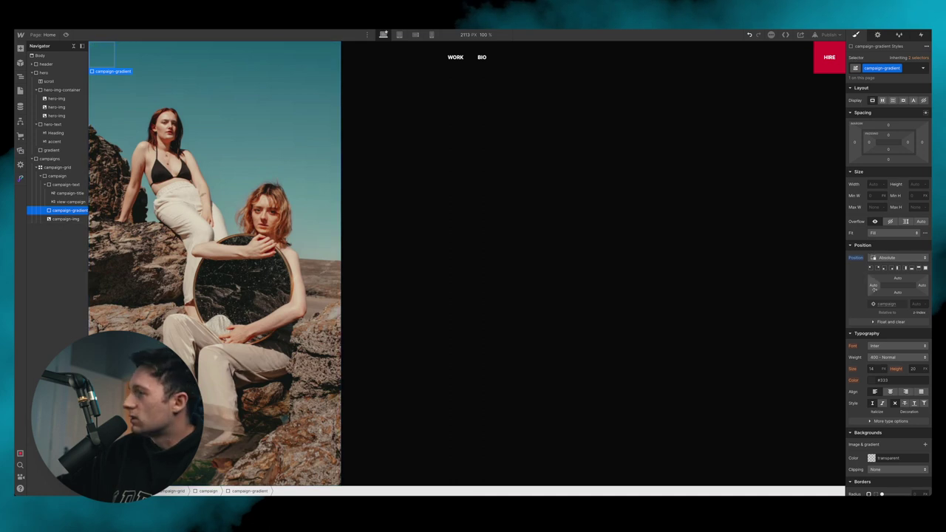
{"action": "left_click", "coordinate": [923, 268]}
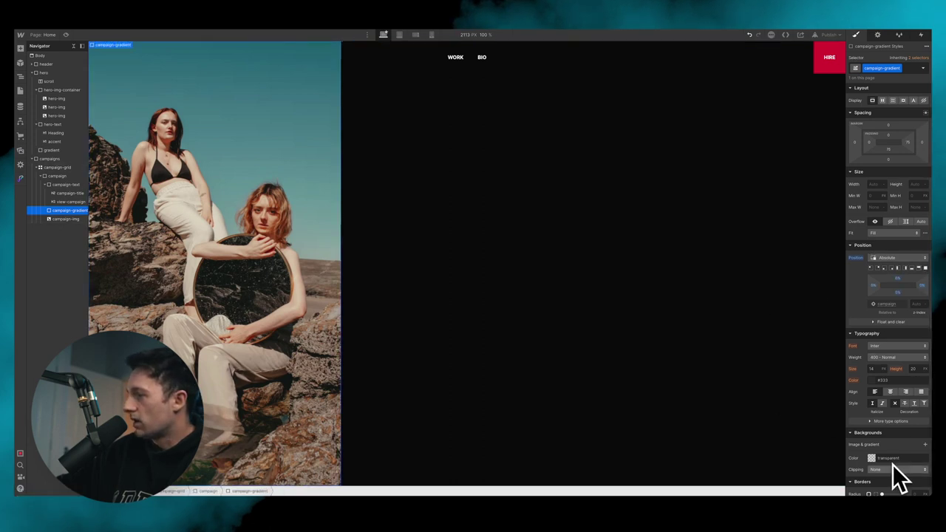
Step: Give campaign-gradient a 180-degree linear gradient background running from fully transparent white at the top to solid black at the bottom
{"action": "left_click", "coordinate": [925, 446]}
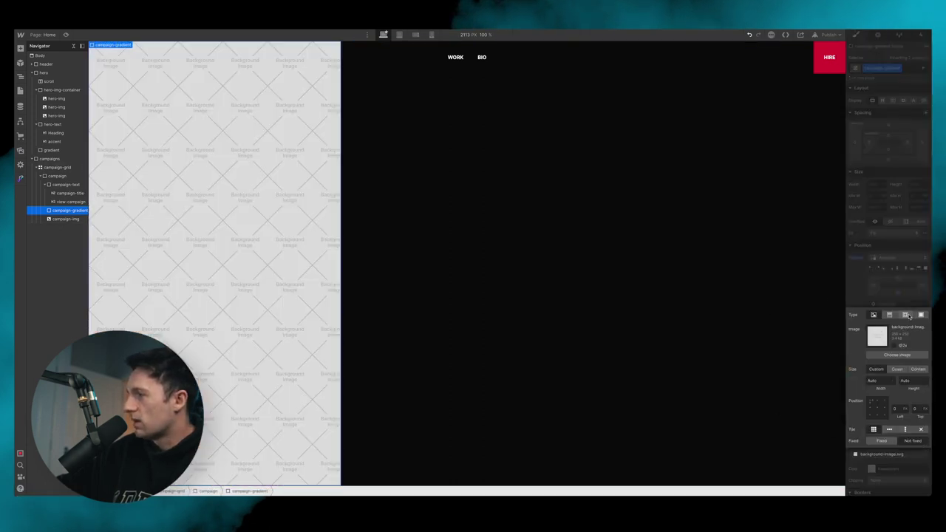
{"action": "left_click", "coordinate": [889, 314]}
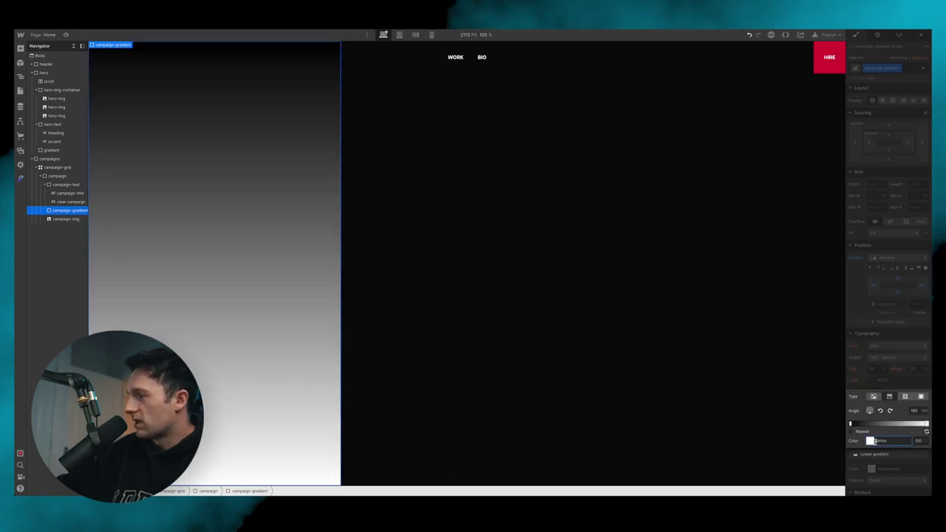
{"action": "left_click", "coordinate": [870, 441]}
{"action": "left_click_drag", "start_coordinate": [890, 393], "coordinate": [425, 347]}
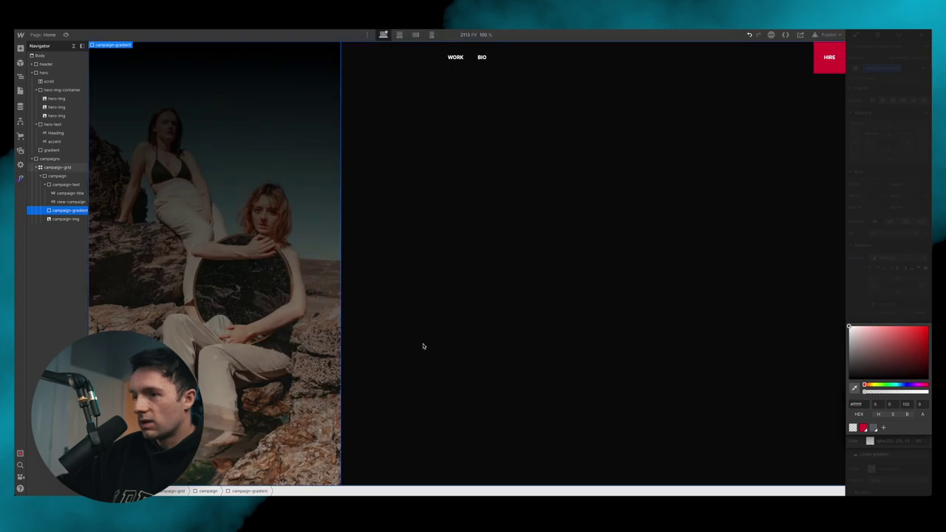
{"action": "left_click", "coordinate": [906, 462]}
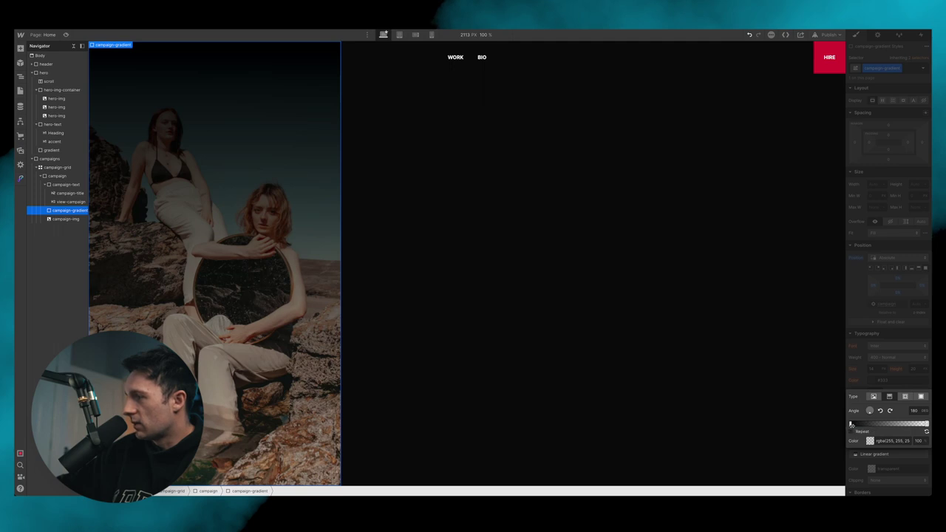
{"action": "mouse_move", "coordinate": [850, 424]}
{"action": "left_mouse_down"}
{"action": "mouse_move", "coordinate": [894, 424]}
{"action": "mouse_move", "coordinate": [835, 421]}
{"action": "left_mouse_up"}
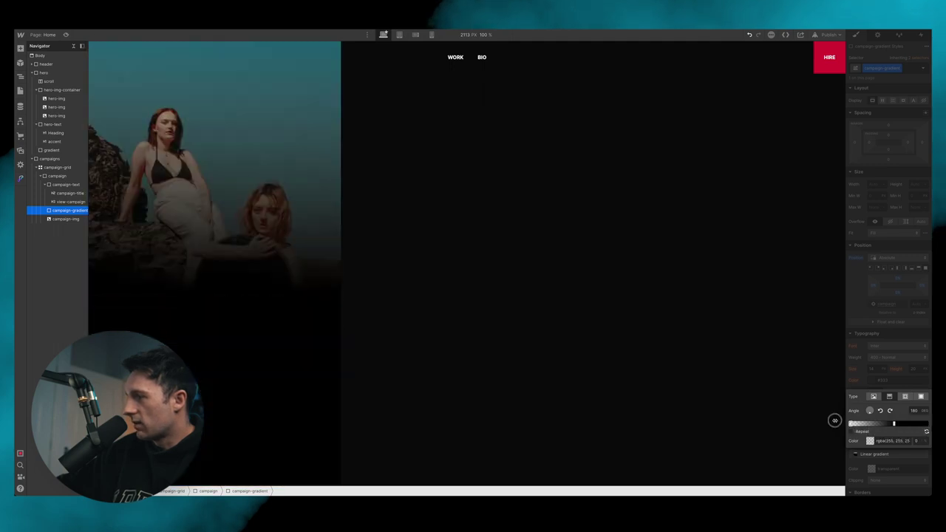
{"action": "left_click_drag", "start_coordinate": [894, 423], "coordinate": [928, 423]}
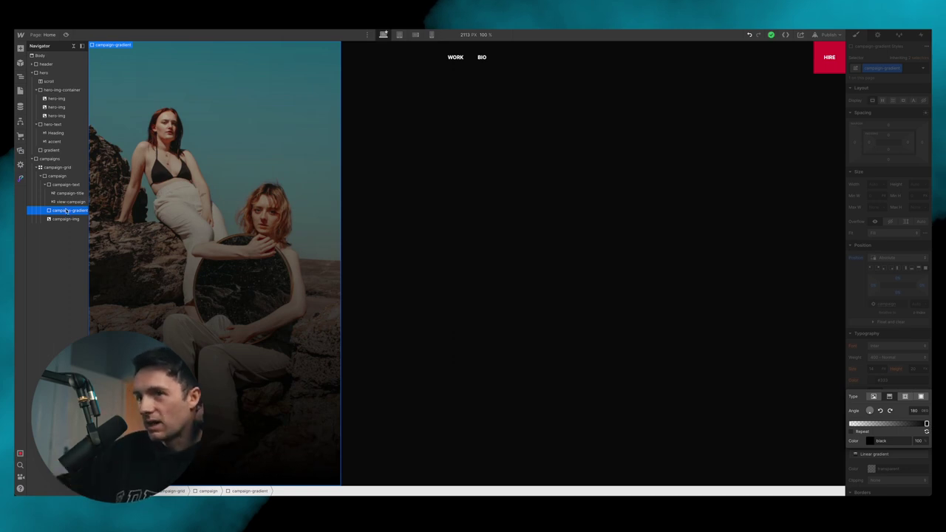
Step: Set the z-index of campaign-text to 2 and of campaign-gradient to 1
{"action": "left_click", "coordinate": [64, 211]}
{"action": "left_click_drag", "start_coordinate": [64, 211], "coordinate": [64, 213]}
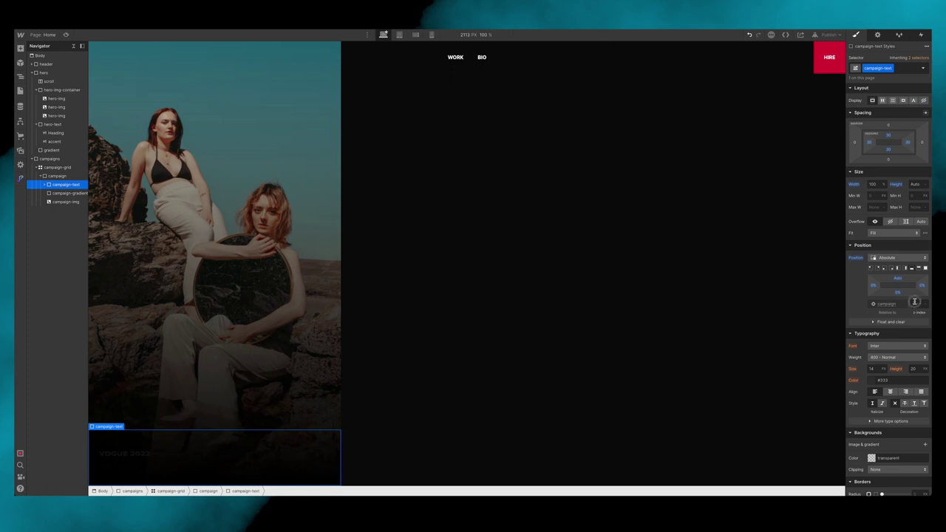
{"action": "left_click", "coordinate": [914, 303]}
{"action": "type", "text": "2"}
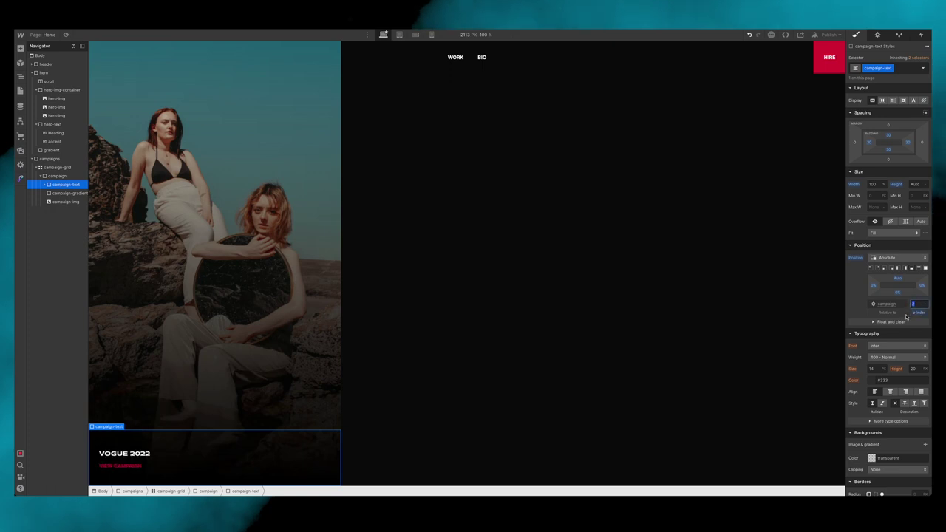
{"action": "left_click", "coordinate": [68, 193]}
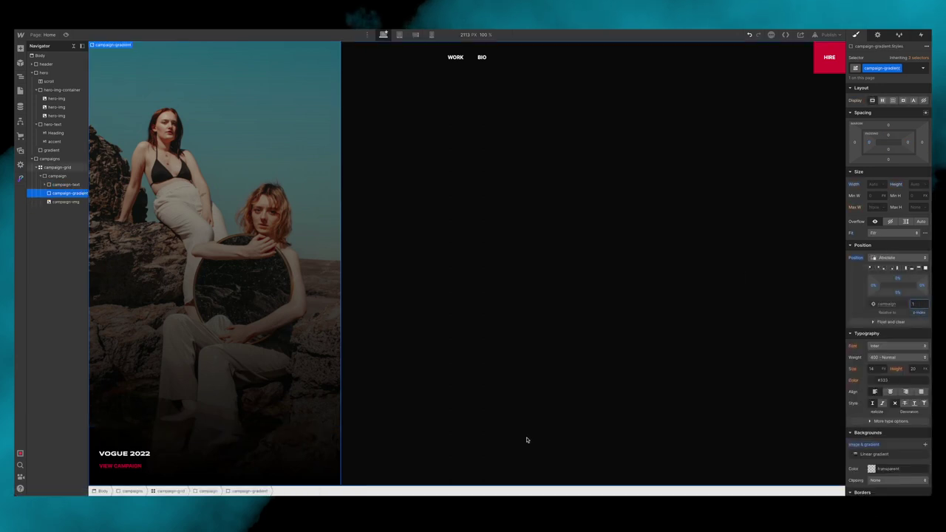
Step: Increase the left padding of campaign-text and paste two copies of the campaign block to fill the three-column grid
{"action": "left_click", "coordinate": [66, 184]}
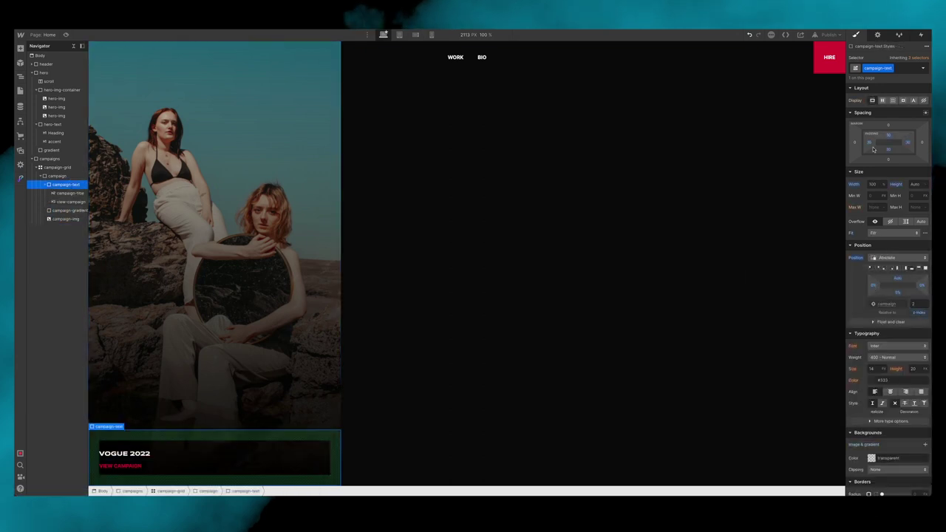
{"action": "left_click_drag", "start_coordinate": [870, 142], "coordinate": [878, 146]}
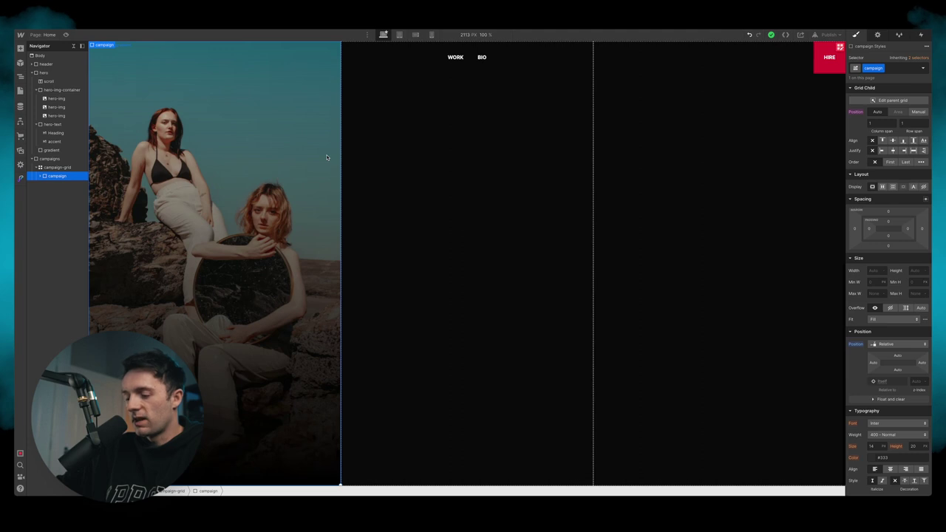
{"action": "key", "text": "ctrl+v"}
{"action": "key", "text": "ctrl+v"}
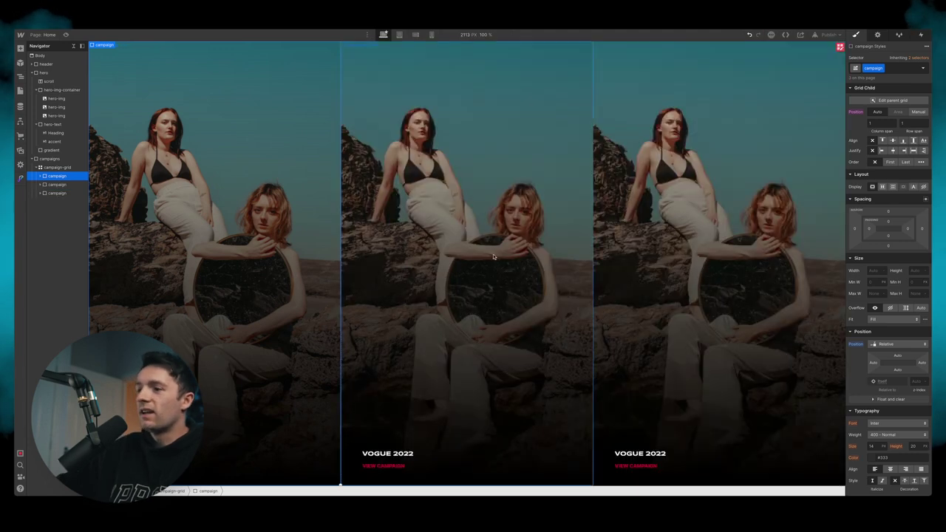
Step: After checking the Figma design, upload campaign-2.jpg from the Images folder to the assets and use it as the middle campaign's image
{"action": "left_click", "coordinate": [493, 257]}
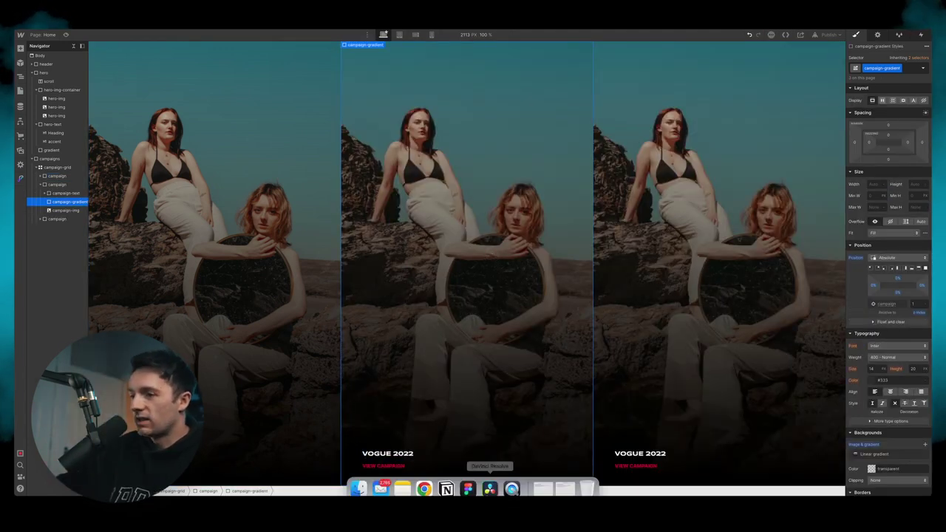
{"action": "left_click", "coordinate": [479, 485]}
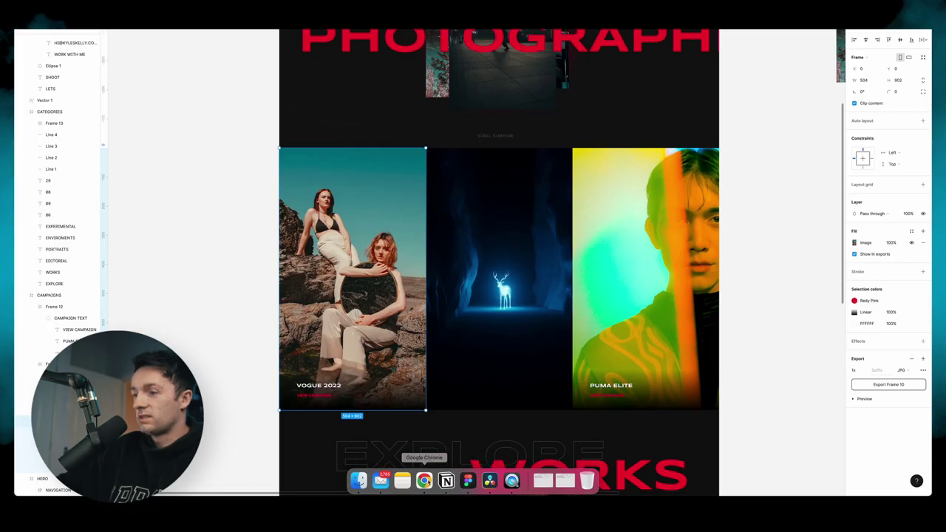
{"action": "left_click", "coordinate": [516, 373]}
{"action": "key", "text": "super+Tab"}
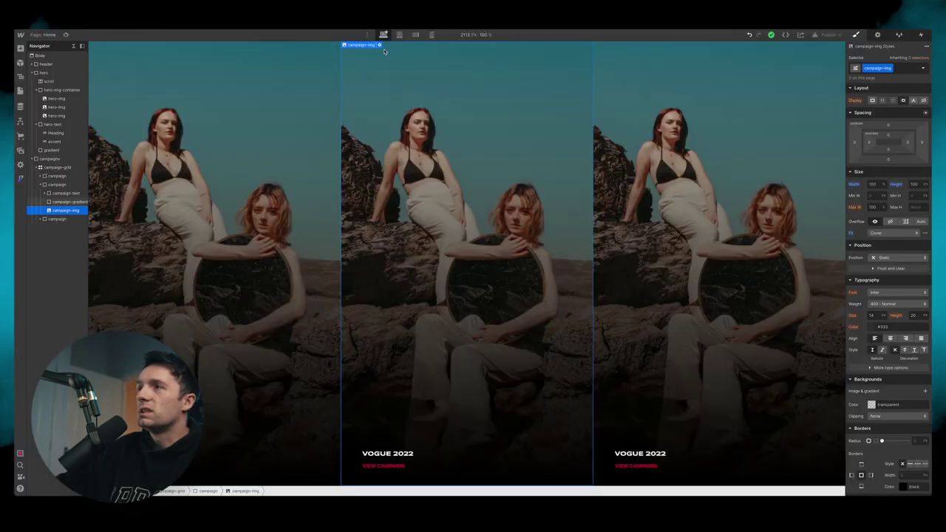
{"action": "left_click", "coordinate": [379, 45]}
{"action": "left_click", "coordinate": [400, 78]}
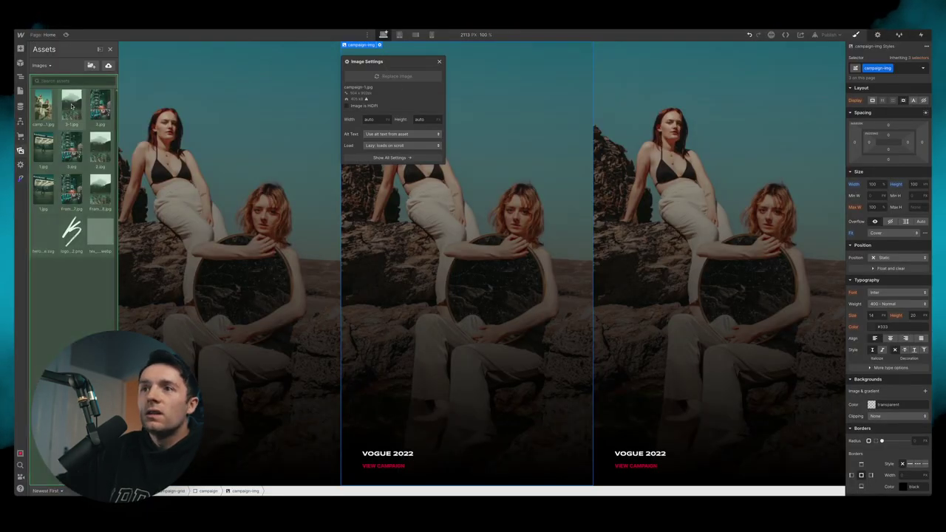
{"action": "left_click", "coordinate": [72, 105]}
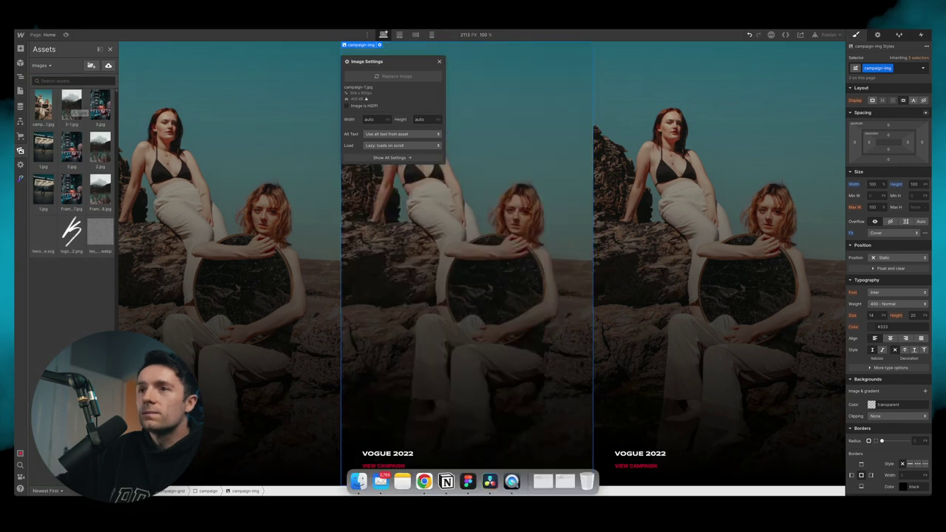
{"action": "left_click", "coordinate": [357, 494]}
{"action": "left_click_drag", "start_coordinate": [521, 211], "coordinate": [74, 256]}
{"action": "left_click", "coordinate": [44, 105]}
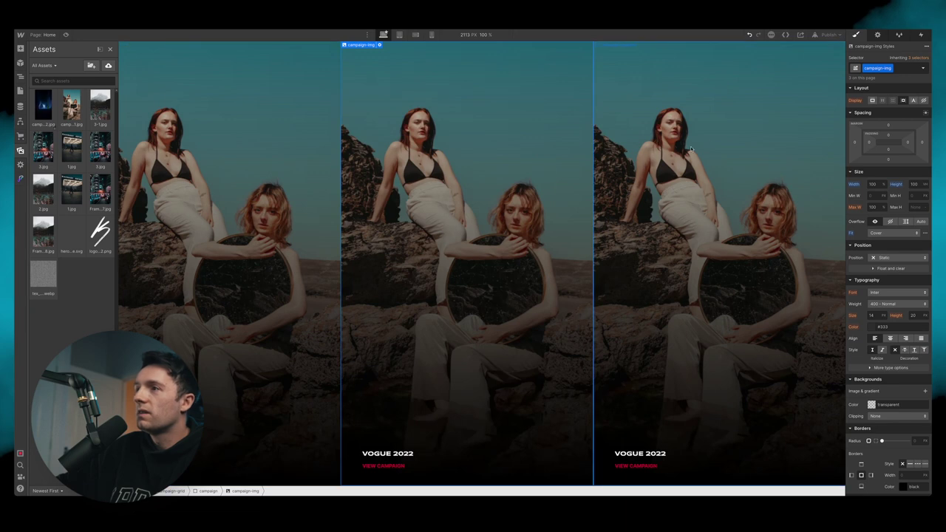
Step: Upload campaign-3.jpg to the assets and use it as the third campaign's image
{"action": "left_click", "coordinate": [693, 156]}
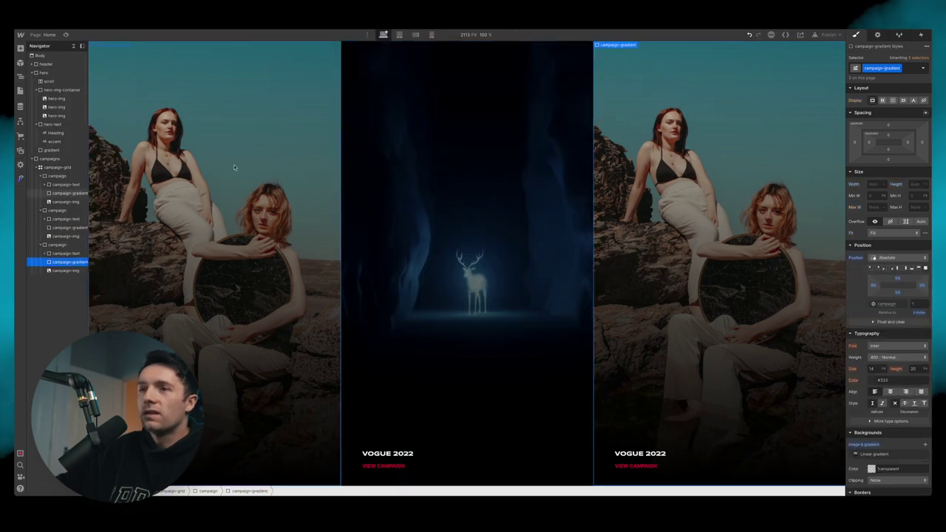
{"action": "left_click", "coordinate": [71, 270]}
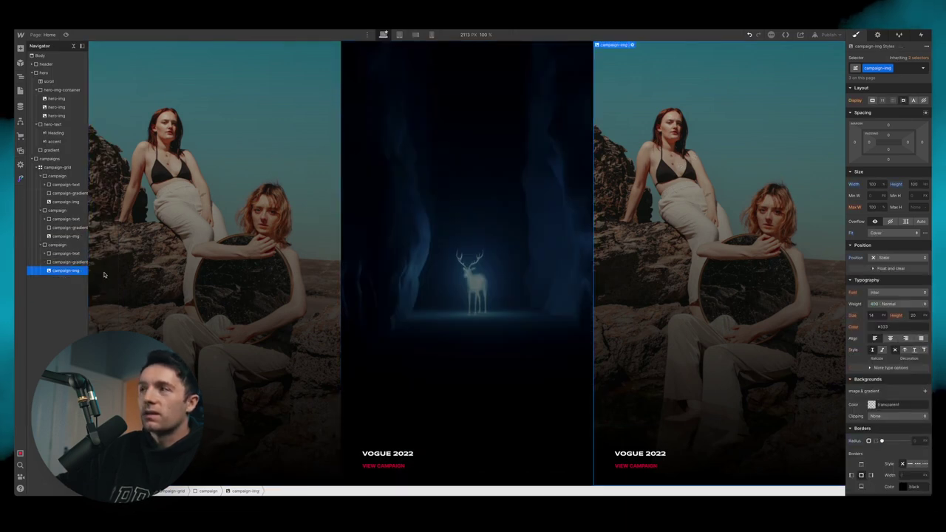
{"action": "left_click", "coordinate": [632, 46]}
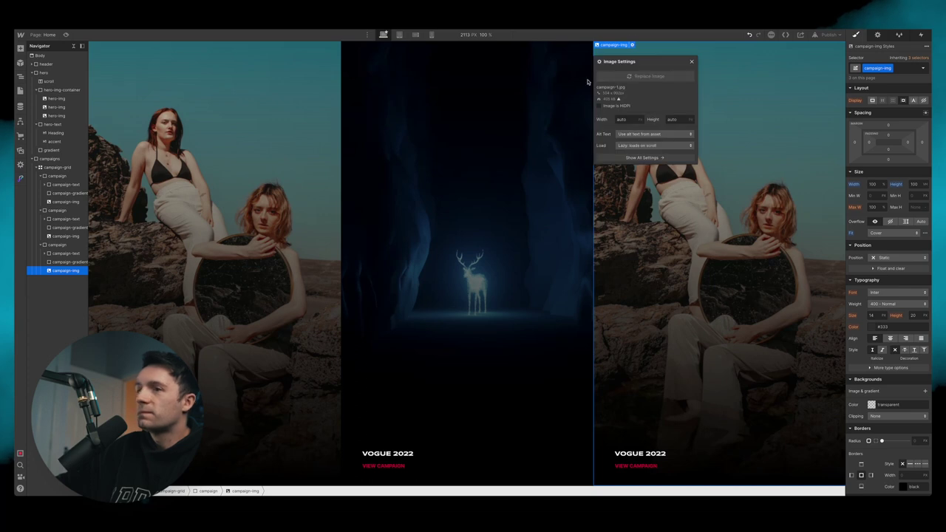
{"action": "key", "text": "j"}
{"action": "left_click", "coordinate": [358, 480]}
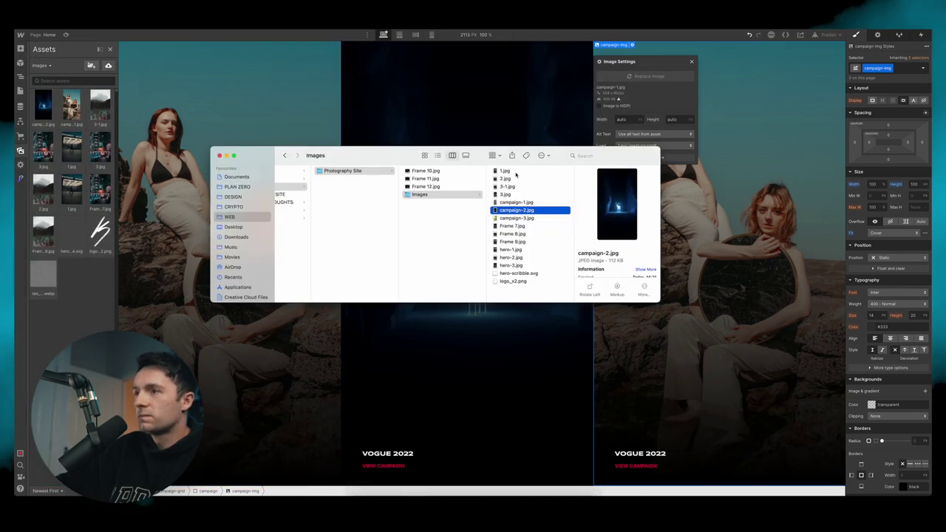
{"action": "left_click_drag", "start_coordinate": [515, 218], "coordinate": [62, 289]}
{"action": "key", "text": "z"}
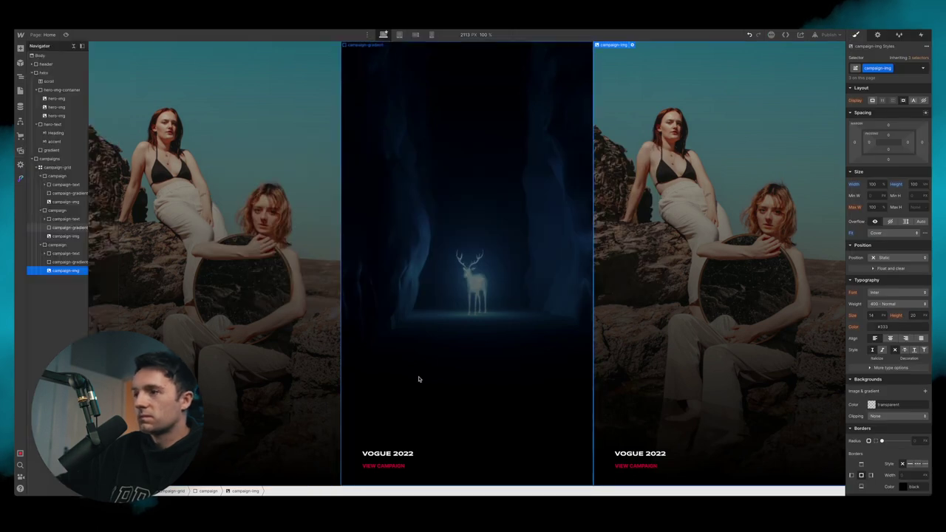
Step: Change the third campaign's title to PUMA ELITE and the middle campaign's title to ENCHANTED FOREST
{"action": "double_click", "coordinate": [663, 452]}
{"action": "key", "text": "super+a"}
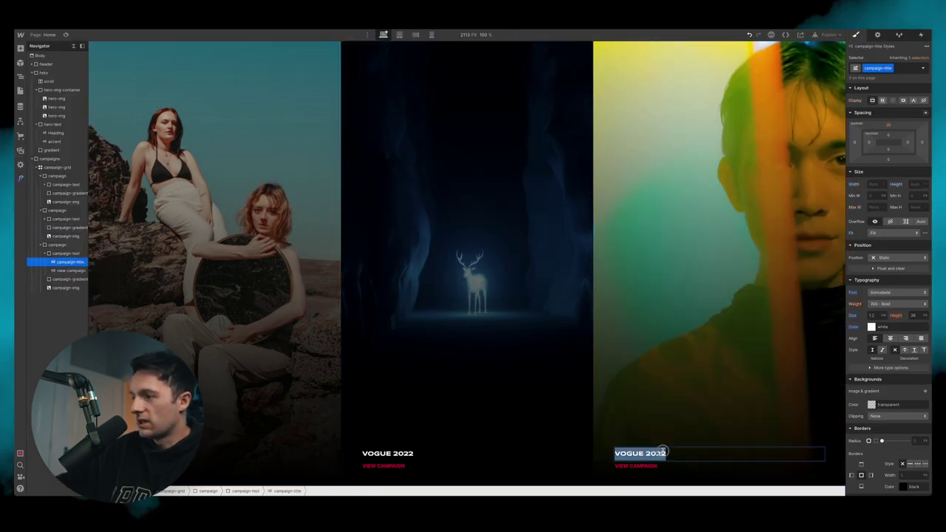
{"action": "type", "text": "PUMA ELITE"}
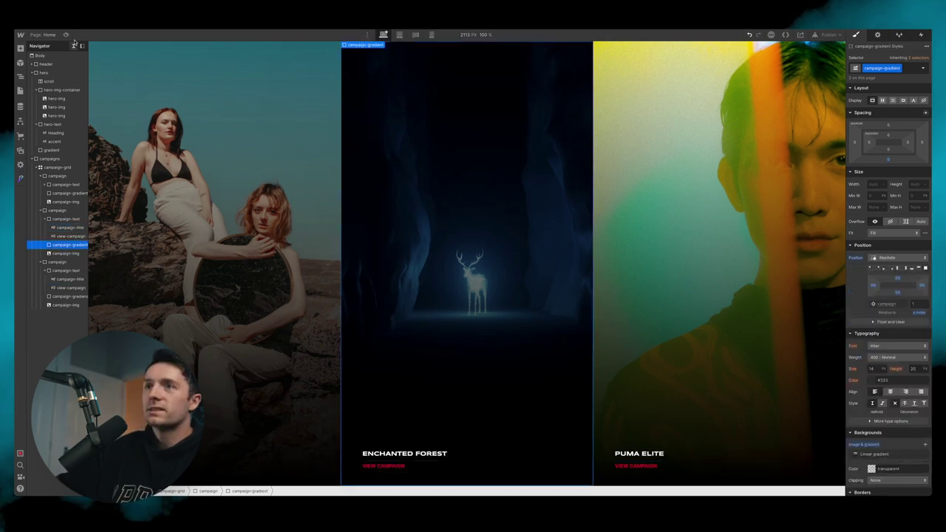
Step: Preview the page and examine the campaigns grid and its transition from the hero section
{"action": "left_click", "coordinate": [65, 35]}
{"action": "scroll", "coordinate": [533, 155], "scroll_direction": "up", "scroll_amount": 2}
{"action": "scroll", "coordinate": [528, 223], "scroll_direction": "down", "scroll_amount": 2}
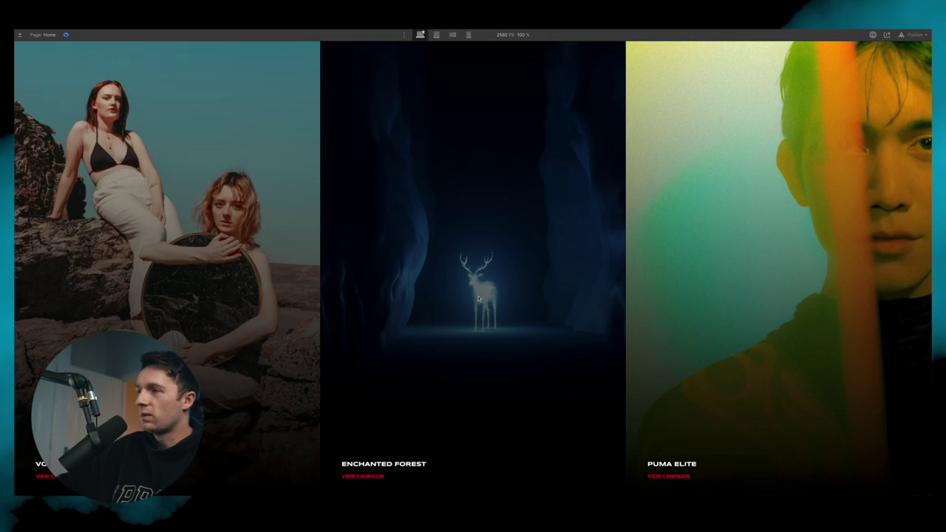
{"action": "scroll", "coordinate": [422, 151], "scroll_direction": "up", "scroll_amount": 4}
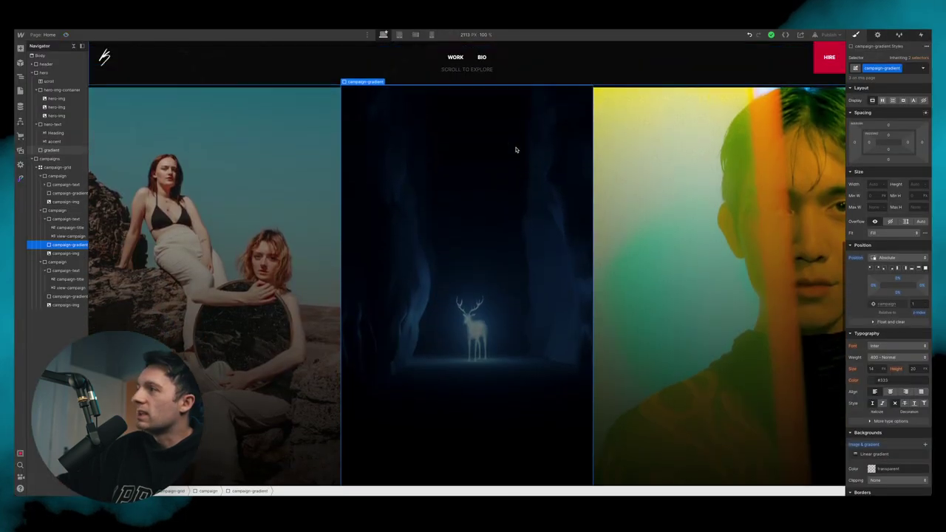
{"action": "scroll", "coordinate": [111, 62], "scroll_direction": "down", "scroll_amount": 2}
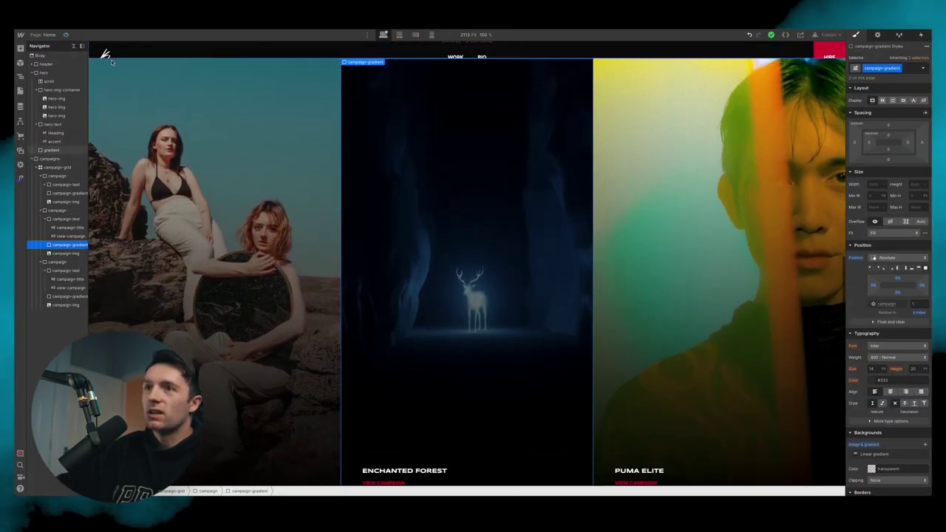
Step: Examine how the header and hero section meet the campaigns grid, on the canvas and in preview
{"action": "scroll", "coordinate": [111, 63], "scroll_direction": "up", "scroll_amount": 3}
{"action": "scroll", "coordinate": [111, 62], "scroll_direction": "down", "scroll_amount": 2}
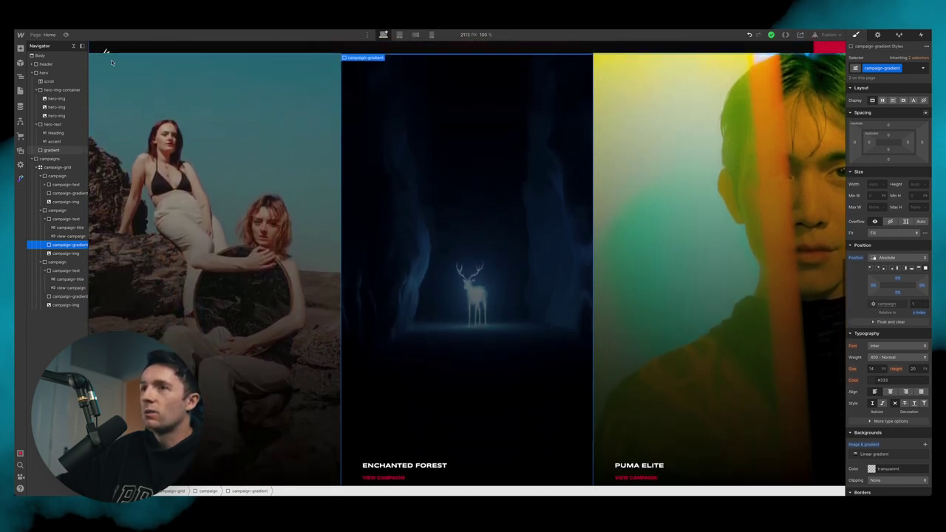
{"action": "scroll", "coordinate": [111, 62], "scroll_direction": "up", "scroll_amount": 2}
{"action": "scroll", "coordinate": [111, 62], "scroll_direction": "down", "scroll_amount": 2}
{"action": "scroll", "coordinate": [111, 62], "scroll_direction": "up", "scroll_amount": 2}
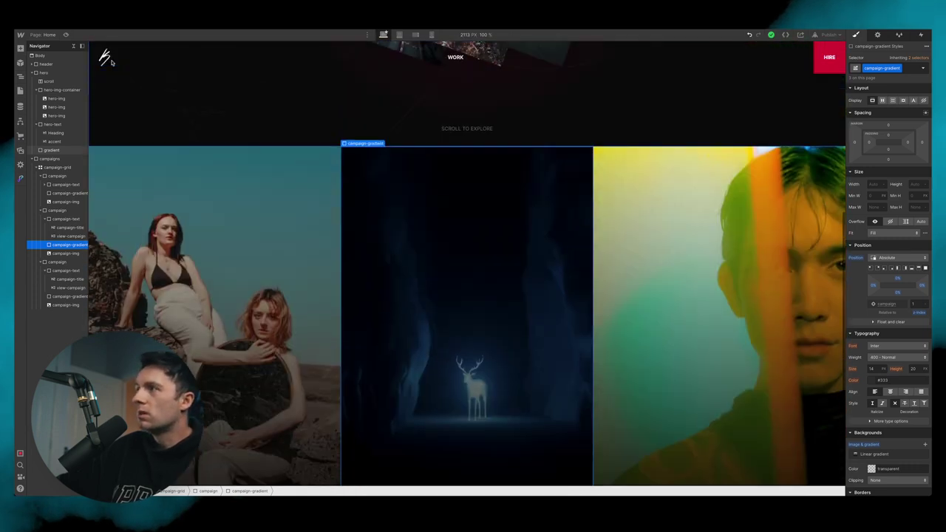
{"action": "scroll", "coordinate": [111, 62], "scroll_direction": "down", "scroll_amount": 1}
{"action": "left_click", "coordinate": [66, 35]}
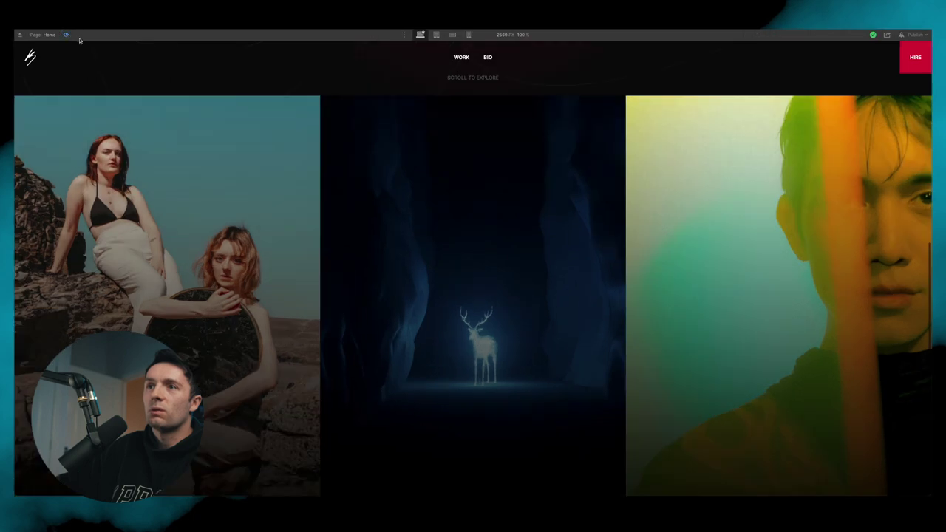
{"action": "left_click", "coordinate": [65, 35]}
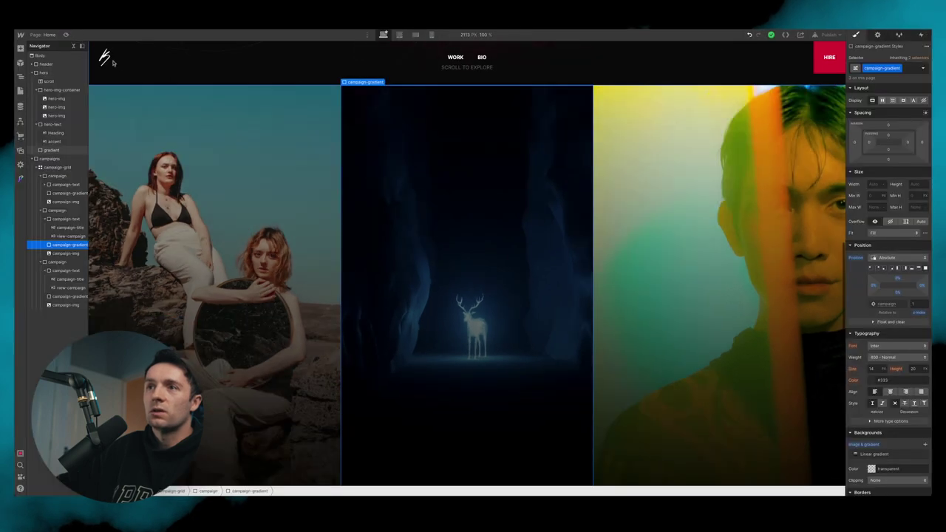
Step: Set the sticky header's z-index to 100 and preview it over the campaigns grid
{"action": "left_click", "coordinate": [113, 63]}
{"action": "scroll", "coordinate": [112, 63], "scroll_direction": "up", "scroll_amount": 5}
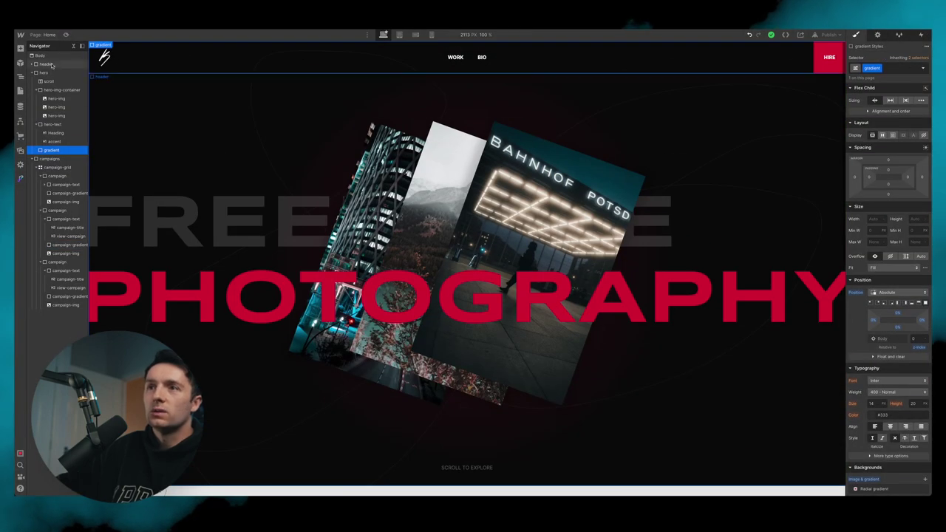
{"action": "left_click", "coordinate": [52, 65]}
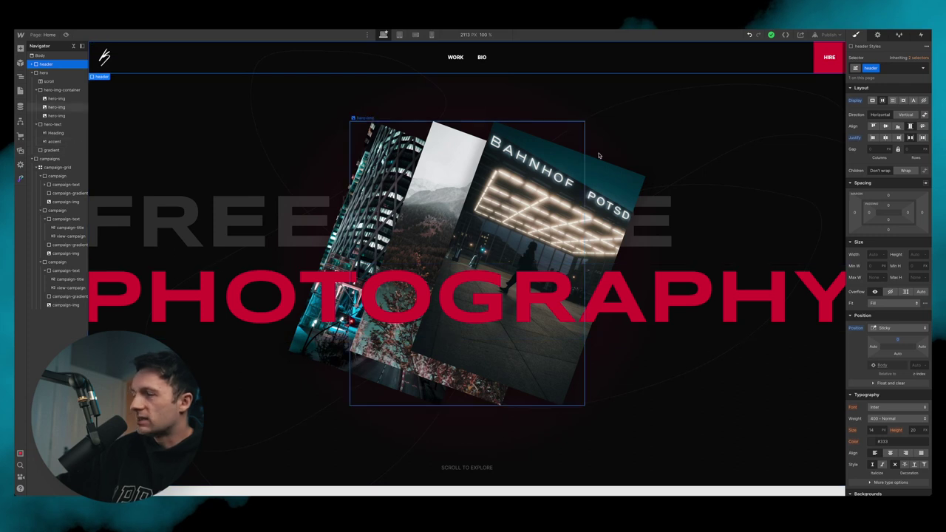
{"action": "double_click", "coordinate": [915, 364]}
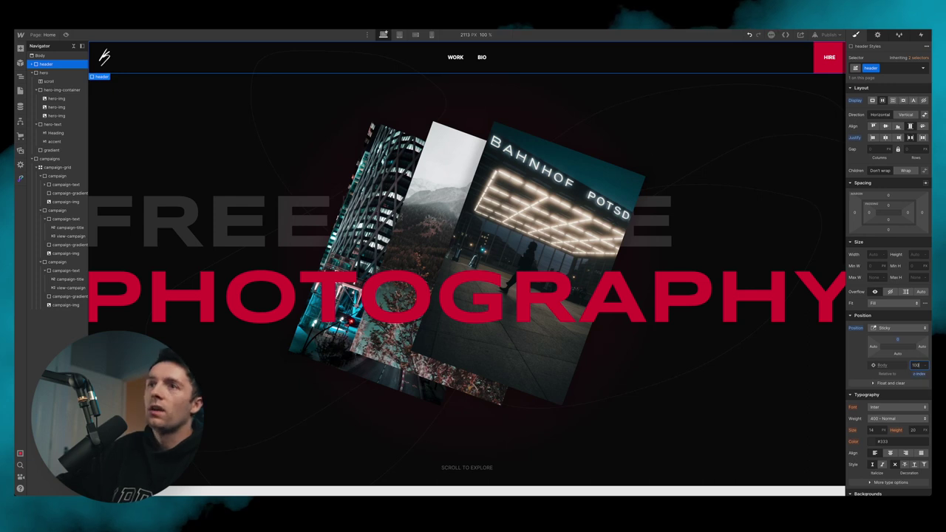
{"action": "left_click", "coordinate": [66, 35]}
{"action": "scroll", "coordinate": [464, 184], "scroll_direction": "down", "scroll_amount": 8}
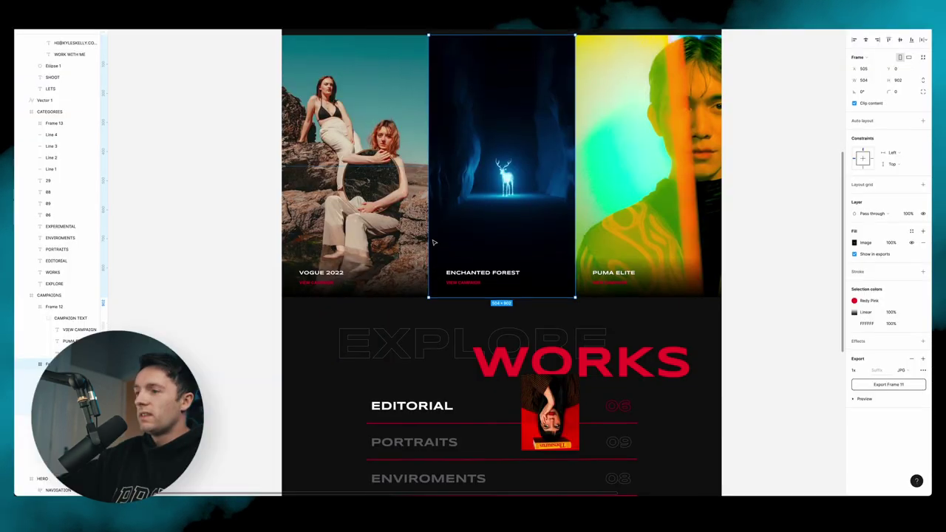
Step: After checking the categories section in the Figma design, add a div block below the campaigns section with the class categories
{"action": "scroll", "coordinate": [403, 429], "scroll_direction": "down", "scroll_amount": 5}
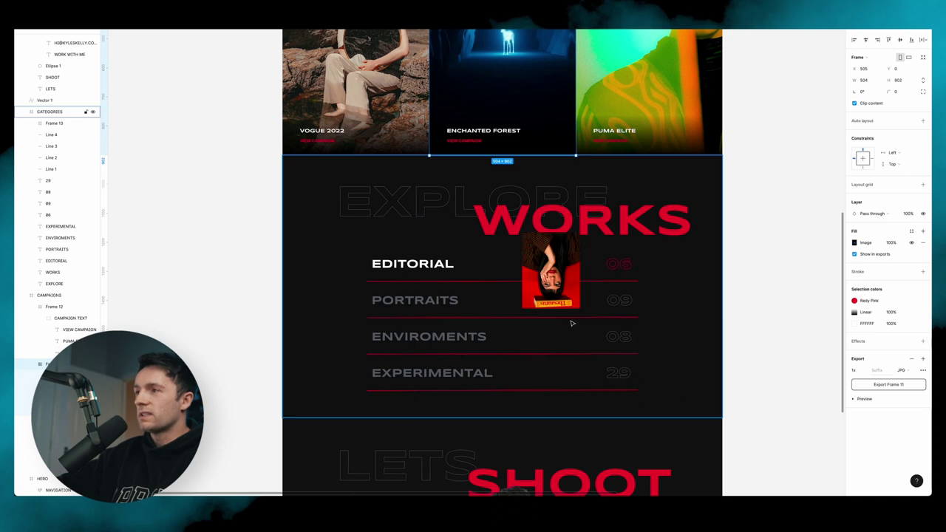
{"action": "left_click", "coordinate": [788, 226]}
{"action": "mouse_move", "coordinate": [446, 480]}
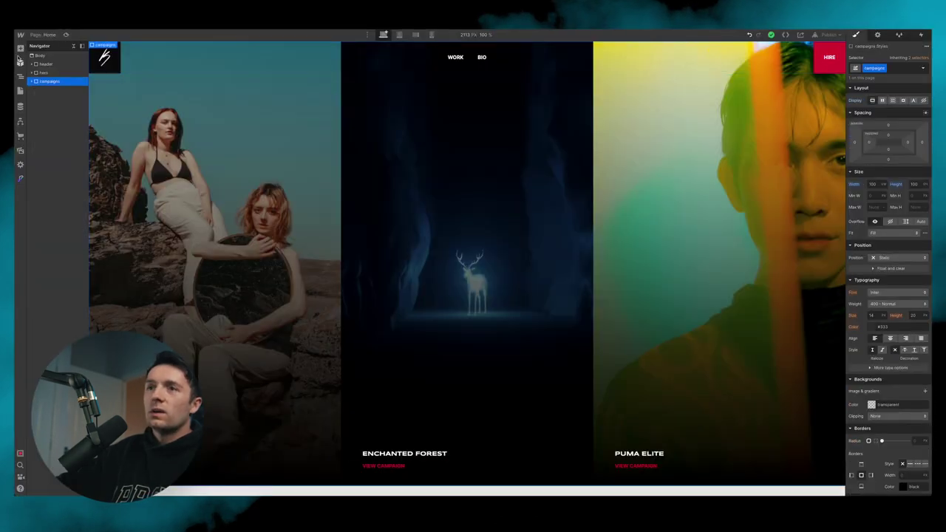
{"action": "left_click", "coordinate": [20, 48]}
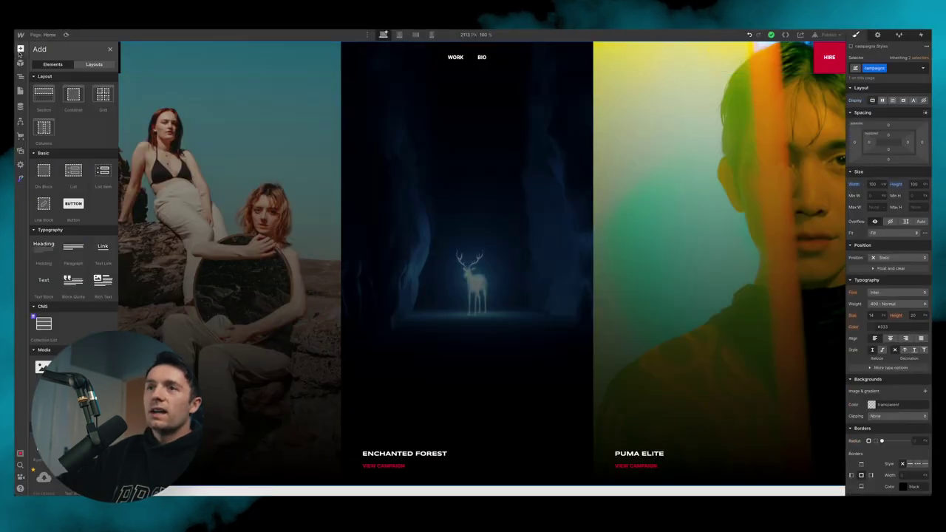
{"action": "left_click", "coordinate": [44, 170]}
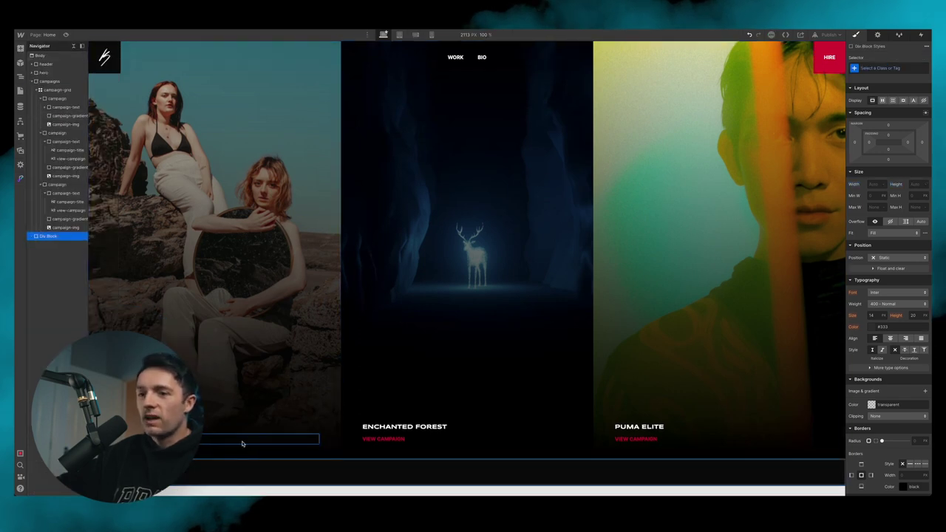
{"action": "left_click", "coordinate": [903, 70]}
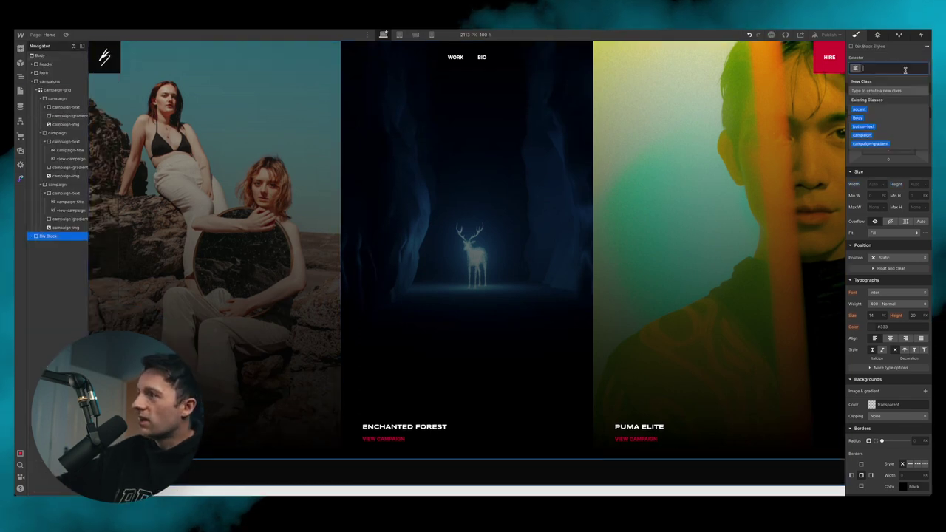
{"action": "type", "text": "cate"}
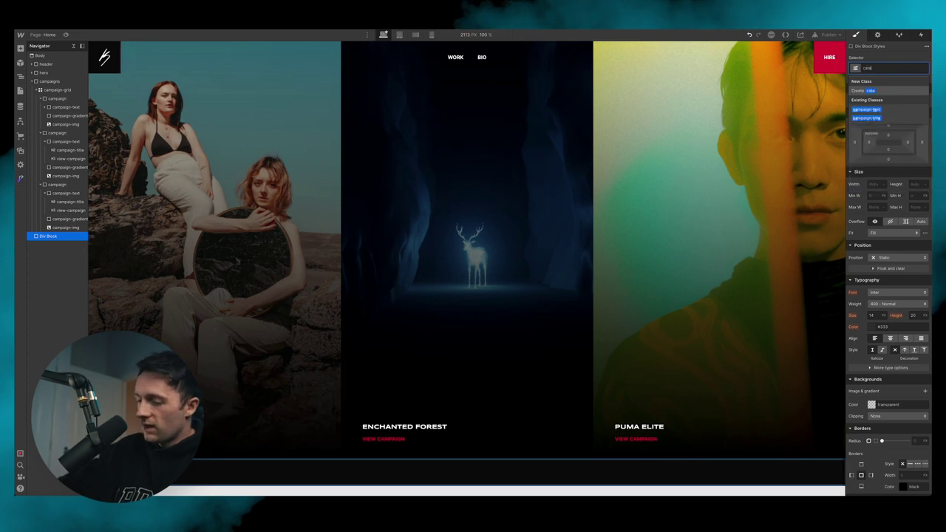
{"action": "type", "text": "gories"}
{"action": "key", "text": "Return"}
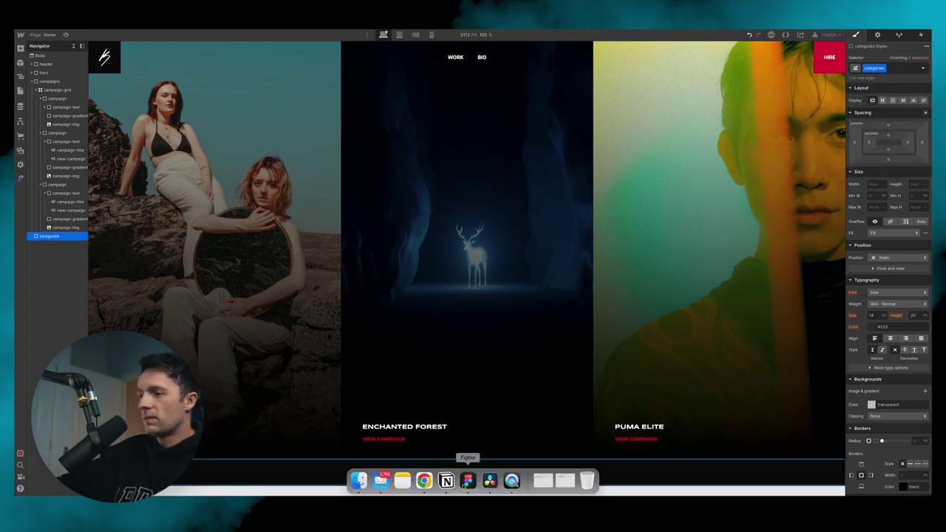
Step: Check the Figma design again and set the categories block's height to 100 VH and width to 100 VW
{"action": "left_click", "coordinate": [466, 482]}
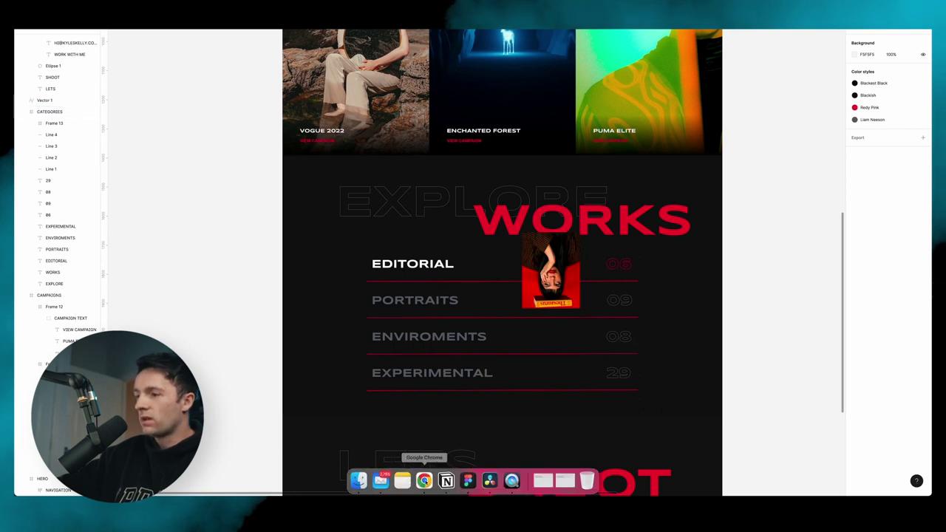
{"action": "left_click", "coordinate": [423, 481]}
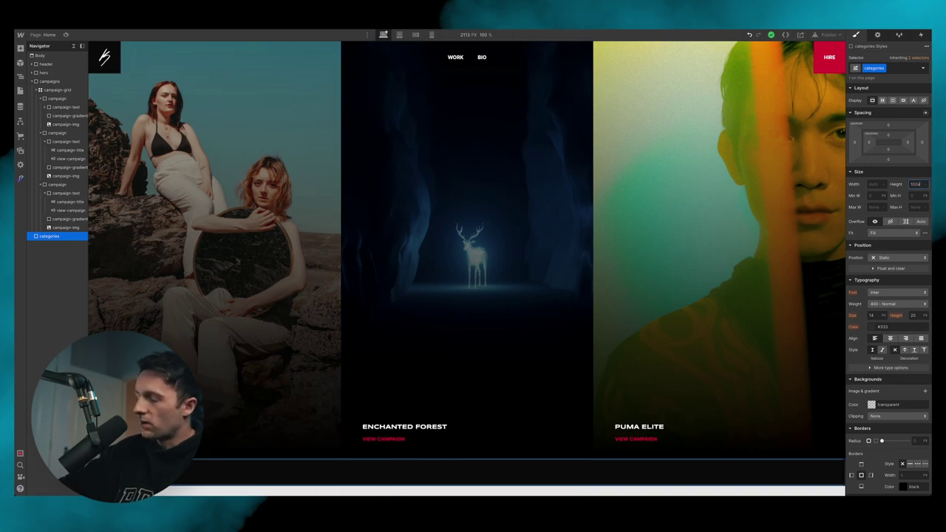
{"action": "left_click", "coordinate": [876, 184]}
{"action": "type", "text": "100"}
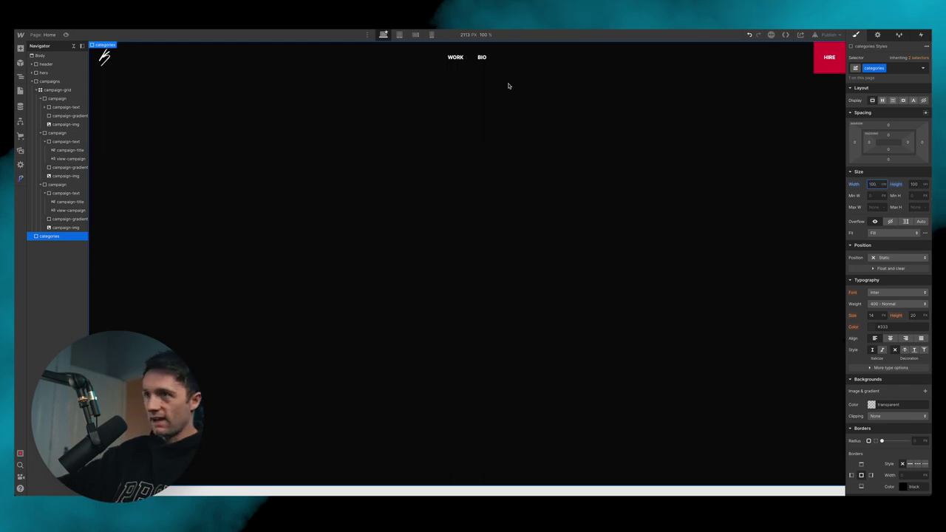
Step: Copy the hero-text block with its two headings from the hero section into the categories block
{"action": "scroll", "coordinate": [439, 162], "scroll_direction": "up", "scroll_amount": 15}
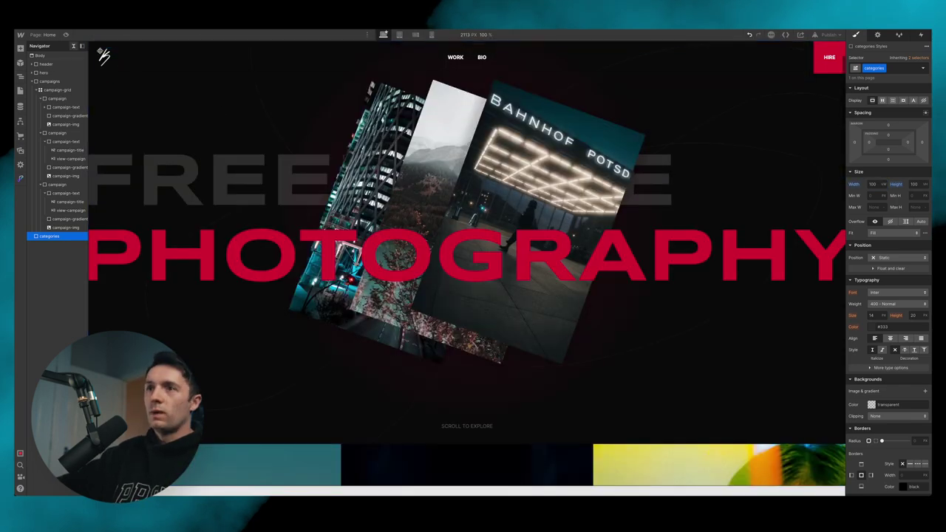
{"action": "scroll", "coordinate": [226, 211], "scroll_direction": "up", "scroll_amount": 1}
{"action": "left_click", "coordinate": [225, 213]}
{"action": "left_click", "coordinate": [64, 124]}
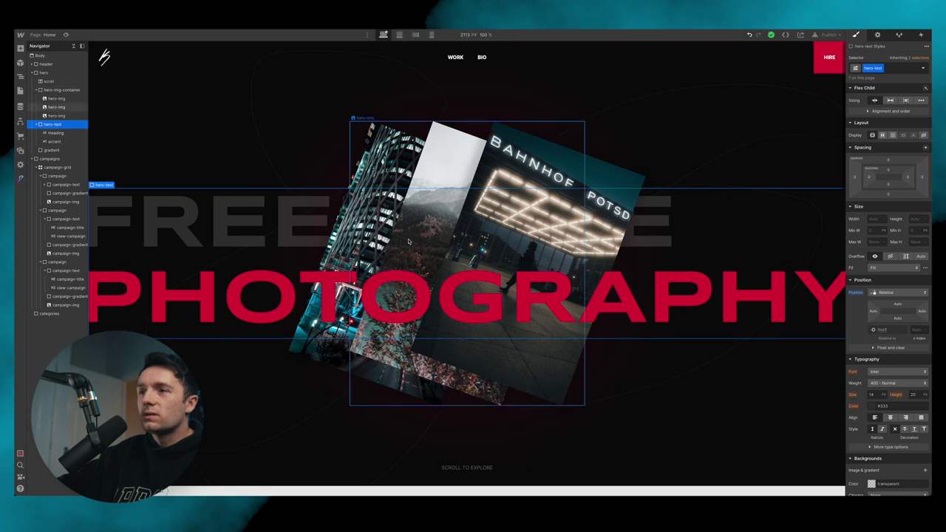
{"action": "scroll", "coordinate": [408, 241], "scroll_direction": "down", "scroll_amount": 15}
{"action": "left_click", "coordinate": [114, 284]}
{"action": "scroll", "coordinate": [416, 300], "scroll_direction": "up", "scroll_amount": 6}
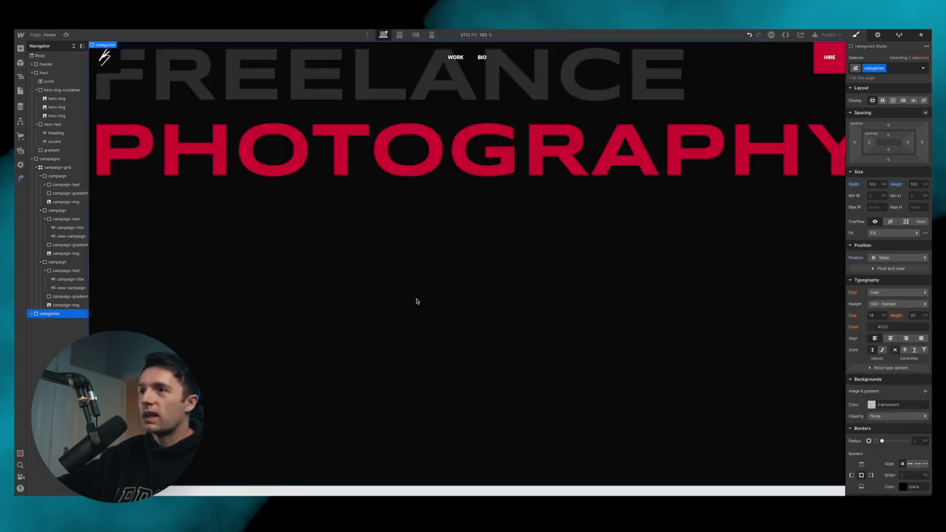
{"action": "scroll", "coordinate": [437, 289], "scroll_direction": "down", "scroll_amount": 4}
Step: Following the Figma design, change the copied headings in the categories section to EXPLORE and WORKS
{"action": "left_click", "coordinate": [496, 92]}
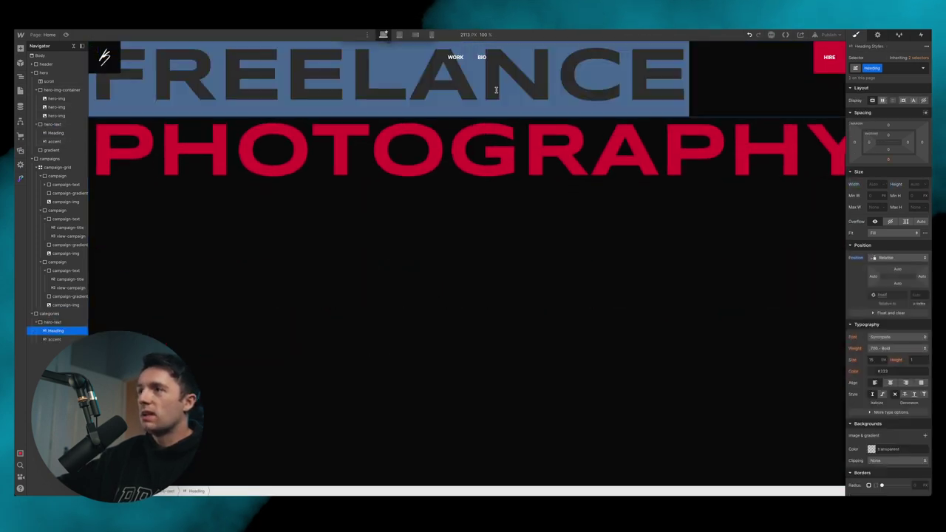
{"action": "left_click", "coordinate": [468, 482]}
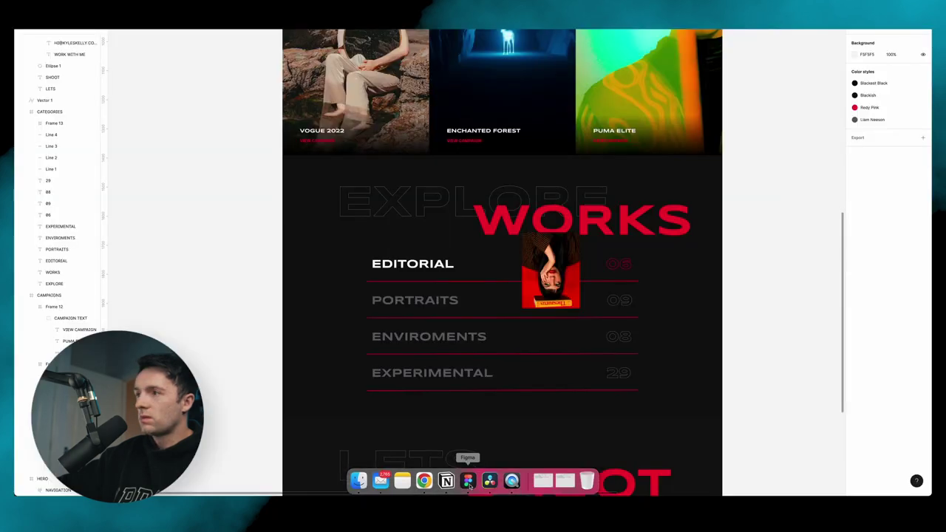
{"action": "left_click", "coordinate": [424, 482]}
{"action": "left_click", "coordinate": [355, 80]}
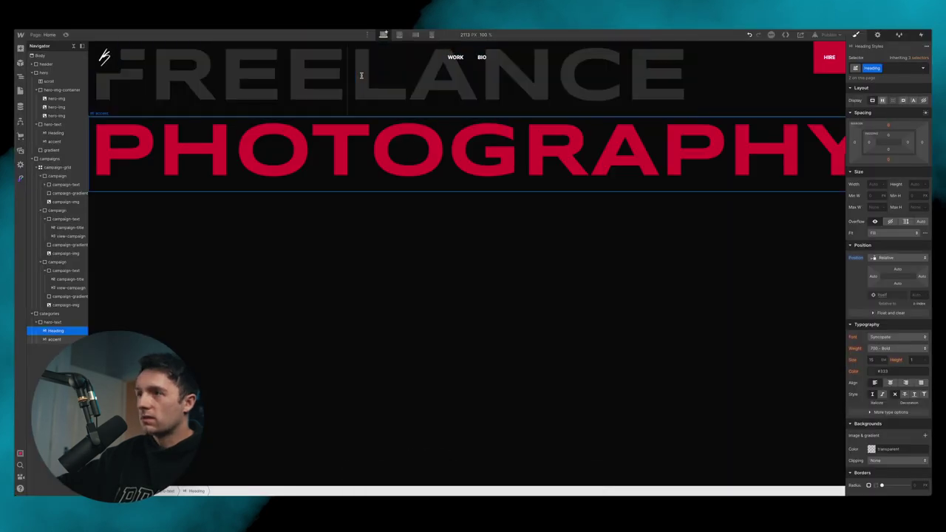
{"action": "type", "text": "E"}
{"action": "key", "text": "super+a"}
{"action": "type", "text": "EXPLORE"}
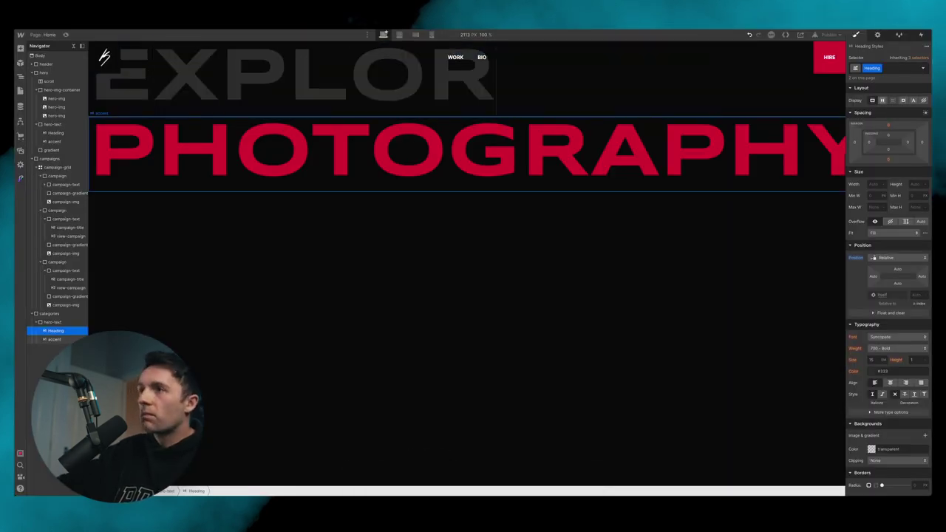
{"action": "double_click", "coordinate": [430, 143]}
{"action": "type", "text": "WORKS"}
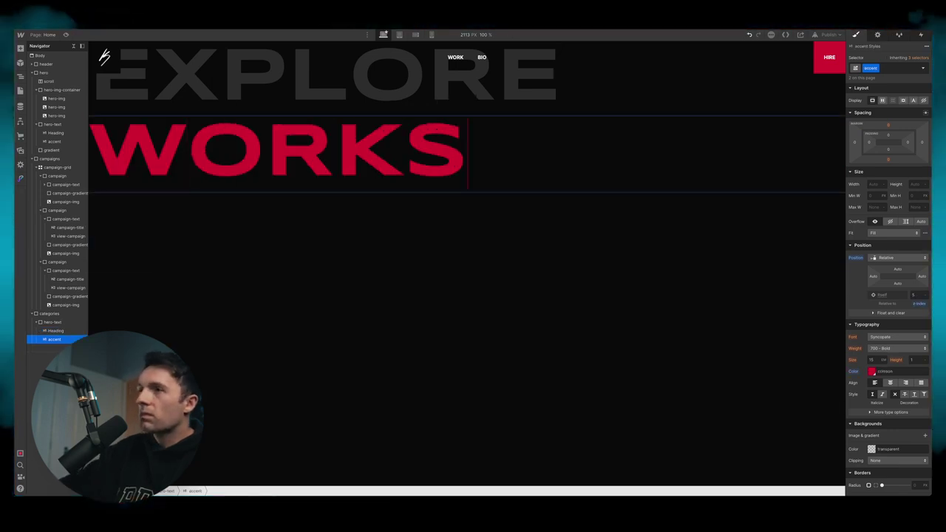
Step: Duplicate the hero-text class on the block around EXPLORE and WORKS and rename the copy category-header-text
{"action": "scroll", "coordinate": [439, 321], "scroll_direction": "up", "scroll_amount": 2}
{"action": "left_click", "coordinate": [439, 321]}
{"action": "left_click", "coordinate": [880, 68]}
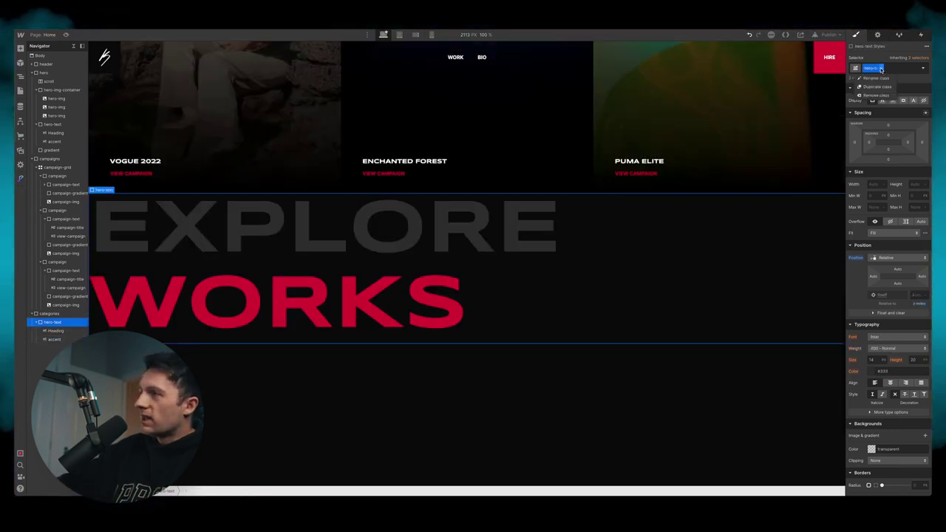
{"action": "left_click", "coordinate": [878, 87]}
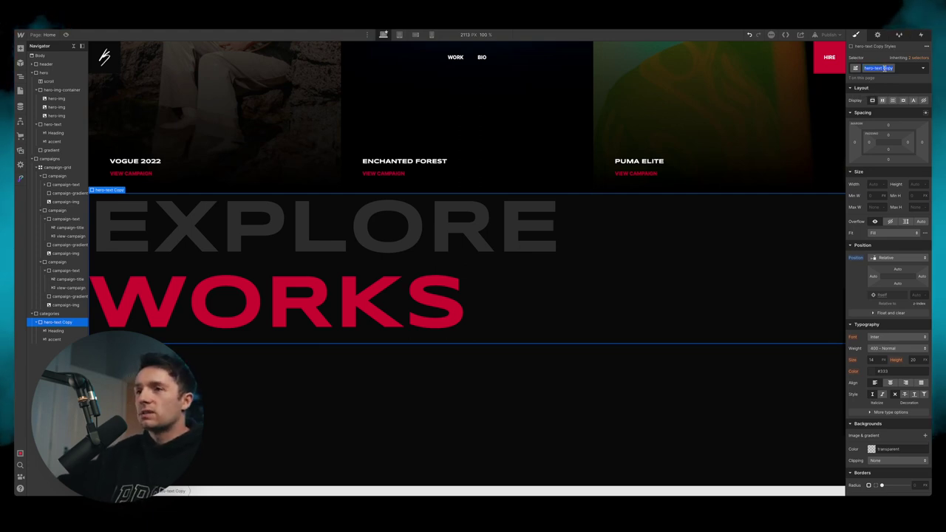
{"action": "scroll", "coordinate": [306, 217], "scroll_direction": "up", "scroll_amount": 10}
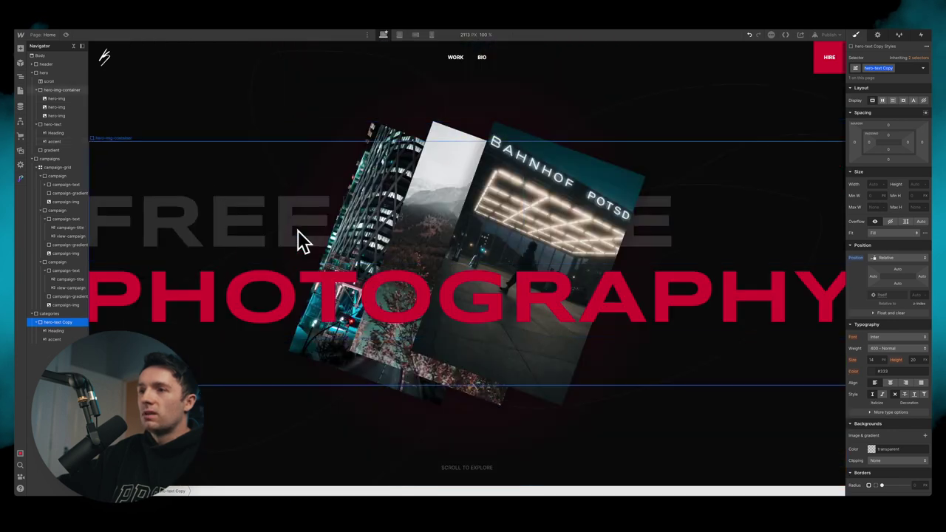
{"action": "scroll", "coordinate": [264, 218], "scroll_direction": "down", "scroll_amount": 2}
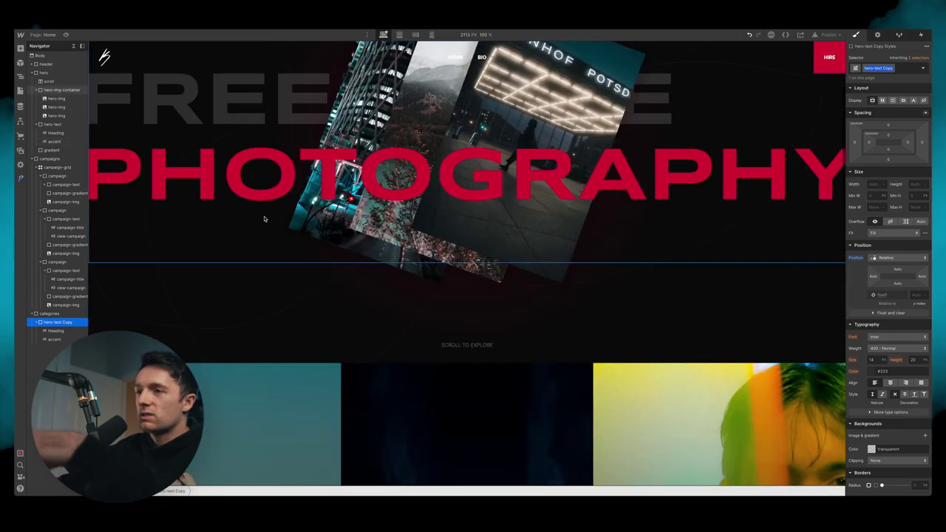
{"action": "scroll", "coordinate": [266, 244], "scroll_direction": "down", "scroll_amount": 10}
{"action": "scroll", "coordinate": [311, 191], "scroll_direction": "up", "scroll_amount": 5}
{"action": "scroll", "coordinate": [264, 379], "scroll_direction": "down", "scroll_amount": 2}
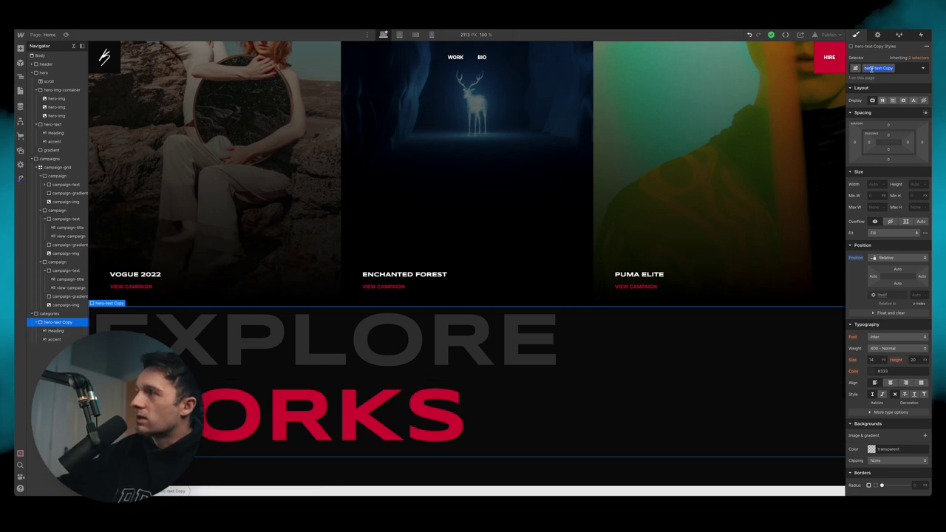
{"action": "type", "text": "category"}
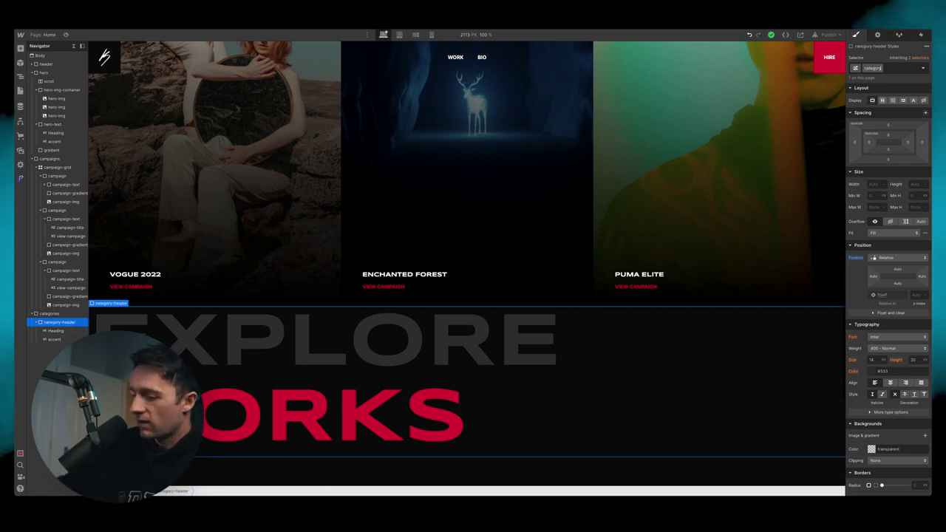
{"action": "type", "text": "-header"}
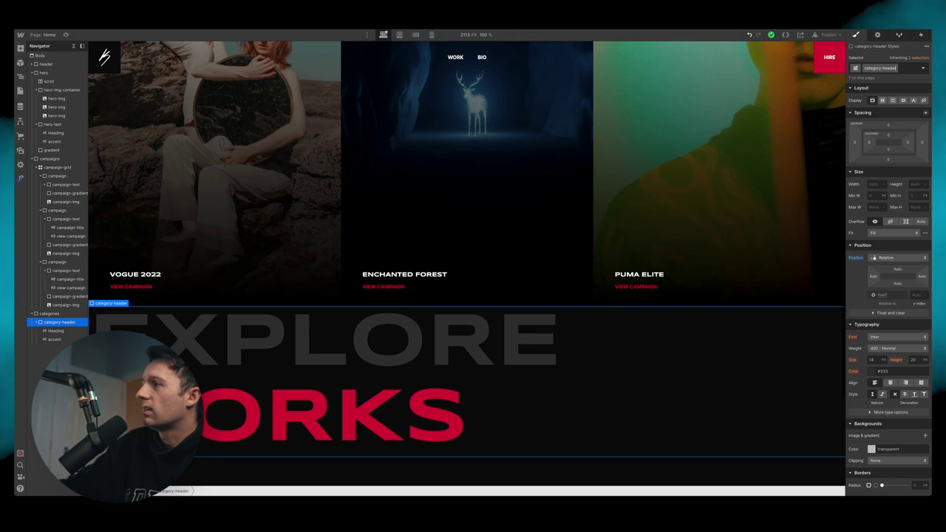
{"action": "type", "text": "-text"}
{"action": "key", "text": "Return"}
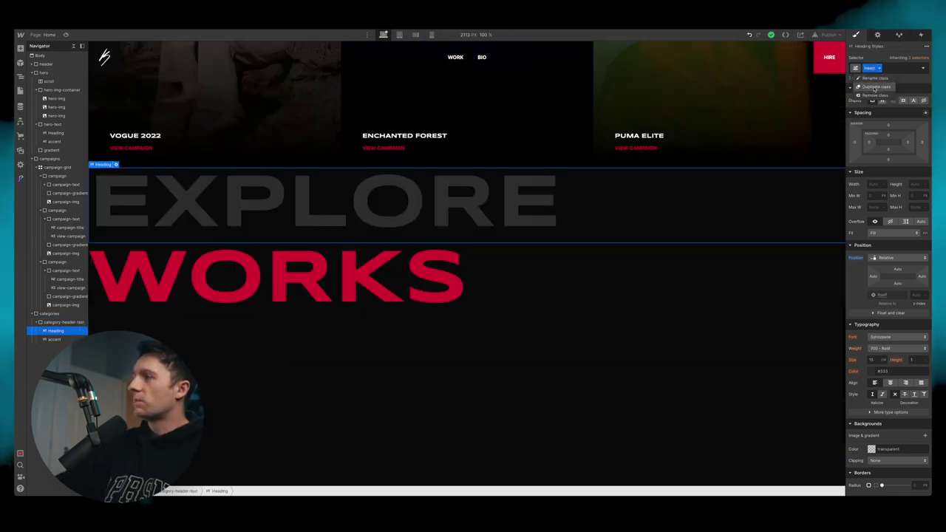
Step: Duplicate the EXPLORE heading's class as header-top and the WORKS heading's accent class as accent-bottom
{"action": "left_click", "coordinate": [876, 86]}
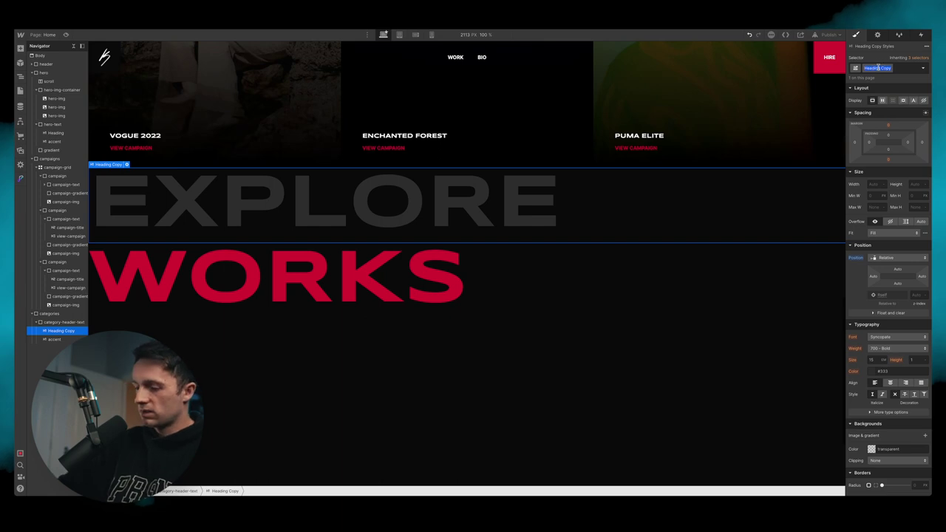
{"action": "type", "text": "header-top"}
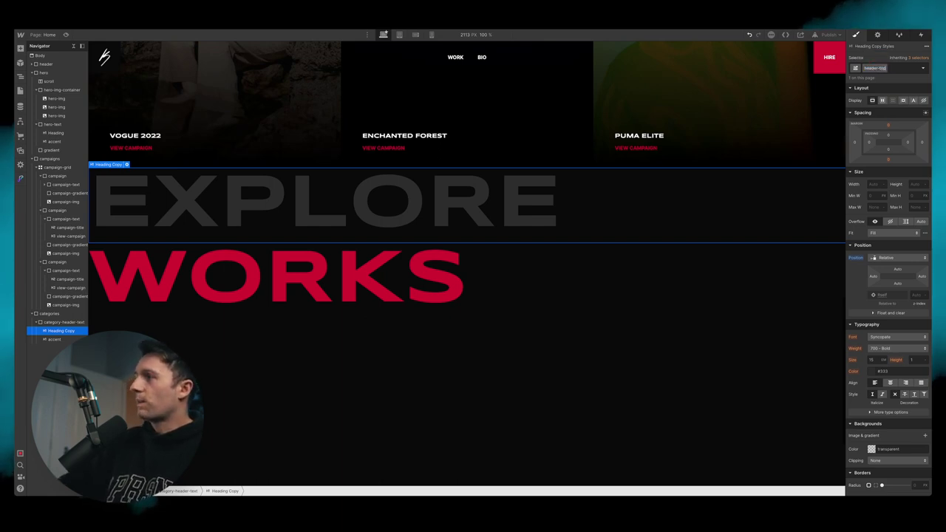
{"action": "left_click", "coordinate": [877, 69]}
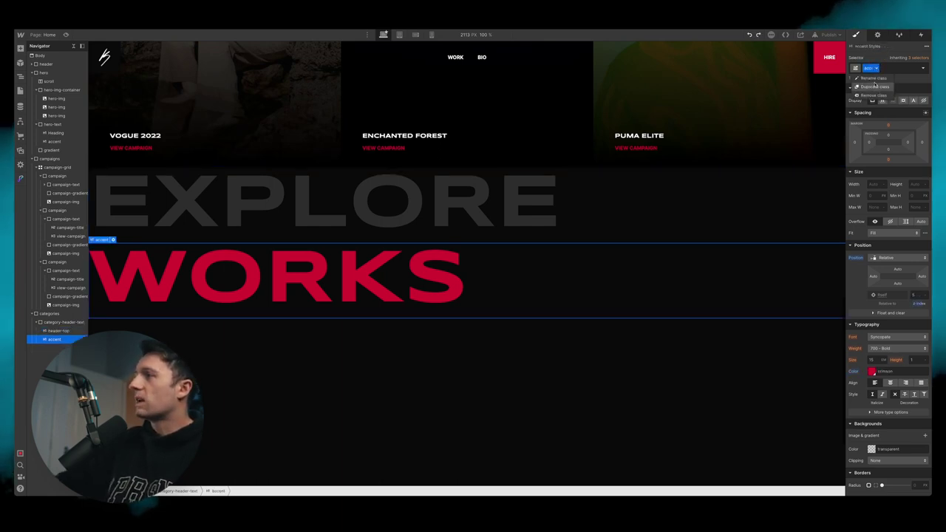
{"action": "left_click", "coordinate": [875, 86]}
{"action": "type", "text": "accent-large"}
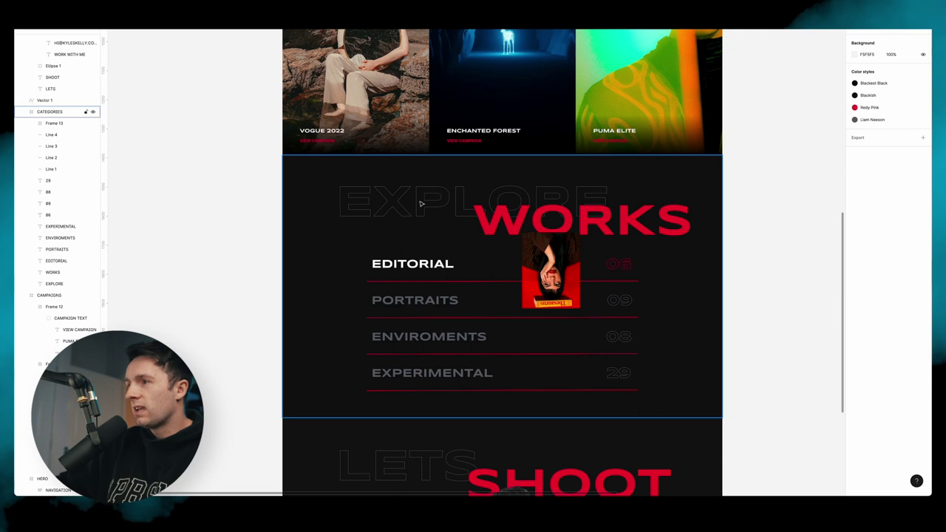
Step: Back in Webflow, give EXPLORE a negative bottom margin so WORKS overlaps it, aligning EXPLORE left and WORKS right
{"action": "left_click", "coordinate": [423, 483]}
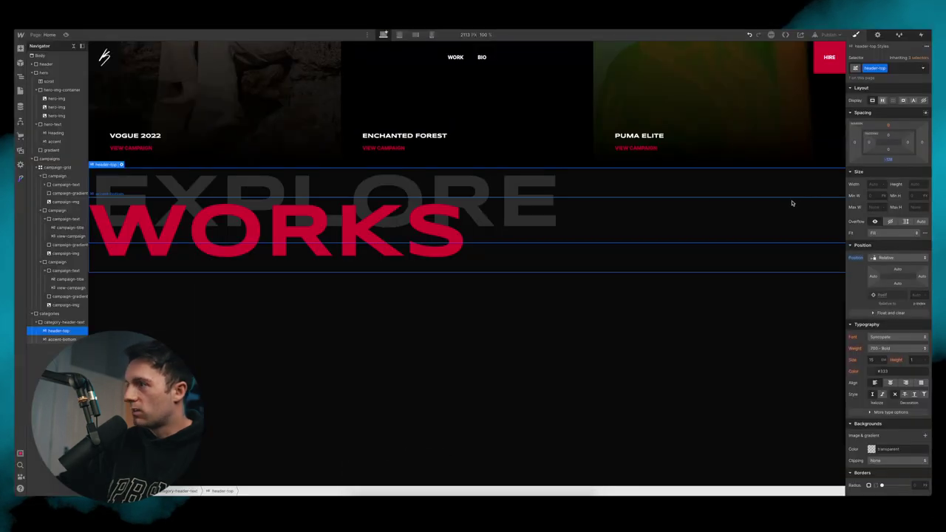
{"action": "left_click_drag", "start_coordinate": [887, 160], "coordinate": [860, 145]}
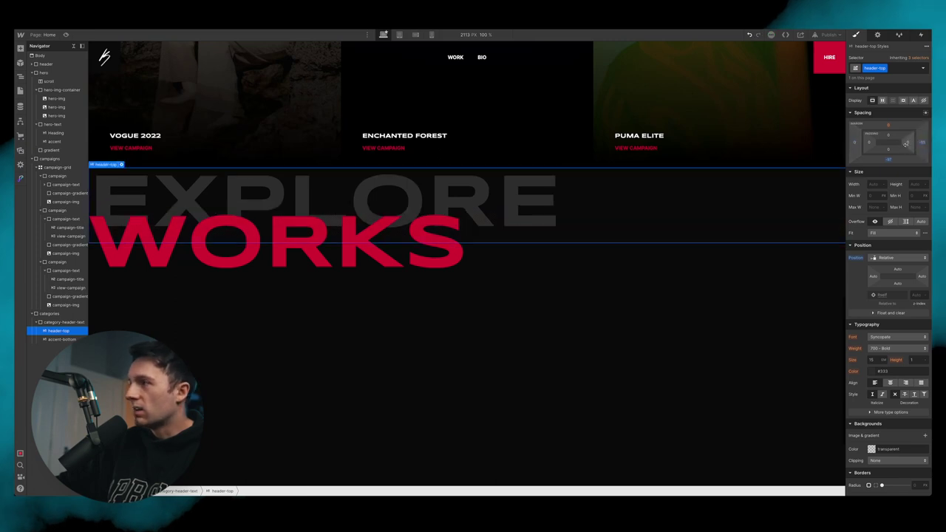
{"action": "left_click", "coordinate": [336, 255]}
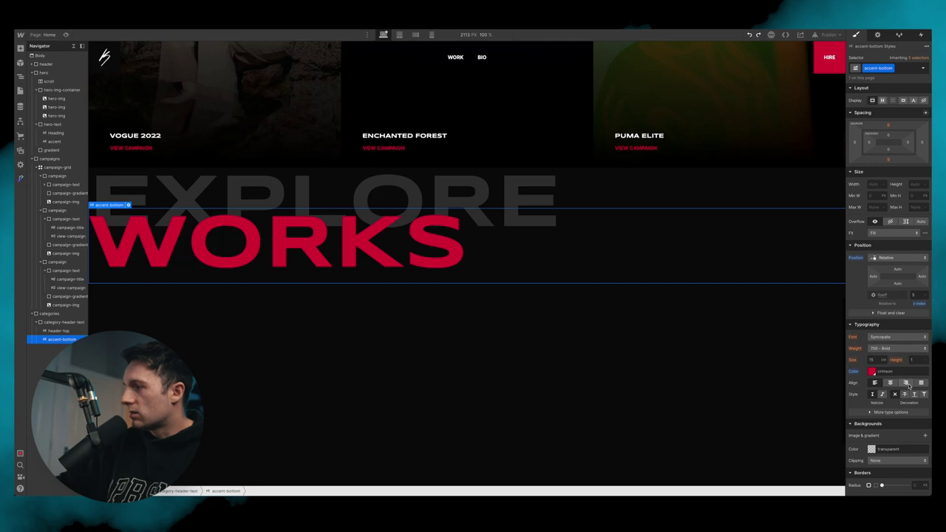
{"action": "left_click", "coordinate": [907, 382]}
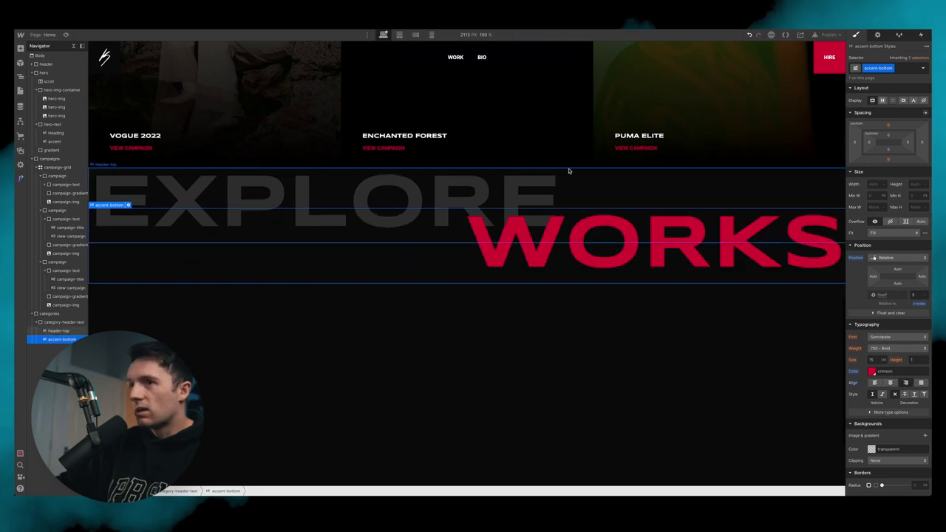
{"action": "left_click", "coordinate": [377, 198]}
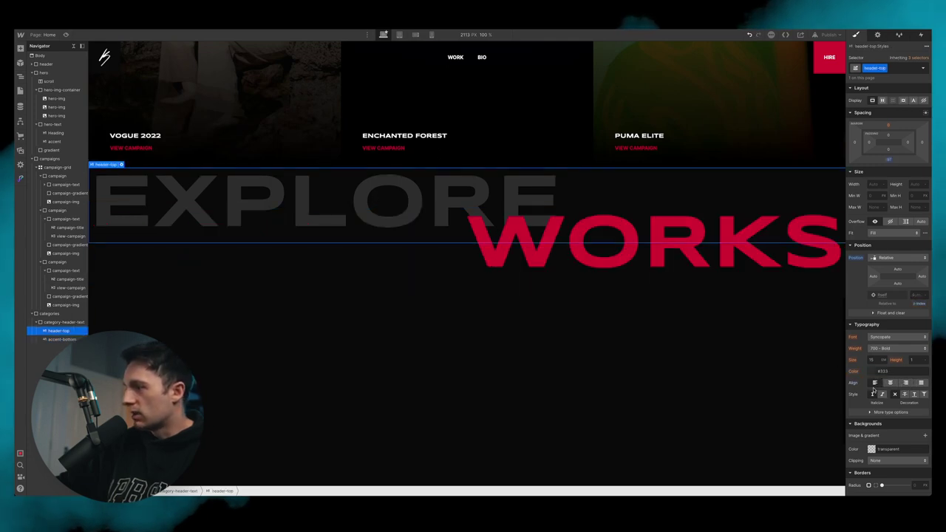
Step: Set the category-header-text block's width to 90% and center it horizontally in the categories section
{"action": "left_click", "coordinate": [63, 322]}
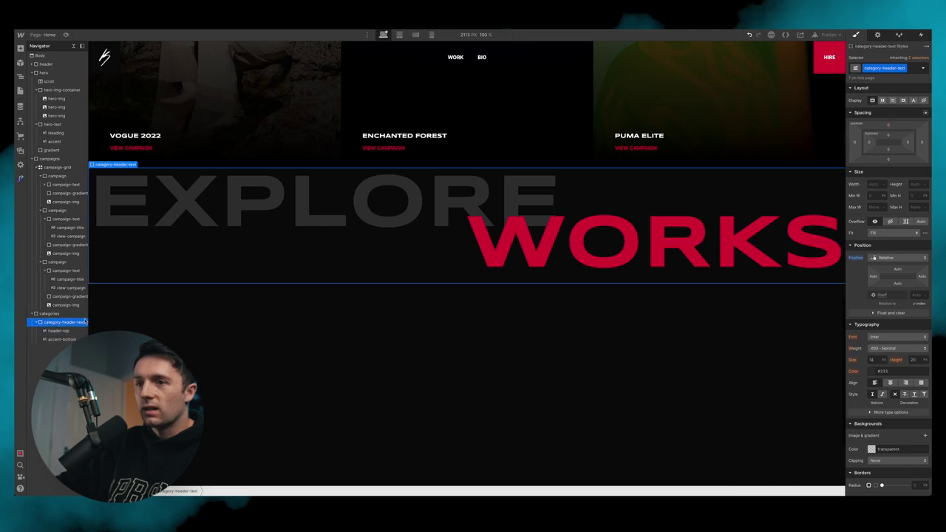
{"action": "left_click", "coordinate": [876, 185]}
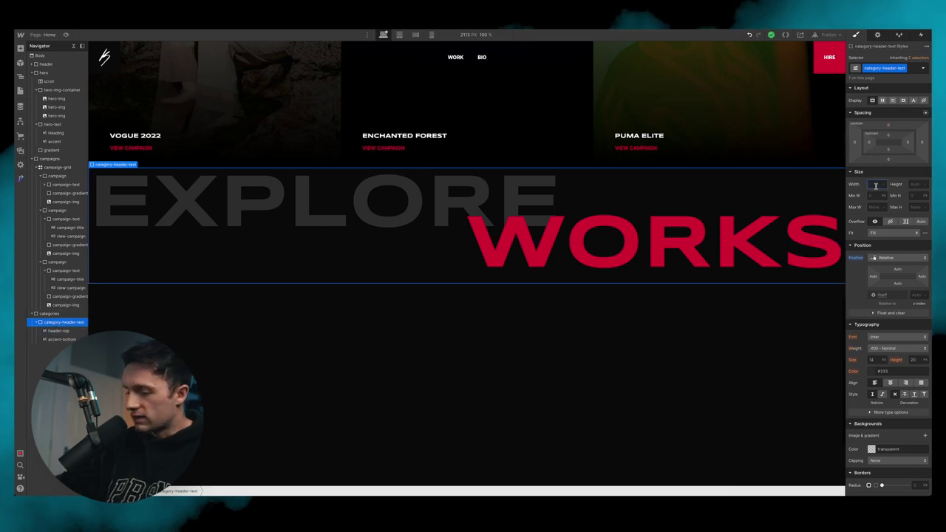
{"action": "type", "text": "60"}
{"action": "key", "text": "Return"}
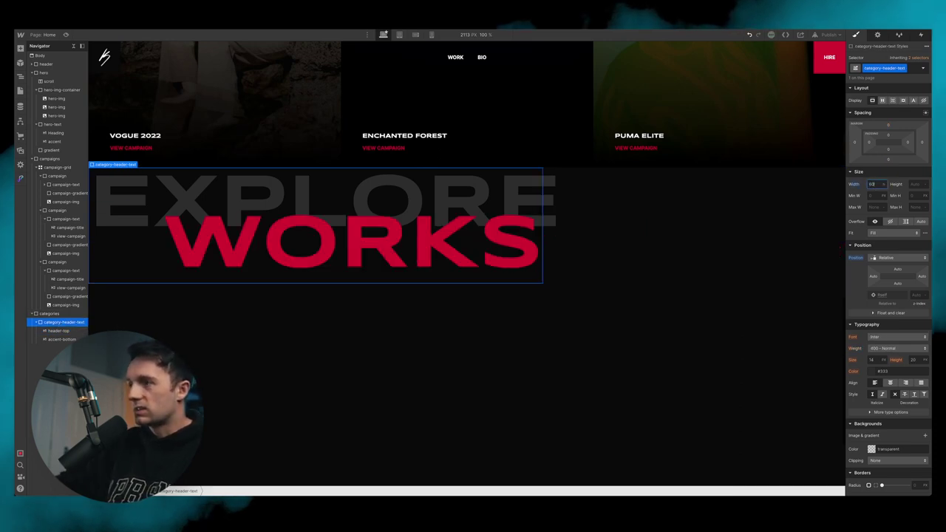
{"action": "left_click", "coordinate": [873, 182]}
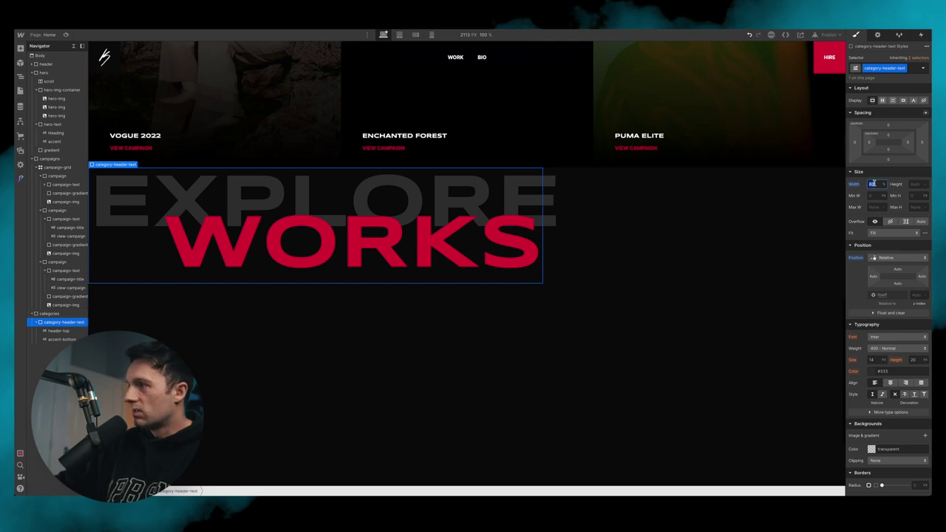
{"action": "key", "text": "shift+Up"}
{"action": "key", "text": "shift+Up"}
{"action": "key", "text": "shift+Up"}
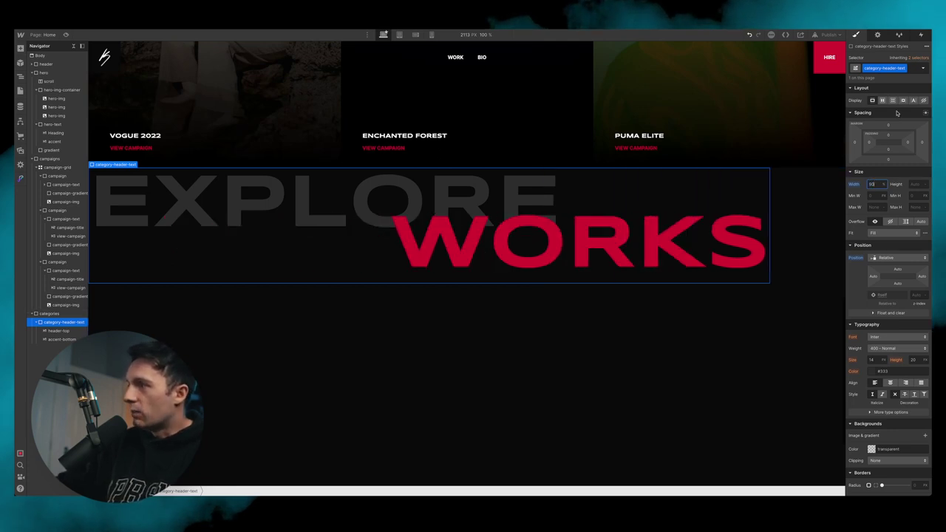
{"action": "left_click", "coordinate": [926, 114]}
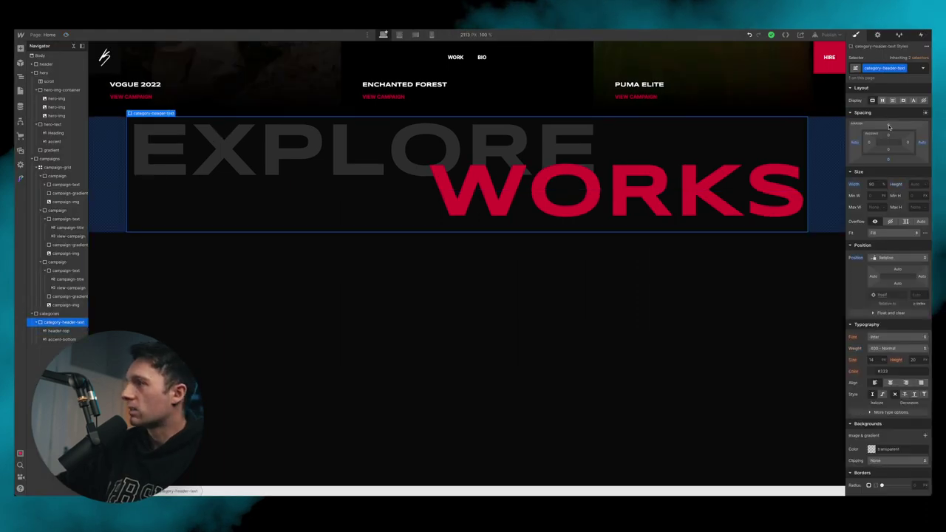
Step: Set the category-header-text block's top margin to 10 VH and preview the page
{"action": "left_click_drag", "start_coordinate": [889, 124], "coordinate": [898, 97]}
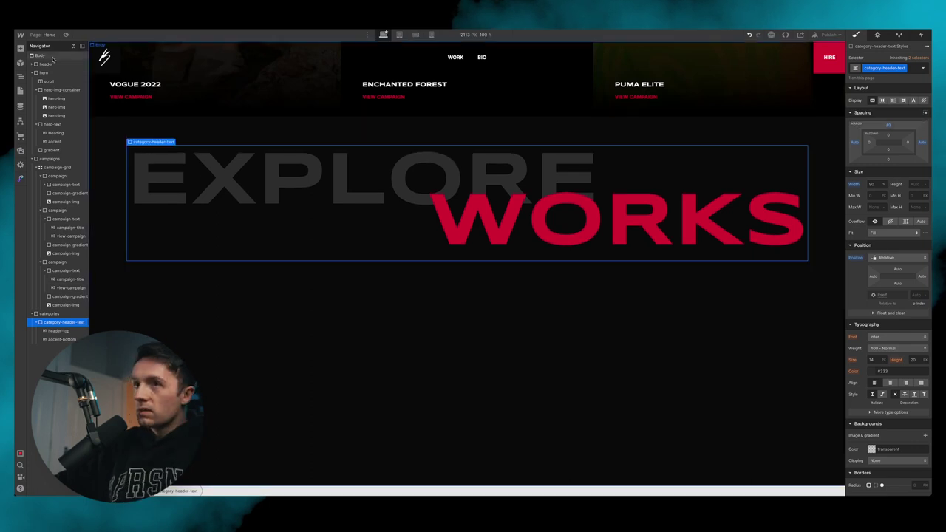
{"action": "left_click", "coordinate": [66, 35]}
{"action": "scroll", "coordinate": [593, 246], "scroll_direction": "down", "scroll_amount": 2}
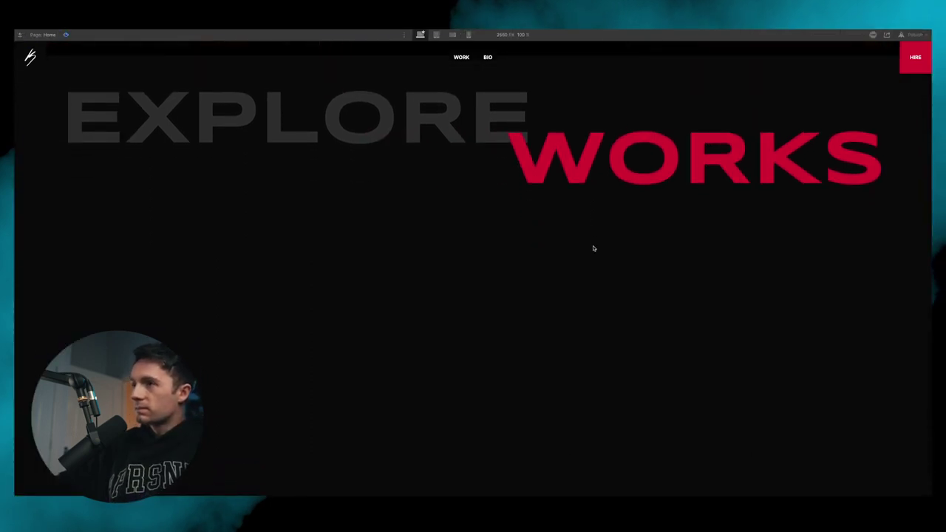
{"action": "key", "text": "ctrl+shift+p"}
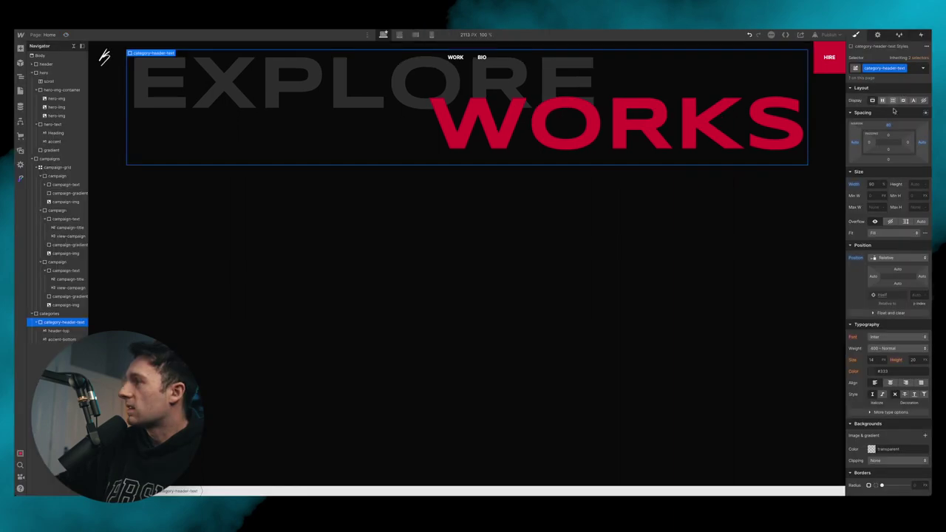
{"action": "left_click", "coordinate": [887, 127]}
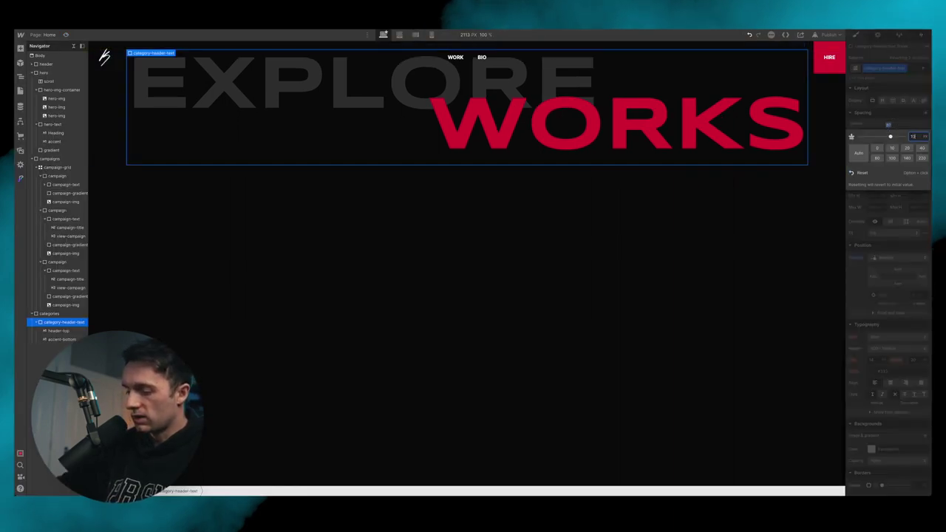
{"action": "type", "text": "10vh"}
{"action": "key", "text": "Return"}
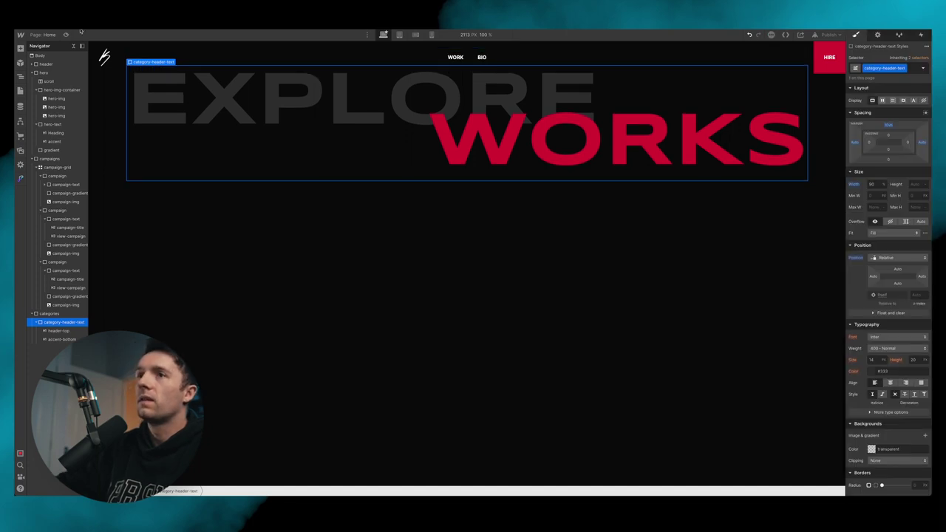
{"action": "left_click", "coordinate": [65, 34]}
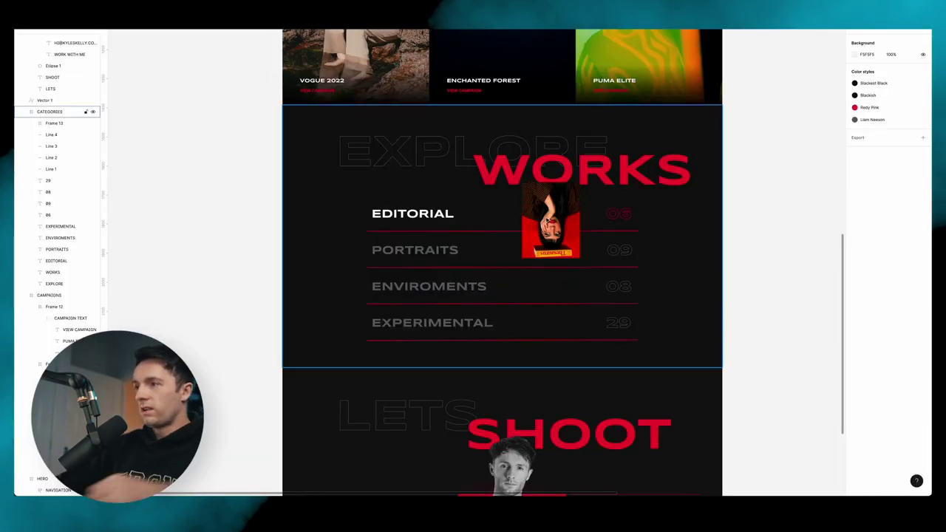
Step: In the Figma design, hide the portrait image frame that covers the category list
{"action": "left_click", "coordinate": [550, 222]}
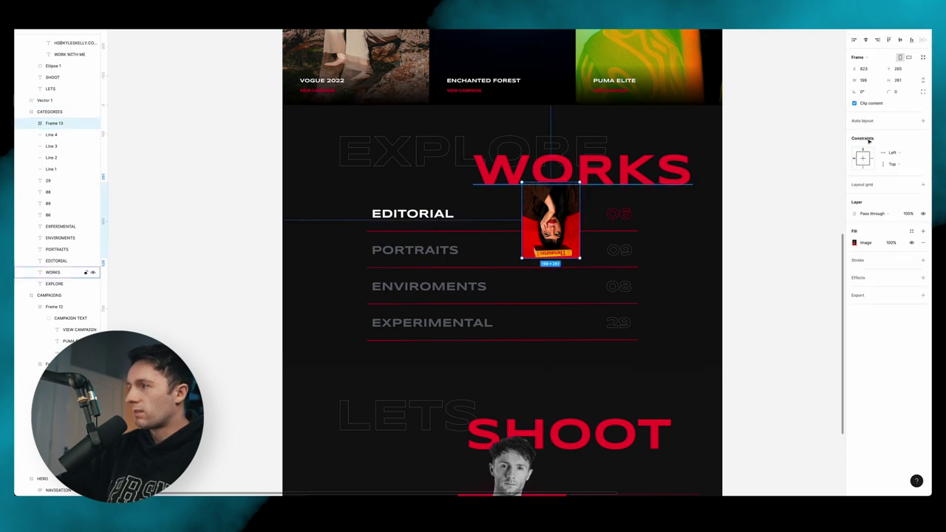
{"action": "left_click", "coordinate": [95, 122]}
{"action": "left_click", "coordinate": [721, 218]}
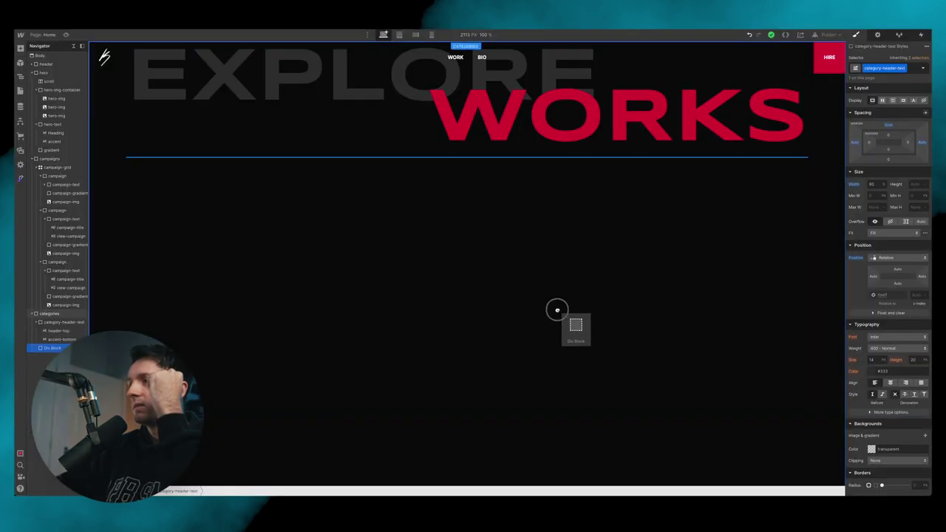
Step: In Webflow, add a div block below the header text in the categories section with the class category-list
{"action": "left_click_drag", "start_coordinate": [555, 312], "coordinate": [454, 283]}
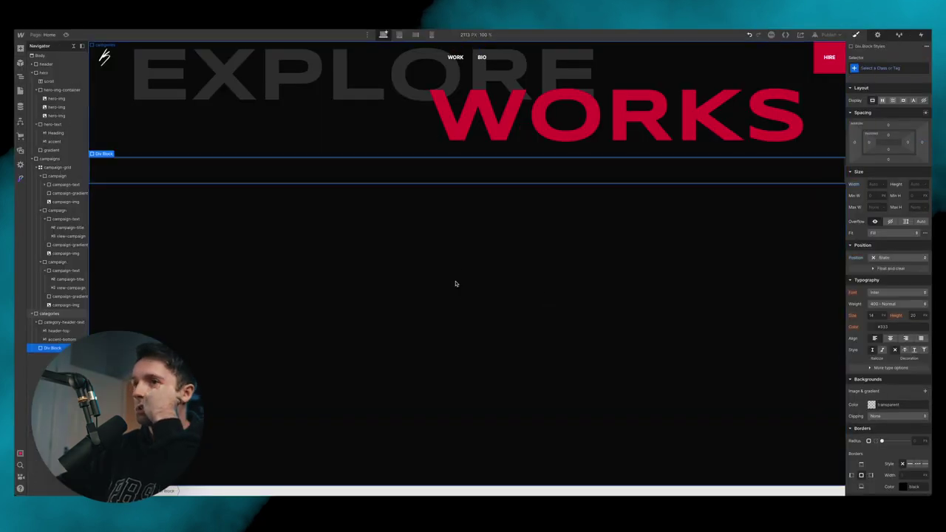
{"action": "left_click", "coordinate": [897, 66]}
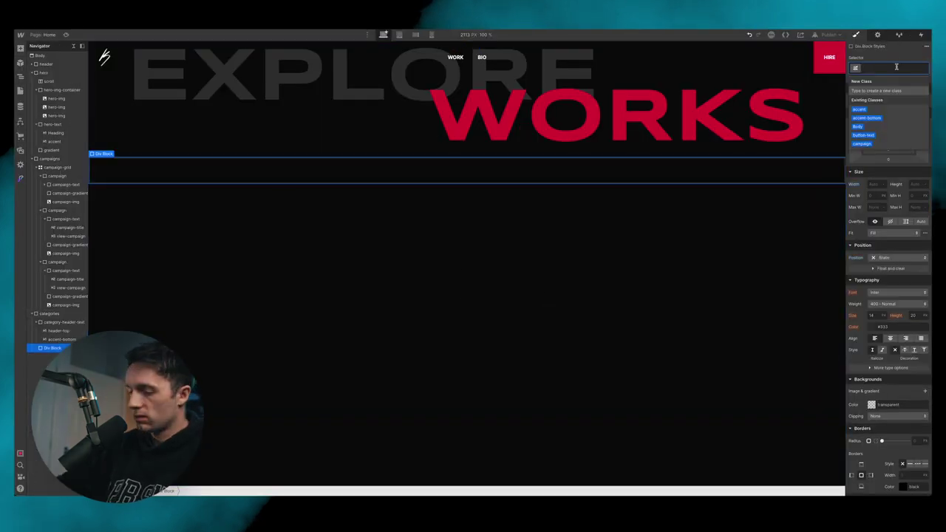
{"action": "type", "text": "category-ils"}
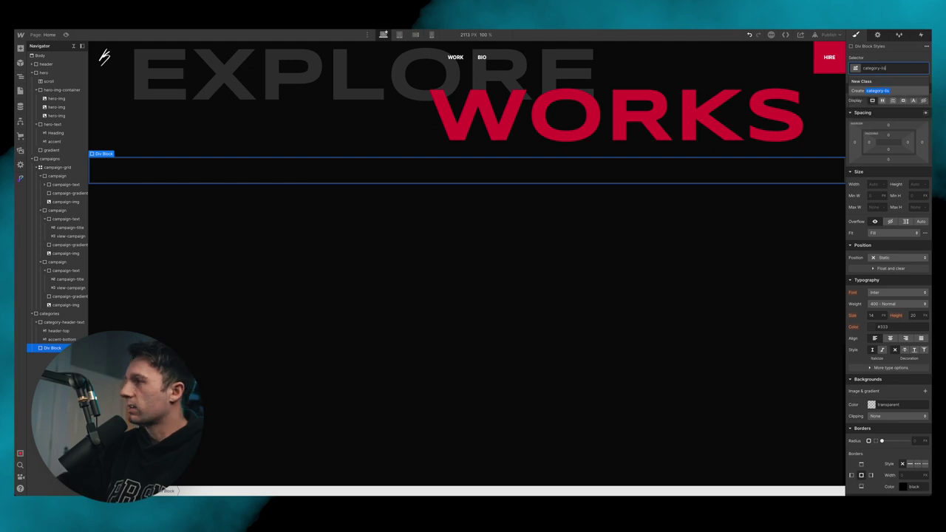
{"action": "key", "text": "Return"}
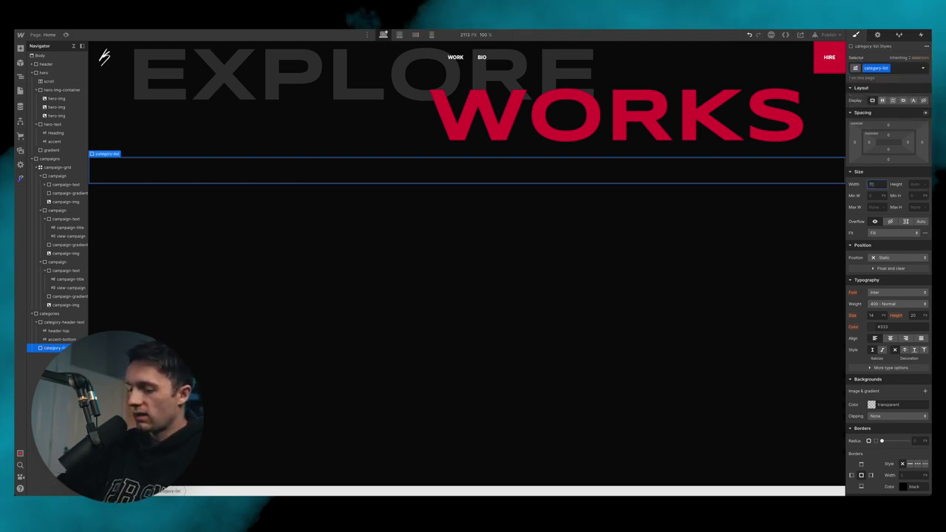
Step: Set the category-list block's width to 70% and height to auto, and center it horizontally
{"action": "key", "text": "Return"}
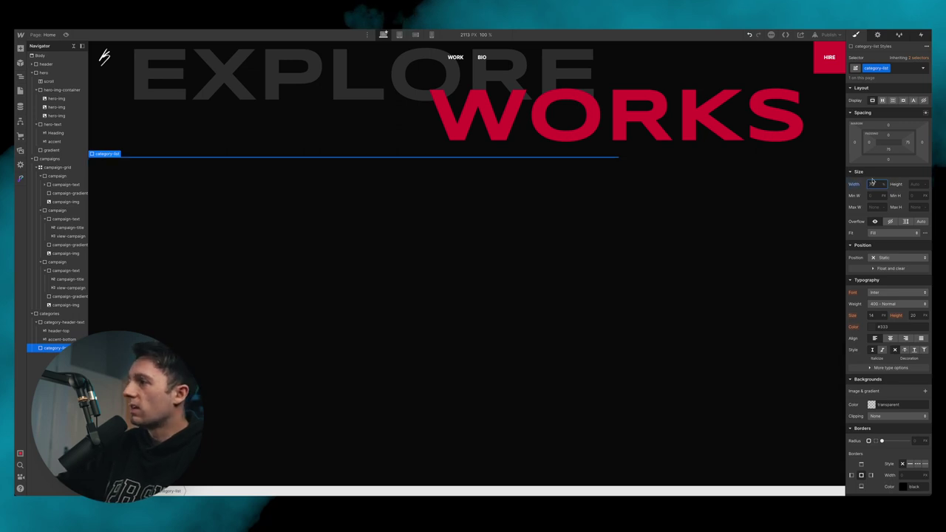
{"action": "left_click", "coordinate": [917, 183]}
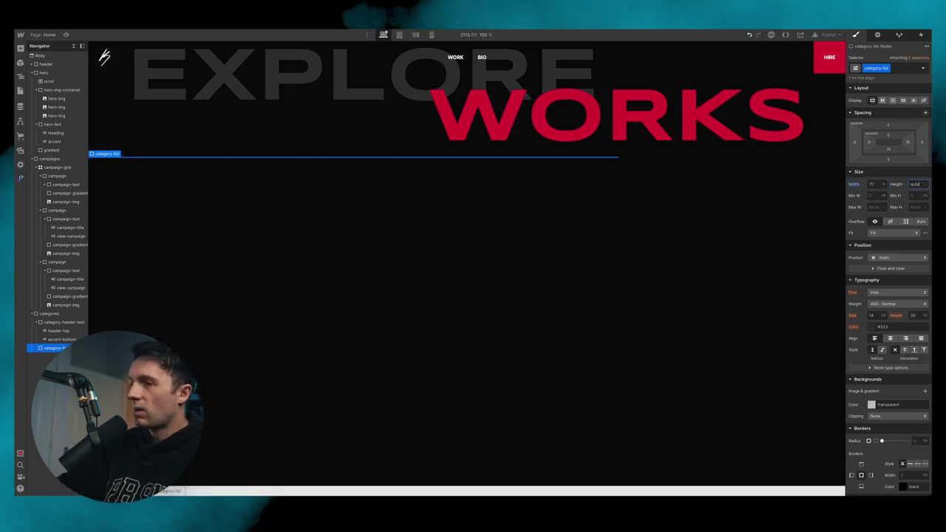
{"action": "left_click", "coordinate": [924, 113]}
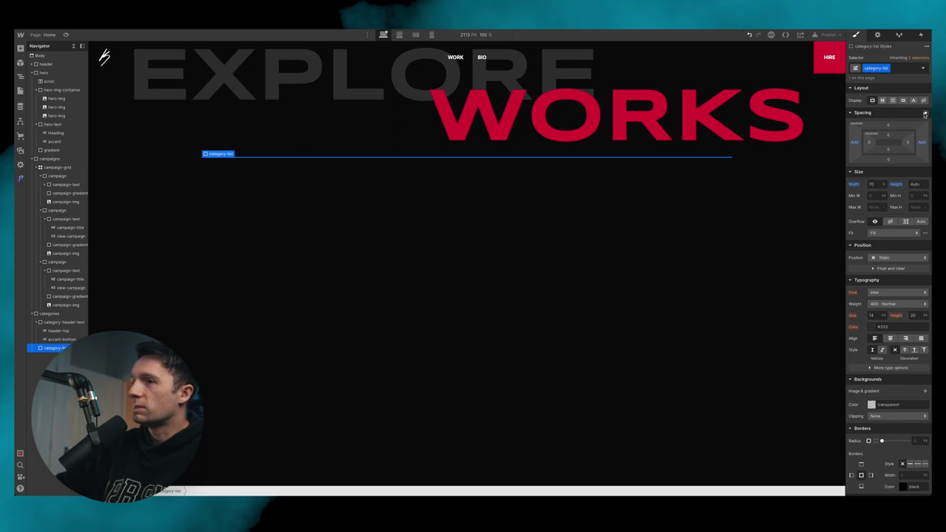
Step: Add a div block inside category-list with the class category-ind, and switch to Figma to check the list design
{"action": "left_click", "coordinate": [20, 48]}
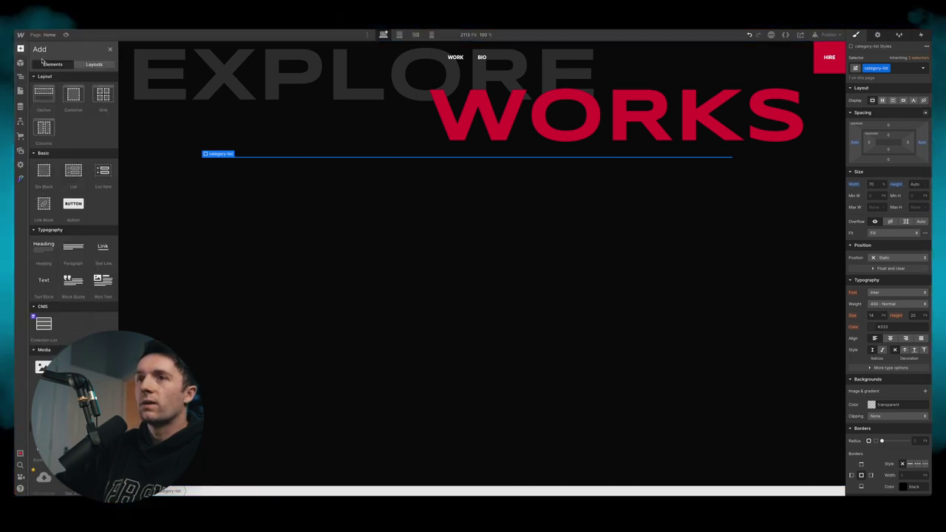
{"action": "left_click_drag", "start_coordinate": [57, 189], "coordinate": [59, 351]}
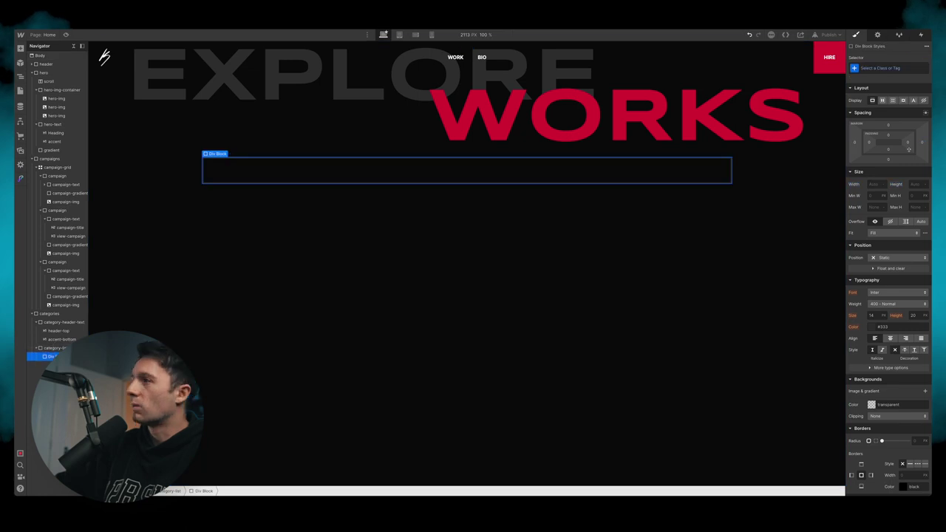
{"action": "left_click", "coordinate": [888, 68]}
{"action": "type", "text": "category"}
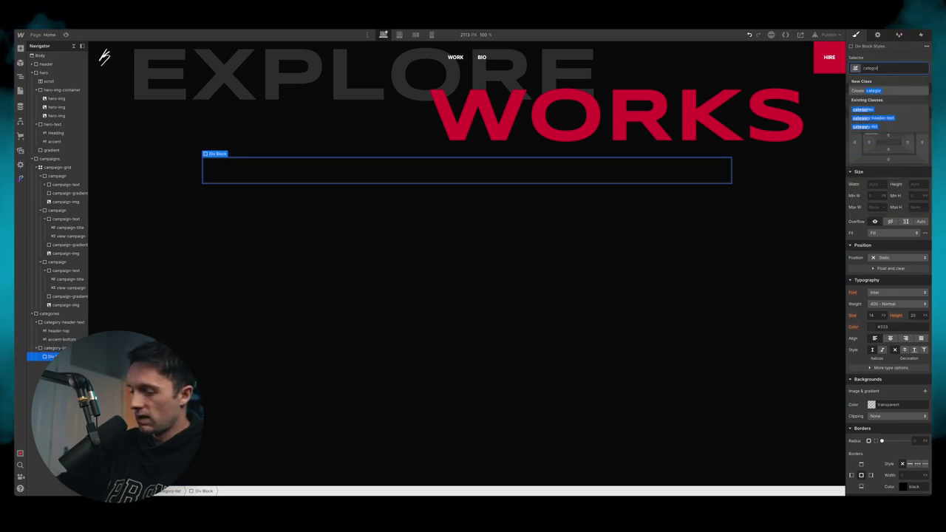
{"action": "type", "text": "-link"}
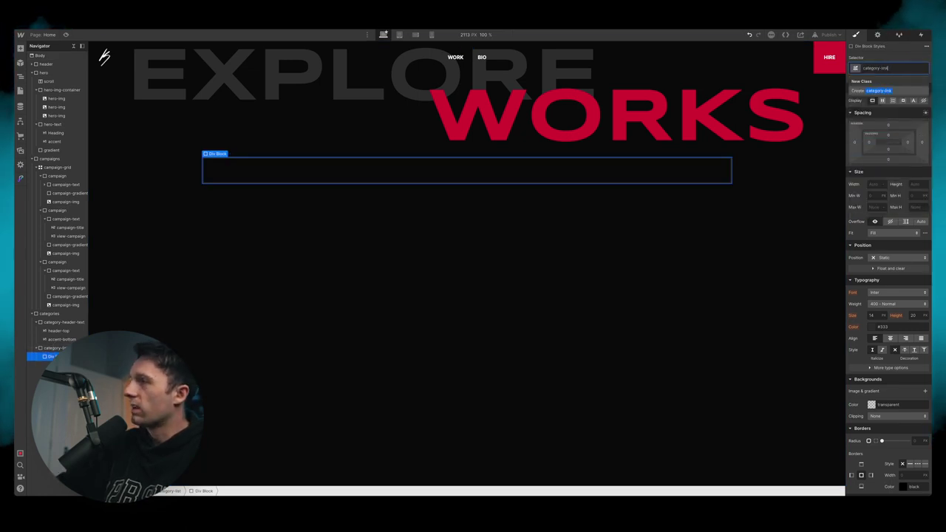
{"action": "key", "text": "Return"}
{"action": "left_click", "coordinate": [469, 482]}
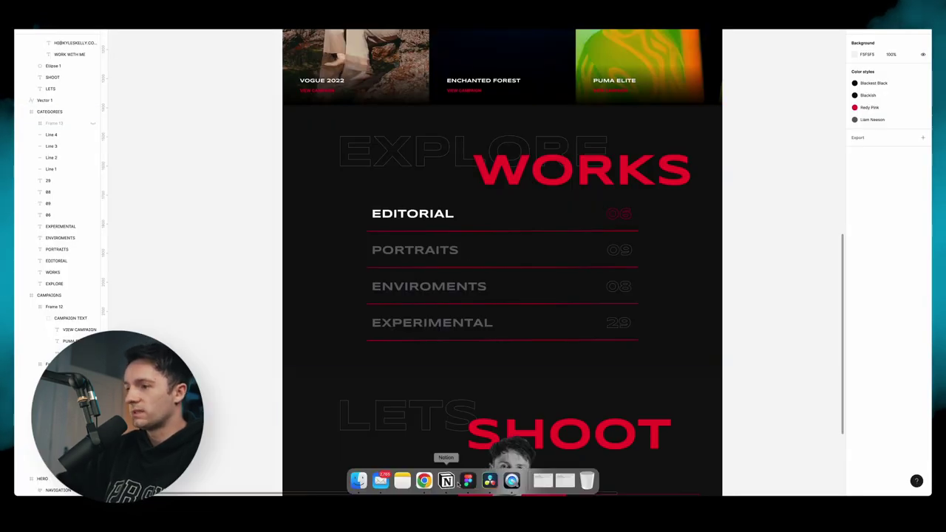
Step: Switch to Webflow and add a heading of type H2 inside the category-link block
{"action": "left_click", "coordinate": [483, 482]}
{"action": "left_click", "coordinate": [21, 48]}
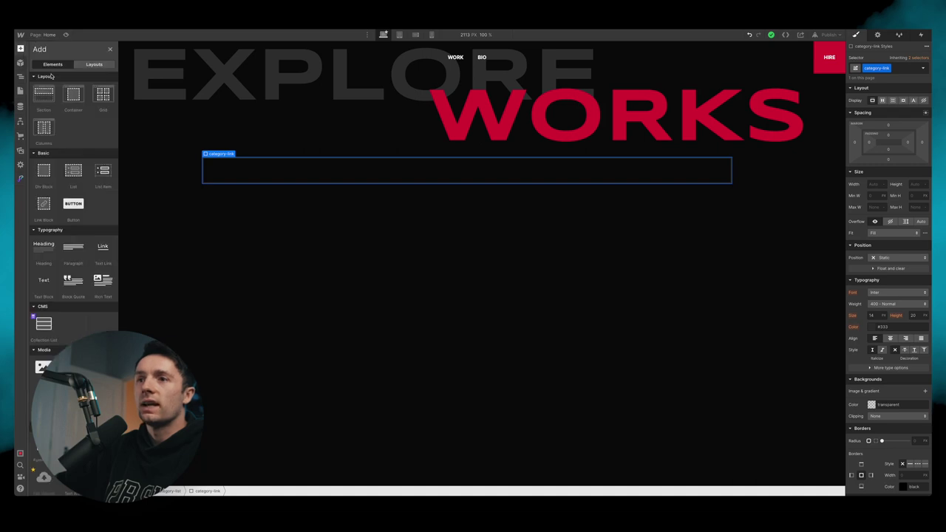
{"action": "left_click_drag", "start_coordinate": [43, 244], "coordinate": [252, 171]}
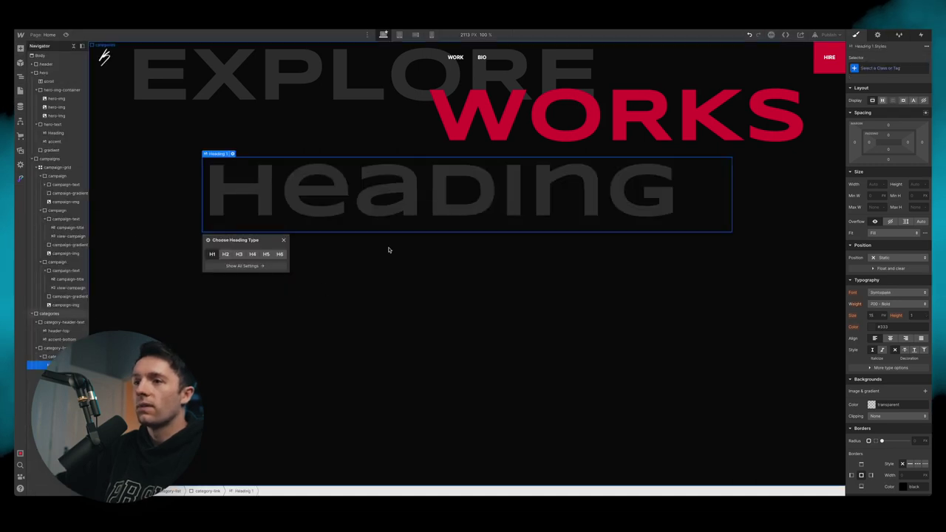
{"action": "left_click", "coordinate": [226, 254]}
Step: Replace the placeholder text of the new category heading with EDITORIAL
{"action": "double_click", "coordinate": [246, 173]}
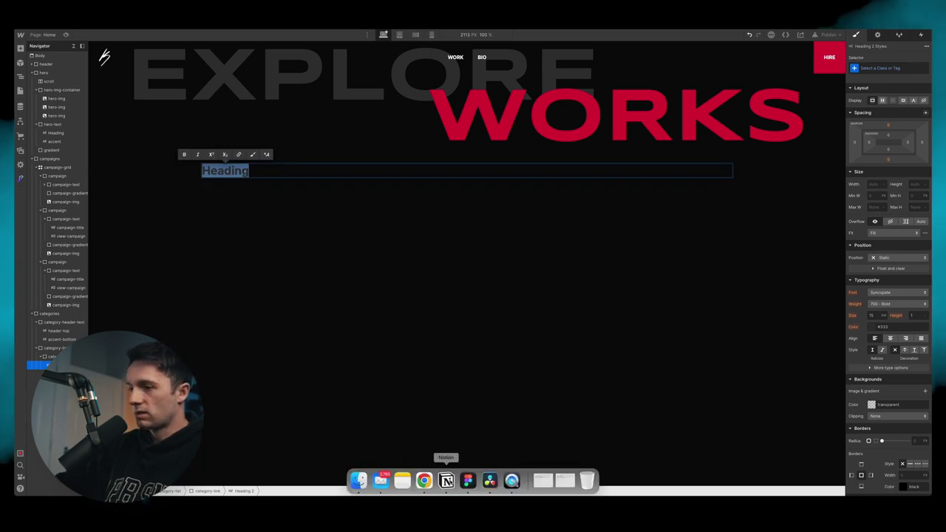
{"action": "left_click", "coordinate": [467, 481]}
{"action": "left_click", "coordinate": [424, 481]}
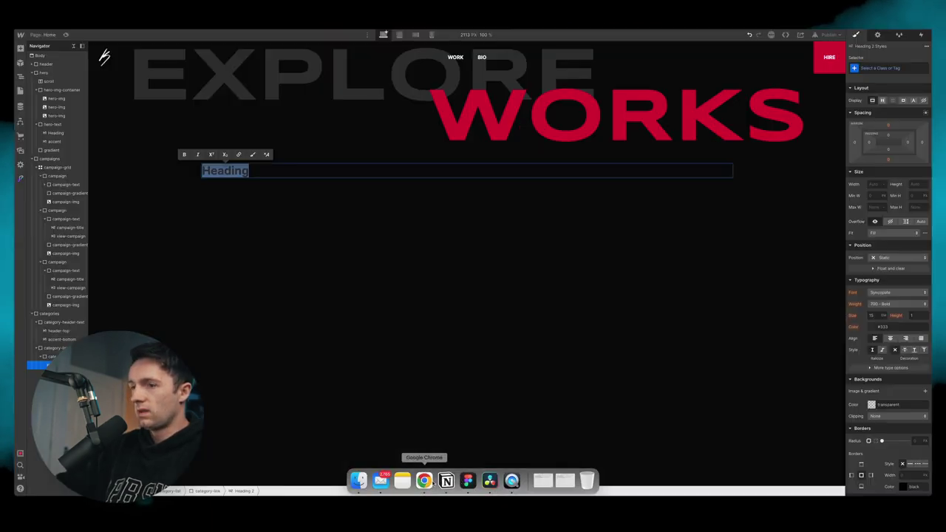
{"action": "left_click", "coordinate": [228, 172]}
{"action": "double_click", "coordinate": [230, 171]}
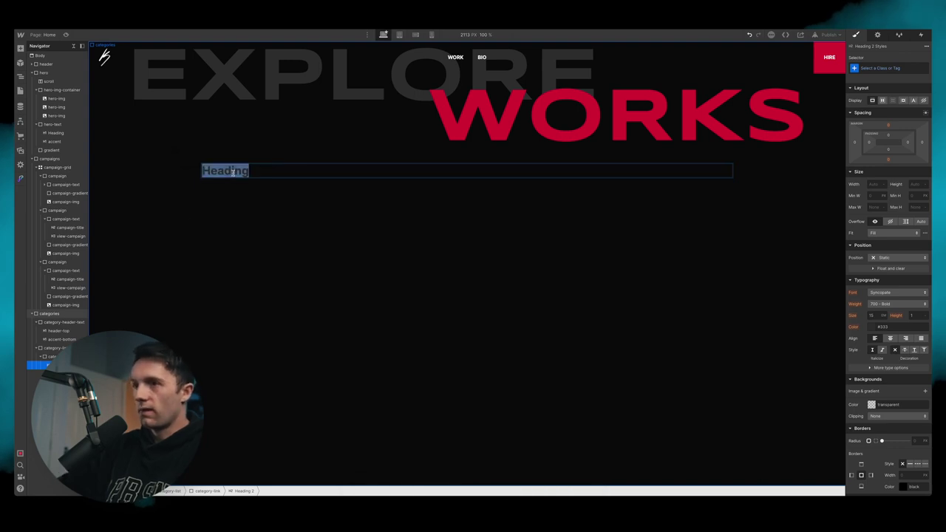
{"action": "key", "text": "BackSpace"}
{"action": "type", "text": "EDITORIAL"}
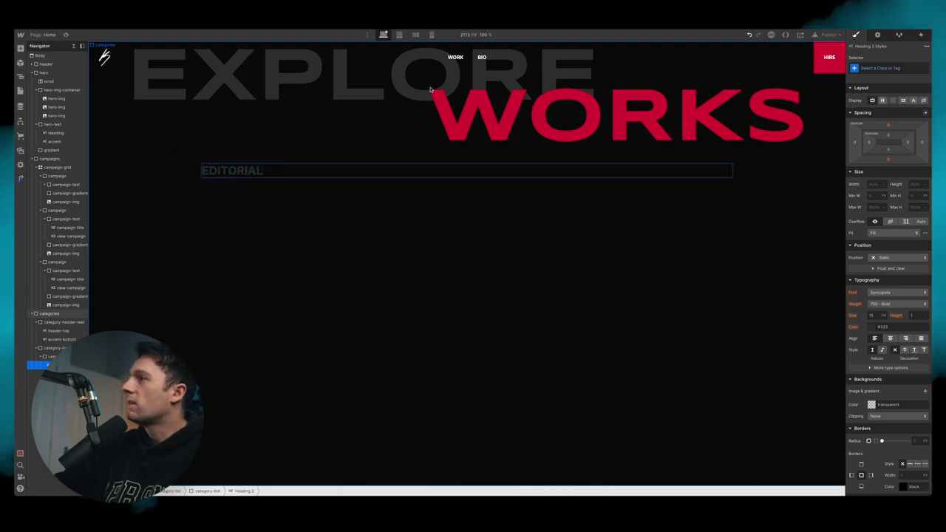
Step: Create the class category-title for the EDITORIAL heading
{"action": "key", "text": "Escape"}
{"action": "key", "text": "super+Return"}
{"action": "type", "text": "category"}
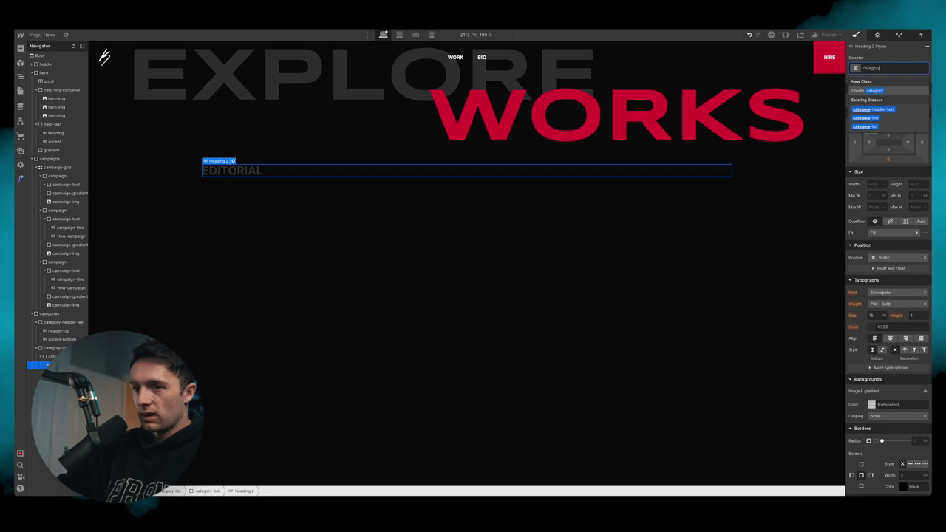
{"action": "type", "text": "-title"}
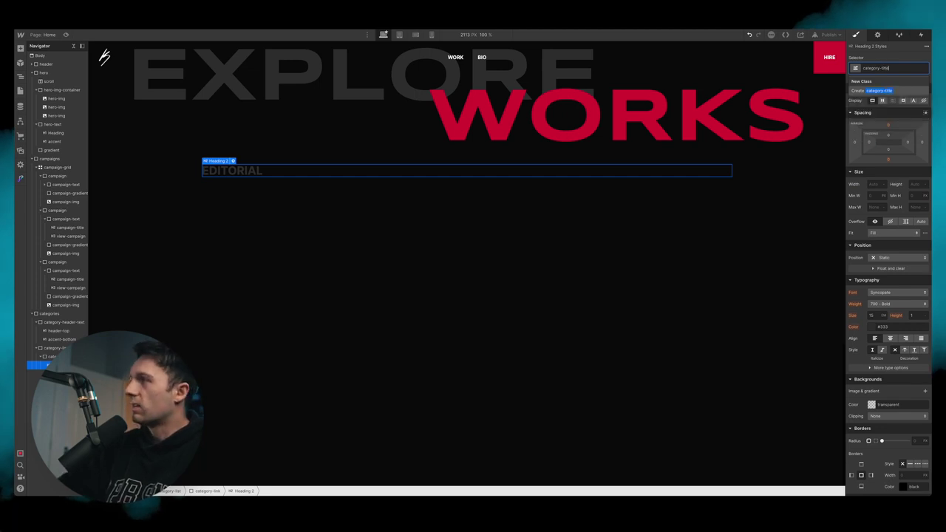
{"action": "key", "text": "Return"}
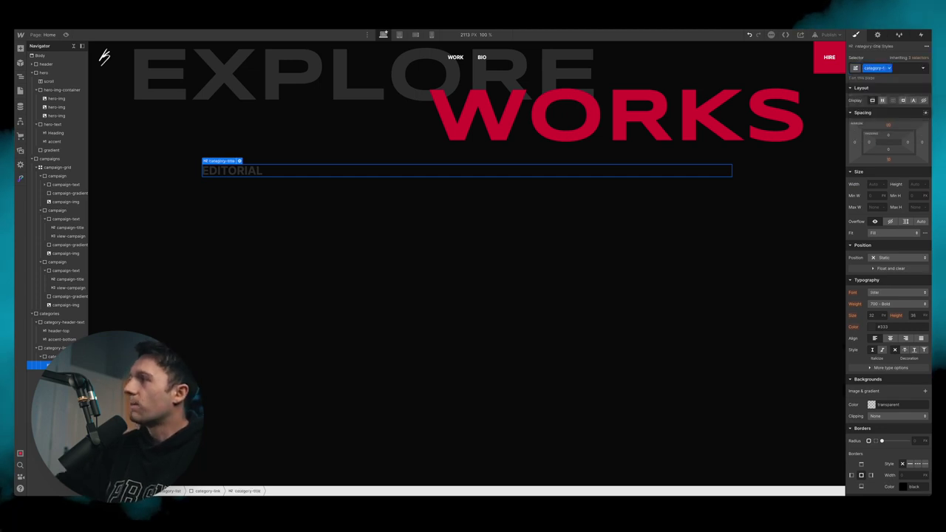
Step: Set the top and bottom margins of category-title to 0 and its font to Syncopate
{"action": "left_click", "coordinate": [888, 125]}
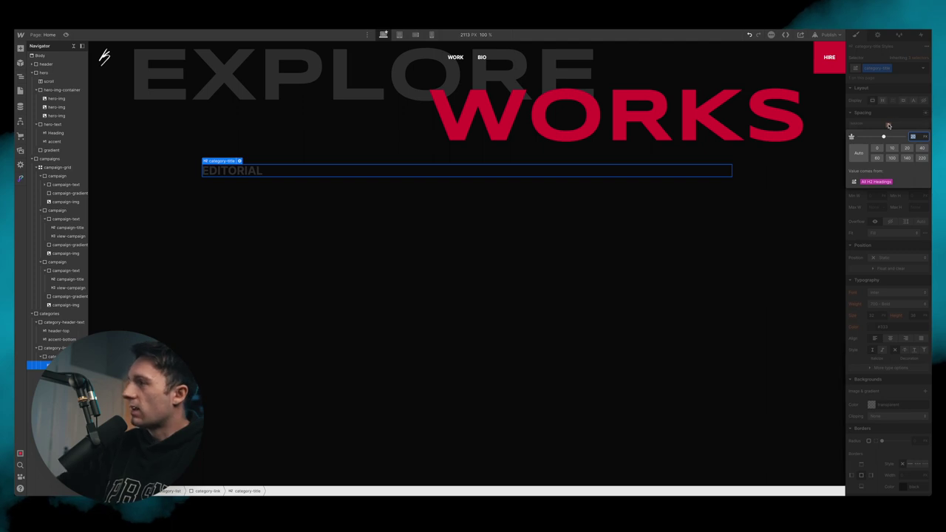
{"action": "type", "text": "0"}
{"action": "key", "text": "Return"}
{"action": "left_click", "coordinate": [887, 159]}
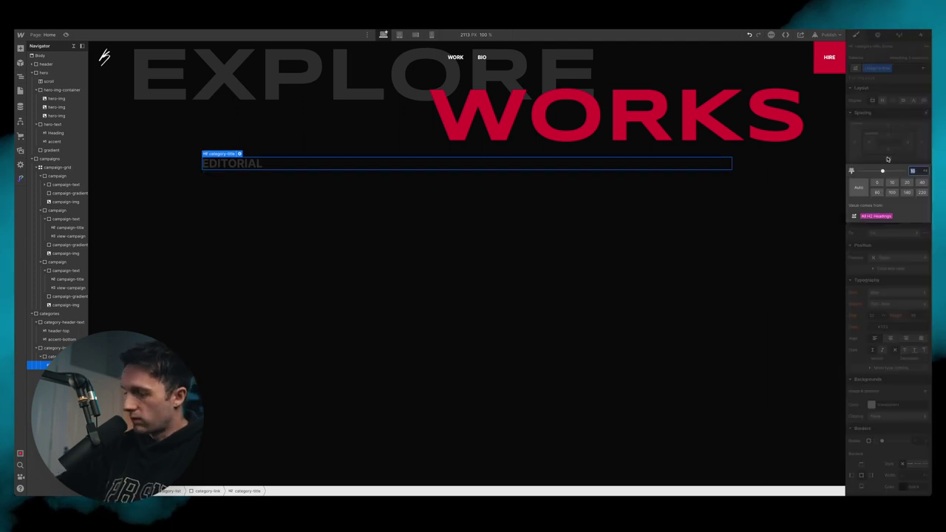
{"action": "type", "text": "0"}
{"action": "key", "text": "Return"}
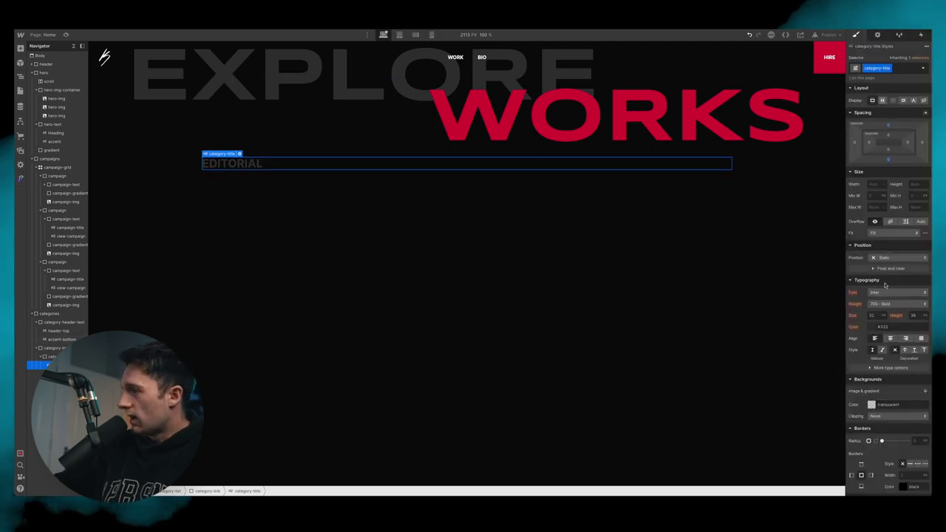
{"action": "left_click", "coordinate": [898, 292]}
{"action": "left_click", "coordinate": [911, 370]}
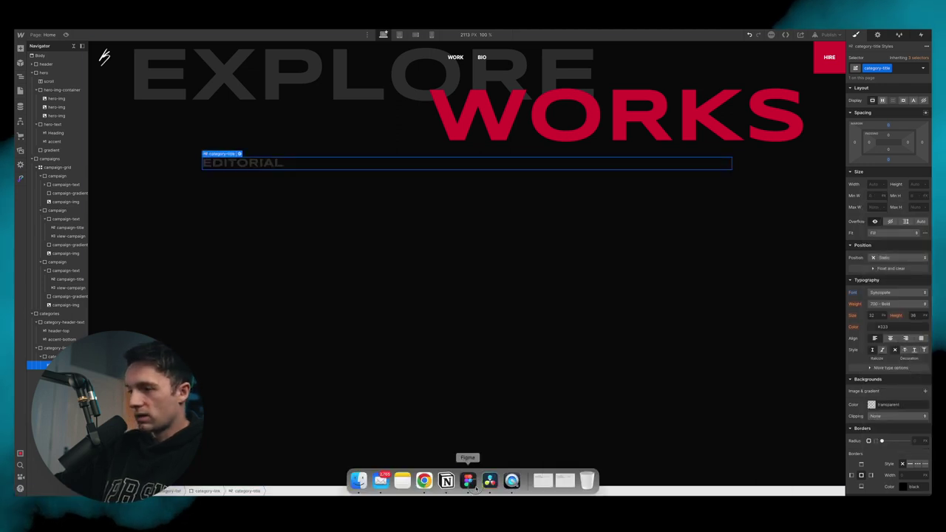
Step: In Figma, inspect the text settings and colour style of the PORTRAITS category title, including its hex value
{"action": "left_click", "coordinate": [473, 484]}
{"action": "left_click", "coordinate": [435, 252]}
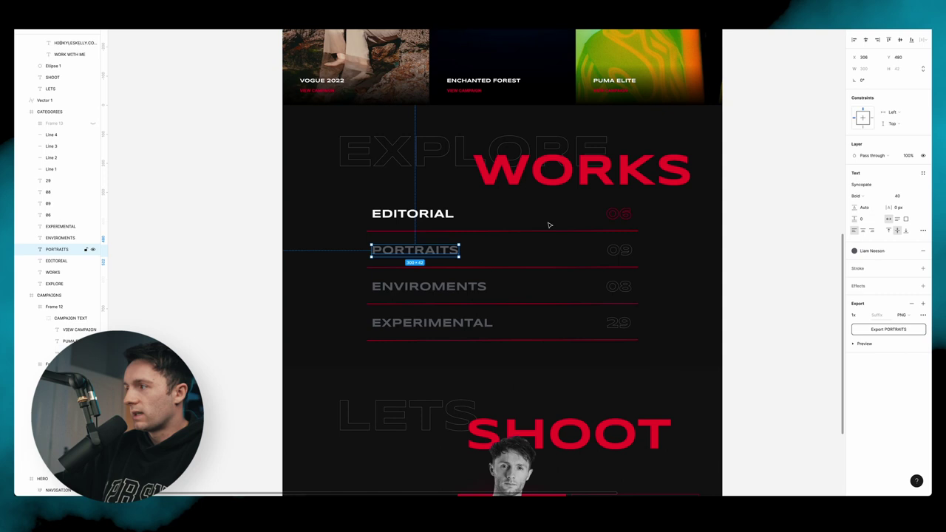
{"action": "left_click", "coordinate": [871, 252]}
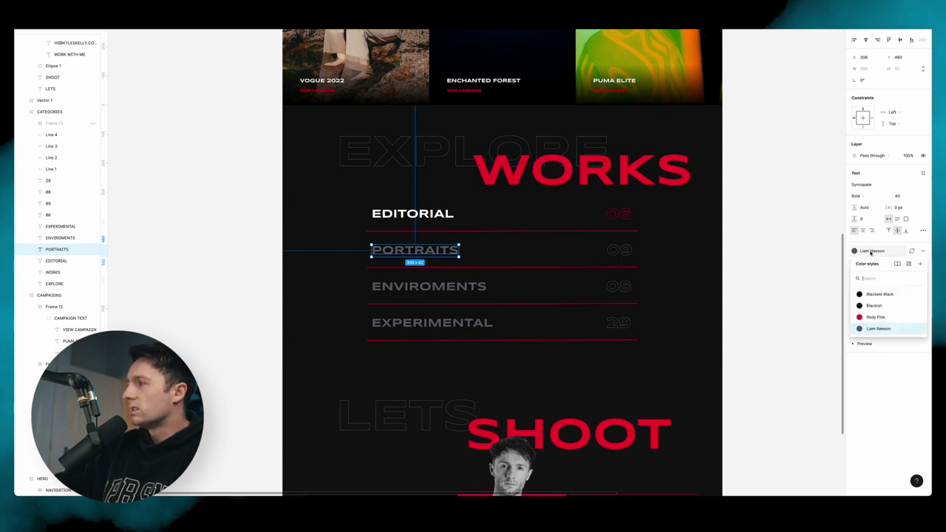
{"action": "left_click", "coordinate": [919, 329]}
{"action": "left_click", "coordinate": [788, 434]}
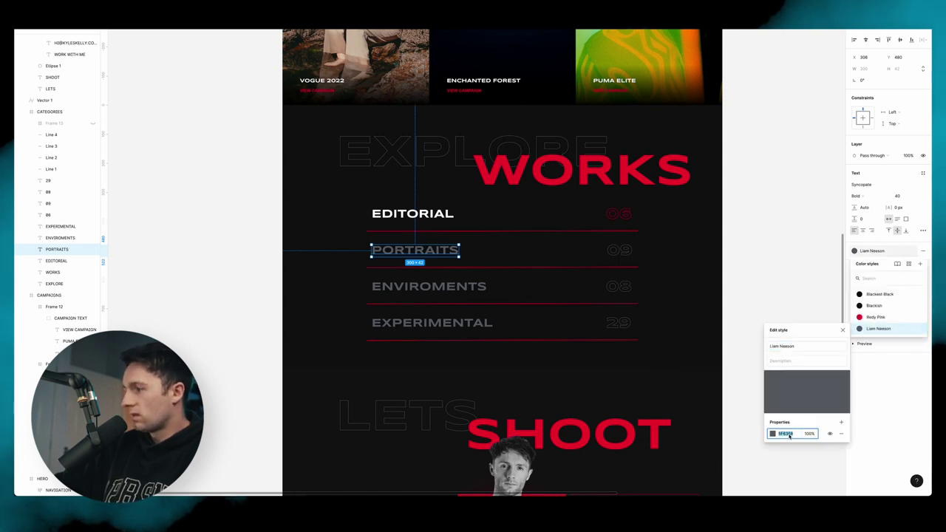
Step: Switch to Webflow and set the category-title text colour to the saved Dim Grey swatch
{"action": "mouse_move", "coordinate": [473, 489]}
{"action": "left_click", "coordinate": [423, 481]}
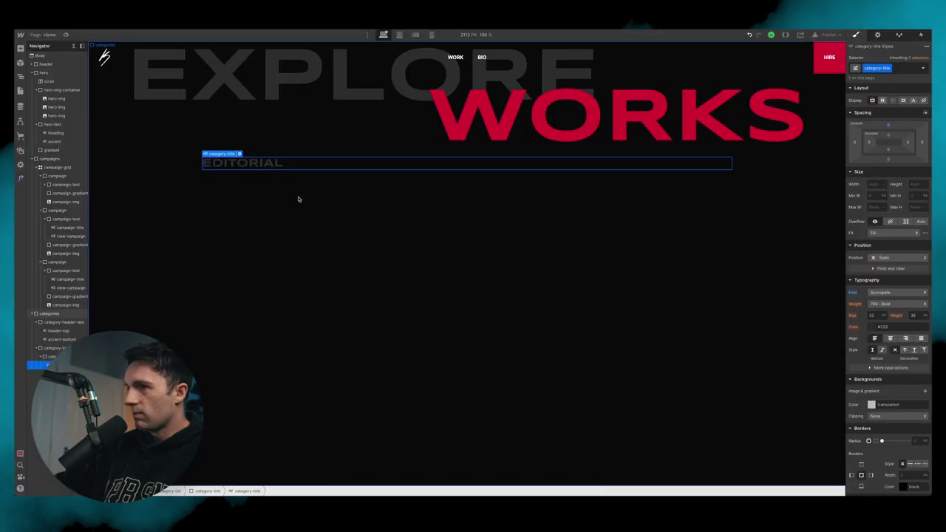
{"action": "left_click", "coordinate": [873, 328]}
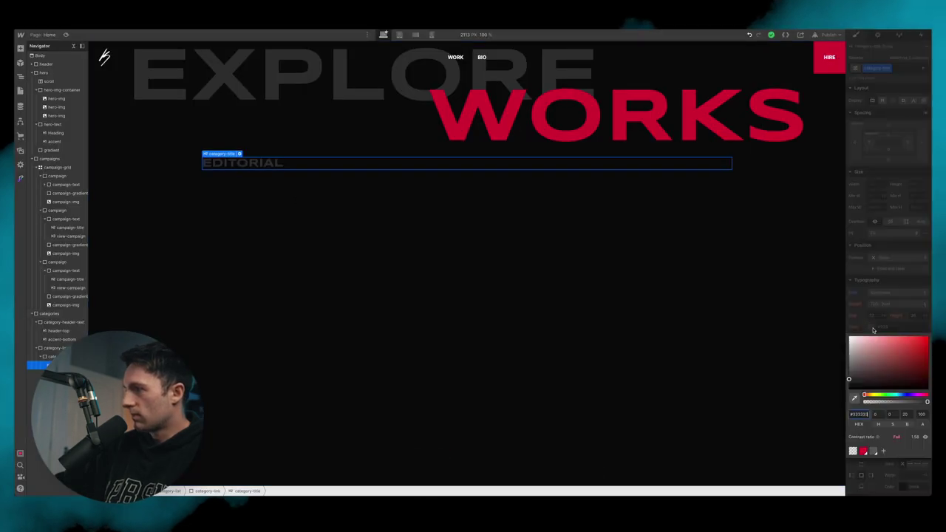
{"action": "left_click", "coordinate": [874, 452]}
Step: Check the text and stroke settings of the 06 number beside EDITORIAL in Figma, and return to Webflow
{"action": "key", "text": "super+Tab"}
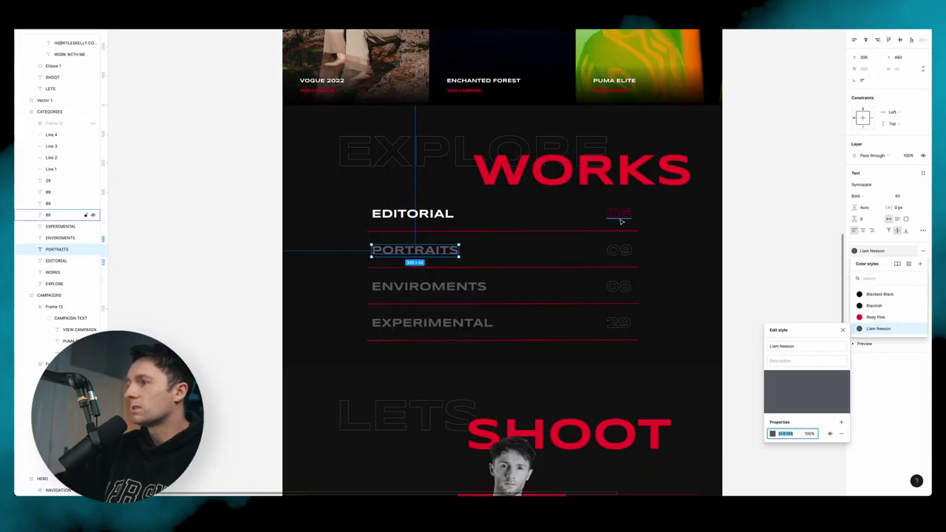
{"action": "left_click", "coordinate": [620, 219]}
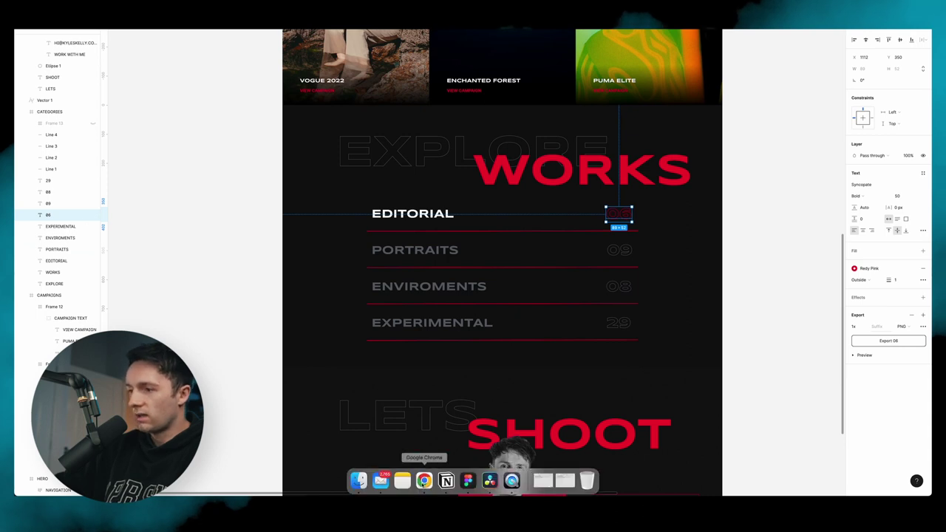
{"action": "left_click", "coordinate": [424, 481]}
Step: Duplicate the EDITORIAL heading inside category-link and give the copy a duplicated class named category-number
{"action": "left_click", "coordinate": [234, 166]}
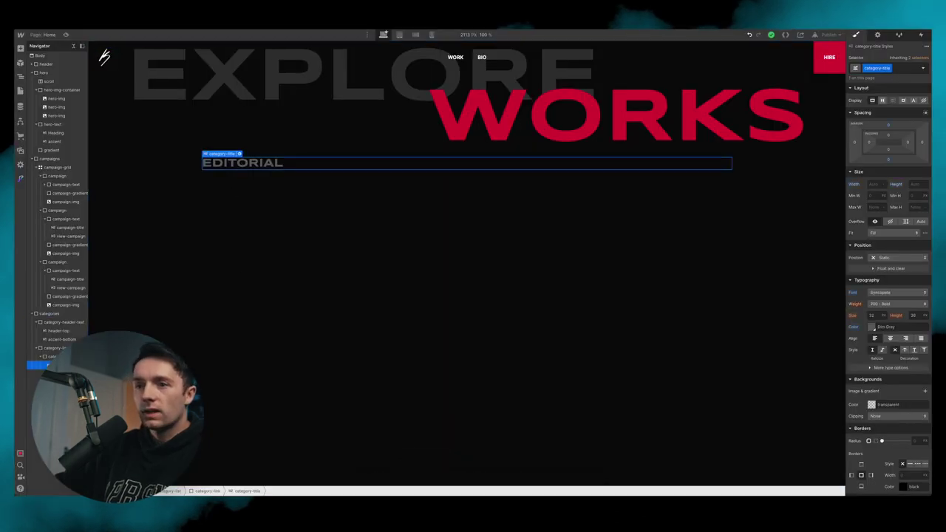
{"action": "key", "text": "super+c"}
{"action": "key", "text": "super+v"}
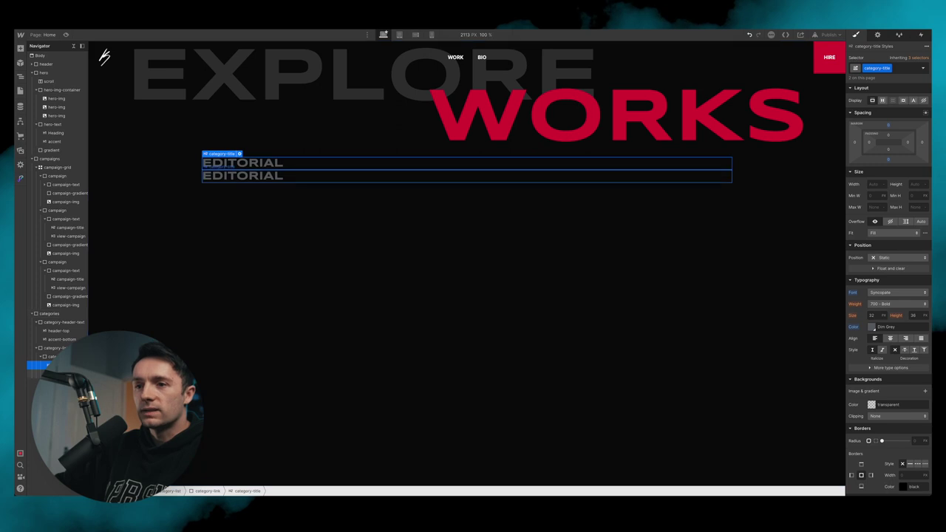
{"action": "left_click", "coordinate": [891, 68]}
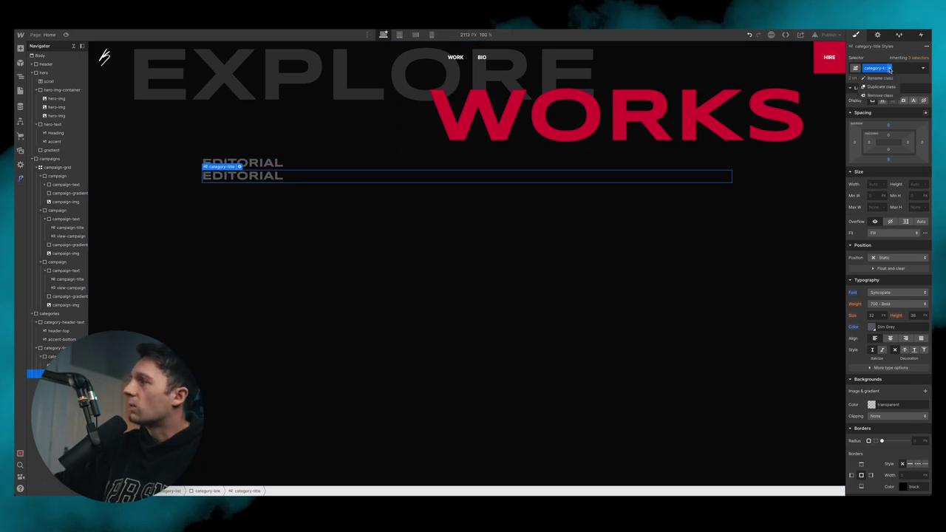
{"action": "left_click", "coordinate": [884, 87]}
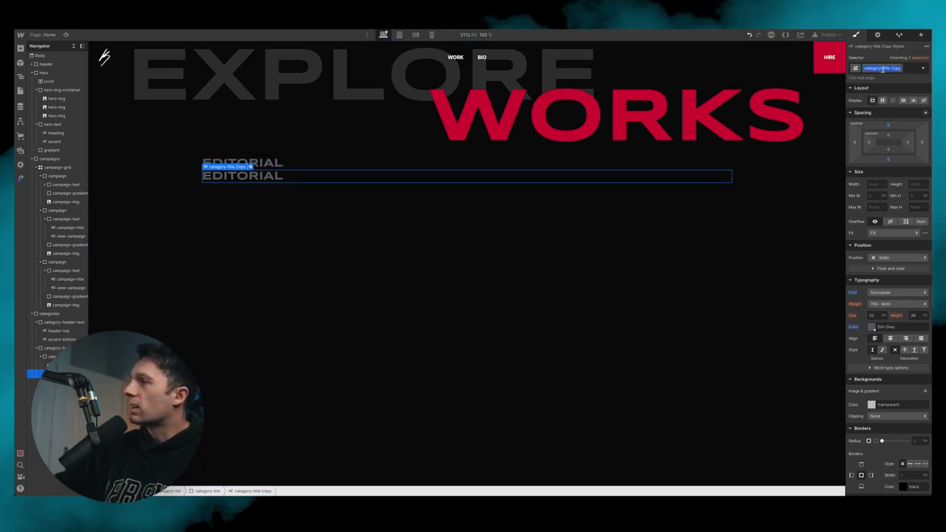
{"action": "key", "text": "BackSpace"}
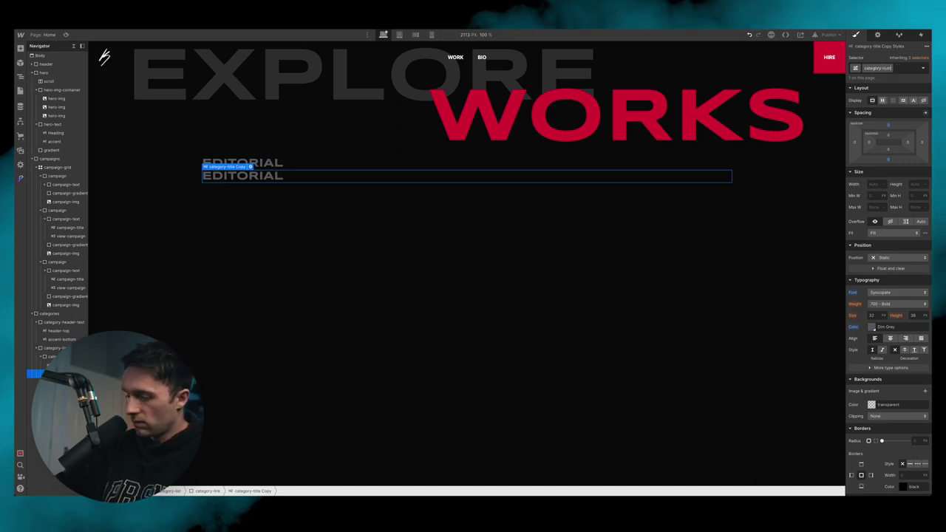
{"action": "type", "text": "category-number"}
{"action": "key", "text": "Return"}
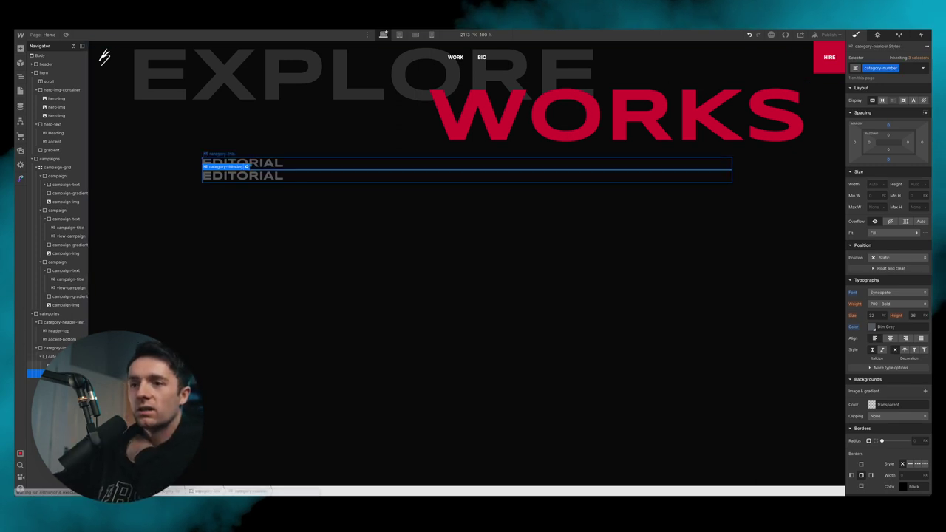
Step: Lay out the category-link block as a horizontal flexbox with its children justified with space between
{"action": "left_click", "coordinate": [51, 356]}
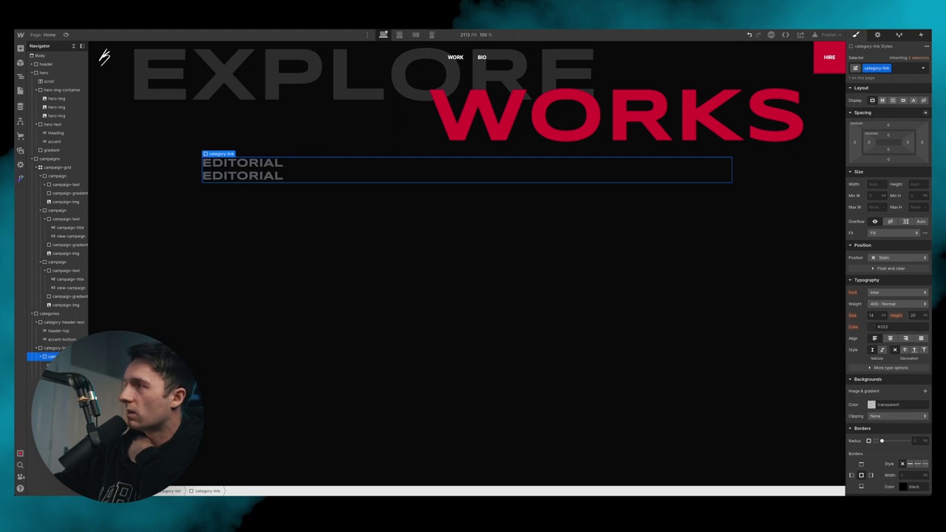
{"action": "left_click", "coordinate": [881, 99]}
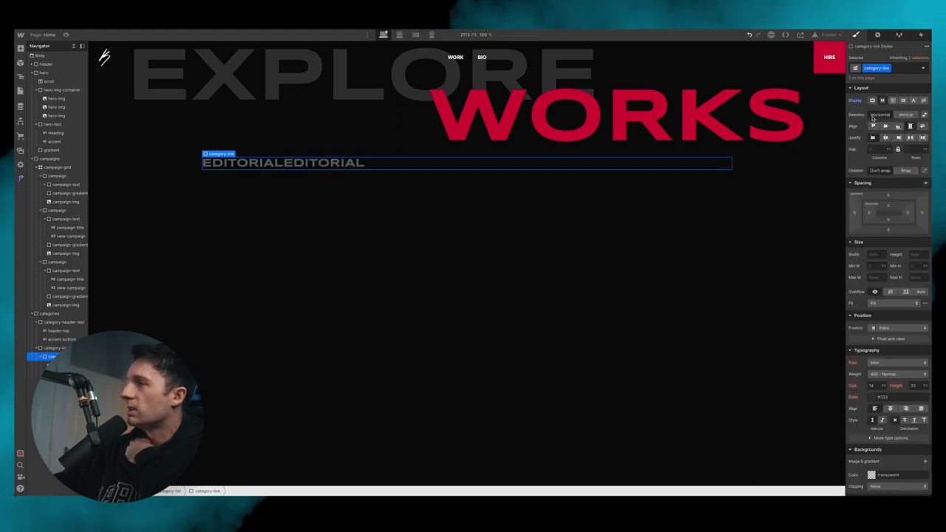
{"action": "left_click", "coordinate": [922, 137]}
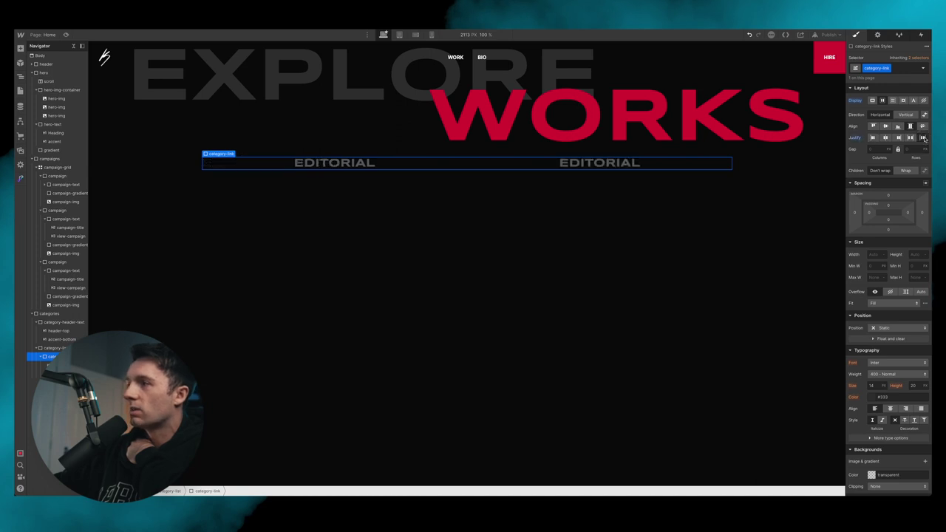
{"action": "left_click", "coordinate": [909, 139]}
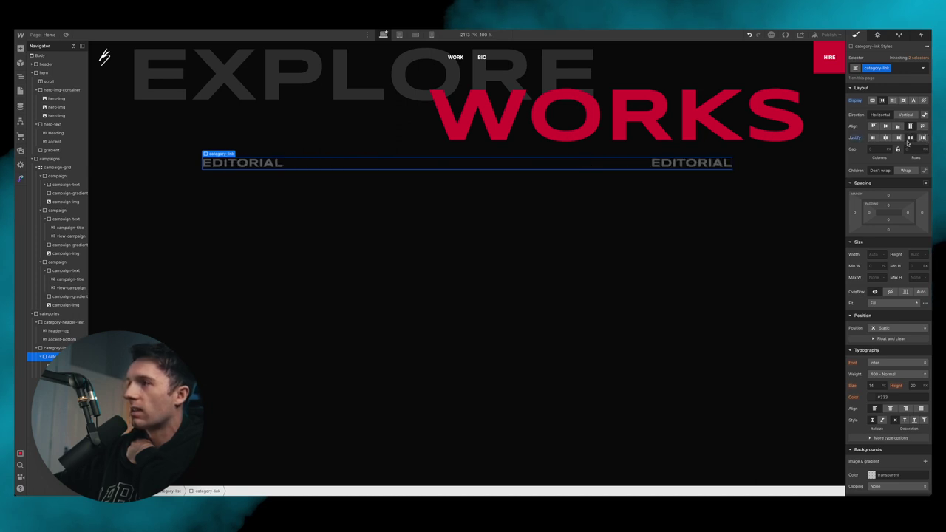
Step: Change the text of the category-number heading to 06
{"action": "left_click", "coordinate": [682, 163]}
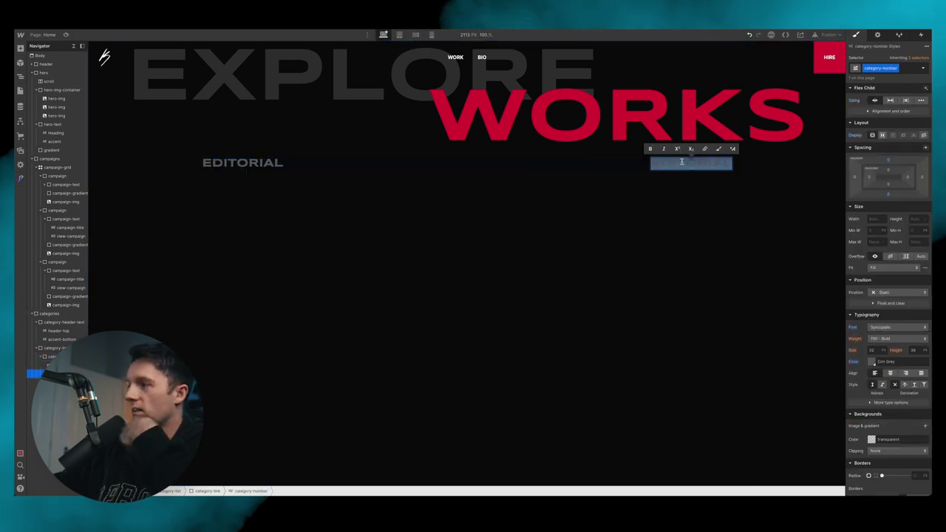
{"action": "double_click", "coordinate": [681, 163]}
{"action": "type", "text": "06"}
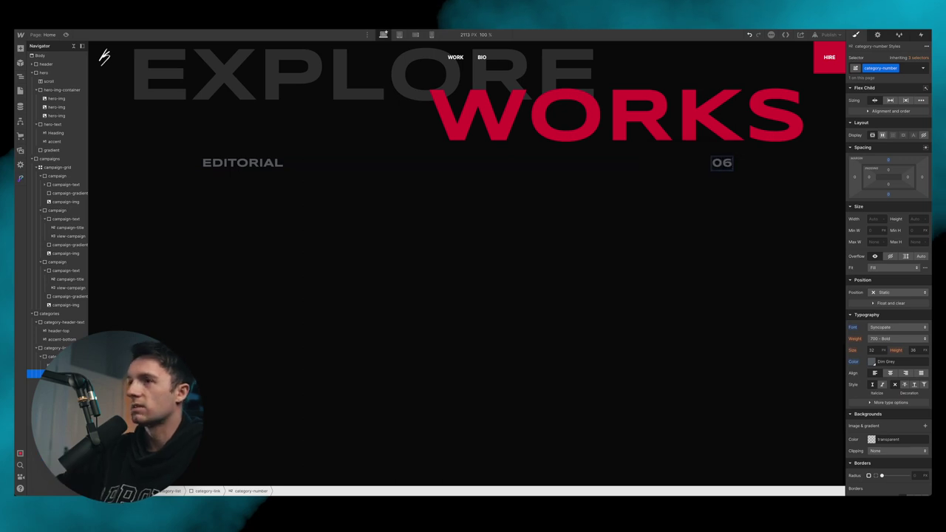
Step: Give the category-link block 40 px top and bottom padding and a 1 px Crimson bottom border
{"action": "left_click", "coordinate": [640, 163]}
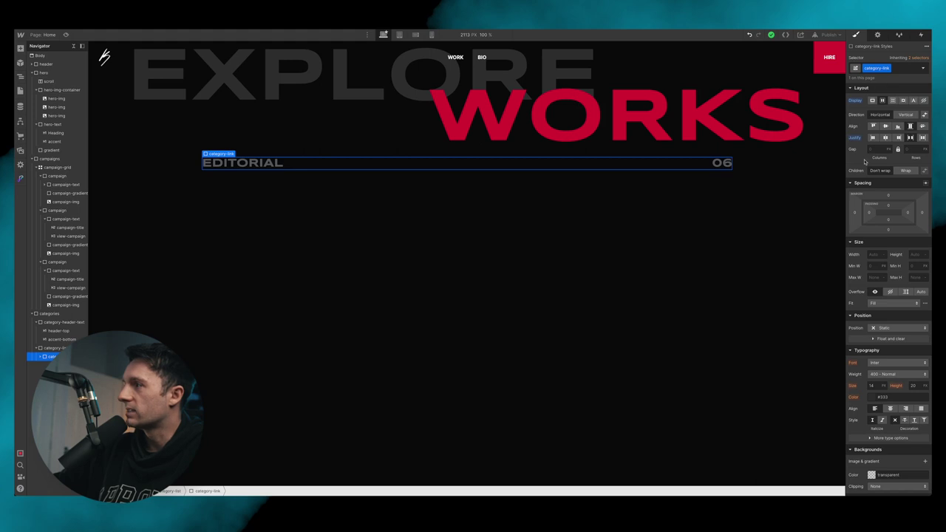
{"action": "left_click_drag", "start_coordinate": [892, 206], "coordinate": [890, 219]}
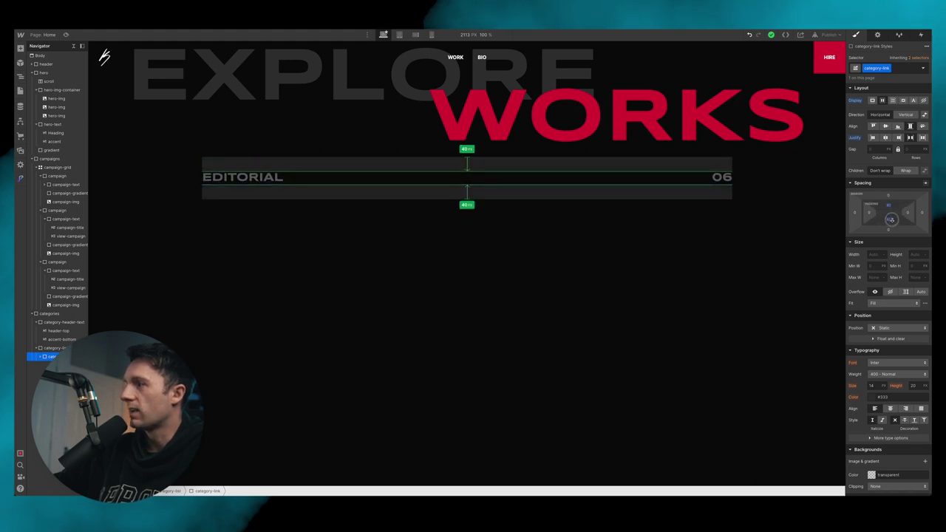
{"action": "scroll", "coordinate": [861, 442], "scroll_direction": "down", "scroll_amount": 3}
{"action": "left_click", "coordinate": [910, 419]}
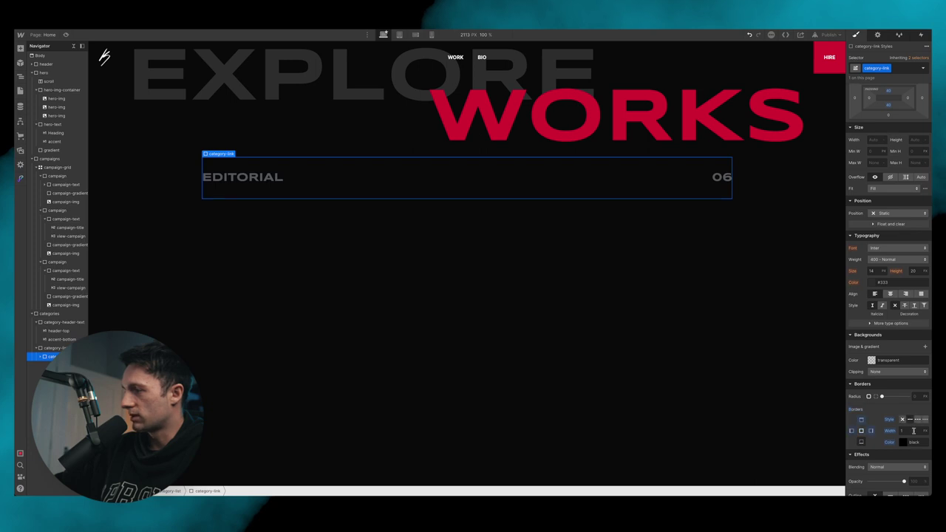
{"action": "left_click", "coordinate": [904, 442]}
{"action": "left_click", "coordinate": [863, 428]}
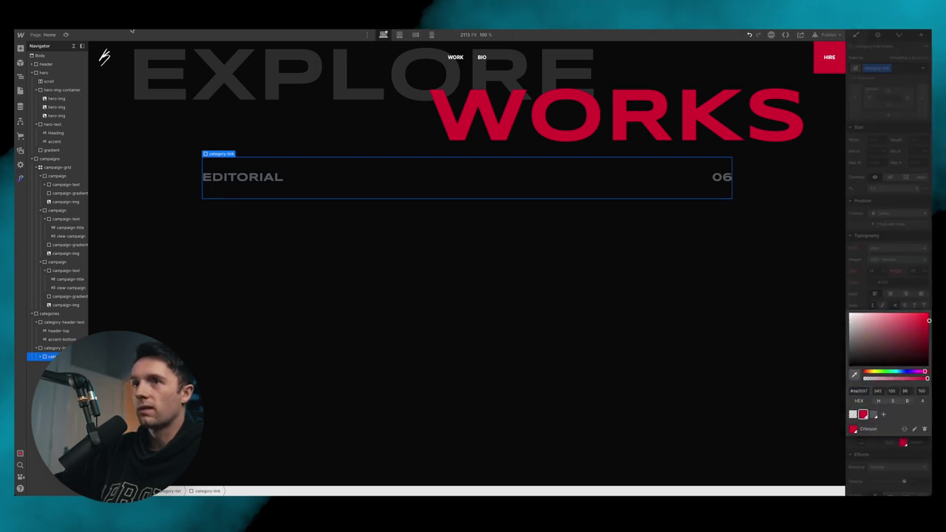
Step: Check the category rows in the Figma design, return to Webflow, and duplicate the category-link row three times
{"action": "left_click", "coordinate": [471, 482]}
{"action": "left_click", "coordinate": [423, 480]}
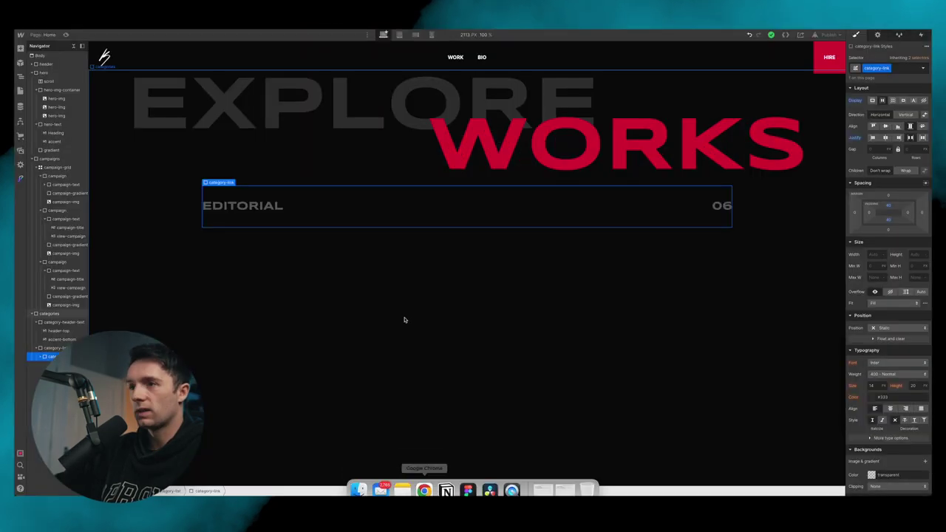
{"action": "key", "text": "super+d"}
{"action": "key", "text": "super+d"}
{"action": "key", "text": "super+d"}
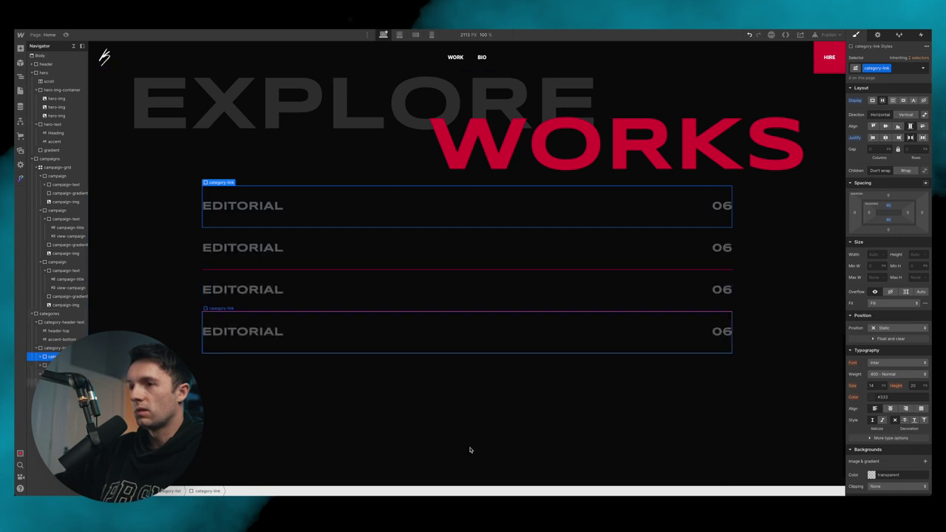
Step: Check the category names in Figma, and in Webflow change the copied rows to PORTRAITS 22, ENVIROMENTAL 03 and EXPERIMENTAL 09
{"action": "left_click", "coordinate": [467, 483]}
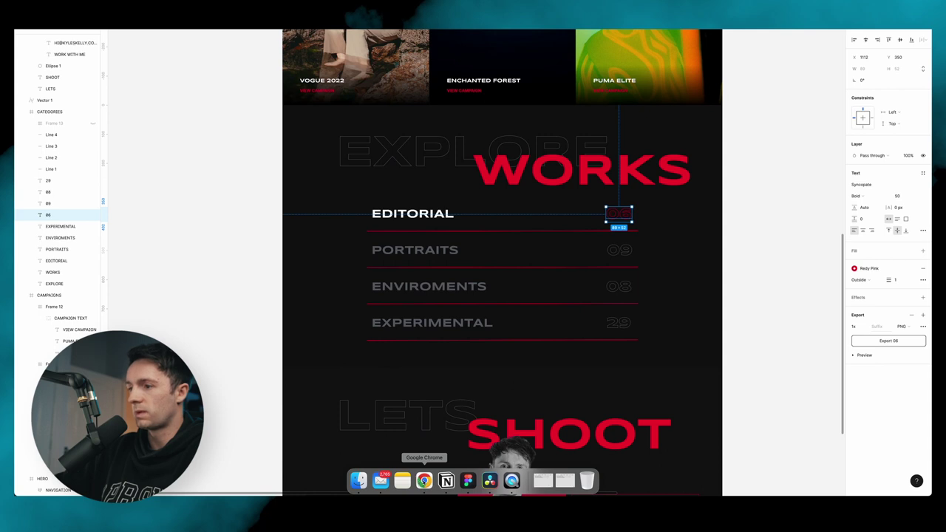
{"action": "left_click", "coordinate": [424, 482]}
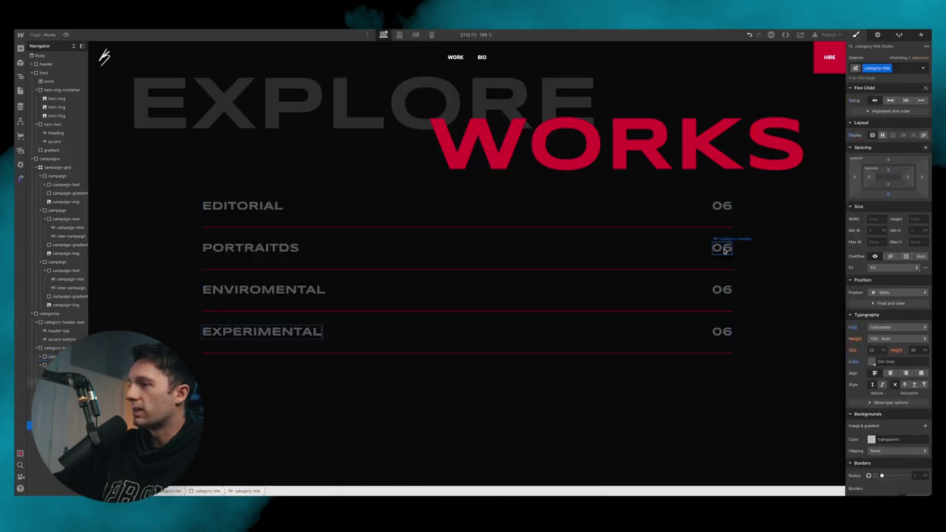
{"action": "double_click", "coordinate": [722, 249]}
{"action": "type", "text": "2"}
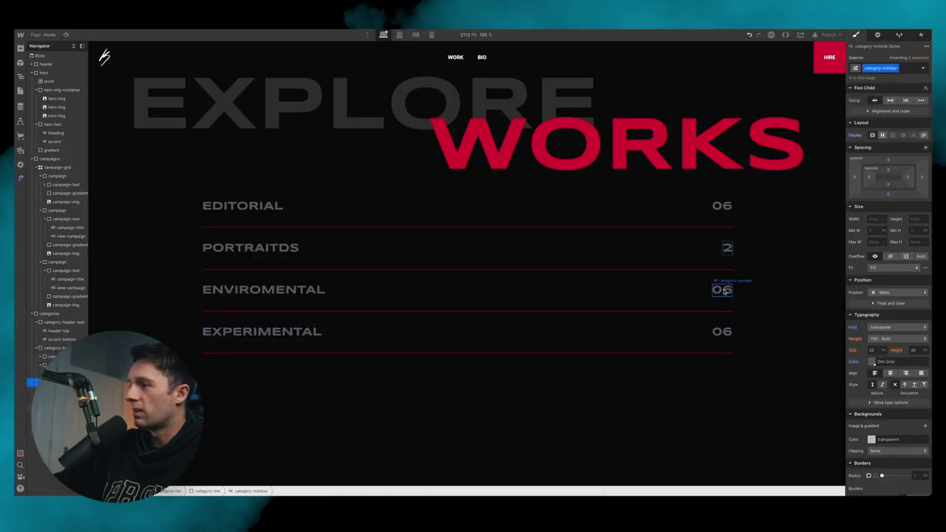
{"action": "double_click", "coordinate": [722, 289]}
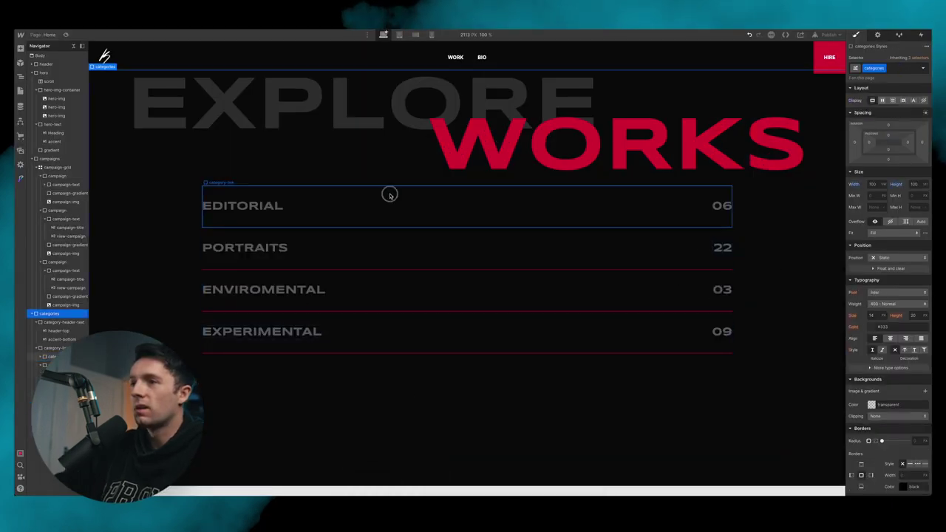
Step: Try narrower percentage widths on the category-list block, ending at 60 percent
{"action": "left_click", "coordinate": [390, 195]}
{"action": "left_click", "coordinate": [56, 348]}
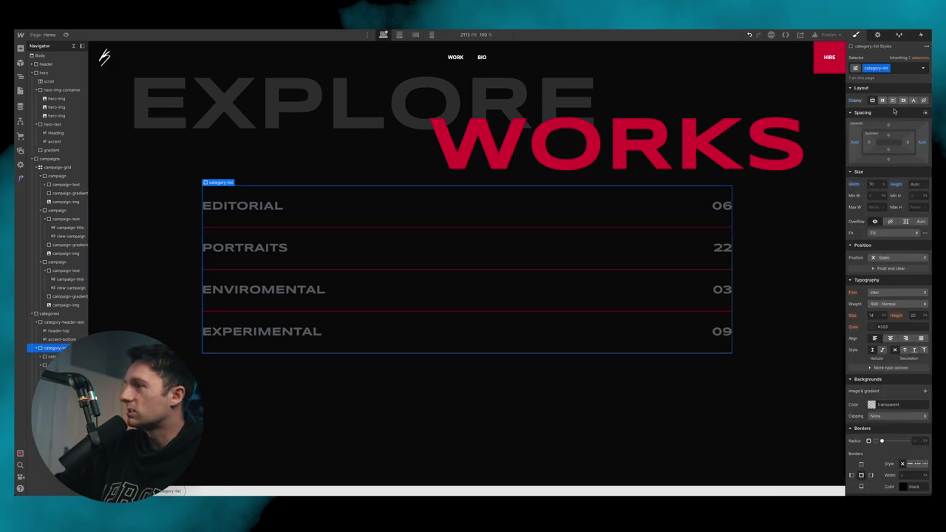
{"action": "left_click", "coordinate": [875, 184]}
{"action": "key", "text": "shift+Down"}
{"action": "key", "text": "shift+Down"}
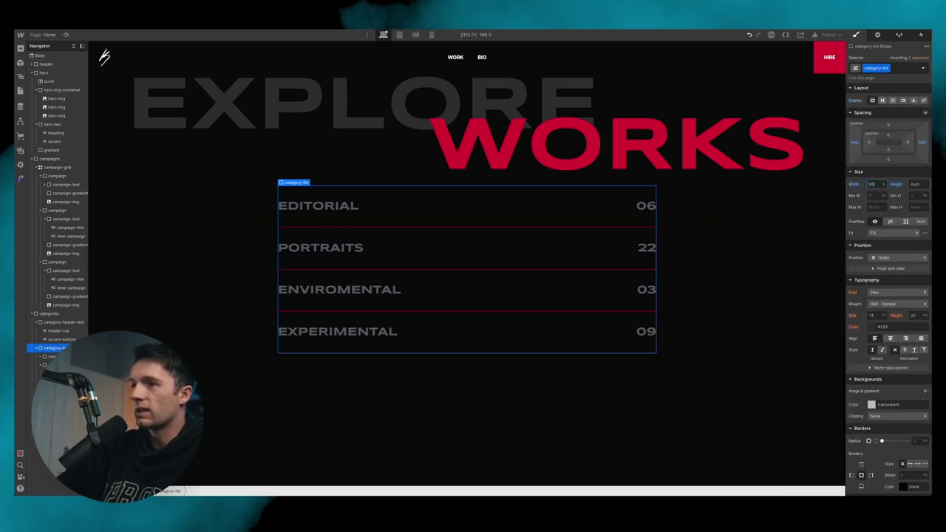
{"action": "key", "text": "shift+Up"}
{"action": "key", "text": "shift+Up"}
{"action": "key", "text": "shift+Down"}
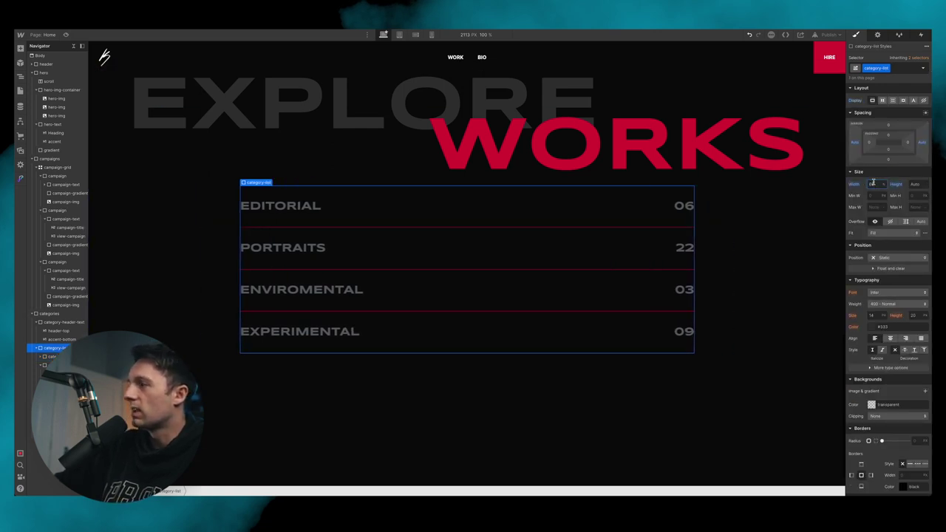
Step: Set the category-list block's maximum width to 800 px and its width to Auto
{"action": "left_click", "coordinate": [873, 208]}
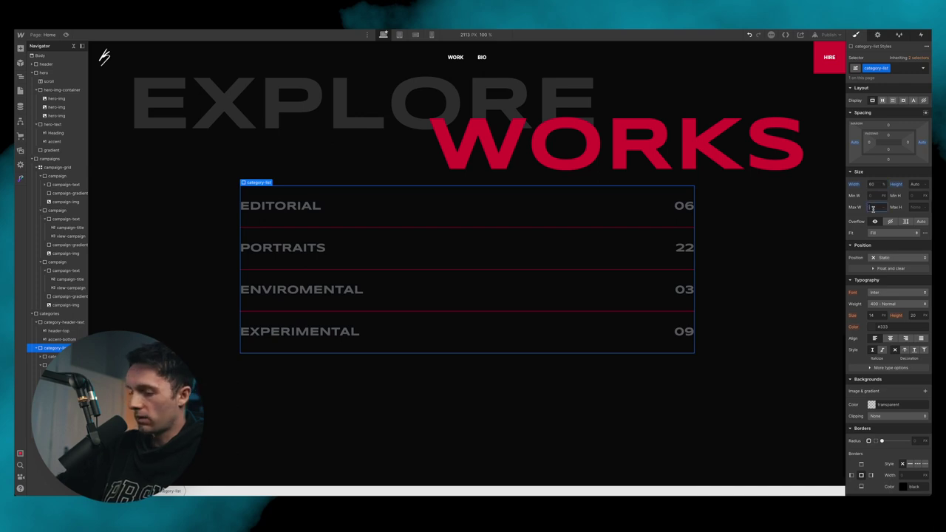
{"action": "type", "text": "800"}
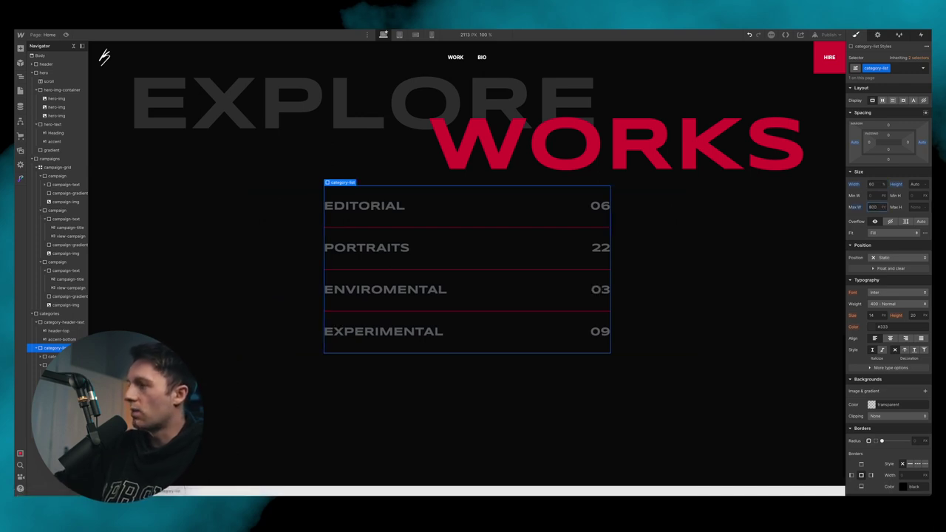
{"action": "left_click", "coordinate": [876, 185]}
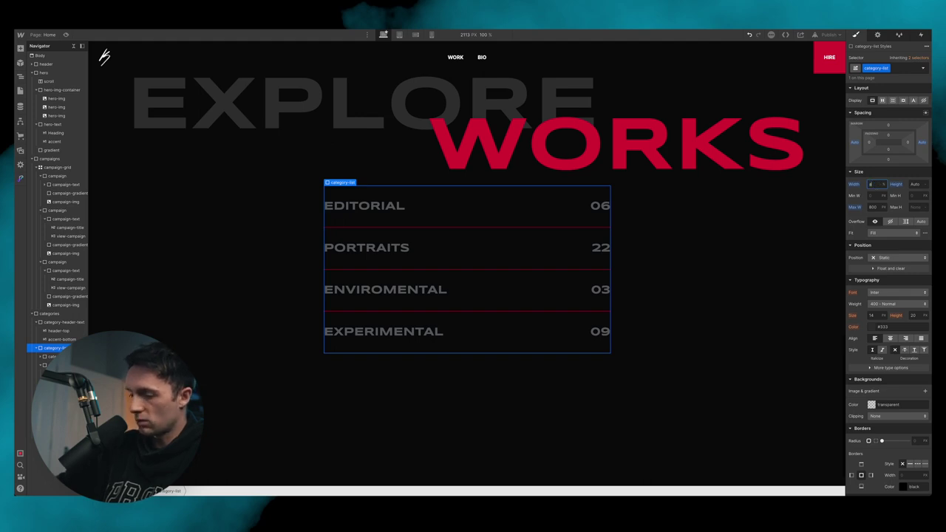
{"action": "type", "text": "au"}
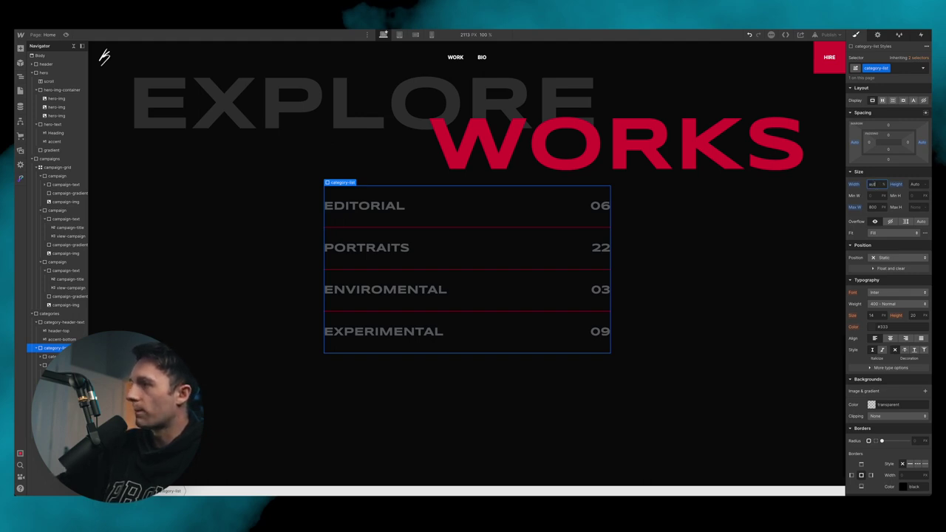
{"action": "type", "text": "to"}
{"action": "key", "text": "Return"}
Step: Increase the category-list block's maximum width to 900 px
{"action": "left_click", "coordinate": [876, 225]}
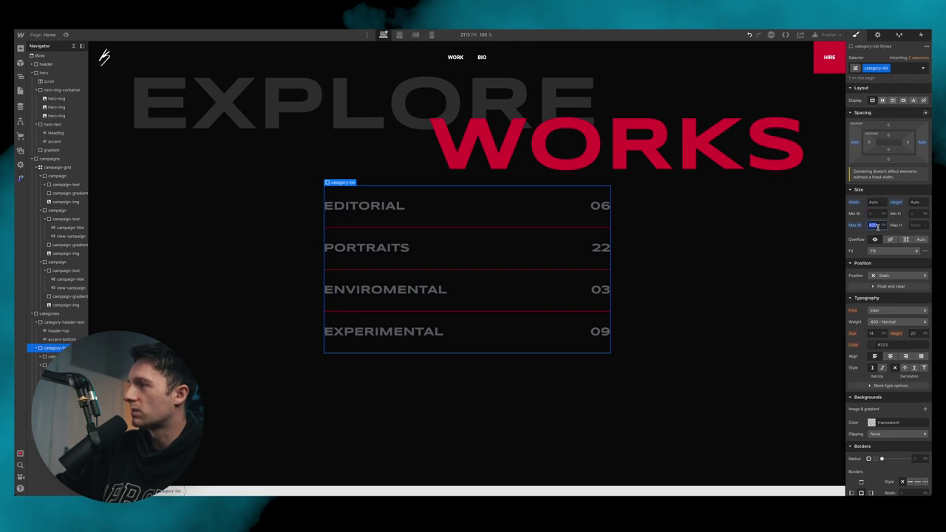
{"action": "key", "text": "shift+Up"}
{"action": "key", "text": "shift+Up"}
{"action": "key", "text": "shift+Up"}
{"action": "key", "text": "shift+Up"}
{"action": "key", "text": "shift+Up"}
{"action": "key", "text": "shift+Up"}
{"action": "key", "text": "shift+Up"}
{"action": "key", "text": "shift+Up"}
{"action": "key", "text": "shift+Up"}
{"action": "key", "text": "shift+Up"}
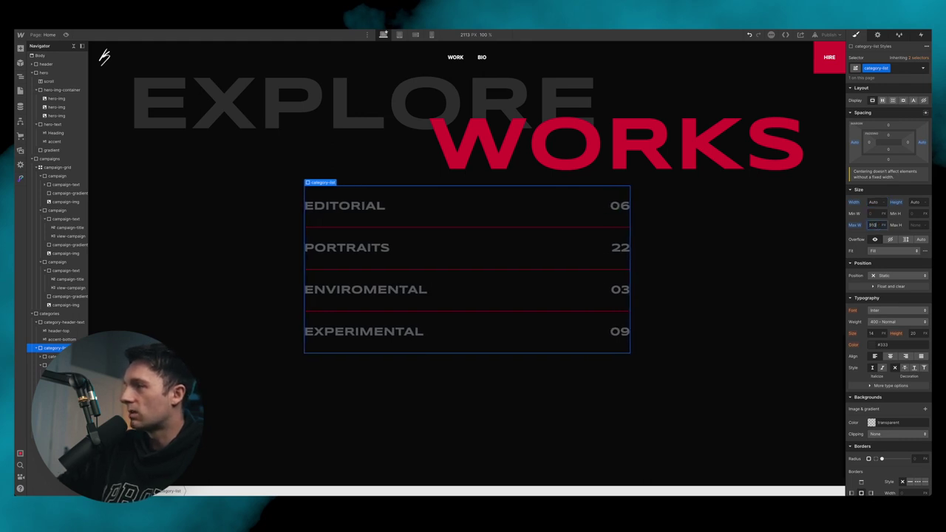
Step: Add a top margin to the category-list block to separate it from the EXPLORE WORKS heading
{"action": "left_click_drag", "start_coordinate": [888, 124], "coordinate": [893, 111]}
{"action": "left_click", "coordinate": [889, 125]}
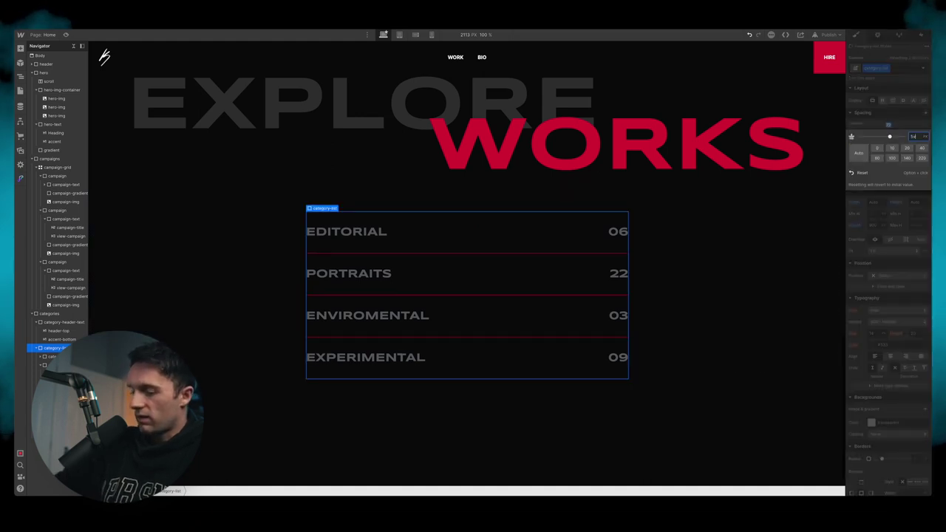
{"action": "key", "text": "Return"}
Step: Convert the four category-link rows, EDITORIAL, PORTRAITS, ENVIROMENTAL and EXPERIMENTAL, to link blocks
{"action": "left_click", "coordinate": [467, 222]}
{"action": "scroll", "coordinate": [466, 221], "scroll_direction": "down", "scroll_amount": 1}
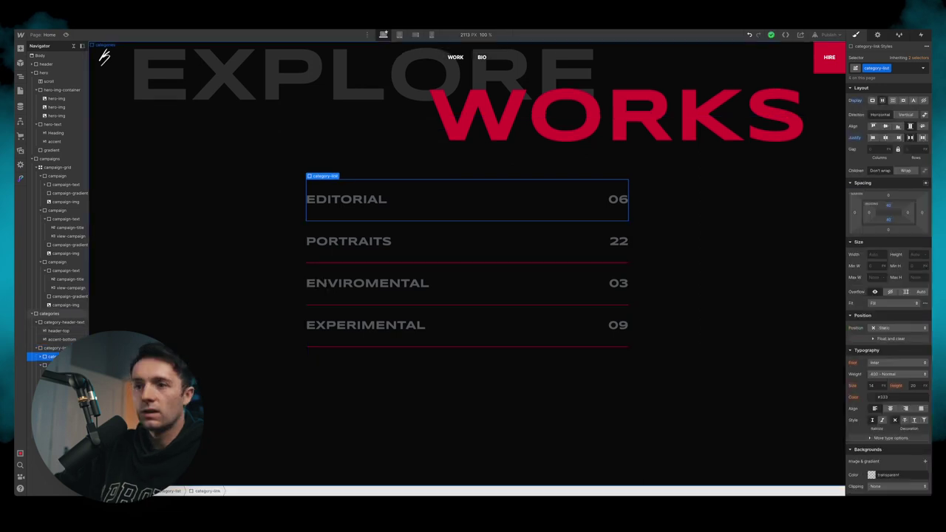
{"action": "right_click", "coordinate": [334, 179]}
{"action": "left_click", "coordinate": [361, 195]}
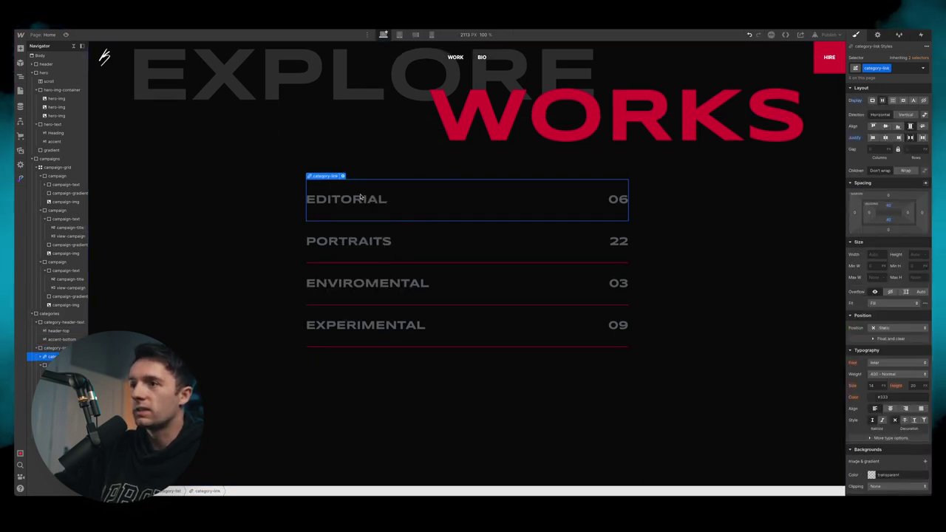
{"action": "left_click", "coordinate": [344, 228]}
{"action": "right_click", "coordinate": [333, 219]}
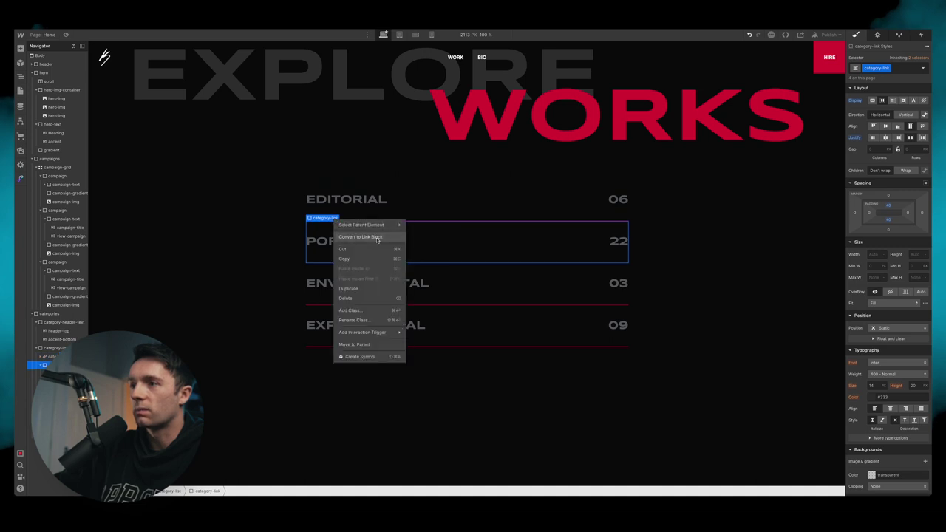
{"action": "left_click", "coordinate": [359, 236]}
{"action": "left_click", "coordinate": [324, 265]}
{"action": "right_click", "coordinate": [323, 265]}
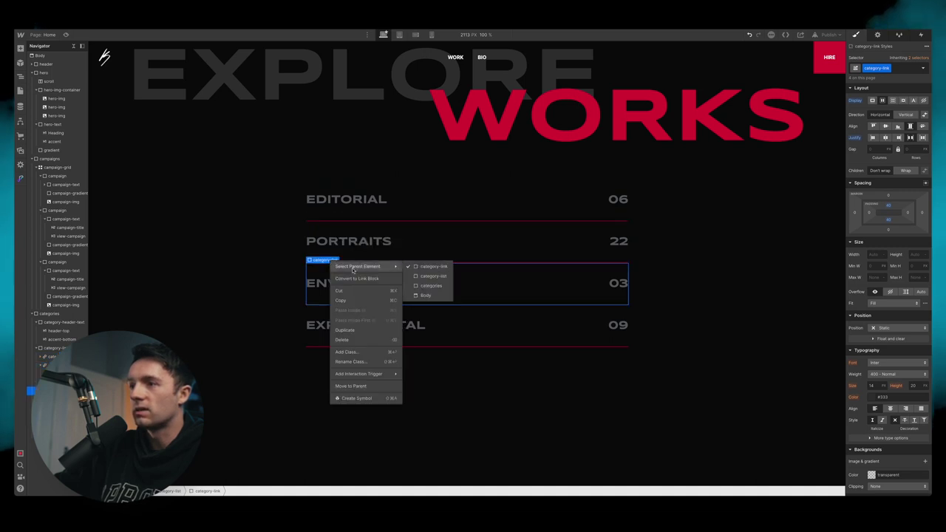
{"action": "left_click", "coordinate": [360, 279]}
{"action": "left_click", "coordinate": [326, 301]}
{"action": "right_click", "coordinate": [327, 302]}
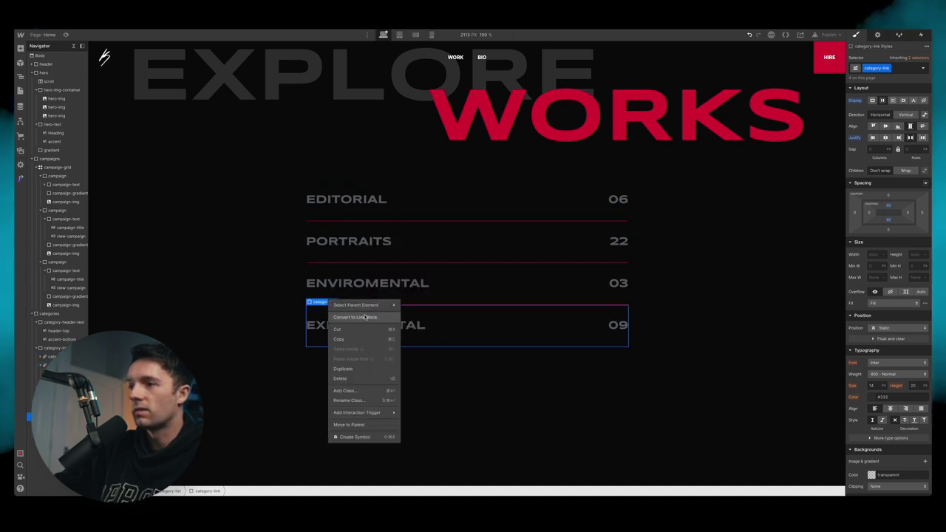
Step: Convert the EXPERIMENTAL category row to a link block and check the element type of the other category rows
{"action": "left_click", "coordinate": [364, 315]}
{"action": "left_click", "coordinate": [342, 179]}
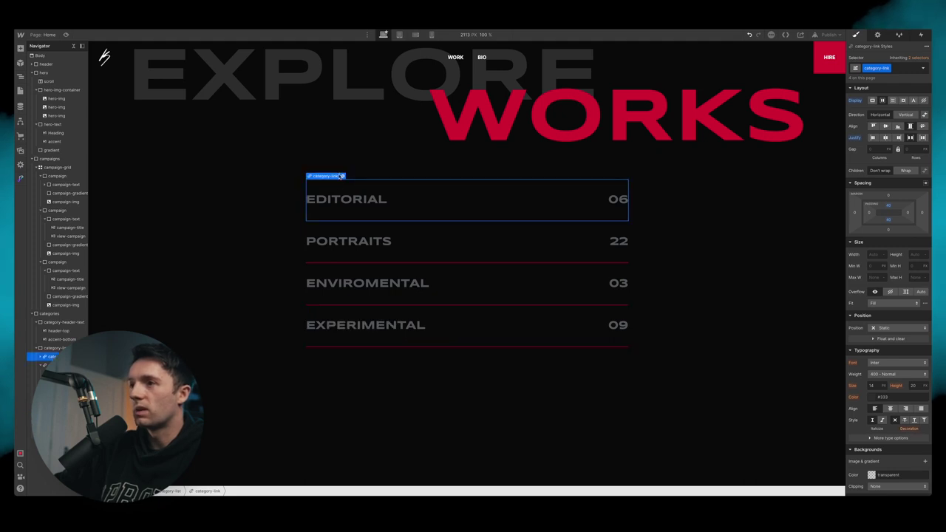
{"action": "left_click", "coordinate": [405, 235]}
{"action": "left_click", "coordinate": [446, 282]}
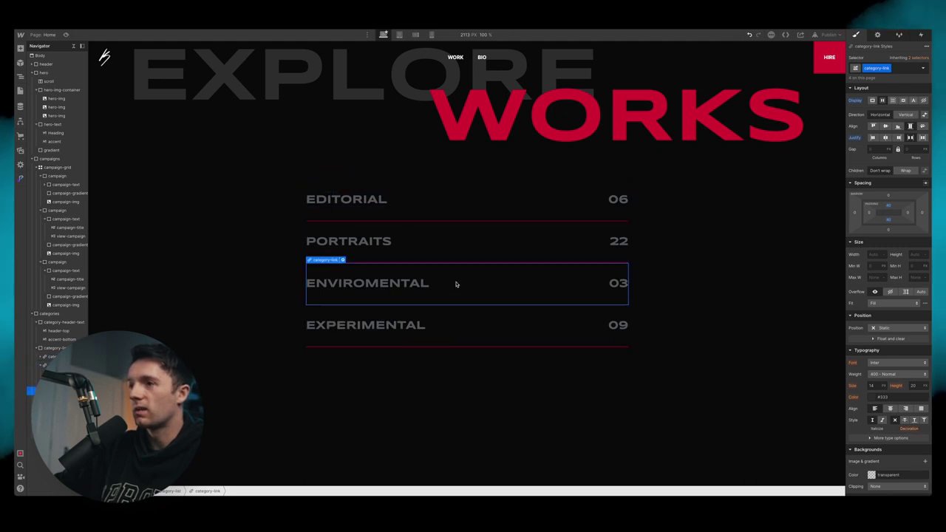
{"action": "left_click", "coordinate": [398, 314]}
Step: Preview the page and look over the EXPLORE WORKS heading and its category list
{"action": "left_click", "coordinate": [66, 35]}
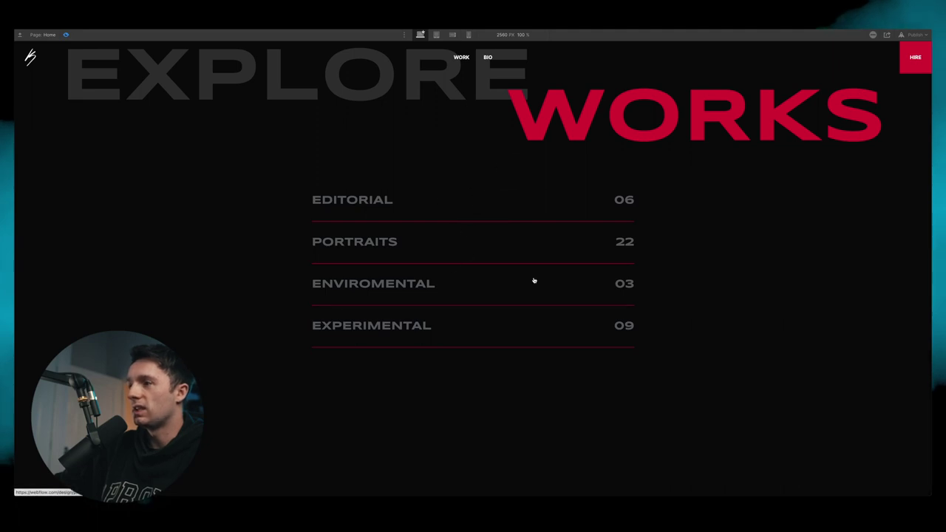
{"action": "scroll", "coordinate": [563, 228], "scroll_direction": "up", "scroll_amount": 4}
{"action": "scroll", "coordinate": [563, 227], "scroll_direction": "down", "scroll_amount": 4}
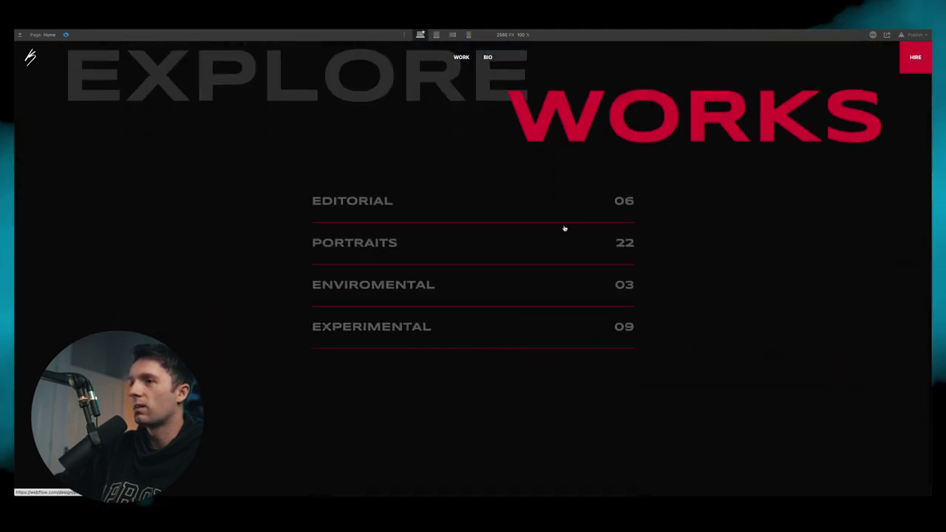
{"action": "scroll", "coordinate": [468, 202], "scroll_direction": "up", "scroll_amount": 2}
{"action": "scroll", "coordinate": [469, 201], "scroll_direction": "down", "scroll_amount": 3}
{"action": "scroll", "coordinate": [469, 200], "scroll_direction": "up", "scroll_amount": 2}
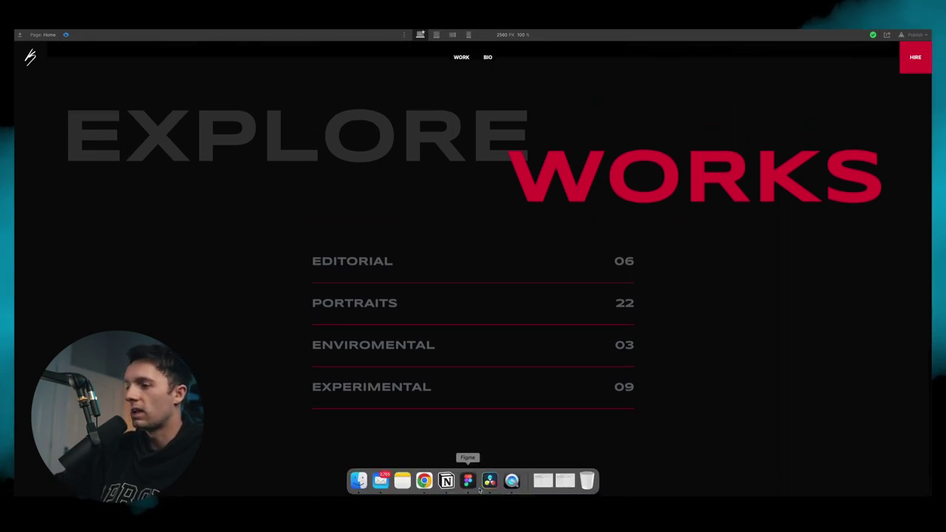
Step: Switch to Figma and unhide the Frame 13 photo layer in the CATEGORIES frame
{"action": "left_click", "coordinate": [466, 481]}
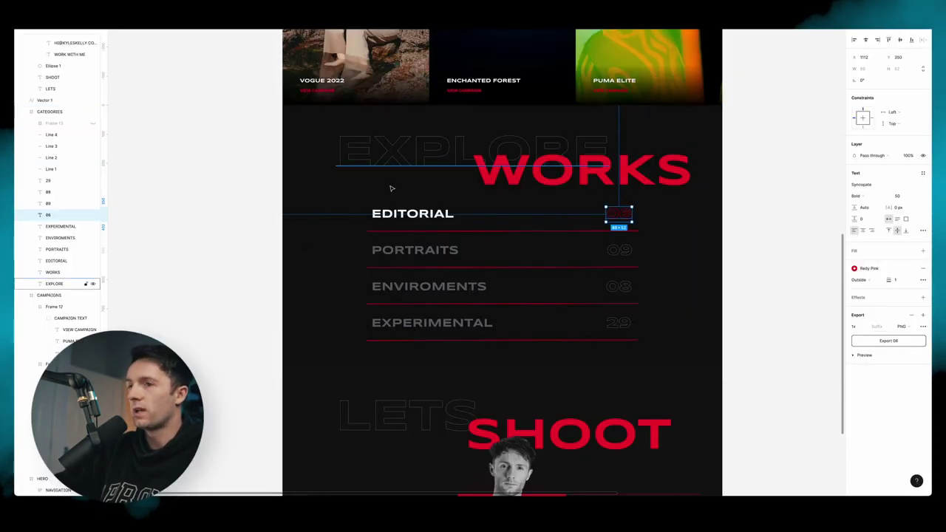
{"action": "left_click", "coordinate": [564, 215]}
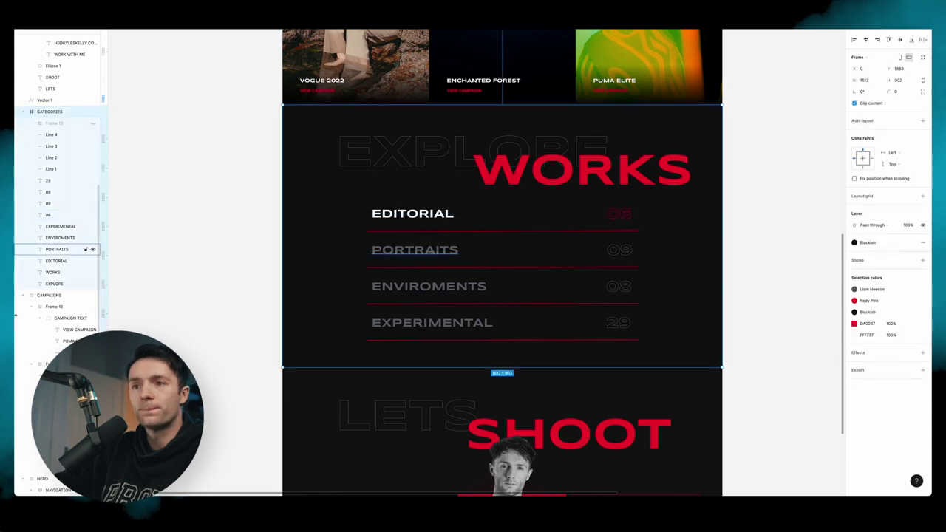
{"action": "left_click", "coordinate": [93, 123]}
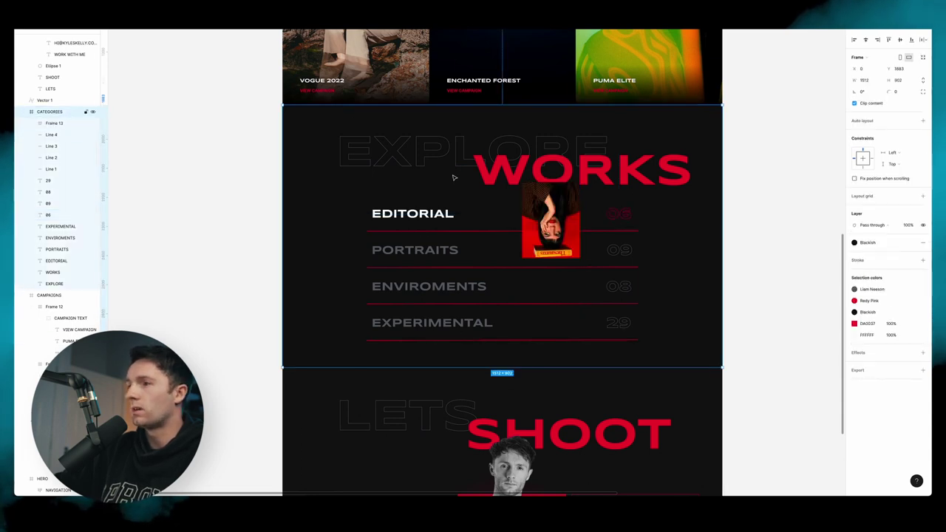
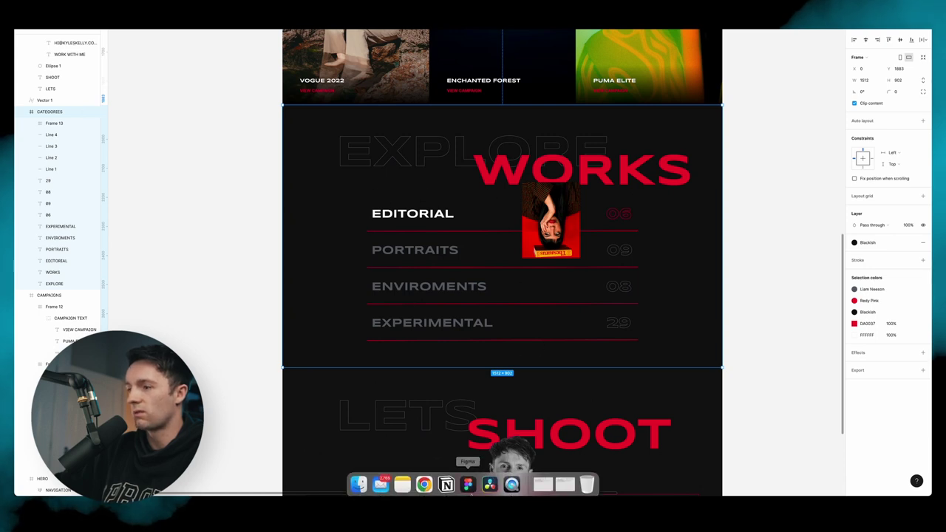
Step: Compare the Webflow category preview with the Figma design and examine the LETS SHOOT section below it
{"action": "left_click", "coordinate": [424, 481]}
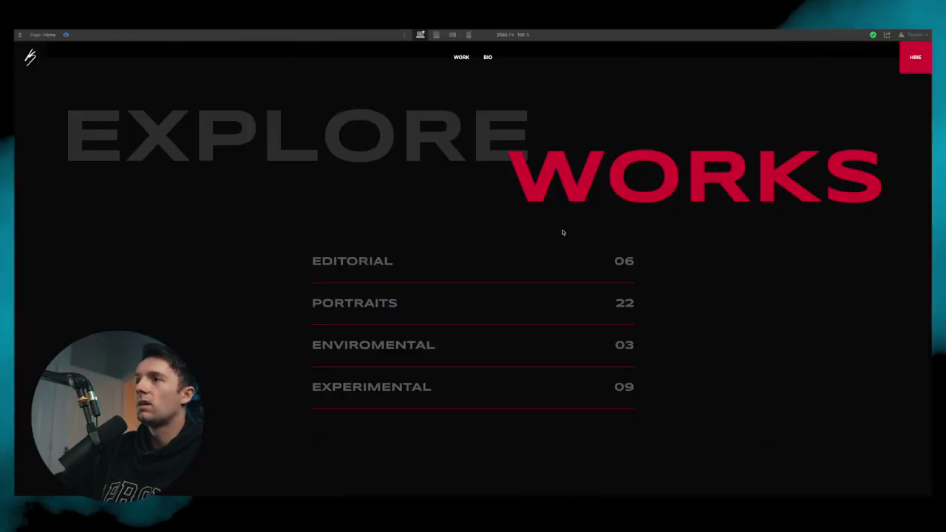
{"action": "scroll", "coordinate": [363, 129], "scroll_direction": "down", "scroll_amount": 2}
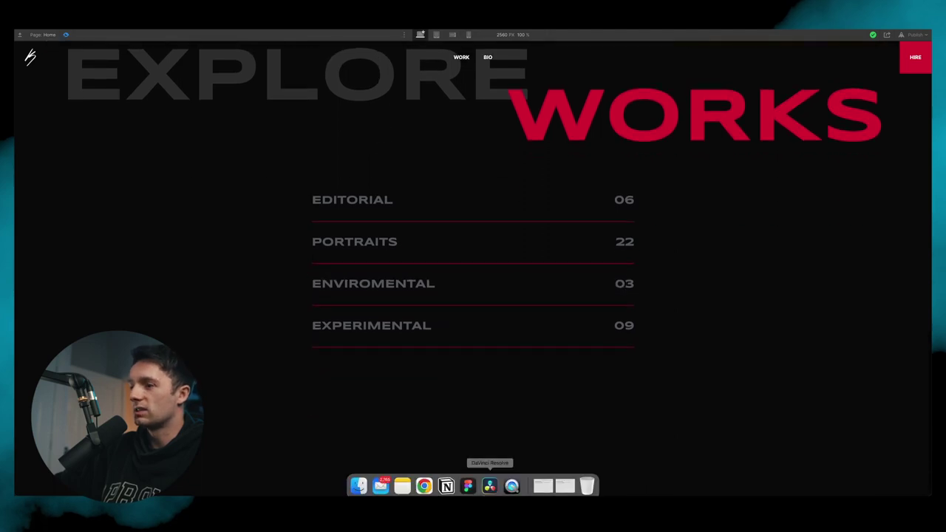
{"action": "left_click", "coordinate": [490, 485]}
{"action": "scroll", "coordinate": [610, 328], "scroll_direction": "down", "scroll_amount": 3}
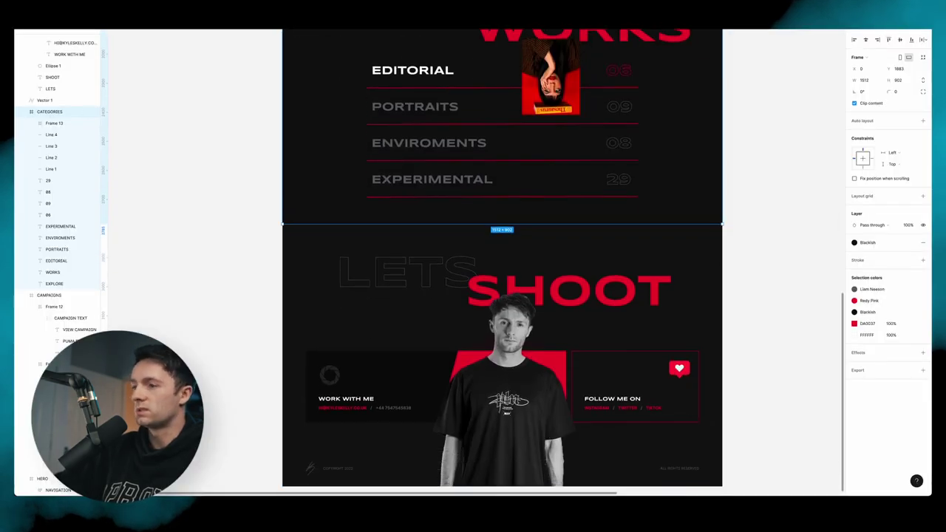
Step: Switch to Webflow and add a div block after the categories section, giving it the class footer
{"action": "left_click", "coordinate": [424, 481]}
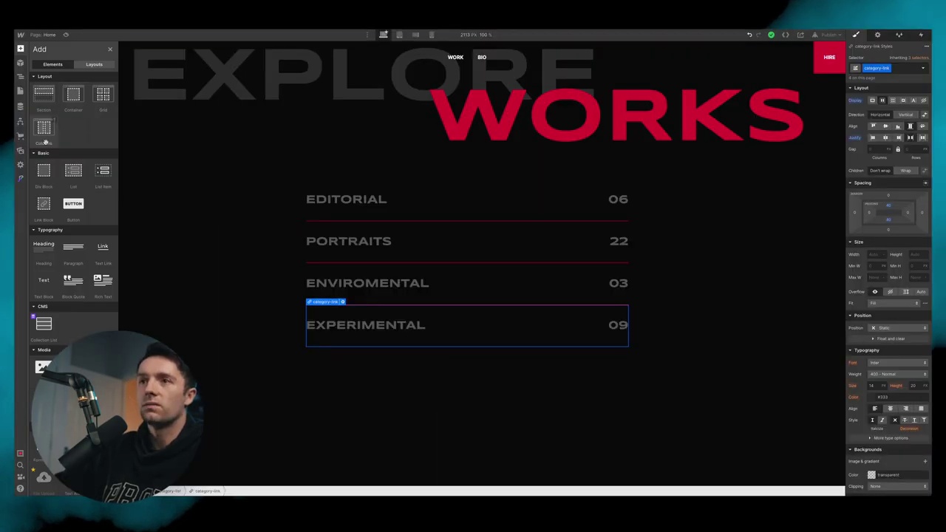
{"action": "left_click_drag", "start_coordinate": [44, 171], "coordinate": [48, 238]}
{"action": "left_click", "coordinate": [872, 67]}
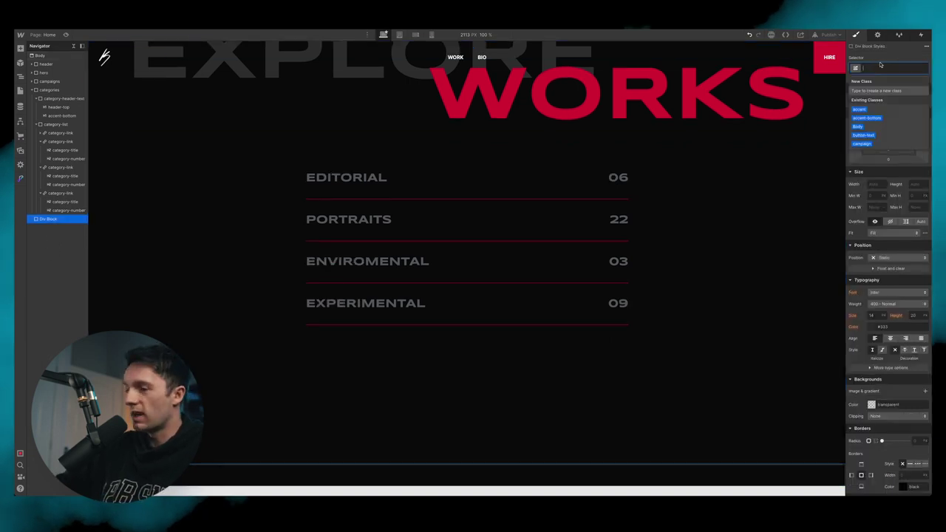
{"action": "type", "text": "footer"}
{"action": "key", "text": "Return"}
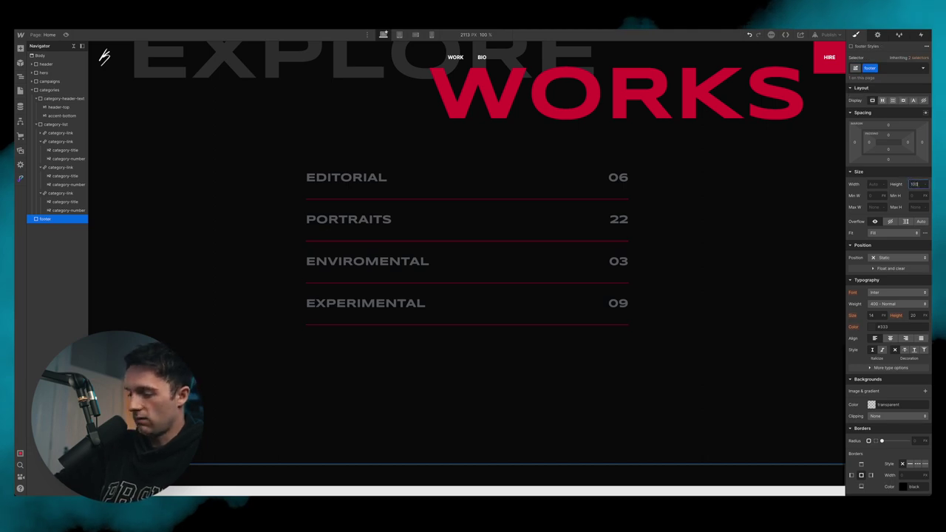
Step: Size the footer div to 100% width and 100 VH height
{"action": "key", "text": "Return"}
{"action": "left_click", "coordinate": [870, 184]}
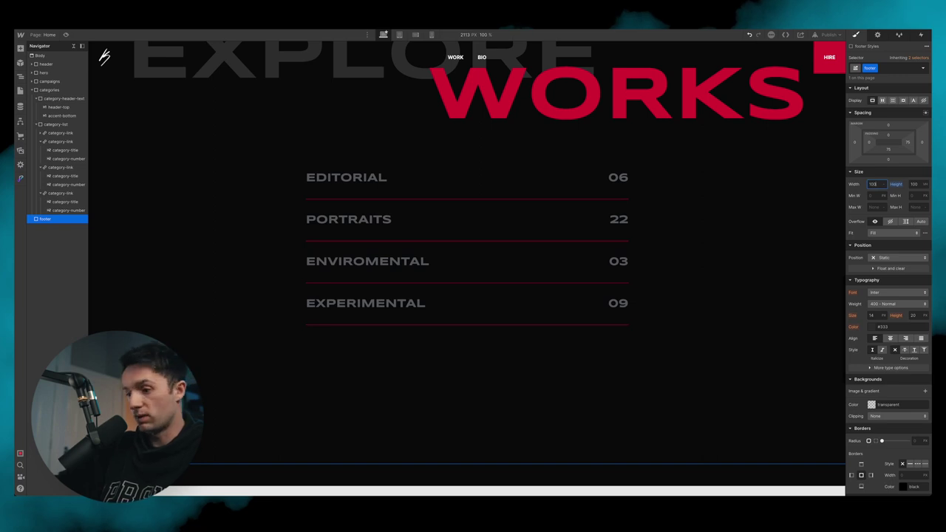
{"action": "scroll", "coordinate": [328, 246], "scroll_direction": "down", "scroll_amount": 8}
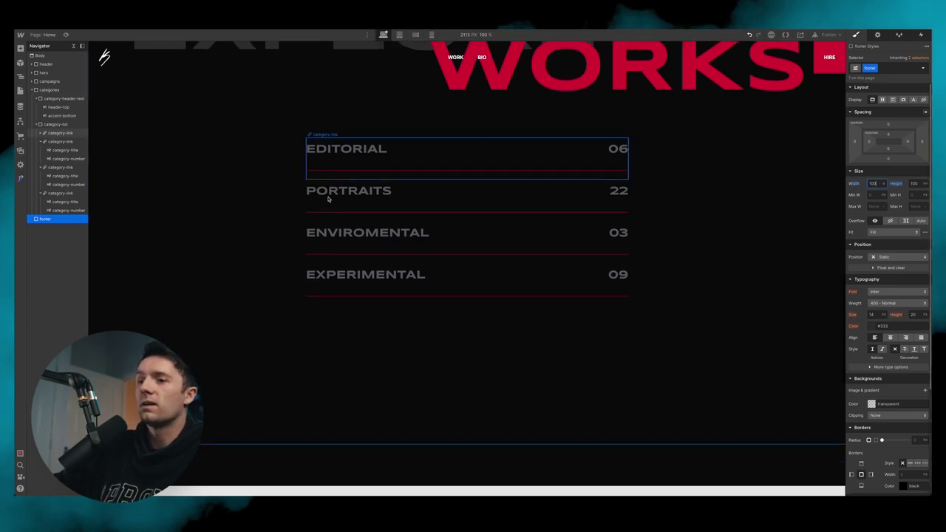
Step: Preview the page to check the space added by the empty footer section, and return to editing
{"action": "left_click", "coordinate": [65, 35]}
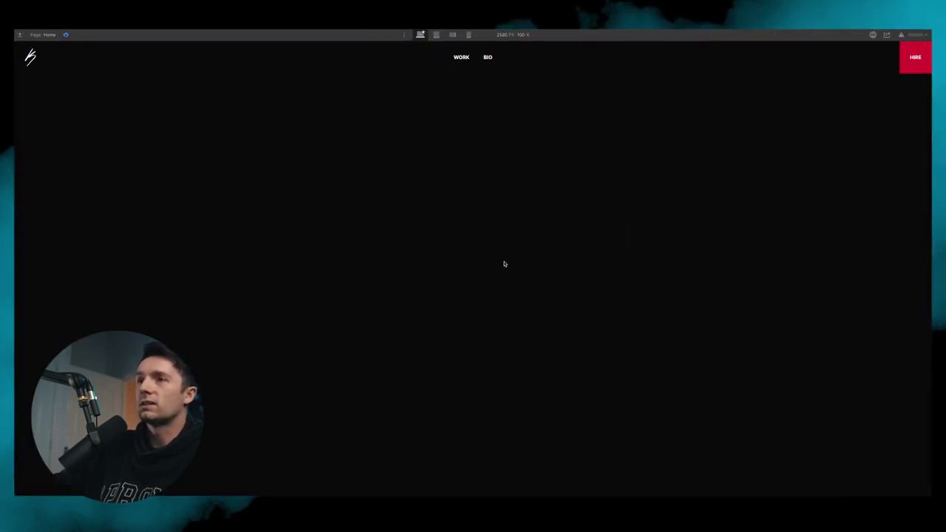
{"action": "scroll", "coordinate": [504, 264], "scroll_direction": "up", "scroll_amount": 10}
{"action": "scroll", "coordinate": [516, 175], "scroll_direction": "down", "scroll_amount": 8}
{"action": "scroll", "coordinate": [519, 192], "scroll_direction": "up", "scroll_amount": 5}
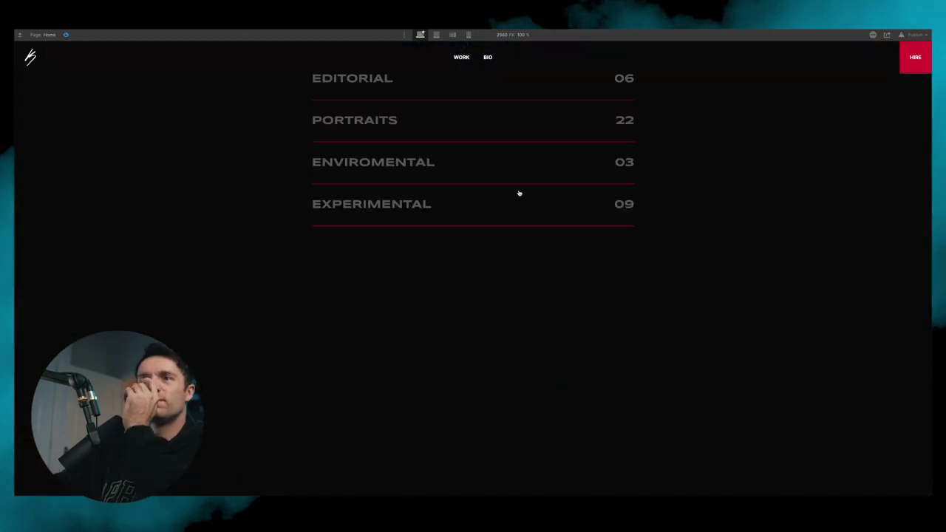
{"action": "left_click", "coordinate": [66, 35]}
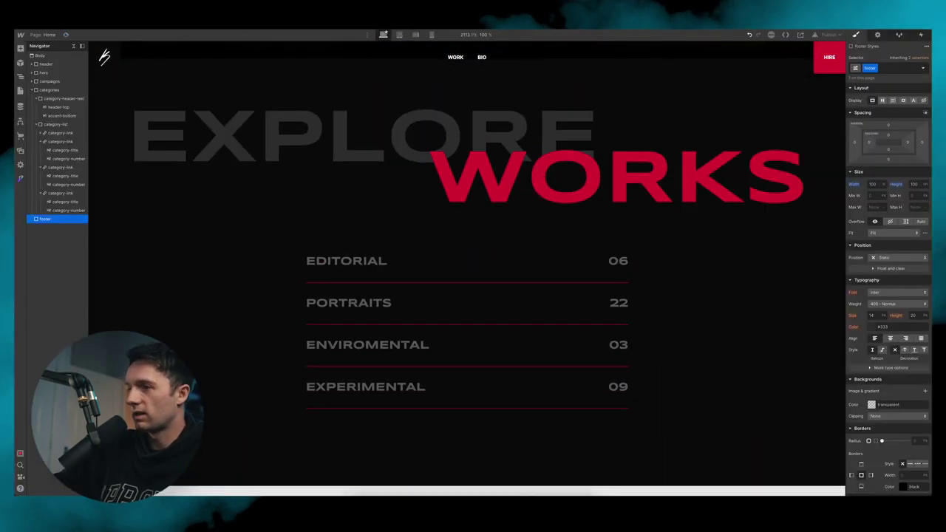
Step: Switch to Figma and copy the hex value of the Blackish color style used by the CATEGORIES frame
{"action": "left_click", "coordinate": [467, 479]}
{"action": "scroll", "coordinate": [351, 197], "scroll_direction": "up", "scroll_amount": 5}
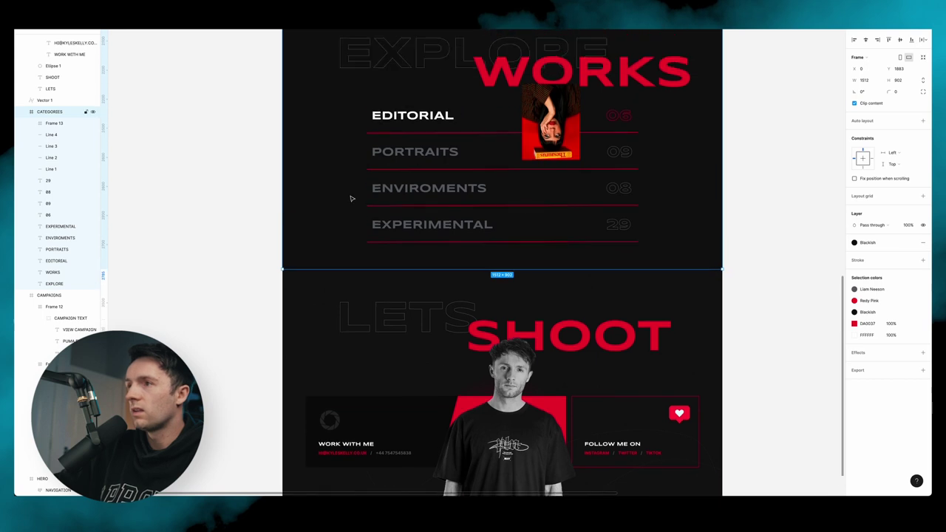
{"action": "scroll", "coordinate": [214, 207], "scroll_direction": "right", "scroll_amount": 1}
{"action": "left_click", "coordinate": [224, 206]}
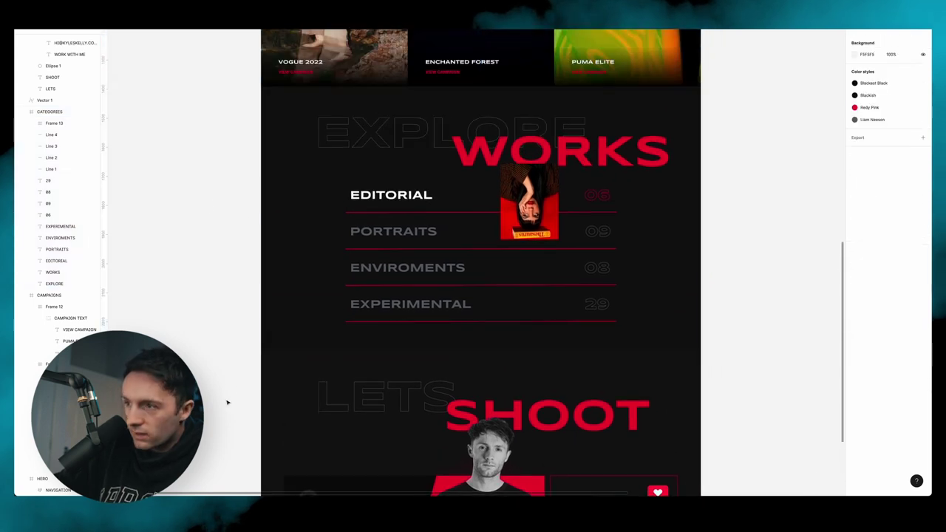
{"action": "scroll", "coordinate": [320, 359], "scroll_direction": "up", "scroll_amount": 10}
{"action": "left_click", "coordinate": [453, 271]}
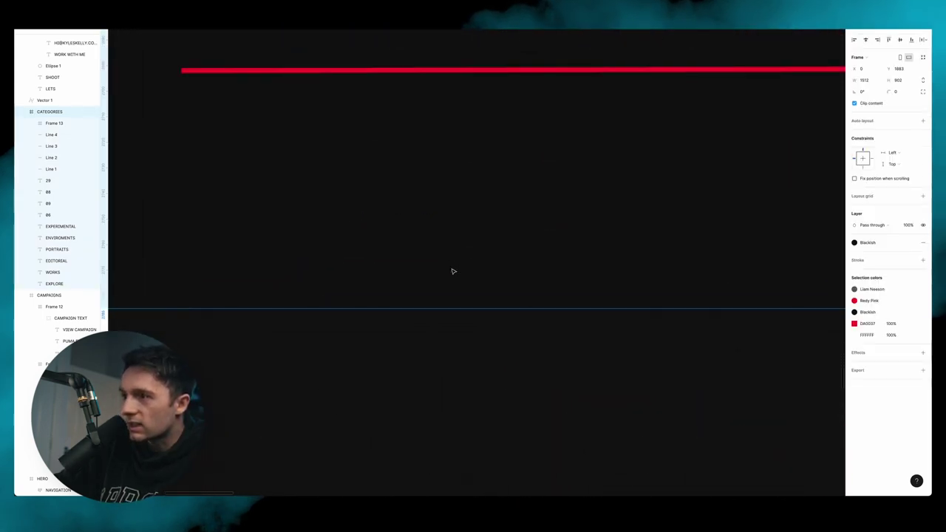
{"action": "left_click", "coordinate": [893, 244]}
{"action": "left_click", "coordinate": [795, 404]}
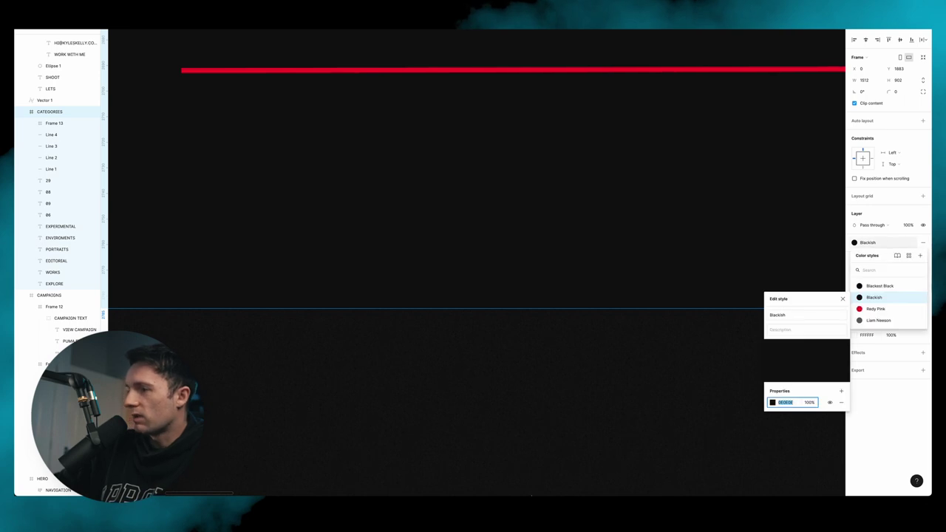
Step: Switch to Webflow, set the categories section's background to the copied Blackish color, and preview the page
{"action": "left_click", "coordinate": [428, 482]}
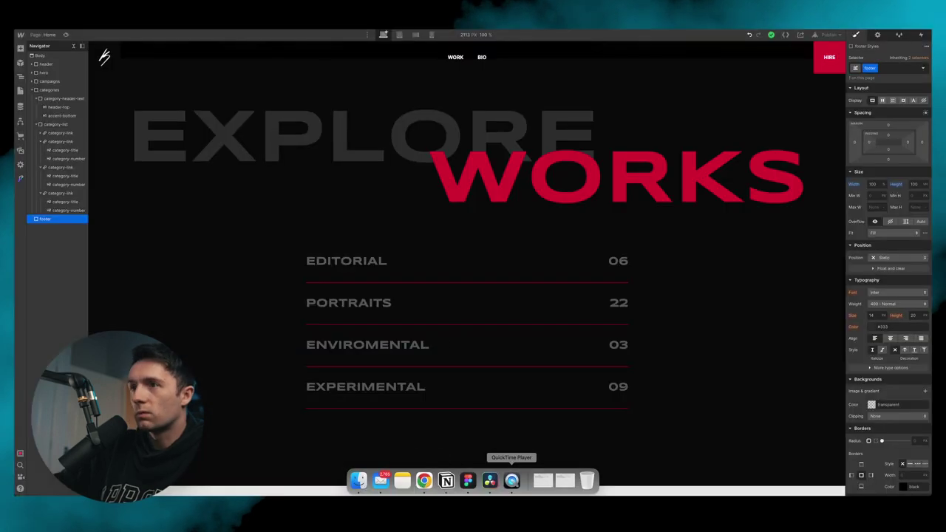
{"action": "left_click", "coordinate": [212, 263]}
{"action": "left_click", "coordinate": [138, 82]}
{"action": "scroll", "coordinate": [164, 135], "scroll_direction": "up", "scroll_amount": 2}
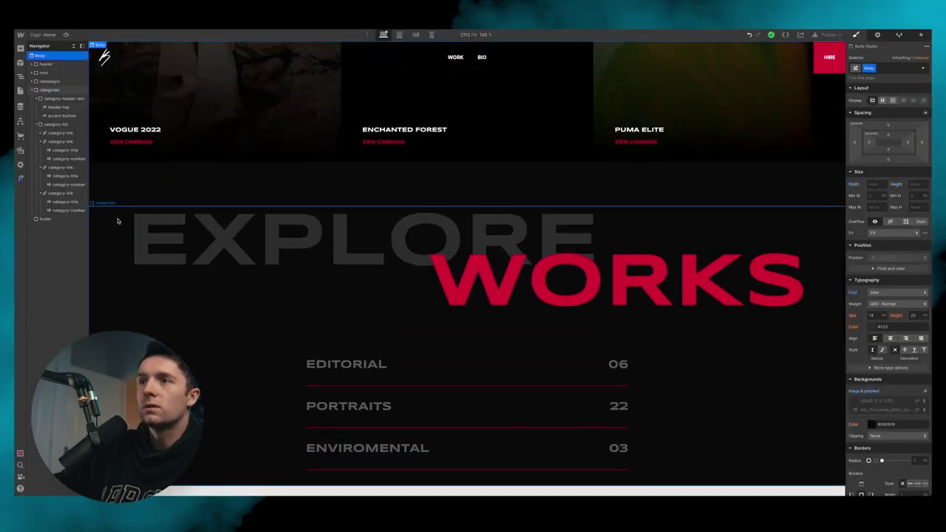
{"action": "left_click", "coordinate": [118, 218]}
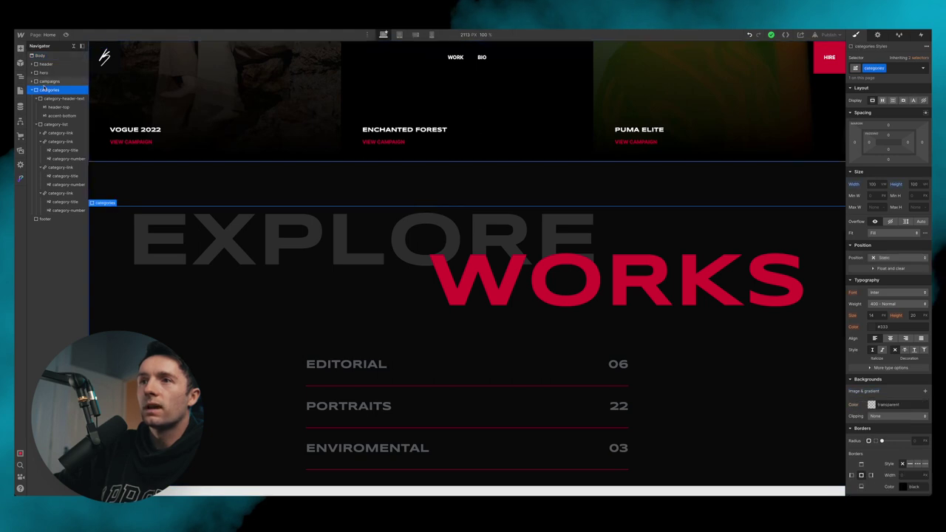
{"action": "scroll", "coordinate": [709, 269], "scroll_direction": "up", "scroll_amount": 2}
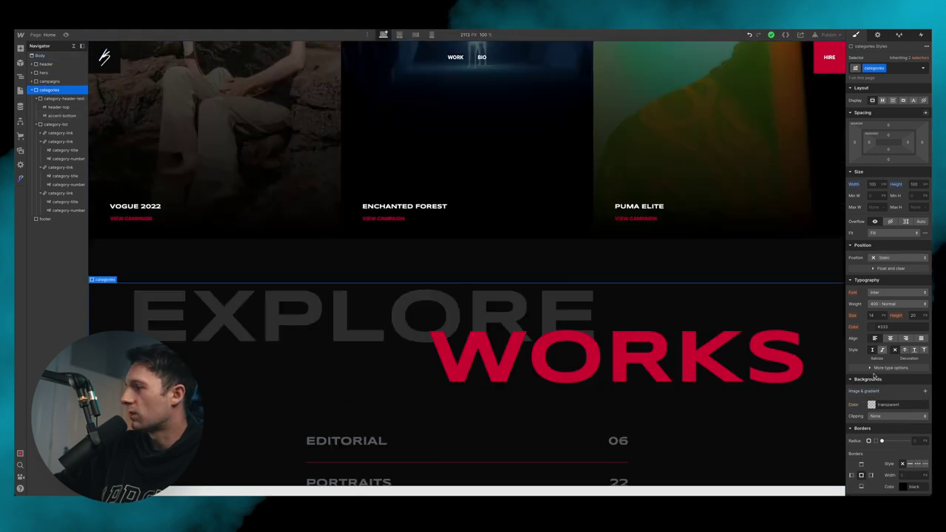
{"action": "scroll", "coordinate": [874, 296], "scroll_direction": "down", "scroll_amount": 3}
{"action": "left_click", "coordinate": [872, 292]}
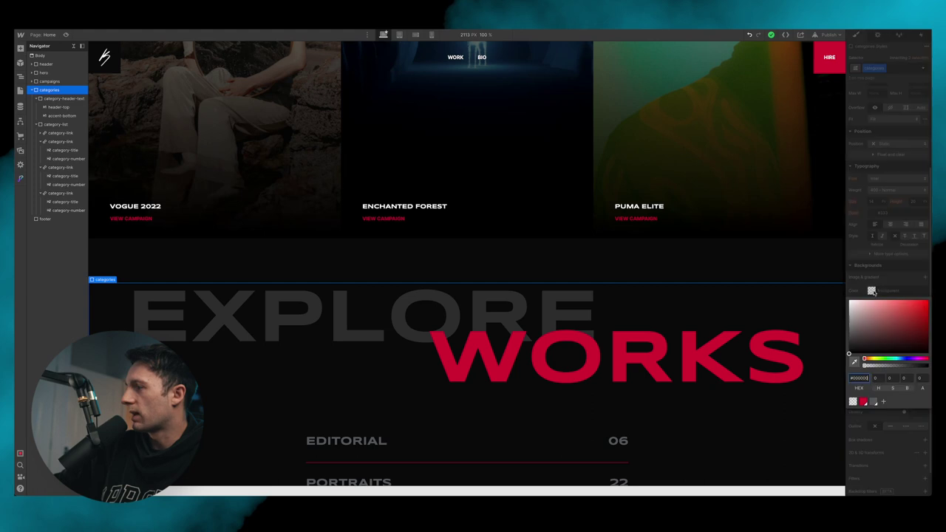
{"action": "left_click", "coordinate": [890, 443]}
{"action": "left_click", "coordinate": [65, 35]}
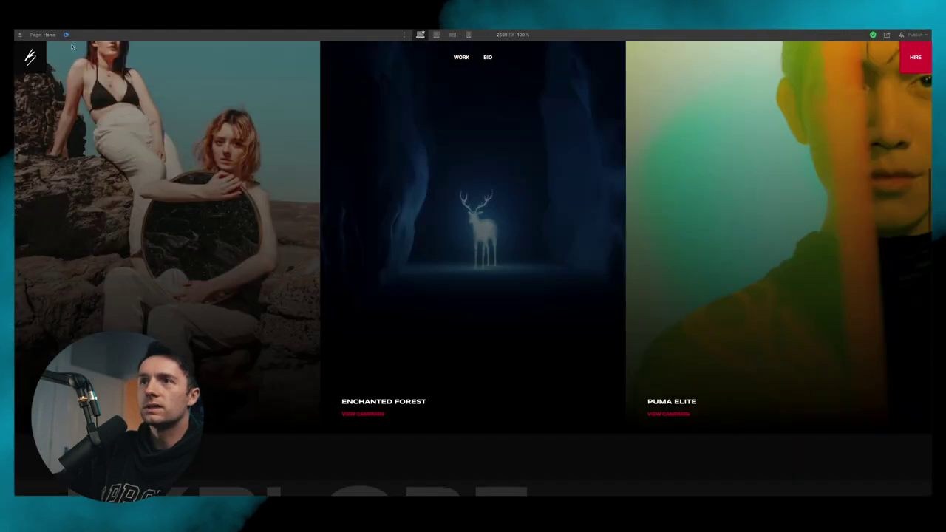
{"action": "left_click", "coordinate": [67, 35]}
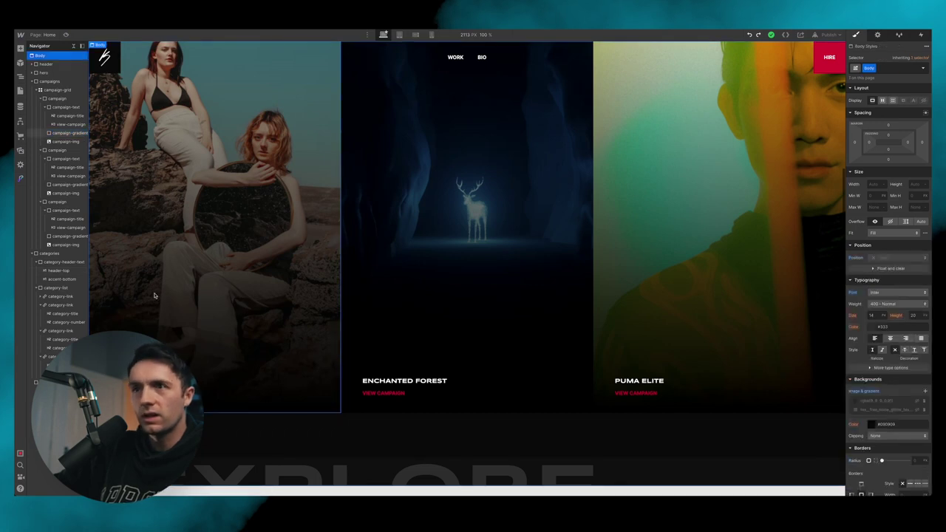
Step: Reset the top margin of the category-header-text block in the categories section
{"action": "left_click", "coordinate": [35, 90]}
{"action": "left_click", "coordinate": [63, 107]}
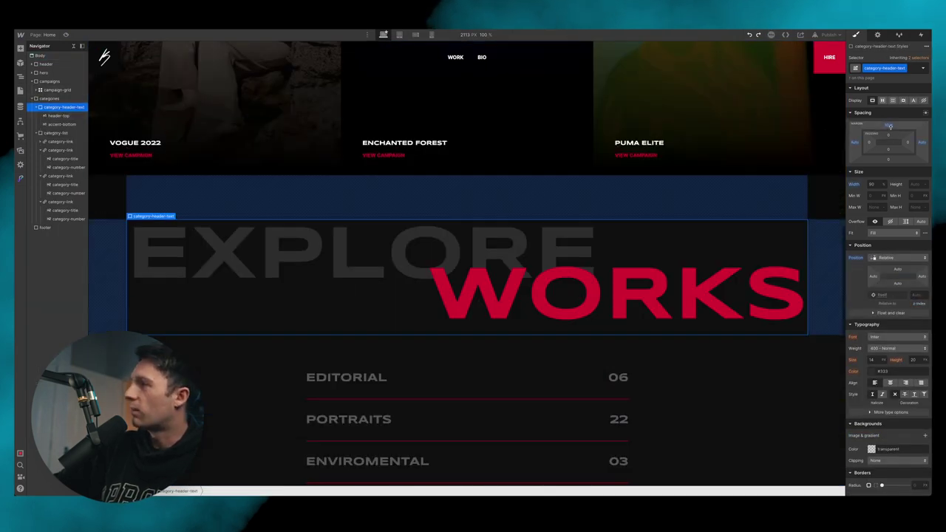
{"action": "left_click", "coordinate": [889, 126]}
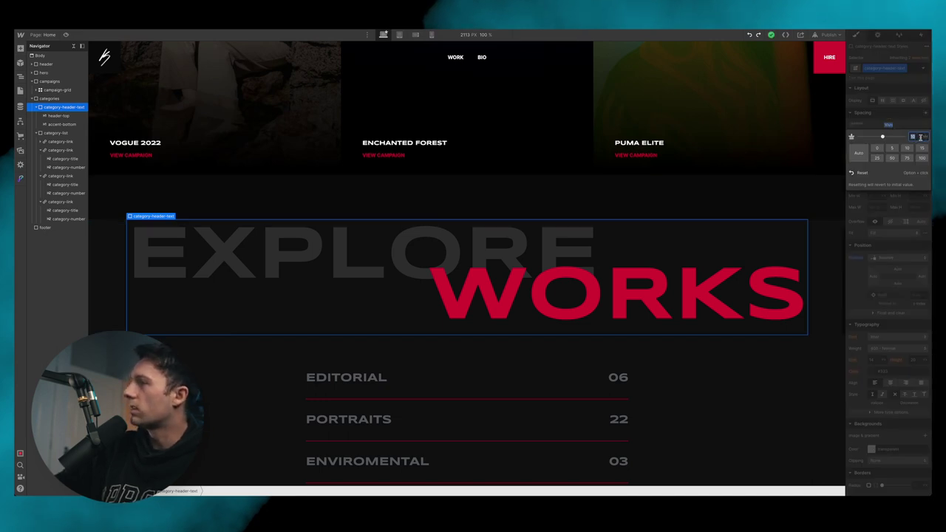
{"action": "left_click", "coordinate": [870, 120]}
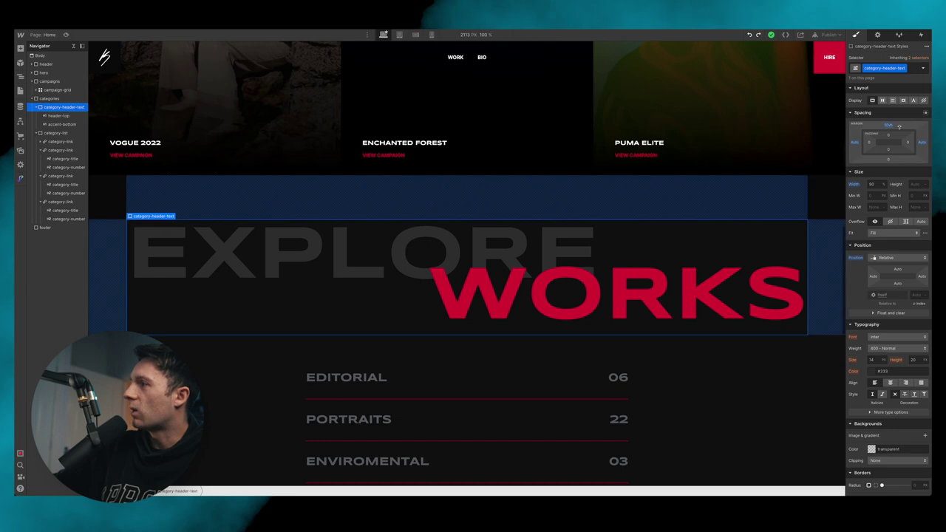
{"action": "left_click", "coordinate": [889, 125], "text": "alt"}
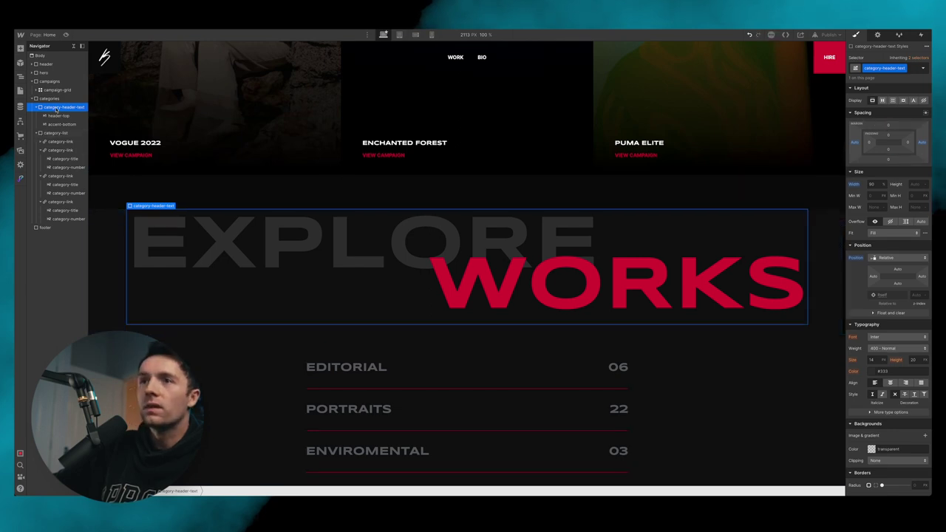
Step: Set the categories section's top padding to 10vh and preview the page to check the spacing
{"action": "left_click", "coordinate": [50, 99]}
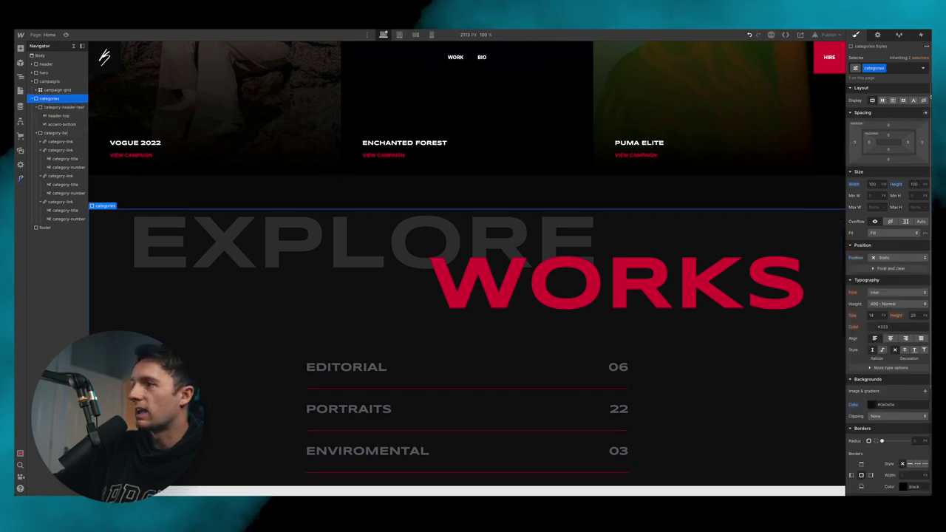
{"action": "left_click", "coordinate": [889, 135]}
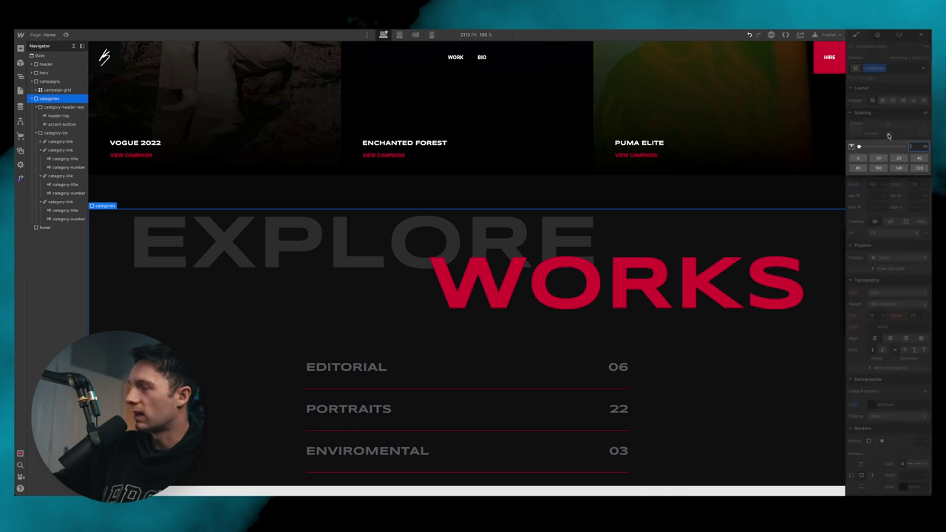
{"action": "type", "text": "10vh"}
{"action": "key", "text": "Return"}
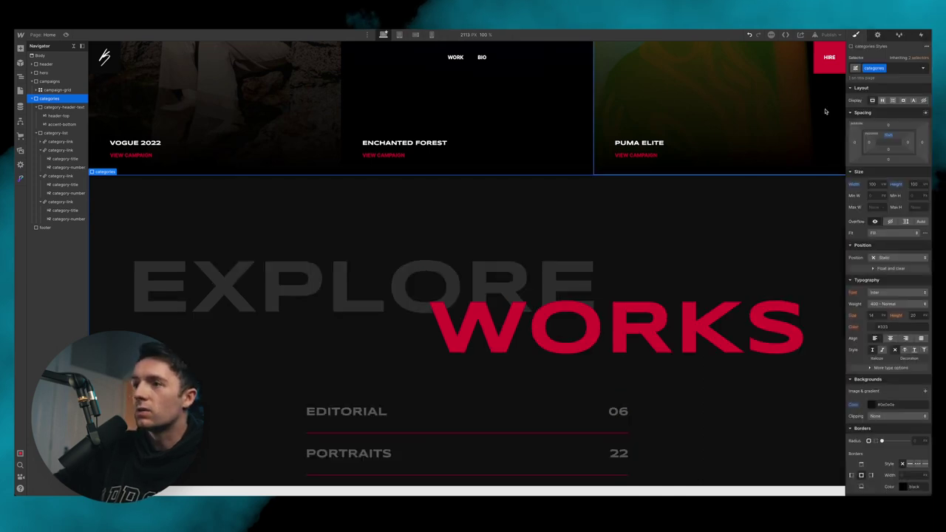
{"action": "left_click", "coordinate": [66, 35]}
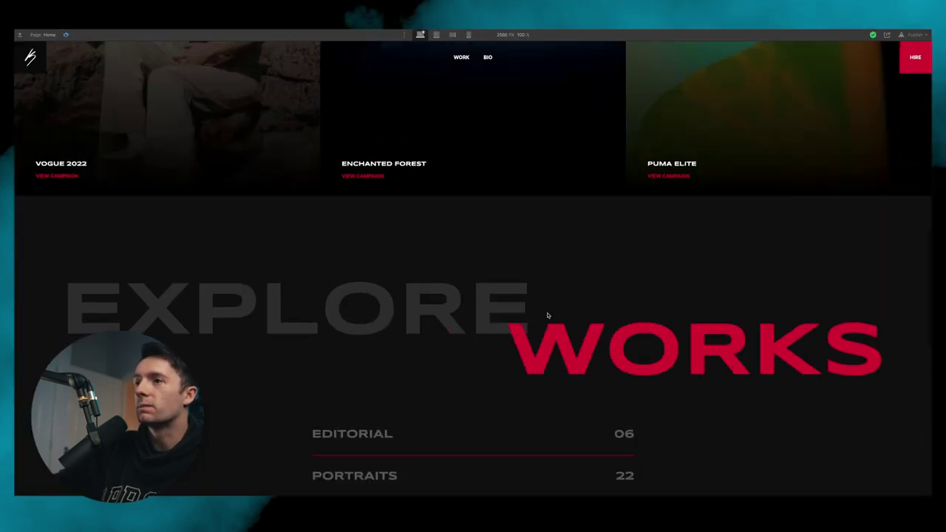
{"action": "scroll", "coordinate": [562, 286], "scroll_direction": "down", "scroll_amount": 4}
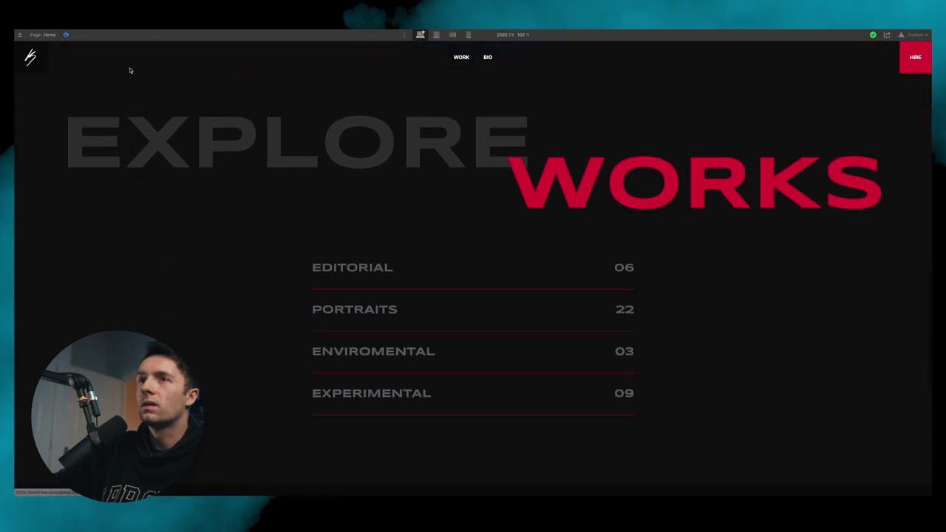
{"action": "left_click", "coordinate": [66, 34]}
{"action": "scroll", "coordinate": [236, 94], "scroll_direction": "up", "scroll_amount": 1}
{"action": "scroll", "coordinate": [235, 95], "scroll_direction": "up", "scroll_amount": 2}
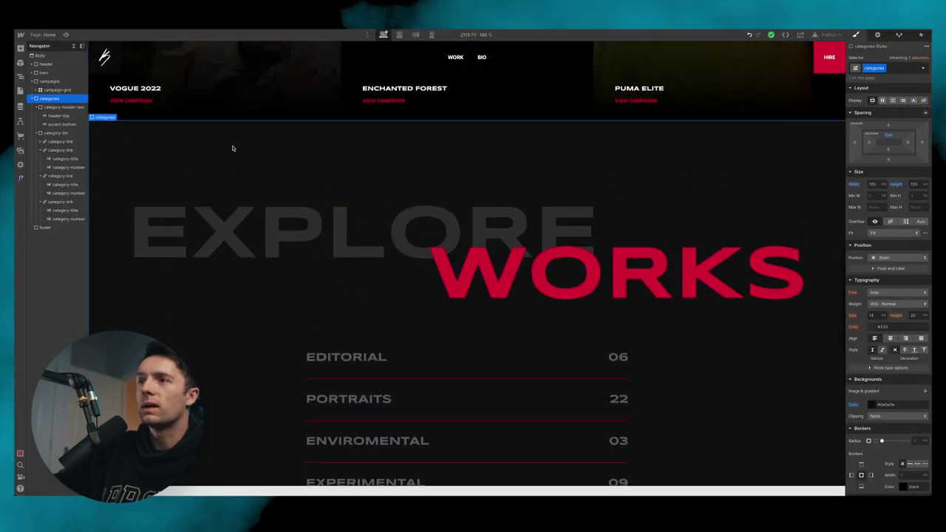
Step: Set the top margin of the header-top text EXPLORE to 0 and preview the page
{"action": "left_click", "coordinate": [238, 221]}
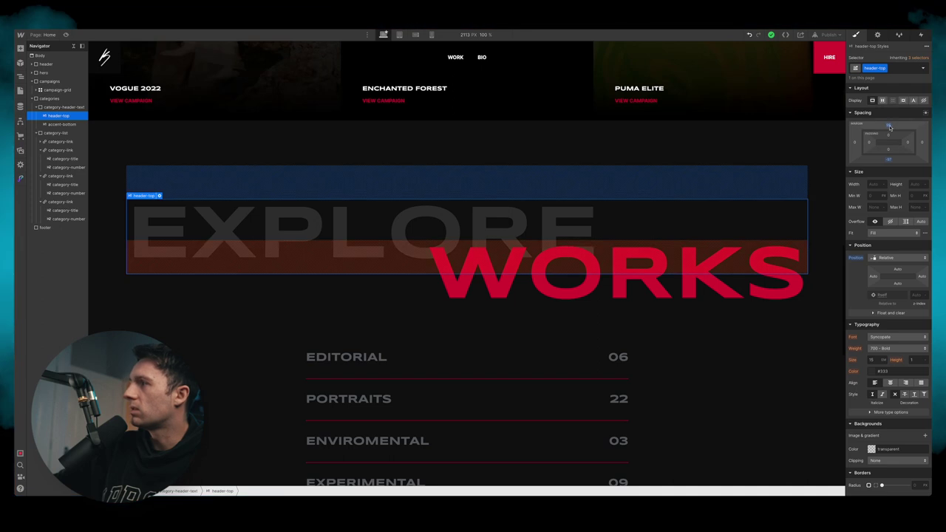
{"action": "left_click", "coordinate": [889, 126]}
{"action": "type", "text": "0"}
{"action": "key", "text": "Return"}
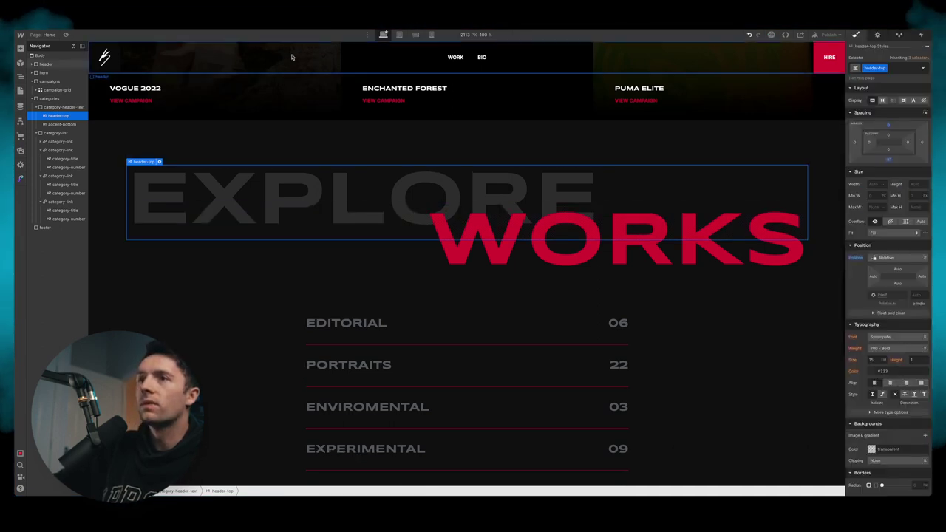
{"action": "left_click", "coordinate": [66, 34]}
{"action": "scroll", "coordinate": [604, 243], "scroll_direction": "up", "scroll_amount": 2}
{"action": "key", "text": "ctrl+shift+p"}
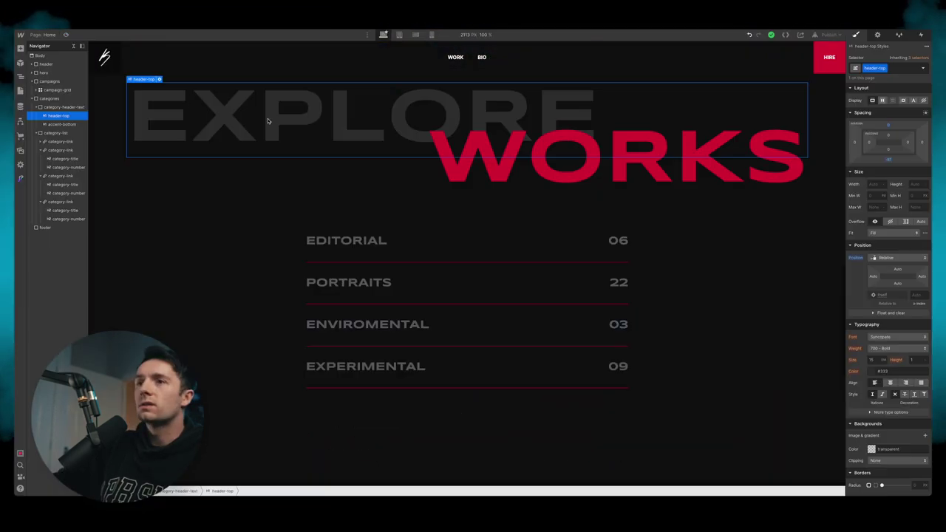
Step: Copy the category-header-text block from the categories section into the footer
{"action": "left_click", "coordinate": [66, 108]}
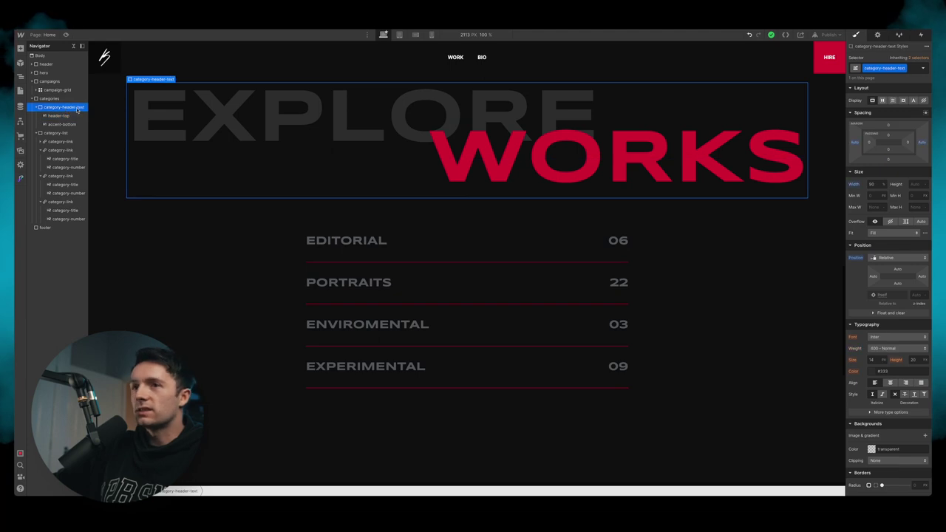
{"action": "left_click", "coordinate": [46, 228]}
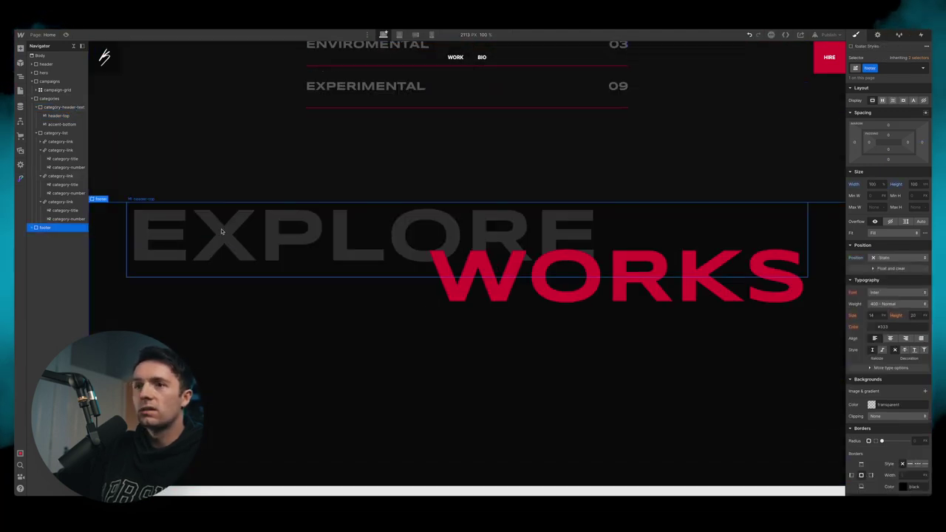
{"action": "key", "text": "ctrl+v"}
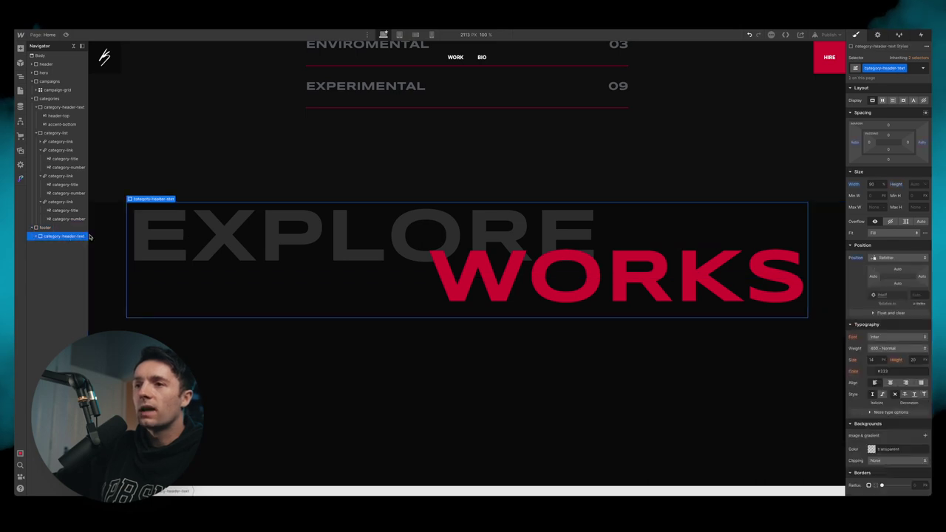
Step: Change the footer heading's top text to LETS and its accent text to SHOOT
{"action": "double_click", "coordinate": [241, 223]}
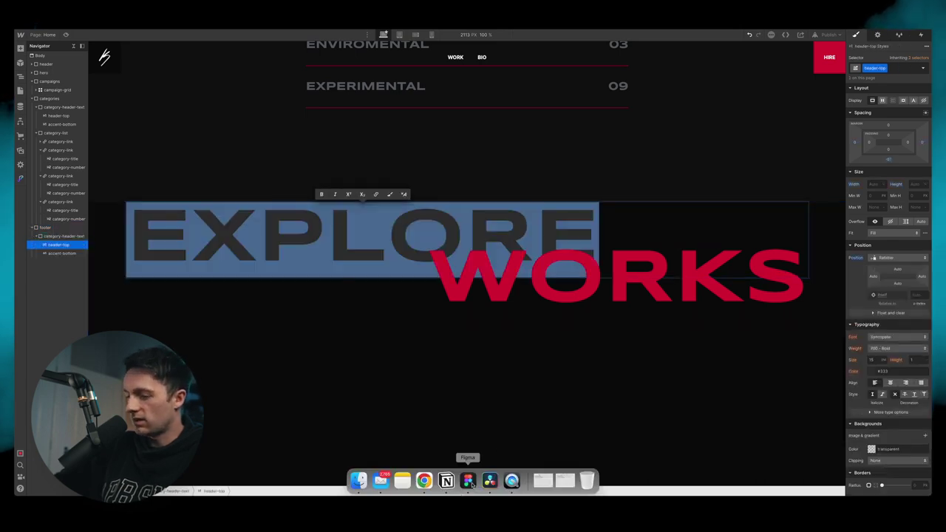
{"action": "type", "text": "LETS"}
{"action": "key", "text": "Escape"}
{"action": "left_click", "coordinate": [589, 291]}
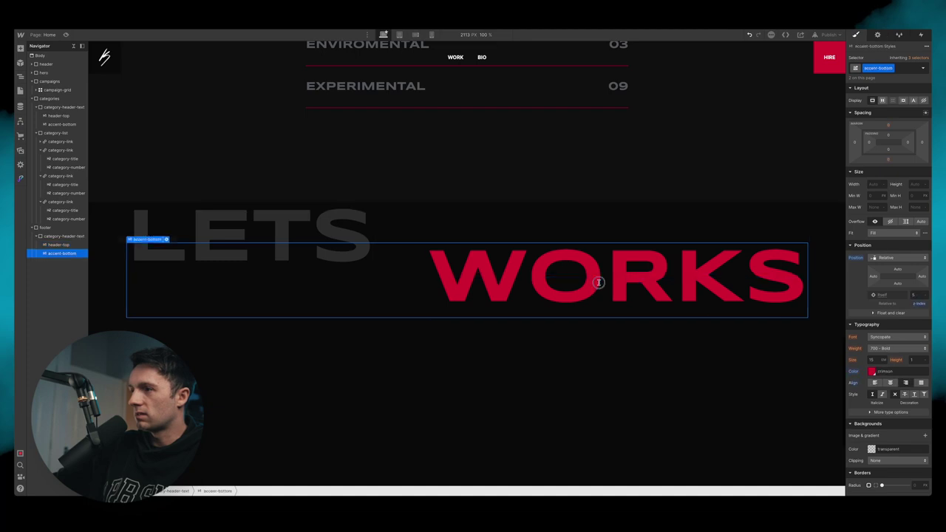
{"action": "double_click", "coordinate": [597, 278]}
{"action": "type", "text": "SHOOT"}
{"action": "key", "text": "Escape"}
{"action": "key", "text": "Up"}
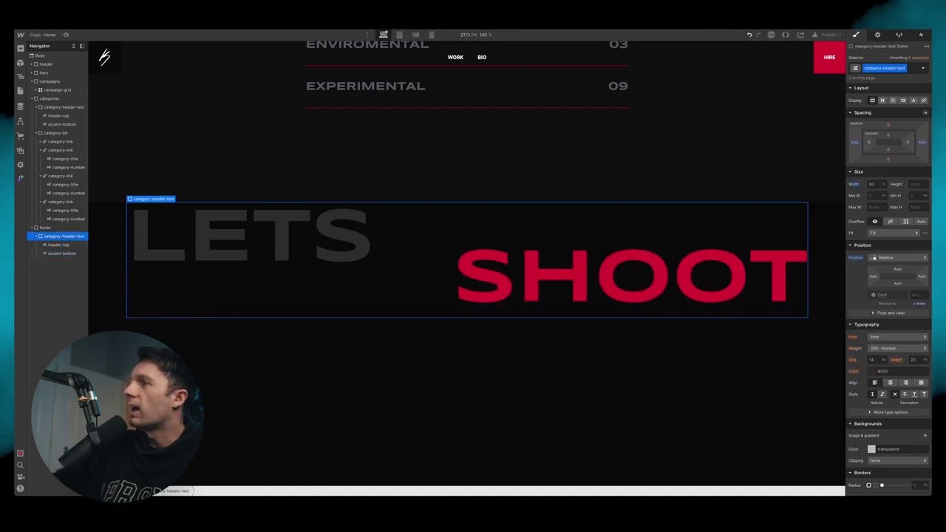
Step: Duplicate the class of the footer's heading block and name the duplicate footer-header-text
{"action": "left_click", "coordinate": [903, 68]}
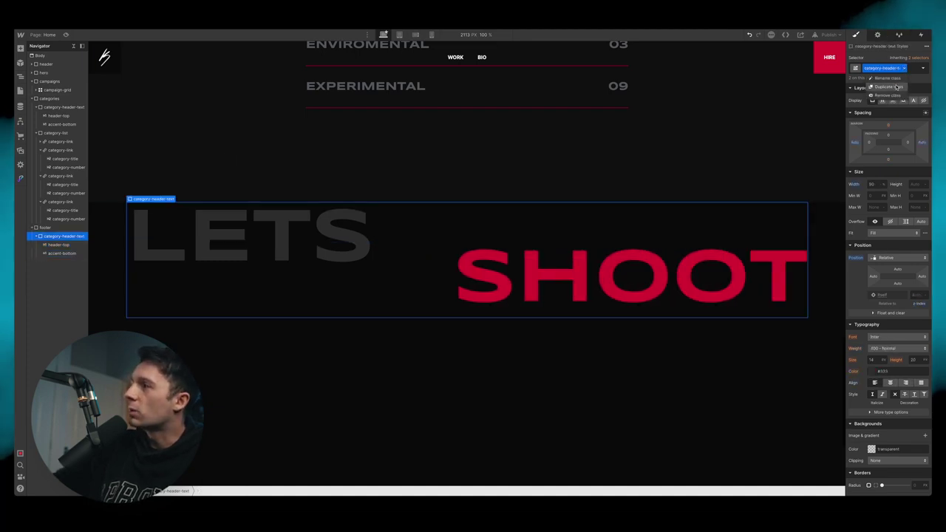
{"action": "left_click", "coordinate": [897, 87]}
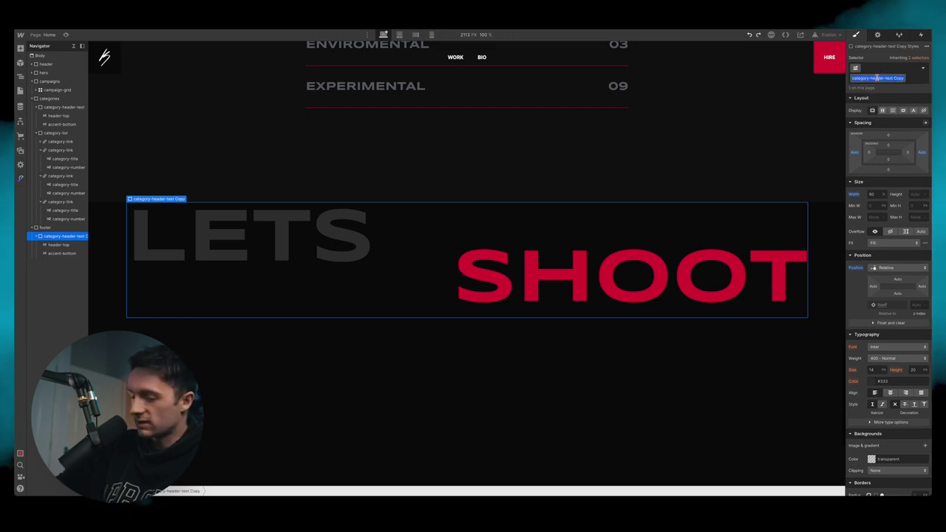
{"action": "type", "text": "footer-heade"}
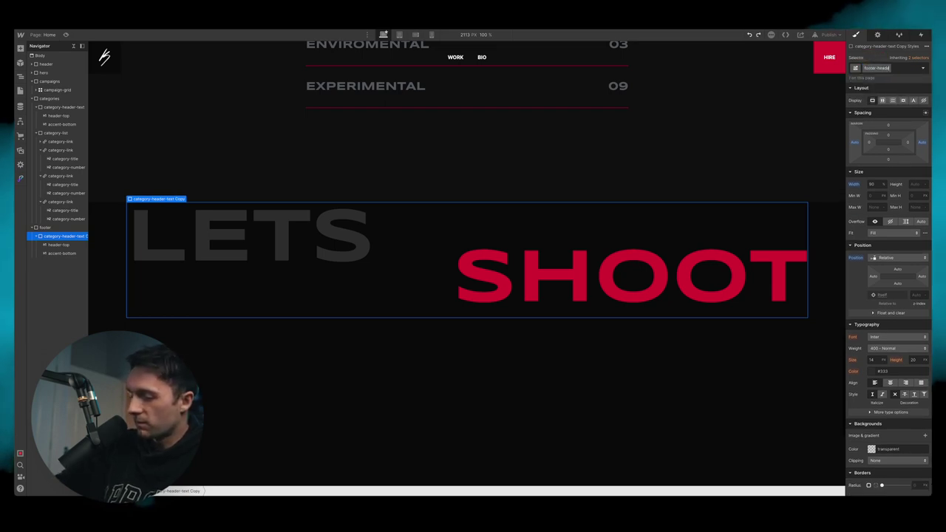
{"action": "type", "text": "r-text"}
{"action": "key", "text": "Return"}
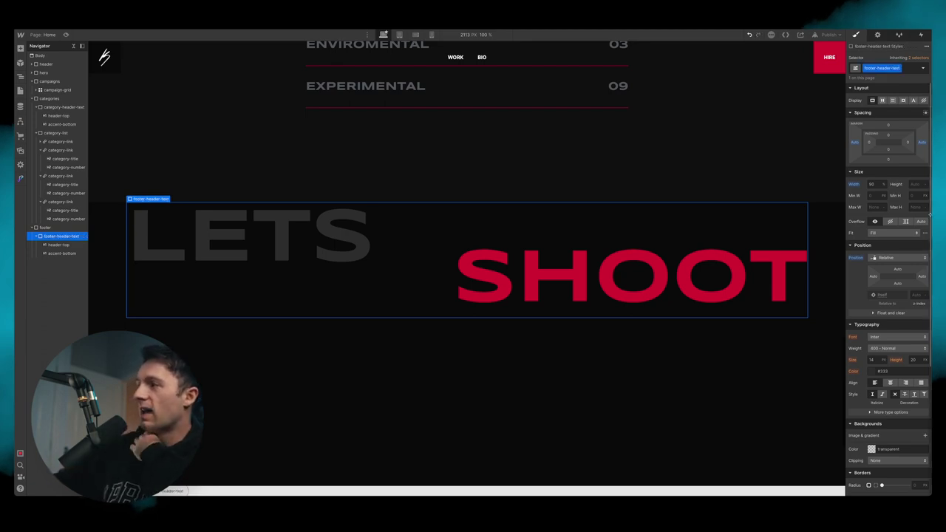
Step: Set the footer-header-text block's width to 60% and preview the page
{"action": "left_click", "coordinate": [872, 184]}
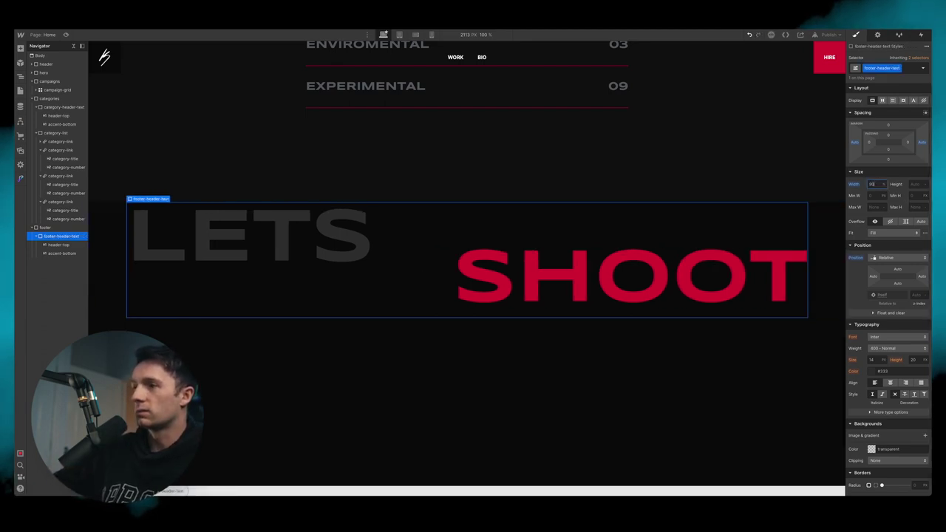
{"action": "key", "text": "shift+Down"}
{"action": "key", "text": "shift+Down"}
{"action": "key", "text": "shift+Down"}
{"action": "key", "text": "shift+Up"}
{"action": "key", "text": "shift+Down"}
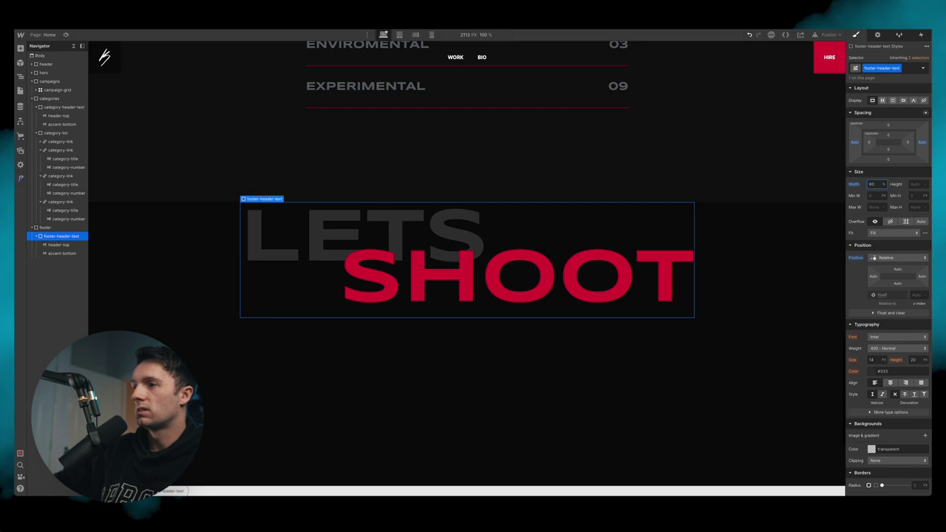
{"action": "left_click", "coordinate": [65, 35]}
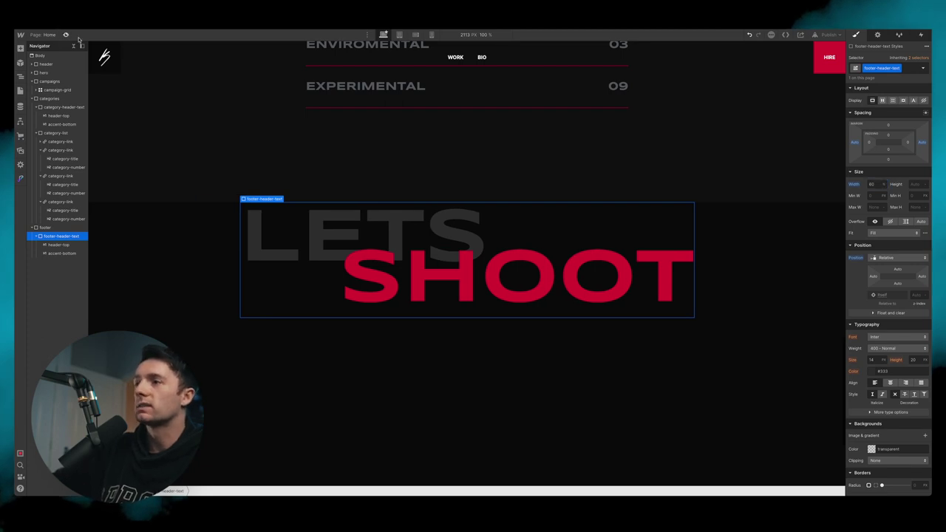
Step: Check the categories section's top padding and set the footer's top padding to 10vh
{"action": "scroll", "coordinate": [572, 202], "scroll_direction": "up", "scroll_amount": 1}
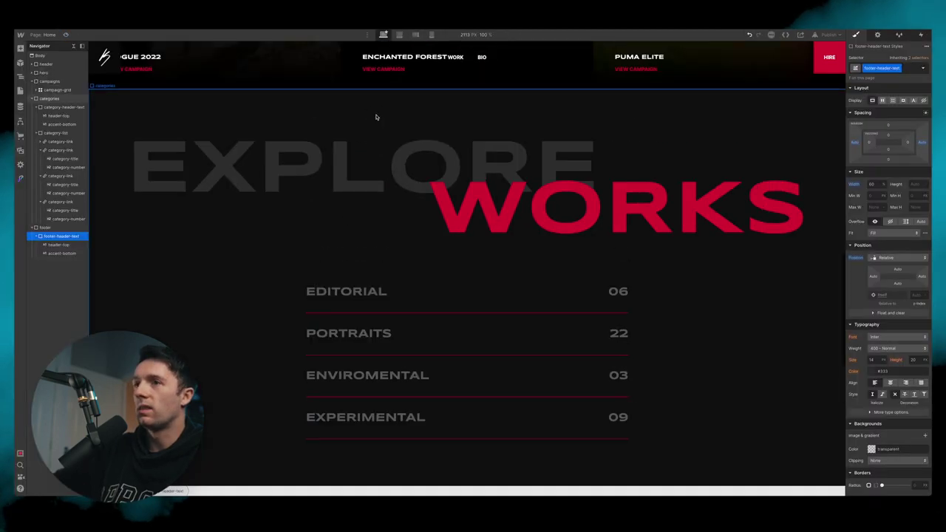
{"action": "left_click", "coordinate": [743, 116]}
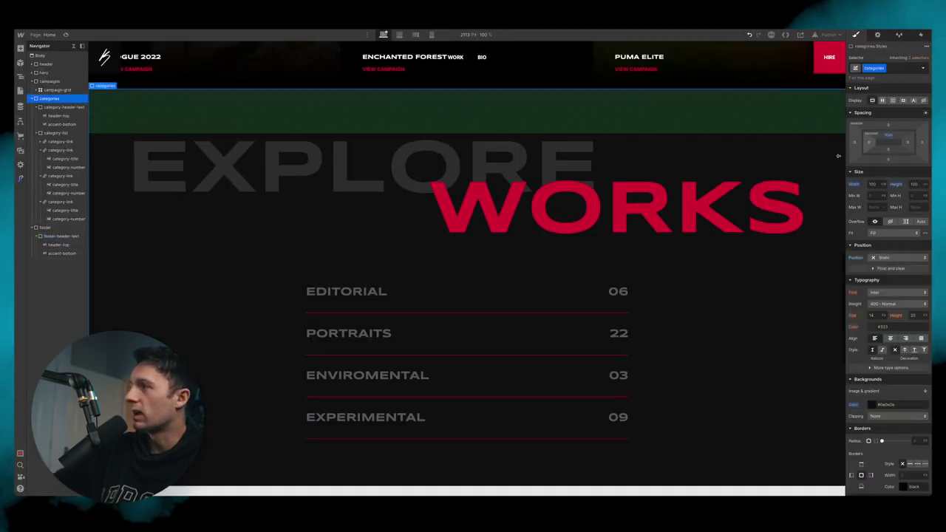
{"action": "scroll", "coordinate": [623, 200], "scroll_direction": "down", "scroll_amount": 5}
{"action": "left_click", "coordinate": [235, 181]}
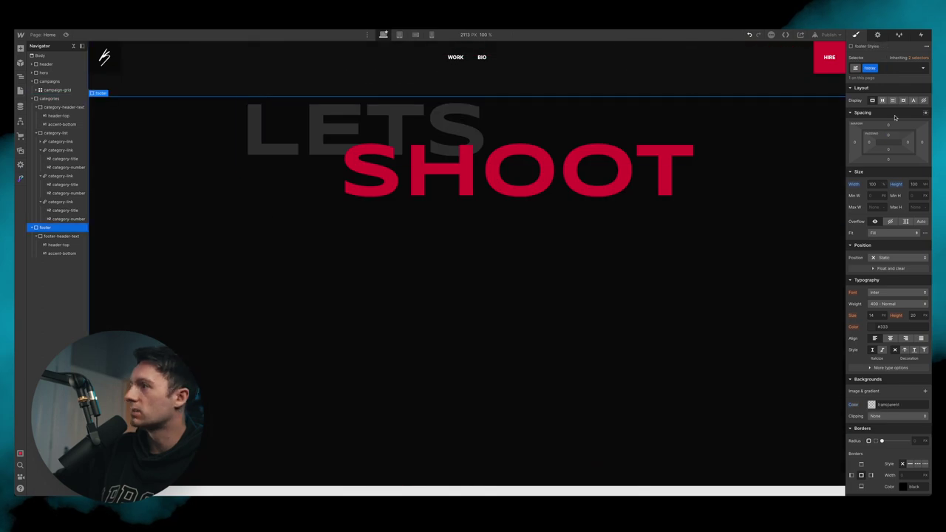
{"action": "left_click", "coordinate": [889, 136]}
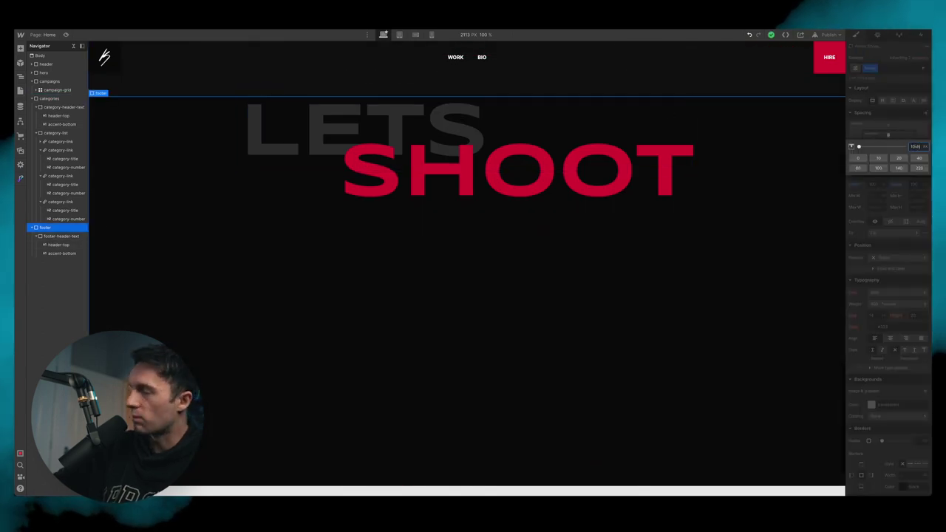
{"action": "type", "text": "10vh"}
{"action": "key", "text": "Return"}
Step: Switch to Figma and examine the footer design's contact and social boxes with the layout grid shown
{"action": "key", "text": "super+Tab"}
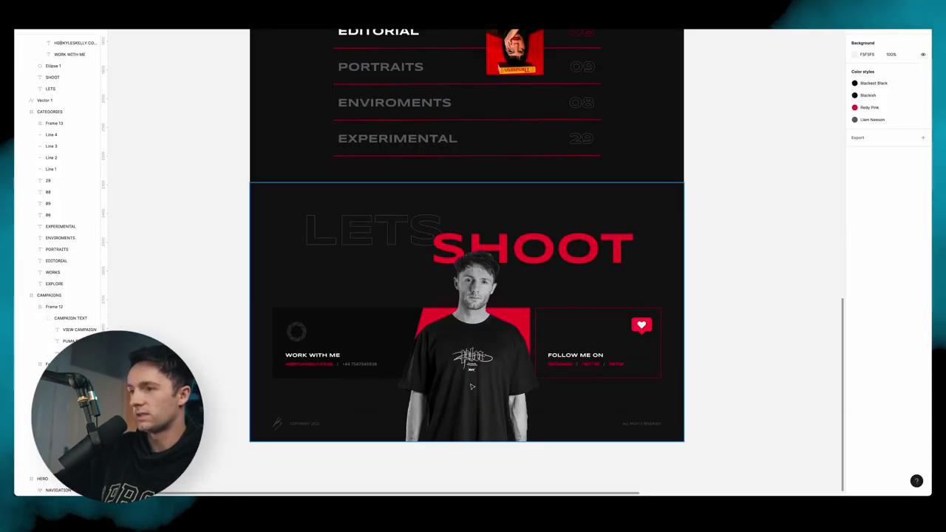
{"action": "key", "text": "super+Tab"}
{"action": "key", "text": "super+Tab"}
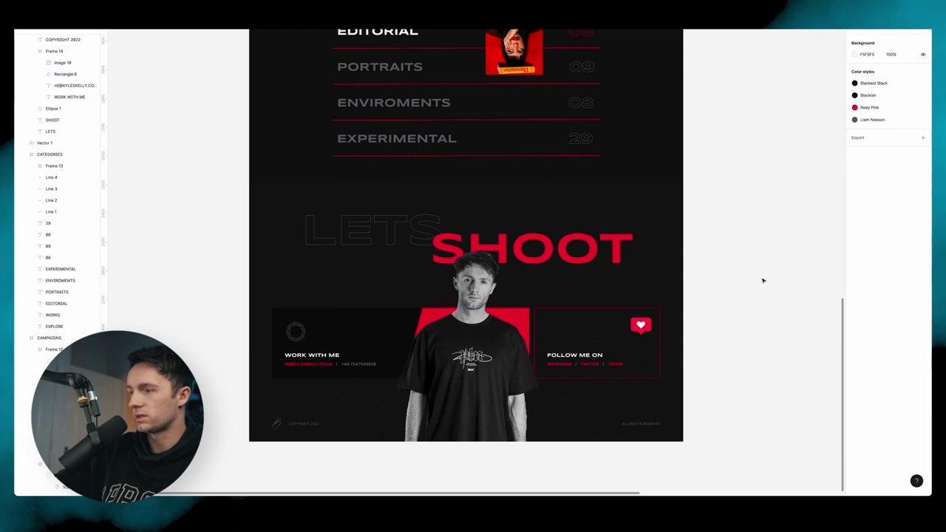
{"action": "key", "text": "ctrl+g"}
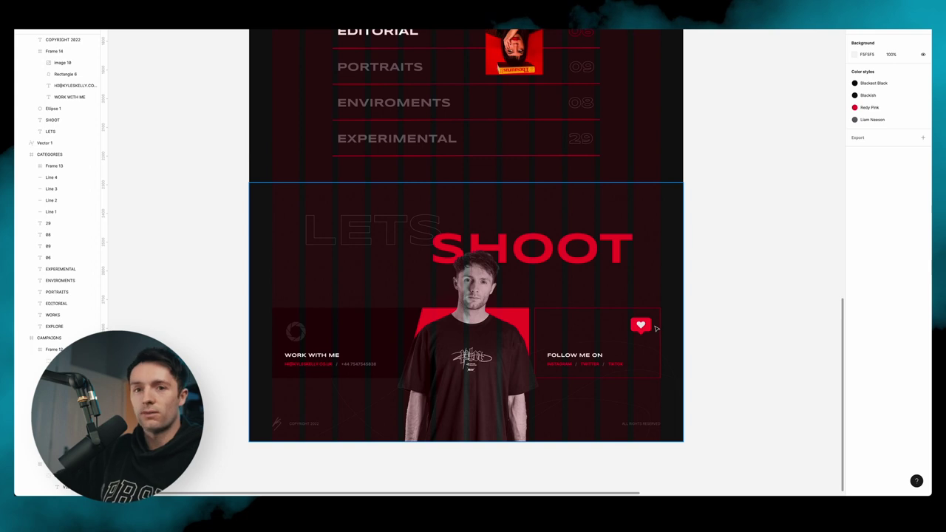
{"action": "scroll", "coordinate": [470, 332], "scroll_direction": "up", "scroll_amount": 1}
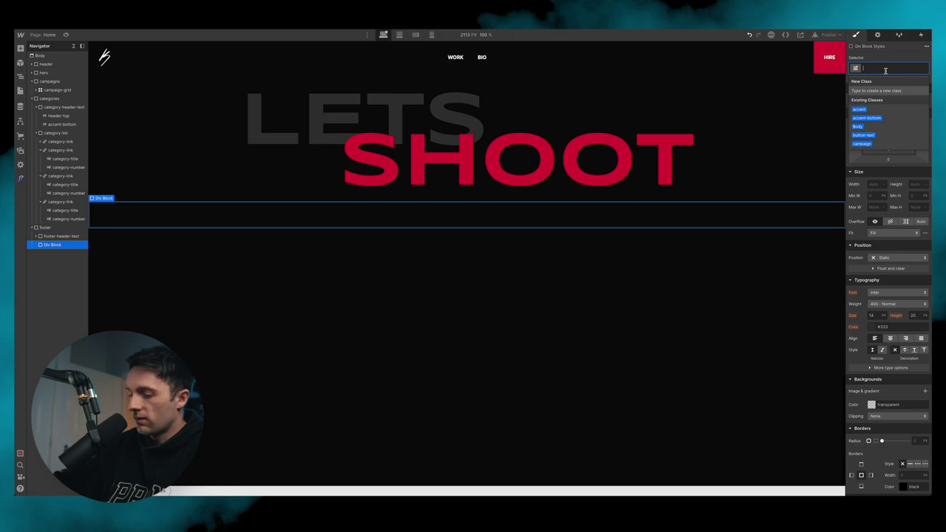
Step: In Webflow, give the new div block below the footer heading the class work-with-me
{"action": "type", "text": "wo"}
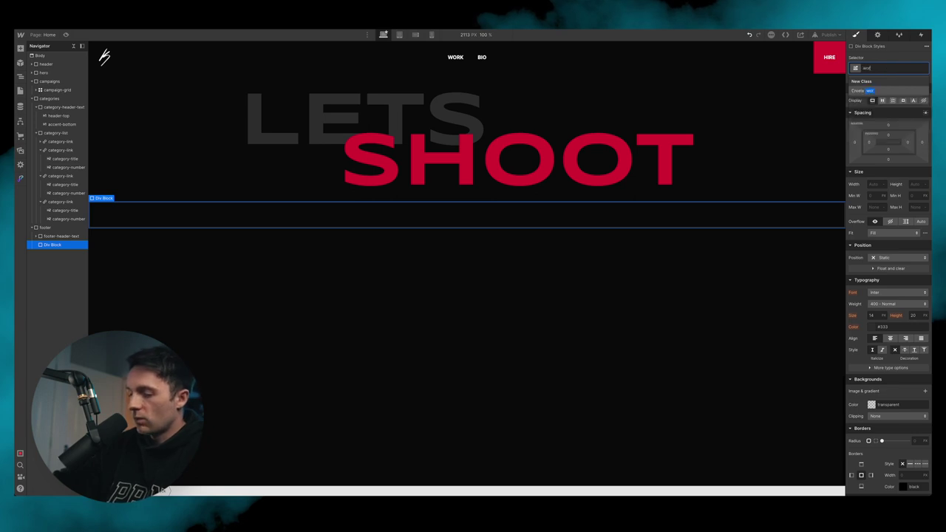
{"action": "type", "text": "rk-with"}
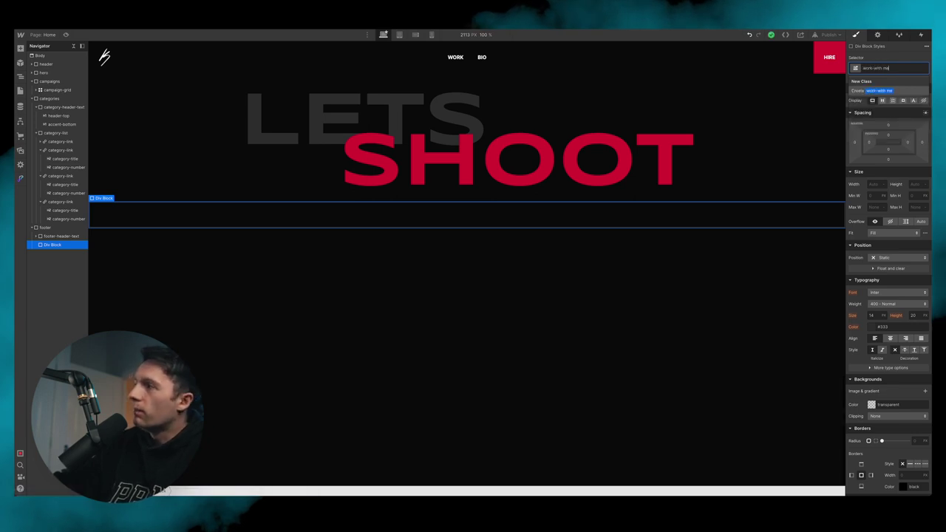
{"action": "type", "text": "-me"}
{"action": "key", "text": "Return"}
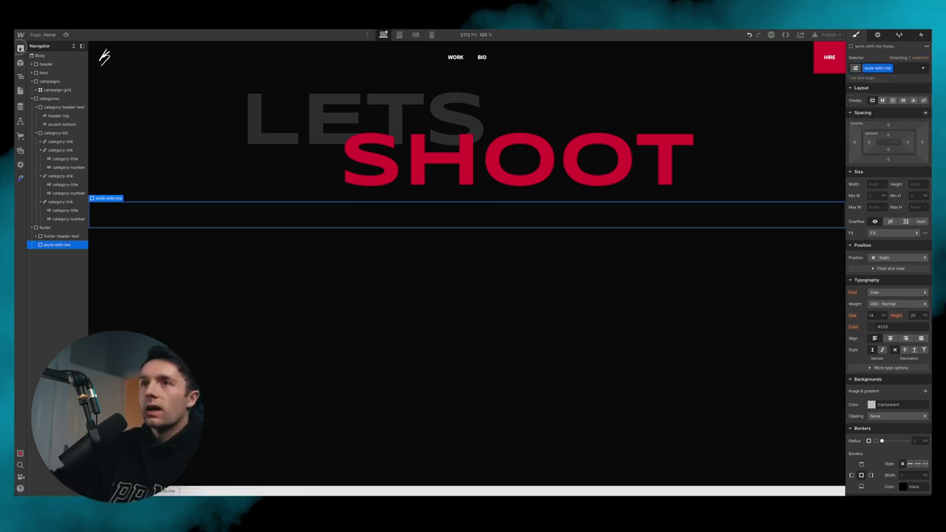
Step: Add another div block below work-with-me in the footer and give it the class socials-box
{"action": "left_click", "coordinate": [21, 47]}
{"action": "left_click_drag", "start_coordinate": [42, 171], "coordinate": [166, 227]}
{"action": "left_click", "coordinate": [904, 68]}
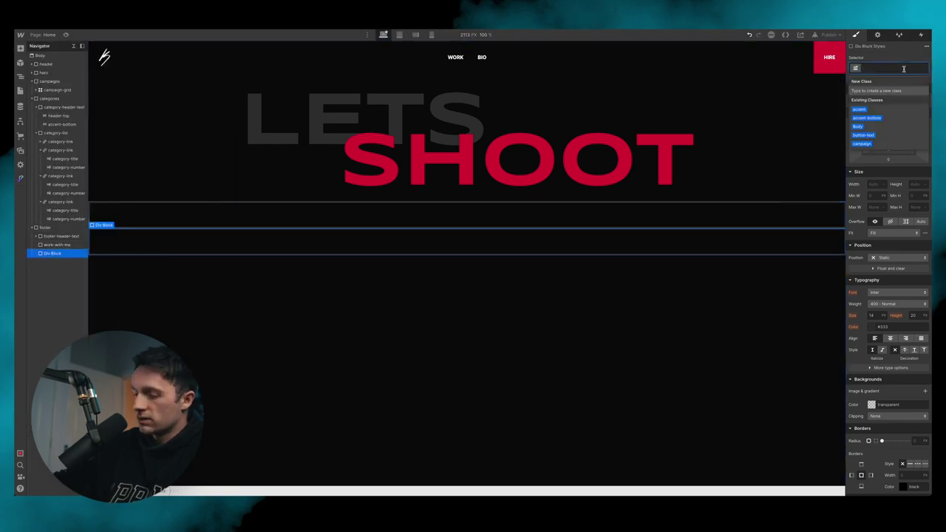
{"action": "type", "text": "socials"}
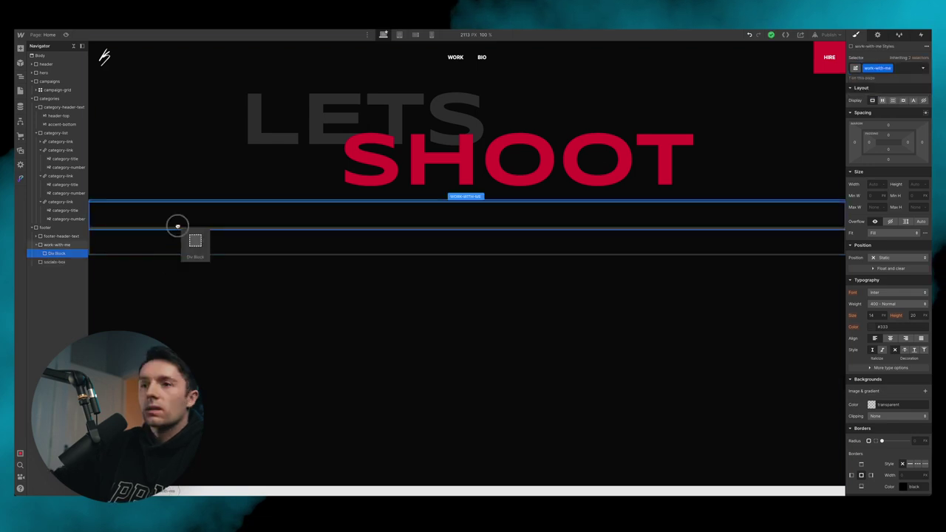
Step: Add a footer div block with the class footer-container, checking the footer design in Figma, and nest work-with-me and socials-box inside it in Webflow
{"action": "left_click_drag", "start_coordinate": [177, 226], "coordinate": [176, 280]}
{"action": "mouse_move", "coordinate": [526, 487]}
{"action": "left_click", "coordinate": [468, 481]}
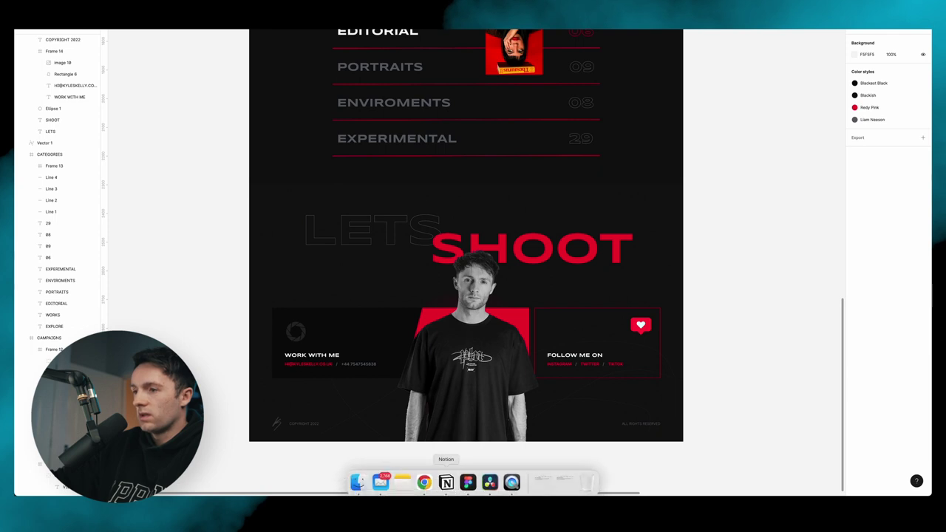
{"action": "left_click", "coordinate": [423, 482]}
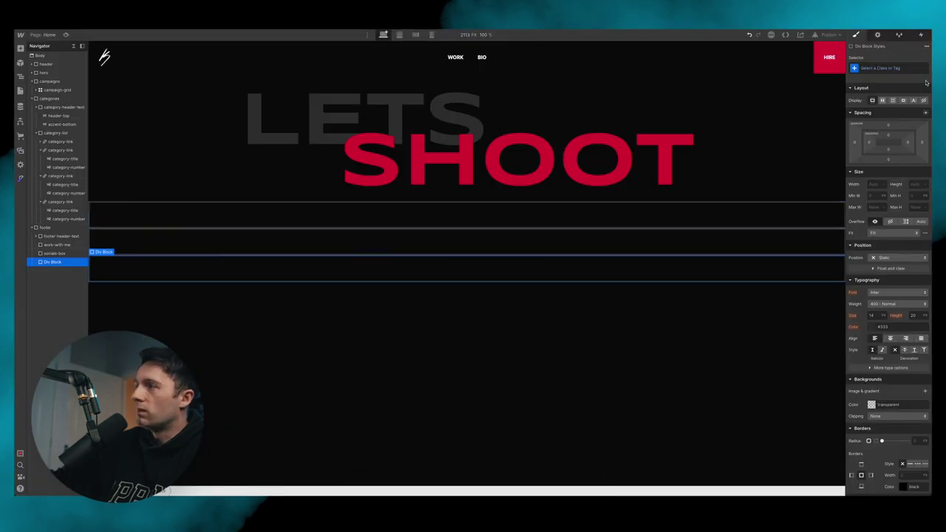
{"action": "key", "text": "super+Return"}
{"action": "type", "text": "footer"}
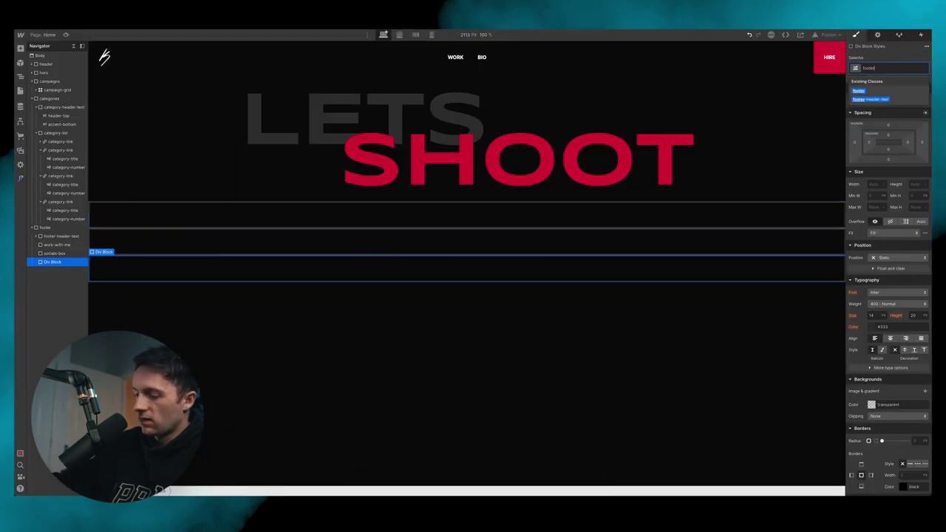
{"action": "type", "text": "-container"}
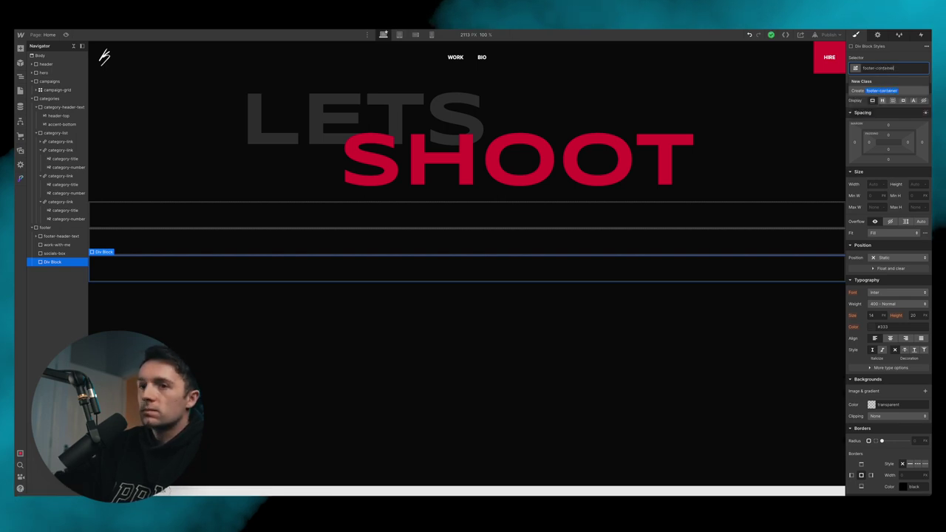
{"action": "key", "text": "Return"}
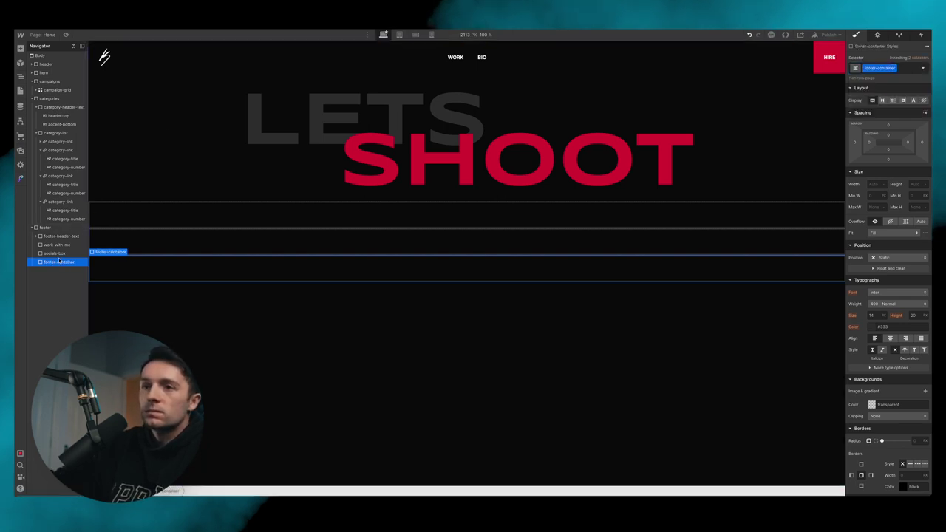
{"action": "mouse_move", "coordinate": [54, 253]}
{"action": "left_mouse_down"}
{"action": "mouse_move", "coordinate": [59, 266]}
{"action": "mouse_move", "coordinate": [60, 258]}
{"action": "left_mouse_up"}
{"action": "left_click", "coordinate": [65, 246]}
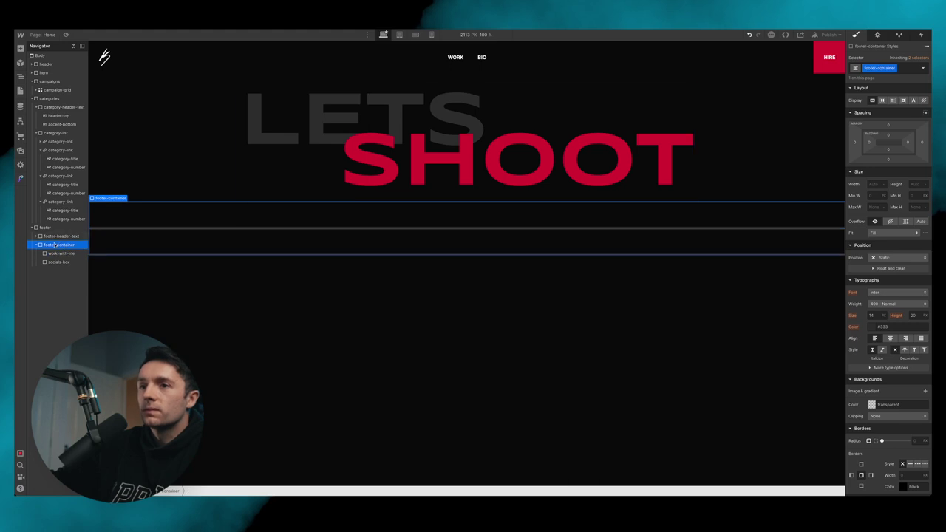
Step: Set footer-container to a horizontal flex layout with a 1400 px maximum width and auto left and right margins
{"action": "left_click", "coordinate": [882, 100]}
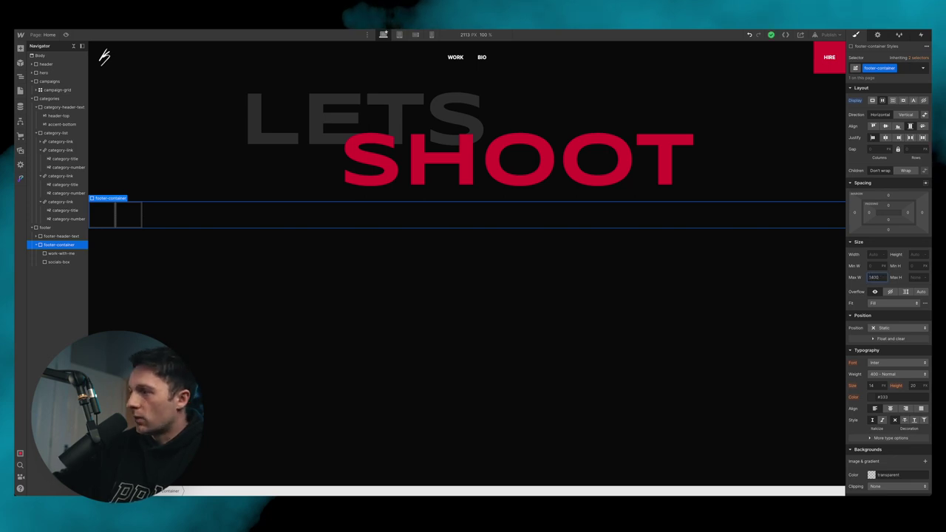
{"action": "key", "text": "Return"}
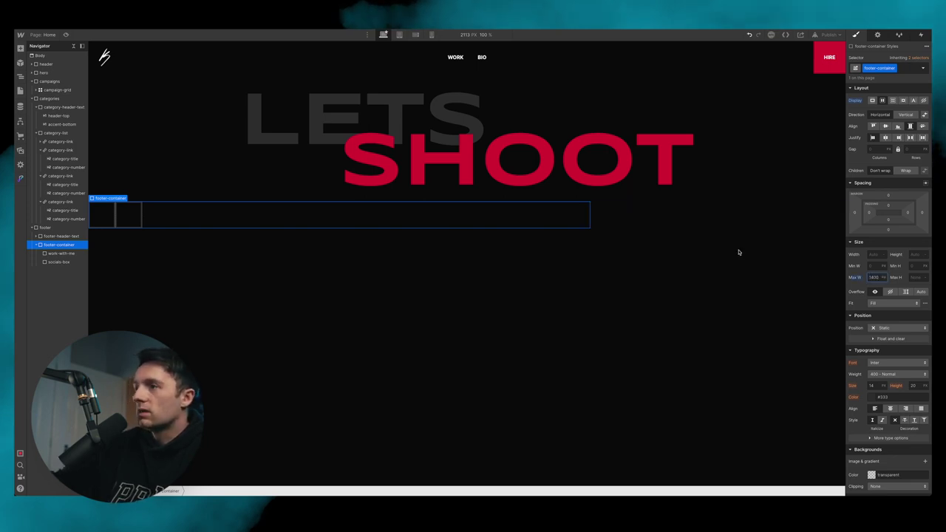
{"action": "left_click", "coordinate": [923, 184]}
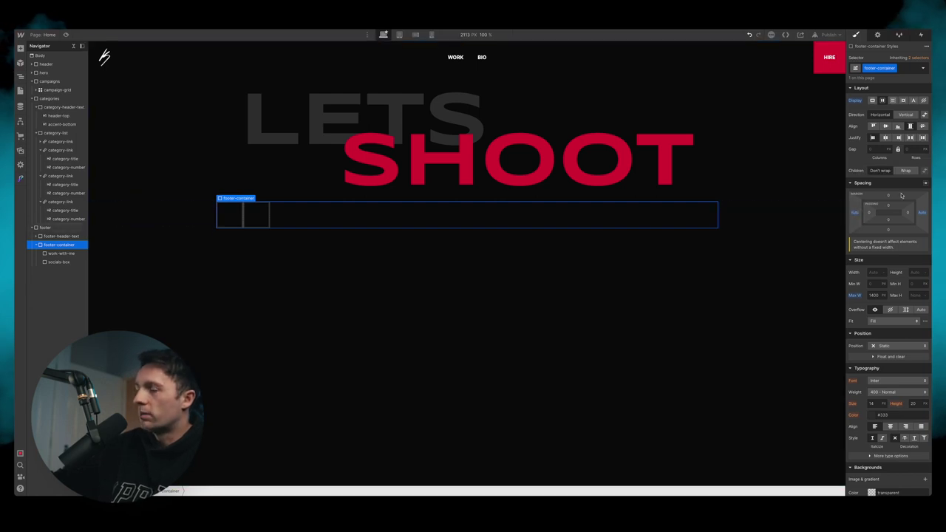
Step: Set the width of work-with-me to 60% and the width of socials-box to 40%
{"action": "left_click", "coordinate": [62, 254]}
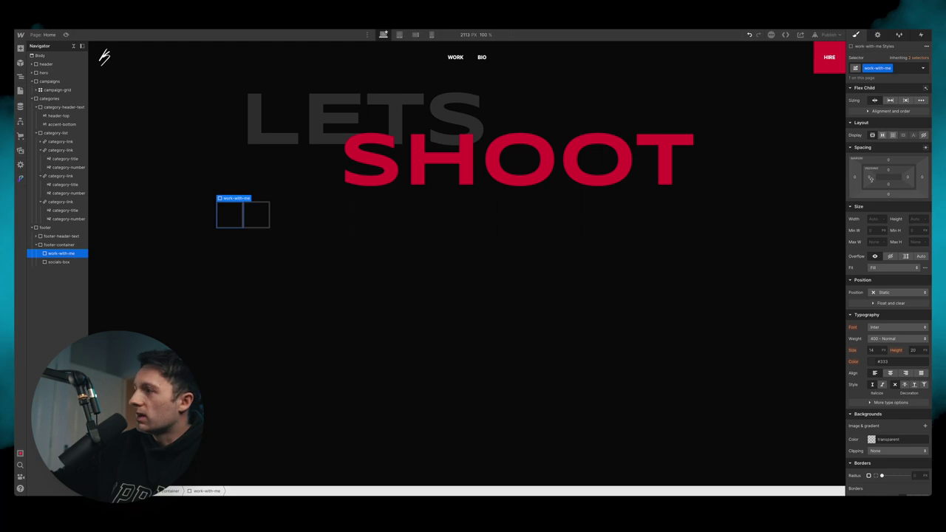
{"action": "left_click", "coordinate": [875, 216]}
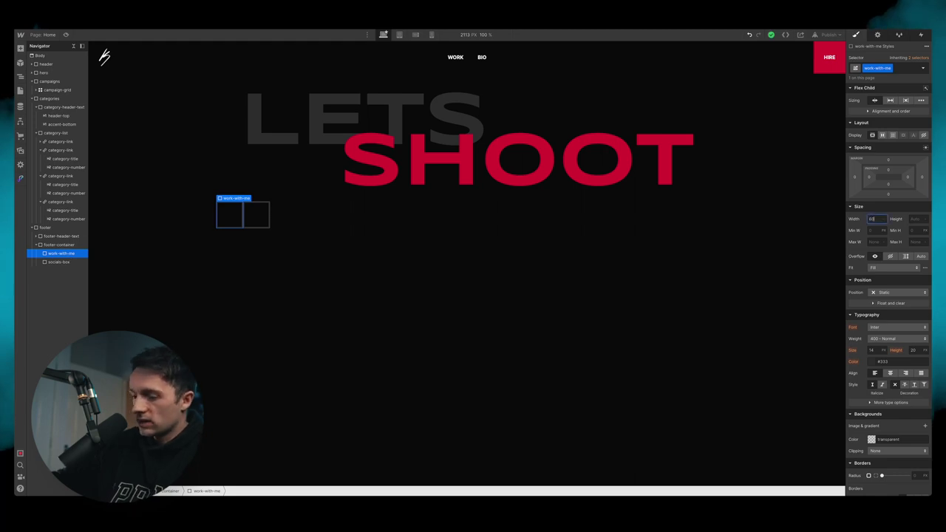
{"action": "type", "text": "60%"}
{"action": "key", "text": "Return"}
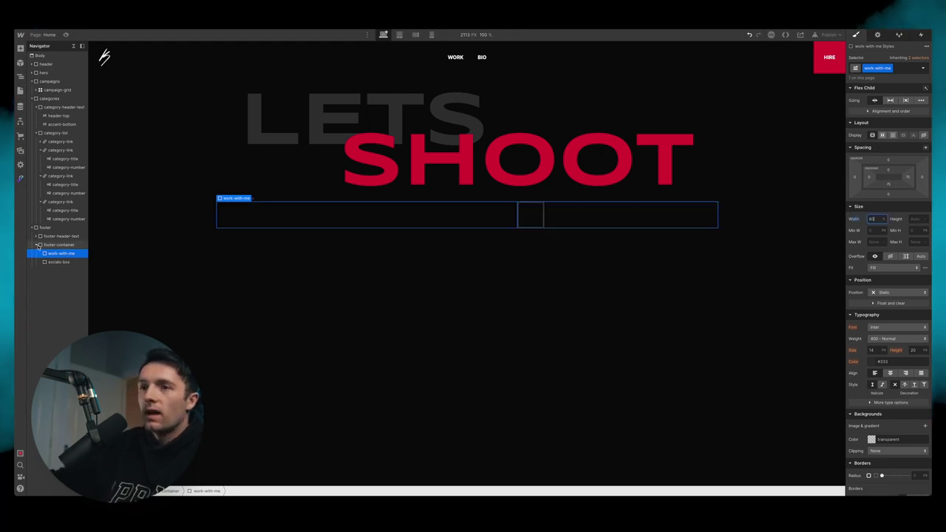
{"action": "left_click", "coordinate": [52, 263]}
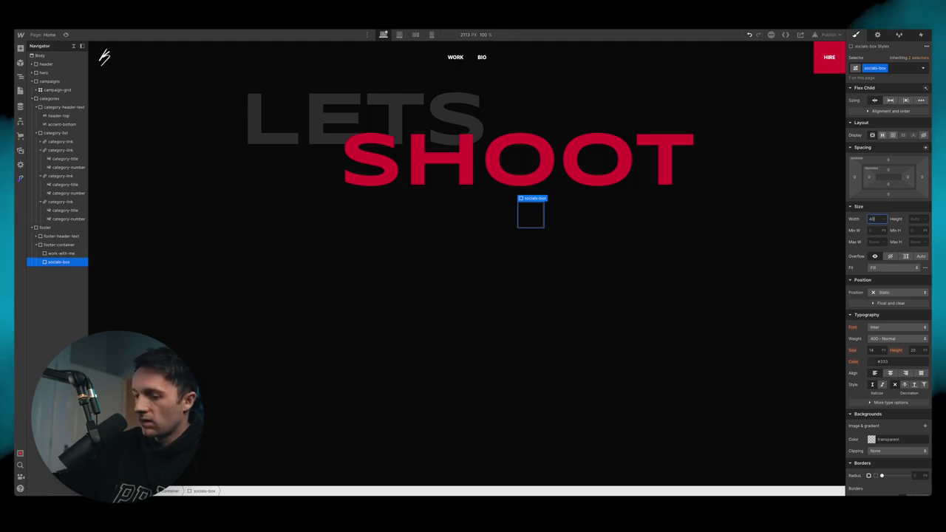
{"action": "key", "text": "Return"}
Step: Check the Work With Me box's height in Figma, and set both work-with-me and socials-box to 245 px high in Webflow
{"action": "left_click", "coordinate": [61, 253]}
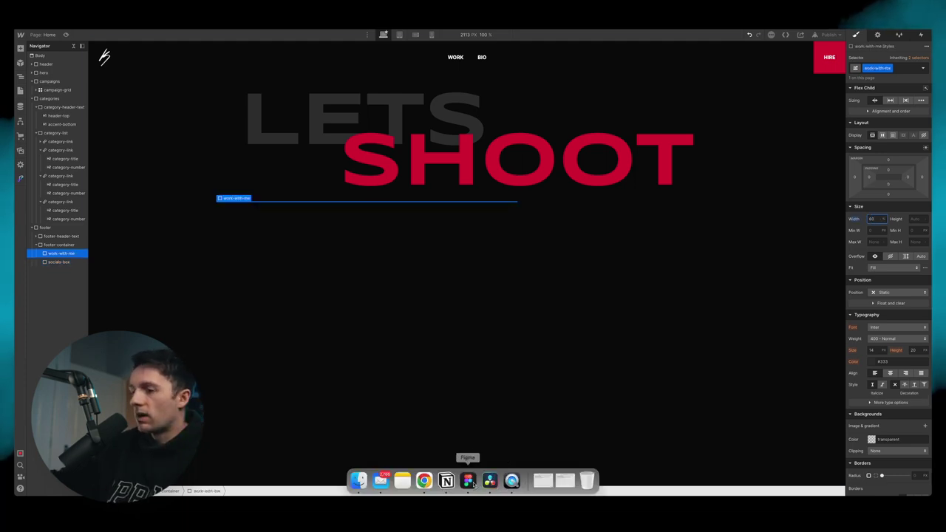
{"action": "left_click", "coordinate": [468, 486]}
{"action": "left_click", "coordinate": [373, 334]}
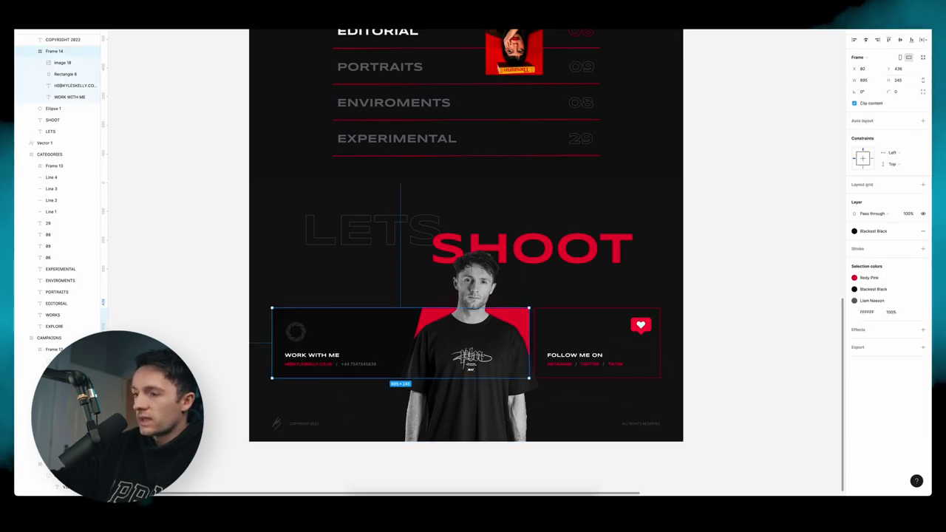
{"action": "left_click", "coordinate": [422, 482]}
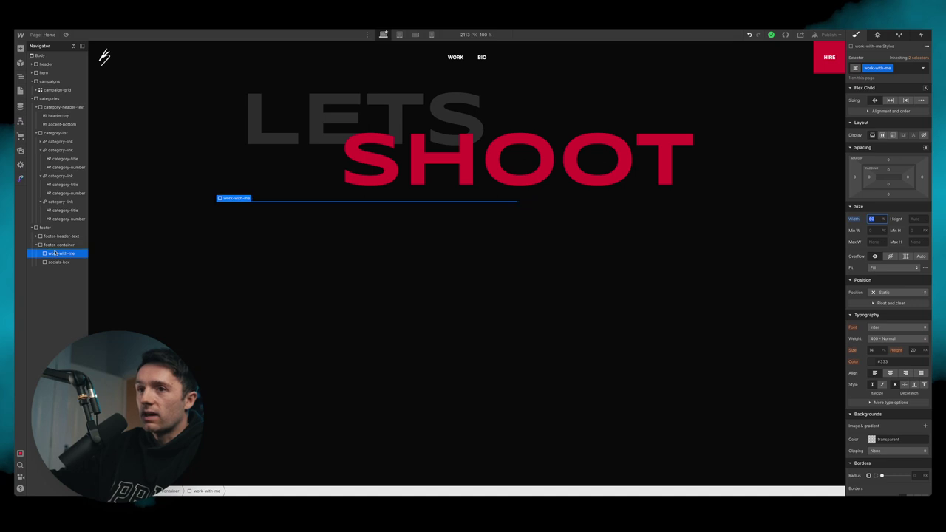
{"action": "left_click", "coordinate": [913, 219]}
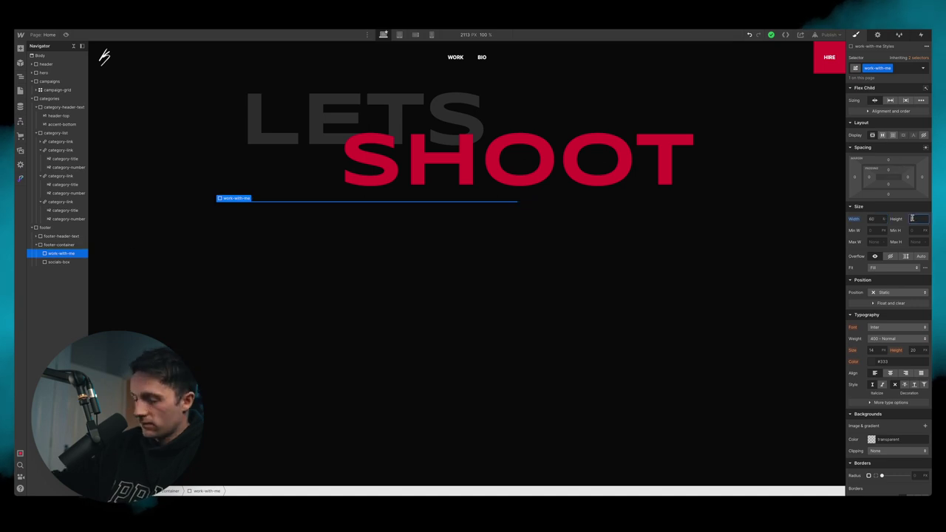
{"action": "key", "text": "Return"}
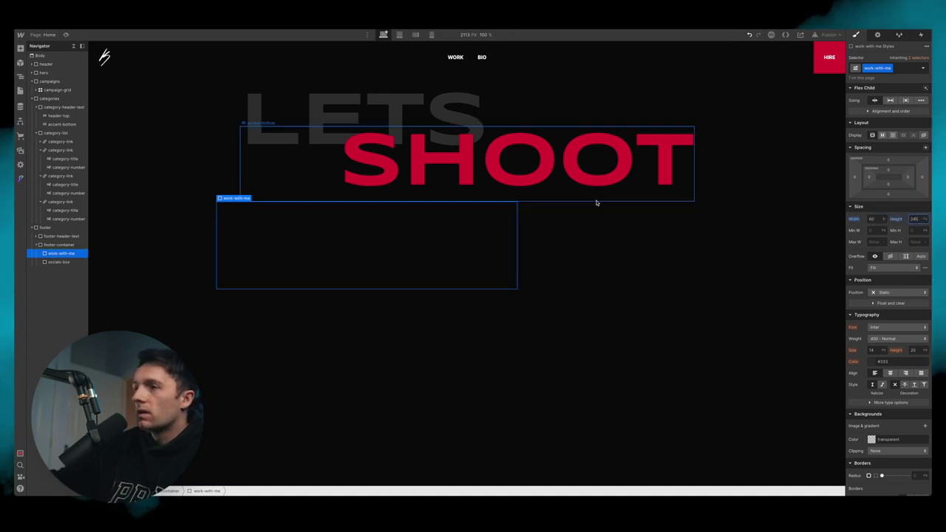
{"action": "left_click", "coordinate": [559, 226]}
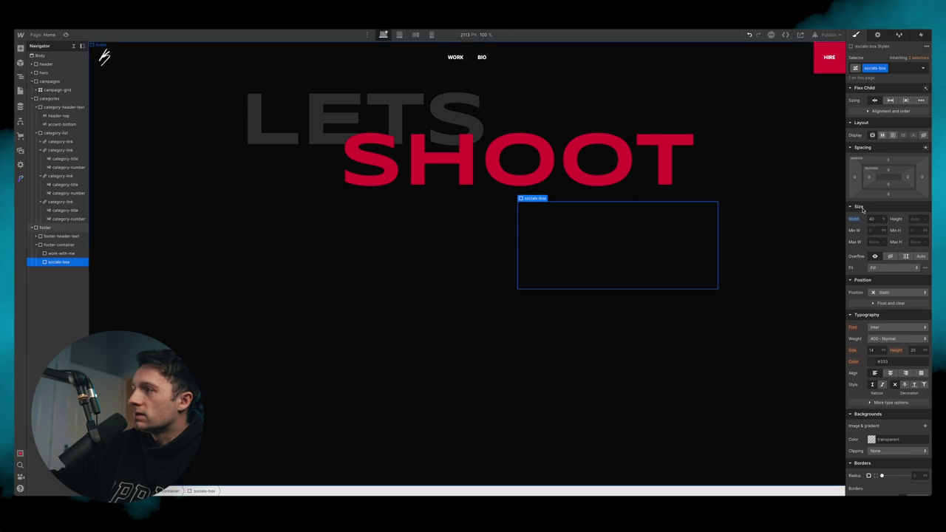
{"action": "left_click", "coordinate": [914, 219]}
{"action": "type", "text": "245"}
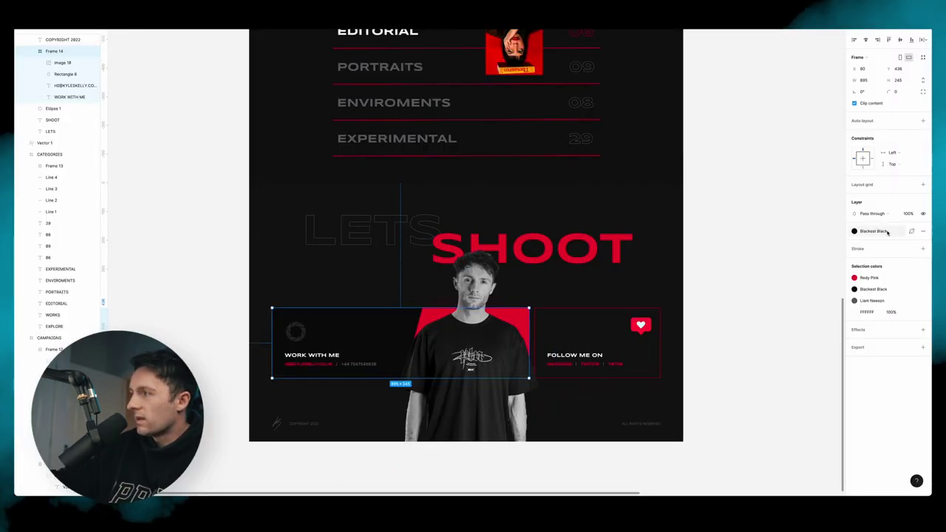
Step: Look up the Blackest Black color value in Figma and give work-with-me the background color #090909 in Webflow
{"action": "left_click", "coordinate": [873, 230]}
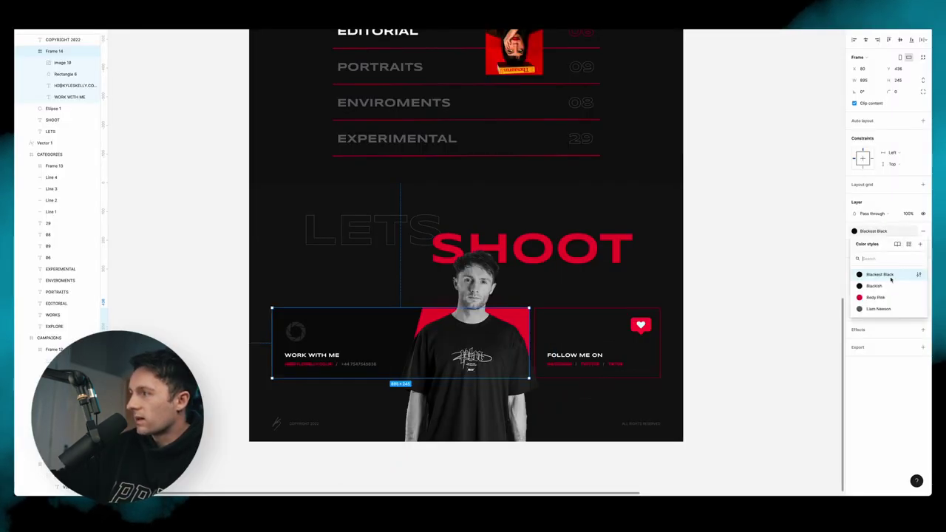
{"action": "left_click", "coordinate": [919, 274]}
{"action": "left_click", "coordinate": [785, 379]}
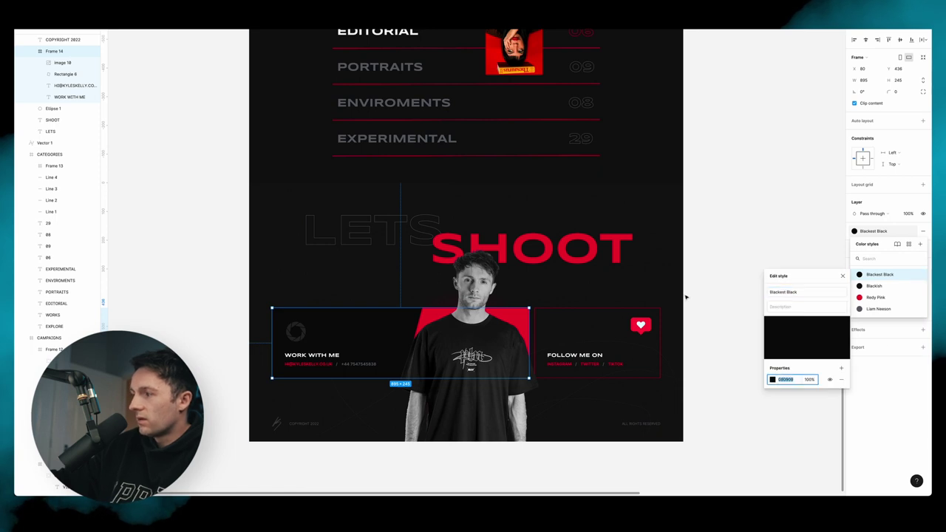
{"action": "left_click", "coordinate": [423, 483]}
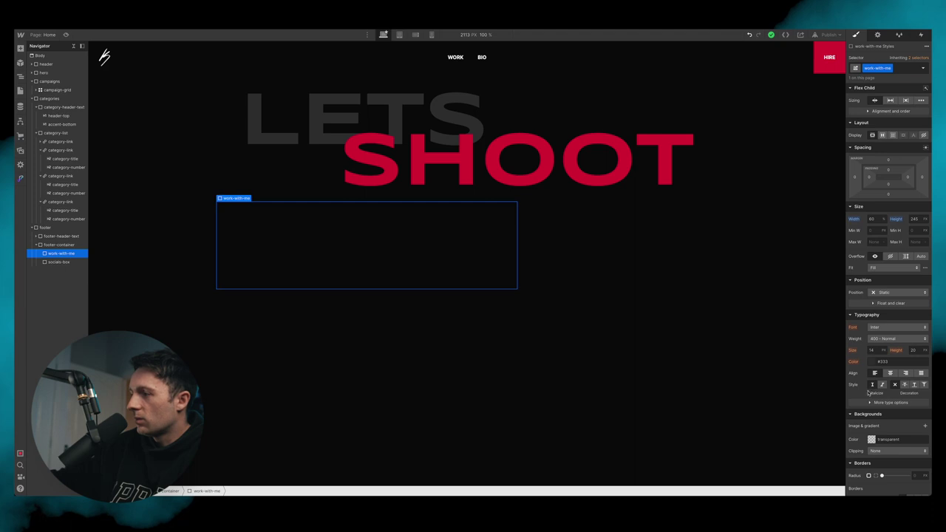
{"action": "left_click", "coordinate": [872, 439]}
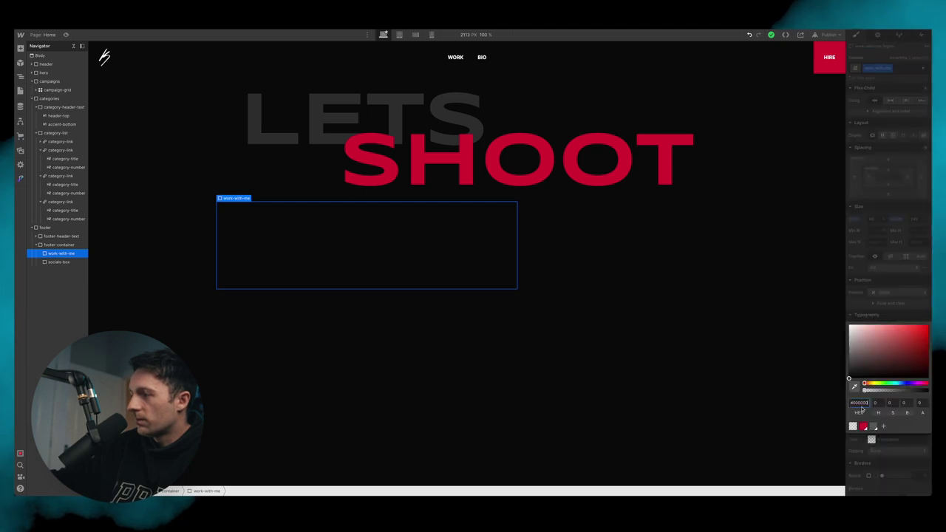
{"action": "double_click", "coordinate": [860, 404]}
{"action": "type", "text": "090909"}
{"action": "left_click", "coordinate": [899, 439]}
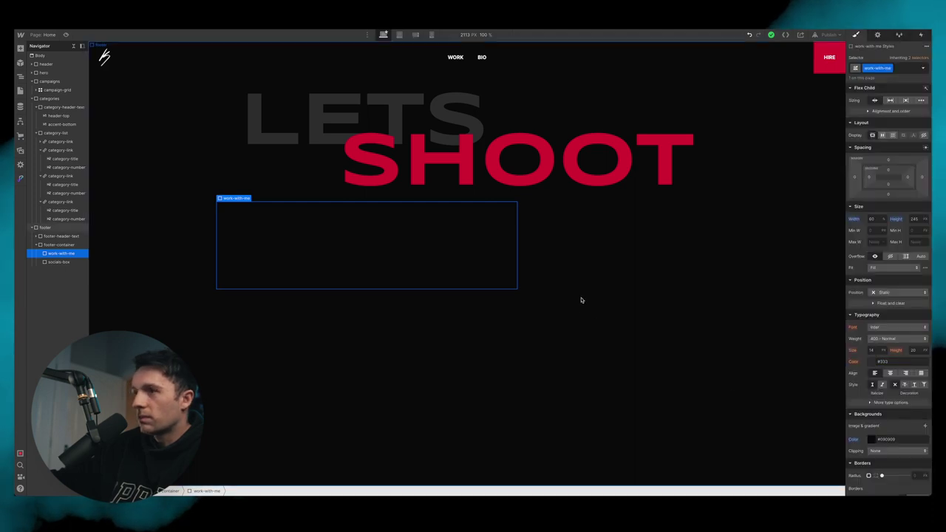
Step: Check the Follow Me On box's stroke in Figma, and give socials-box a solid 2 px border in the crimson swatch in Webflow
{"action": "left_click", "coordinate": [469, 481]}
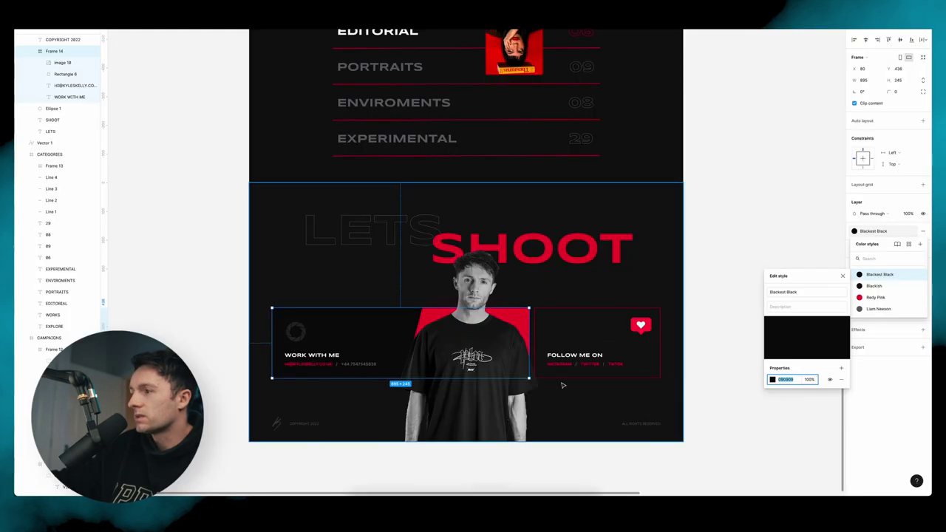
{"action": "left_click", "coordinate": [602, 331]}
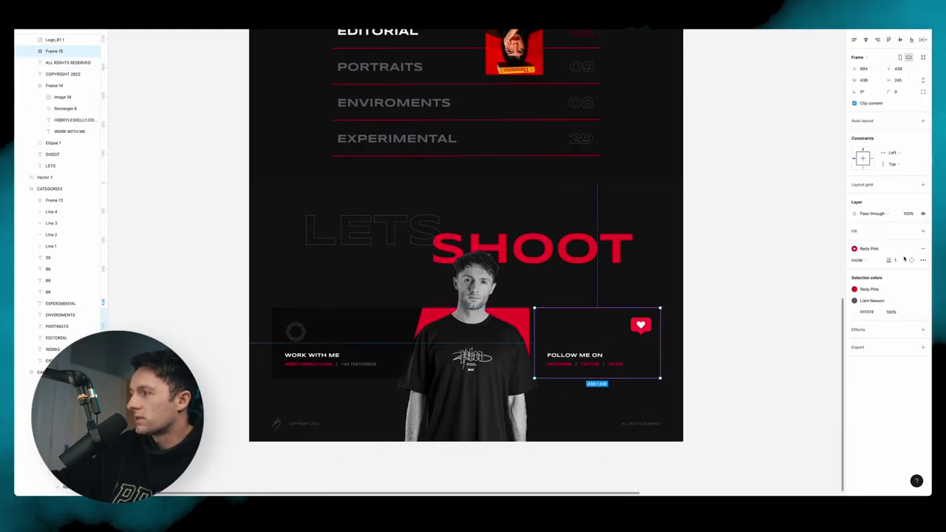
{"action": "left_click", "coordinate": [875, 250]}
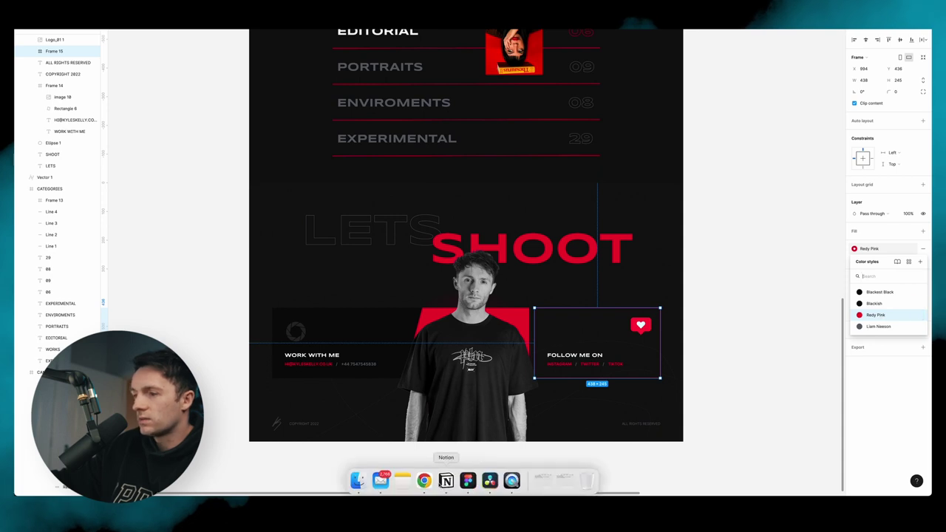
{"action": "left_click", "coordinate": [436, 481]}
{"action": "scroll", "coordinate": [925, 322], "scroll_direction": "down", "scroll_amount": 3}
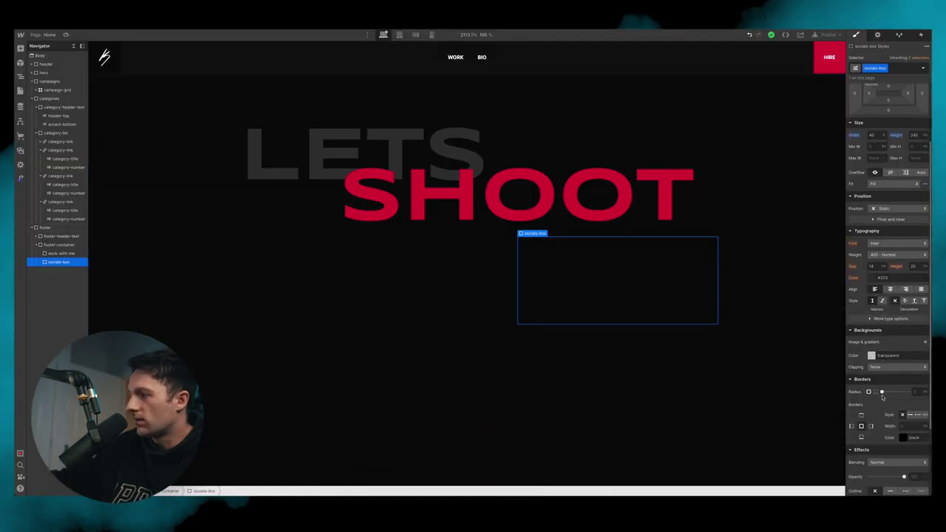
{"action": "scroll", "coordinate": [882, 387], "scroll_direction": "down", "scroll_amount": 2}
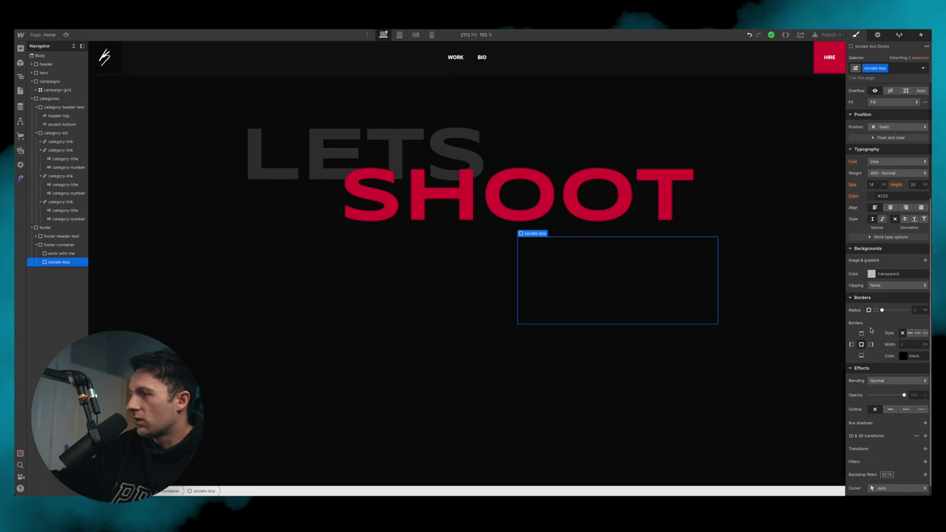
{"action": "left_click", "coordinate": [904, 355]}
{"action": "left_click", "coordinate": [862, 468]}
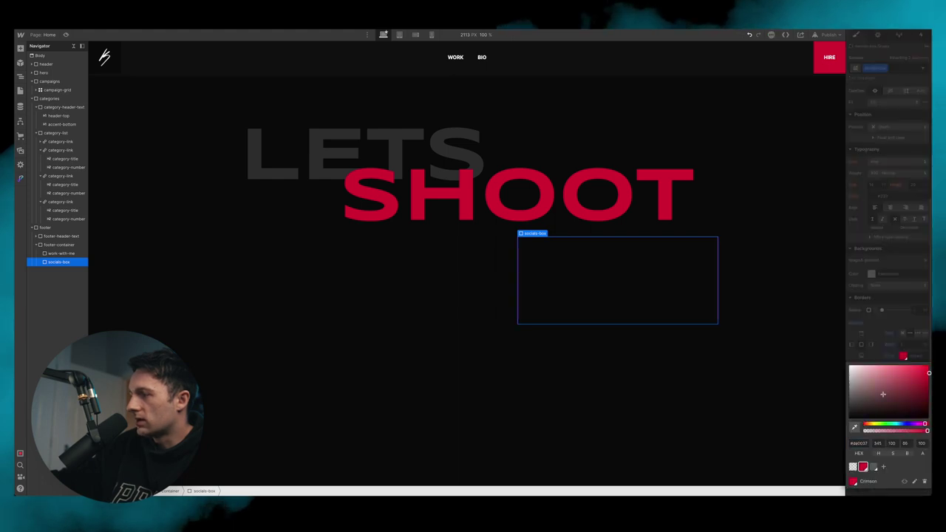
{"action": "left_click", "coordinate": [890, 349]}
{"action": "left_click", "coordinate": [906, 343]}
{"action": "type", "text": "2"}
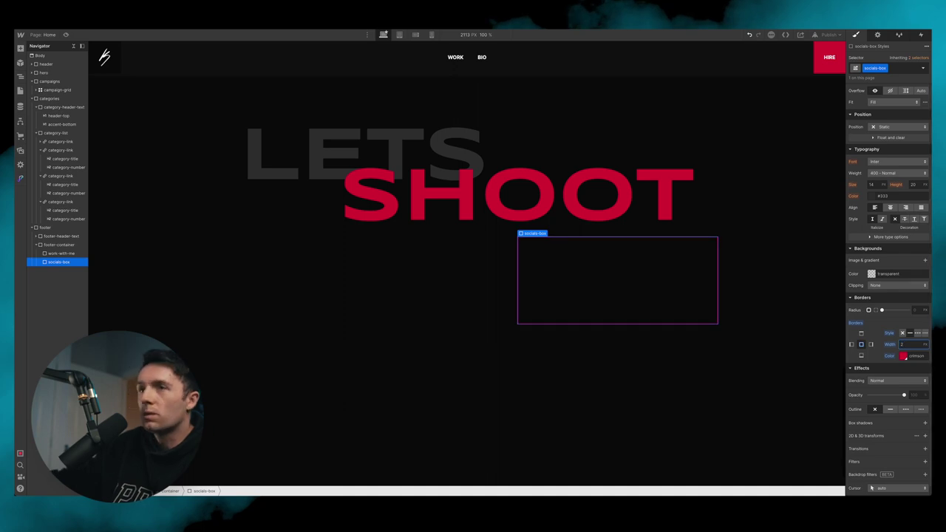
Step: Copy the campaign-text block of the Vogue 2022 campaign
{"action": "scroll", "coordinate": [189, 238], "scroll_direction": "up", "scroll_amount": 10}
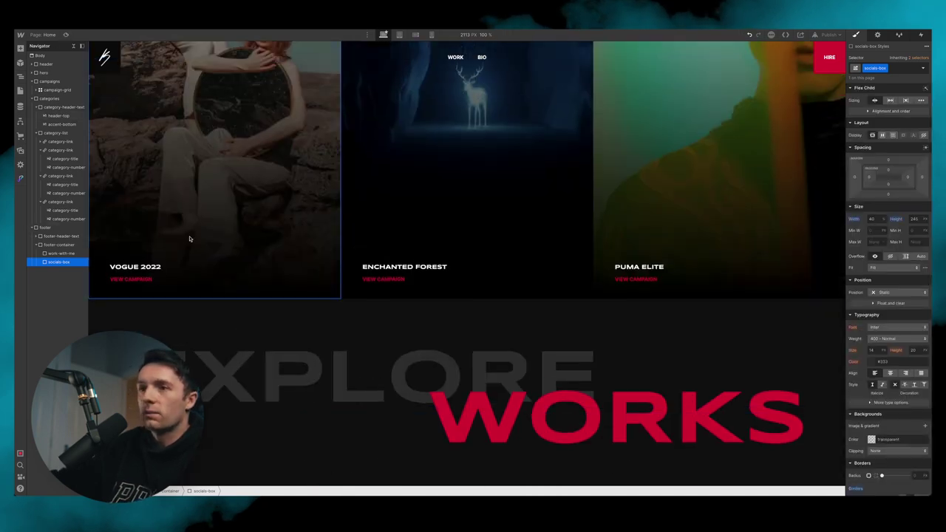
{"action": "left_click", "coordinate": [172, 267]}
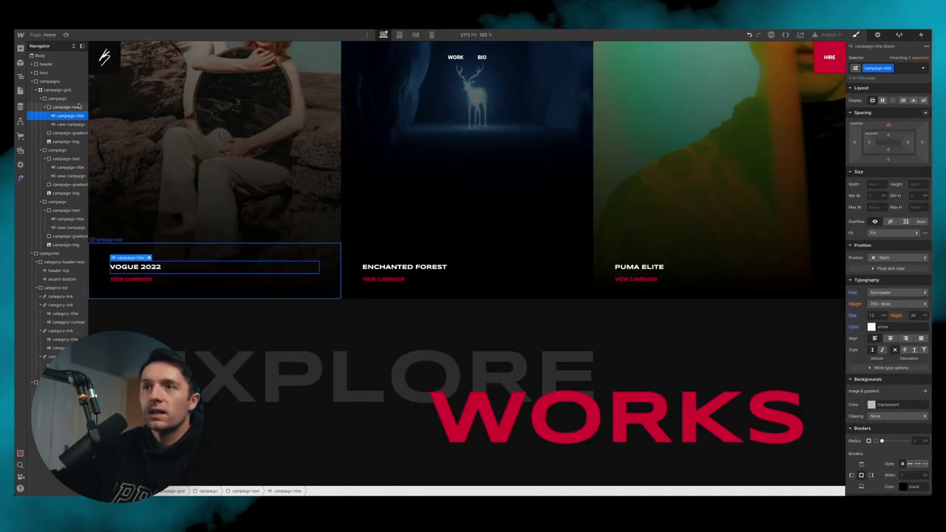
{"action": "left_click", "coordinate": [78, 106]}
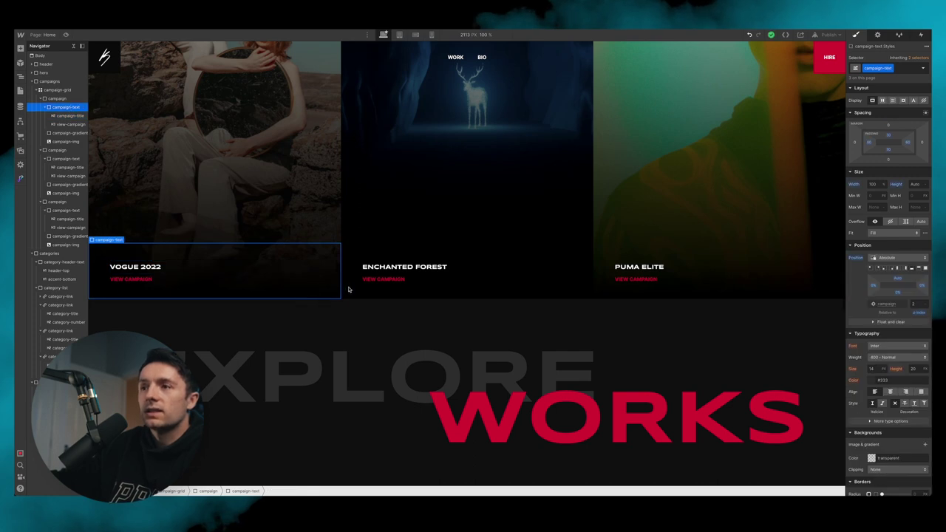
Step: Set the position of work-with-me in the footer to Relative and paste the copied campaign-text block into it
{"action": "scroll", "coordinate": [350, 289], "scroll_direction": "down", "scroll_amount": 10}
{"action": "left_click", "coordinate": [368, 248]}
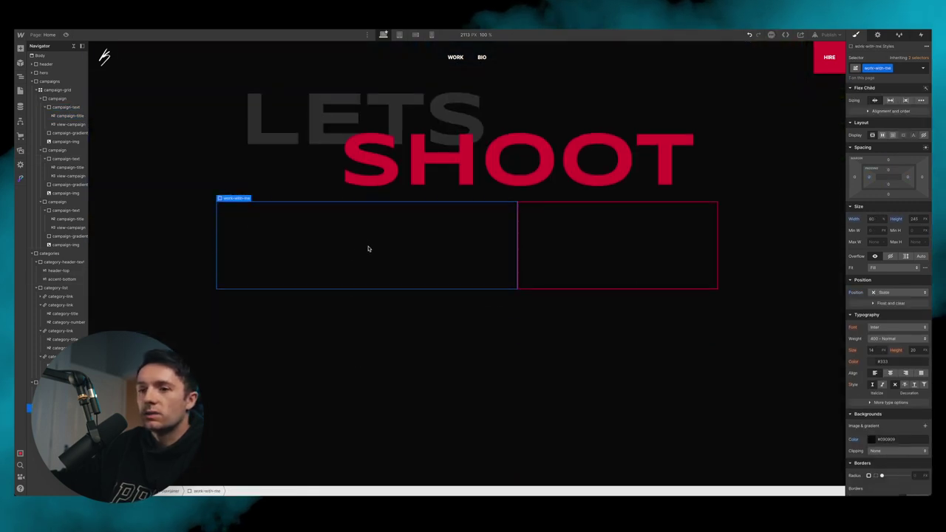
{"action": "scroll", "coordinate": [384, 308], "scroll_direction": "up", "scroll_amount": 1}
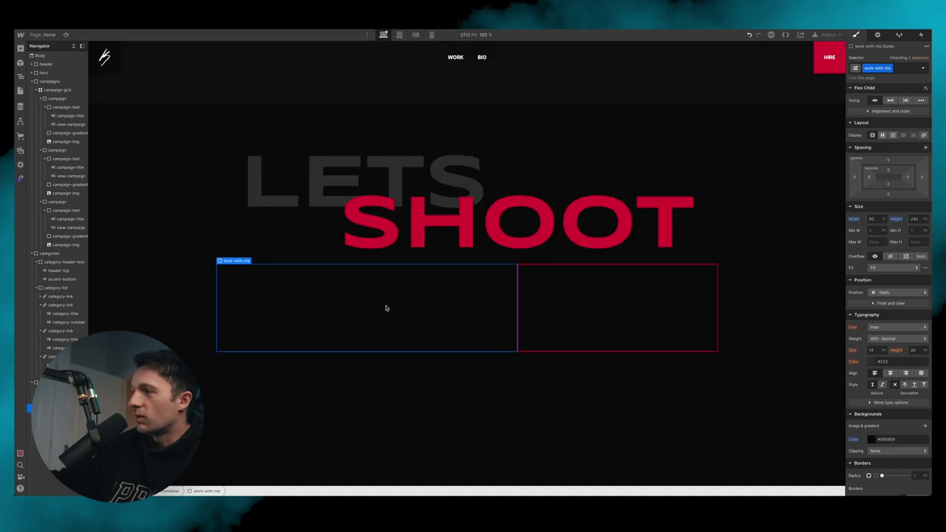
{"action": "left_click", "coordinate": [887, 297]}
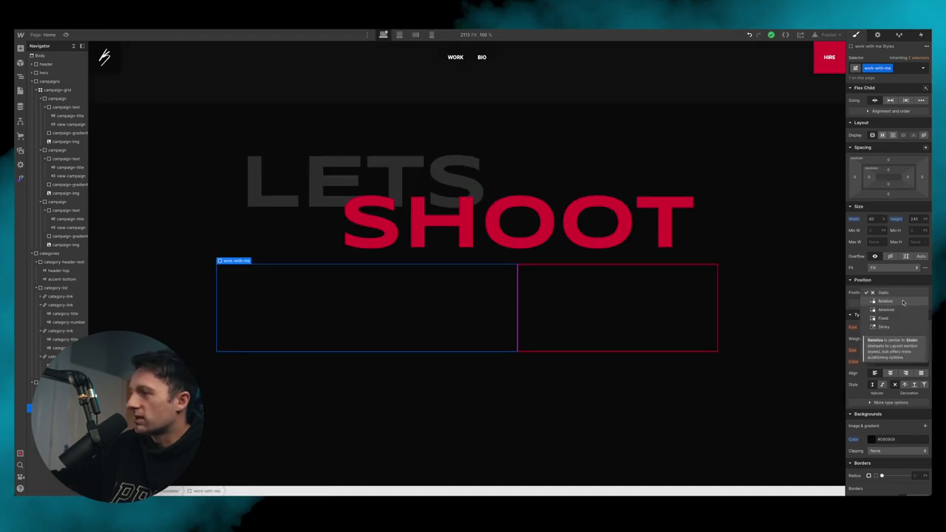
{"action": "left_click", "coordinate": [903, 305]}
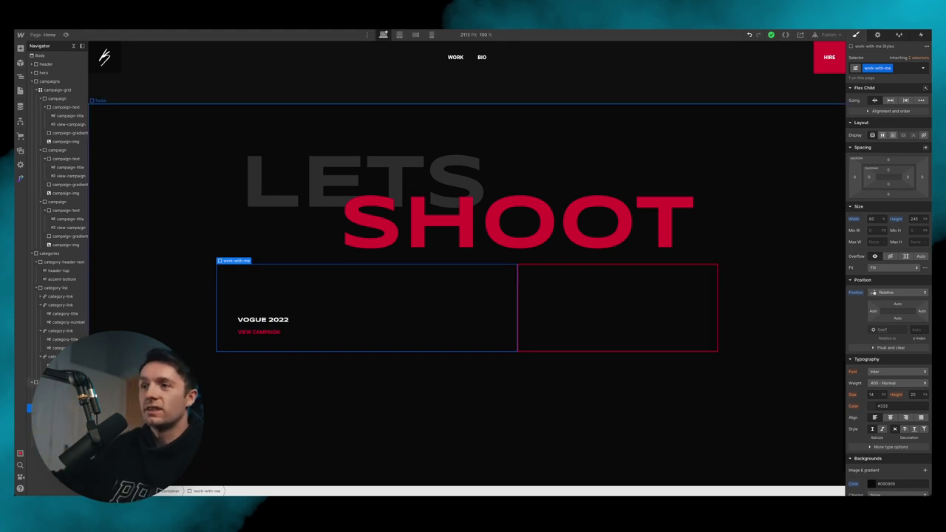
Step: Set the position of socials-box to Relative
{"action": "left_click", "coordinate": [543, 304]}
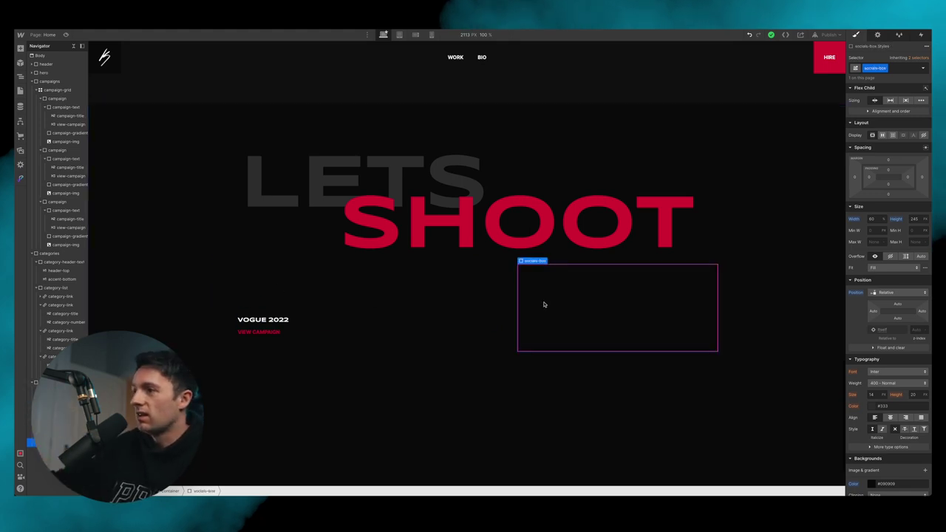
{"action": "left_click", "coordinate": [897, 294]}
{"action": "left_click", "coordinate": [895, 302]}
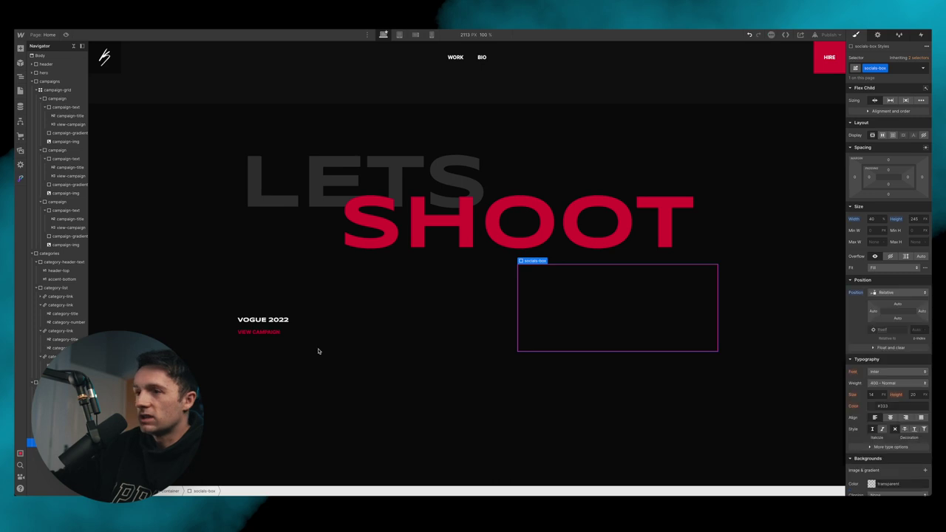
Step: Duplicate the campaign-text class on the block inside work-with-me and name the duplicate box-text
{"action": "left_click", "coordinate": [307, 316]}
{"action": "left_click", "coordinate": [317, 305]}
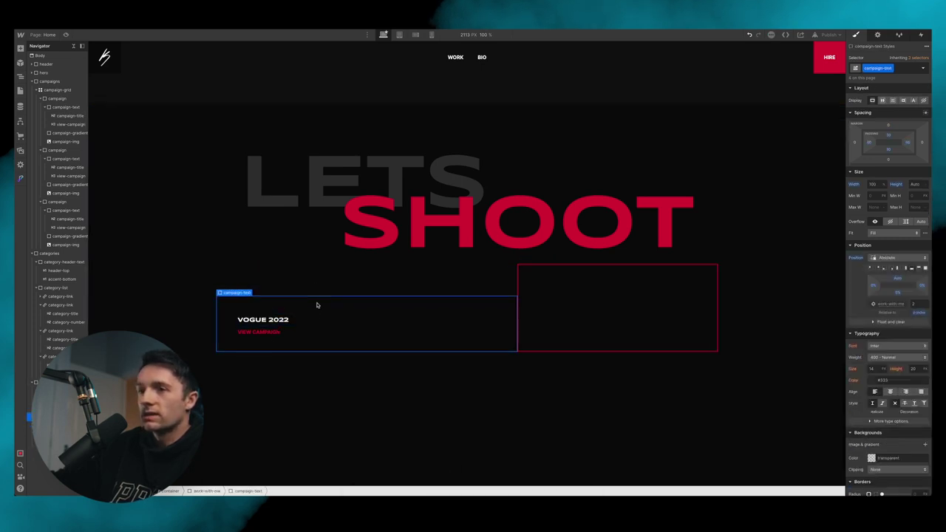
{"action": "left_click", "coordinate": [891, 68]}
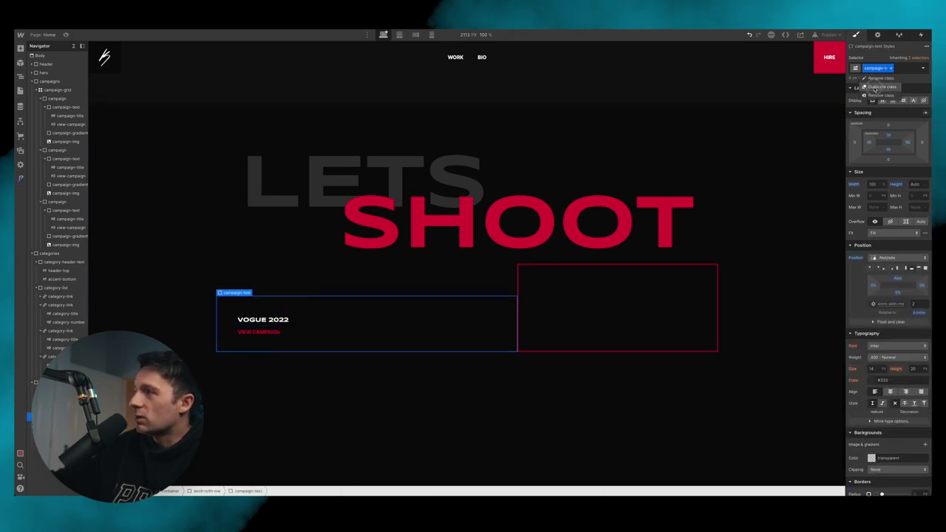
{"action": "left_click", "coordinate": [878, 87]}
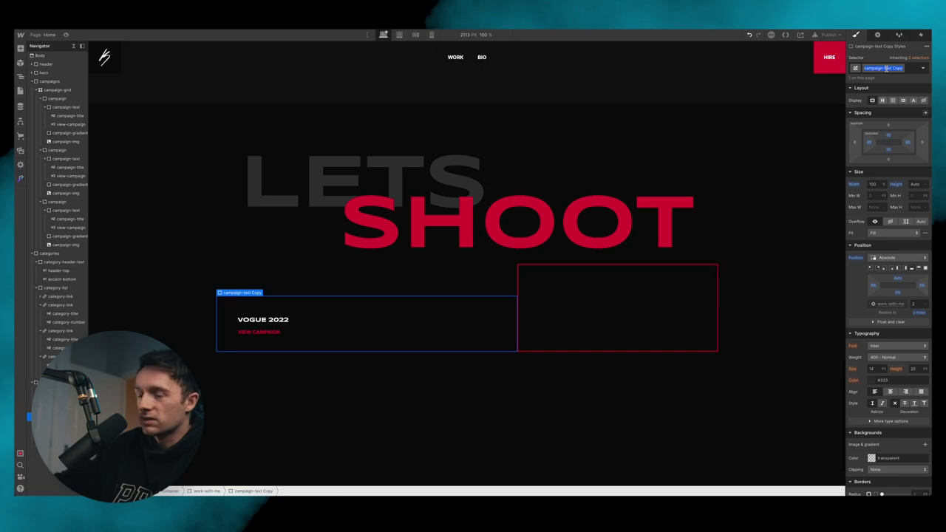
{"action": "type", "text": "bol"}
{"action": "key", "text": "Return"}
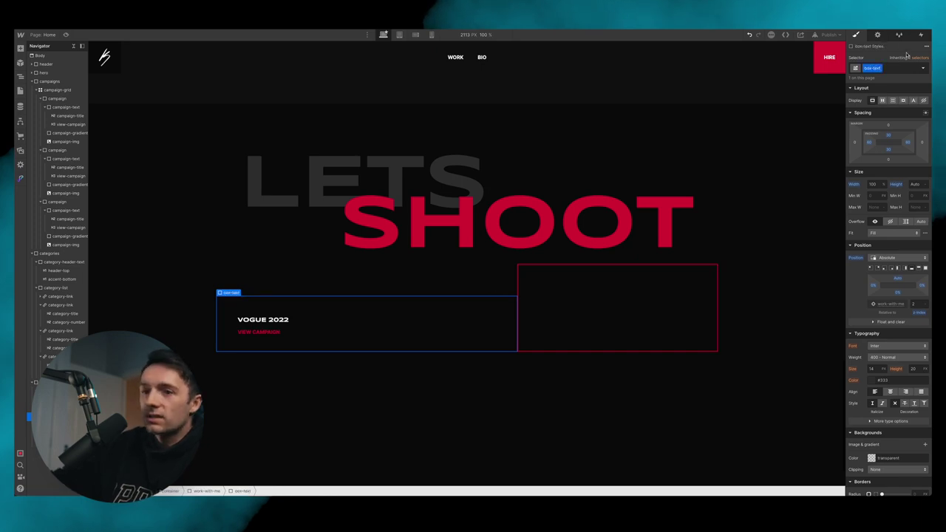
Step: Change the heading in work-with-me to WORK WITH ME and the line below it to the contact e-mail and phone number
{"action": "double_click", "coordinate": [262, 319]}
{"action": "type", "text": "WORK WITH "}
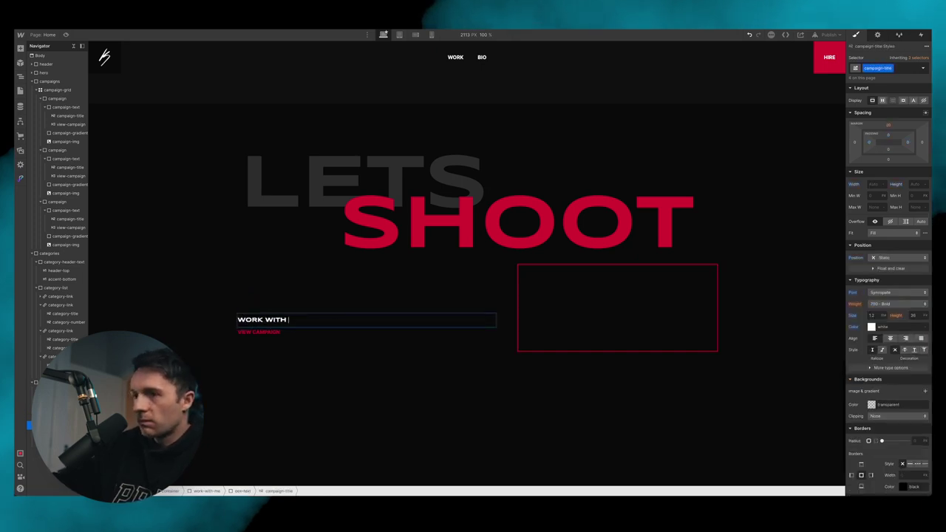
{"action": "type", "text": "ME"}
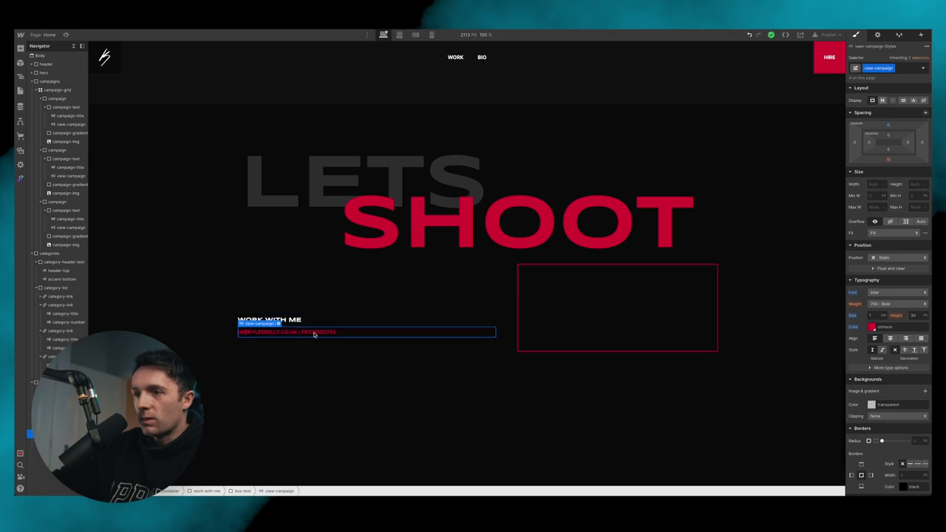
Step: Wrap the slash and phone number of the contact line in a text span with the new class off-accent
{"action": "double_click", "coordinate": [304, 332]}
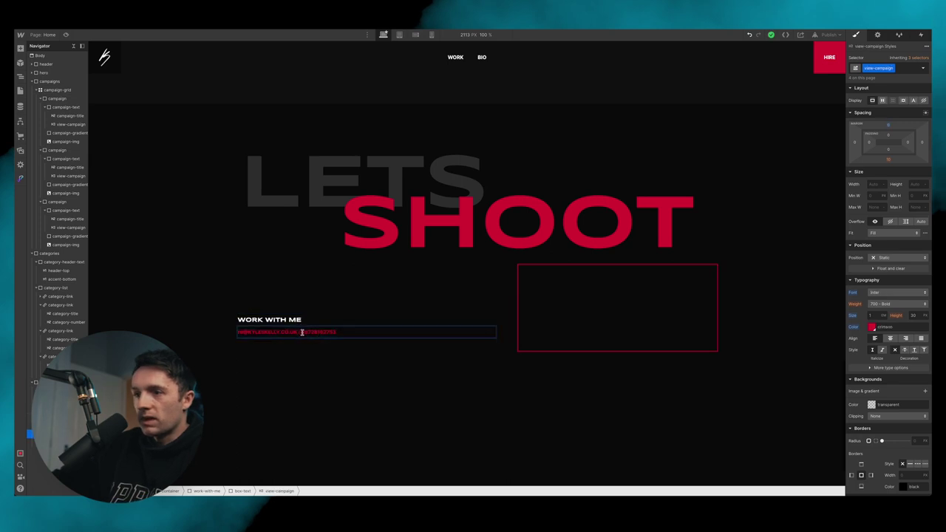
{"action": "double_click", "coordinate": [303, 332]}
{"action": "right_click", "coordinate": [303, 332]}
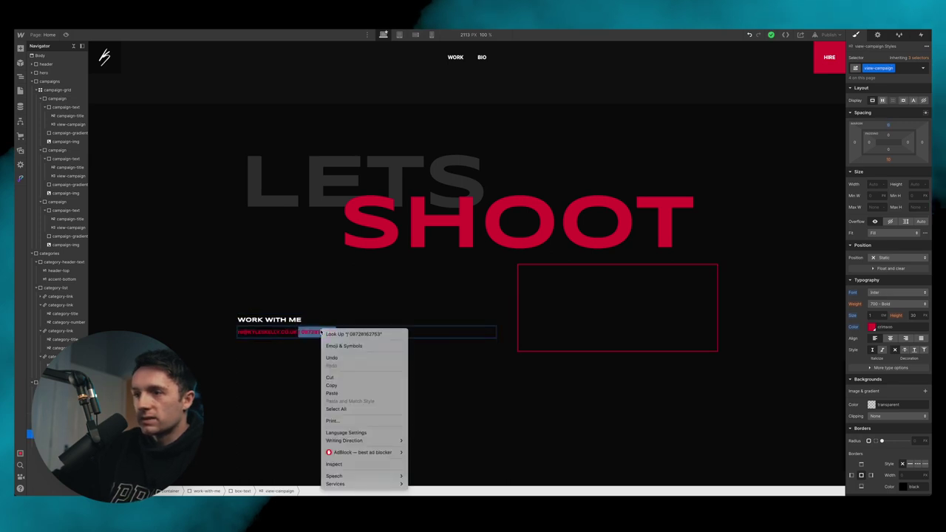
{"action": "left_click", "coordinate": [299, 333]}
{"action": "left_click_drag", "start_coordinate": [297, 332], "coordinate": [351, 331]}
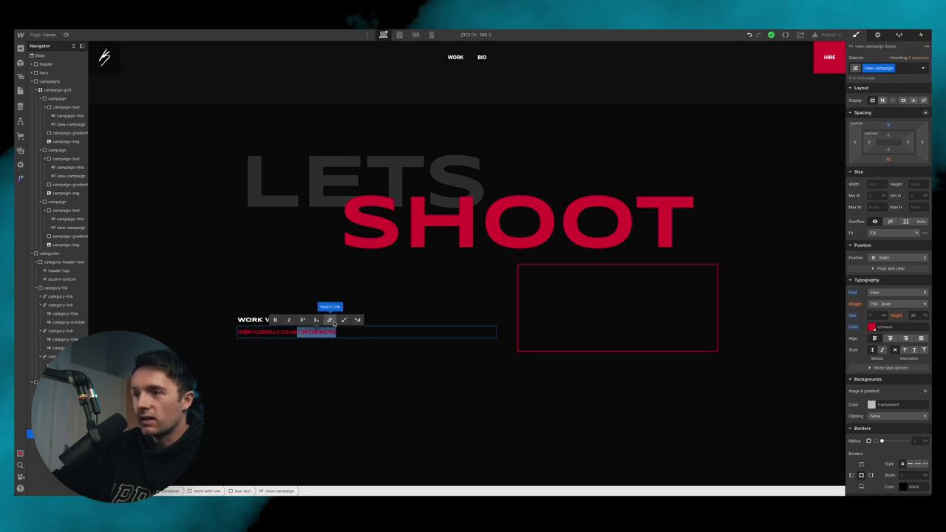
{"action": "left_click", "coordinate": [344, 320]}
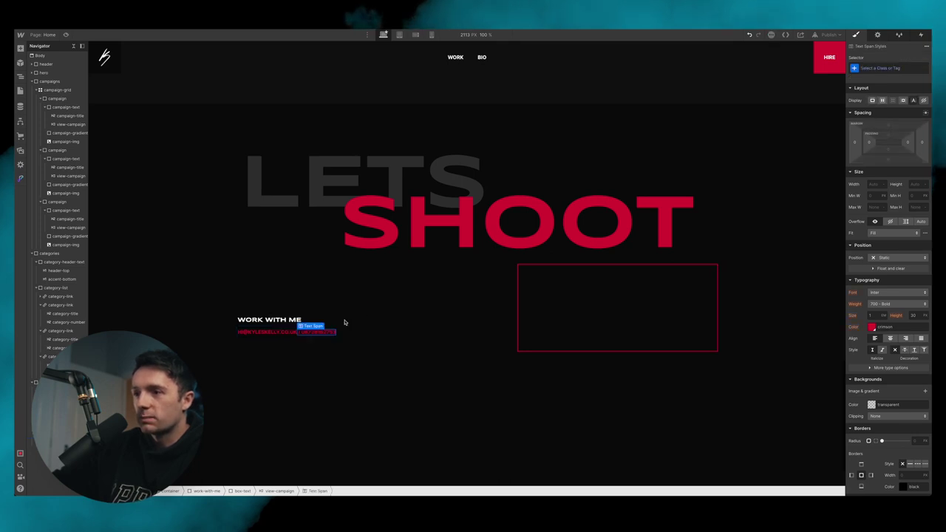
{"action": "left_click", "coordinate": [884, 69]}
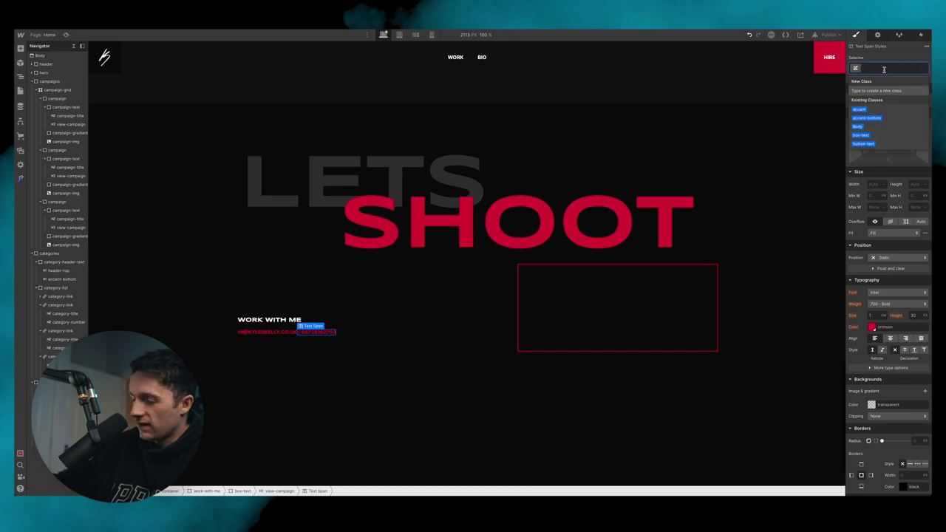
{"action": "type", "text": "a"}
{"action": "type", "text": "f"}
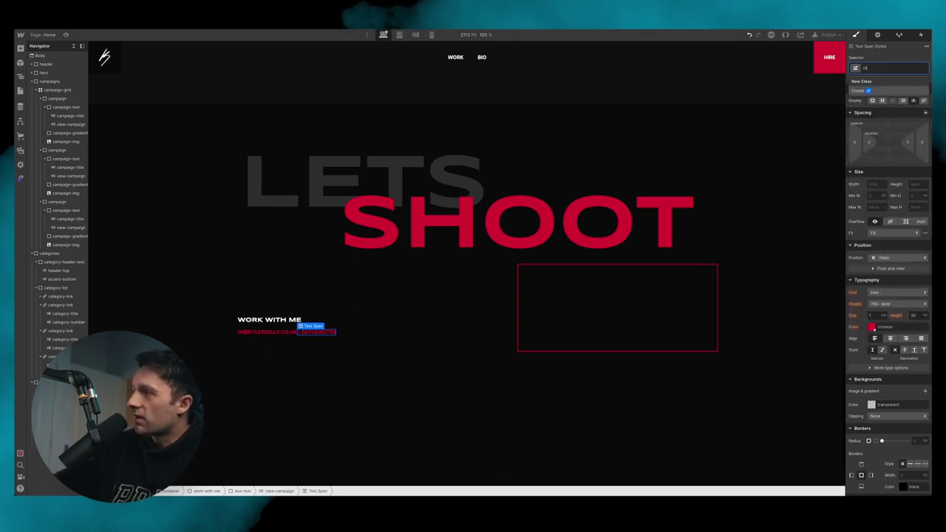
{"action": "type", "text": "-accent"}
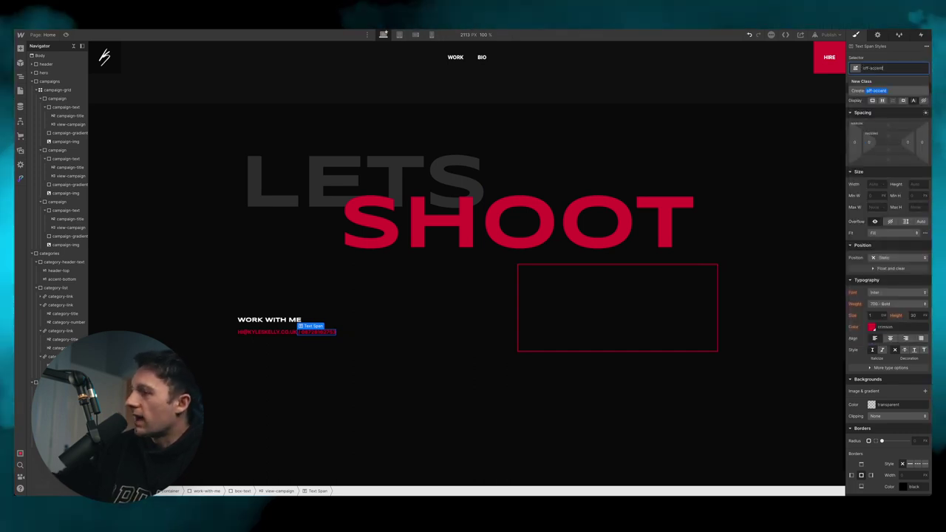
{"action": "key", "text": "Return"}
Step: Give the off-accent span the Dim Grey text color and add a left margin that separates it from the e-mail
{"action": "left_click", "coordinate": [871, 326]}
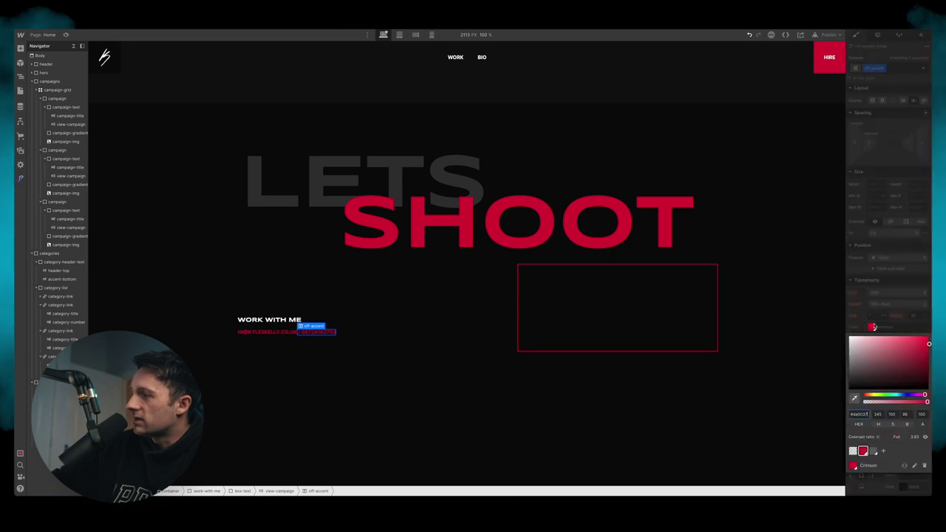
{"action": "left_click", "coordinate": [873, 451]}
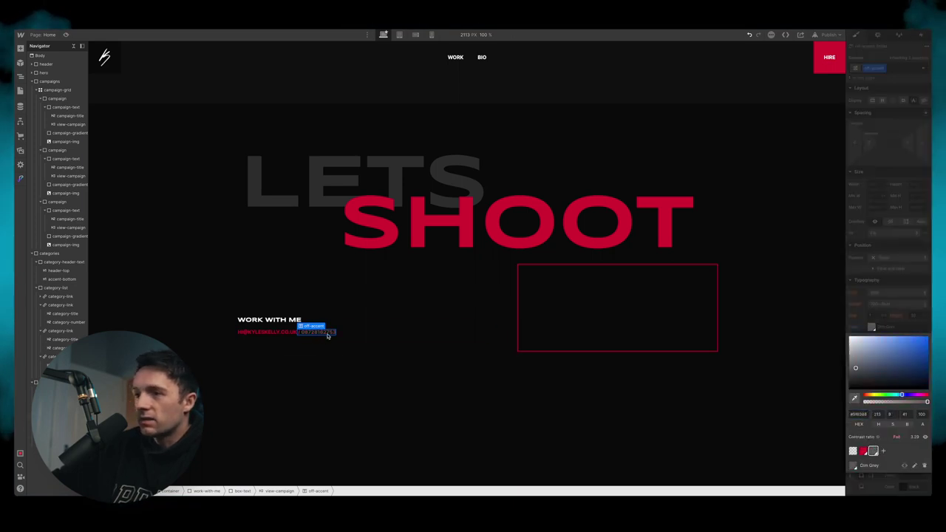
{"action": "left_click", "coordinate": [856, 199]}
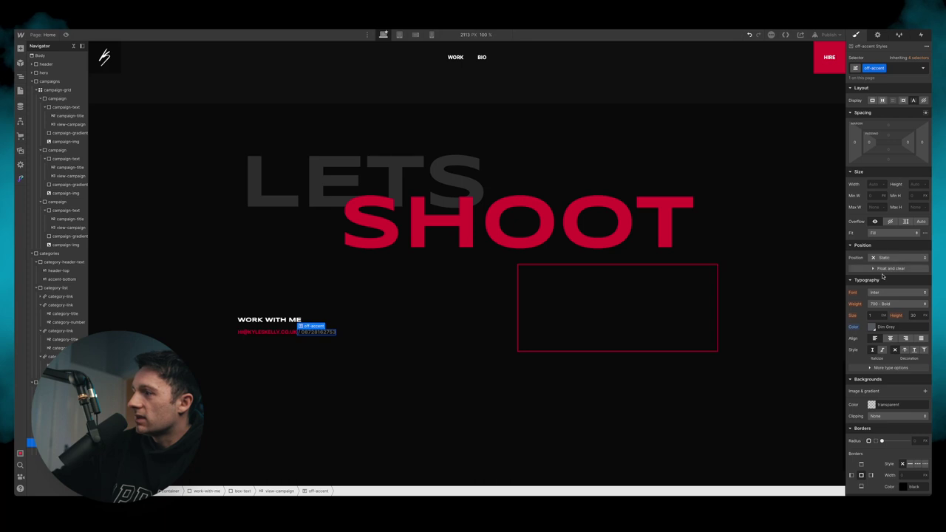
{"action": "left_click_drag", "start_coordinate": [865, 142], "coordinate": [849, 145]}
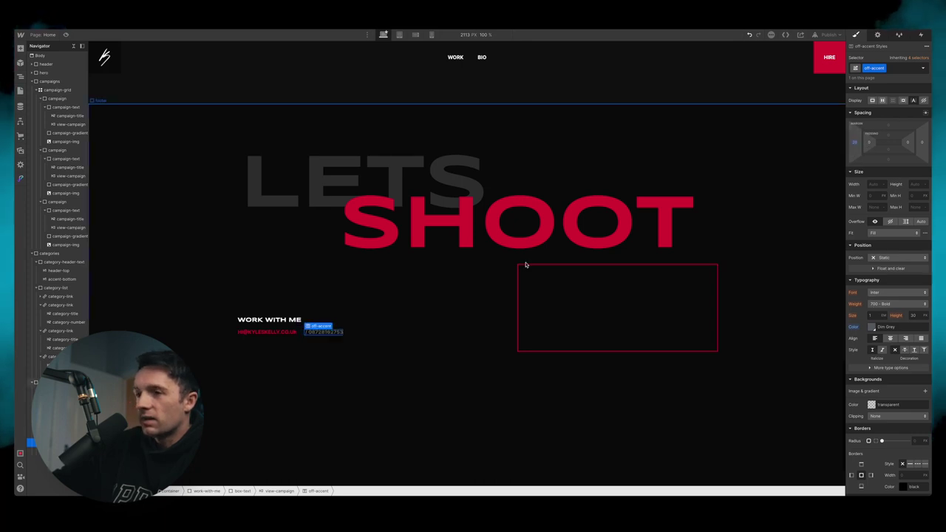
Step: Copy the box-text block from work-with-me and paste it into socials-box
{"action": "left_click", "coordinate": [419, 399]}
{"action": "scroll", "coordinate": [419, 399], "scroll_direction": "down", "scroll_amount": 1}
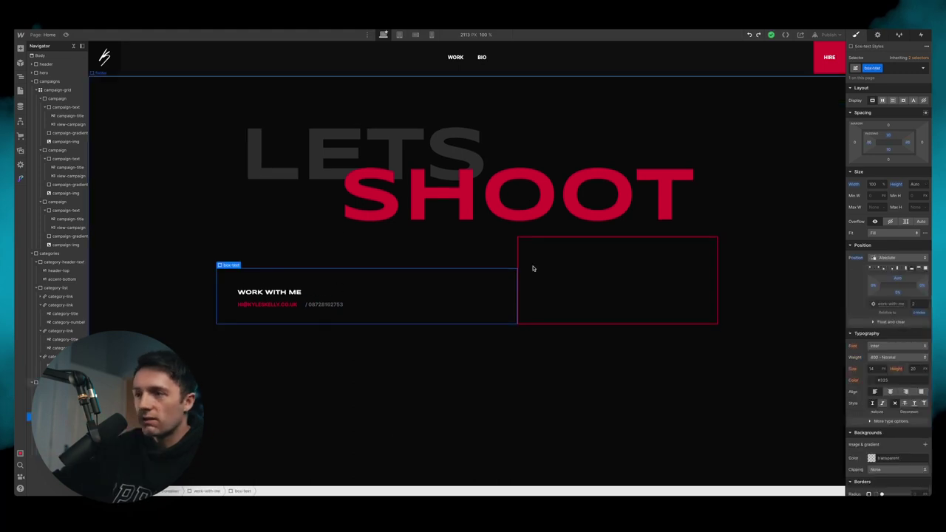
{"action": "left_click", "coordinate": [595, 288]}
{"action": "key", "text": "super+v"}
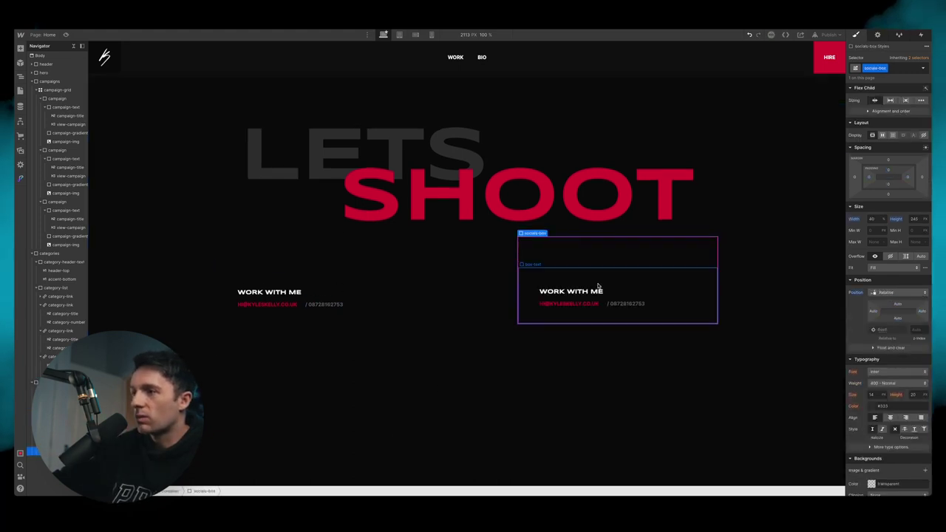
Step: Check the Follow Me On box's text in Figma, and change the socials-box heading to FOLLOW ME ON in Webflow
{"action": "left_click", "coordinate": [467, 480]}
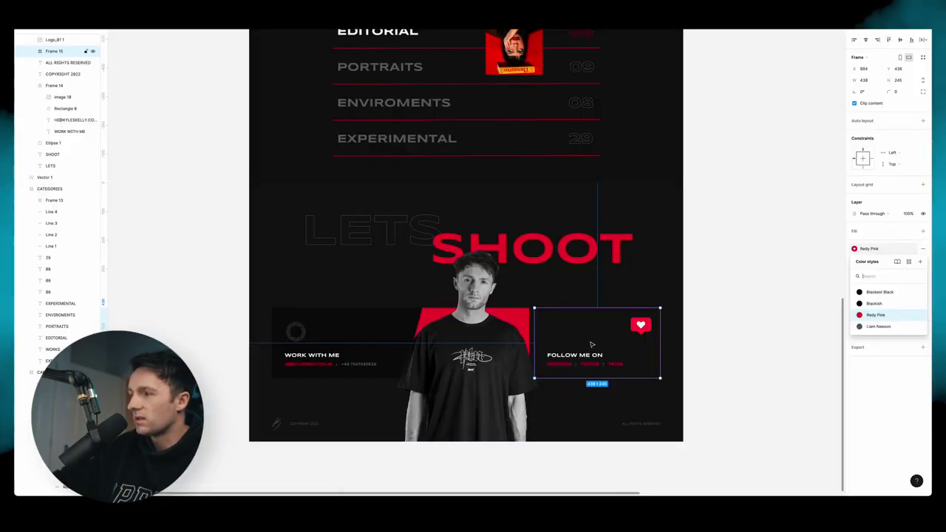
{"action": "mouse_move", "coordinate": [516, 490]}
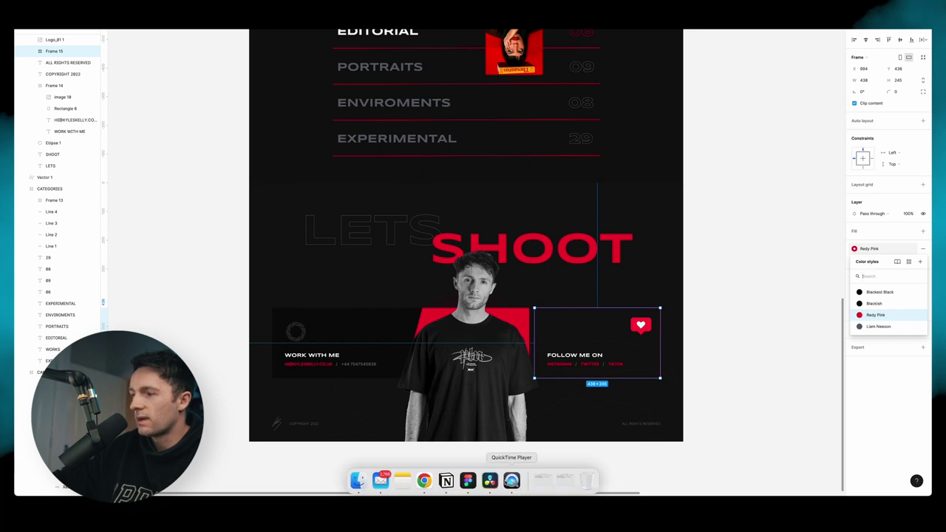
{"action": "left_click", "coordinate": [490, 480]}
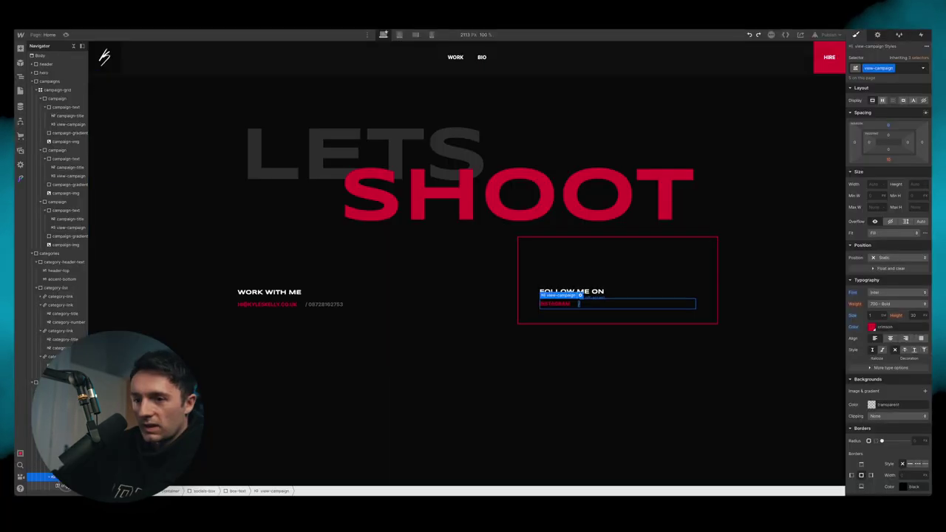
Step: Replace the line under FOLLOW ME ON with a fresh copy of work-with-me's contact line, and delete the copy's phone number
{"action": "key", "text": "BackSpace"}
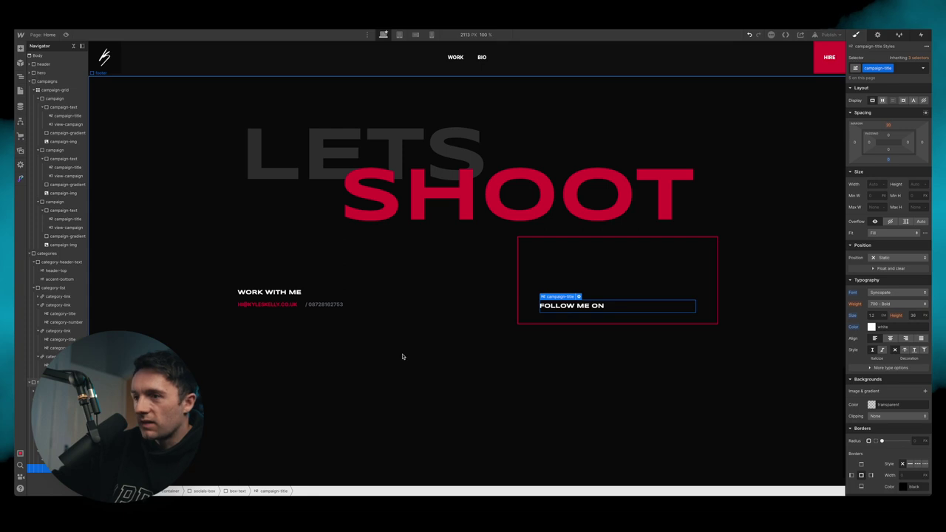
{"action": "left_click", "coordinate": [271, 303]}
{"action": "left_click", "coordinate": [590, 310]}
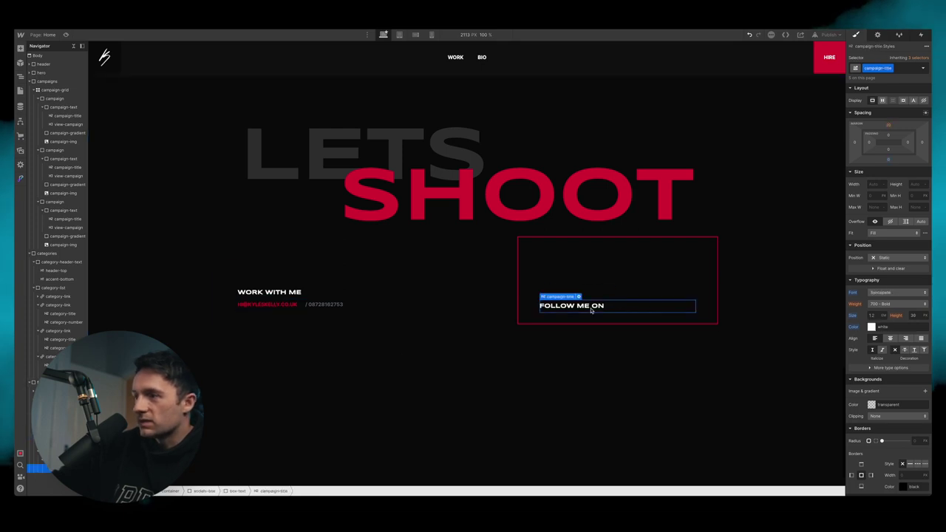
{"action": "key", "text": "cmd+v"}
{"action": "double_click", "coordinate": [590, 305]}
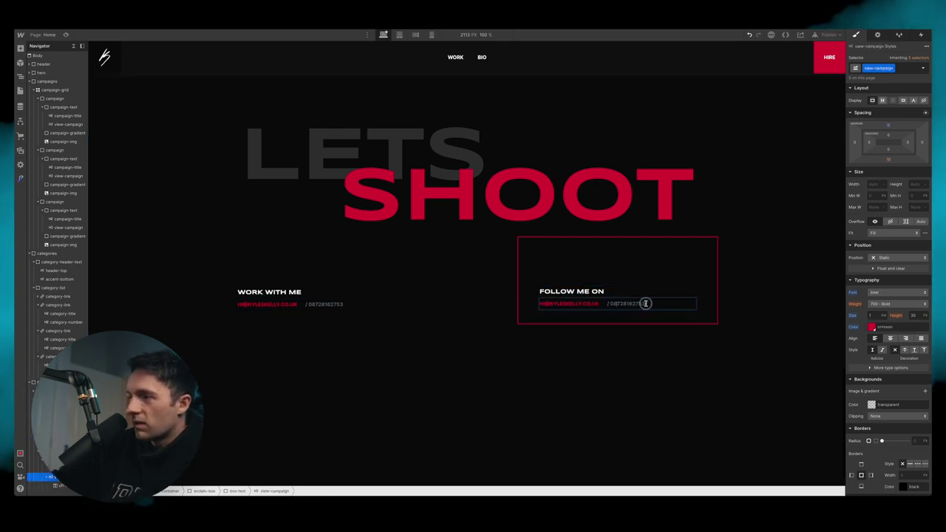
{"action": "left_click_drag", "start_coordinate": [646, 302], "coordinate": [600, 304]}
{"action": "key", "text": "BackSpace"}
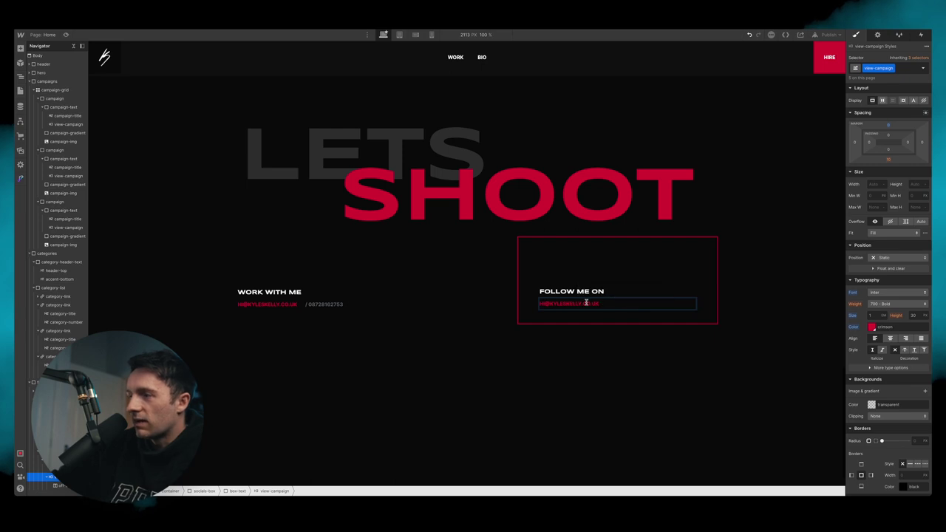
Step: Replace the e-mail line under FOLLOW ME ON with the text INSTAGRAM / TIKTOK / YOUTUBE
{"action": "triple_click", "coordinate": [590, 302]}
{"action": "type", "text": "INS"}
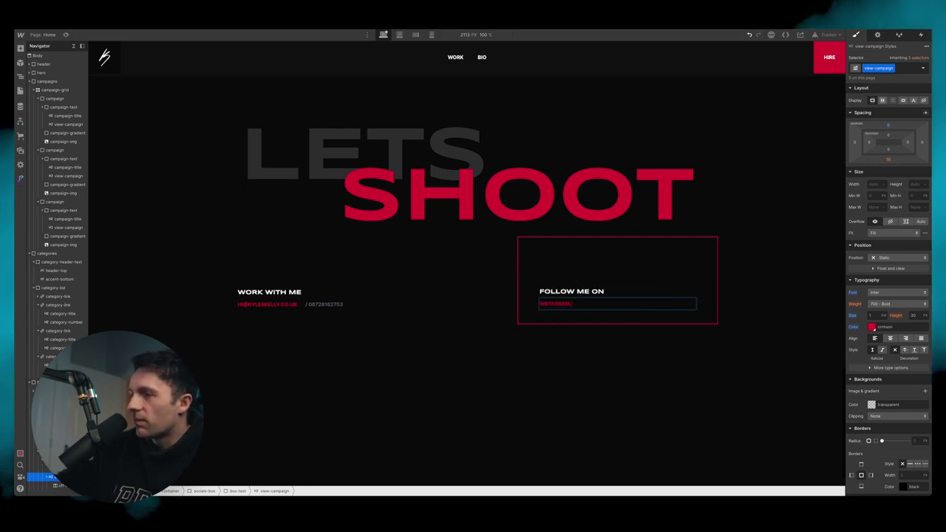
{"action": "type", "text": "tagram / T"}
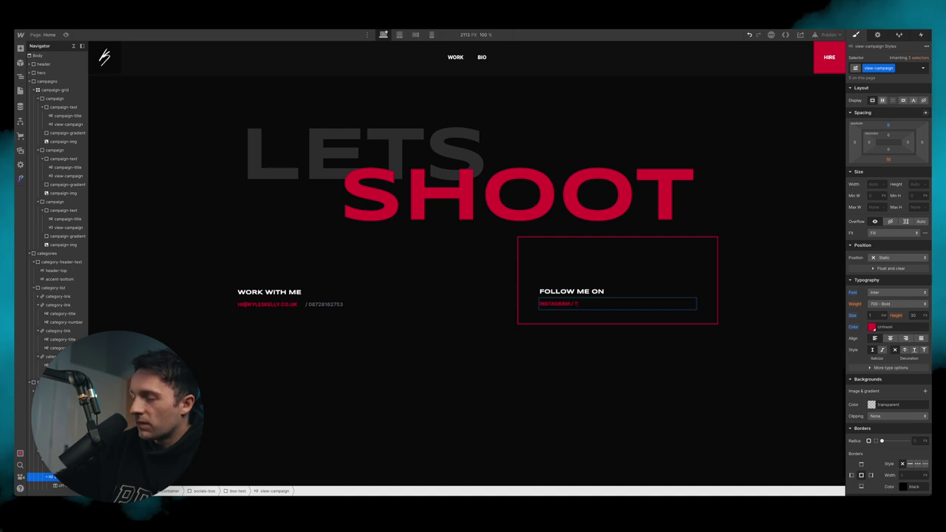
{"action": "type", "text": "ikTok"}
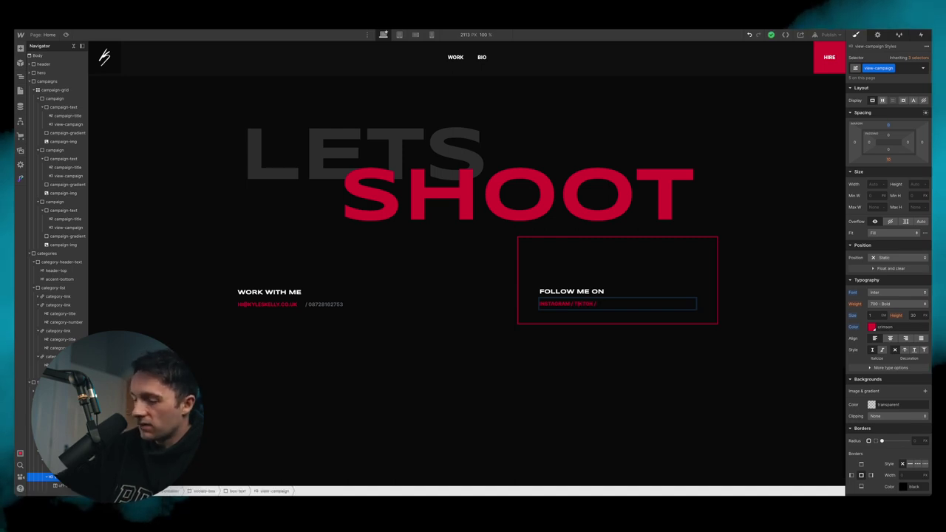
Step: Wrap the slash between INSTAGRAM and TIKTOK in a span and give it a new class named seperator
{"action": "double_click", "coordinate": [570, 303]}
{"action": "left_click", "coordinate": [599, 291]}
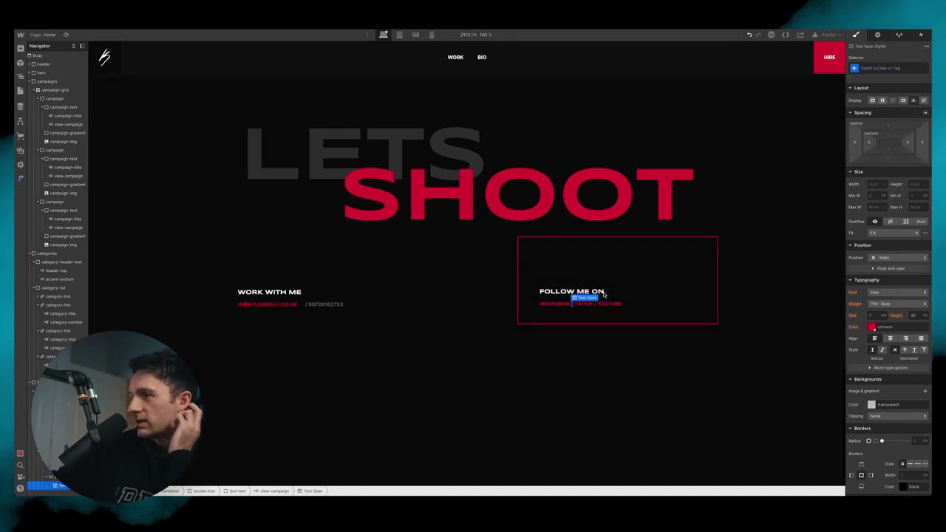
{"action": "left_click", "coordinate": [891, 68]}
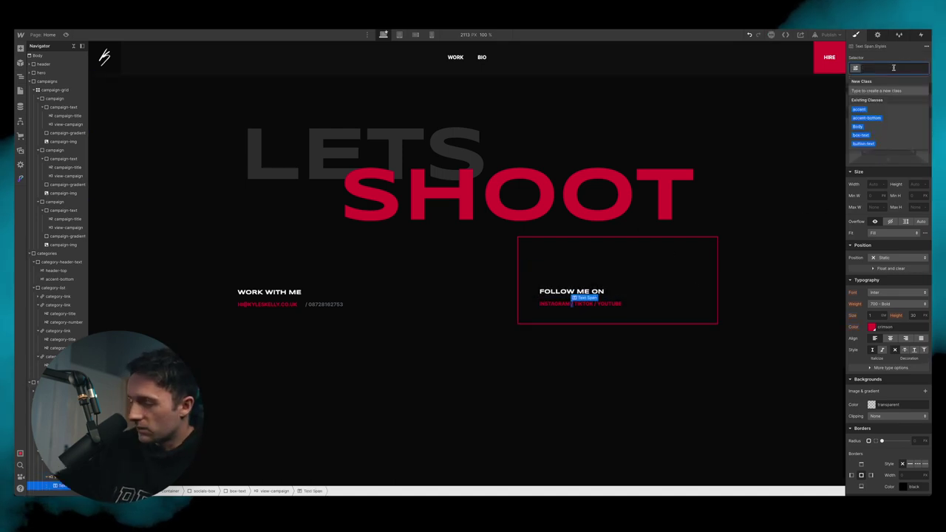
{"action": "type", "text": "seperator"}
{"action": "key", "text": "Return"}
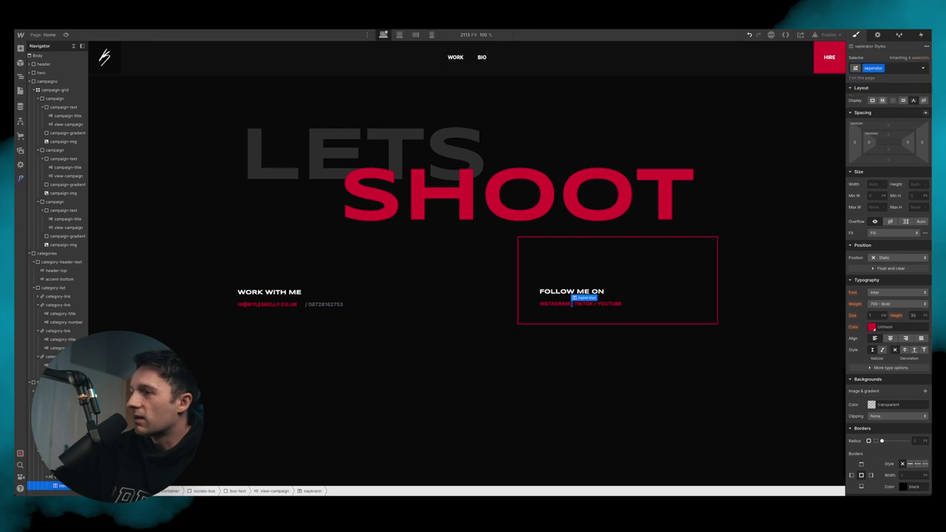
Step: Wrap the slash between TIKTOK and YOUTUBE in a span and apply the existing seperator class to it
{"action": "left_click", "coordinate": [597, 306]}
{"action": "double_click", "coordinate": [595, 304]}
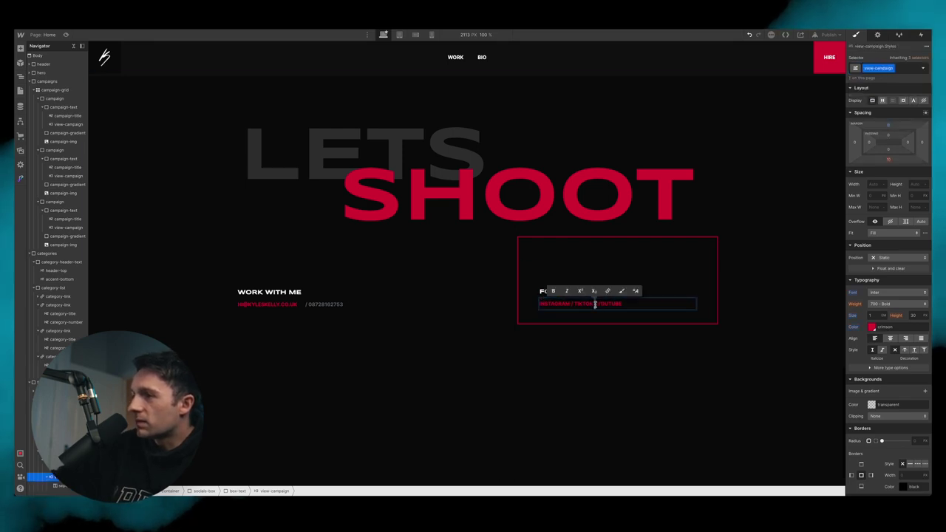
{"action": "left_click", "coordinate": [621, 292]}
{"action": "left_click", "coordinate": [890, 67]}
{"action": "type", "text": "s"}
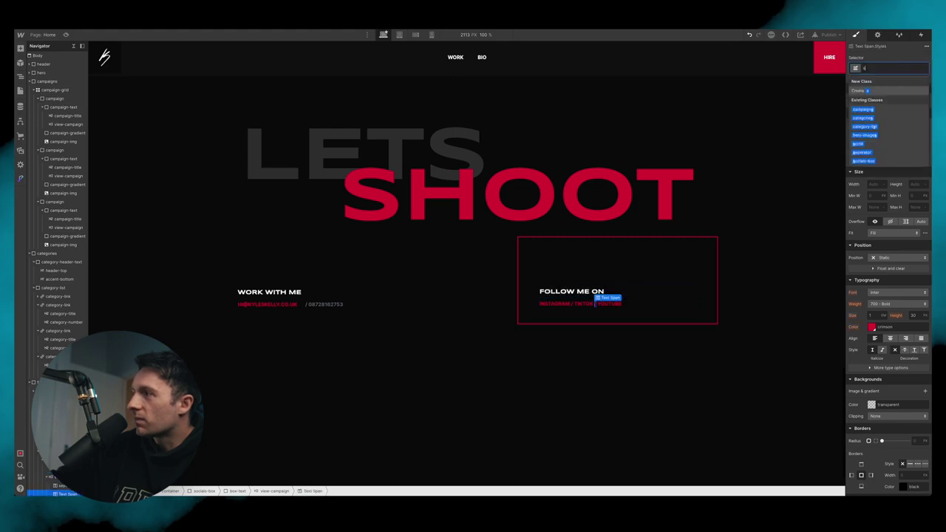
{"action": "type", "text": "e"}
{"action": "left_click", "coordinate": [868, 109]}
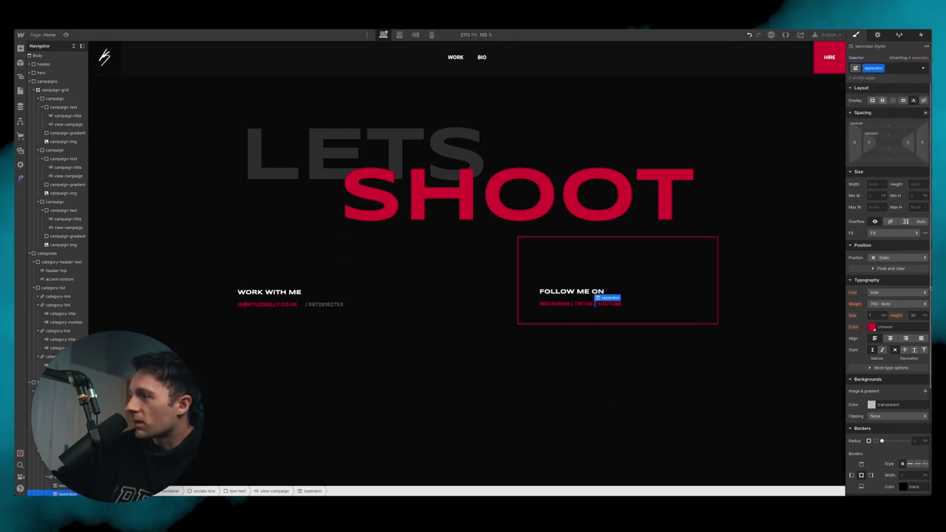
Step: Give the seperator class the Dim Grey text color and equal left and right padding
{"action": "left_click", "coordinate": [872, 328]}
{"action": "left_click", "coordinate": [873, 452]}
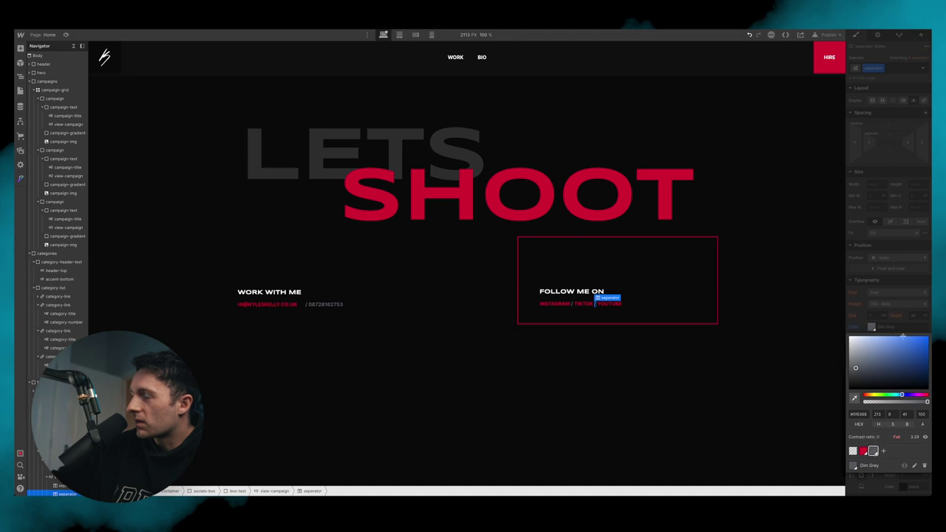
{"action": "left_click", "coordinate": [856, 275]}
{"action": "left_click_drag", "start_coordinate": [868, 145], "coordinate": [878, 146]}
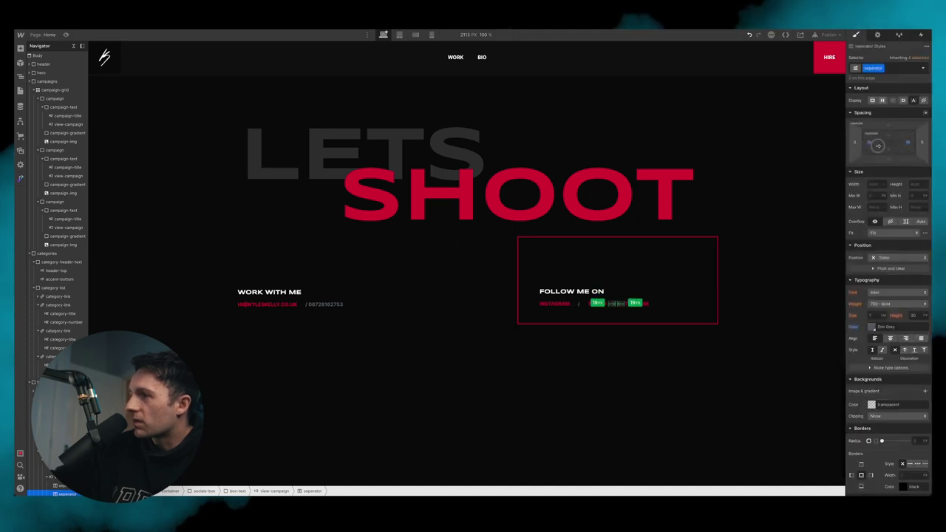
Step: Preview the footer, open Figma to compare the design, and give work-with-me a right margin of about 40 px in Webflow
{"action": "left_click", "coordinate": [636, 412]}
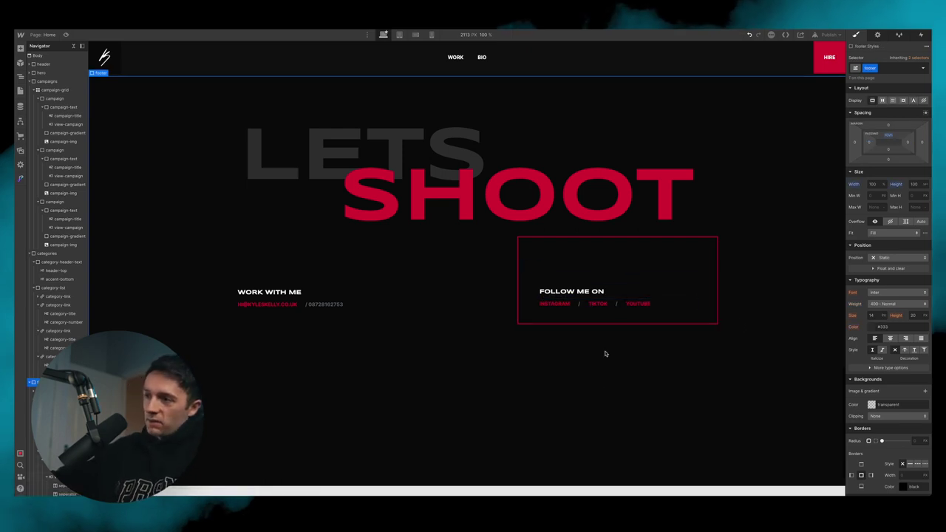
{"action": "key", "text": "ctrl+shift+p"}
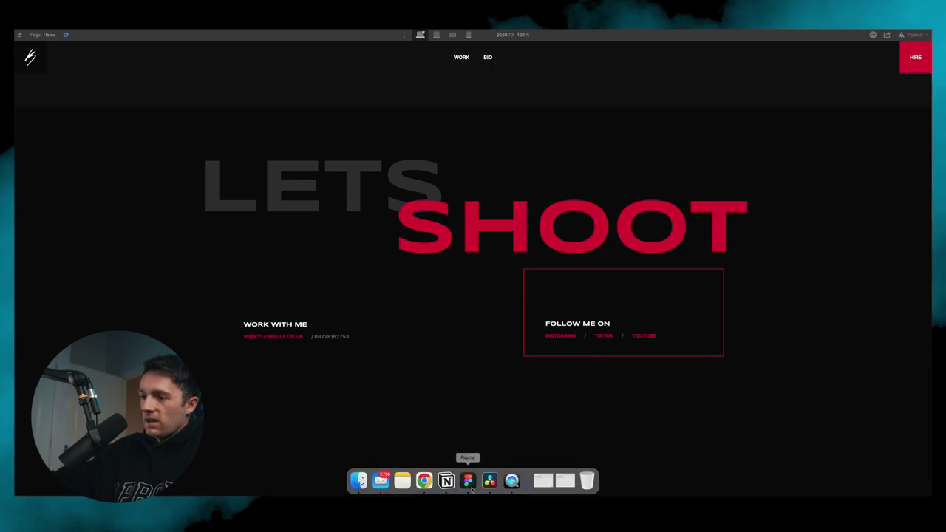
{"action": "left_click", "coordinate": [468, 481]}
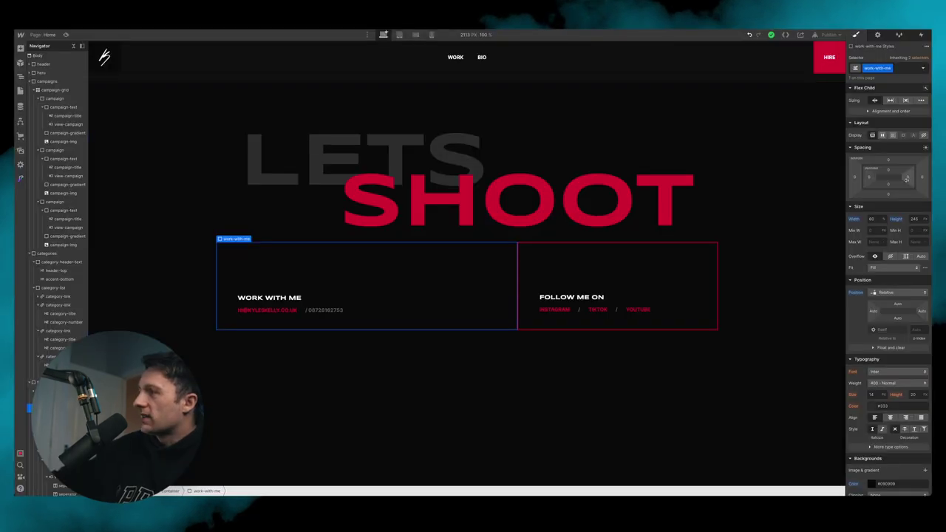
{"action": "mouse_move", "coordinate": [922, 179]}
{"action": "left_mouse_down"}
{"action": "mouse_move", "coordinate": [914, 179]}
{"action": "mouse_move", "coordinate": [930, 179]}
{"action": "left_mouse_up"}
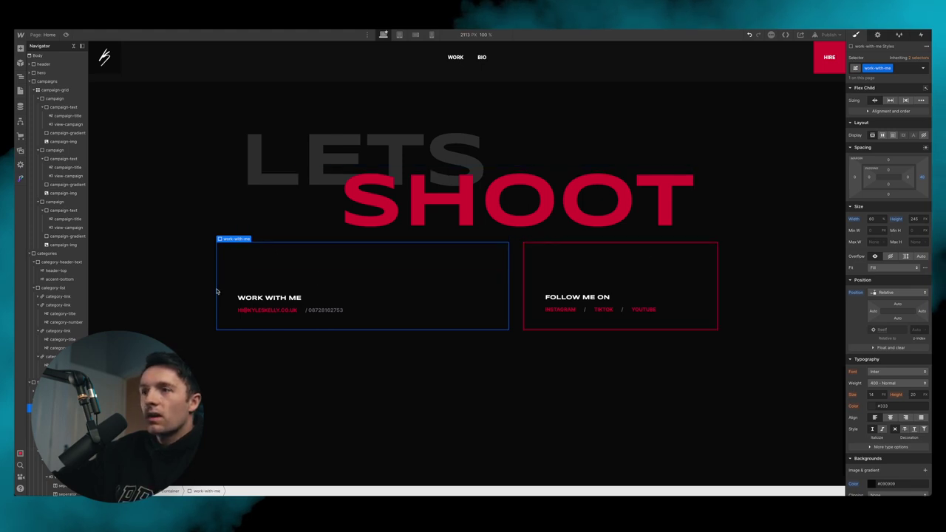
Step: Try a 5vh top margin on the work-with-me box, and undo it
{"action": "left_click", "coordinate": [889, 161]}
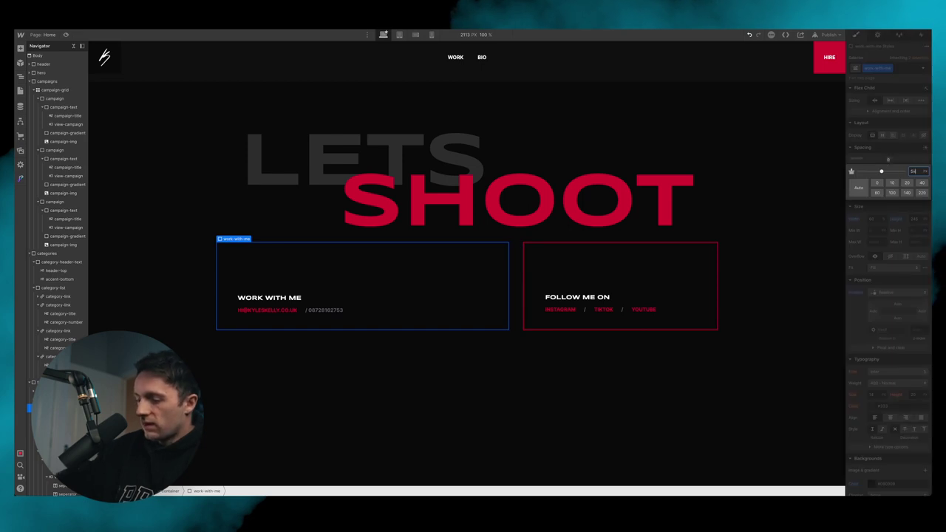
{"action": "type", "text": "5vh"}
{"action": "key", "text": "Return"}
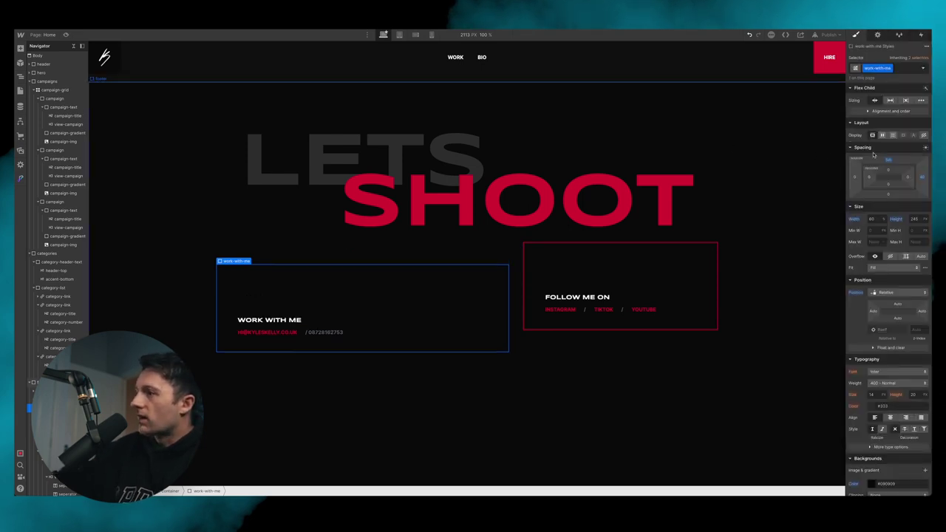
{"action": "key", "text": "ctrl+z"}
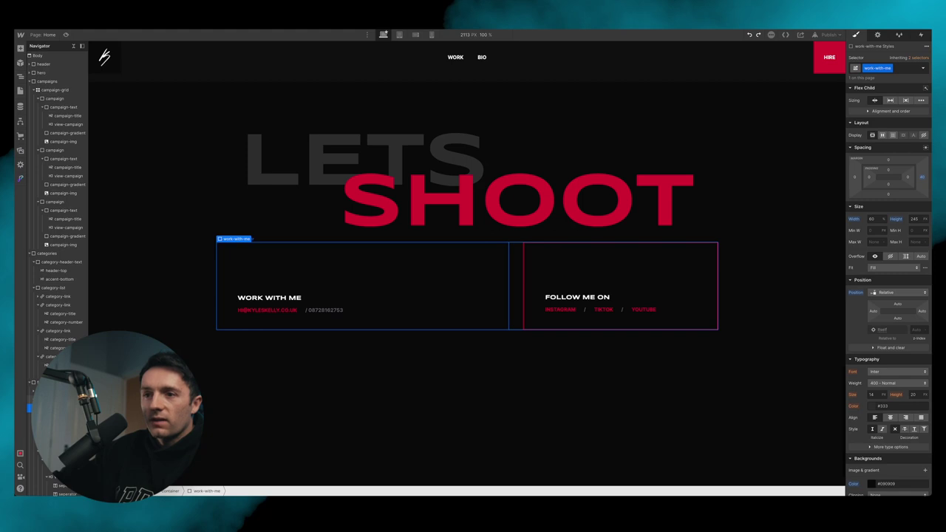
Step: Set the top margin of footer-container to 10vh, and check the footer's spacing in the page preview
{"action": "key", "text": "Up"}
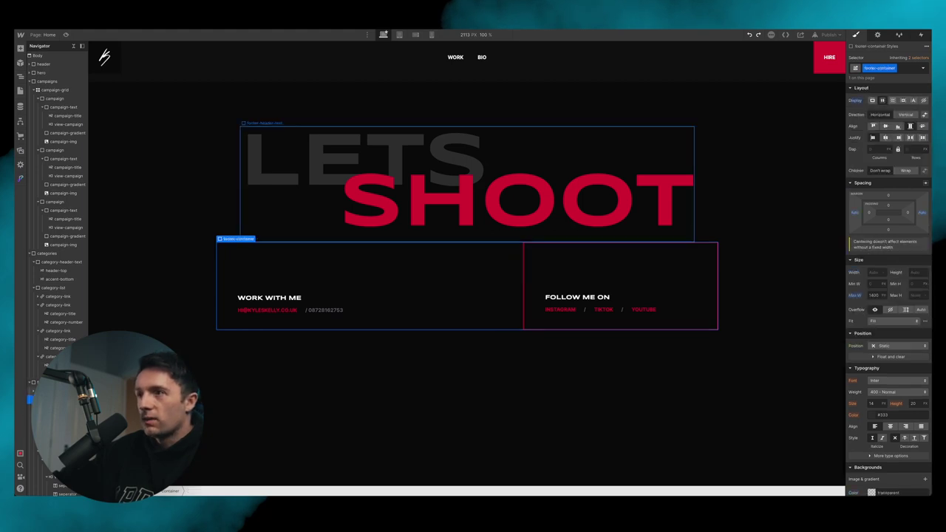
{"action": "left_click", "coordinate": [889, 196]}
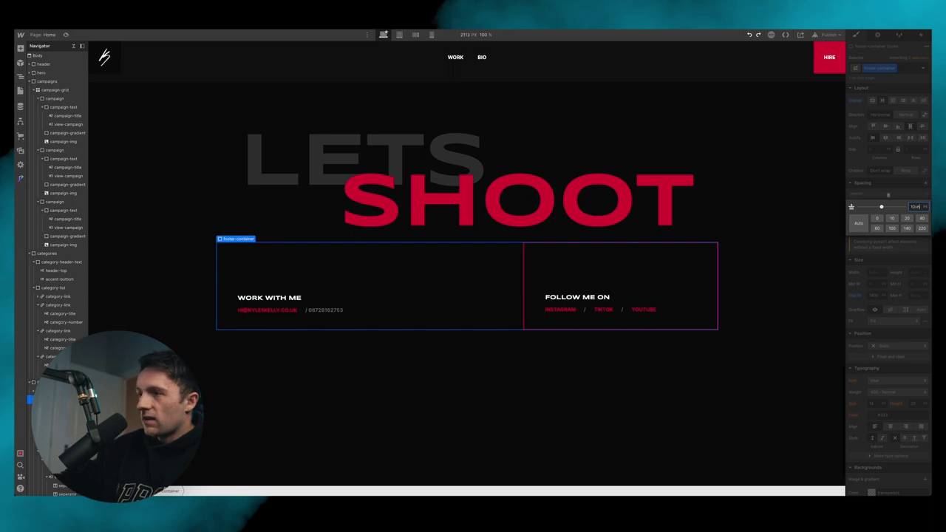
{"action": "key", "text": "Return"}
{"action": "left_click", "coordinate": [67, 35]}
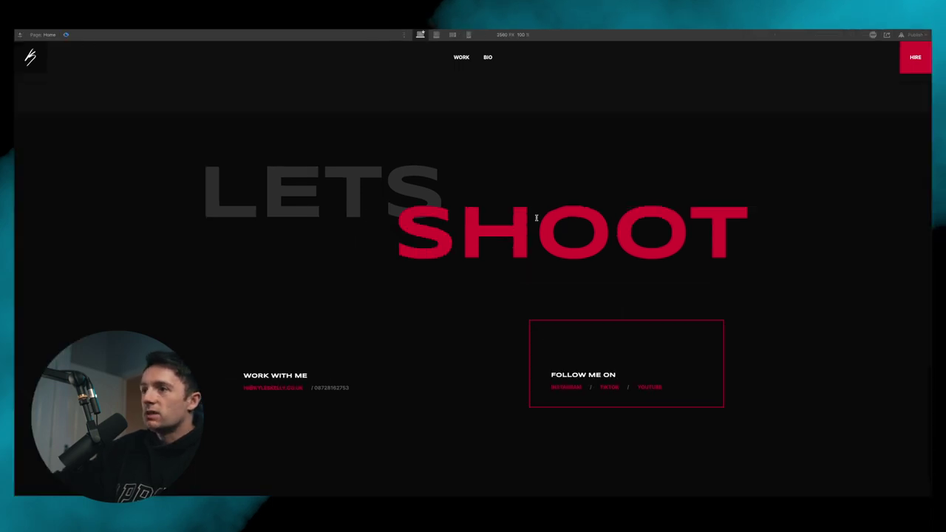
{"action": "scroll", "coordinate": [537, 219], "scroll_direction": "up", "scroll_amount": 2}
{"action": "scroll", "coordinate": [528, 219], "scroll_direction": "down", "scroll_amount": 3}
{"action": "scroll", "coordinate": [437, 295], "scroll_direction": "down", "scroll_amount": 1}
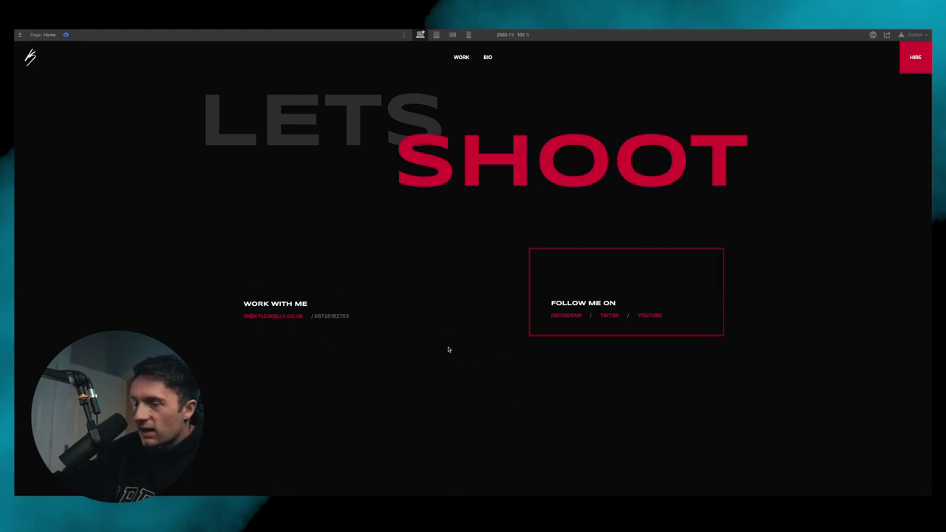
{"action": "left_click", "coordinate": [65, 35]}
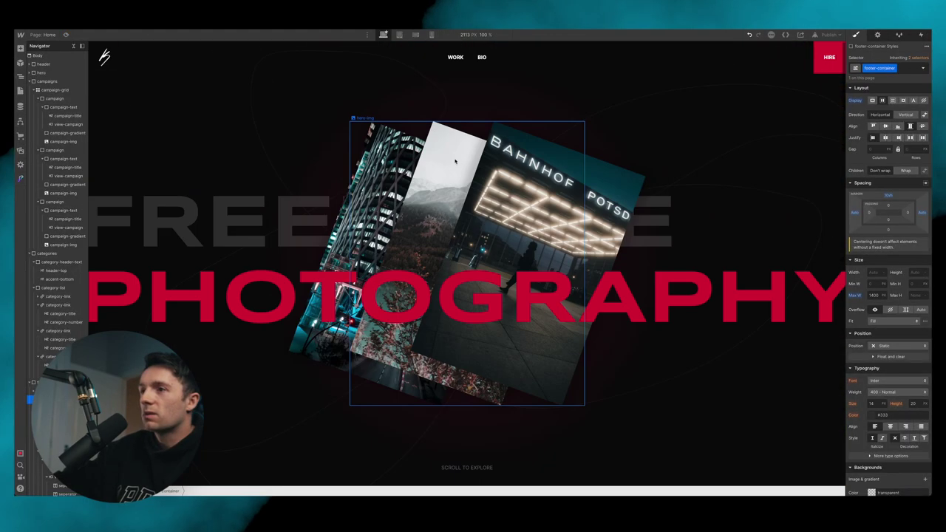
Step: Copy the hero section's gradient block into the footer, and set the footer's position to Relative
{"action": "left_click", "coordinate": [226, 112]}
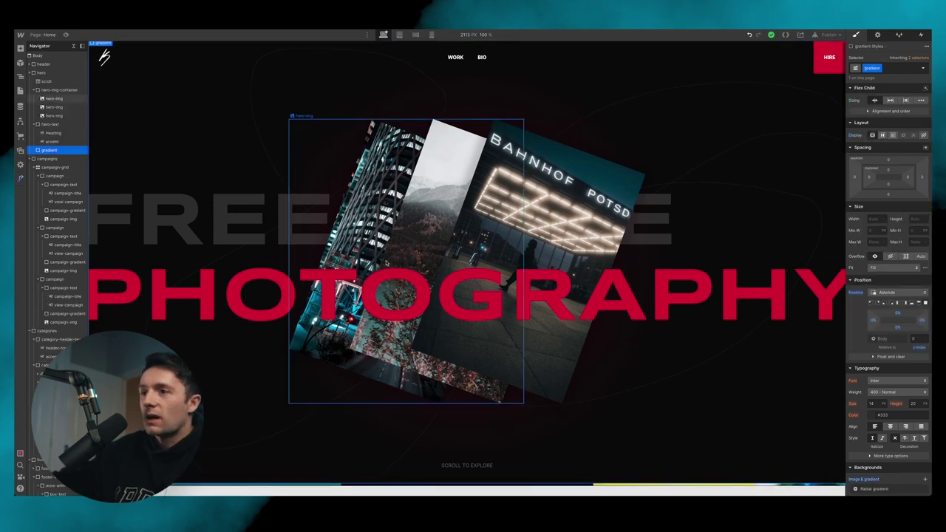
{"action": "scroll", "coordinate": [399, 268], "scroll_direction": "down", "scroll_amount": 10}
{"action": "left_click", "coordinate": [376, 376]}
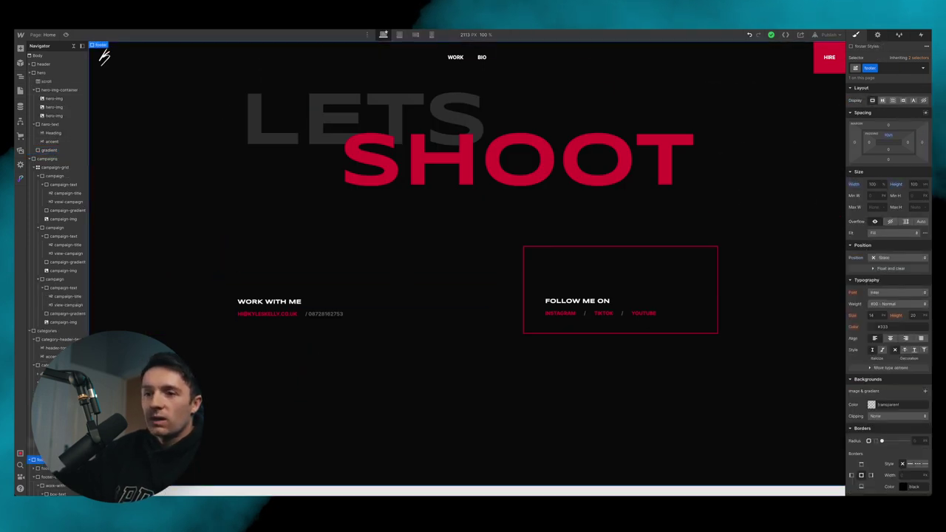
{"action": "left_click", "coordinate": [34, 478]}
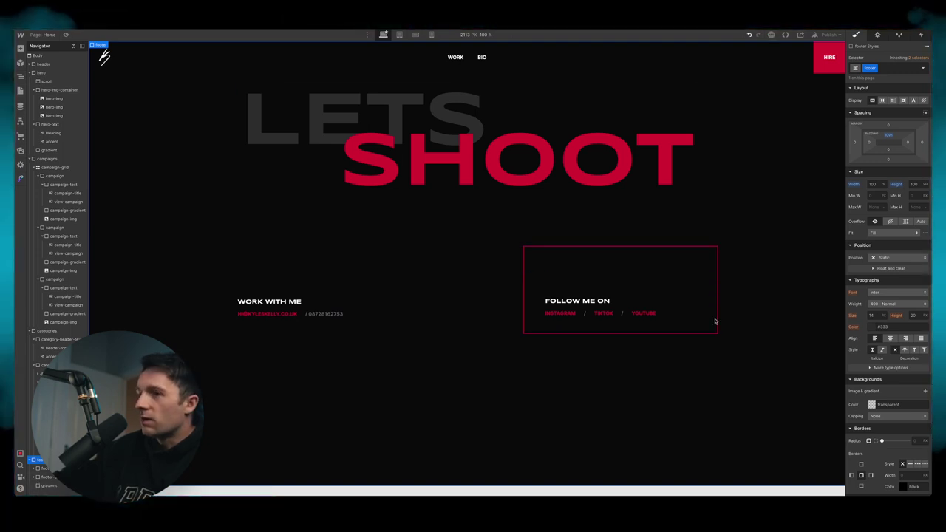
{"action": "left_click", "coordinate": [893, 258]}
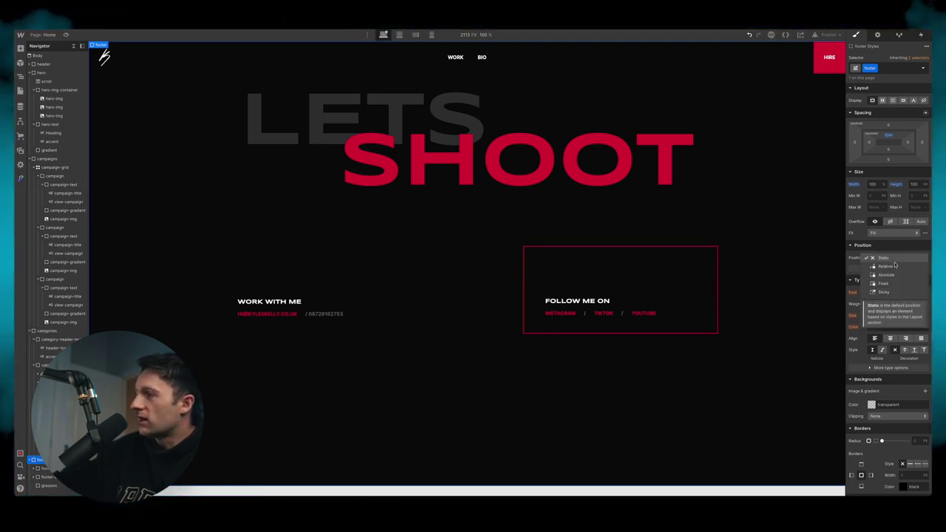
{"action": "left_click", "coordinate": [887, 266]}
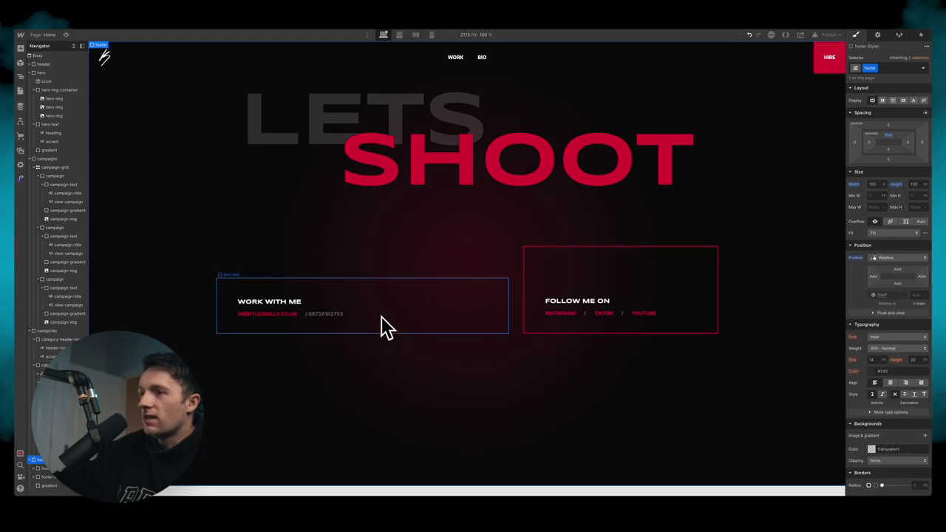
Step: Check the background color of the work-with-me box, and set its z-index to 1 to lift it above the gradient
{"action": "left_click", "coordinate": [391, 282]}
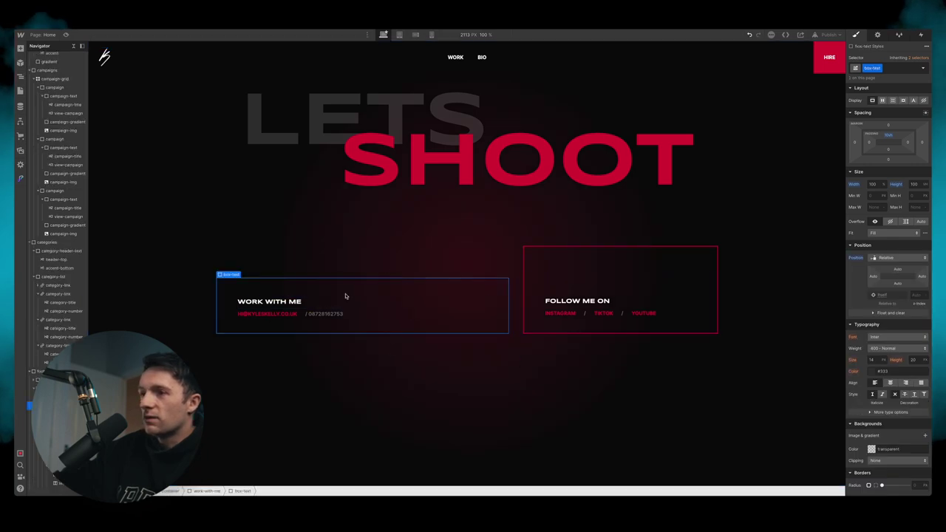
{"action": "left_click", "coordinate": [247, 253]}
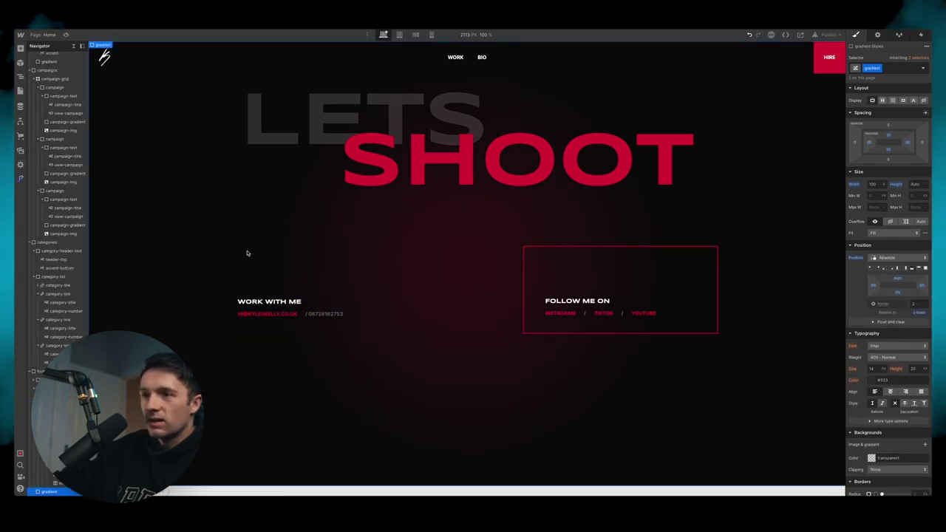
{"action": "left_click", "coordinate": [263, 332]}
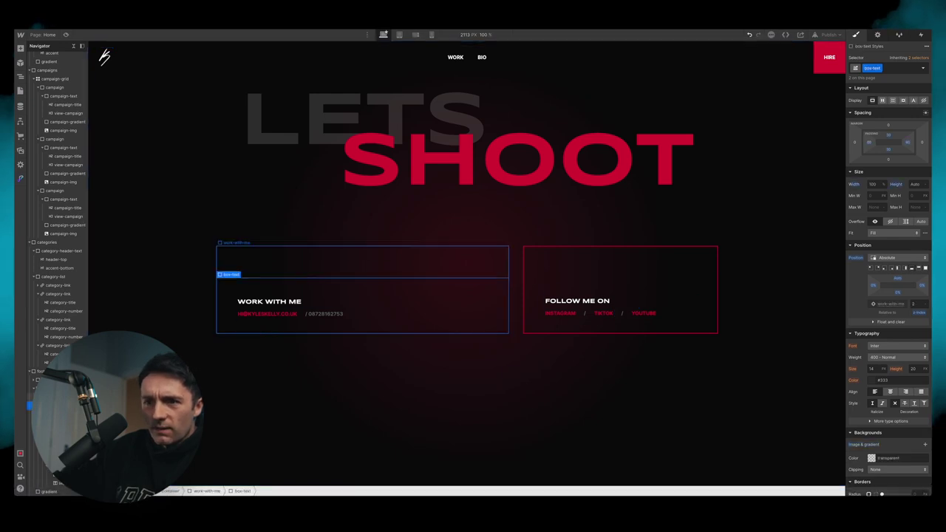
{"action": "left_click", "coordinate": [394, 259]}
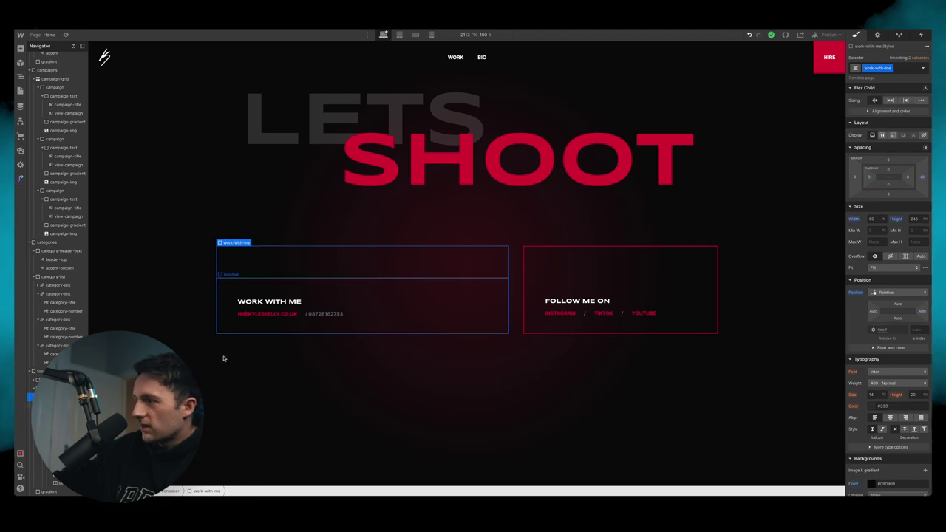
{"action": "scroll", "coordinate": [892, 385], "scroll_direction": "down", "scroll_amount": 3}
{"action": "left_click", "coordinate": [872, 392]}
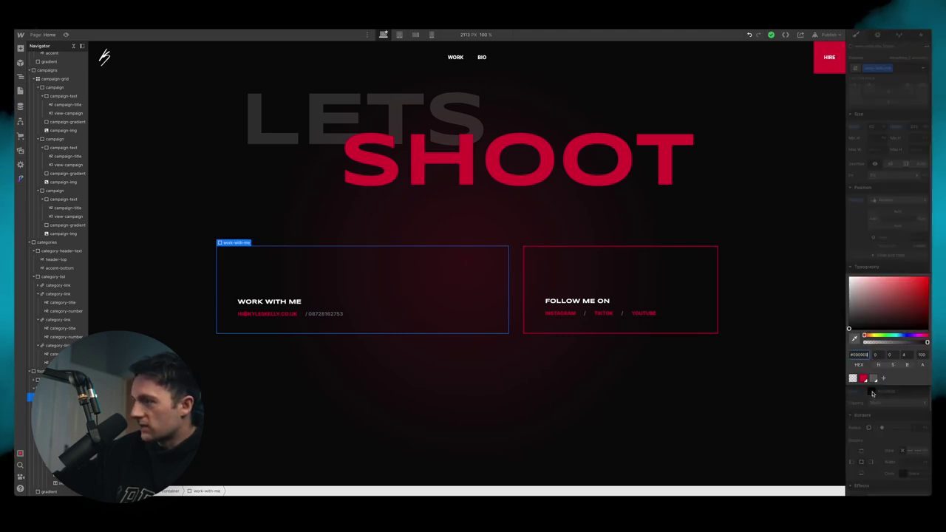
{"action": "left_click", "coordinate": [873, 394]}
{"action": "left_click", "coordinate": [915, 238]}
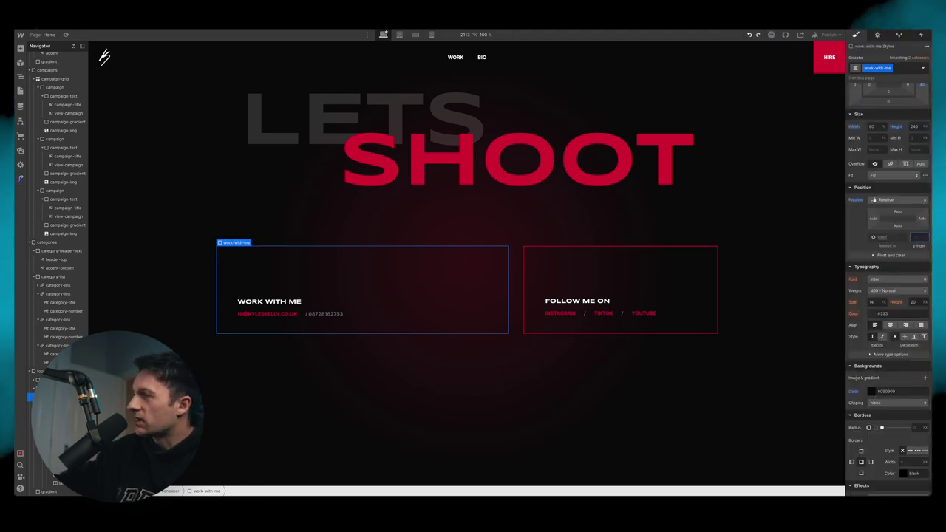
{"action": "type", "text": "1"}
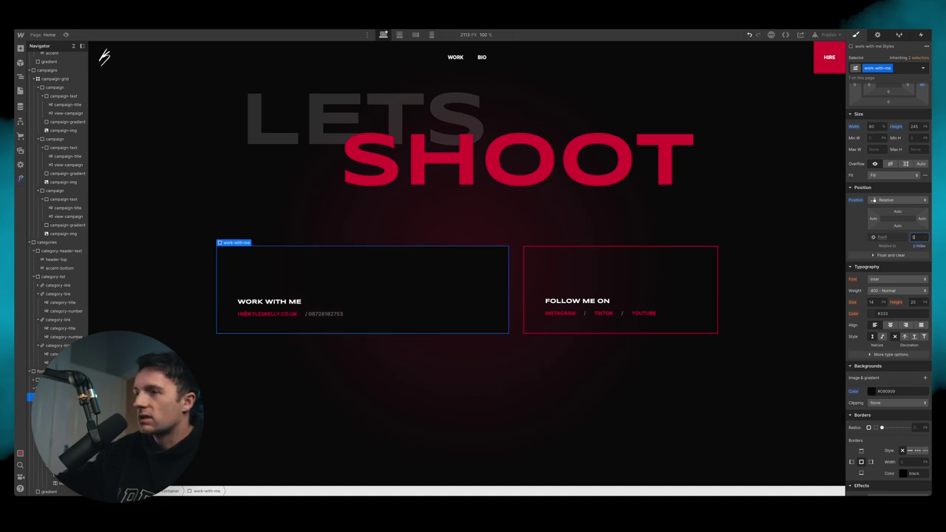
Step: Check how the work-with-me box sits over the footer gradient in the page preview
{"action": "left_click", "coordinate": [66, 35]}
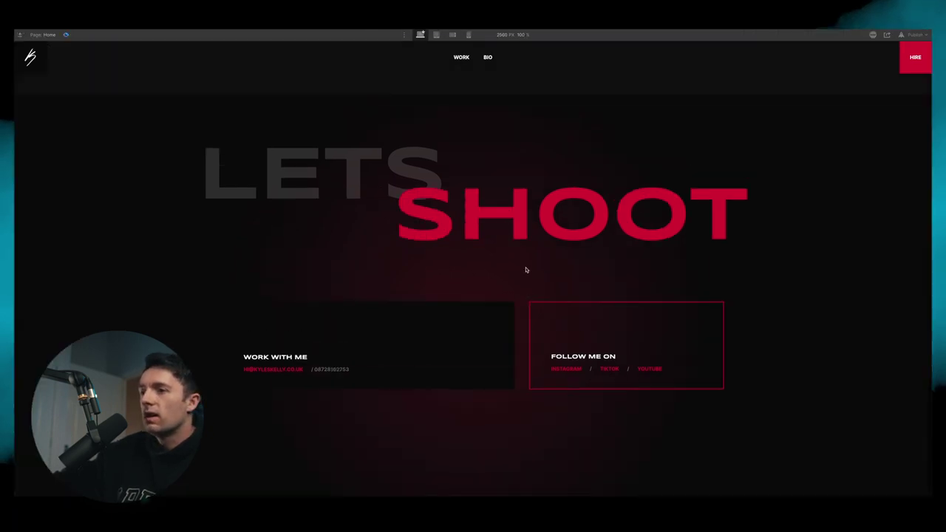
{"action": "scroll", "coordinate": [526, 269], "scroll_direction": "up", "scroll_amount": 2}
{"action": "scroll", "coordinate": [526, 268], "scroll_direction": "down", "scroll_amount": 2}
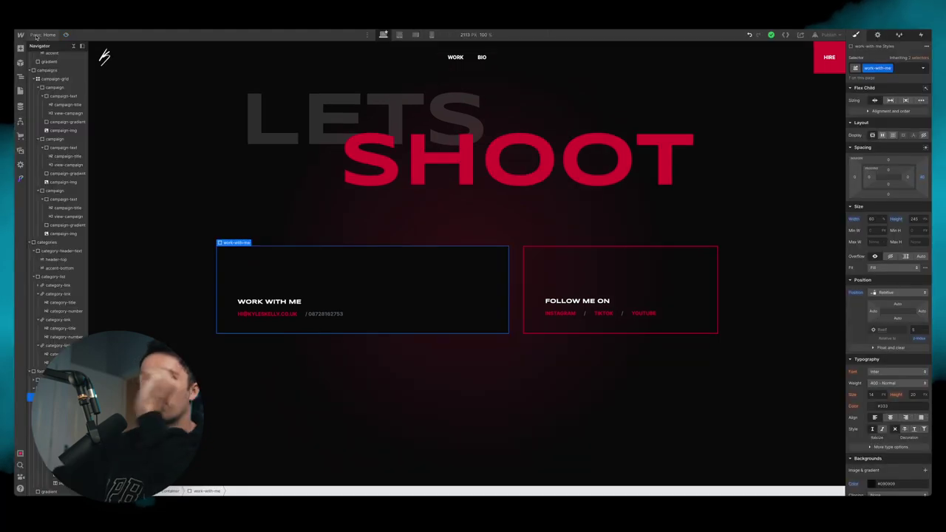
Step: Add a div block inside the work-with-me box, and give it the class red-box
{"action": "key", "text": "a"}
{"action": "left_click_drag", "start_coordinate": [45, 178], "coordinate": [314, 263]}
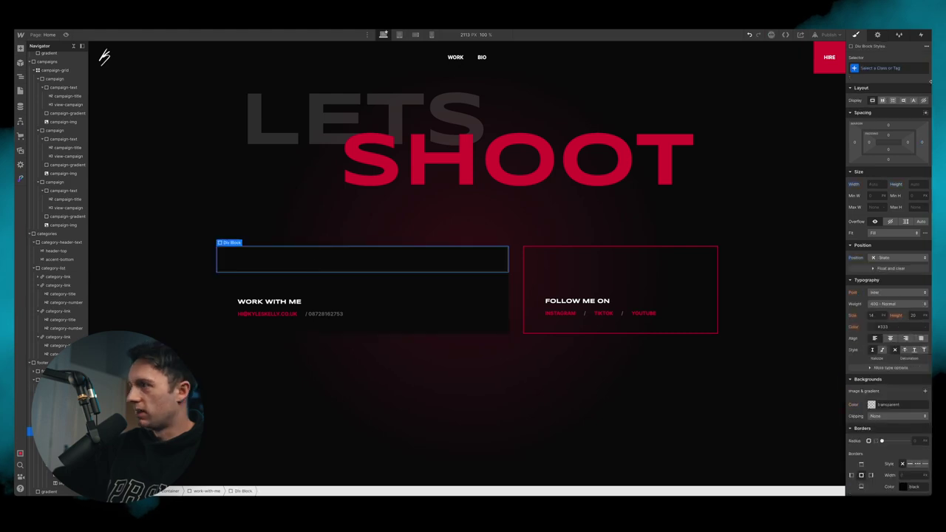
{"action": "left_click", "coordinate": [889, 68]}
{"action": "type", "text": "red"}
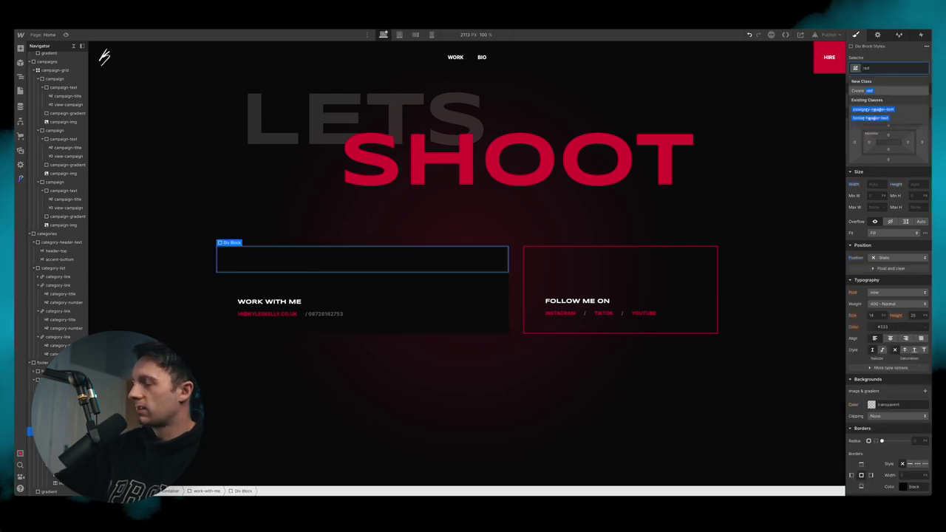
{"action": "type", "text": "-b"}
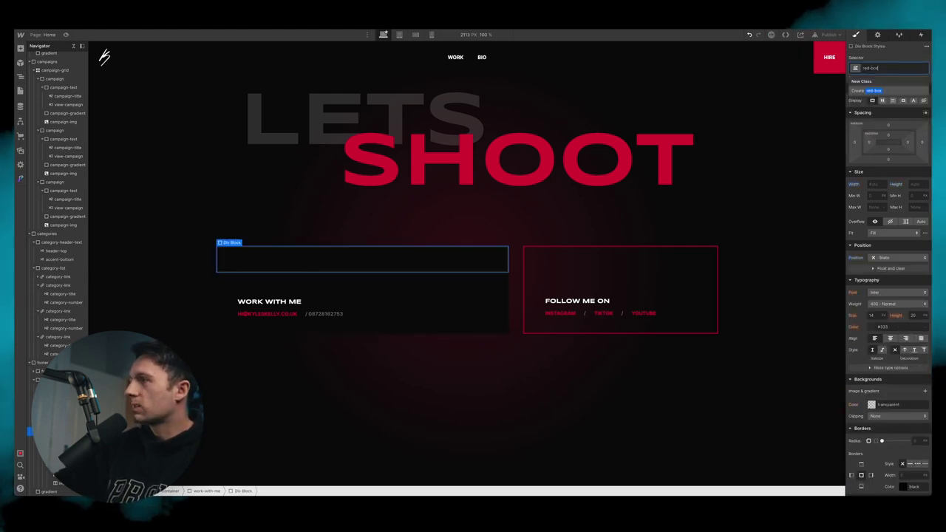
{"action": "type", "text": "ox"}
{"action": "key", "text": "Return"}
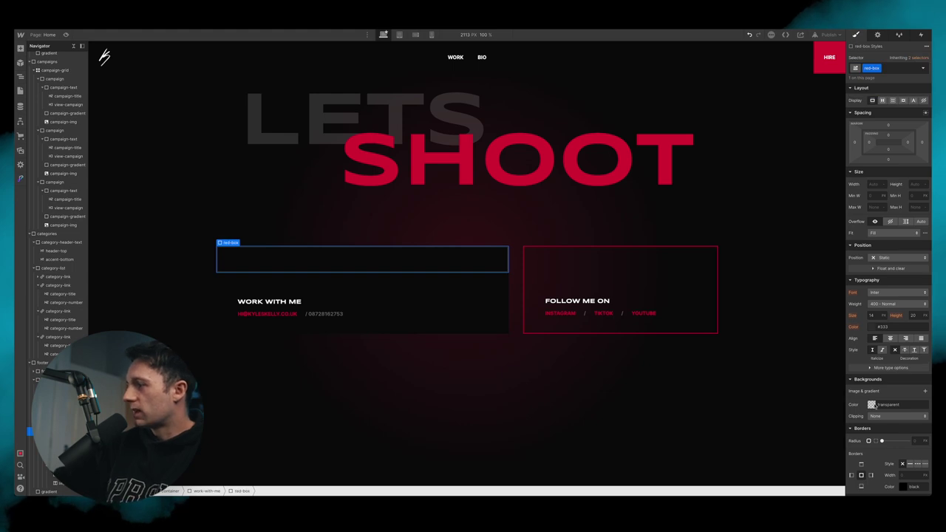
Step: Give red-box the Crimson background color swatch, and set its position to Absolute
{"action": "left_click", "coordinate": [872, 405]}
{"action": "left_click", "coordinate": [865, 392]}
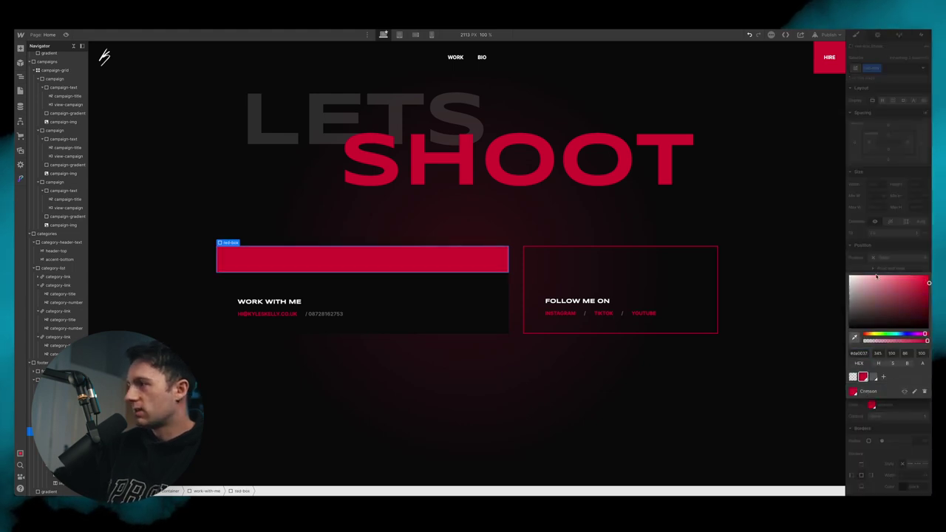
{"action": "left_click", "coordinate": [888, 244]}
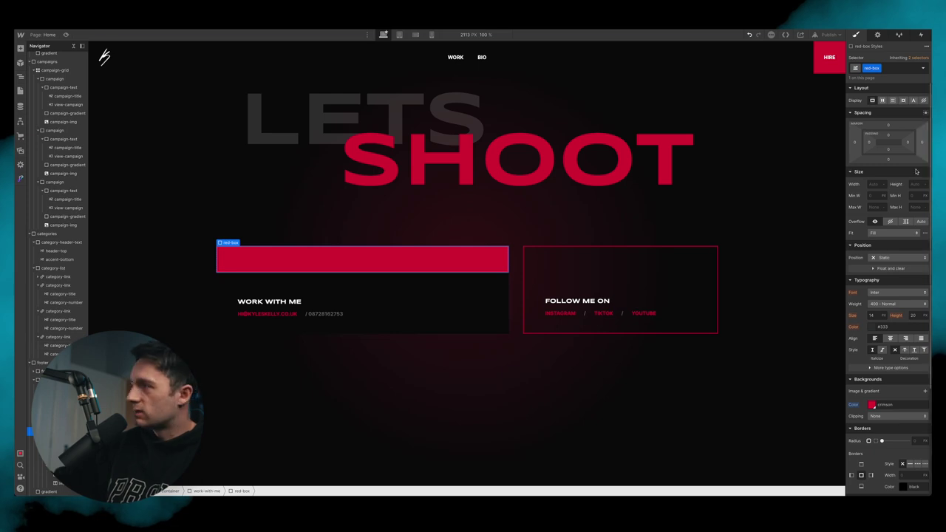
{"action": "left_click", "coordinate": [897, 257]}
{"action": "left_click", "coordinate": [887, 275]}
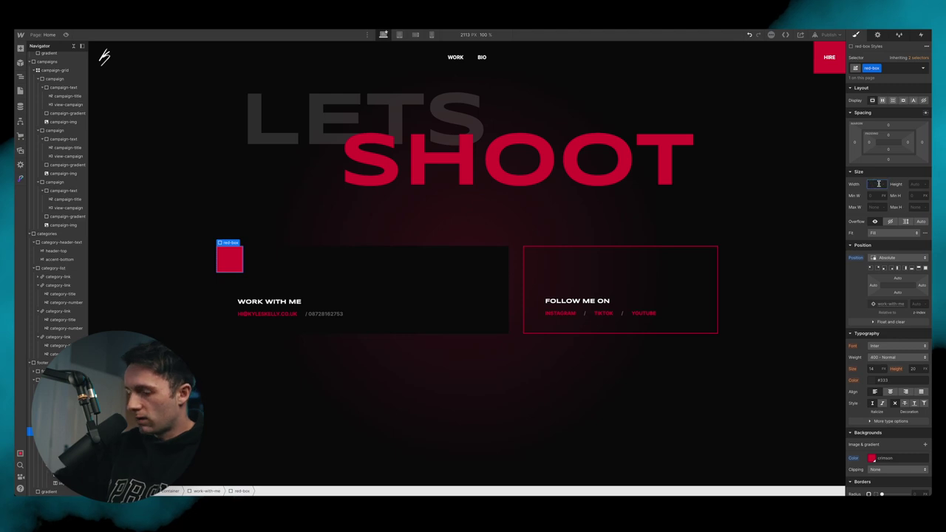
Step: Size red-box to 50% width and 100% height, and anchor it to the right side of the work-with-me box
{"action": "type", "text": "50"}
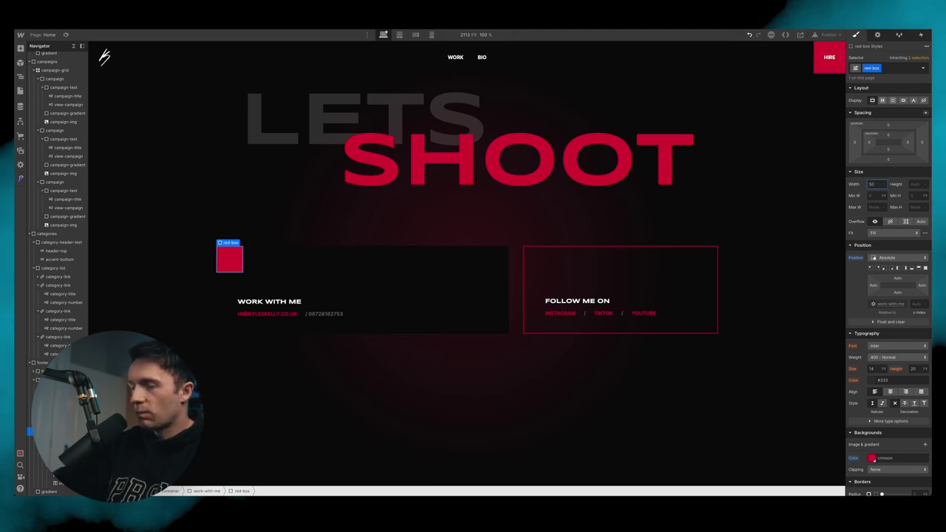
{"action": "type", "text": "%"}
{"action": "left_click", "coordinate": [914, 183]}
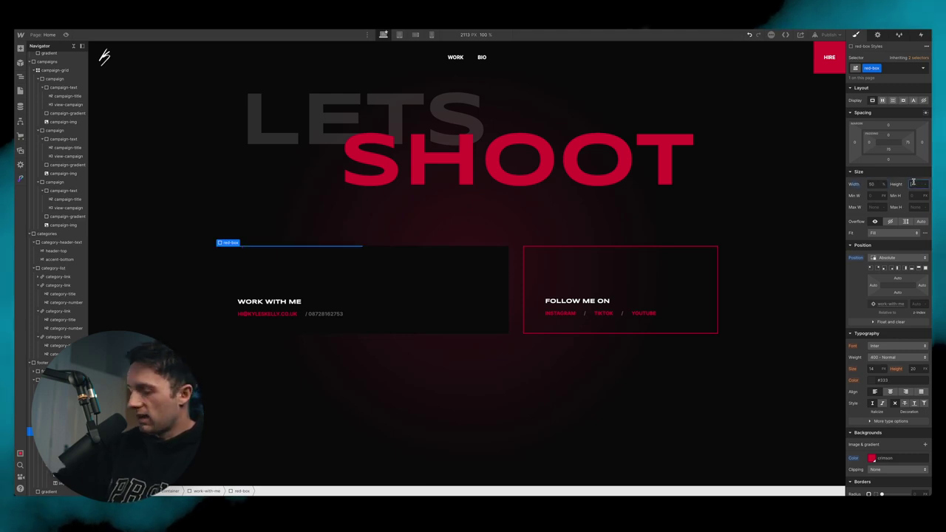
{"action": "key", "text": "Return"}
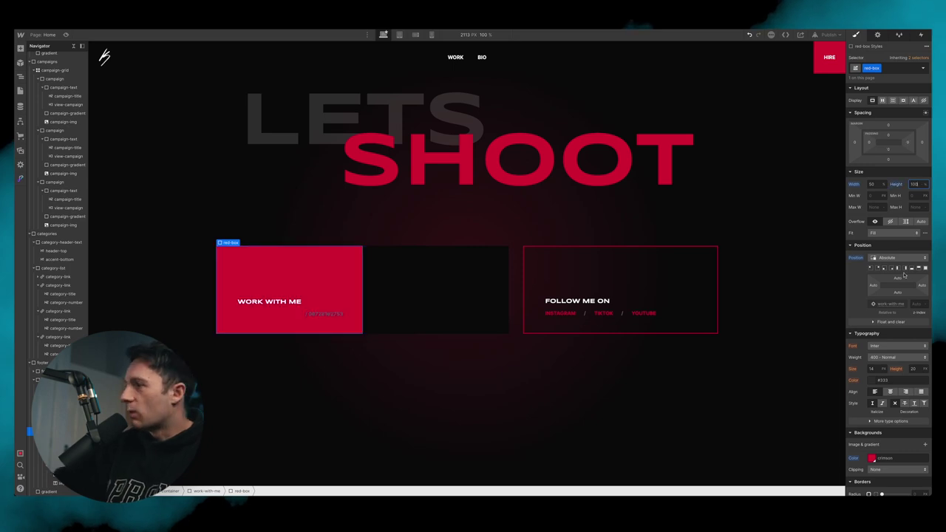
{"action": "left_click", "coordinate": [905, 268]}
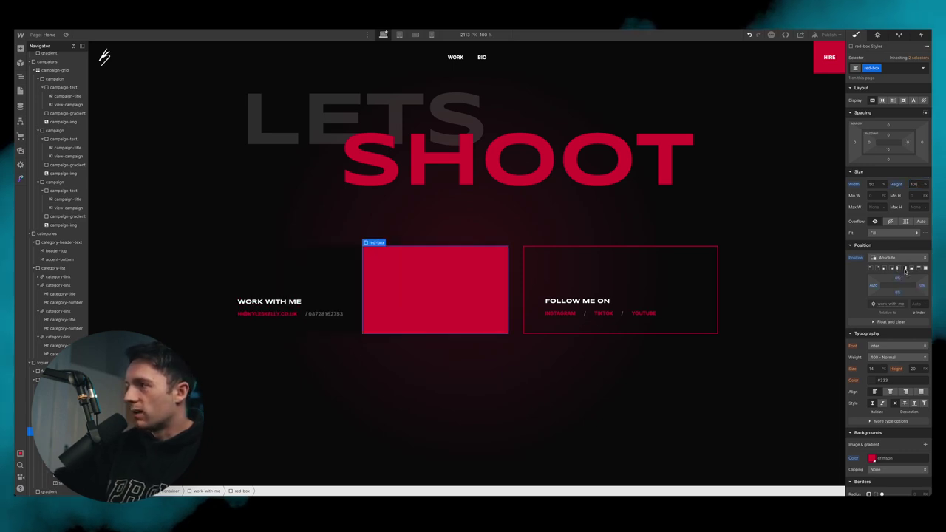
Step: Set the overflow of the work-with-me box to Hidden, and increase red-box's height to 140%
{"action": "left_click", "coordinate": [890, 303]}
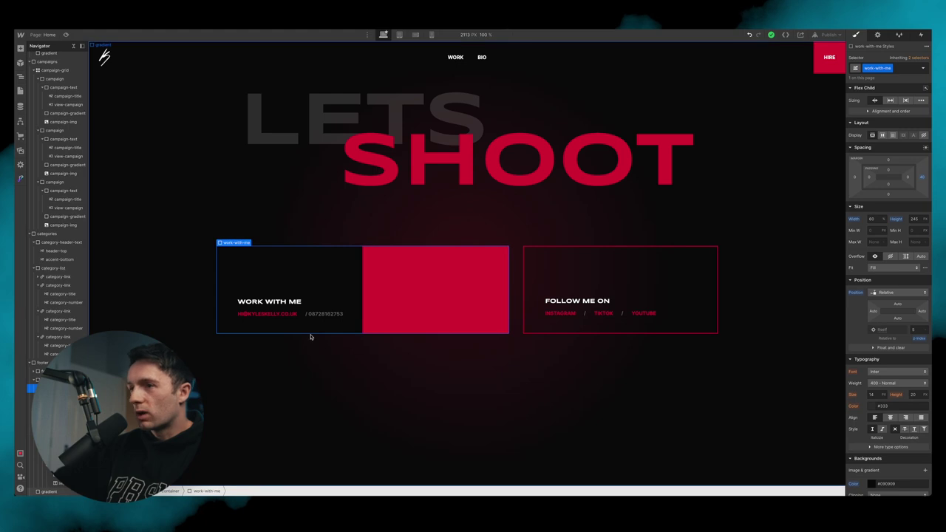
{"action": "left_click", "coordinate": [890, 256]}
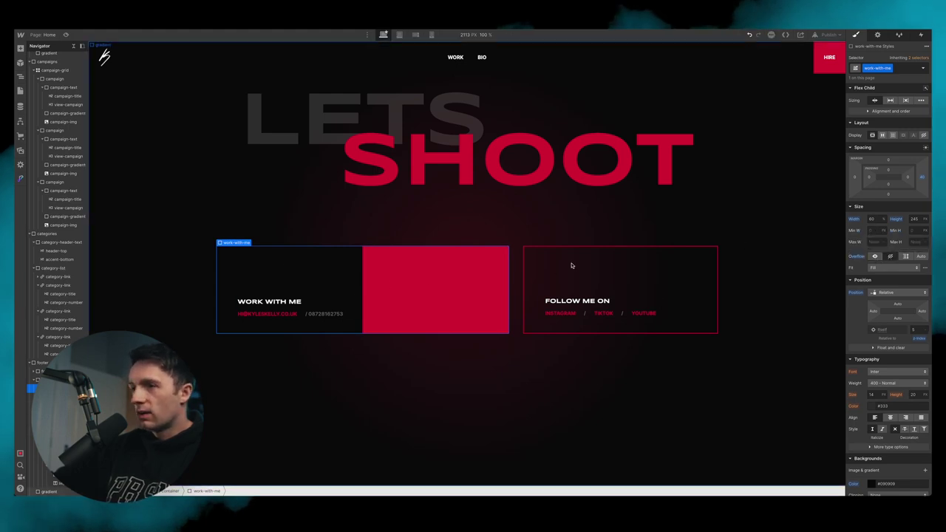
{"action": "left_click", "coordinate": [410, 266]}
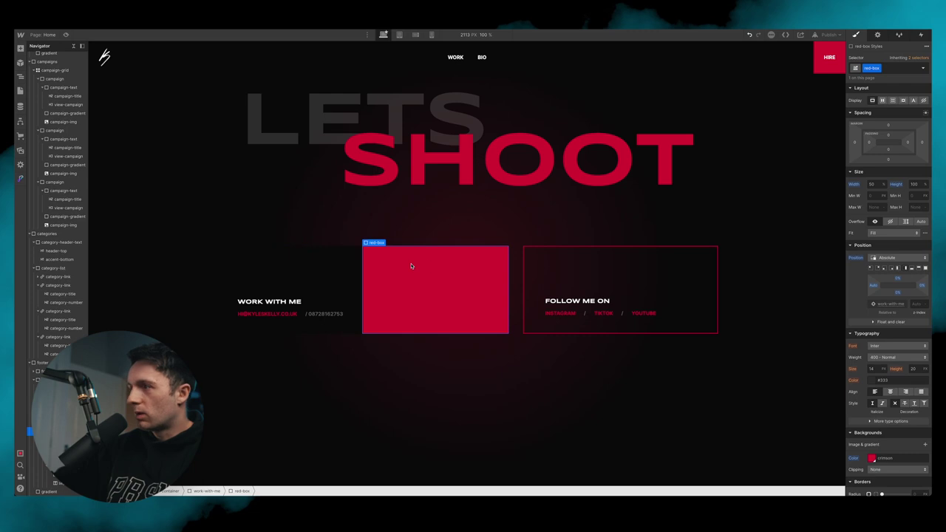
{"action": "left_click", "coordinate": [918, 183]}
{"action": "key", "text": "shift+Up"}
{"action": "key", "text": "shift+Up"}
{"action": "key", "text": "shift+Up"}
{"action": "key", "text": "shift+Up"}
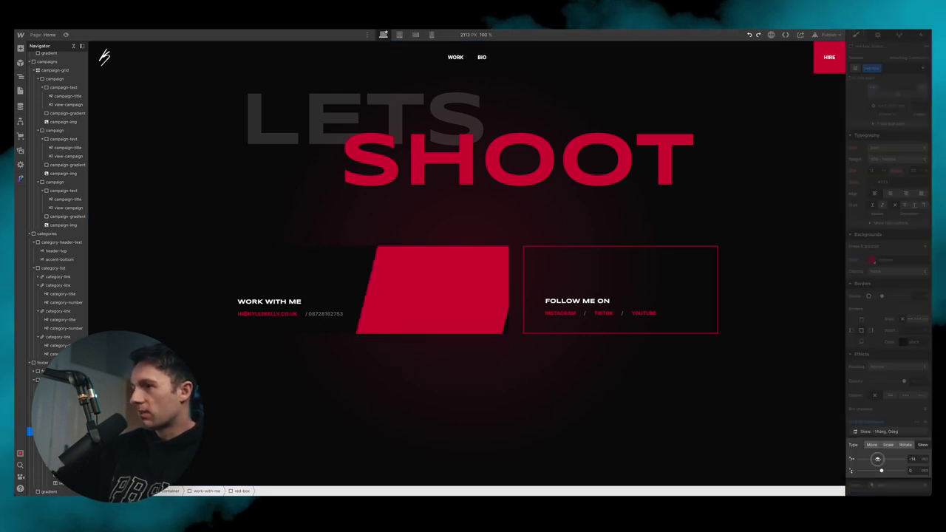
Step: Skew red-box horizontally by about -20 degrees, and adjust its right offset so its slanted right edge is clipped by the work-with-me box
{"action": "left_click_drag", "start_coordinate": [882, 459], "coordinate": [875, 459]}
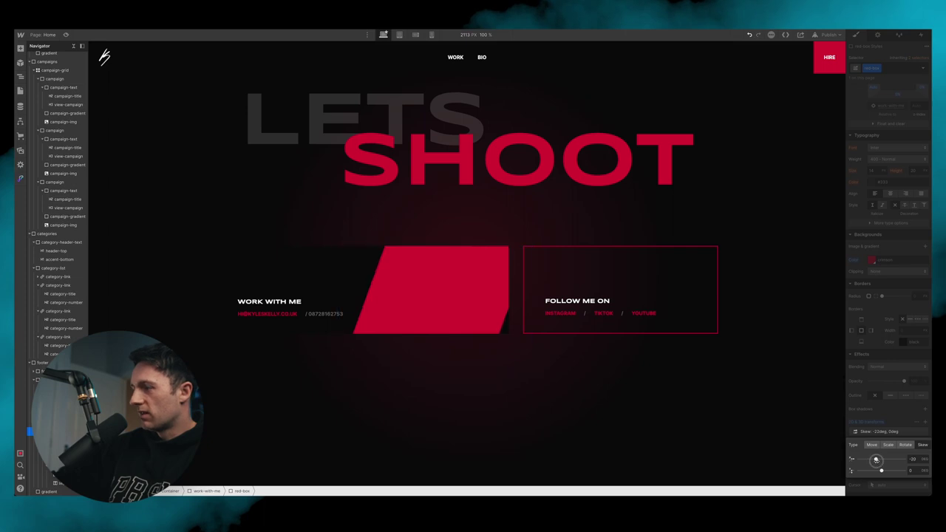
{"action": "left_click", "coordinate": [892, 306]}
{"action": "scroll", "coordinate": [899, 261], "scroll_direction": "up", "scroll_amount": 3}
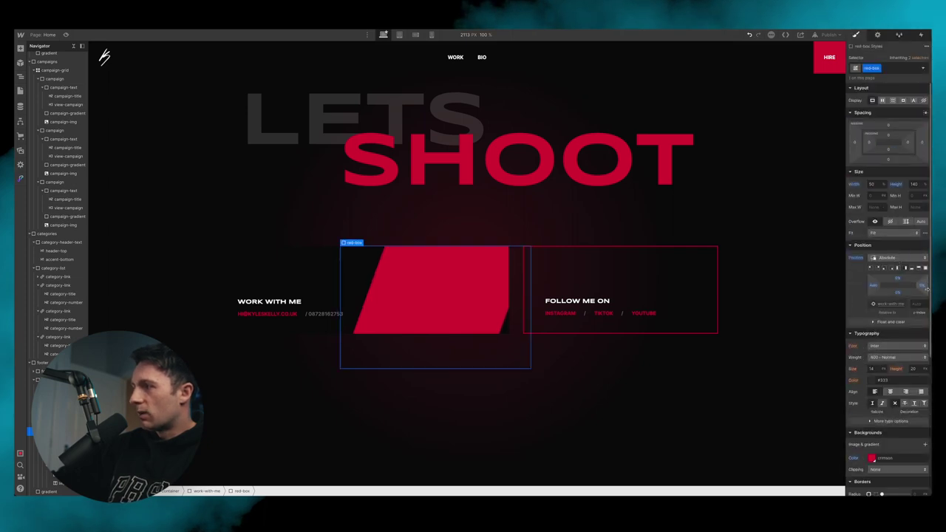
{"action": "left_click_drag", "start_coordinate": [922, 286], "coordinate": [923, 287]}
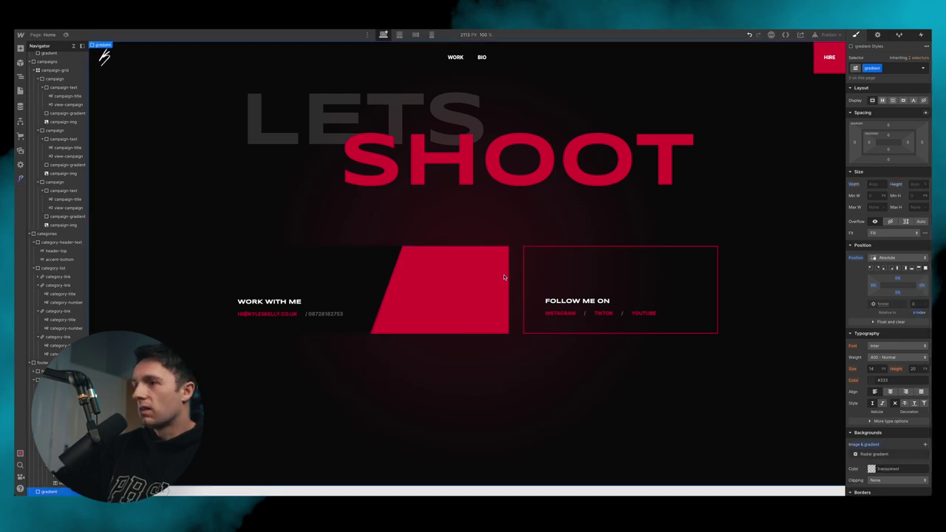
Step: Try visible overflow on the work-with-me box, and set it back to Hidden
{"action": "left_click", "coordinate": [372, 264]}
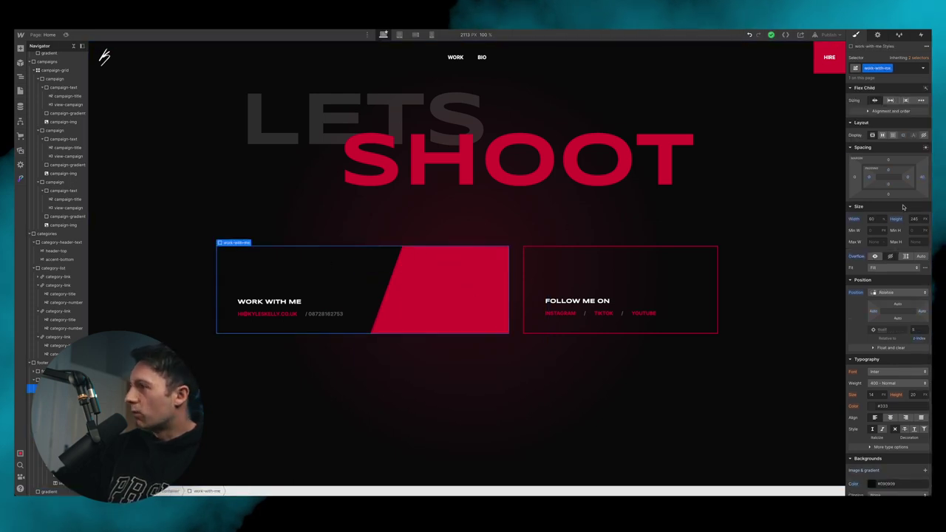
{"action": "left_click", "coordinate": [875, 257]}
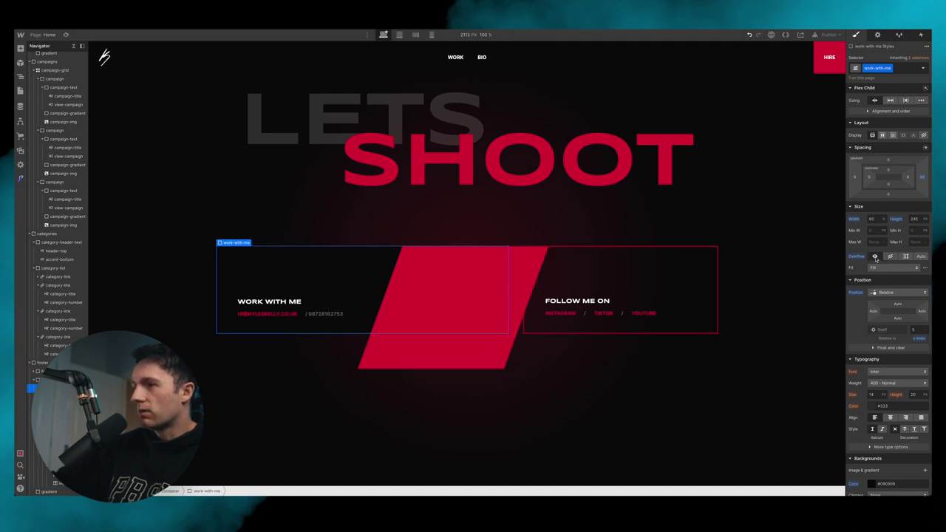
{"action": "left_click", "coordinate": [660, 224]}
{"action": "left_click", "coordinate": [323, 276]}
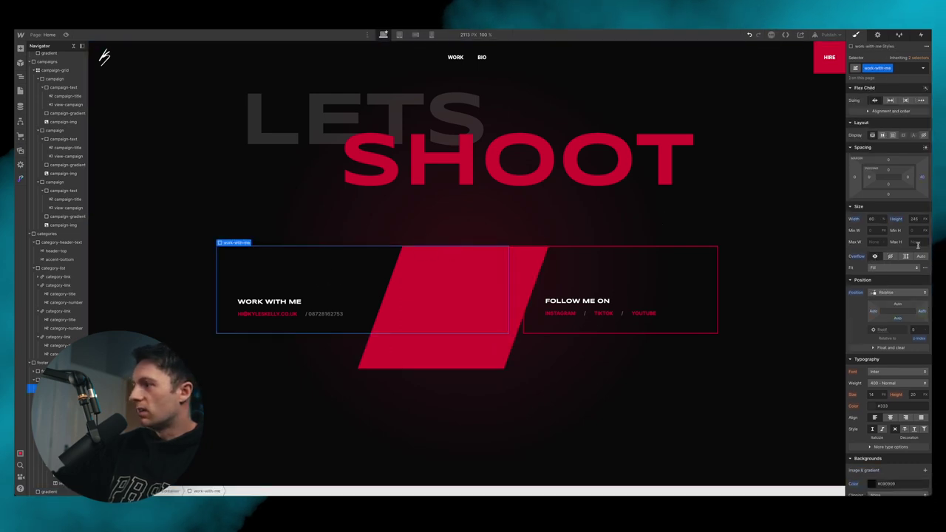
{"action": "left_click", "coordinate": [602, 401]}
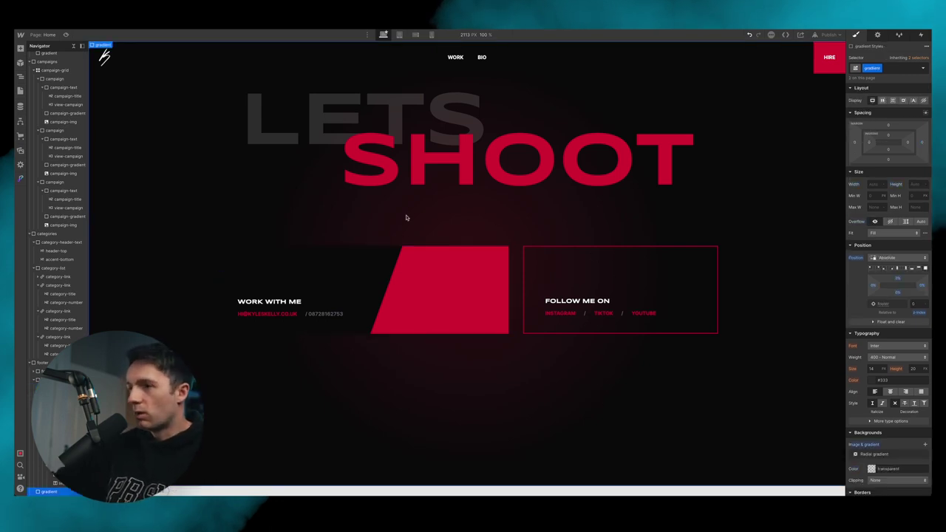
Step: Switch to Figma, and export the footer's portrait image, Image 8, as a 1x PNG
{"action": "left_click", "coordinate": [467, 481]}
{"action": "left_click", "coordinate": [491, 451]}
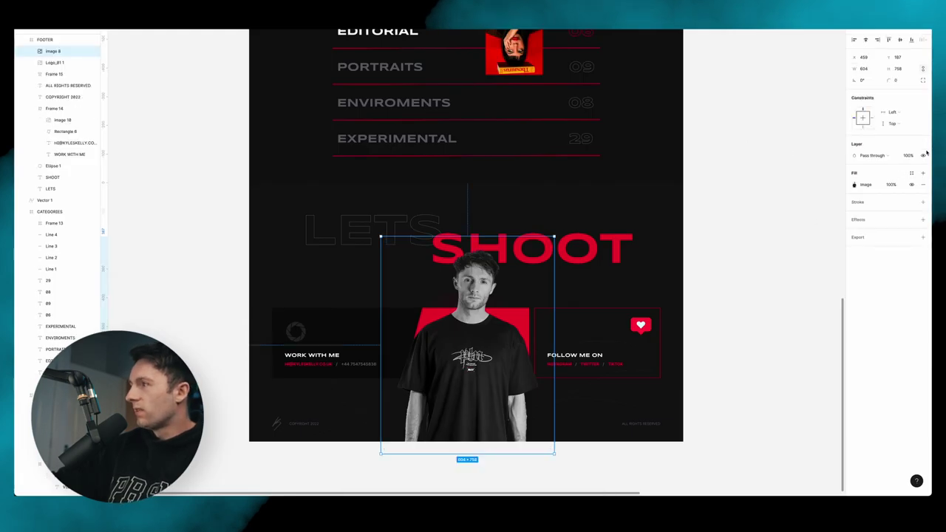
{"action": "left_click", "coordinate": [863, 238]}
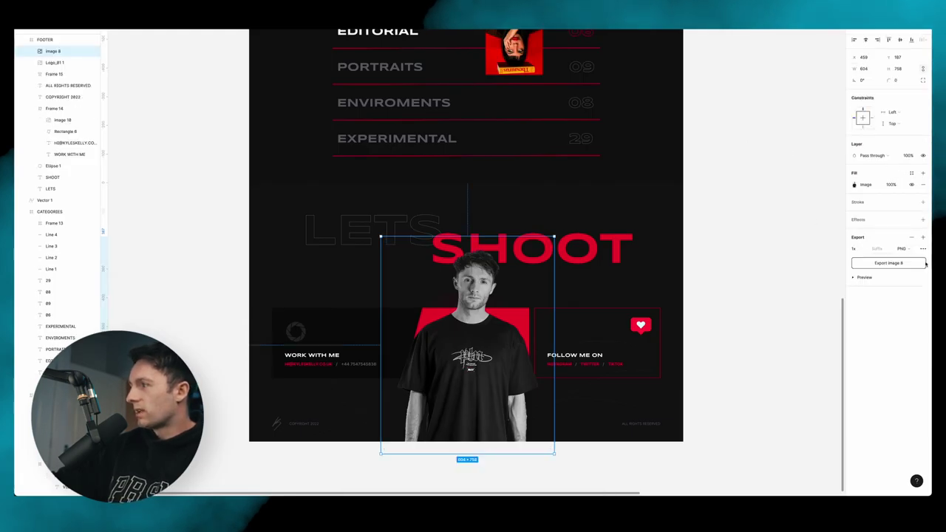
{"action": "left_click", "coordinate": [889, 263]}
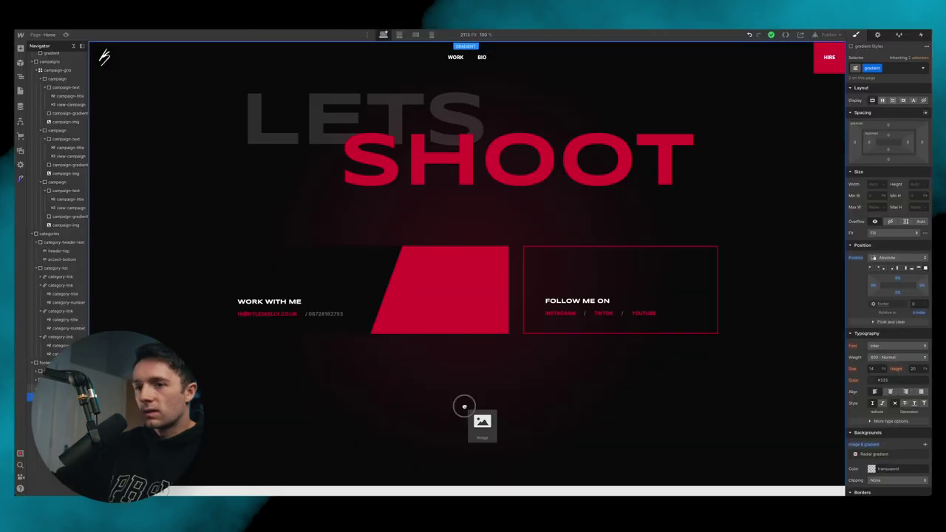
Step: Back in Webflow, add an image element to the footer's gradient block with the exported portrait, and give it the class profile-image
{"action": "left_click_drag", "start_coordinate": [464, 405], "coordinate": [464, 406]}
{"action": "left_click", "coordinate": [141, 115]}
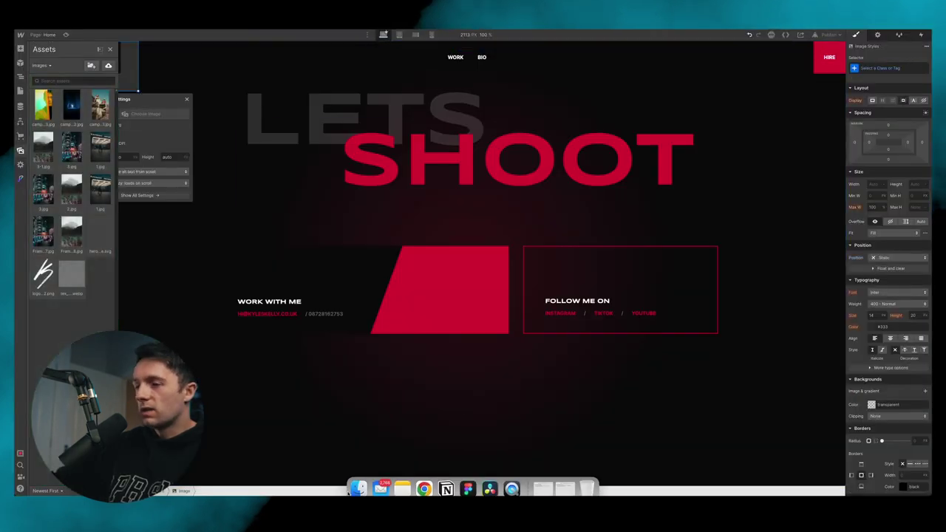
{"action": "left_click", "coordinate": [359, 482]}
{"action": "type", "text": "pro"}
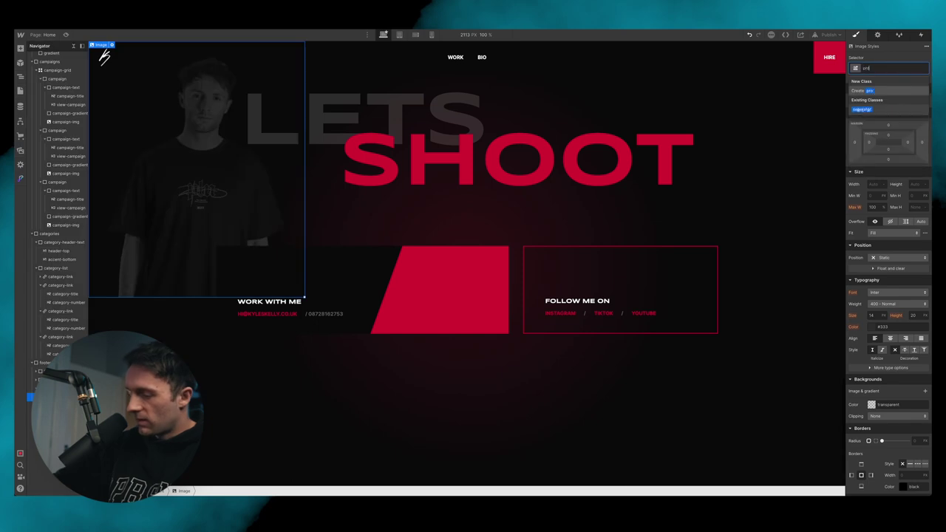
{"action": "type", "text": "file-image"}
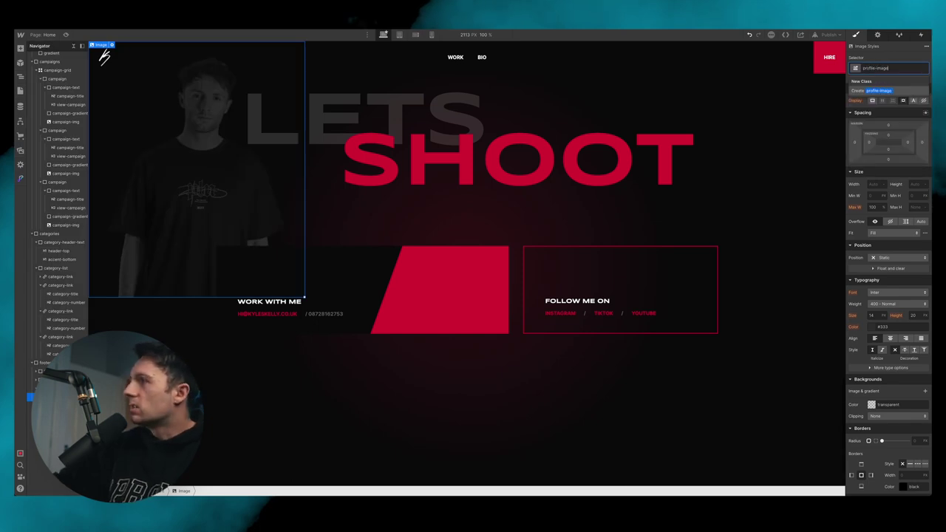
{"action": "key", "text": "Return"}
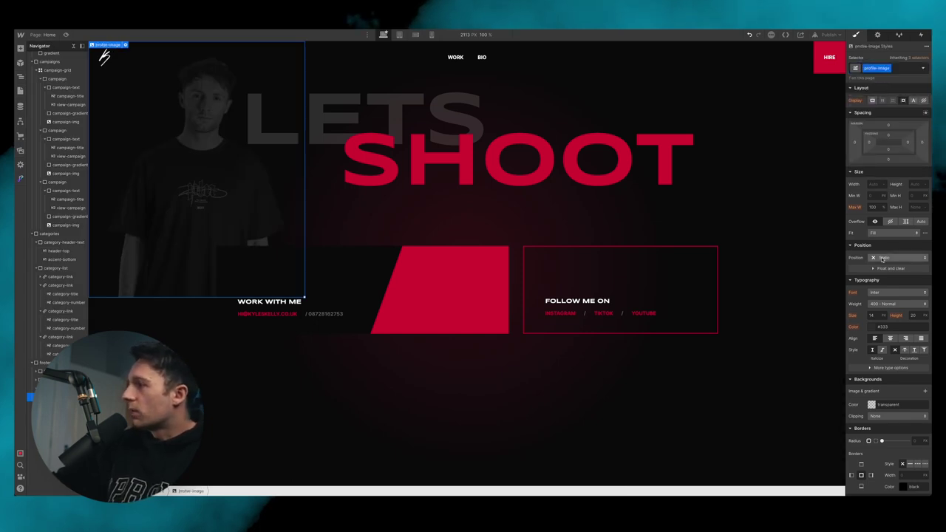
Step: Set profile-image to Absolute position with z-index 10, and move it out of the gradient block to sit directly in the footer
{"action": "left_click", "coordinate": [908, 259]}
{"action": "left_click", "coordinate": [906, 274]}
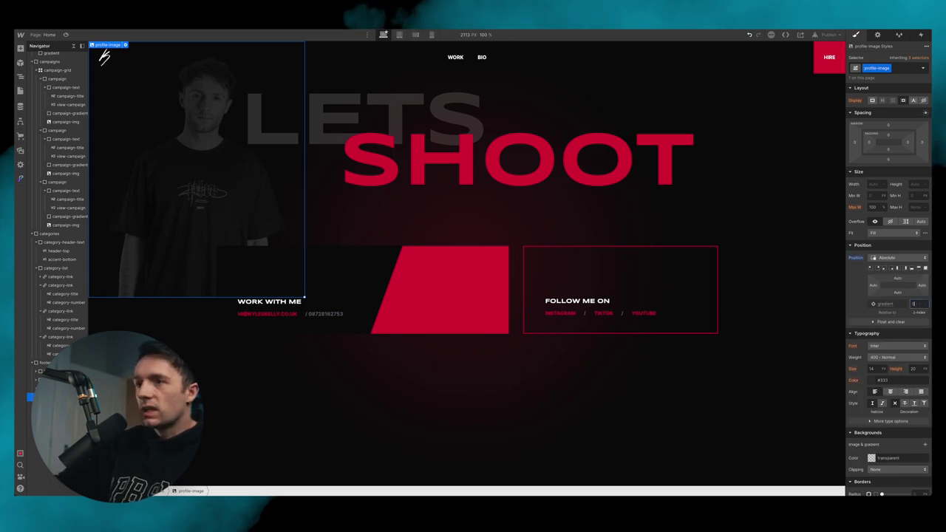
{"action": "type", "text": "5"}
{"action": "left_click_drag", "start_coordinate": [923, 304], "coordinate": [907, 303]}
{"action": "type", "text": "1"}
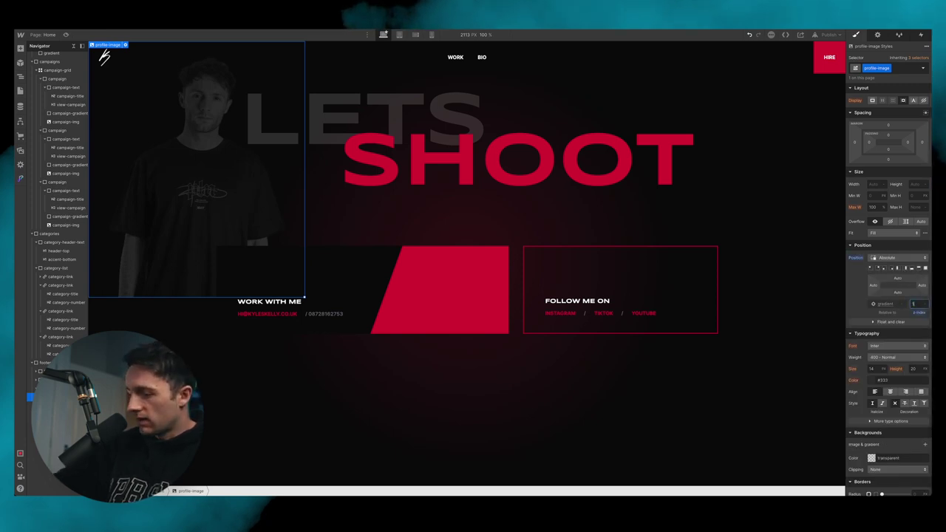
{"action": "type", "text": "0"}
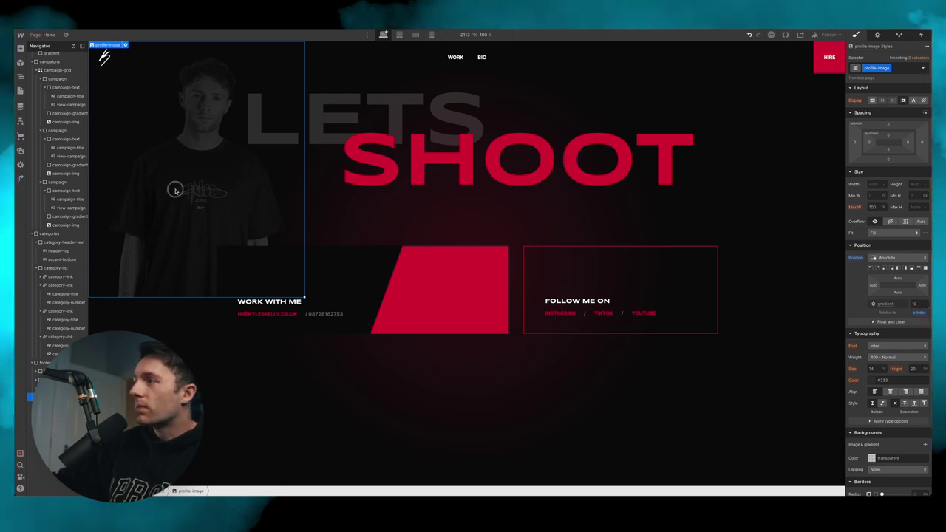
{"action": "key", "text": "Return"}
{"action": "left_click_drag", "start_coordinate": [59, 375], "coordinate": [59, 371]}
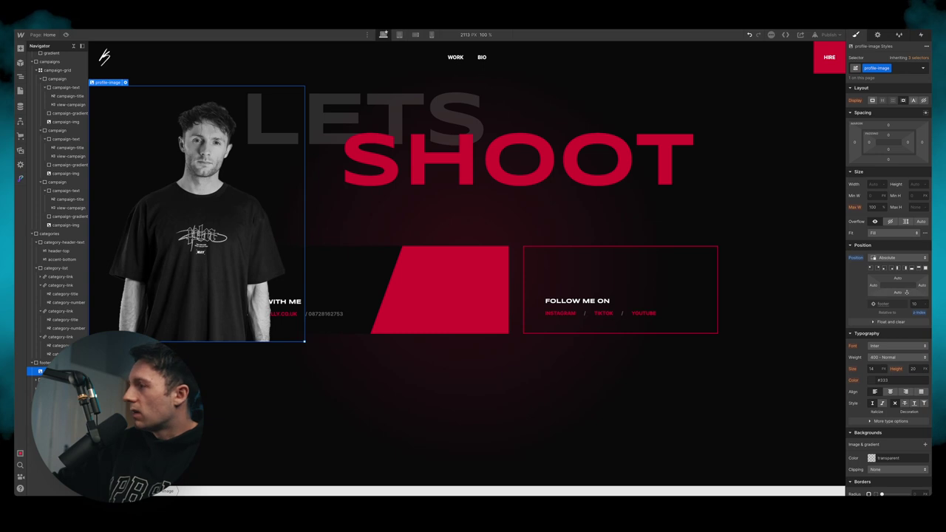
Step: Anchor profile-image along the footer's bottom edge, center it with auto side margins, and preview the page
{"action": "left_click", "coordinate": [924, 268]}
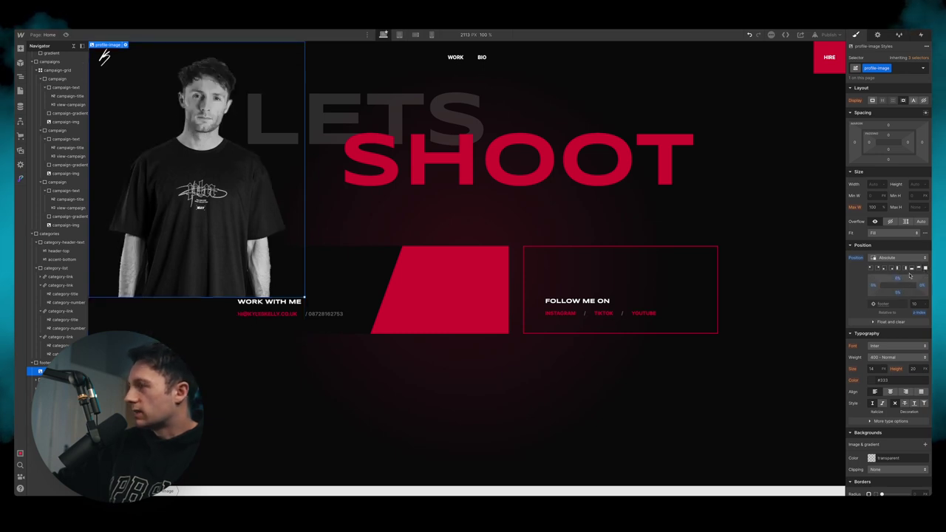
{"action": "left_click", "coordinate": [911, 269]}
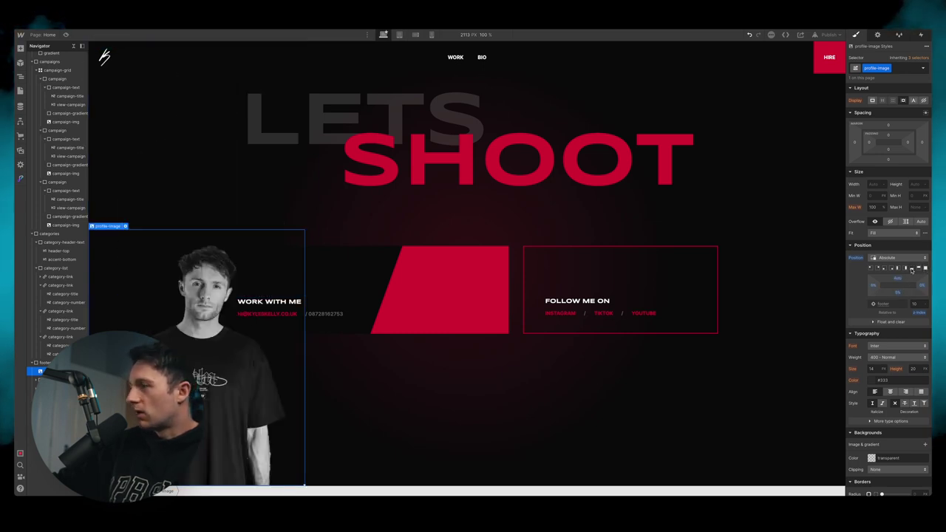
{"action": "left_click", "coordinate": [890, 269]}
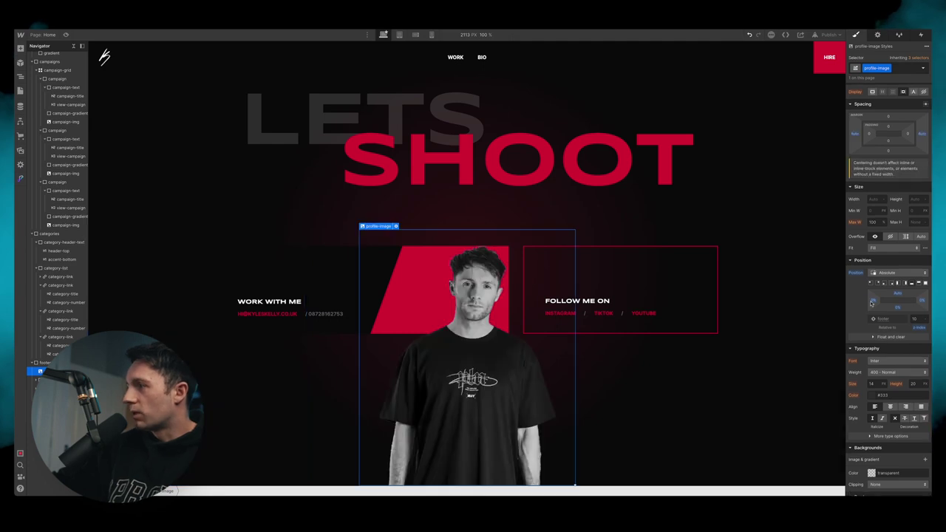
{"action": "left_click", "coordinate": [67, 36]}
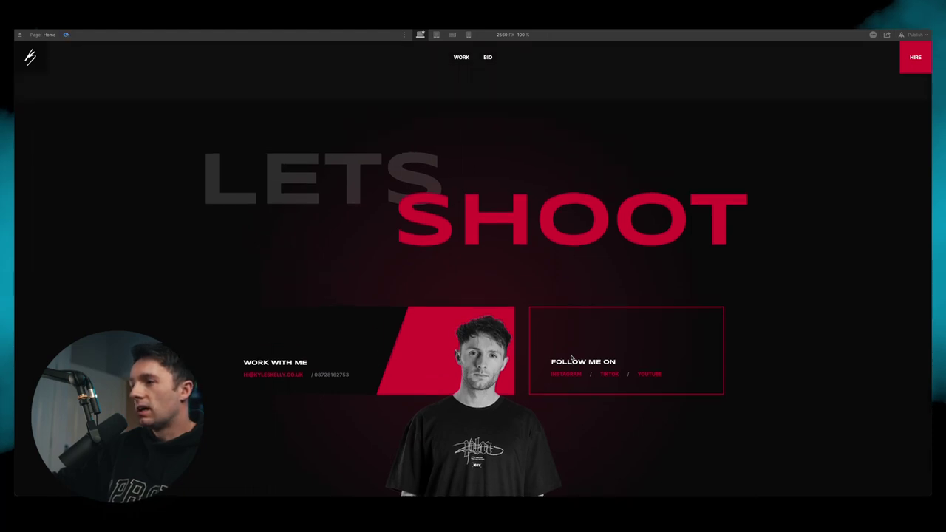
{"action": "key", "text": "super+shift+p"}
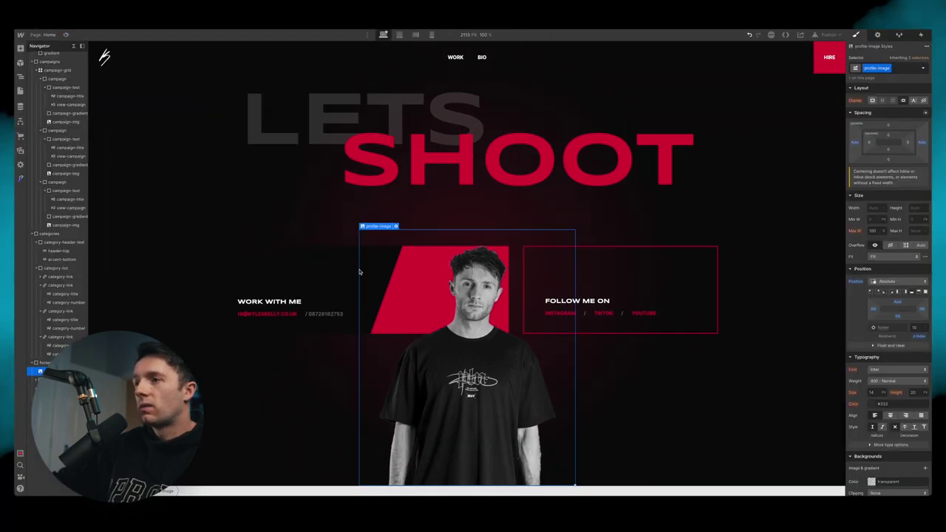
Step: Increase footer-container's top margin so the two boxes sit lower behind the portrait, and preview the footer
{"action": "left_click", "coordinate": [343, 268]}
{"action": "key", "text": "Up"}
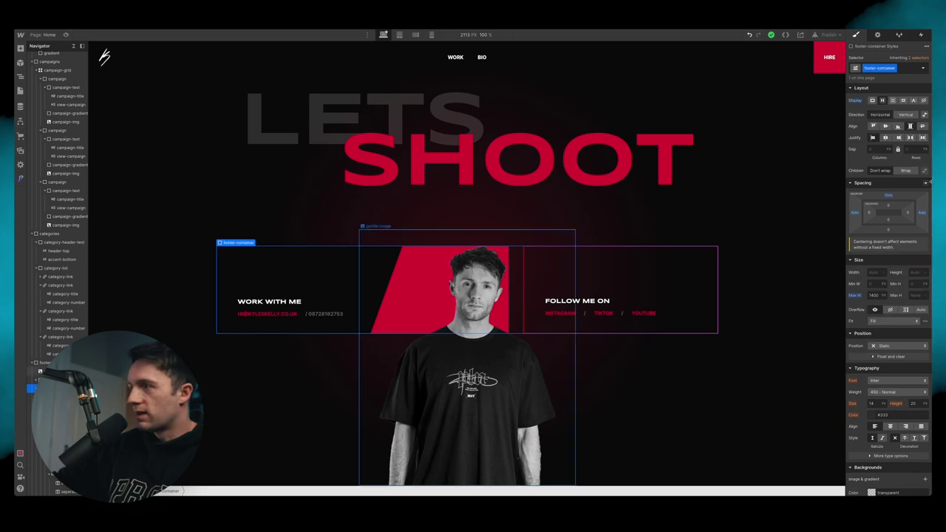
{"action": "left_click_drag", "start_coordinate": [891, 198], "coordinate": [898, 192]}
{"action": "key", "text": "super+shift+p"}
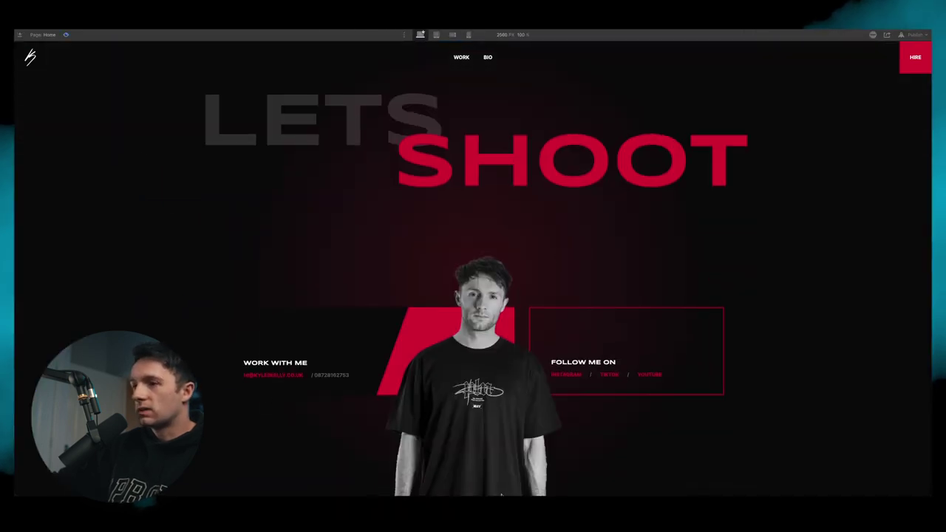
{"action": "left_click", "coordinate": [65, 35]}
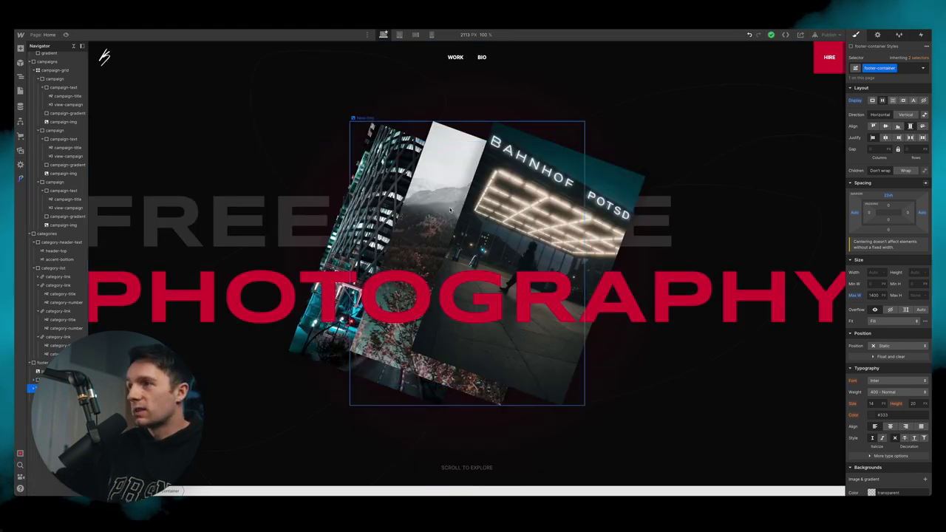
{"action": "scroll", "coordinate": [551, 330], "scroll_direction": "down", "scroll_amount": 15}
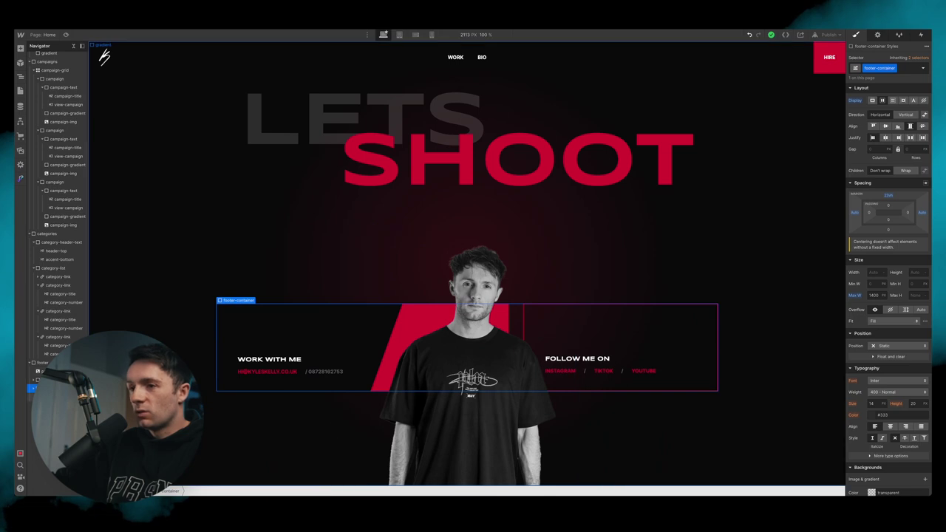
{"action": "left_click", "coordinate": [67, 35]}
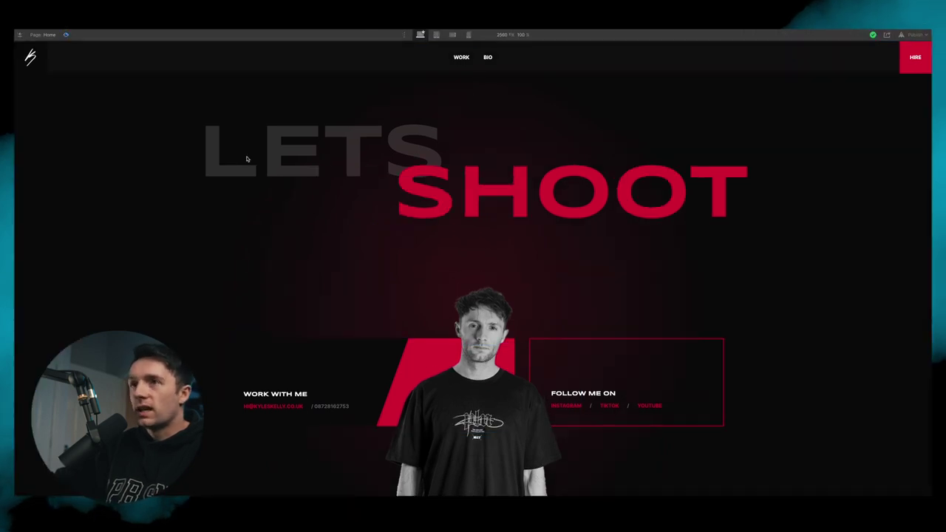
{"action": "scroll", "coordinate": [189, 78], "scroll_direction": "down", "scroll_amount": 1}
{"action": "left_click", "coordinate": [66, 36]}
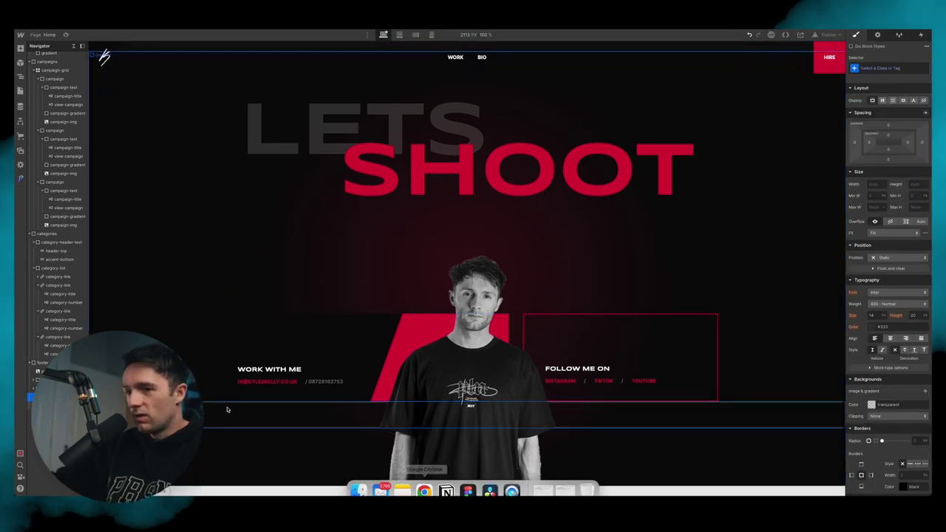
Step: Give the new div block below footer-container the class bottom-footer, a max width of 1400 px and auto side margins
{"action": "left_click", "coordinate": [903, 68]}
{"action": "type", "text": "b"}
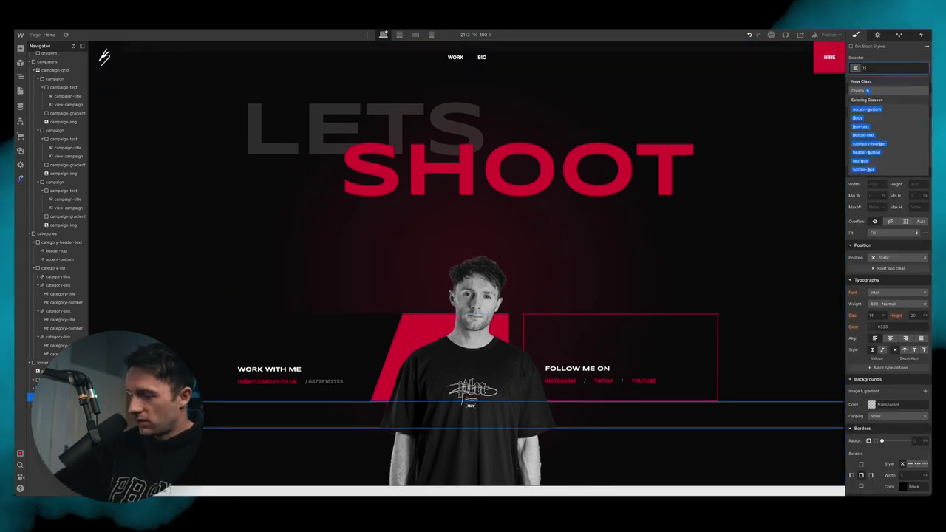
{"action": "type", "text": "ottom-foo"}
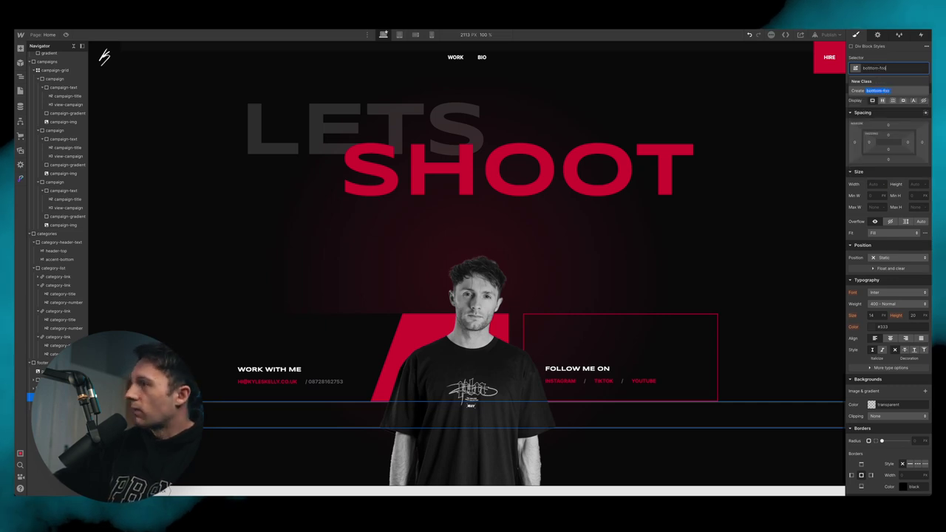
{"action": "type", "text": "ter"}
{"action": "key", "text": "Return"}
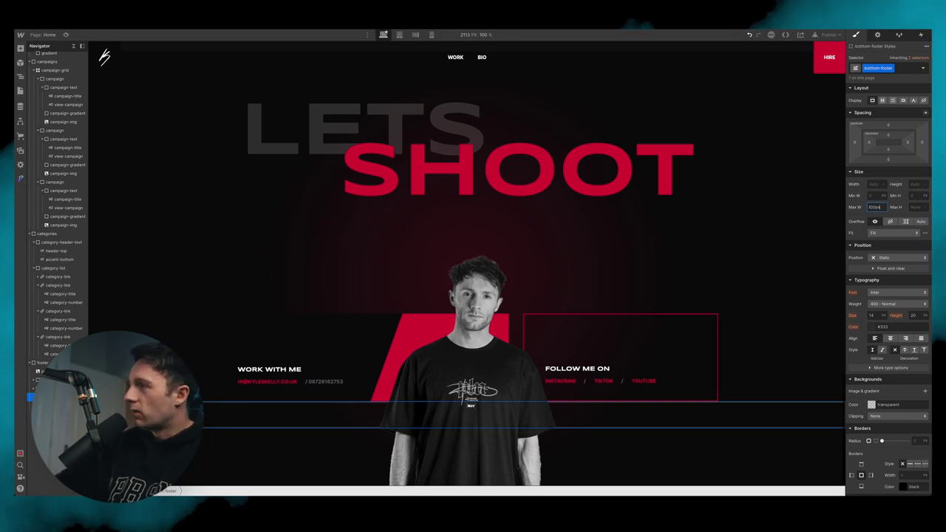
{"action": "type", "text": "1400"}
{"action": "key", "text": "Return"}
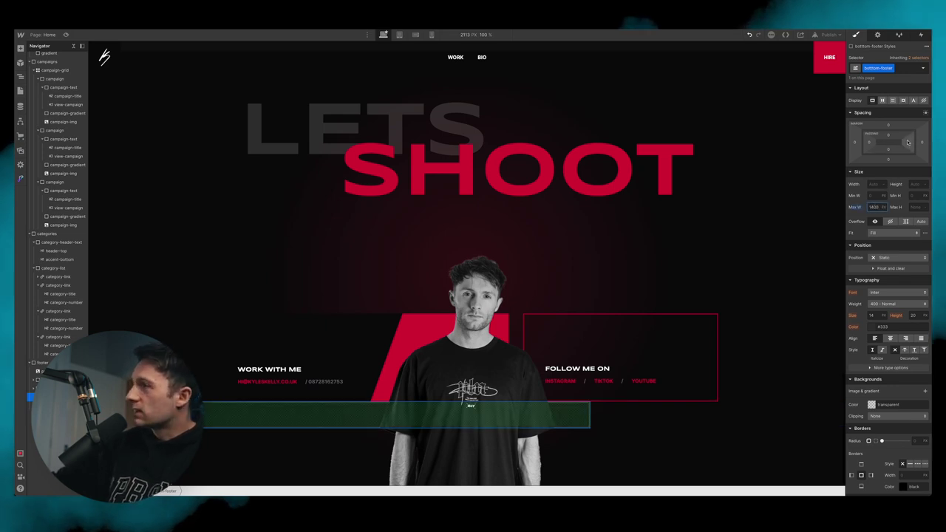
{"action": "left_click", "coordinate": [926, 113]}
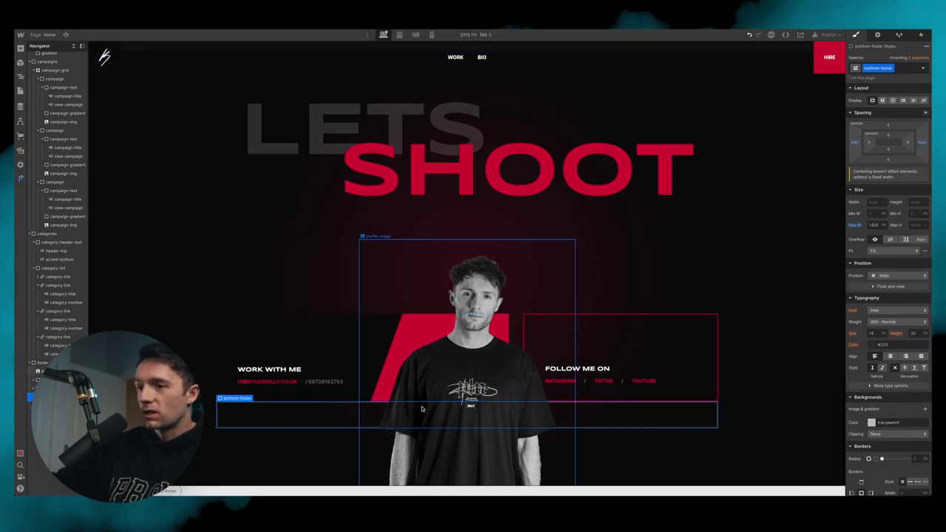
Step: Set bottom-footer's top margin to 10vh
{"action": "scroll", "coordinate": [277, 432], "scroll_direction": "down", "scroll_amount": 1}
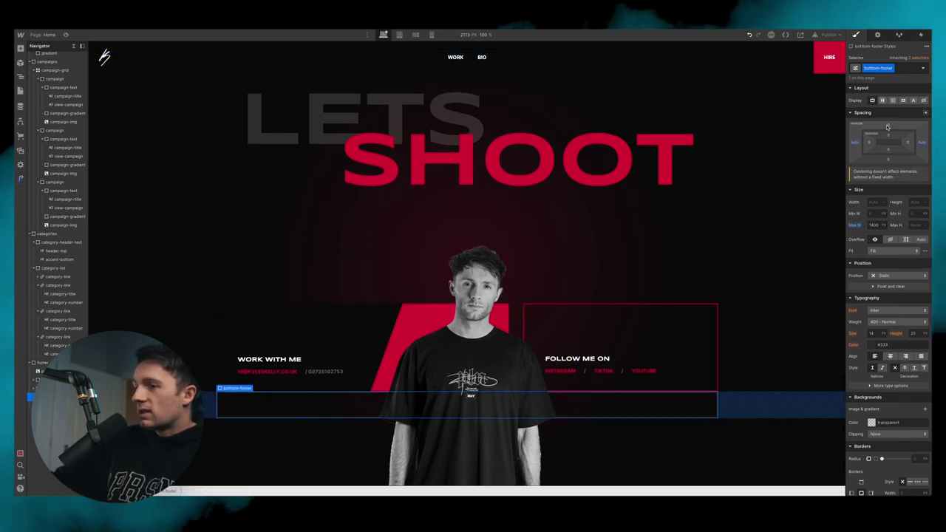
{"action": "left_click_drag", "start_coordinate": [887, 127], "coordinate": [889, 126]}
{"action": "left_click", "coordinate": [890, 127]}
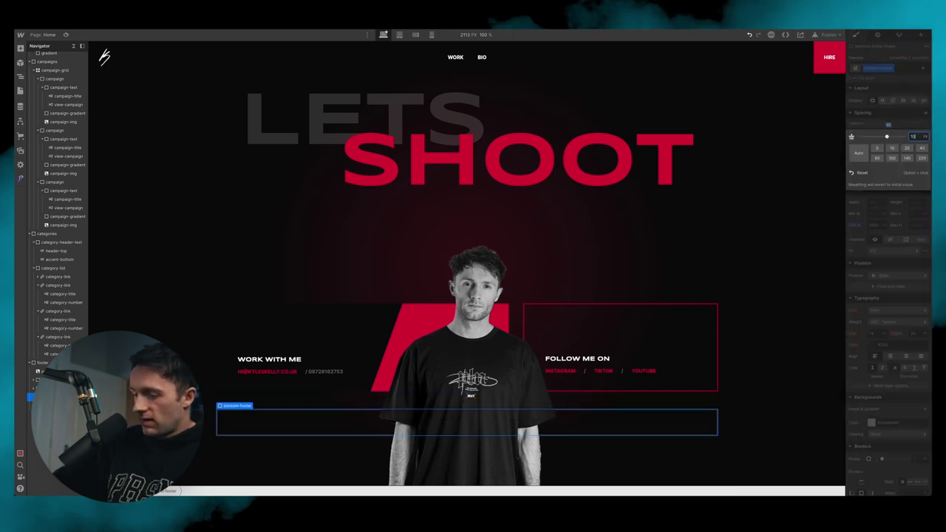
{"action": "type", "text": "10vh"}
{"action": "key", "text": "Return"}
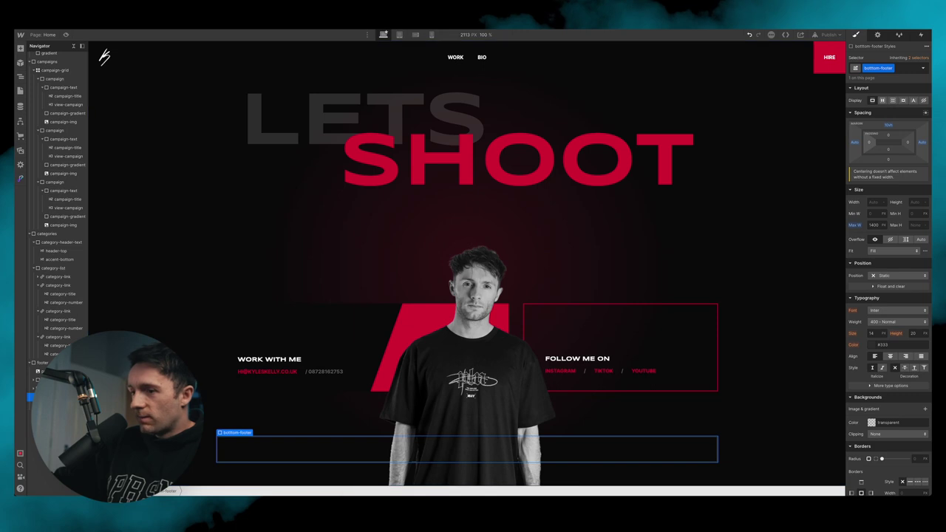
Step: Switch to Figma, inspect the footer's logo layer and its fill opacity, and return to Webflow
{"action": "left_click", "coordinate": [468, 481]}
{"action": "left_click", "coordinate": [55, 62]}
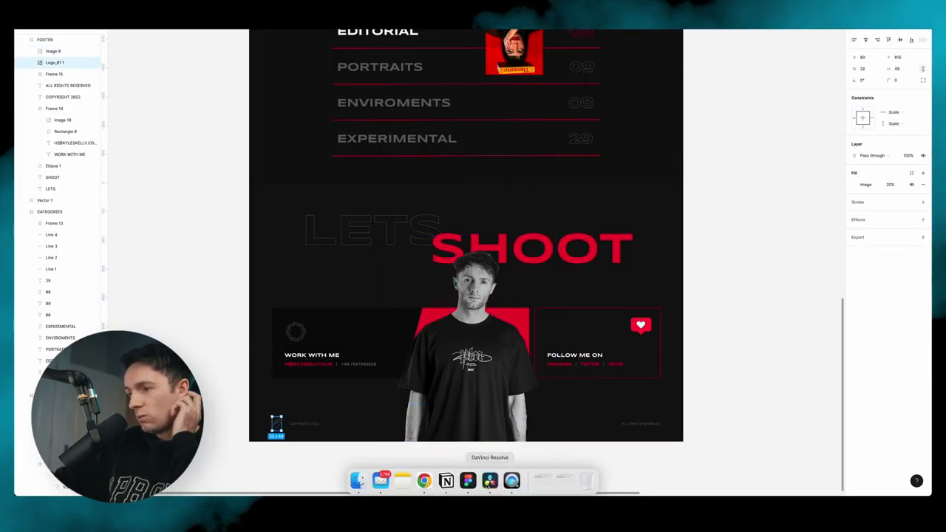
{"action": "left_click", "coordinate": [423, 481]}
Step: Copy the header's logo link block and paste it into the bottom-footer block
{"action": "scroll", "coordinate": [275, 91], "scroll_direction": "up", "scroll_amount": 15}
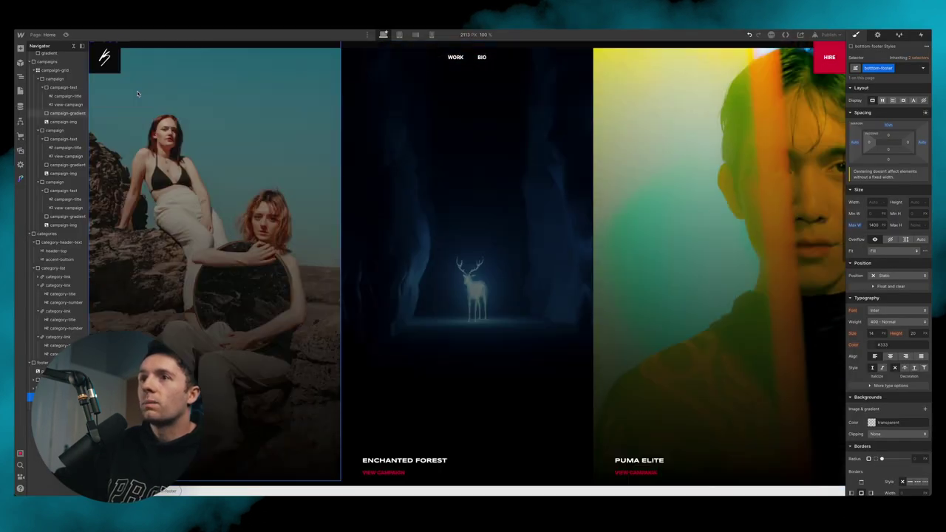
{"action": "left_click", "coordinate": [114, 61]}
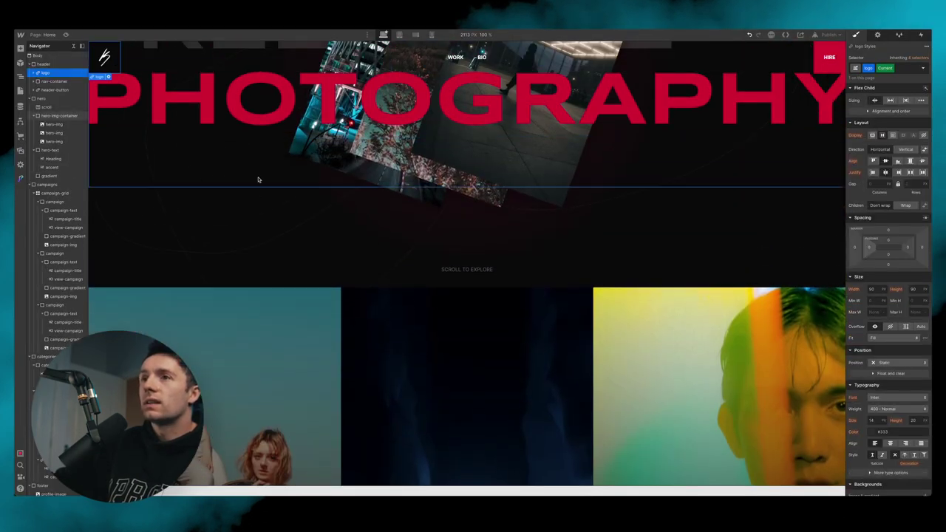
{"action": "scroll", "coordinate": [261, 181], "scroll_direction": "down", "scroll_amount": 15}
{"action": "left_click", "coordinate": [273, 436]}
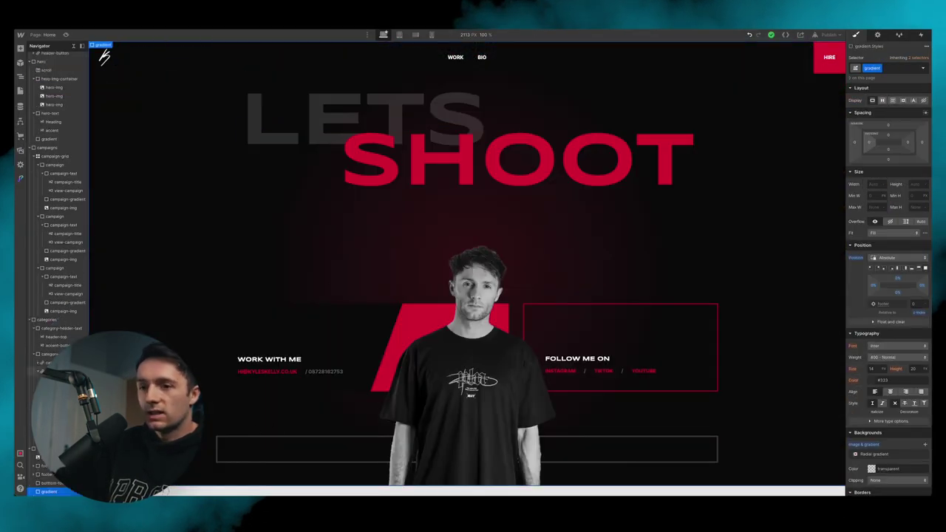
{"action": "left_click", "coordinate": [54, 484]}
{"action": "key", "text": "ctrl+v"}
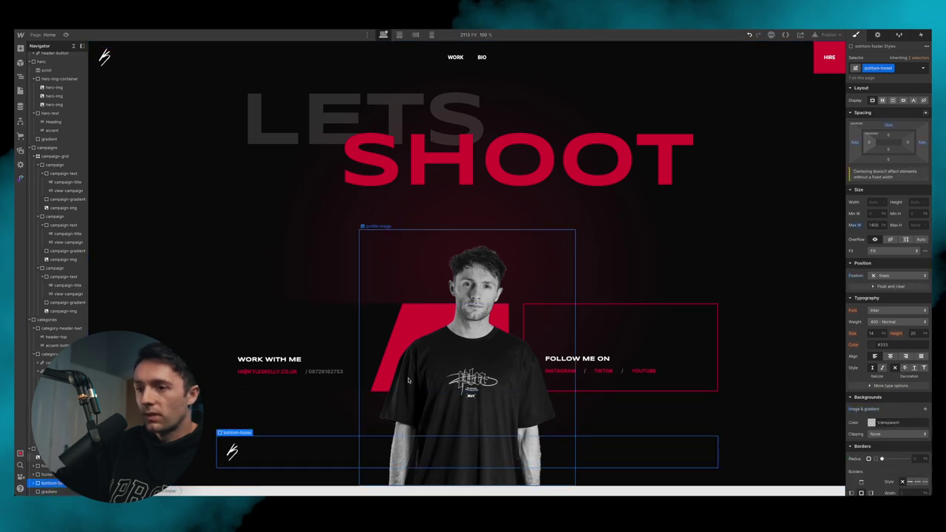
Step: Duplicate the logo class on the pasted footer logo and name the copy footer-logo
{"action": "left_click", "coordinate": [233, 455]}
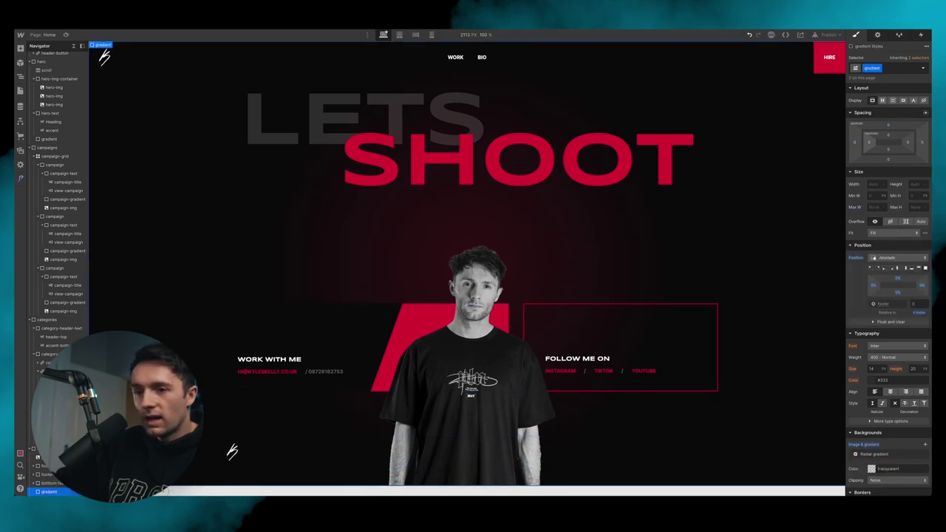
{"action": "left_click", "coordinate": [232, 451]}
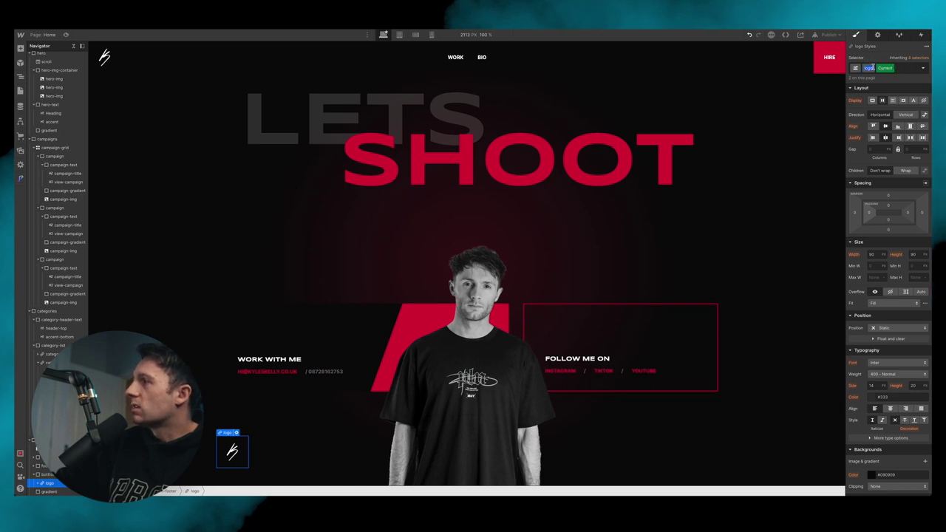
{"action": "left_click", "coordinate": [871, 69]}
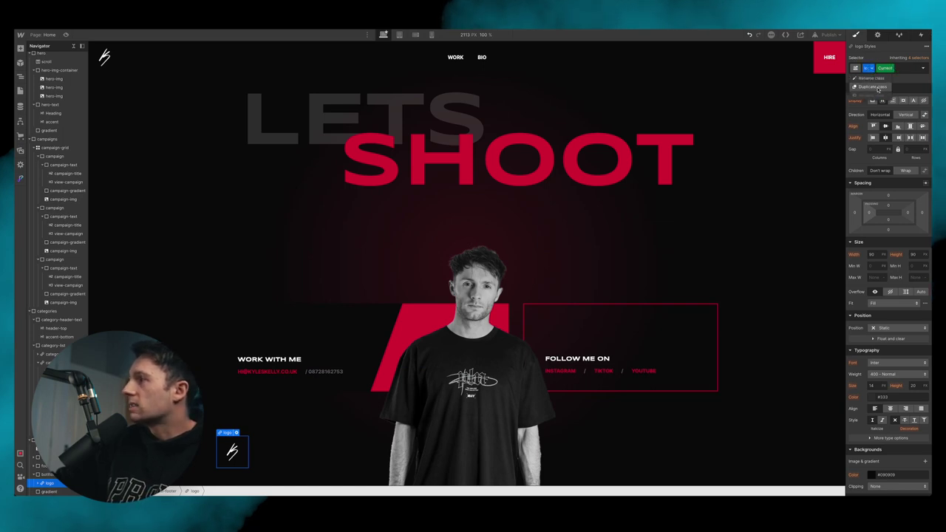
{"action": "left_click", "coordinate": [875, 83]}
{"action": "type", "text": "footer-logo"}
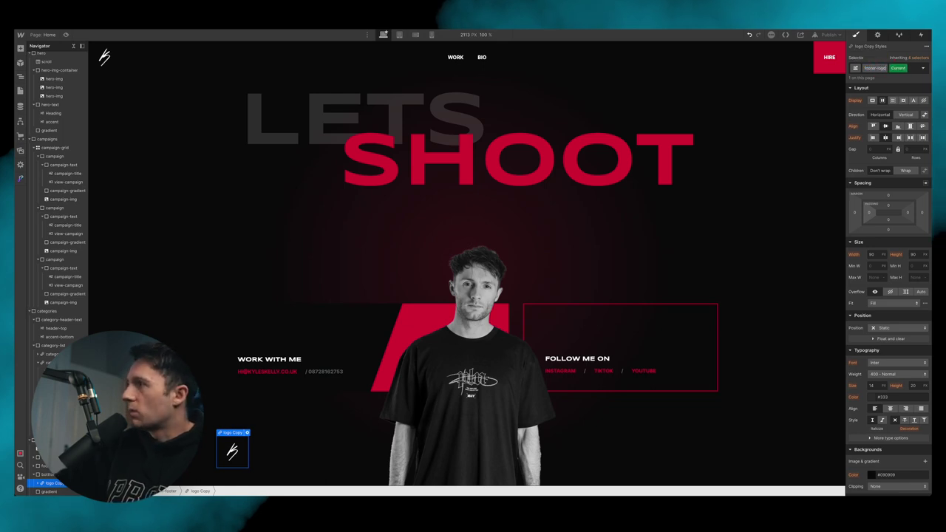
{"action": "key", "text": "Return"}
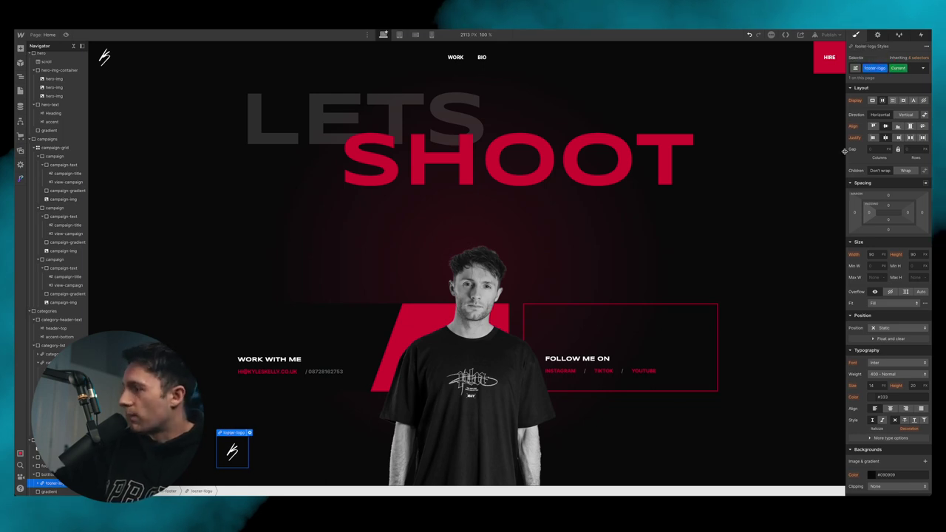
Step: Lower footer-logo's opacity to 20%
{"action": "scroll", "coordinate": [876, 392], "scroll_direction": "down", "scroll_amount": 3}
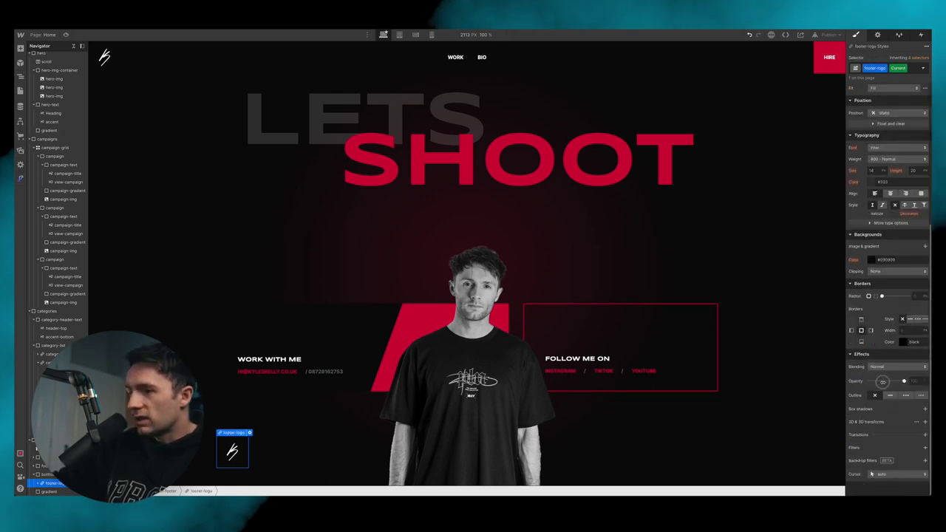
{"action": "left_click_drag", "start_coordinate": [882, 382], "coordinate": [877, 381]}
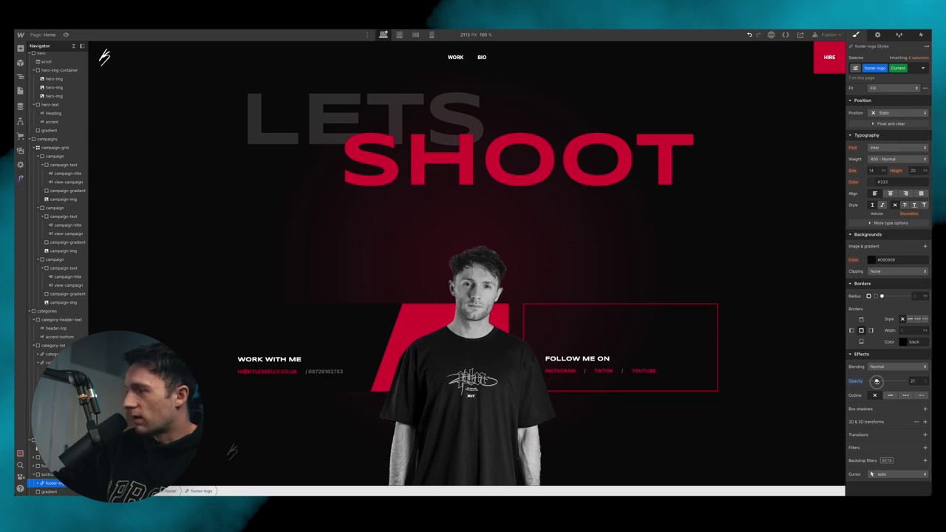
{"action": "left_click_drag", "start_coordinate": [876, 381], "coordinate": [875, 381]}
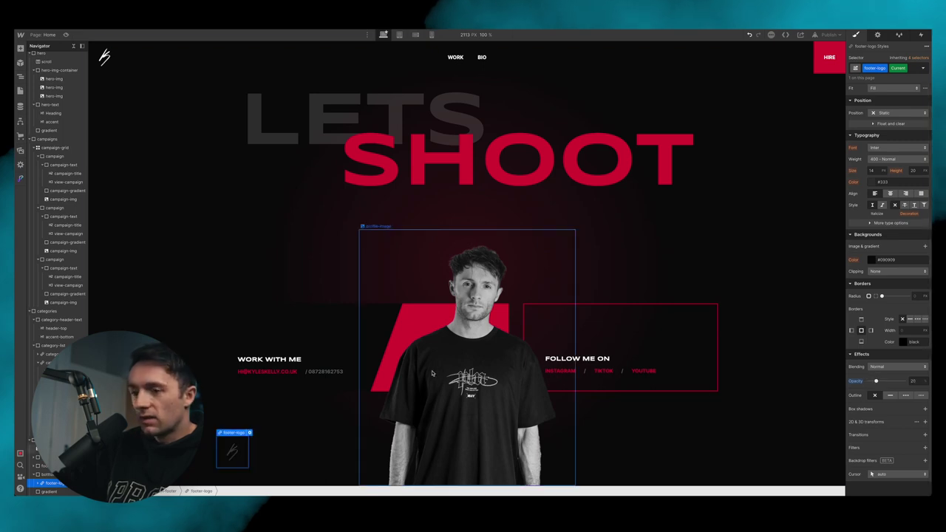
Step: Add a text block inside the bottom-footer block alongside the logo
{"action": "key", "text": "a"}
{"action": "left_click_drag", "start_coordinate": [46, 291], "coordinate": [259, 450]}
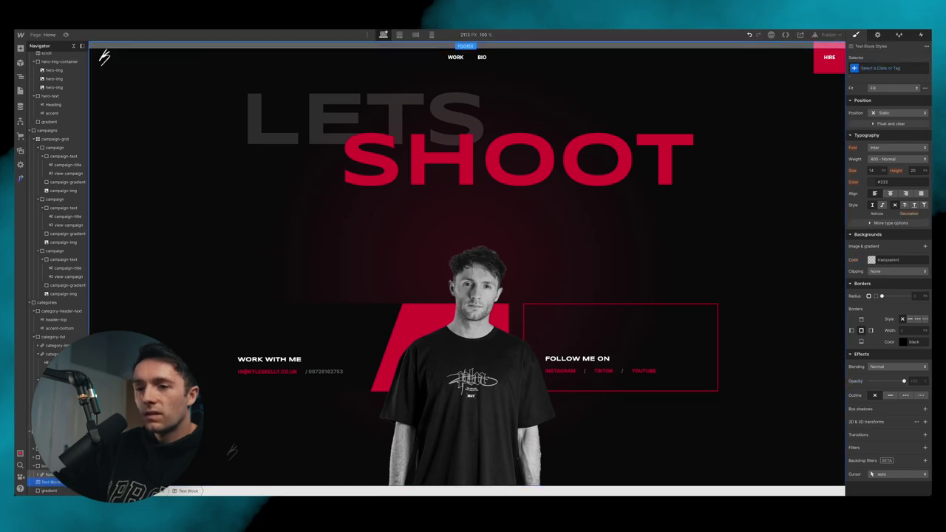
Step: Hide the gradient overlay, set its overflow to visible, and replace the bottom-footer text block's content with "COPYRIGHT 2022"
{"action": "left_click", "coordinate": [267, 440]}
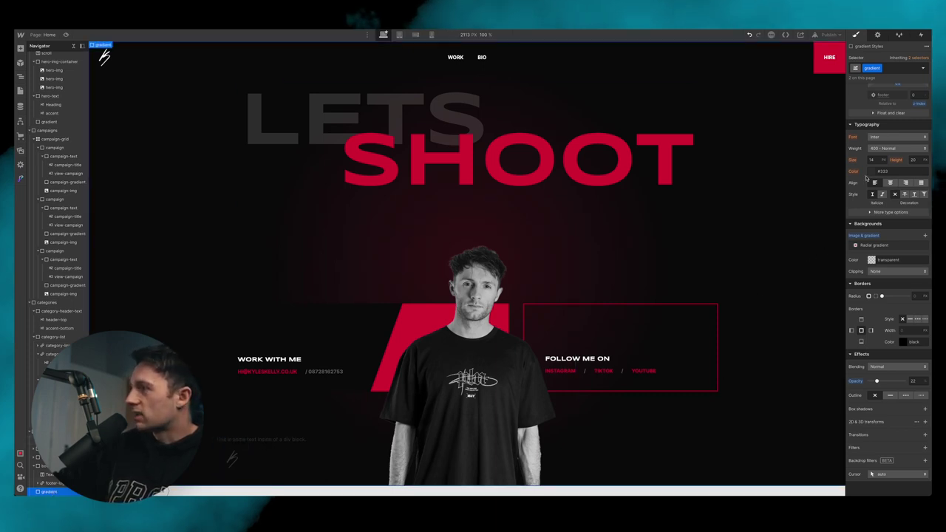
{"action": "scroll", "coordinate": [867, 177], "scroll_direction": "up", "scroll_amount": 5}
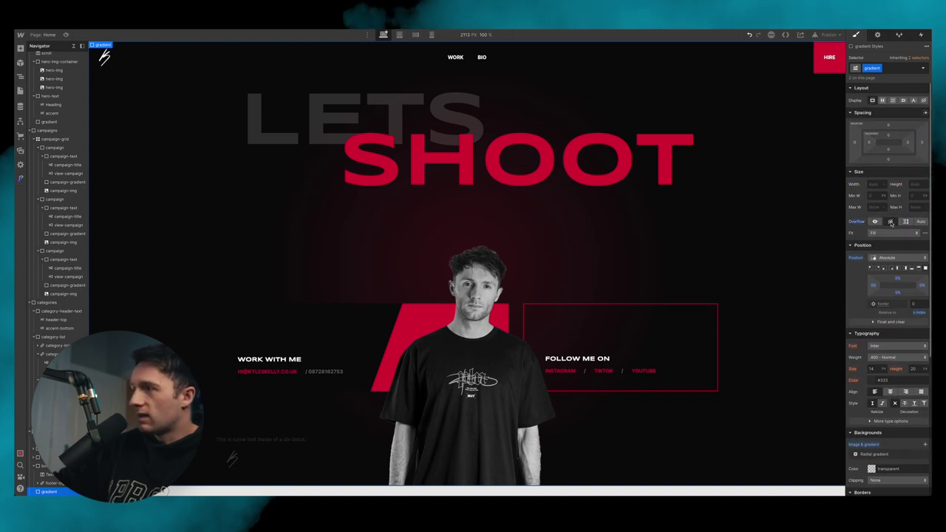
{"action": "left_click", "coordinate": [875, 221]}
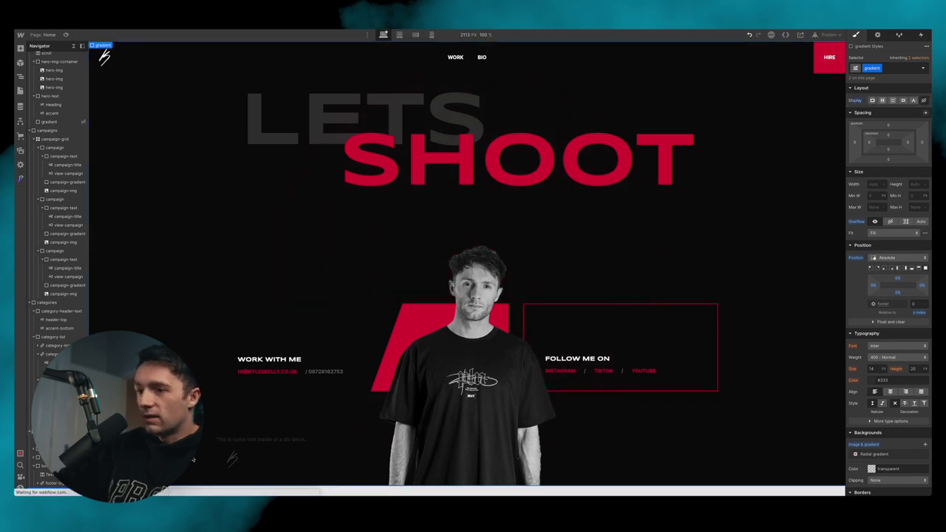
{"action": "double_click", "coordinate": [277, 440]}
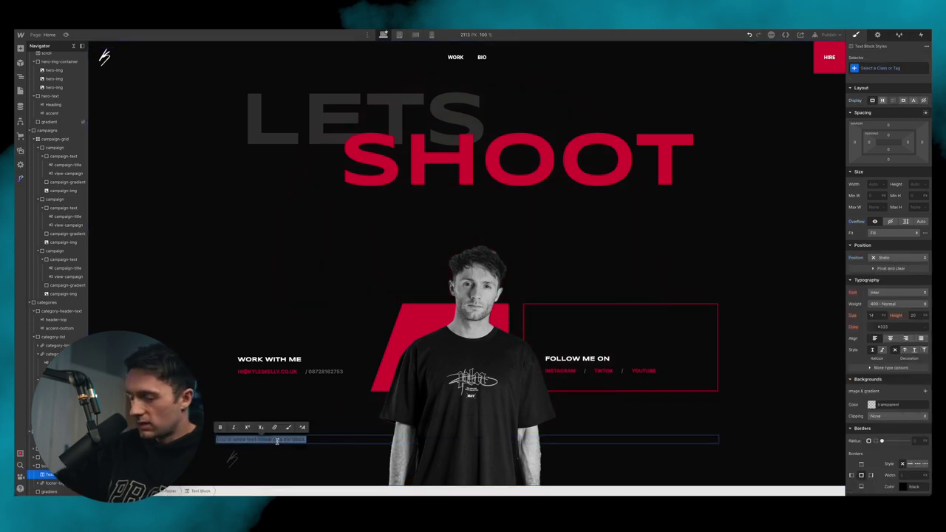
{"action": "type", "text": "COPYRIGHT 20"}
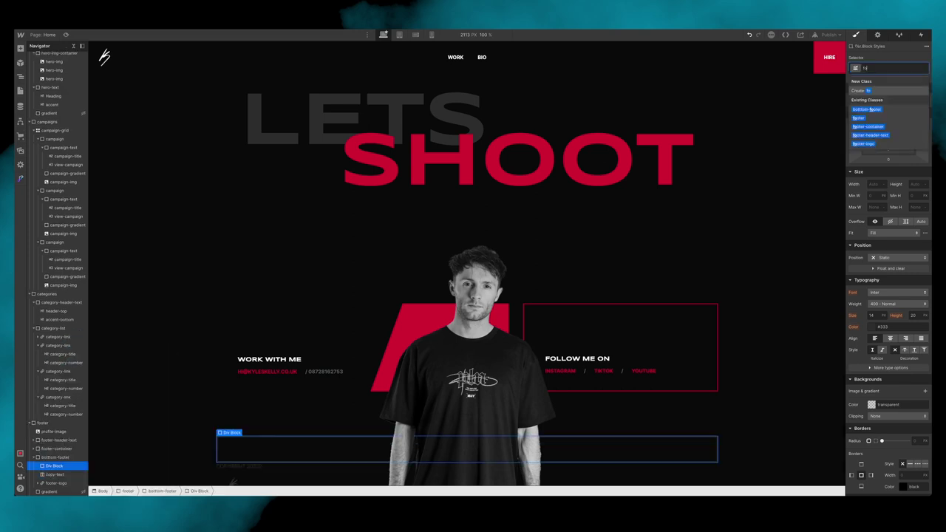
Step: Give the new div block in bottom-footer the class footer-left and nest the footer logo and copyright text inside it
{"action": "type", "text": "ooter-lo"}
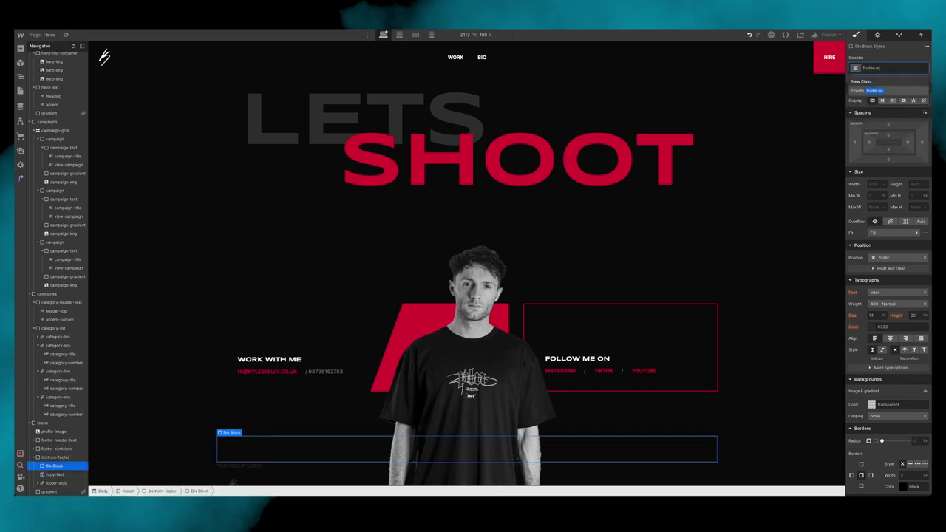
{"action": "type", "text": "ft"}
{"action": "key", "text": "Return"}
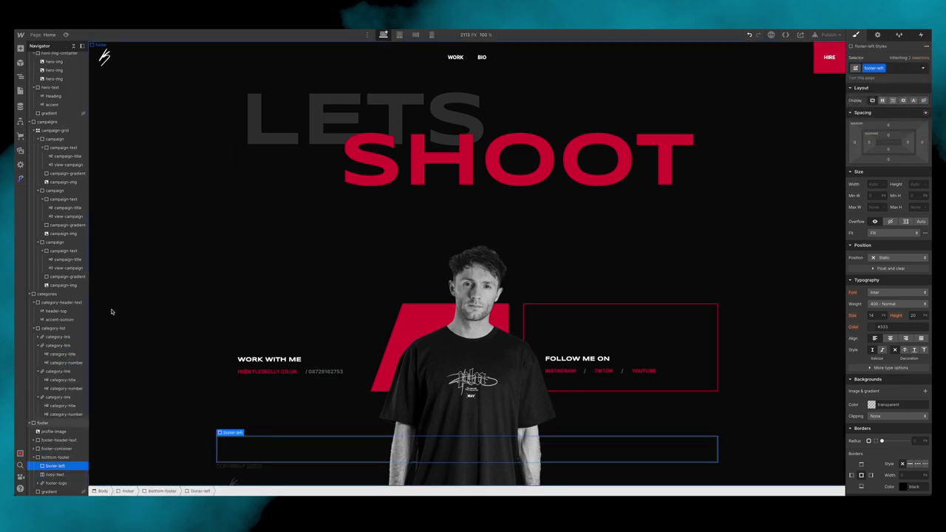
{"action": "left_click", "coordinate": [60, 473]}
{"action": "left_click_drag", "start_coordinate": [61, 468], "coordinate": [65, 473]}
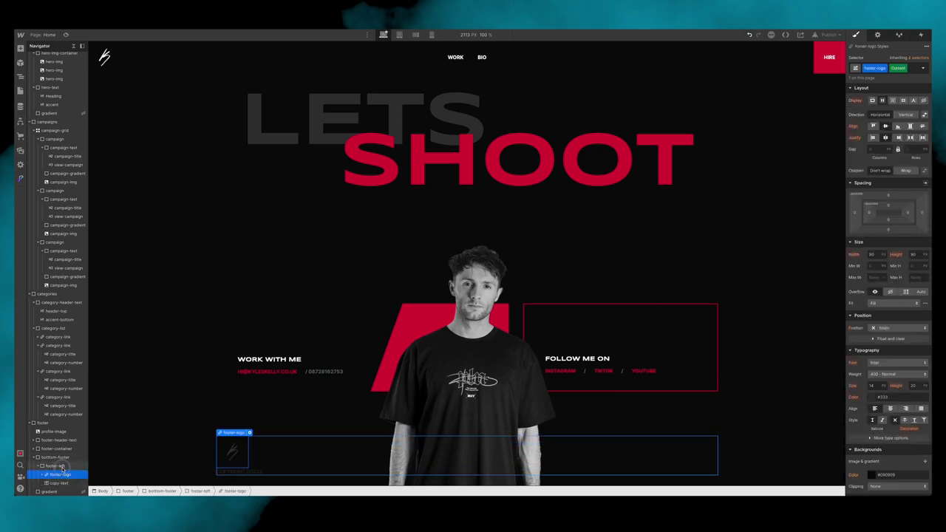
Step: Make footer-left a horizontal flex container with its children centred vertically
{"action": "left_click", "coordinate": [60, 466]}
{"action": "left_click", "coordinate": [881, 101]}
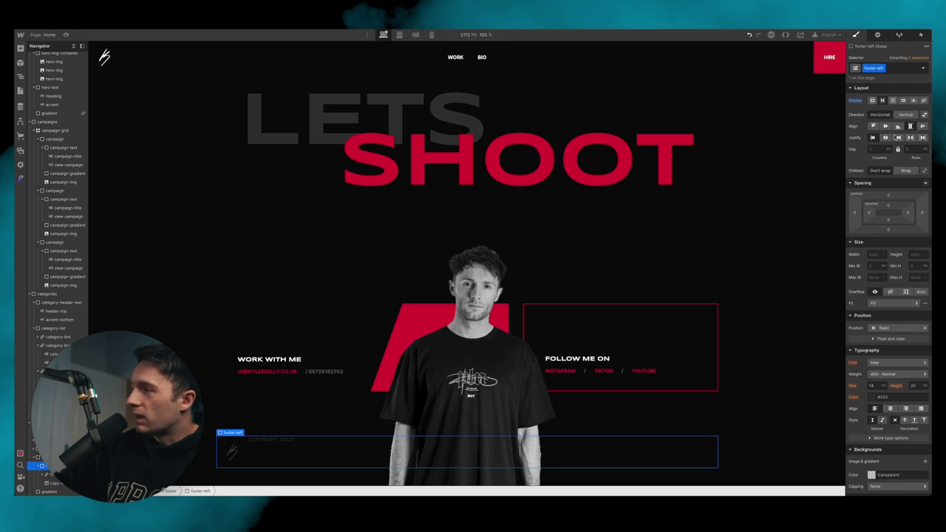
{"action": "left_click", "coordinate": [885, 127]}
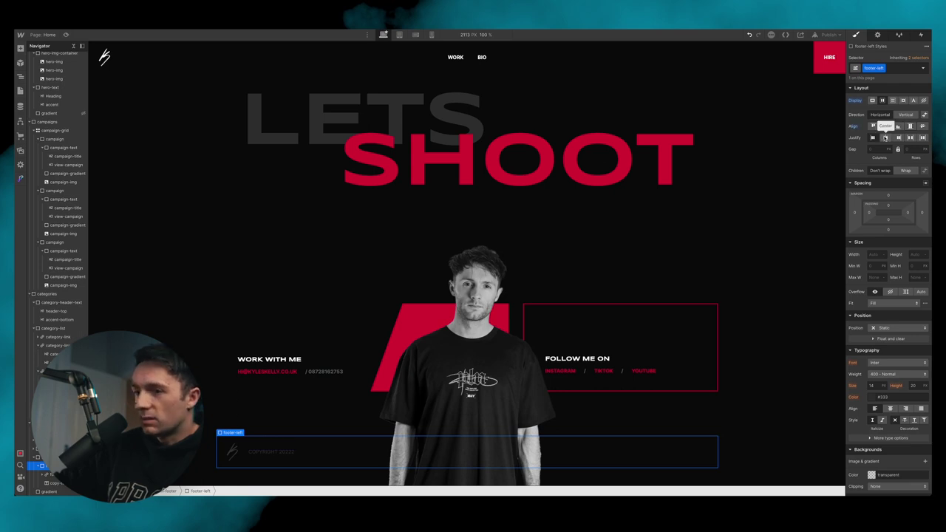
{"action": "left_click", "coordinate": [49, 475]}
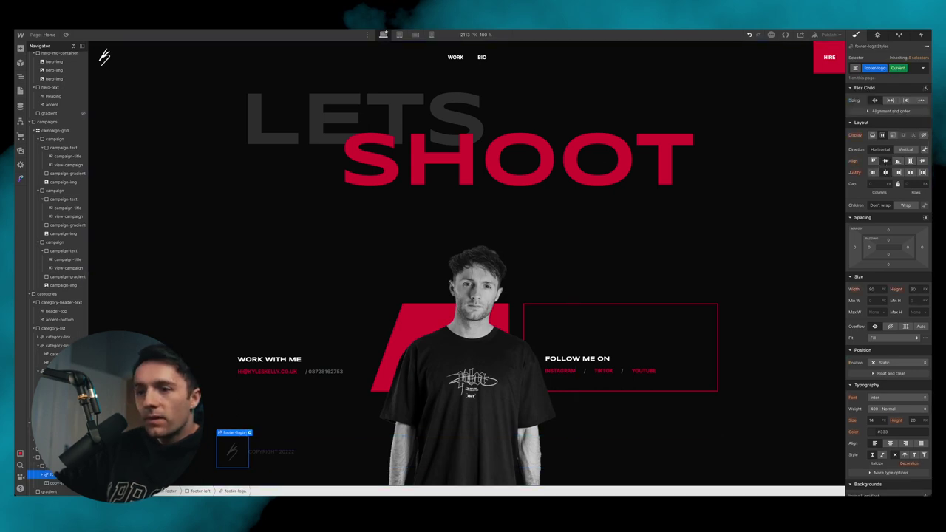
{"action": "left_click", "coordinate": [48, 466]}
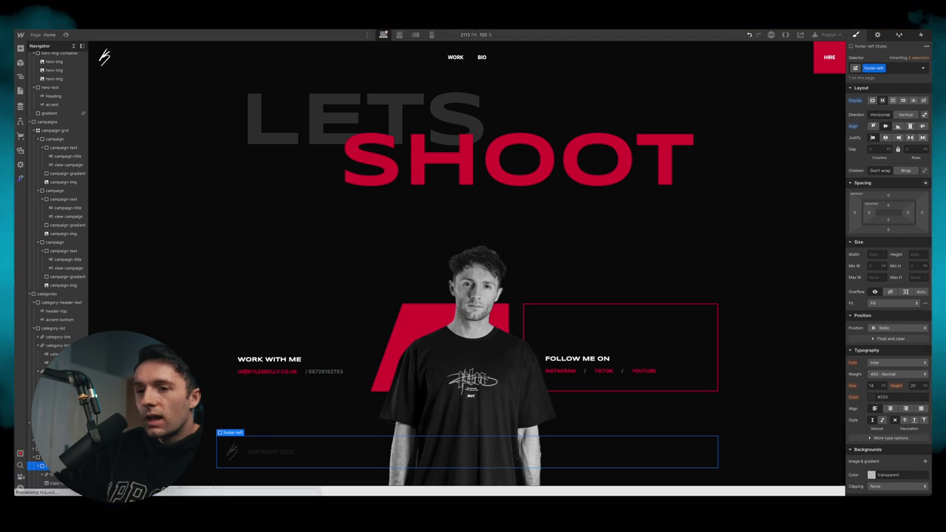
Step: Add a second copy-text block reading "ALL RIGHTS RESERVED" to bottom-footer, outside footer-left
{"action": "left_click", "coordinate": [20, 48]}
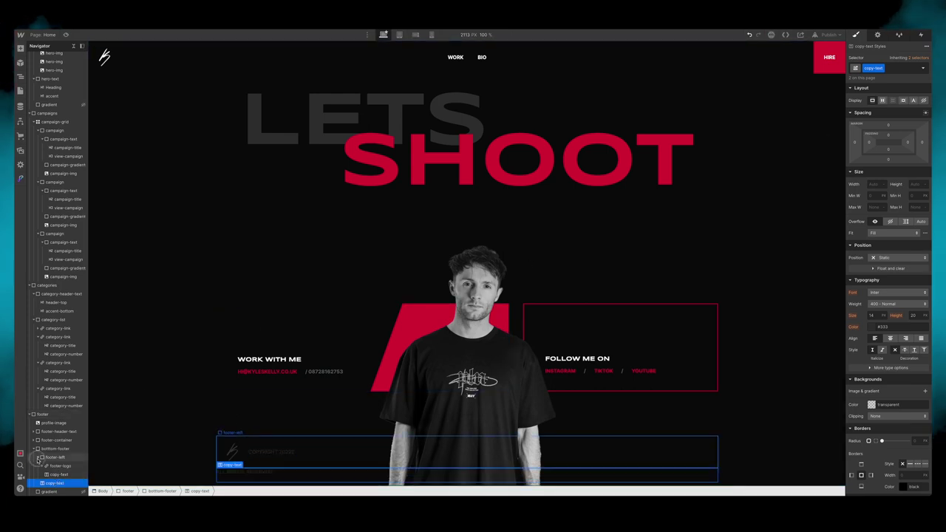
{"action": "left_click", "coordinate": [39, 459]}
{"action": "left_click", "coordinate": [53, 458]}
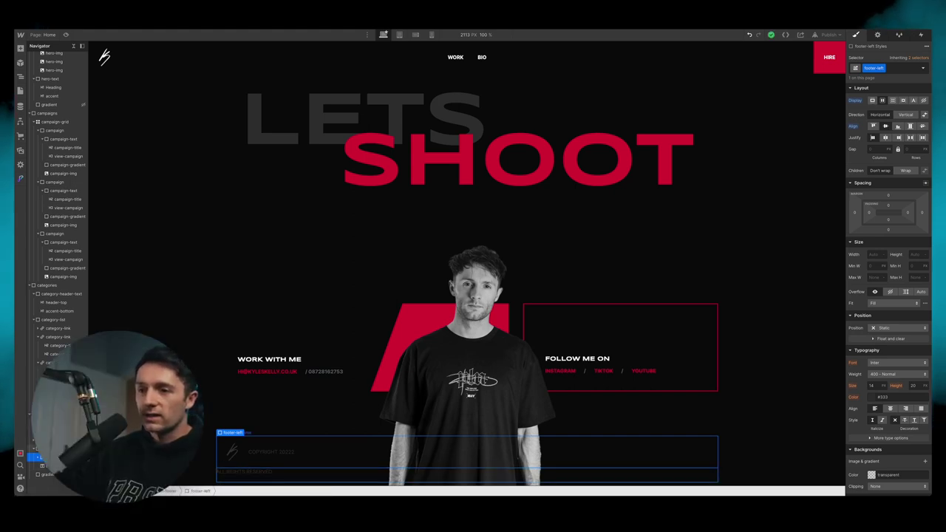
Step: Make bottom-footer a horizontal flex row with centred alignment and space-between justification, and preview the result
{"action": "left_click", "coordinate": [53, 448]}
{"action": "left_click", "coordinate": [882, 101]}
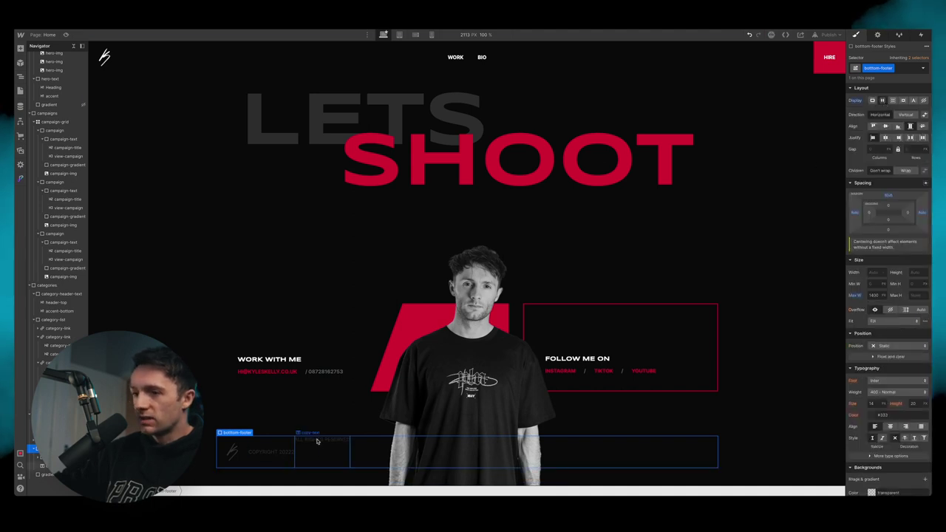
{"action": "left_click", "coordinate": [885, 126]}
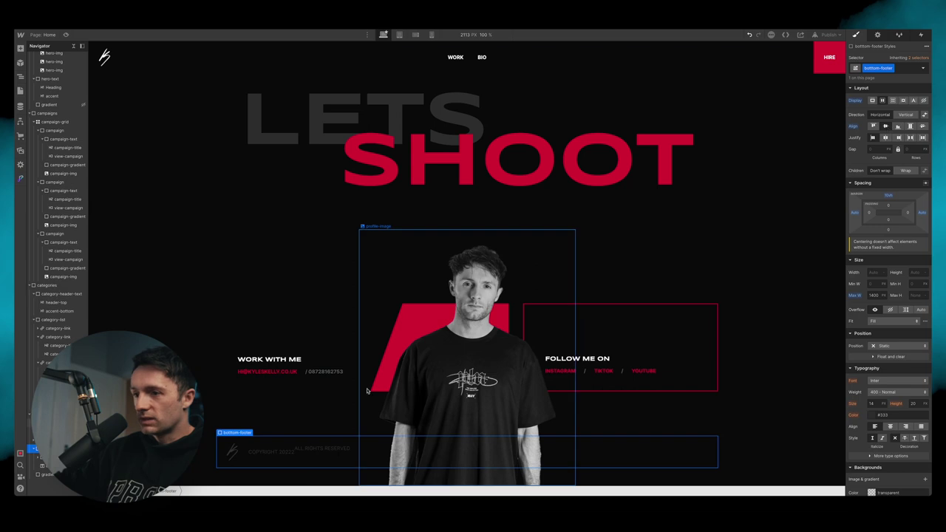
{"action": "left_click", "coordinate": [313, 454]}
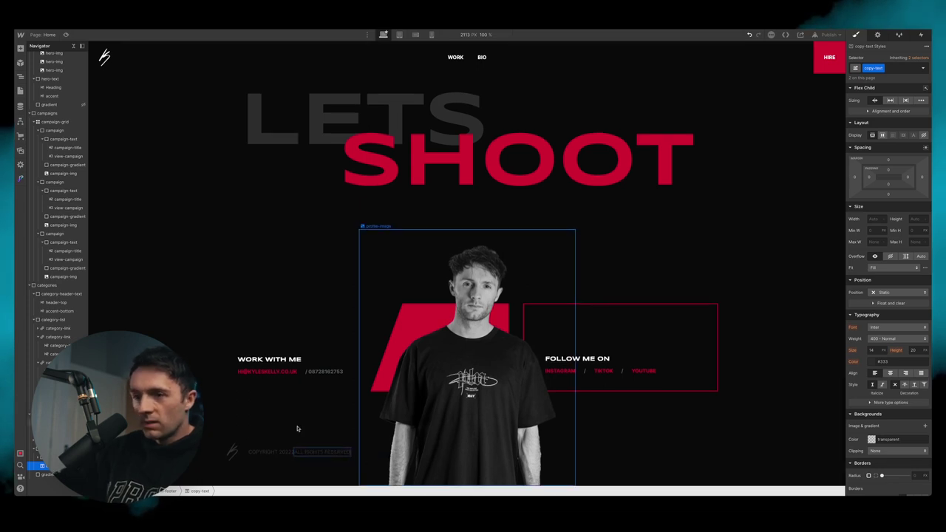
{"action": "left_click", "coordinate": [280, 458]}
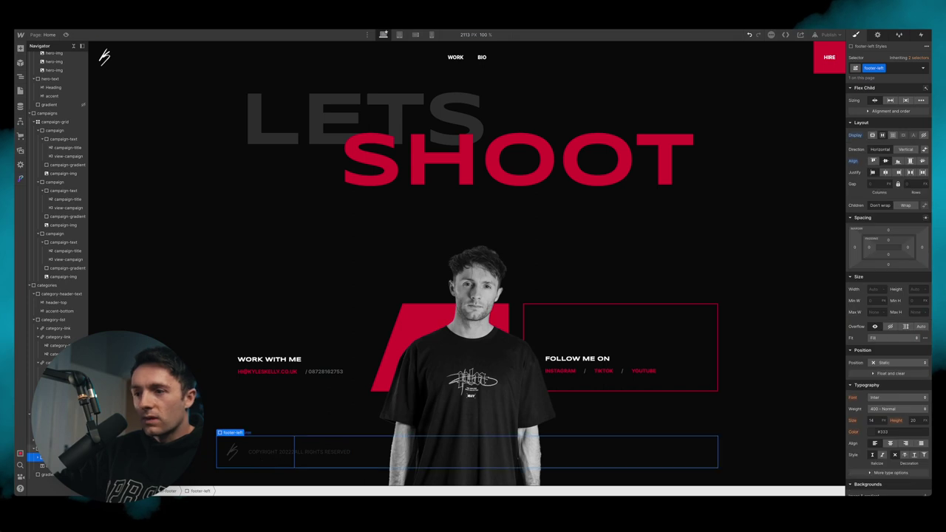
{"action": "left_click", "coordinate": [59, 449]}
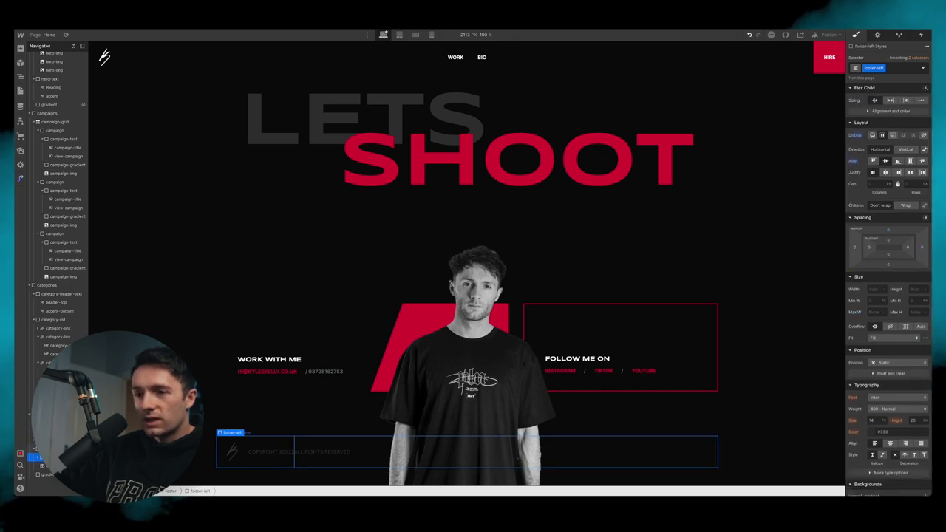
{"action": "left_click", "coordinate": [34, 449]}
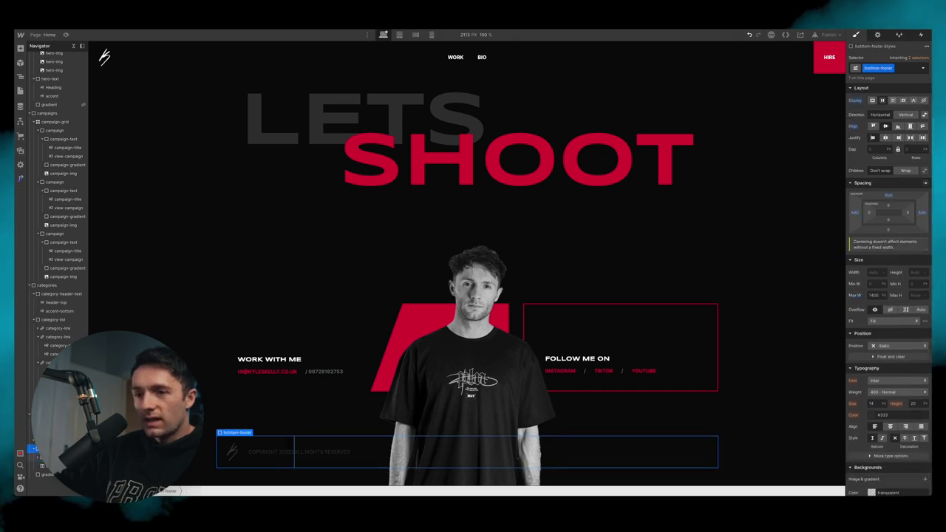
{"action": "left_click", "coordinate": [910, 138]}
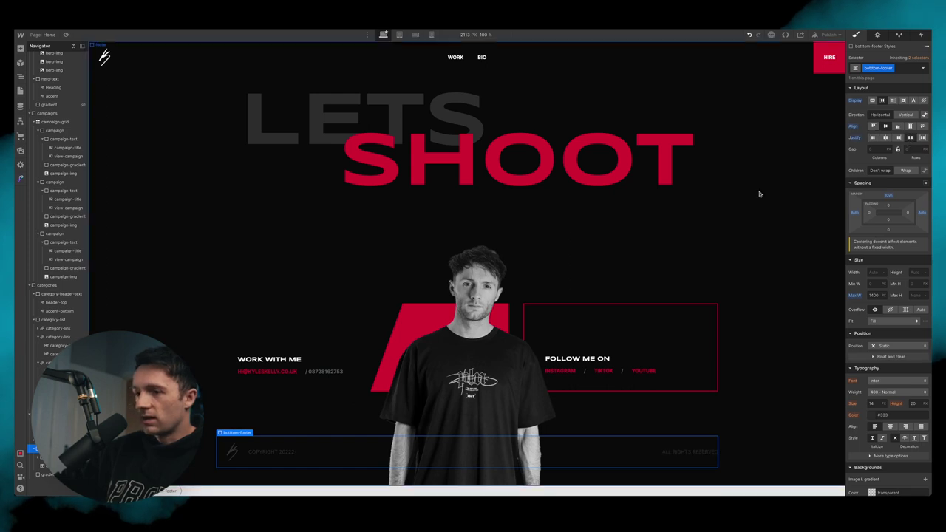
{"action": "key", "text": "ctrl+shift+p"}
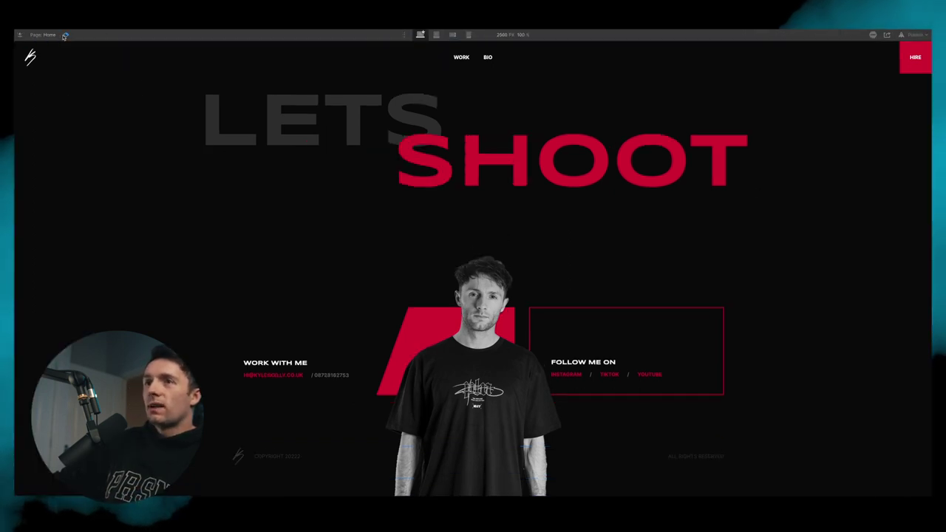
{"action": "key", "text": "ctrl+shift+p"}
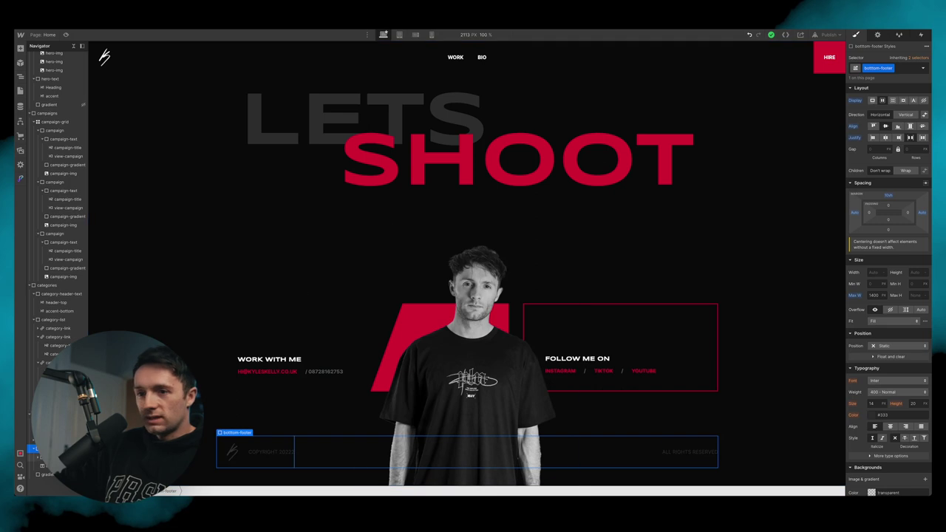
Step: Set the gradient overlay's display back to block and preview the footer with it
{"action": "left_click", "coordinate": [46, 475]}
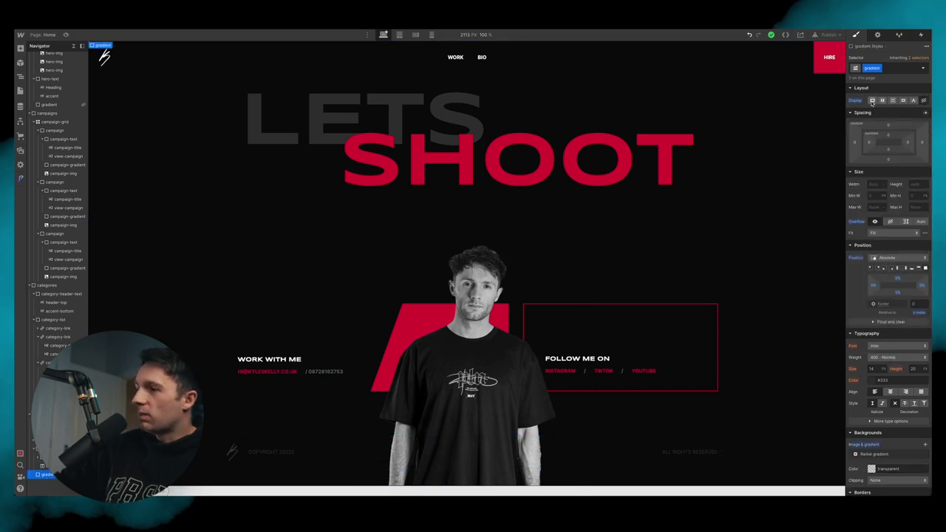
{"action": "left_click", "coordinate": [872, 101]}
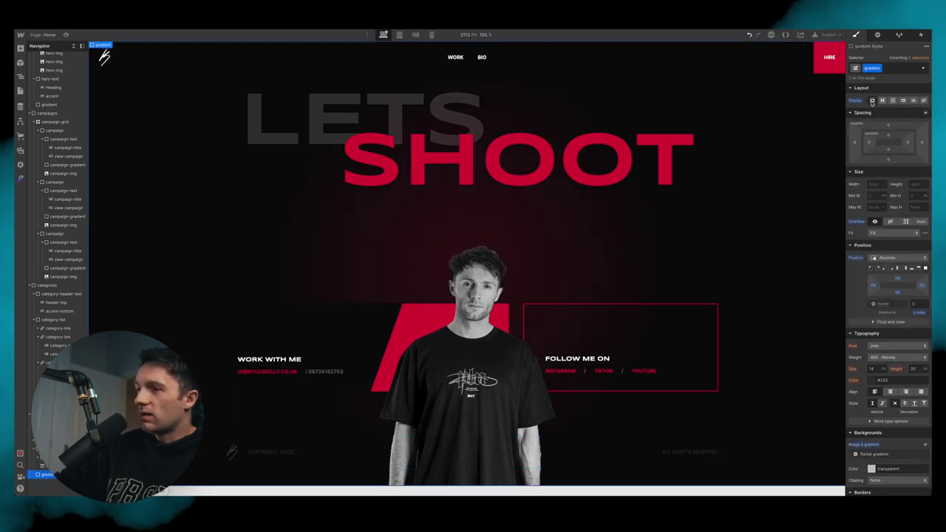
{"action": "left_click", "coordinate": [67, 36]}
{"action": "scroll", "coordinate": [653, 291], "scroll_direction": "up", "scroll_amount": 3}
{"action": "scroll", "coordinate": [652, 291], "scroll_direction": "down", "scroll_amount": 3}
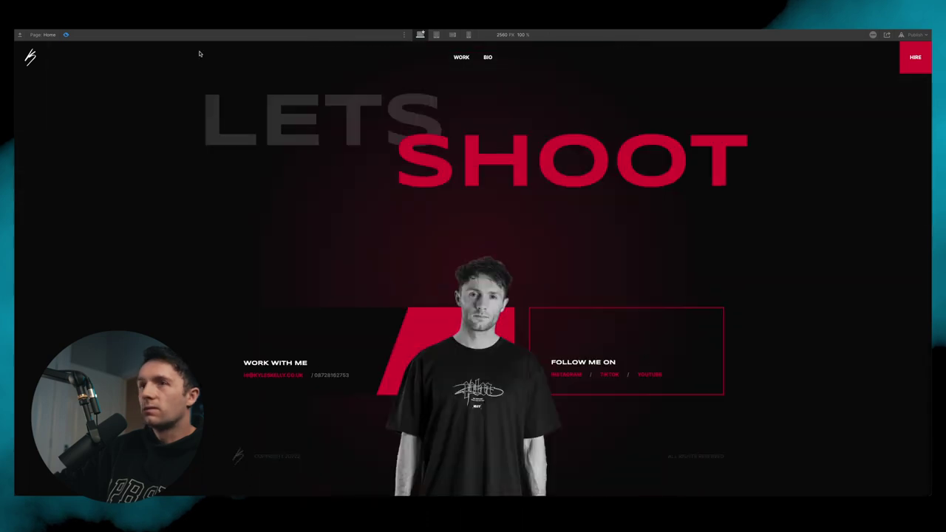
{"action": "left_click", "coordinate": [66, 35]}
Step: Increase the footer's vertical spacing so the contact boxes and the bottom-footer row sit higher
{"action": "left_click", "coordinate": [274, 359]}
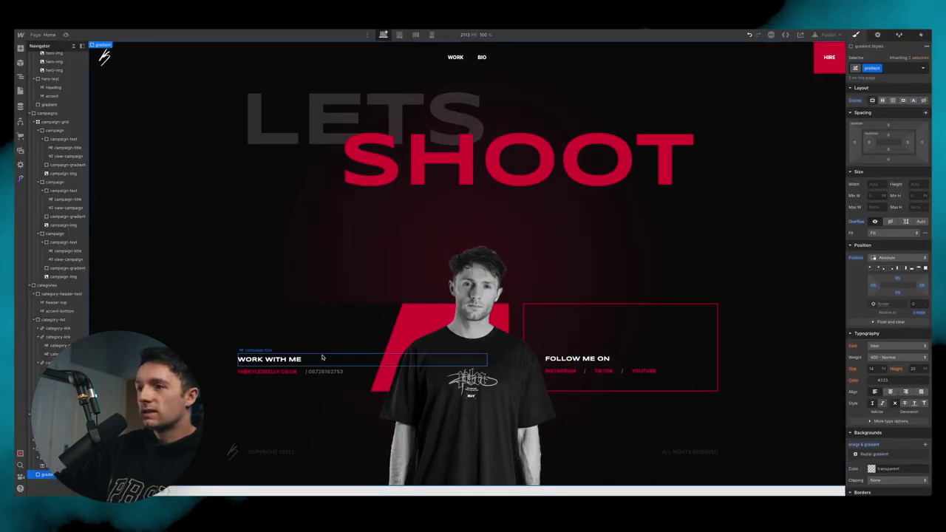
{"action": "left_click", "coordinate": [339, 335]}
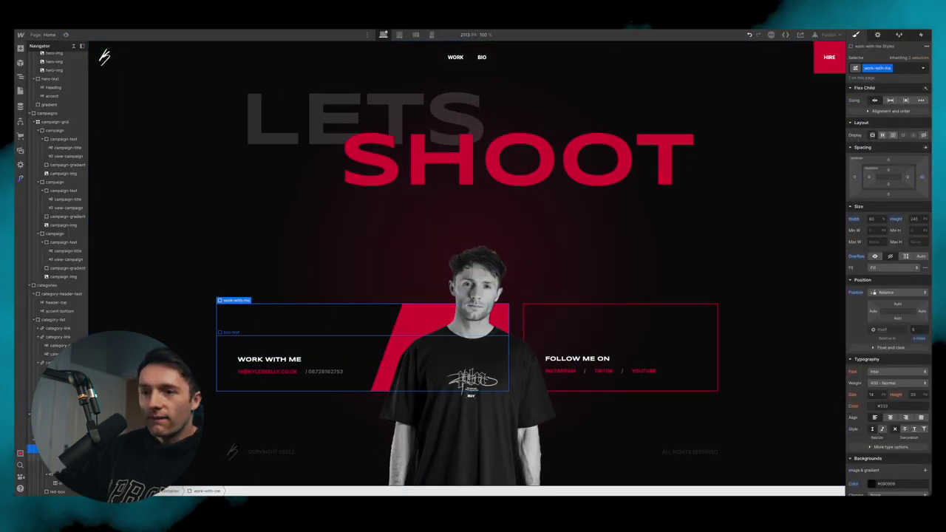
{"action": "key", "text": "Up"}
{"action": "mouse_move", "coordinate": [888, 195]}
{"action": "left_mouse_down"}
{"action": "mouse_move", "coordinate": [878, 198]}
{"action": "mouse_move", "coordinate": [887, 198]}
{"action": "left_mouse_up"}
{"action": "key", "text": "Right"}
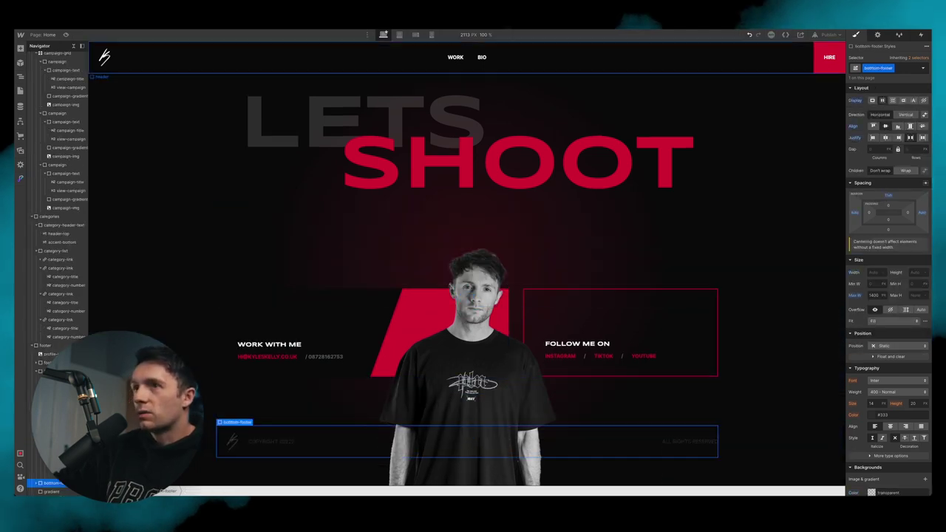
Step: Preview the home page and review it from the footer up to the hero section and back
{"action": "left_click", "coordinate": [66, 34]}
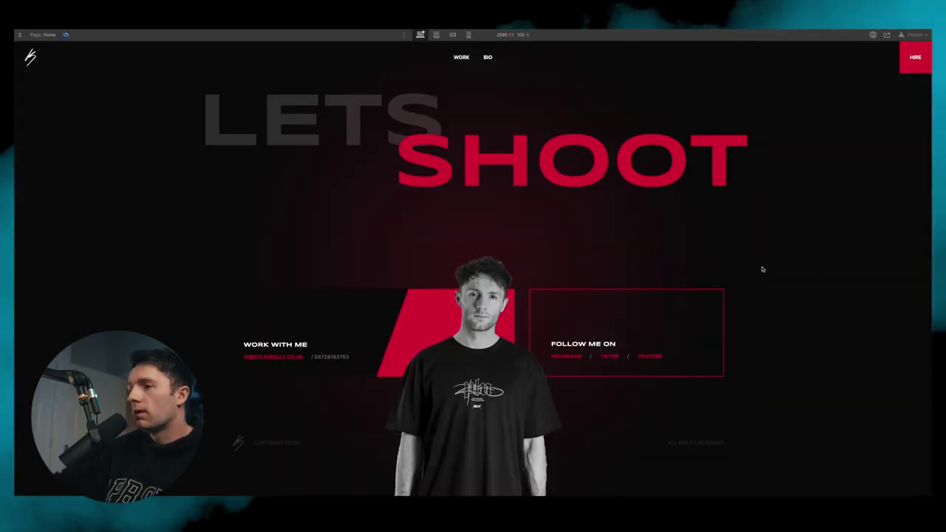
{"action": "scroll", "coordinate": [487, 277], "scroll_direction": "up", "scroll_amount": 10}
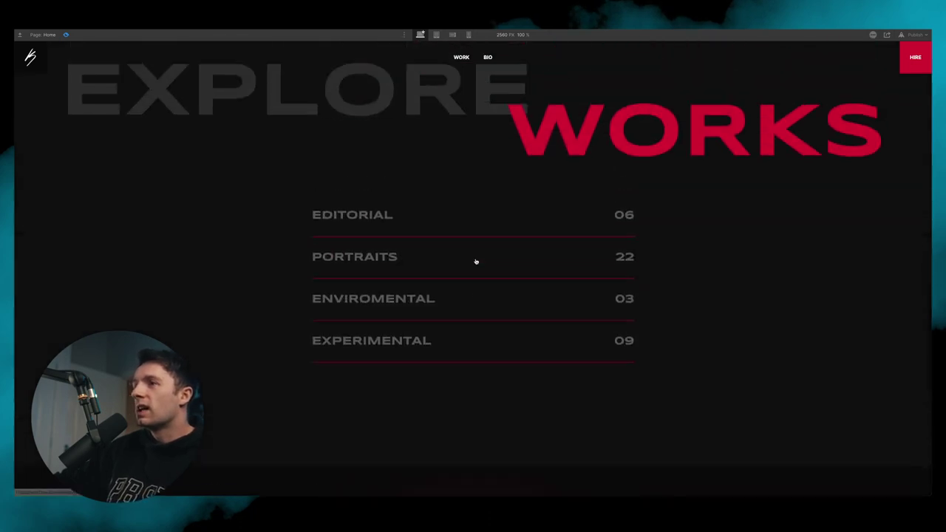
{"action": "scroll", "coordinate": [456, 294], "scroll_direction": "up", "scroll_amount": 5}
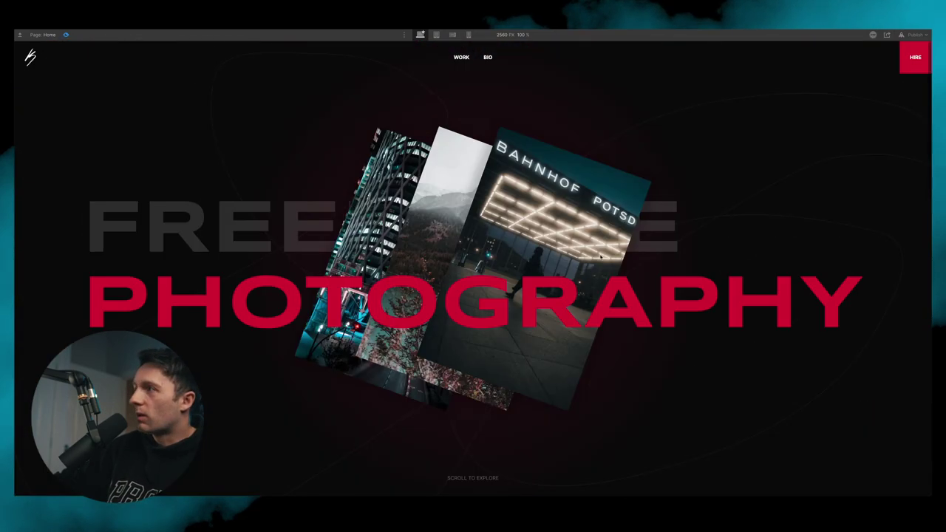
{"action": "scroll", "coordinate": [684, 206], "scroll_direction": "down", "scroll_amount": 15}
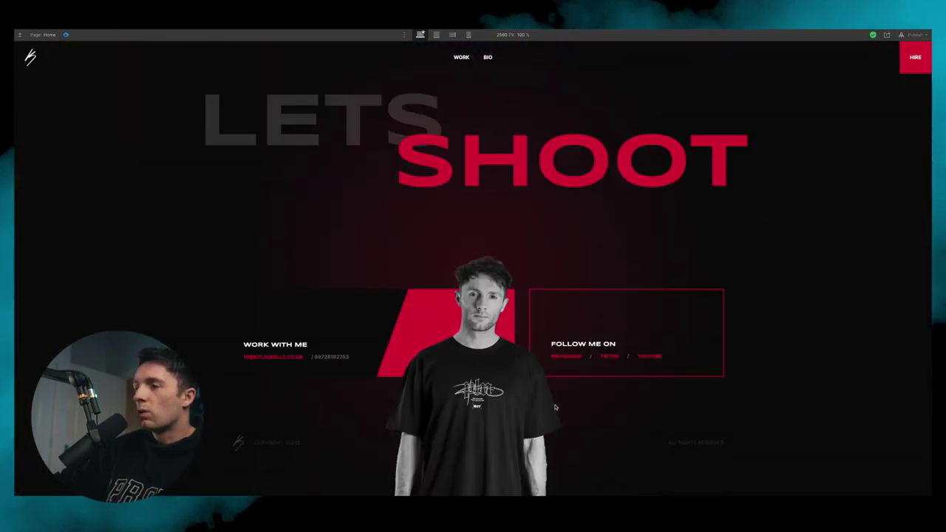
Step: Switch to the Figma design and export the footer's aperture image from the Work With Me card as aperture-img.png
{"action": "key", "text": "super+Tab"}
{"action": "scroll", "coordinate": [735, 317], "scroll_direction": "down", "scroll_amount": 12}
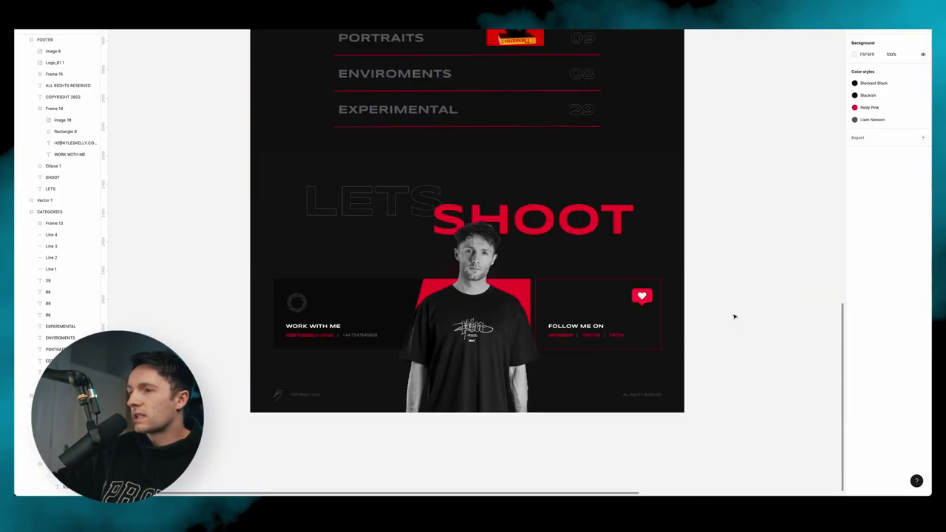
{"action": "left_click", "coordinate": [297, 179]}
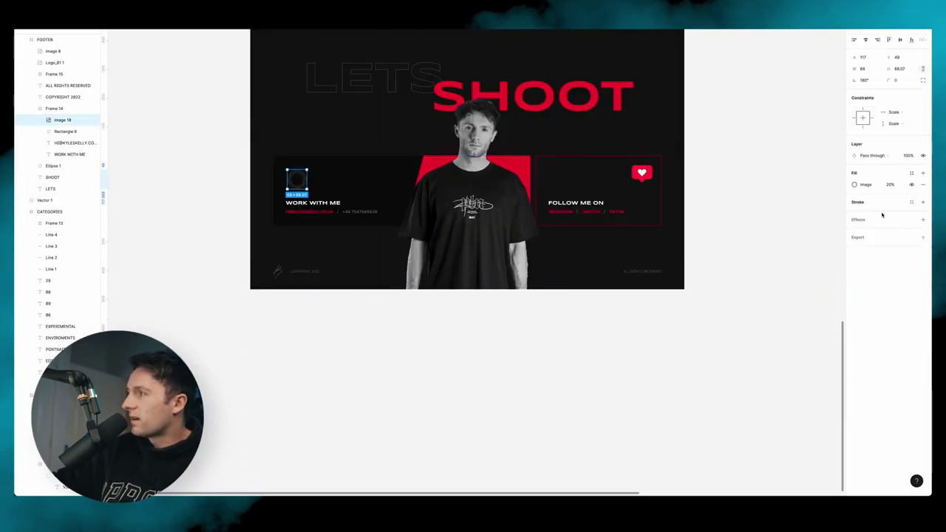
{"action": "left_click", "coordinate": [869, 239]}
{"action": "left_click", "coordinate": [901, 263]}
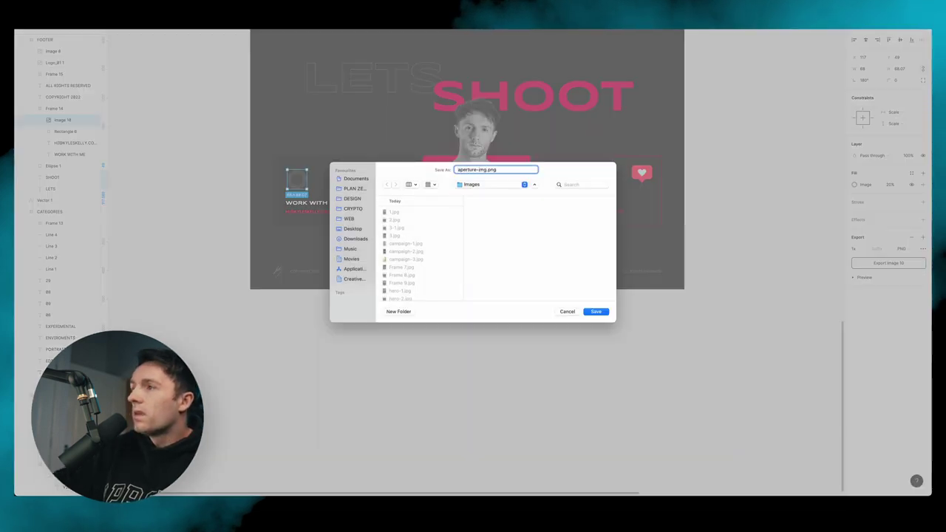
{"action": "key", "text": "Return"}
Step: Export the heart icon from the Follow Me On card as heart-icon.png and return to editing the page in Webflow
{"action": "left_click", "coordinate": [641, 173]}
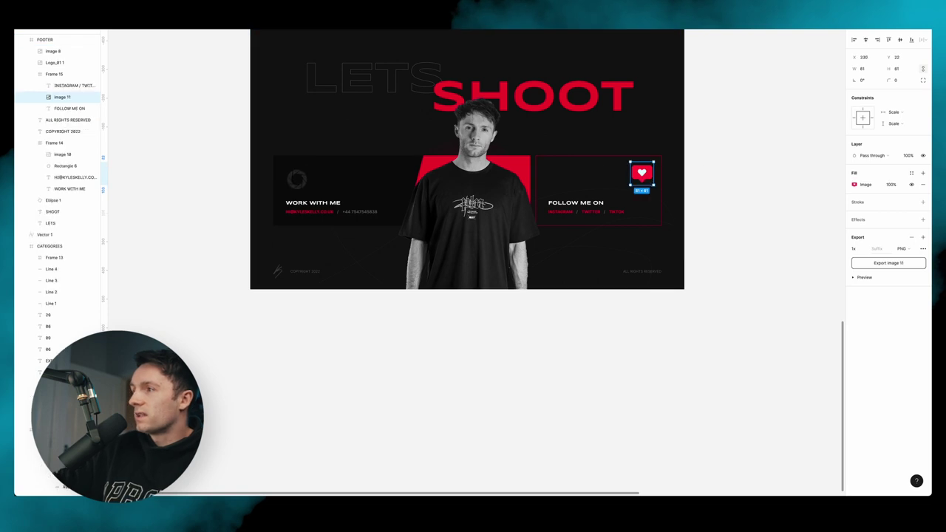
{"action": "left_click", "coordinate": [423, 481]}
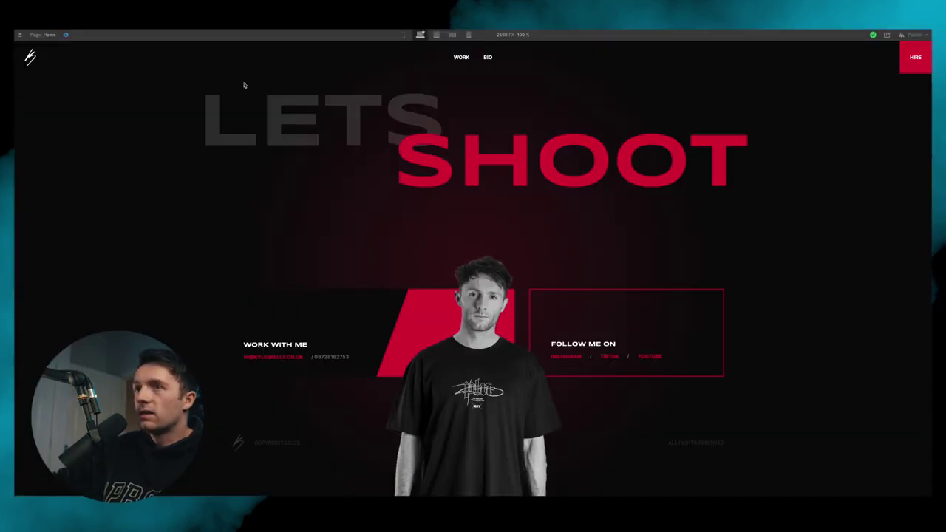
{"action": "key", "text": "super+shift+p"}
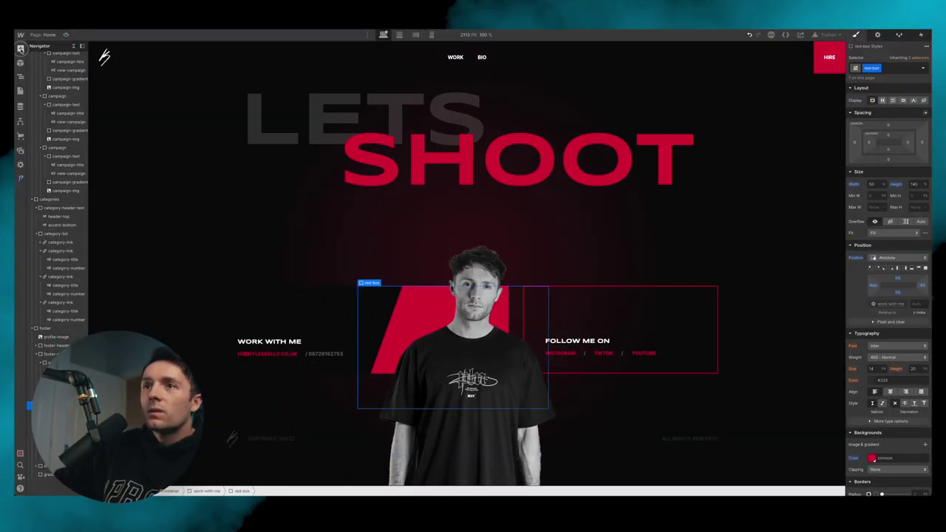
Step: Insert an image element into the work-with-me card and assign it the existing class aperture-img
{"action": "left_click", "coordinate": [21, 48]}
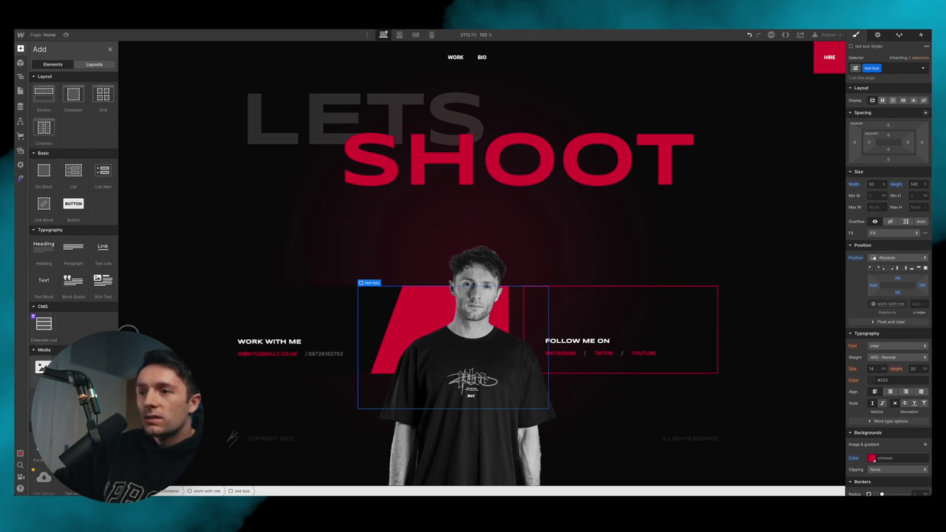
{"action": "left_click_drag", "start_coordinate": [128, 330], "coordinate": [244, 311]}
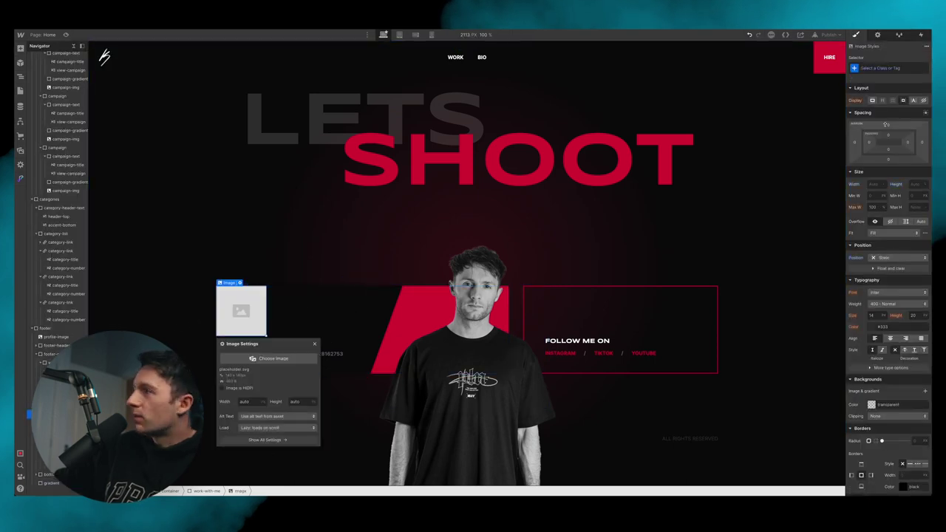
{"action": "left_click", "coordinate": [887, 68]}
{"action": "type", "text": "aperture"}
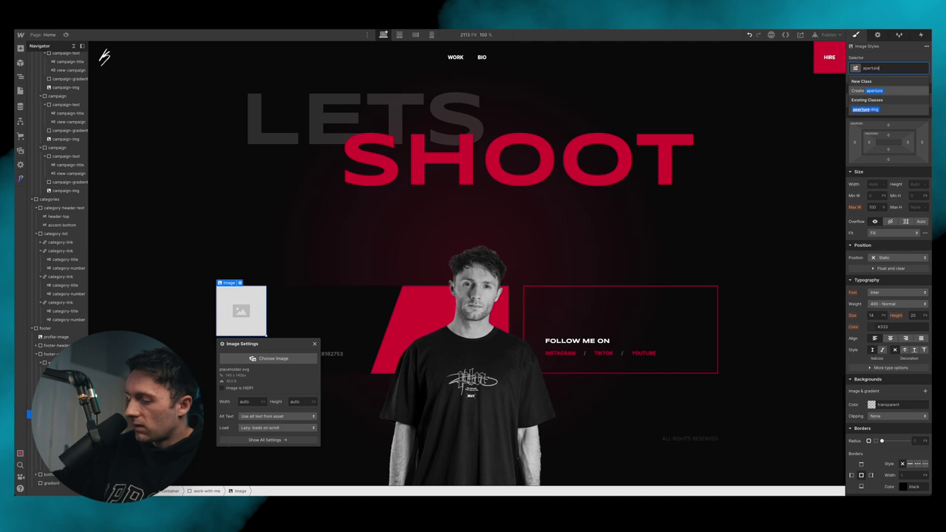
{"action": "type", "text": "-i"}
{"action": "key", "text": "Return"}
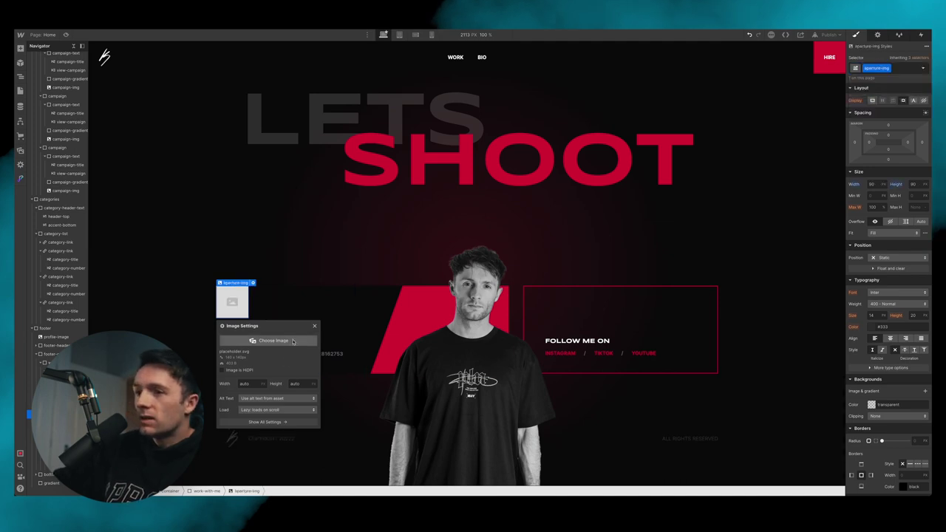
Step: Use aperture-img.png as the new image's source and add an equal margin of about 30 px on all its sides
{"action": "left_click", "coordinate": [270, 340]}
{"action": "left_click", "coordinate": [43, 104]}
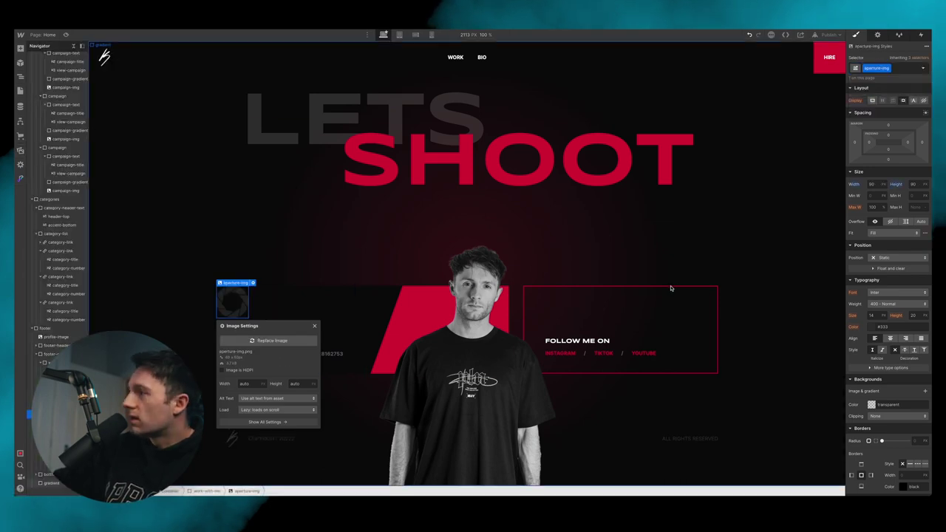
{"action": "left_click", "coordinate": [917, 186]}
{"action": "left_click", "coordinate": [873, 145]}
{"action": "left_click_drag", "start_coordinate": [872, 144], "coordinate": [847, 151]}
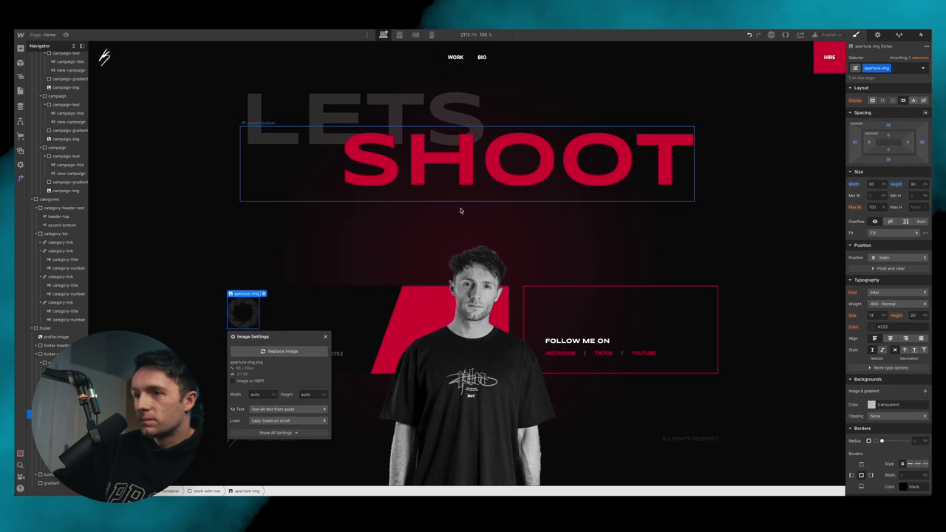
{"action": "left_click", "coordinate": [325, 268]}
Step: Set the aperture image's width and height to 60 px each and its fit to Cover
{"action": "left_click", "coordinate": [236, 316]}
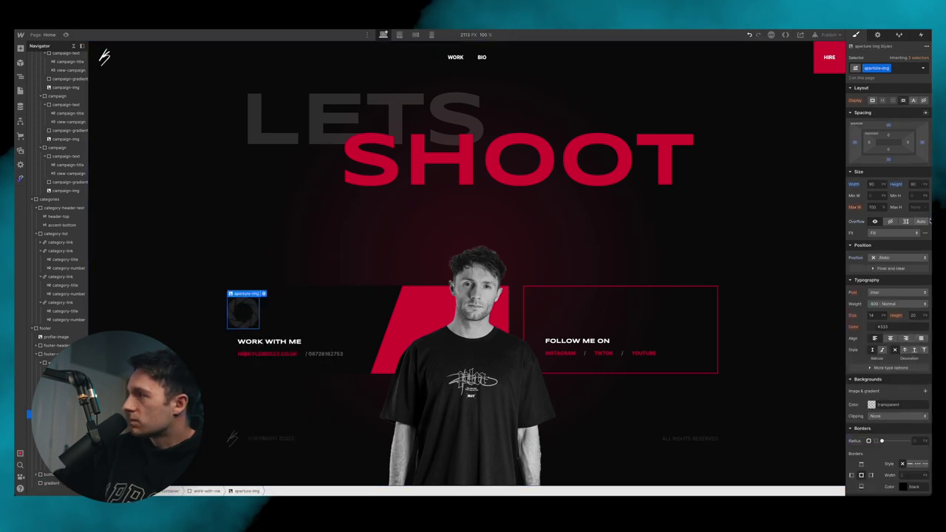
{"action": "type", "text": "60"}
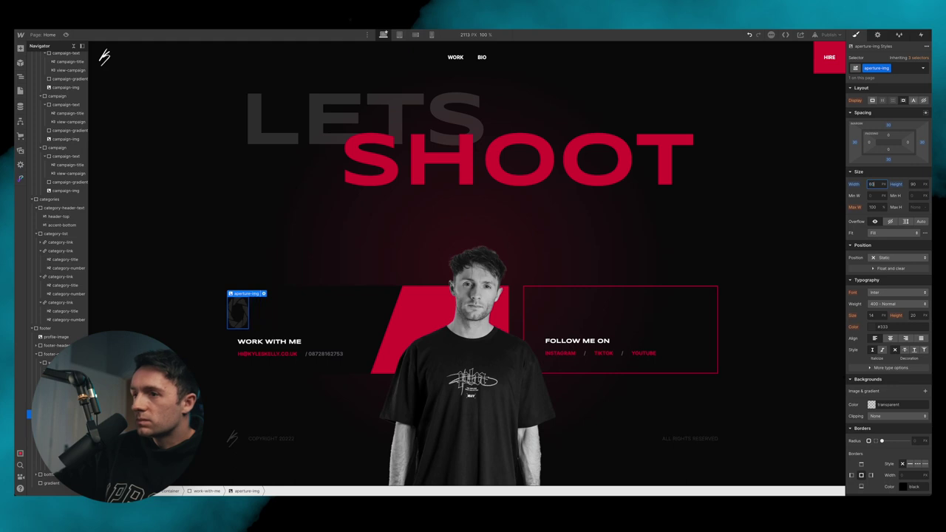
{"action": "left_click", "coordinate": [917, 184]}
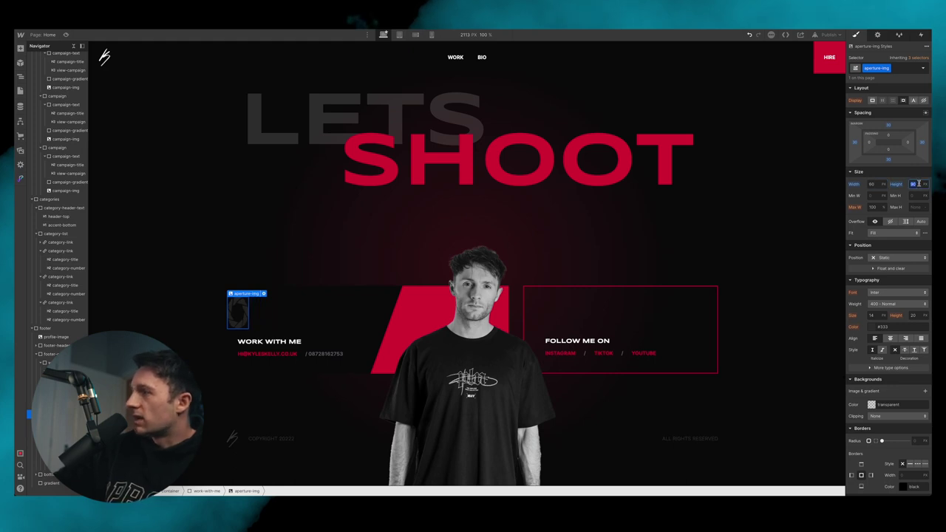
{"action": "type", "text": "60"}
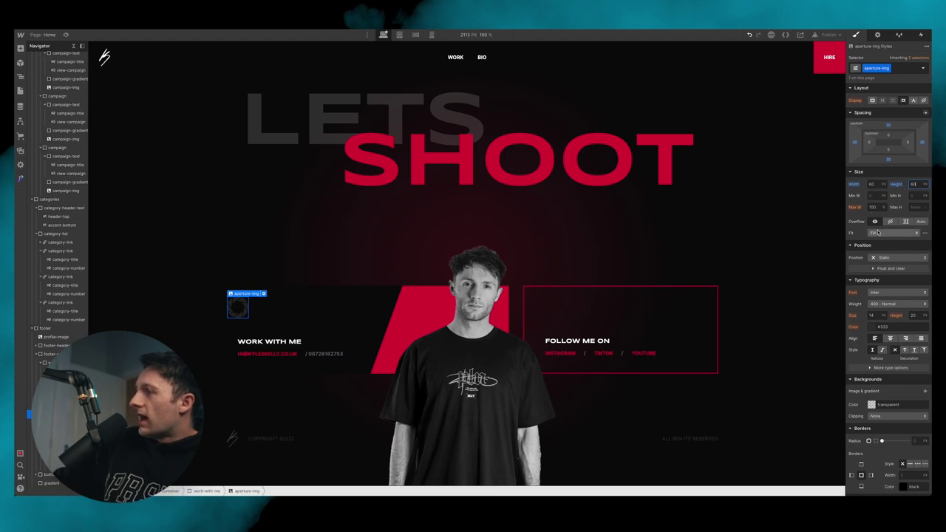
{"action": "left_click", "coordinate": [877, 233]}
{"action": "left_click", "coordinate": [887, 250]}
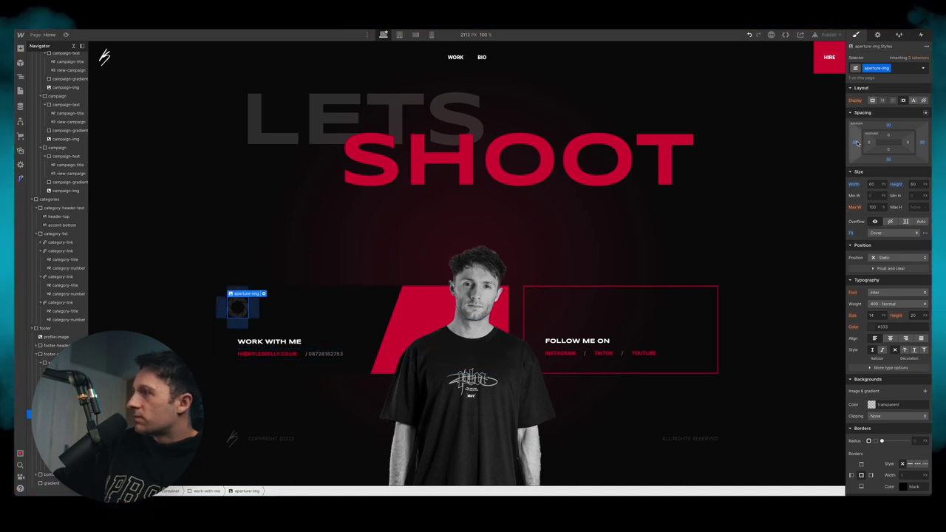
Step: Increase the aperture image's margin equally on all sides until it lines up with the Work With Me heading
{"action": "left_click_drag", "start_coordinate": [857, 142], "coordinate": [843, 162]}
{"action": "left_click", "coordinate": [412, 236]}
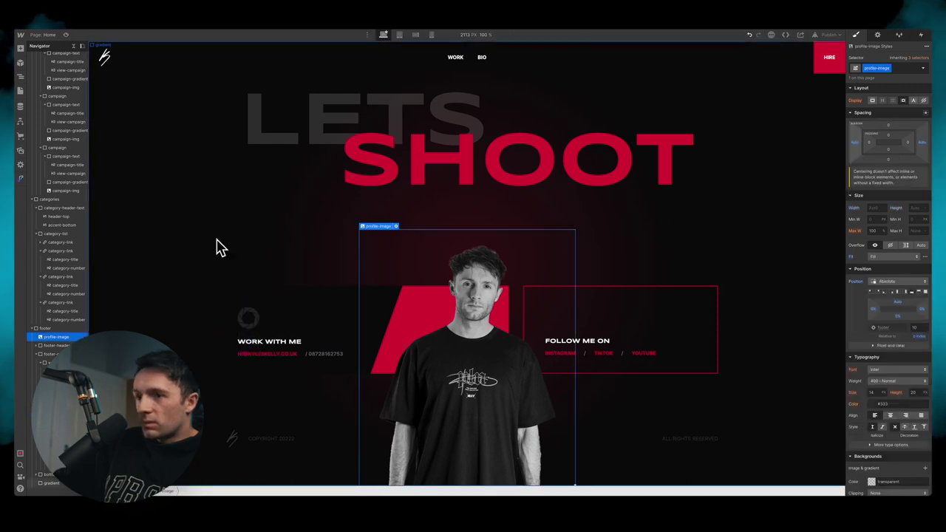
{"action": "left_click", "coordinate": [258, 239]}
Step: Copy the aperture image into the Follow Me On card and upload heart-icon.png to the site's assets
{"action": "left_click", "coordinate": [257, 316]}
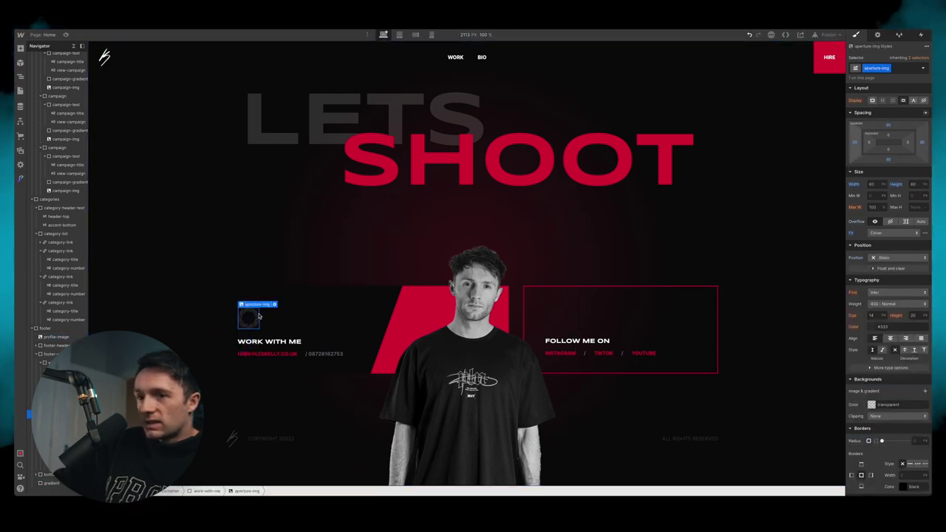
{"action": "left_click", "coordinate": [649, 304]}
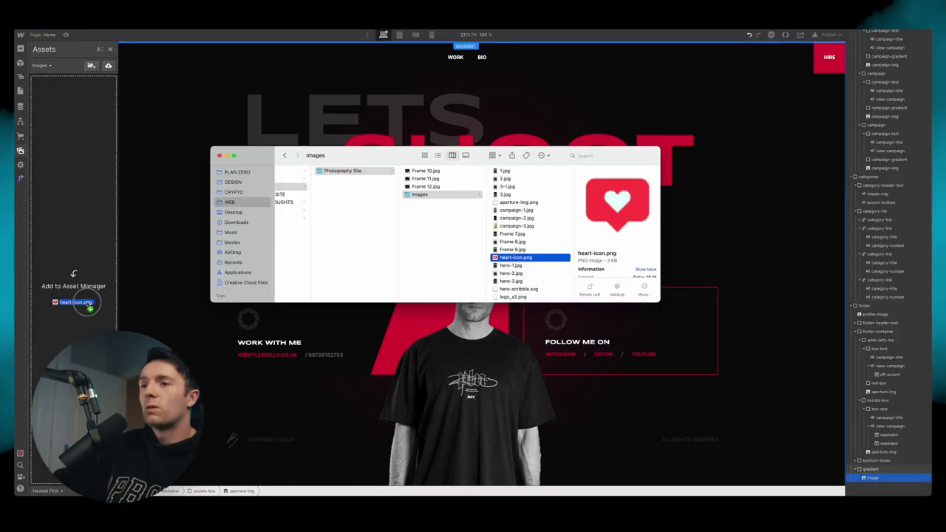
{"action": "left_click_drag", "start_coordinate": [87, 304], "coordinate": [87, 304]}
{"action": "left_click", "coordinate": [188, 252]}
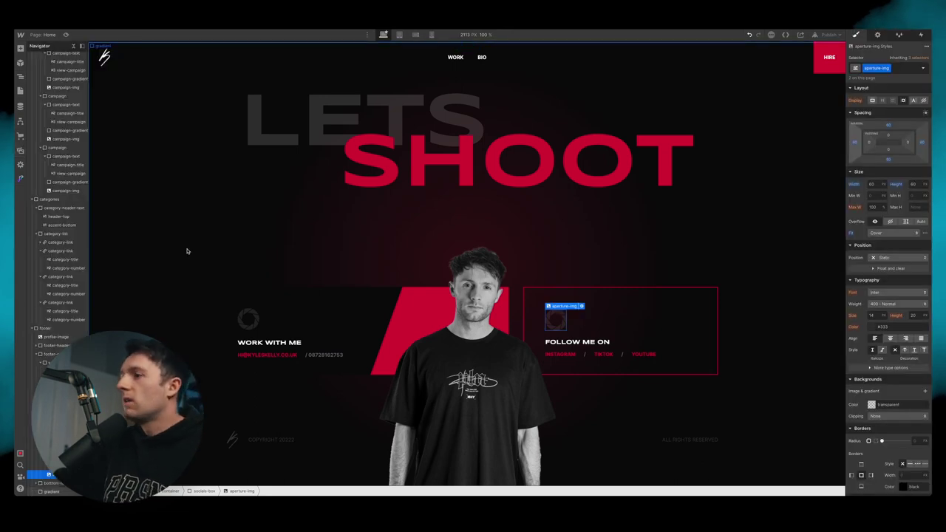
Step: Preview the home page and review it from the hero section through the campaigns and categories to the footer
{"action": "key", "text": "super+shift+p"}
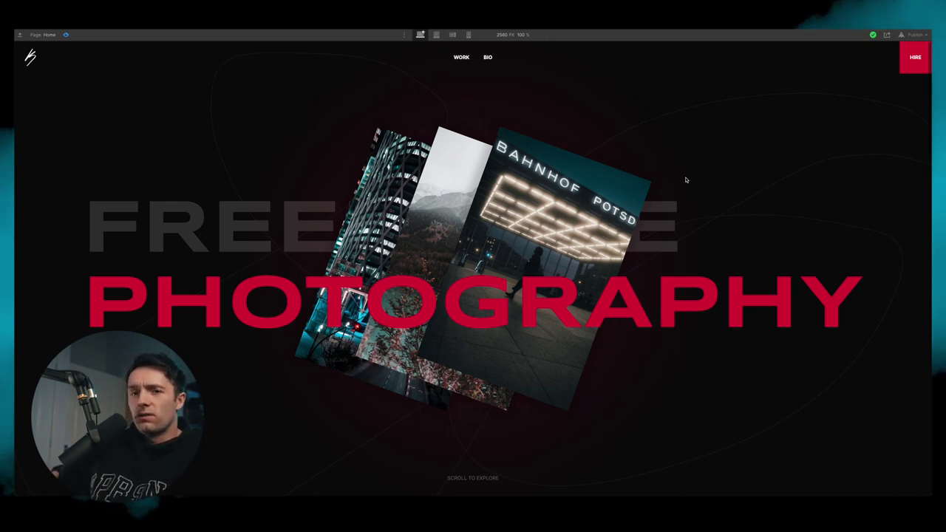
{"action": "scroll", "coordinate": [644, 173], "scroll_direction": "down", "scroll_amount": 3}
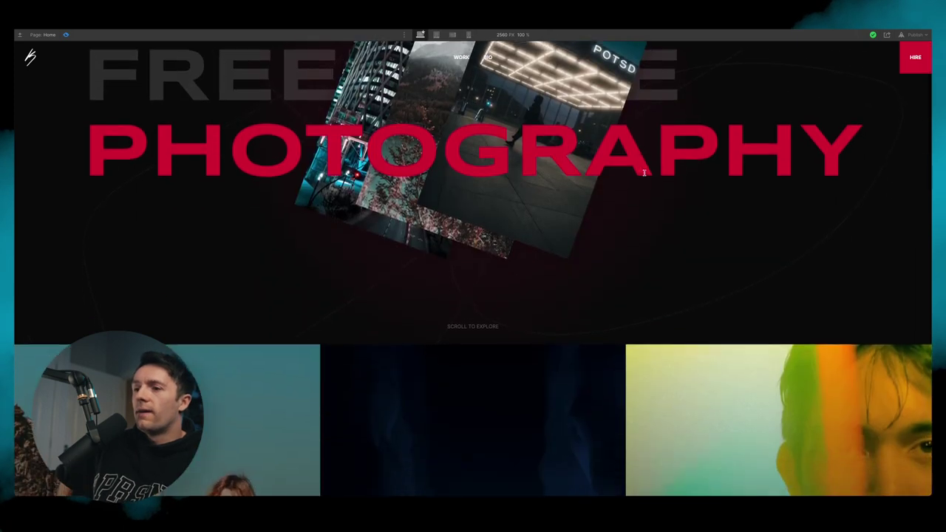
{"action": "scroll", "coordinate": [586, 200], "scroll_direction": "down", "scroll_amount": 4}
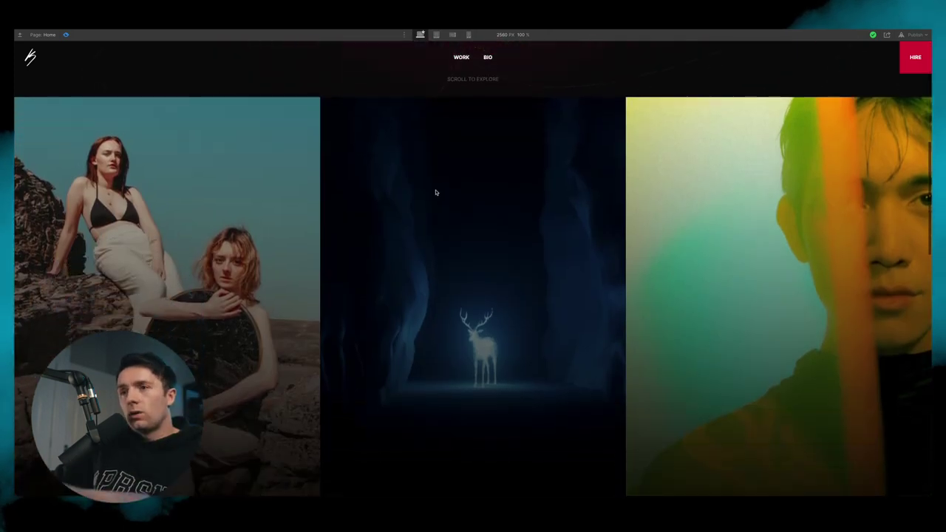
{"action": "scroll", "coordinate": [436, 193], "scroll_direction": "up", "scroll_amount": 7}
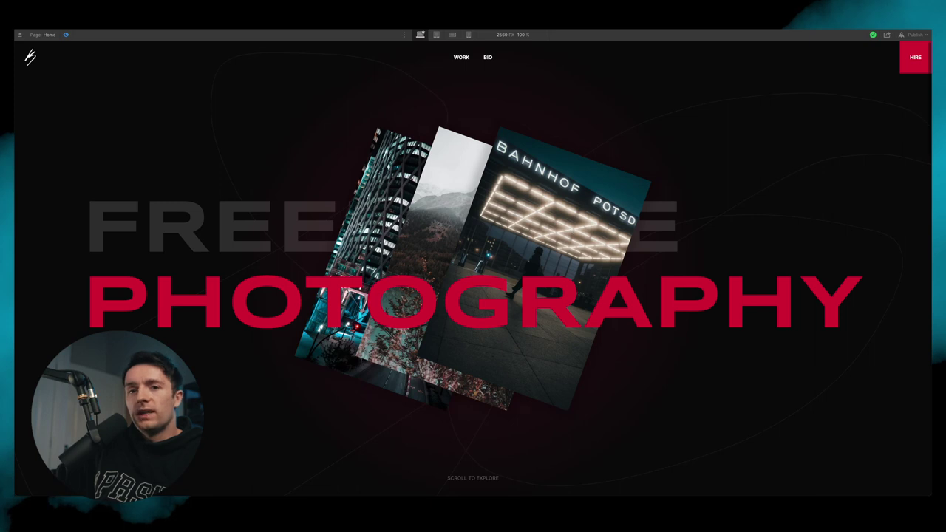
{"action": "scroll", "coordinate": [425, 54], "scroll_direction": "down", "scroll_amount": 6}
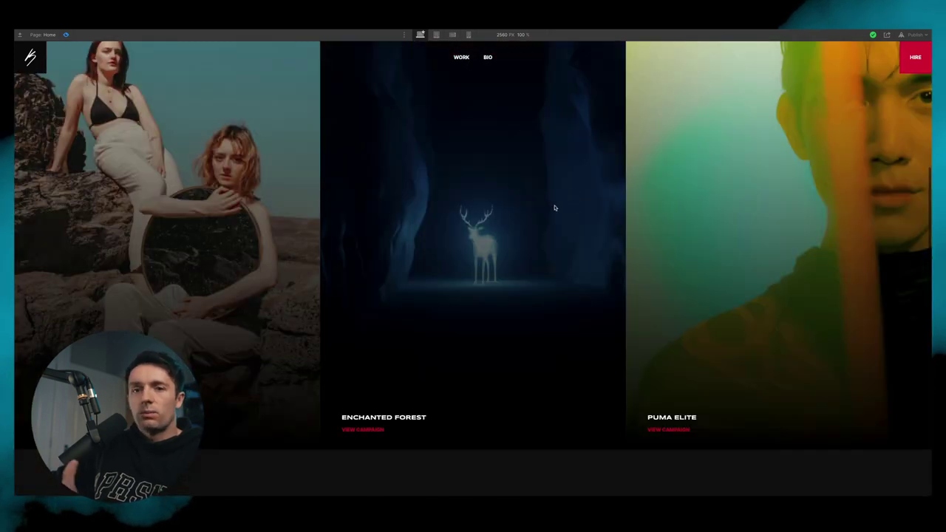
{"action": "scroll", "coordinate": [503, 205], "scroll_direction": "down", "scroll_amount": 10}
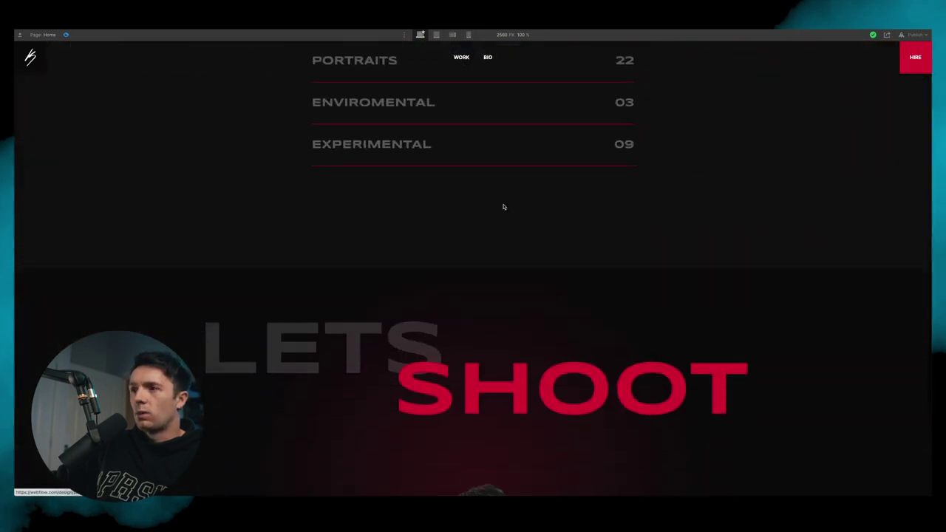